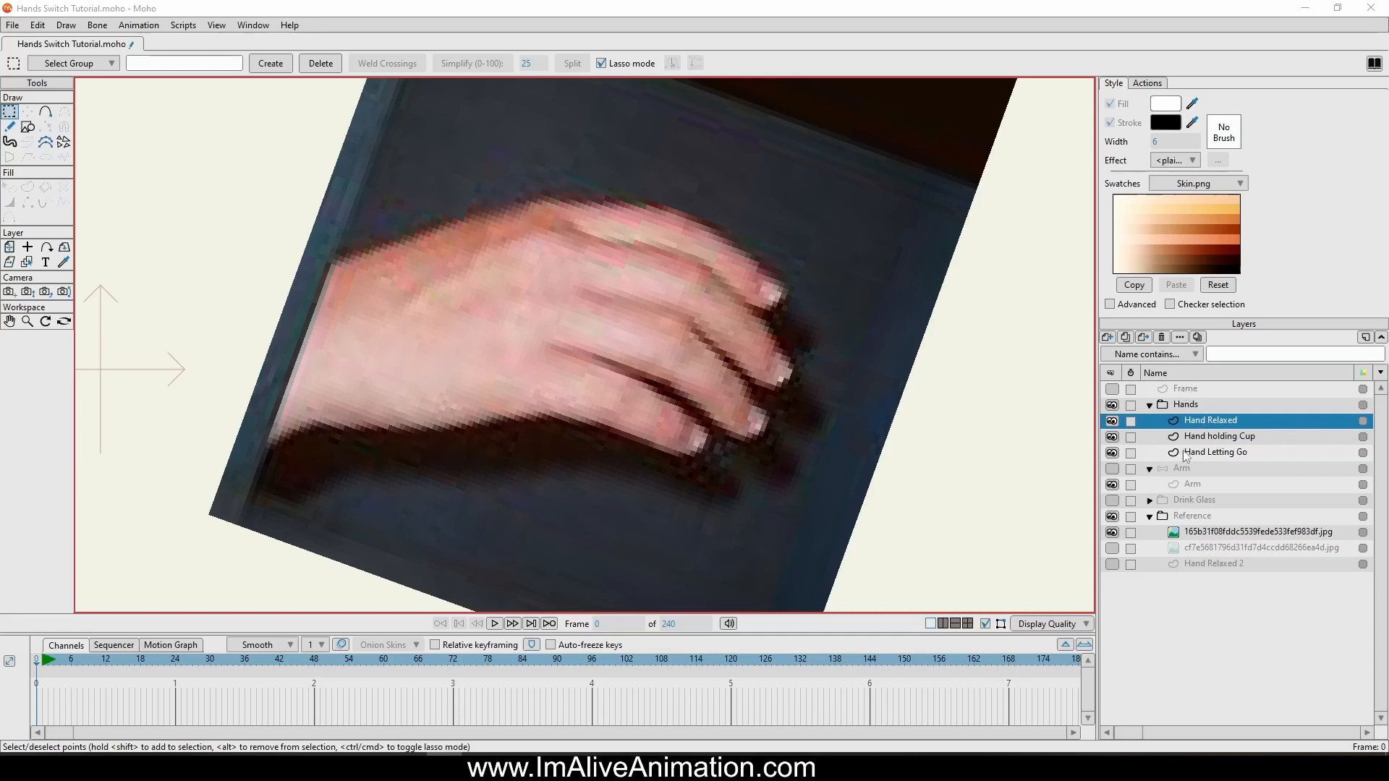
Trace the upper edge of the reference hand and its top two fingertips with Add Point on the Hand Relaxed layer.
{"action": "left_click", "coordinate": [1220, 438]}
{"action": "left_click", "coordinate": [1229, 455]}
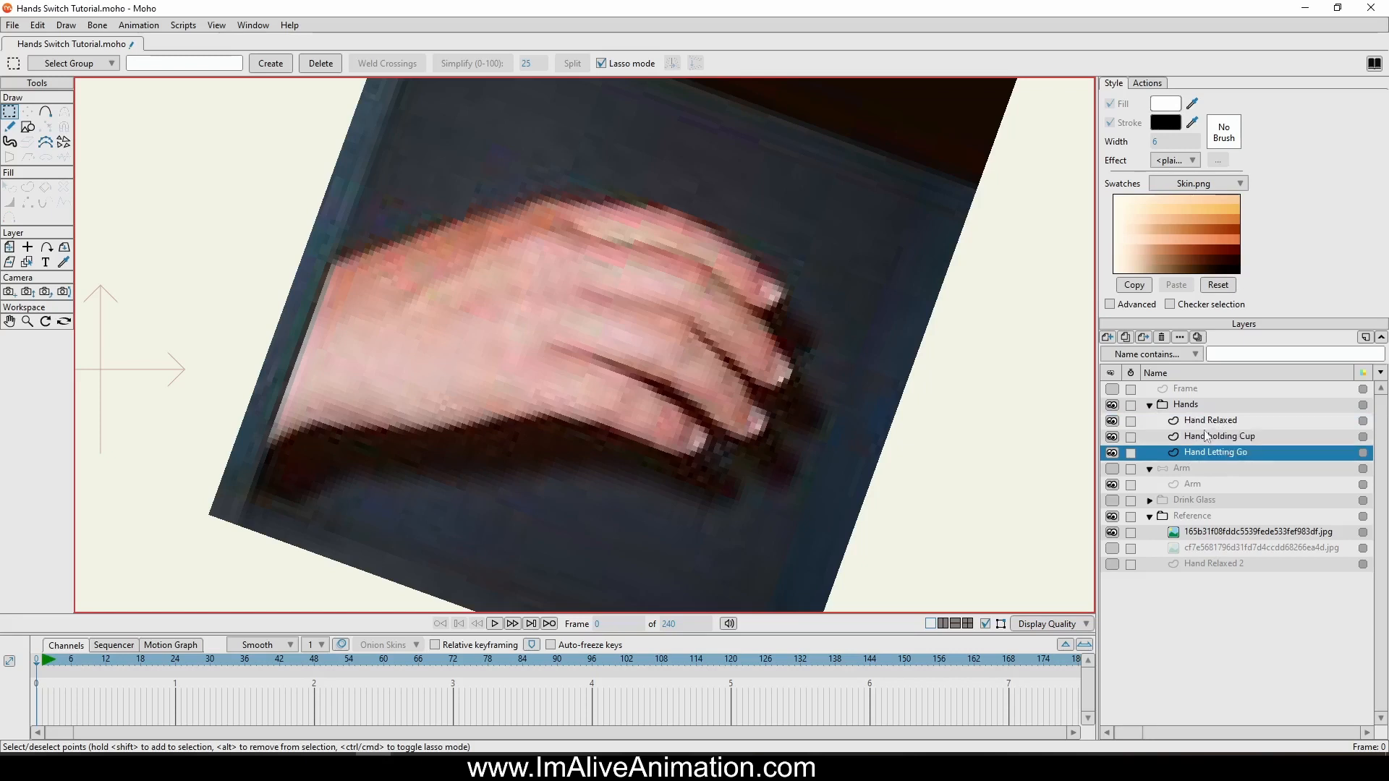
{"action": "left_click", "coordinate": [1205, 426]}
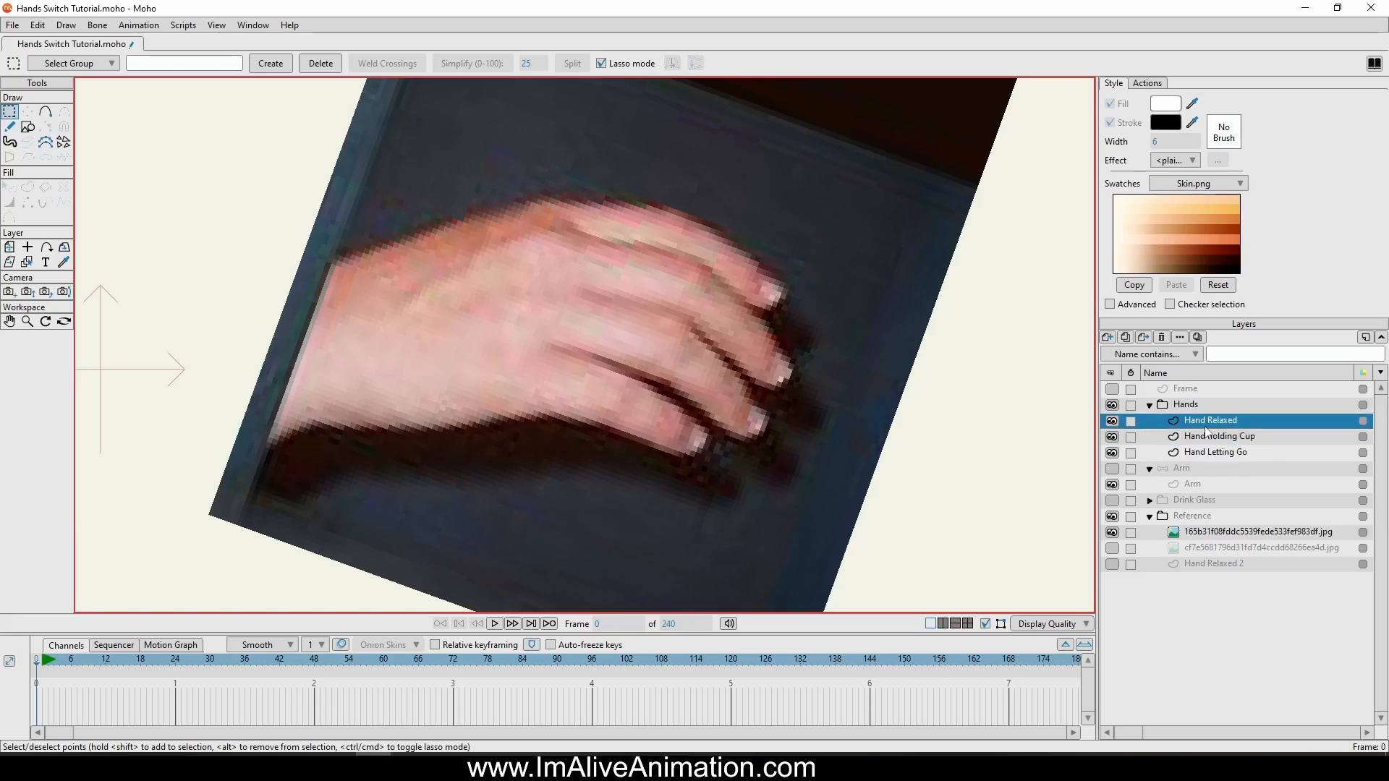
{"action": "left_click", "coordinate": [45, 112]}
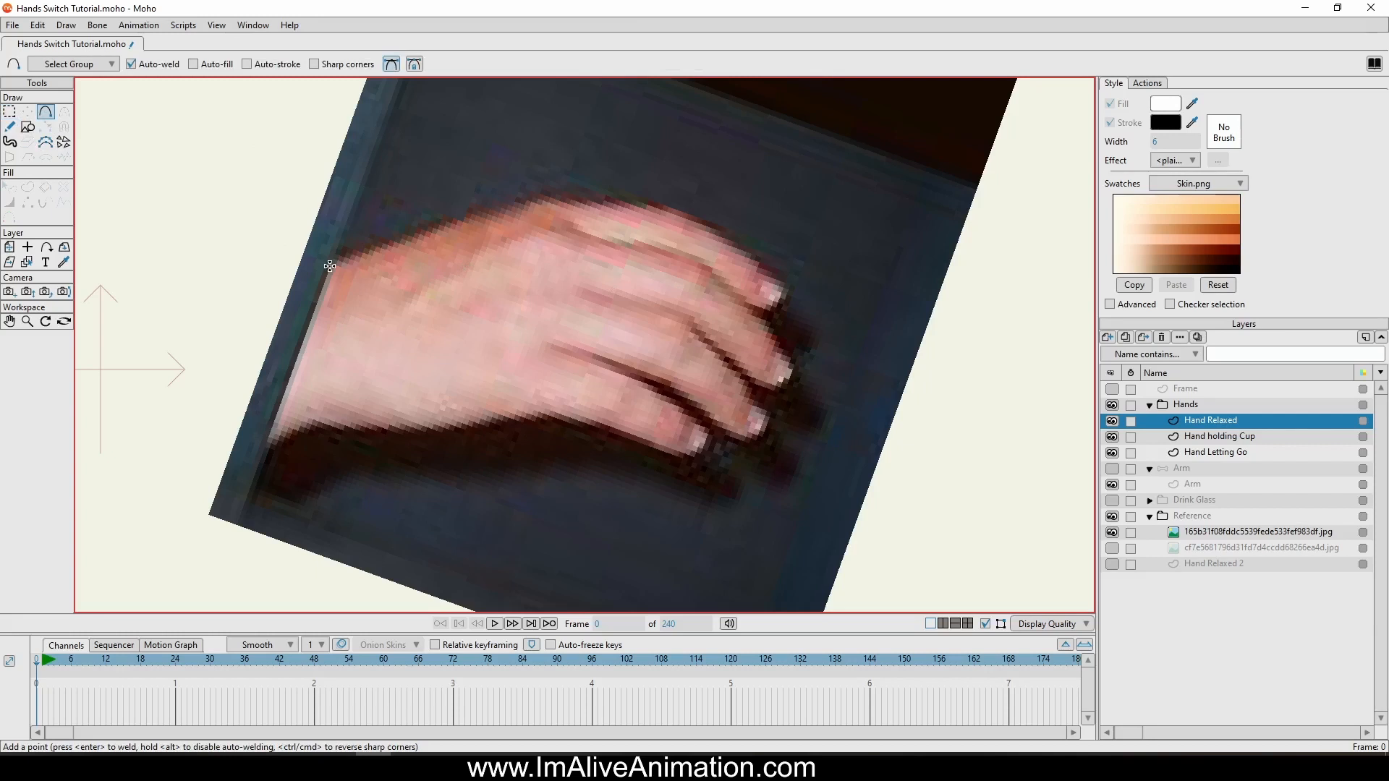
{"action": "mouse_move", "coordinate": [329, 266]}
{"action": "left_mouse_down"}
{"action": "mouse_move", "coordinate": [480, 193]}
{"action": "mouse_move", "coordinate": [676, 209]}
{"action": "mouse_move", "coordinate": [761, 251]}
{"action": "mouse_move", "coordinate": [791, 293]}
{"action": "mouse_move", "coordinate": [754, 309]}
{"action": "mouse_move", "coordinate": [796, 366]}
{"action": "left_mouse_up"}
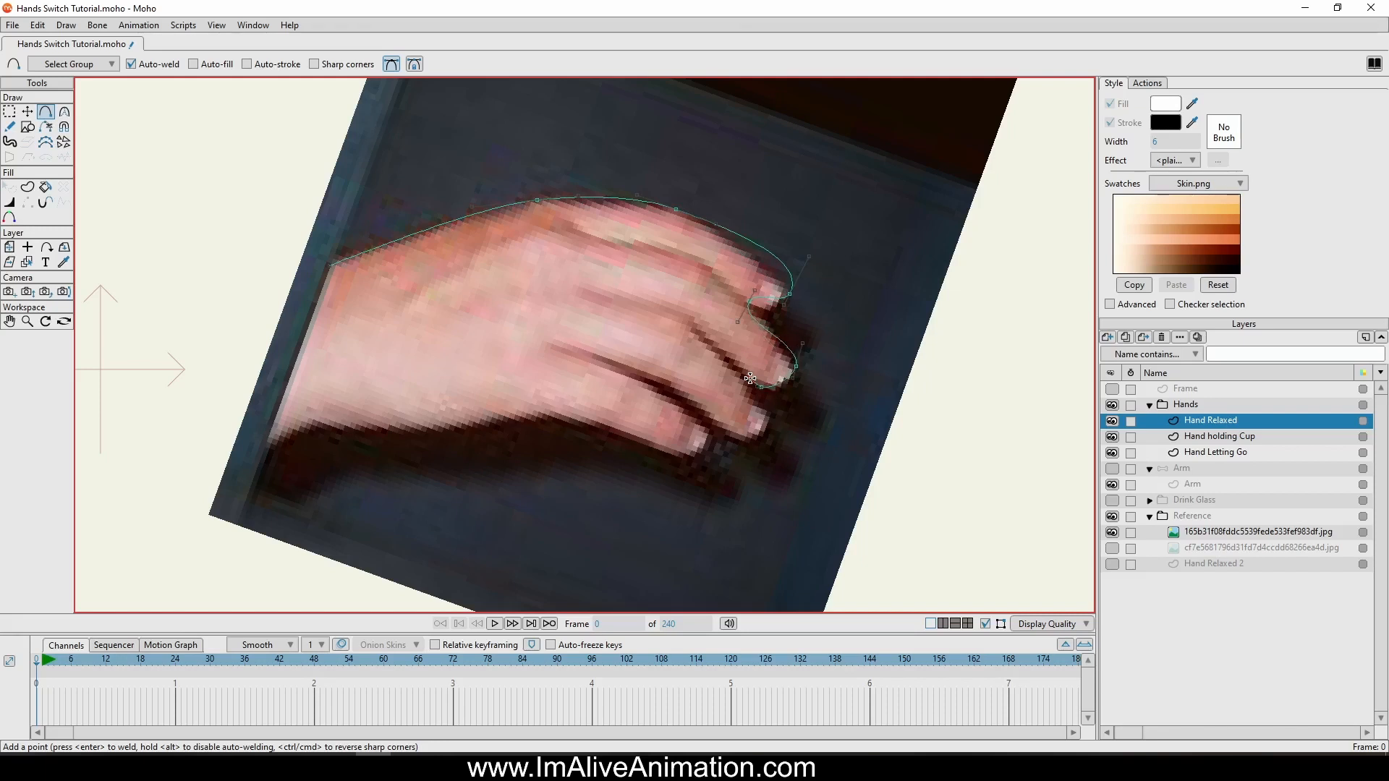
Continue the outline around the remaining fingertips and the underside of the hand, closing it at the upper wrist corner.
{"action": "left_click", "coordinate": [761, 388]}
{"action": "left_click", "coordinate": [768, 413]}
{"action": "left_click", "coordinate": [741, 443]}
{"action": "left_click", "coordinate": [715, 424]}
{"action": "left_click", "coordinate": [704, 454]}
{"action": "left_click", "coordinate": [637, 431]}
{"action": "mouse_move", "coordinate": [637, 432]}
{"action": "left_mouse_down"}
{"action": "mouse_move", "coordinate": [525, 405]}
{"action": "mouse_move", "coordinate": [407, 415]}
{"action": "mouse_move", "coordinate": [404, 429]}
{"action": "mouse_move", "coordinate": [311, 419]}
{"action": "mouse_move", "coordinate": [271, 333]}
{"action": "mouse_move", "coordinate": [329, 266]}
{"action": "left_mouse_up"}
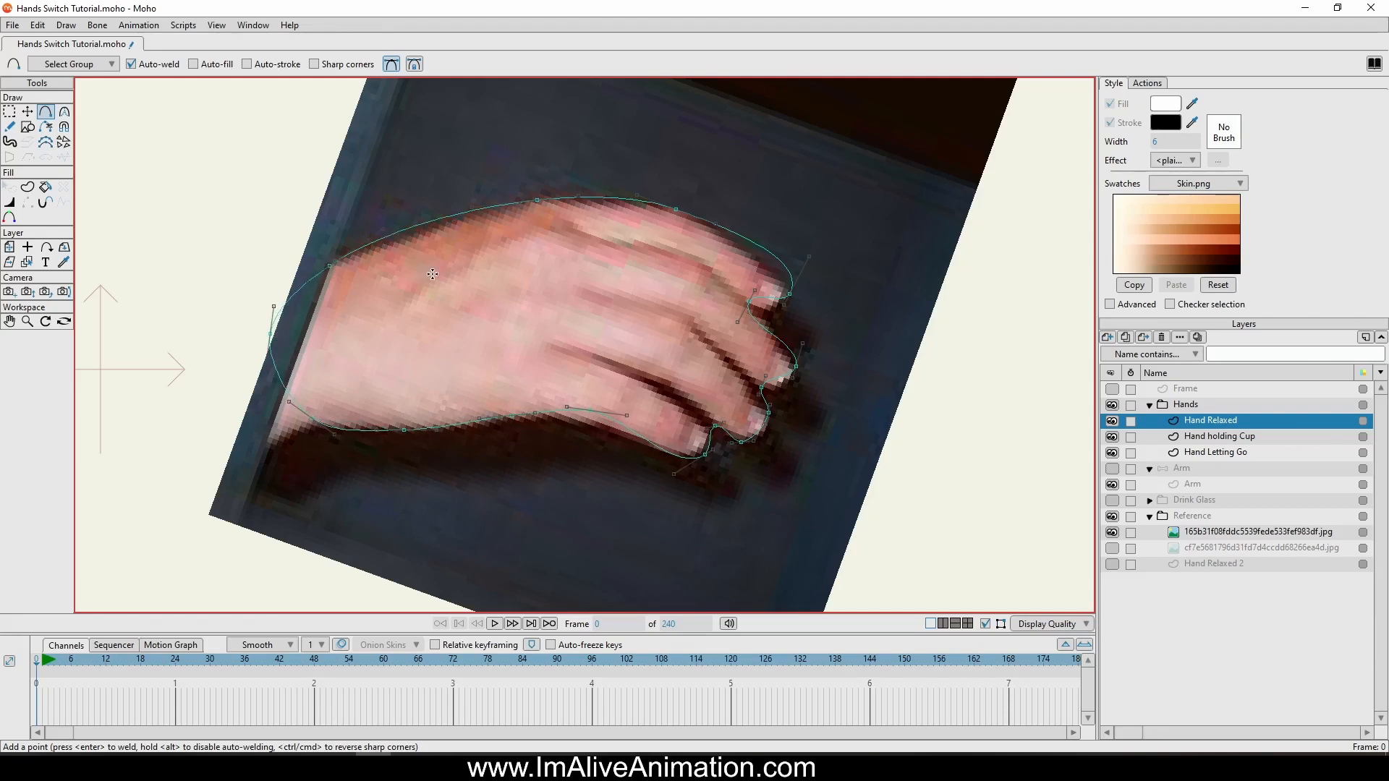
Adjust the points and curve handles around the top two fingertips and the gap between them to follow the reference.
{"action": "left_click", "coordinate": [27, 112]}
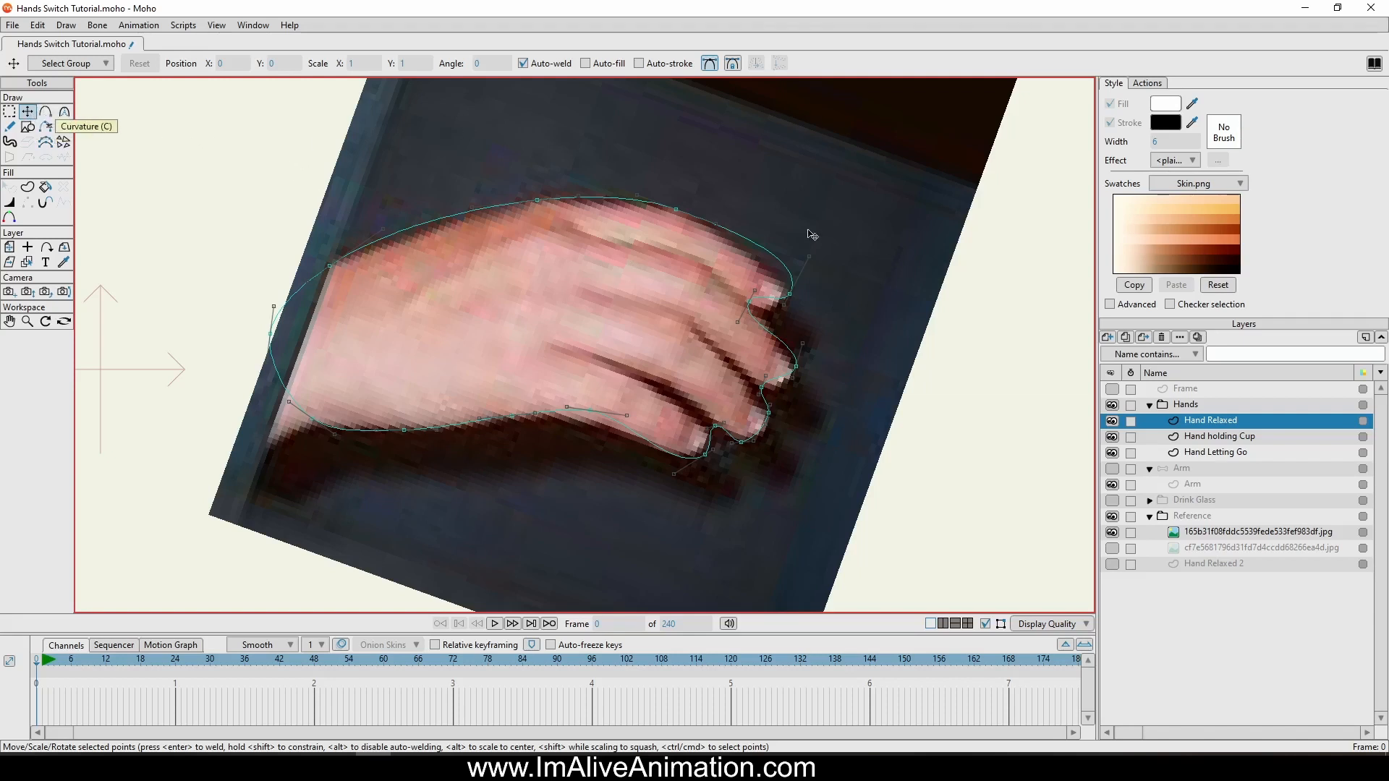
{"action": "left_click_drag", "start_coordinate": [810, 258], "coordinate": [784, 309]}
{"action": "scroll", "coordinate": [775, 322], "scroll_direction": "up", "scroll_amount": 5}
{"action": "left_click_drag", "start_coordinate": [715, 341], "coordinate": [773, 348]}
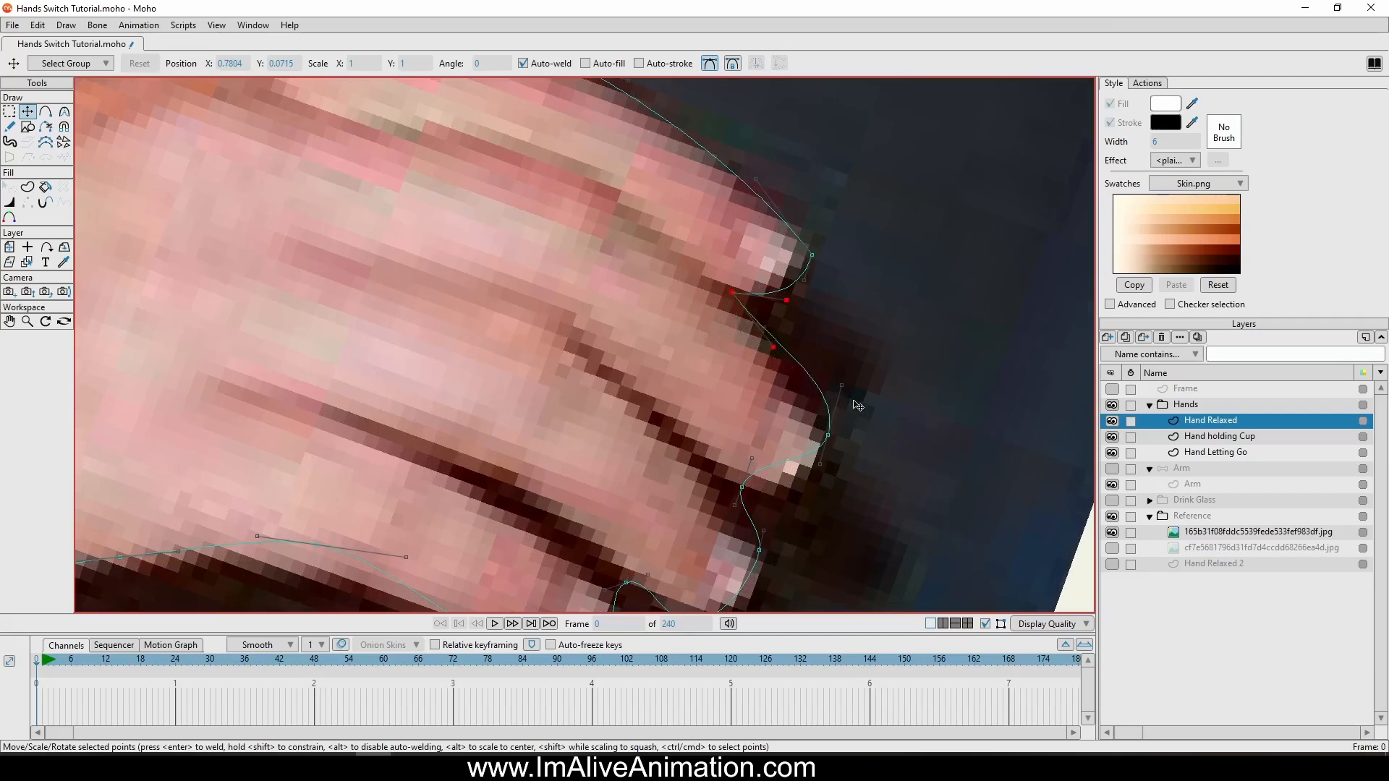
{"action": "left_click_drag", "start_coordinate": [841, 385], "coordinate": [803, 381]}
{"action": "left_click_drag", "start_coordinate": [776, 501], "coordinate": [788, 402]}
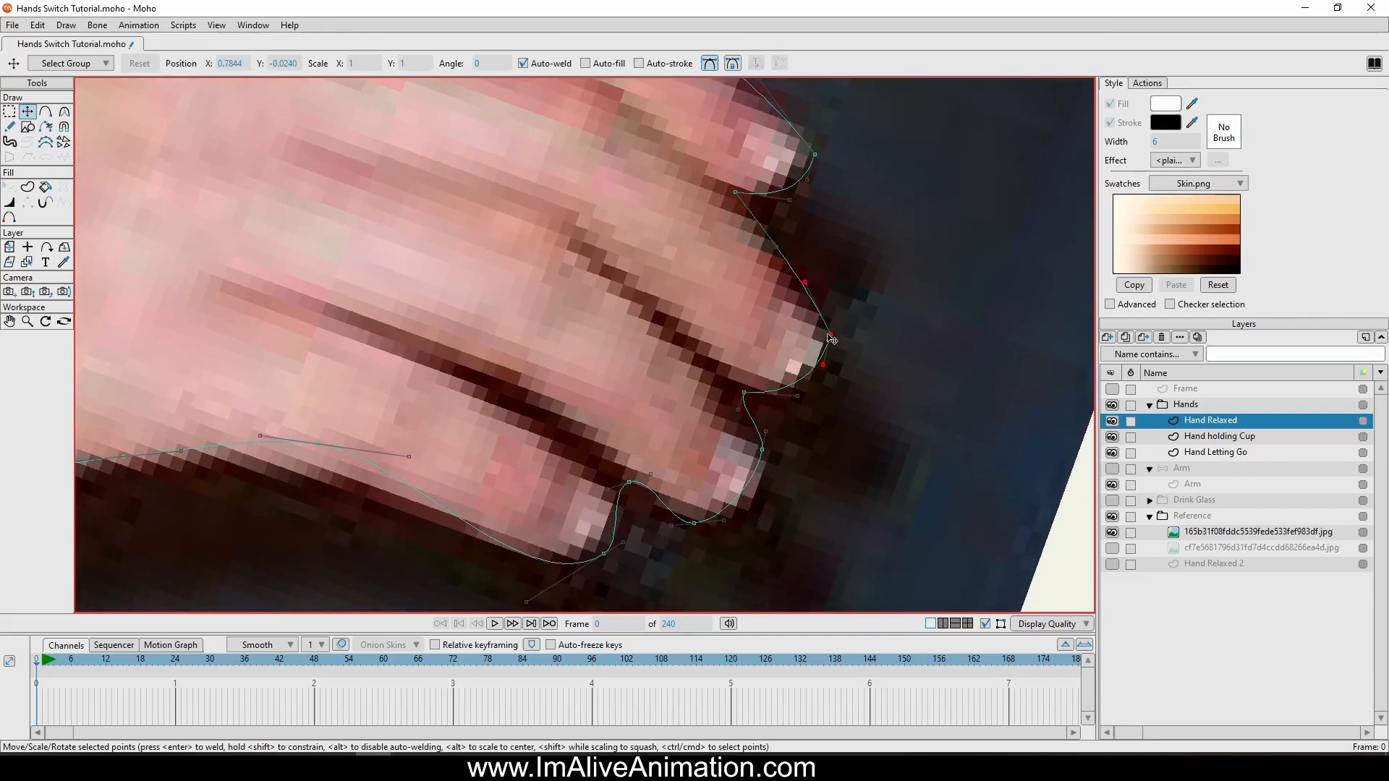
{"action": "left_click_drag", "start_coordinate": [831, 336], "coordinate": [830, 347]}
{"action": "scroll", "coordinate": [829, 324], "scroll_direction": "down", "scroll_amount": 4}
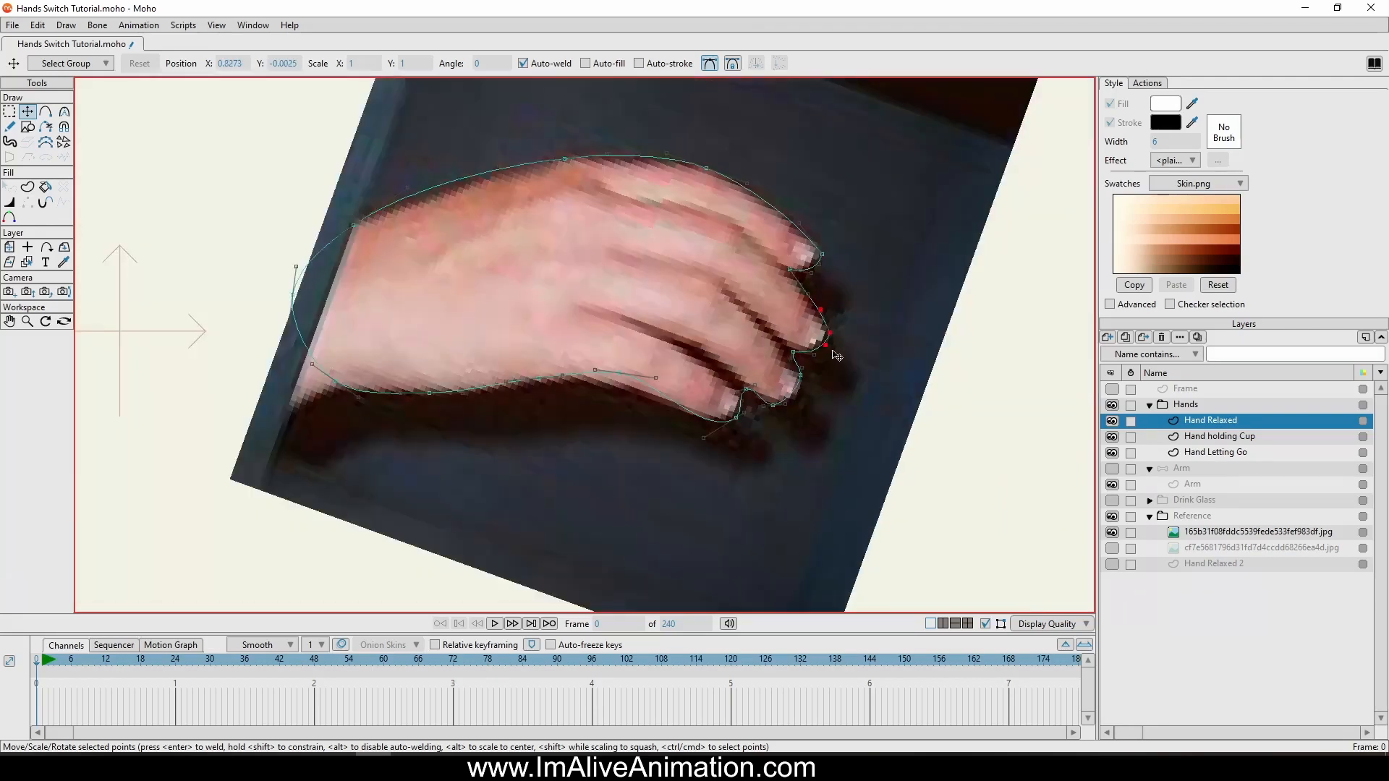
Reshape the third fingertip and the finger gaps on either side of it by moving their points and curve handles.
{"action": "scroll", "coordinate": [762, 318], "scroll_direction": "up", "scroll_amount": 4}
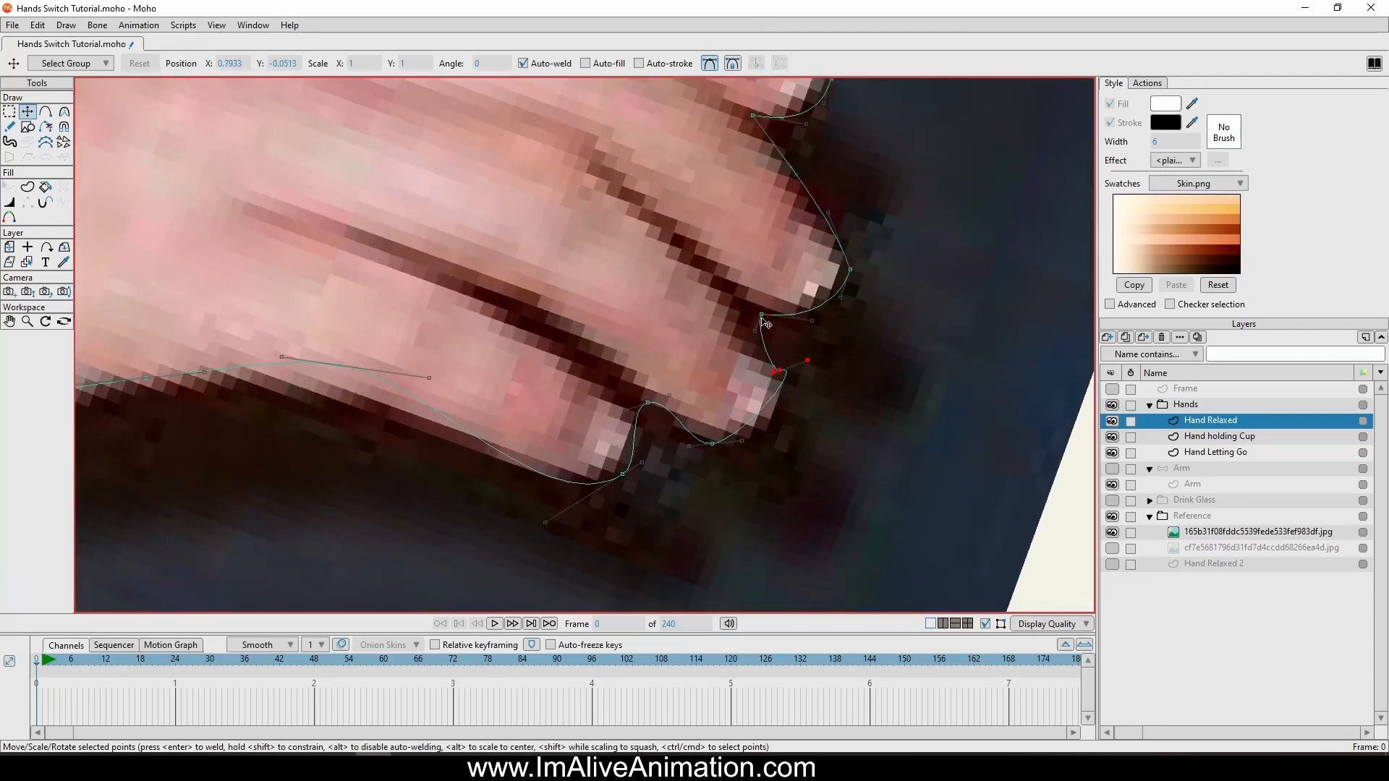
{"action": "left_click_drag", "start_coordinate": [762, 318], "coordinate": [762, 314]}
{"action": "left_click_drag", "start_coordinate": [806, 360], "coordinate": [767, 331]}
{"action": "left_click_drag", "start_coordinate": [755, 401], "coordinate": [774, 404]}
{"action": "left_click_drag", "start_coordinate": [712, 442], "coordinate": [743, 430]}
{"action": "left_click_drag", "start_coordinate": [671, 391], "coordinate": [673, 422]}
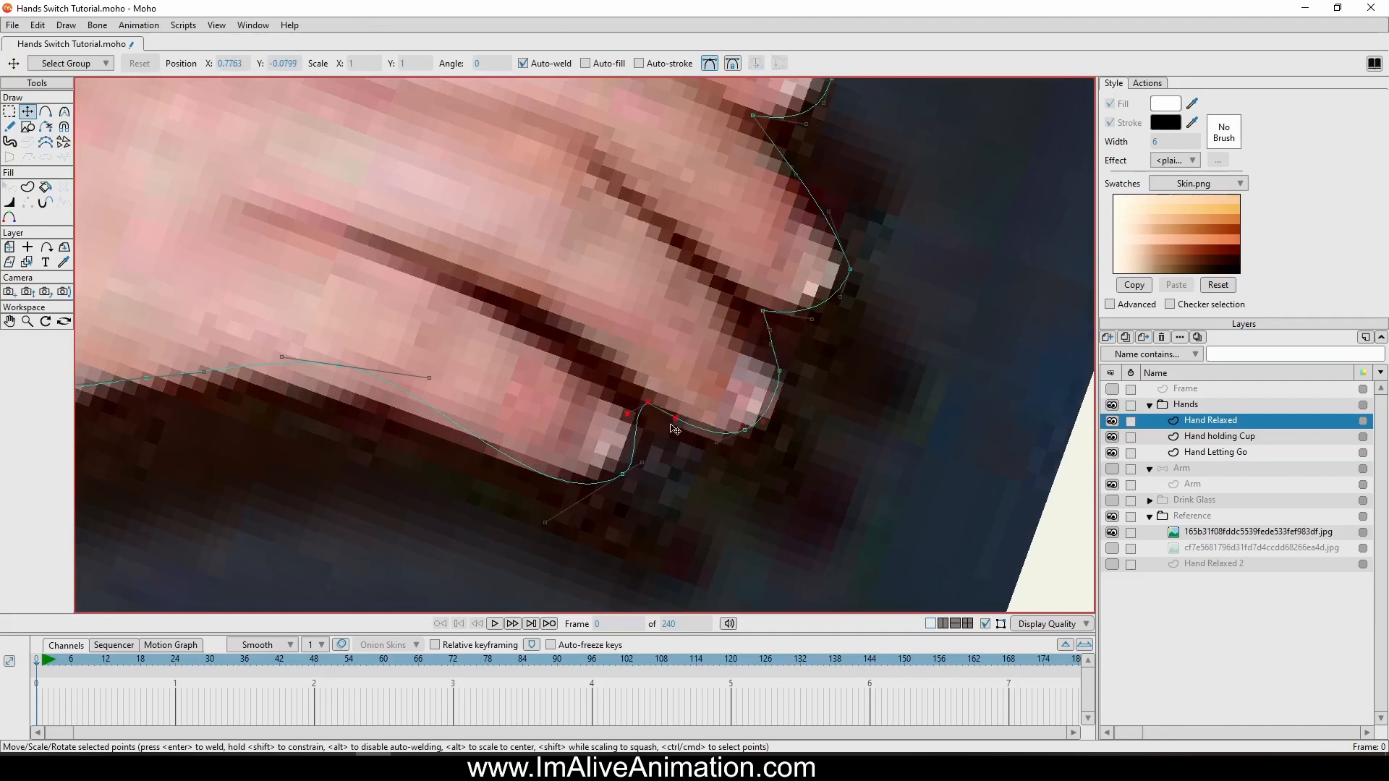
{"action": "left_click_drag", "start_coordinate": [769, 317], "coordinate": [742, 330]}
{"action": "left_click", "coordinate": [781, 371]}
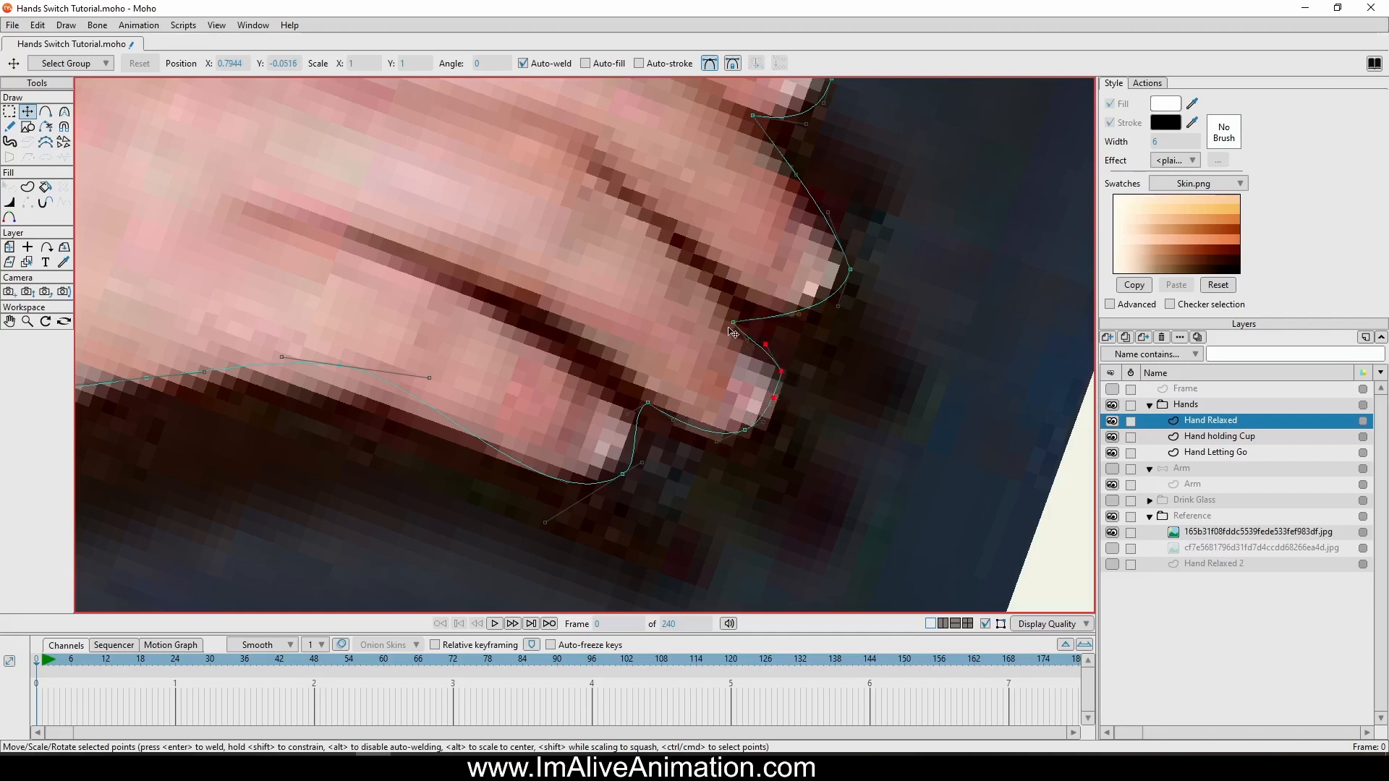
{"action": "left_click_drag", "start_coordinate": [733, 323], "coordinate": [741, 317]}
{"action": "left_click_drag", "start_coordinate": [850, 269], "coordinate": [847, 276]}
{"action": "left_click_drag", "start_coordinate": [841, 243], "coordinate": [846, 312]}
Move the lowest fingertip's point and shorten its long curve handle to fit the reference.
{"action": "scroll", "coordinate": [831, 290], "scroll_direction": "up", "scroll_amount": 3}
{"action": "scroll", "coordinate": [756, 204], "scroll_direction": "down", "scroll_amount": 9}
{"action": "scroll", "coordinate": [726, 405], "scroll_direction": "up", "scroll_amount": 9}
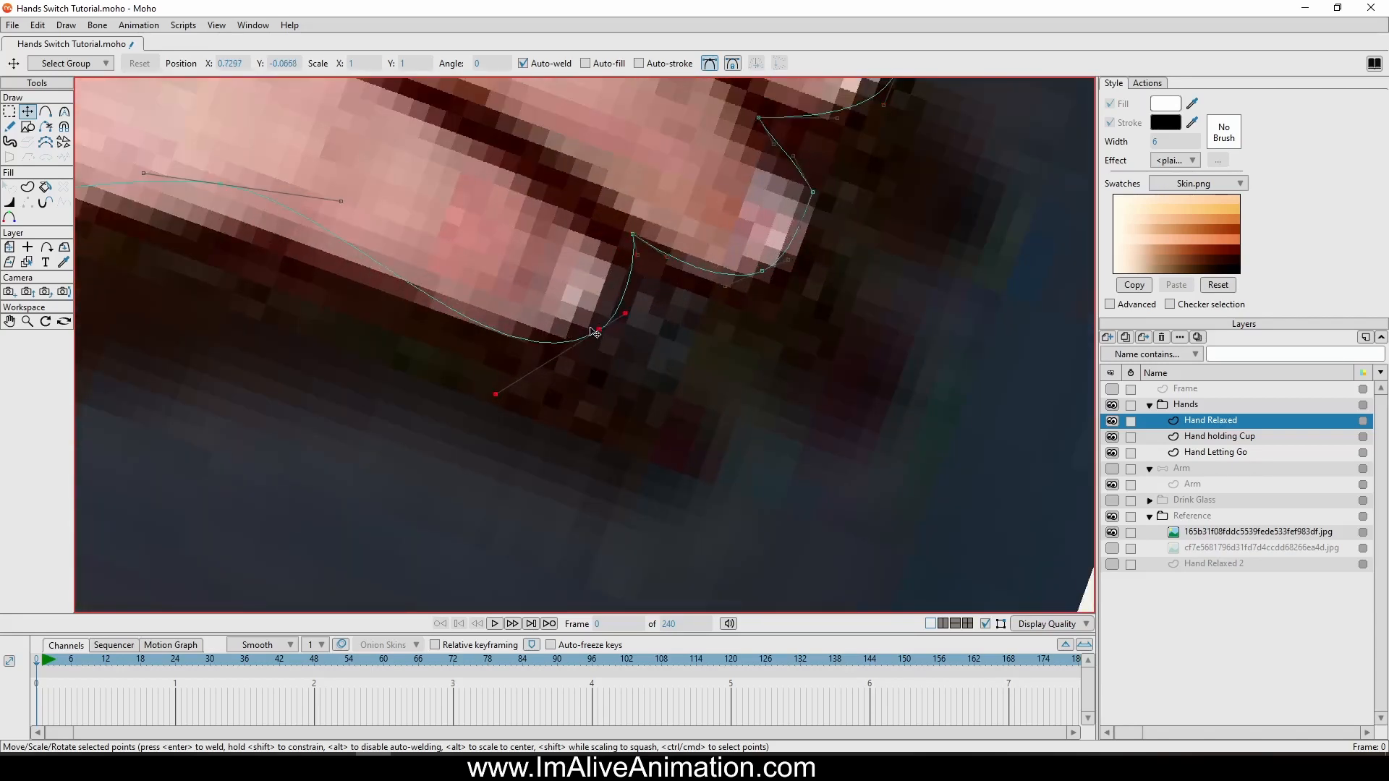
{"action": "left_click_drag", "start_coordinate": [589, 334], "coordinate": [614, 316]}
{"action": "left_click_drag", "start_coordinate": [538, 397], "coordinate": [568, 371]}
{"action": "scroll", "coordinate": [695, 413], "scroll_direction": "down", "scroll_amount": 4}
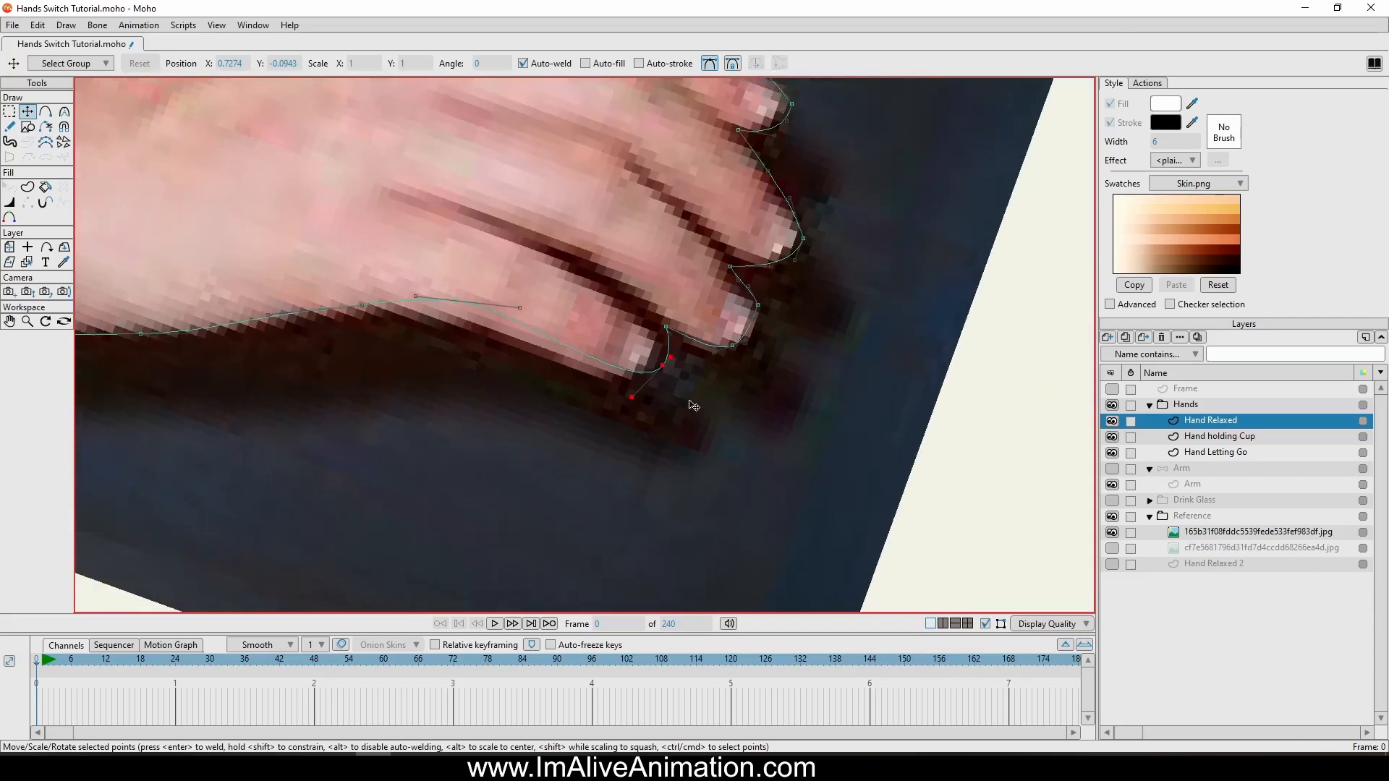
{"action": "left_click_drag", "start_coordinate": [691, 405], "coordinate": [715, 417]}
{"action": "scroll", "coordinate": [648, 458], "scroll_direction": "down", "scroll_amount": 4}
{"action": "scroll", "coordinate": [526, 304], "scroll_direction": "up", "scroll_amount": 6}
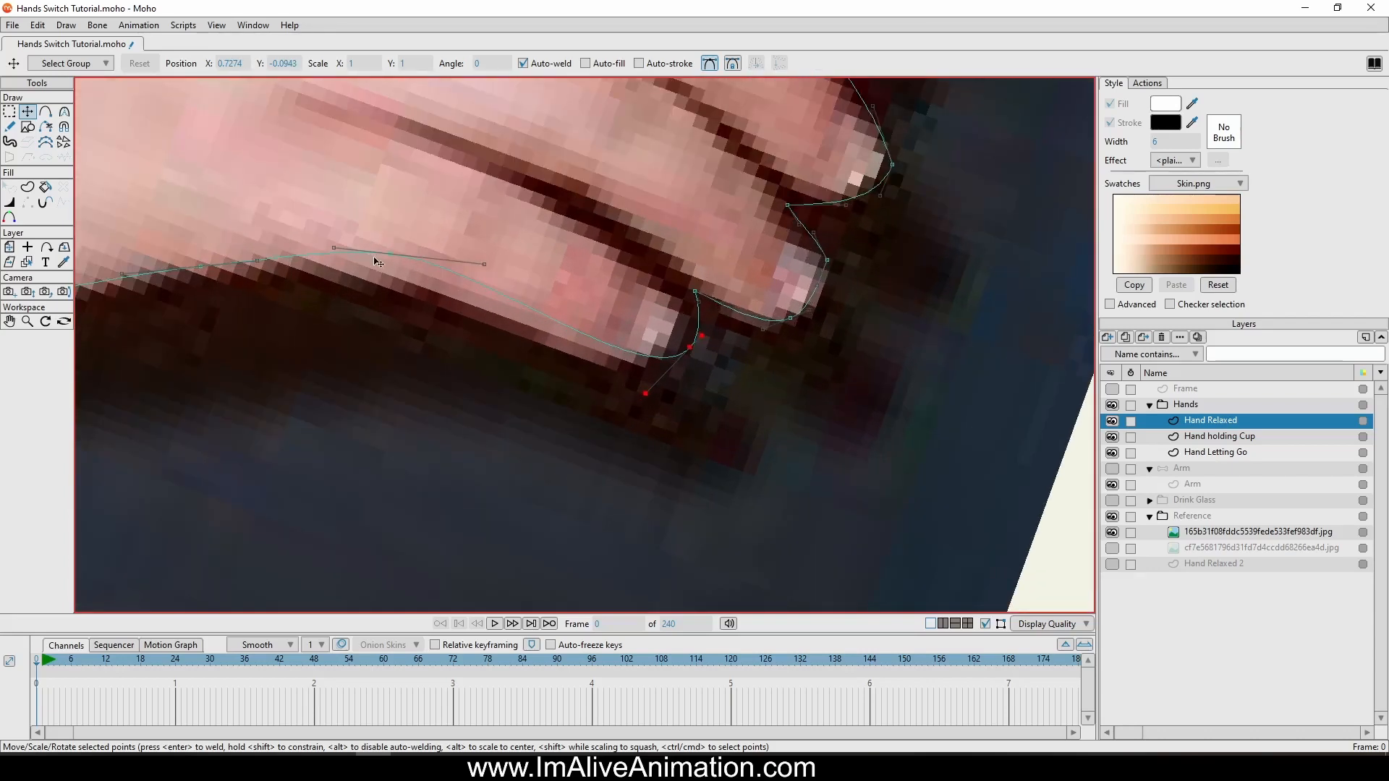
Adjust the curve handles of the underside point at the base of the lowest finger to match the reference edge.
{"action": "left_click_drag", "start_coordinate": [387, 254], "coordinate": [380, 247]}
{"action": "left_click_drag", "start_coordinate": [182, 279], "coordinate": [624, 324]}
{"action": "scroll", "coordinate": [619, 322], "scroll_direction": "up", "scroll_amount": 2}
{"action": "scroll", "coordinate": [615, 318], "scroll_direction": "down", "scroll_amount": 4}
{"action": "scroll", "coordinate": [732, 307], "scroll_direction": "down", "scroll_amount": 3}
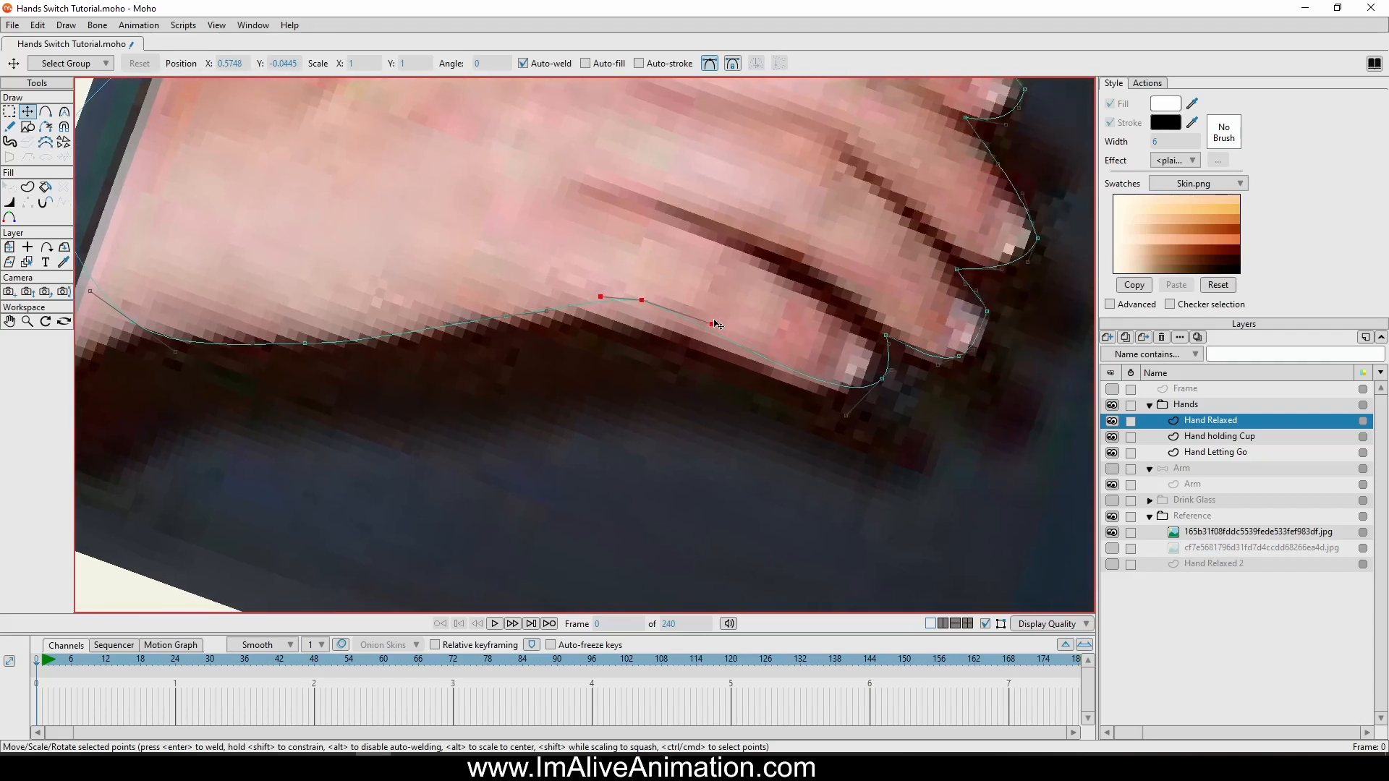
{"action": "scroll", "coordinate": [716, 318], "scroll_direction": "up", "scroll_amount": 3}
{"action": "mouse_move", "coordinate": [602, 295]}
{"action": "left_mouse_down"}
{"action": "mouse_move", "coordinate": [605, 253]}
{"action": "mouse_move", "coordinate": [582, 286]}
{"action": "mouse_move", "coordinate": [590, 319]}
{"action": "mouse_move", "coordinate": [606, 310]}
{"action": "left_mouse_up"}
{"action": "scroll", "coordinate": [599, 299], "scroll_direction": "down", "scroll_amount": 3}
{"action": "scroll", "coordinate": [608, 298], "scroll_direction": "up", "scroll_amount": 3}
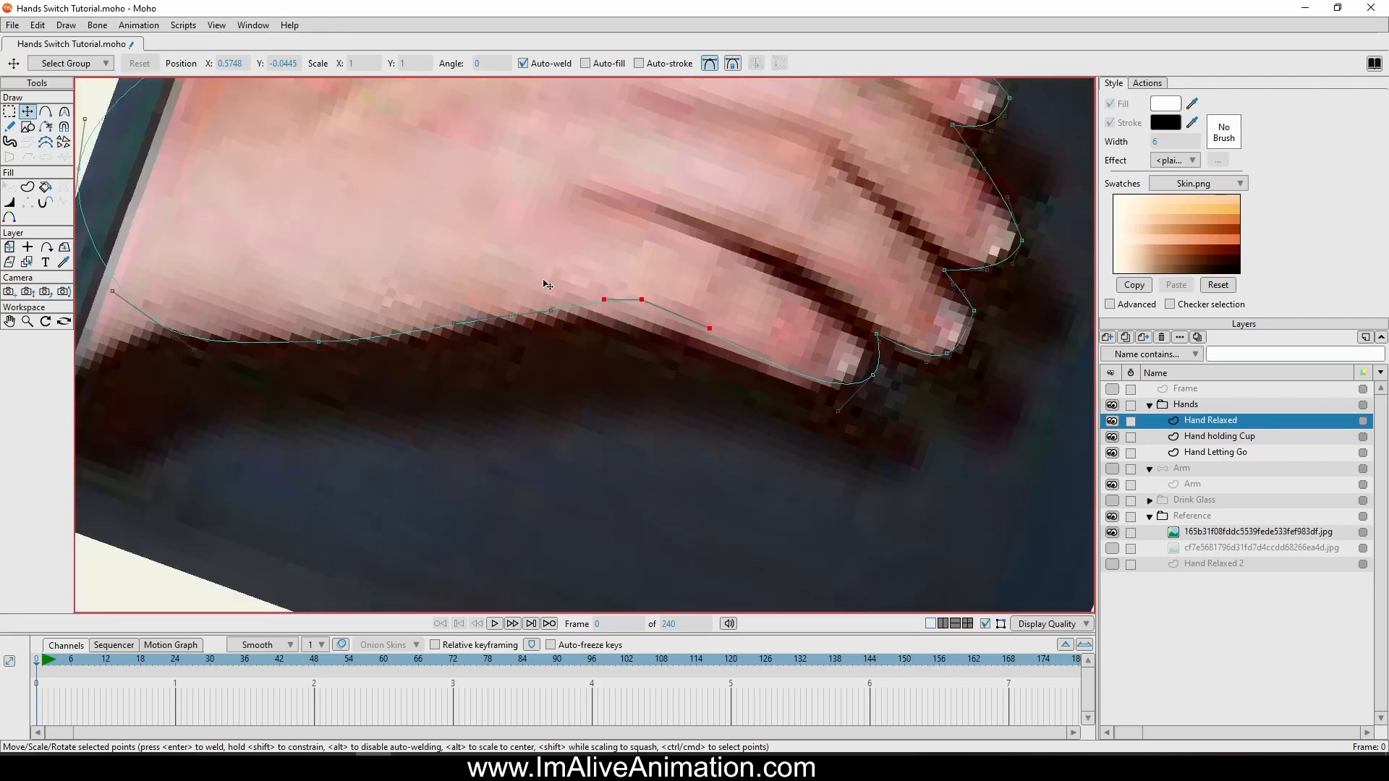
{"action": "scroll", "coordinate": [547, 285], "scroll_direction": "down", "scroll_amount": 3}
{"action": "scroll", "coordinate": [547, 285], "scroll_direction": "up", "scroll_amount": 4}
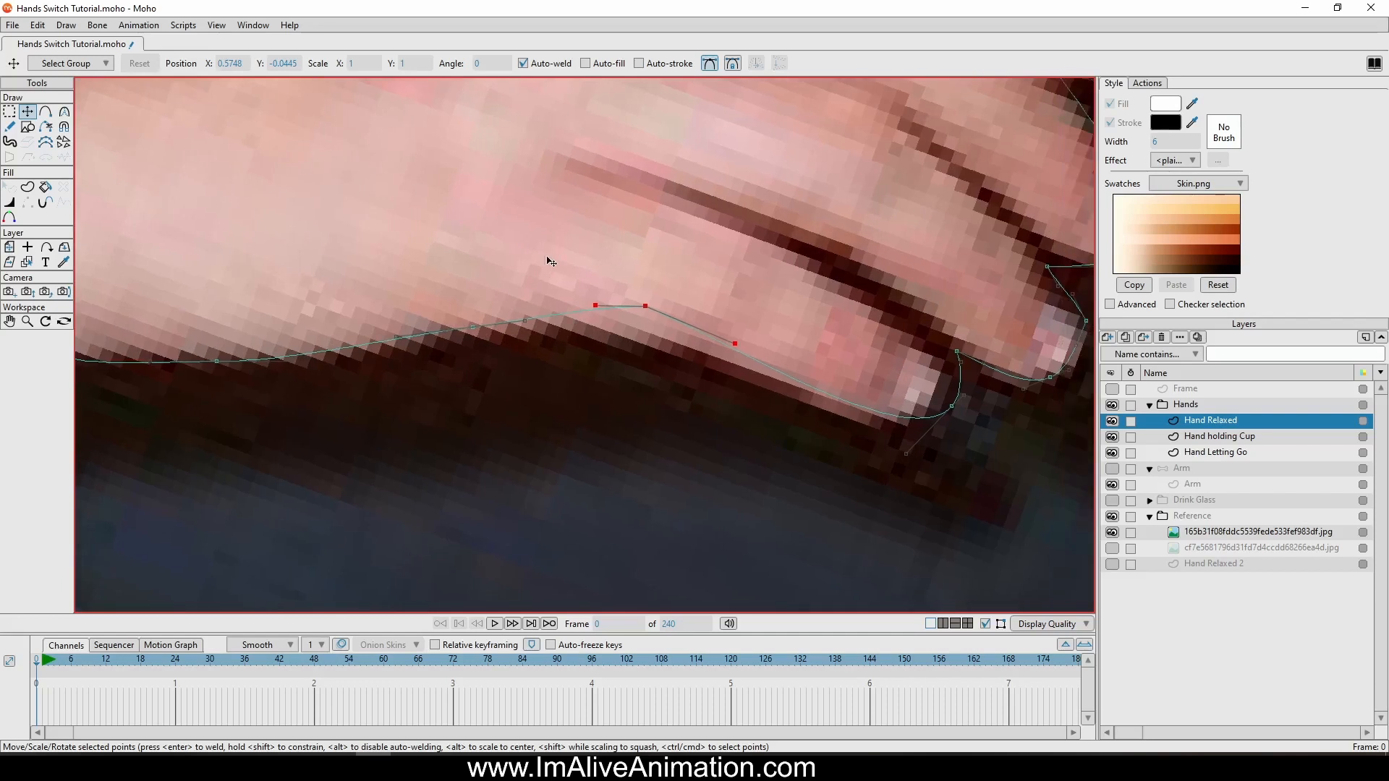
{"action": "left_click_drag", "start_coordinate": [547, 262], "coordinate": [501, 250]}
{"action": "scroll", "coordinate": [504, 251], "scroll_direction": "down", "scroll_amount": 3}
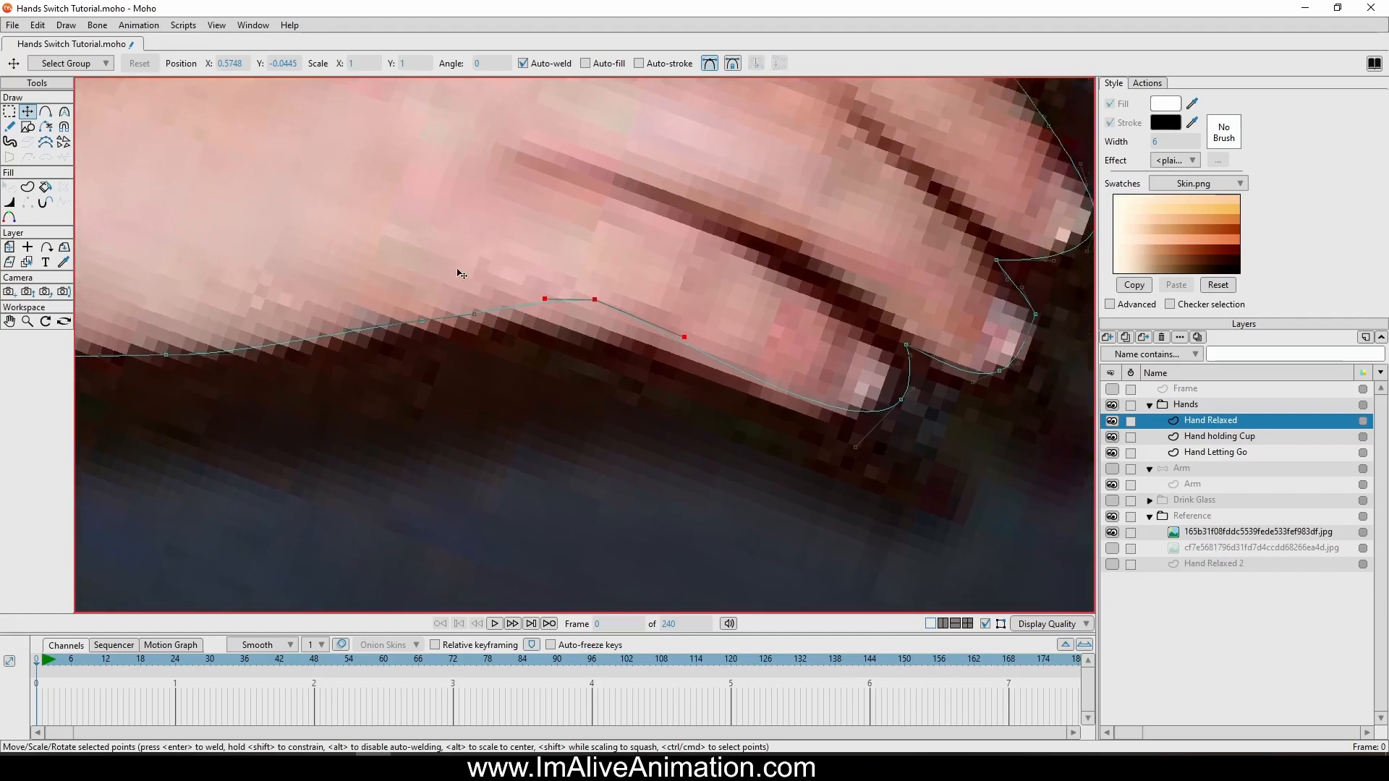
{"action": "scroll", "coordinate": [518, 289], "scroll_direction": "up", "scroll_amount": 3}
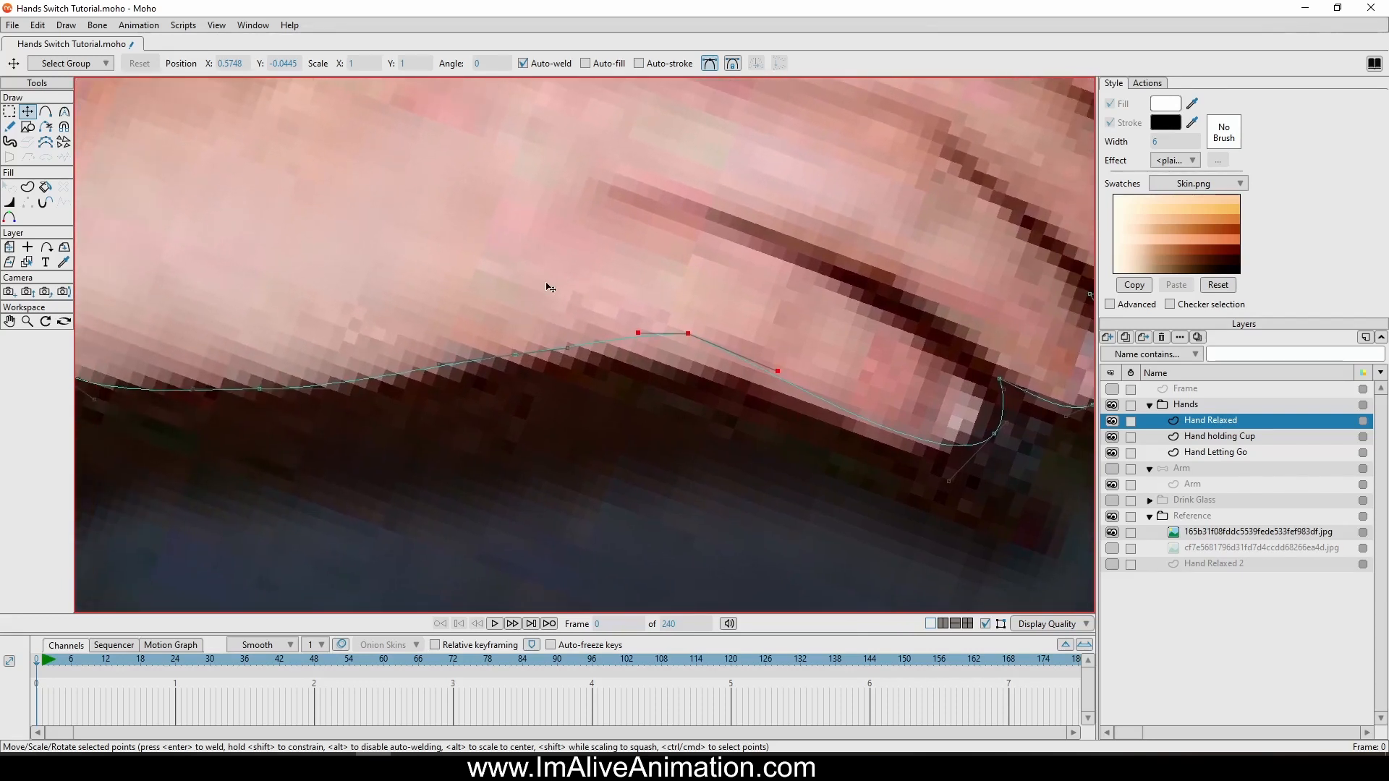
{"action": "scroll", "coordinate": [548, 287], "scroll_direction": "down", "scroll_amount": 3}
{"action": "scroll", "coordinate": [390, 400], "scroll_direction": "up", "scroll_amount": 3}
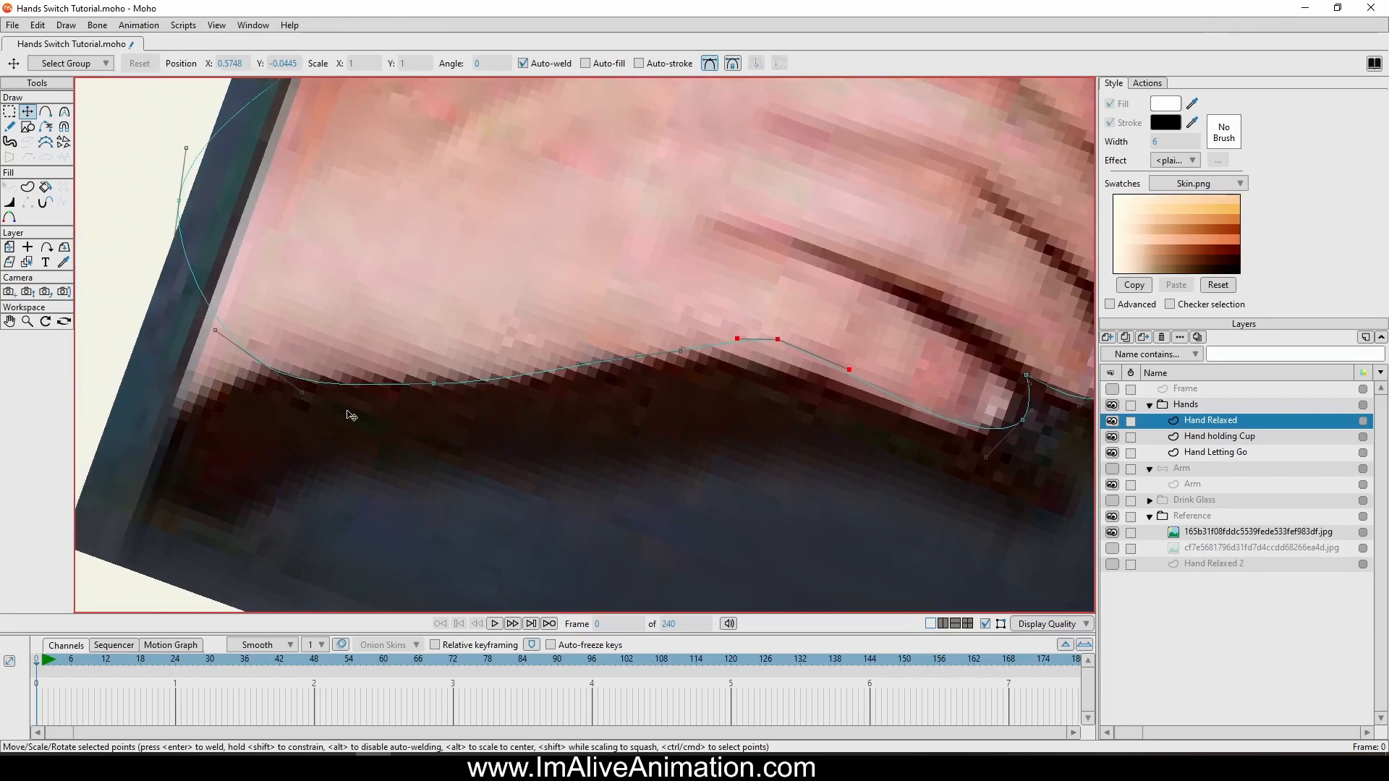
Adjust the lower and upper wrist corner points and the curve joining them at the wrist end.
{"action": "left_click_drag", "start_coordinate": [300, 397], "coordinate": [283, 385]}
{"action": "left_click_drag", "start_coordinate": [368, 345], "coordinate": [376, 348]}
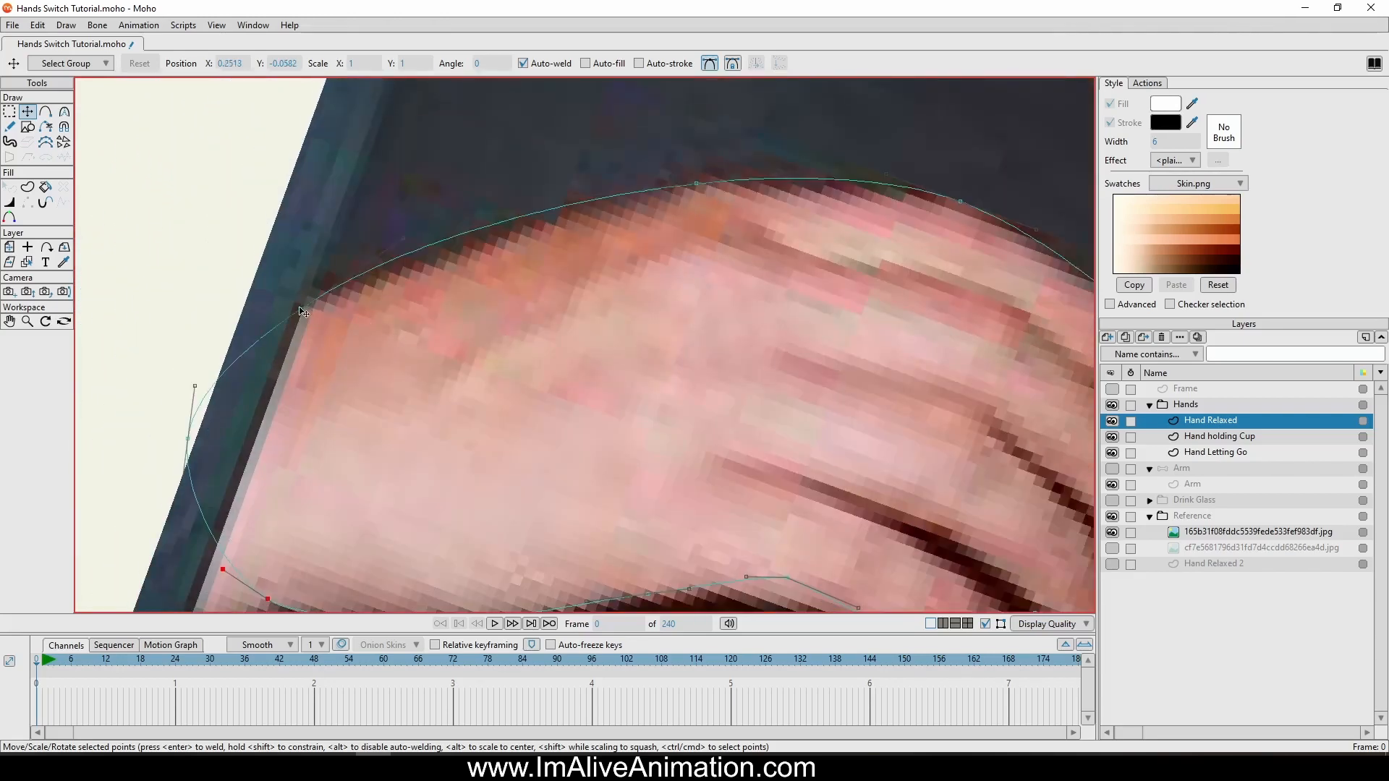
{"action": "left_click_drag", "start_coordinate": [299, 307], "coordinate": [310, 303]}
{"action": "left_click_drag", "start_coordinate": [189, 438], "coordinate": [190, 446]}
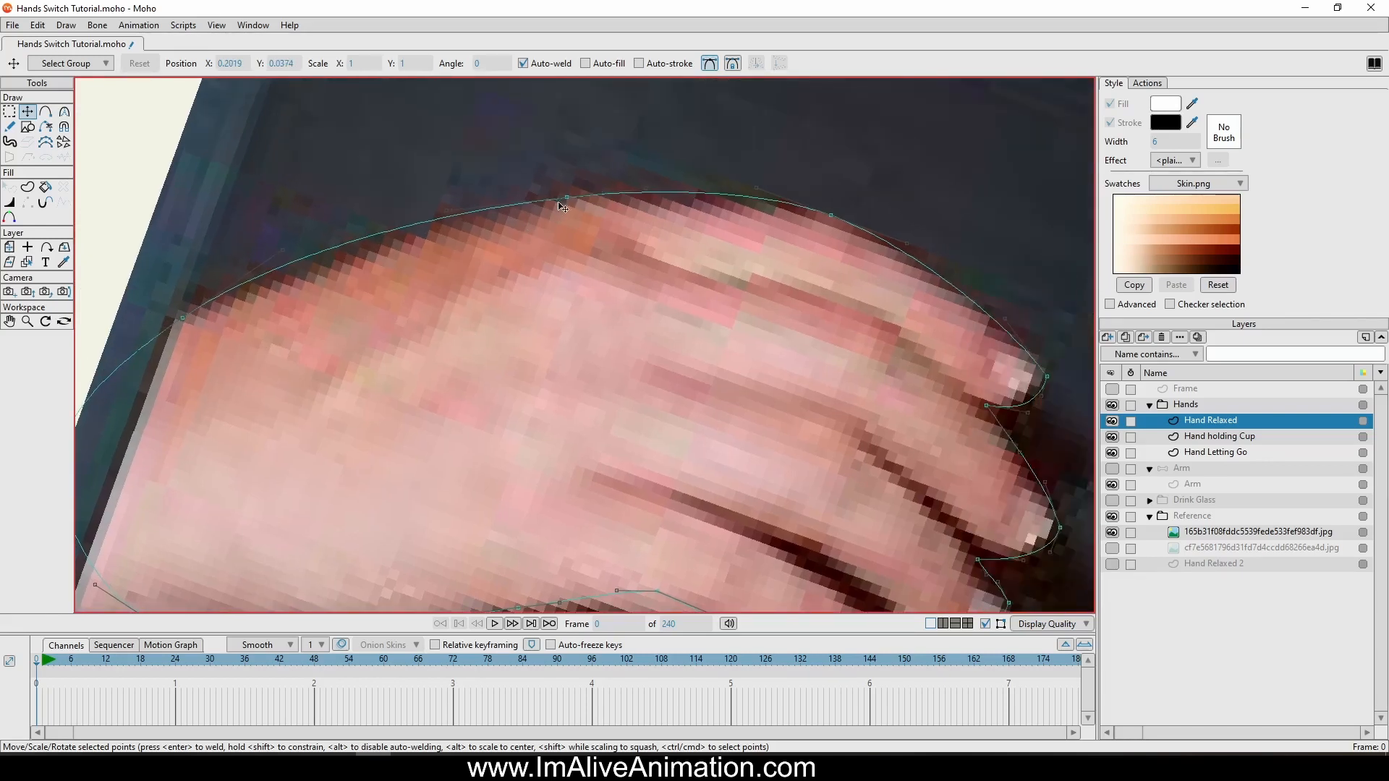
Shorten and align the curve handles of the two points along the top edge of the hand.
{"action": "left_click", "coordinate": [566, 199]}
{"action": "left_click_drag", "start_coordinate": [439, 210], "coordinate": [491, 214]}
{"action": "left_click_drag", "start_coordinate": [643, 177], "coordinate": [597, 196]}
{"action": "left_click_drag", "start_coordinate": [477, 215], "coordinate": [499, 208]}
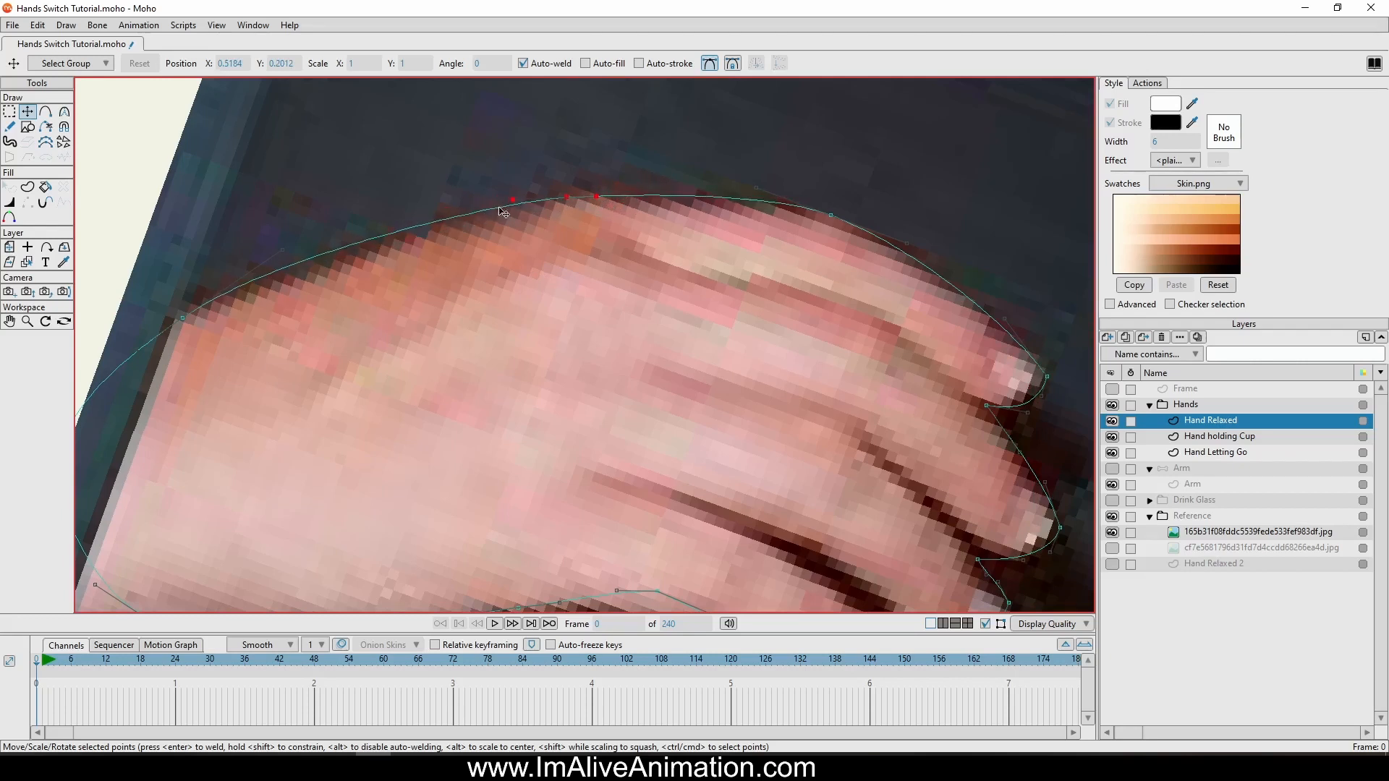
{"action": "left_click_drag", "start_coordinate": [300, 247], "coordinate": [243, 287]}
{"action": "left_click", "coordinate": [830, 215]}
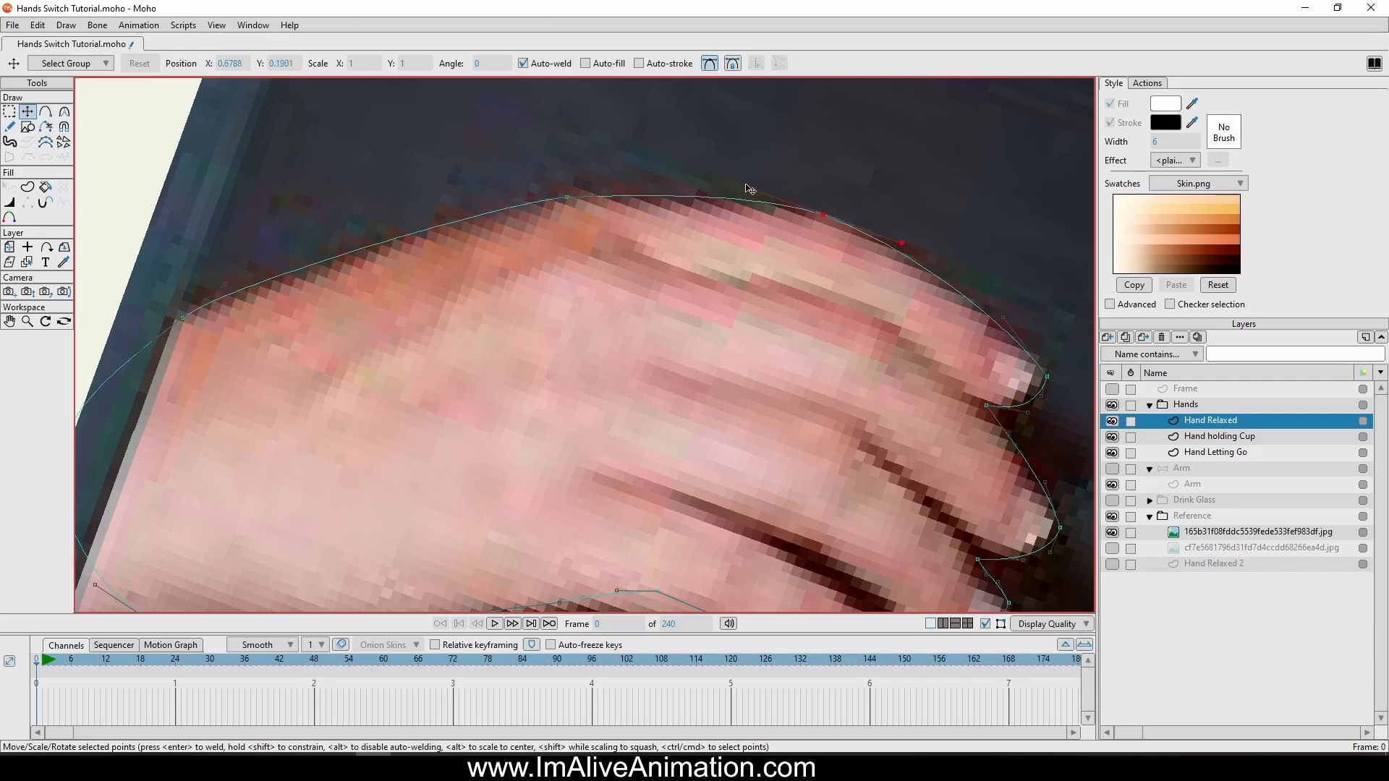
{"action": "left_click_drag", "start_coordinate": [756, 188], "coordinate": [796, 206]}
{"action": "left_click_drag", "start_coordinate": [908, 240], "coordinate": [863, 230]}
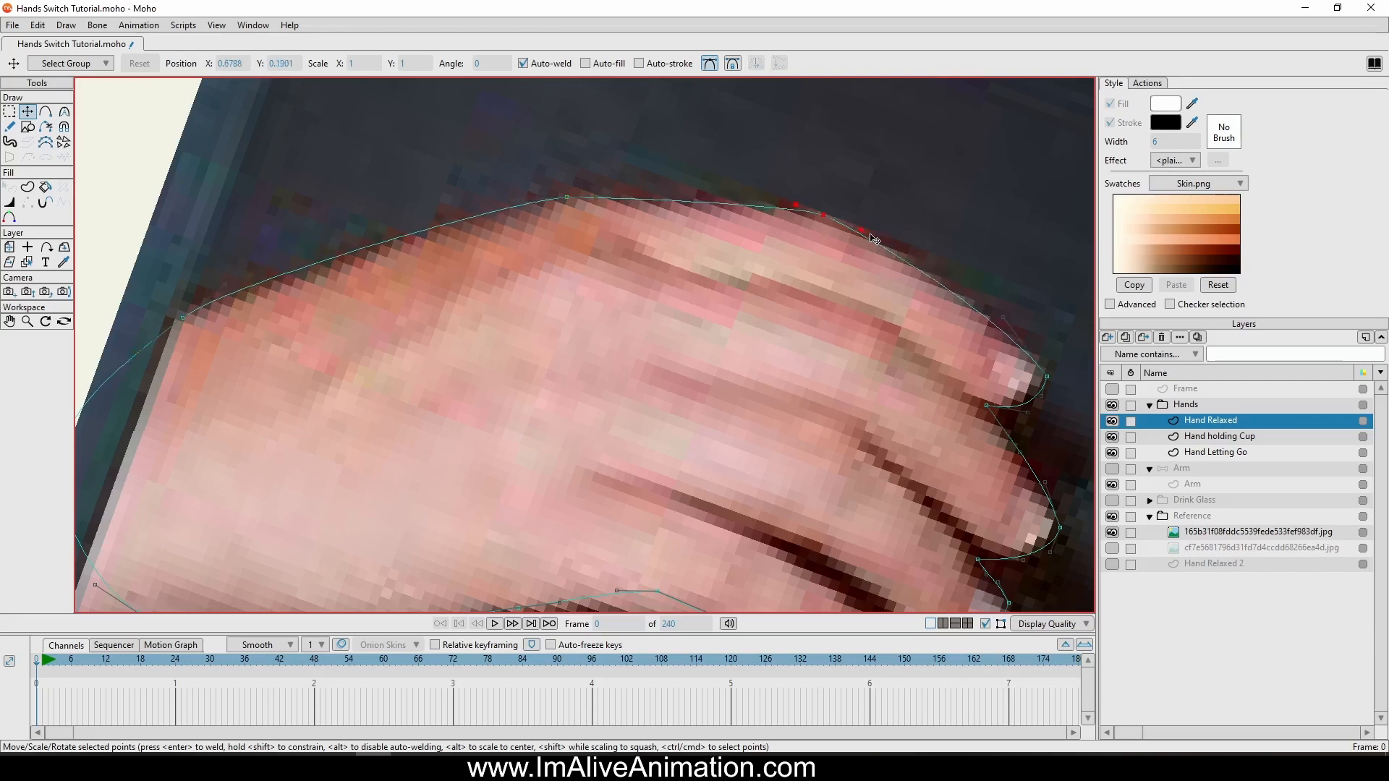
Shorten the upper curve handle of the topmost fingertip point so the curve hugs the finger.
{"action": "scroll", "coordinate": [1043, 378], "scroll_direction": "up", "scroll_amount": 3}
{"action": "left_click_drag", "start_coordinate": [1044, 378], "coordinate": [948, 310]}
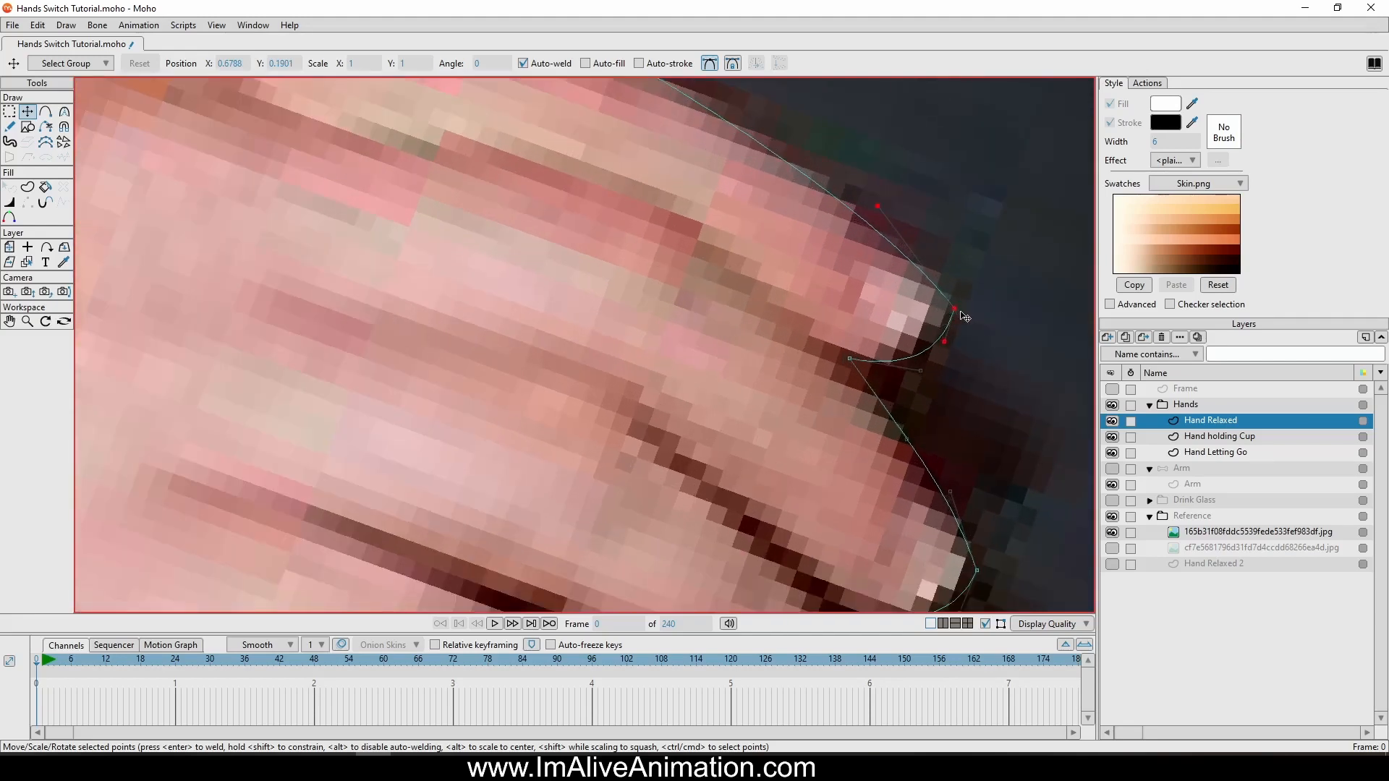
{"action": "left_click", "coordinate": [958, 310]}
{"action": "left_click_drag", "start_coordinate": [875, 206], "coordinate": [892, 289]}
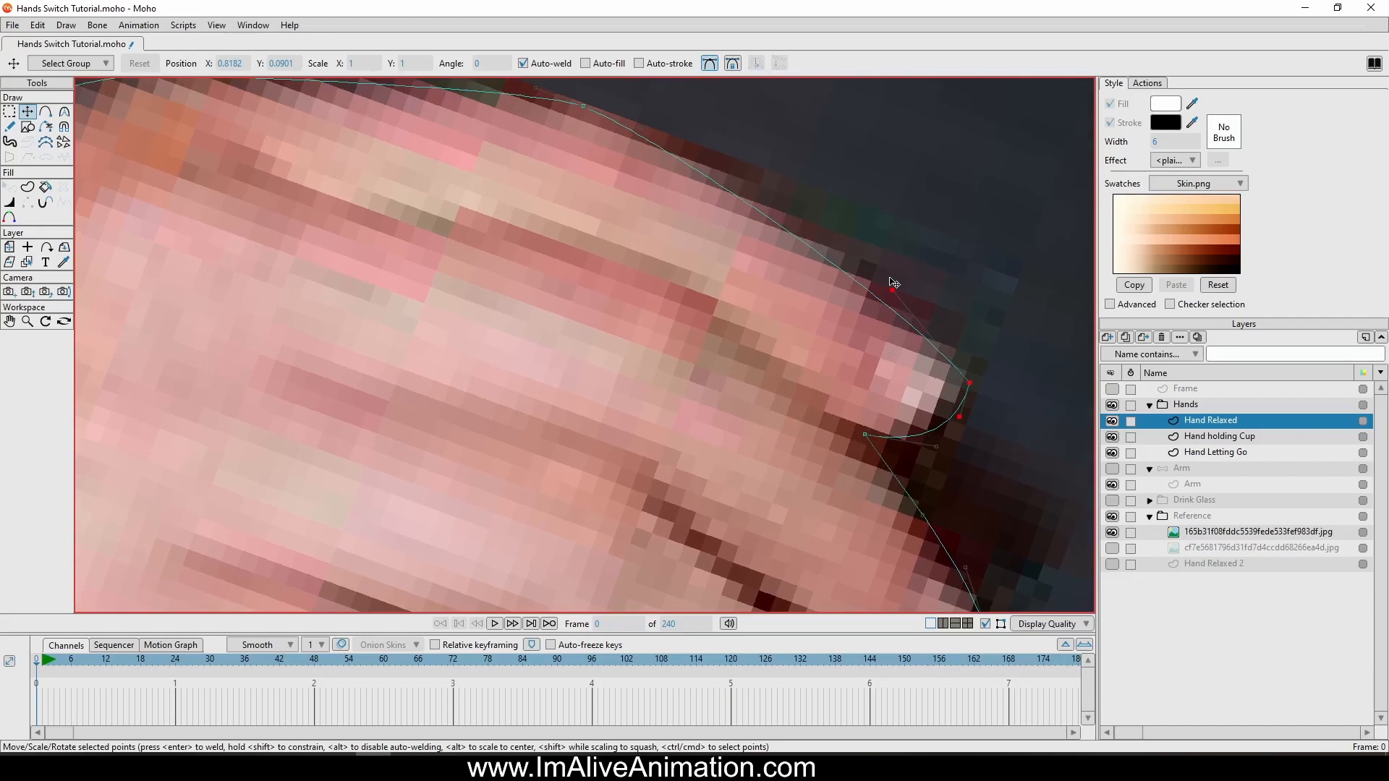
Fine-tune the position and upper curve handle of the second fingertip point.
{"action": "scroll", "coordinate": [896, 280], "scroll_direction": "down", "scroll_amount": 3}
{"action": "left_click", "coordinate": [899, 394]}
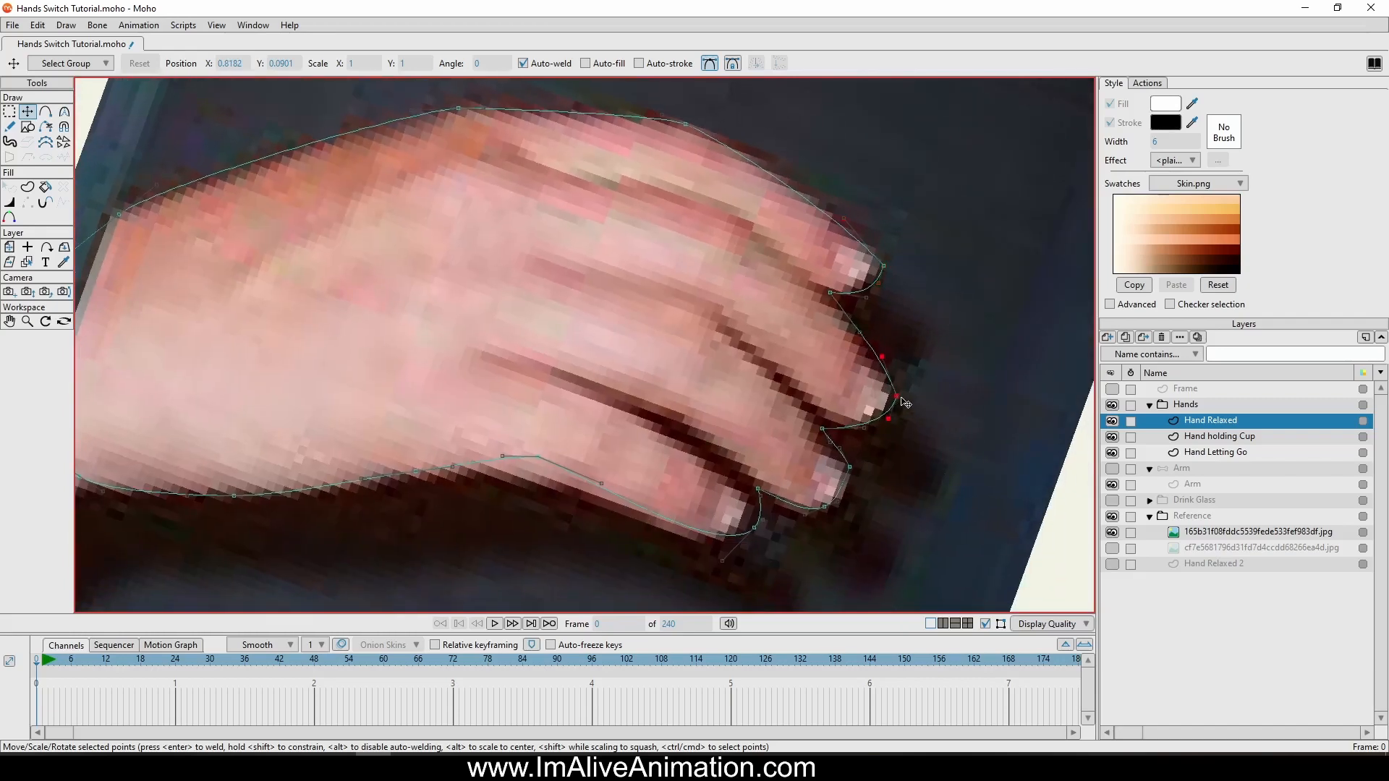
{"action": "left_click_drag", "start_coordinate": [901, 397], "coordinate": [902, 393]}
{"action": "left_click_drag", "start_coordinate": [886, 344], "coordinate": [882, 345]}
Move the third finger's tip and adjoining gap points upward and readjust its curve handles into a slimmer fingertip.
{"action": "left_click_drag", "start_coordinate": [819, 427], "coordinate": [827, 400]}
{"action": "left_click_drag", "start_coordinate": [848, 465], "coordinate": [865, 441]}
{"action": "left_click_drag", "start_coordinate": [824, 508], "coordinate": [771, 455]}
{"action": "left_click_drag", "start_coordinate": [830, 490], "coordinate": [820, 480]}
{"action": "left_click", "coordinate": [866, 440]}
{"action": "left_click_drag", "start_coordinate": [865, 441], "coordinate": [849, 419]}
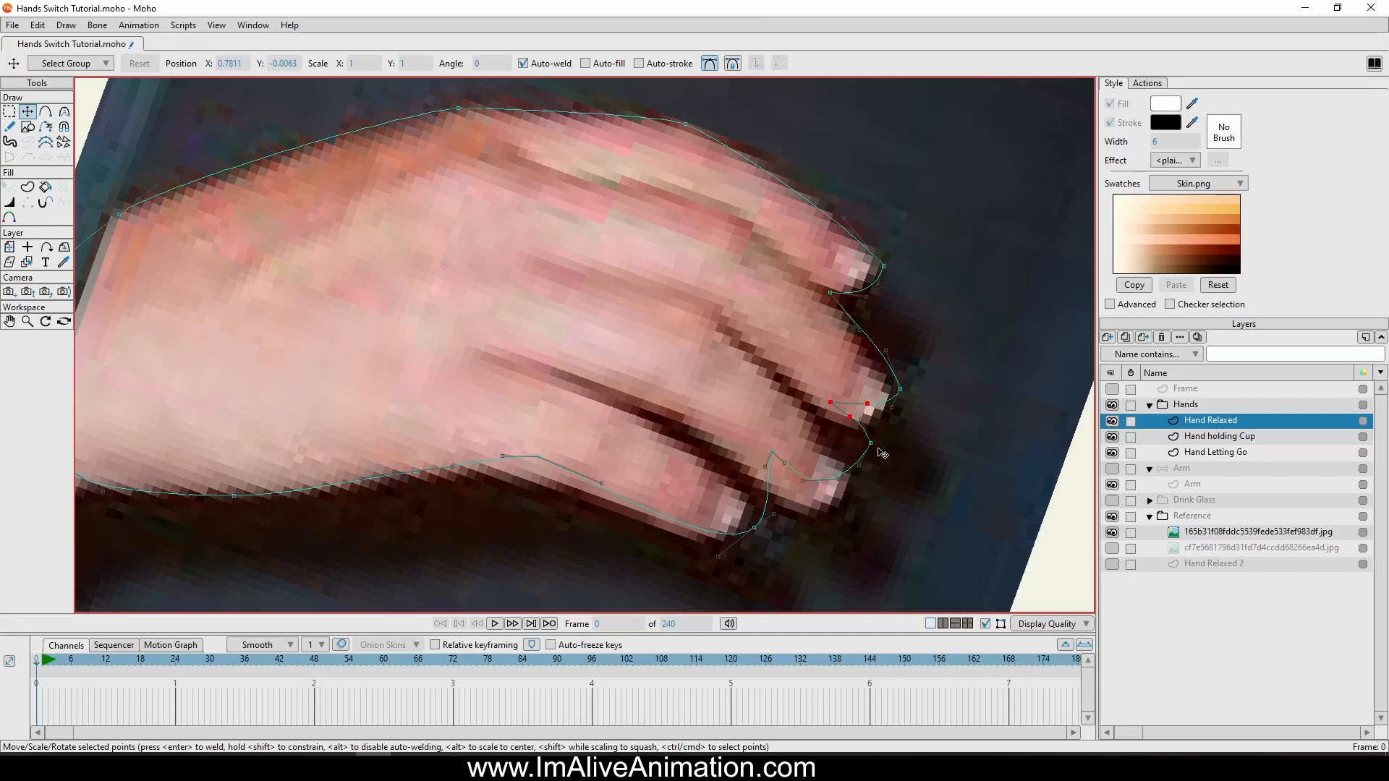
{"action": "left_click", "coordinate": [870, 448]}
{"action": "left_click", "coordinate": [870, 442]}
{"action": "left_click_drag", "start_coordinate": [861, 420], "coordinate": [856, 428]}
Move the lowest fingertip point up beside the third finger and adjust the nearby gap and underside curve handles.
{"action": "left_click", "coordinate": [821, 471]}
{"action": "left_click_drag", "start_coordinate": [764, 469], "coordinate": [775, 466]}
{"action": "left_click_drag", "start_coordinate": [752, 529], "coordinate": [762, 497]}
{"action": "left_click_drag", "start_coordinate": [736, 525], "coordinate": [741, 513]}
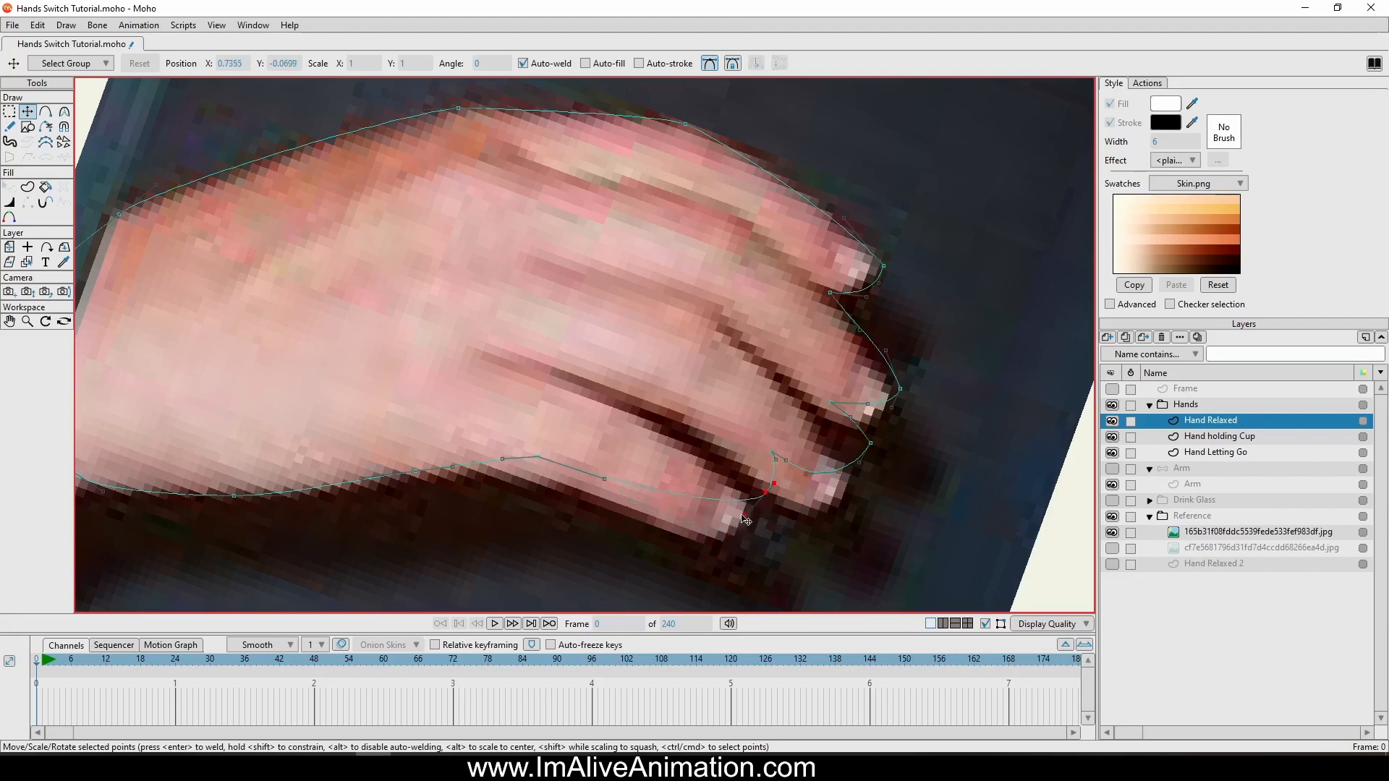
{"action": "left_click_drag", "start_coordinate": [601, 477], "coordinate": [611, 470]}
Select all points of the hand outline and create a shape with both fill and stroke.
{"action": "key", "text": "ctrl+a"}
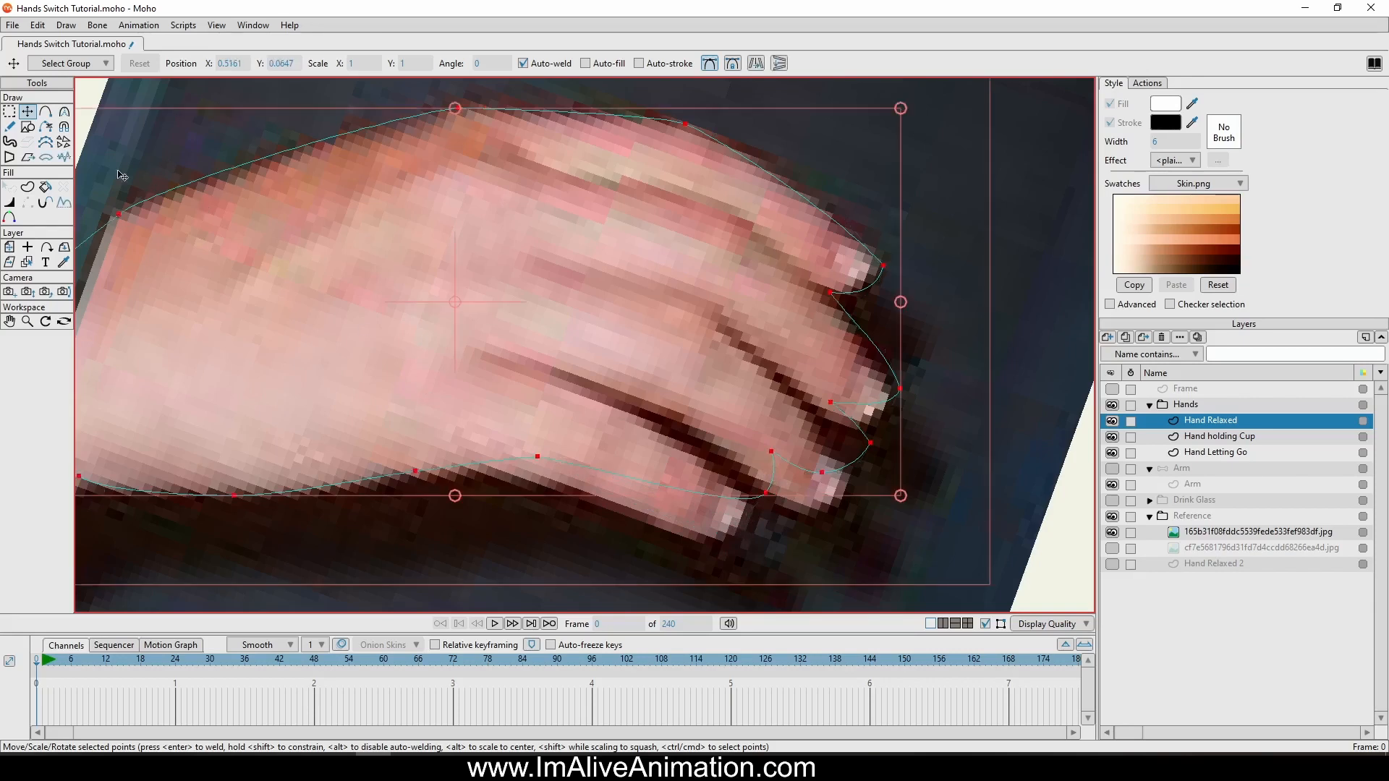
{"action": "left_click", "coordinate": [27, 187]}
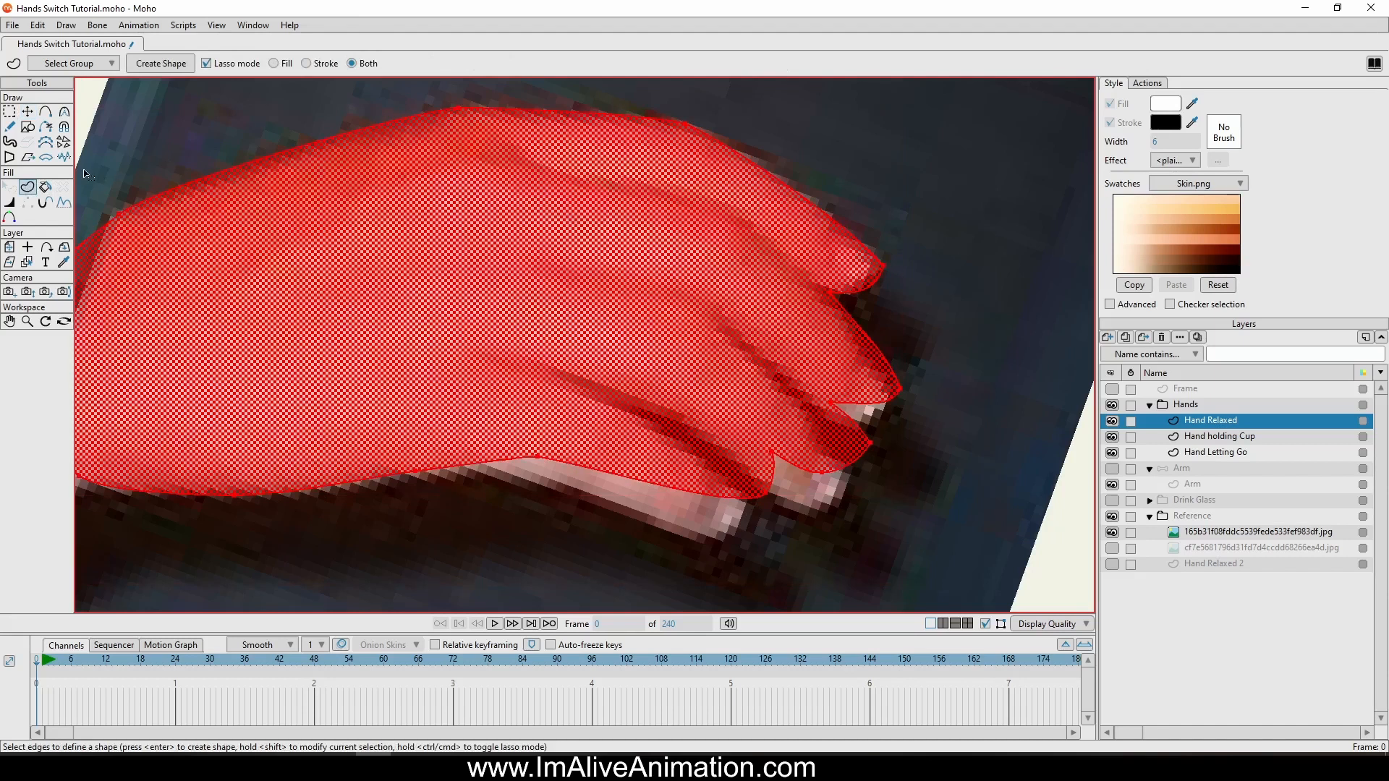
{"action": "left_click", "coordinate": [157, 65]}
Set the hand shape's fill to a light peach tone from the Skin.png swatches.
{"action": "left_click", "coordinate": [1197, 184]}
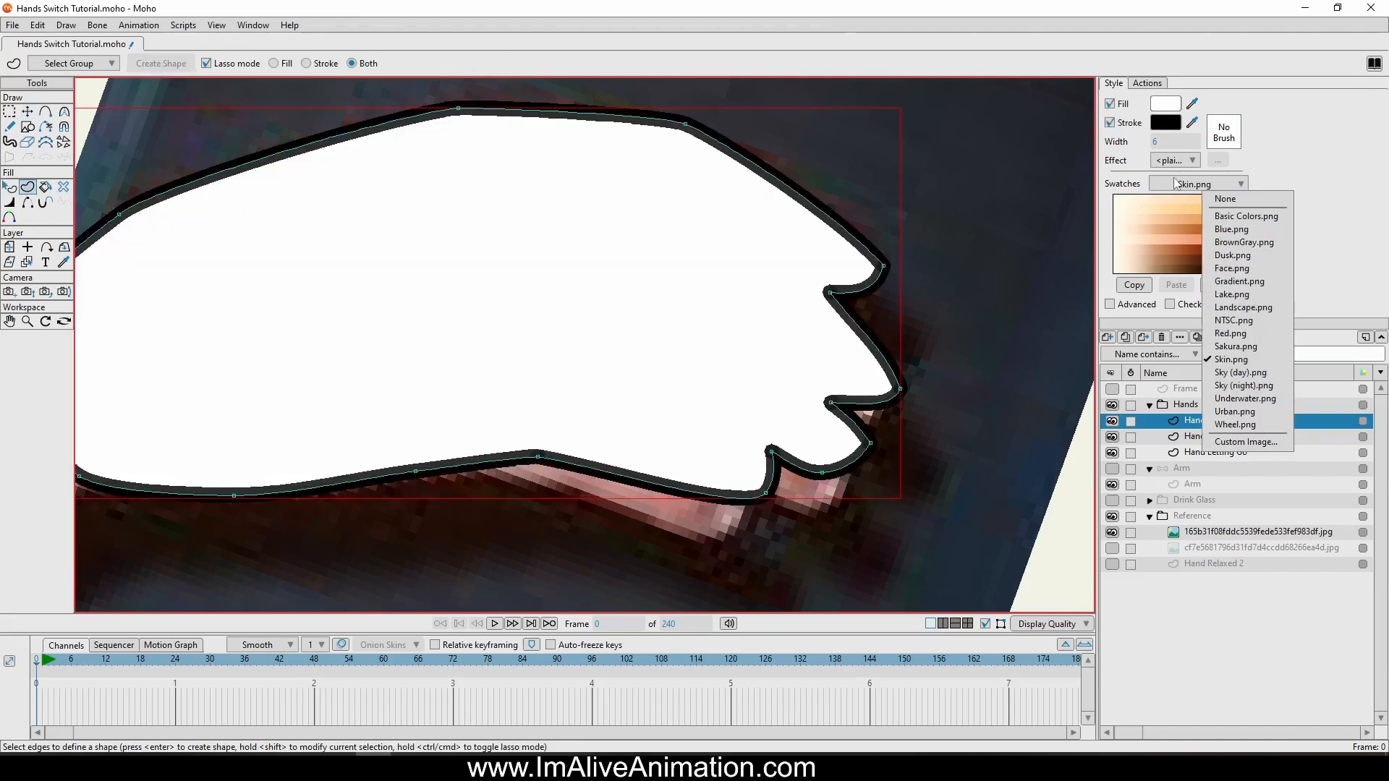
{"action": "left_click", "coordinate": [1187, 186]}
{"action": "left_click", "coordinate": [1187, 186]}
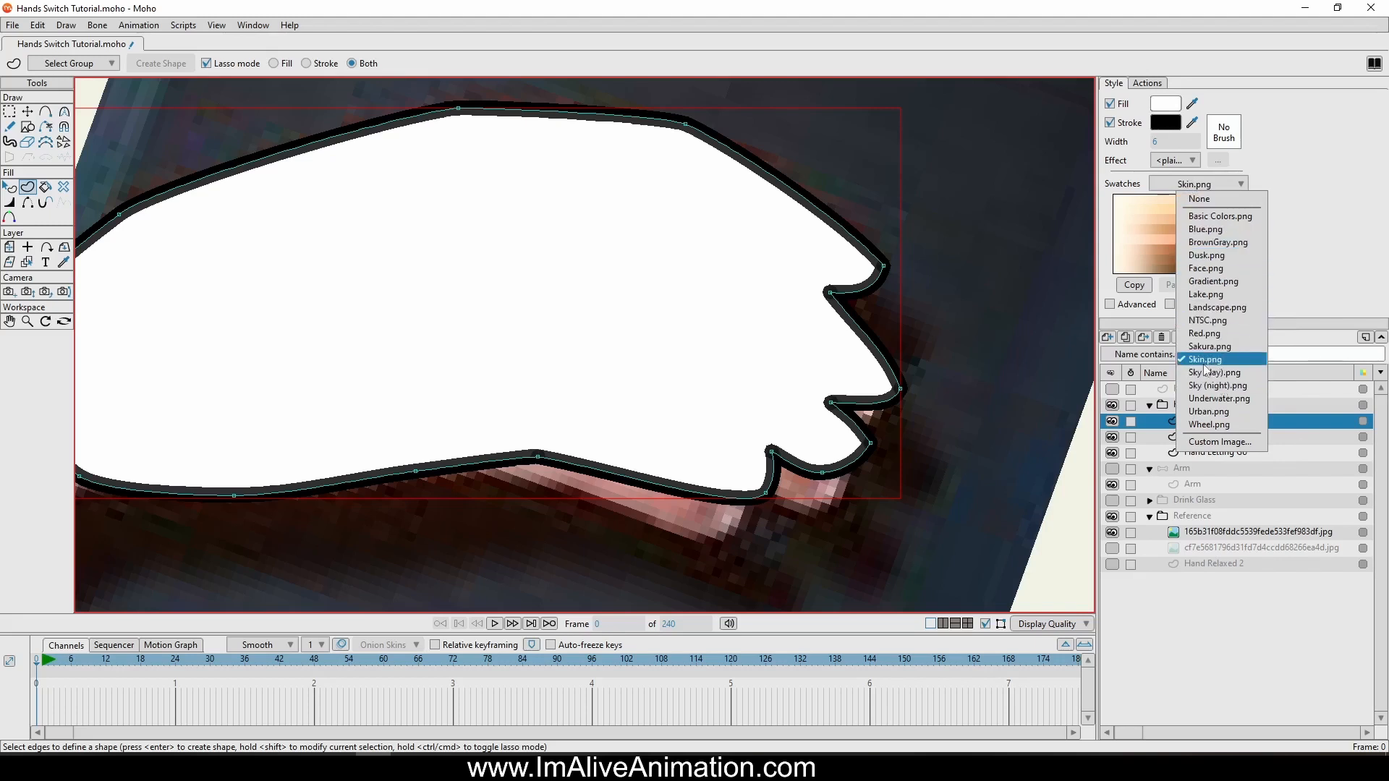
{"action": "left_click", "coordinate": [1251, 354]}
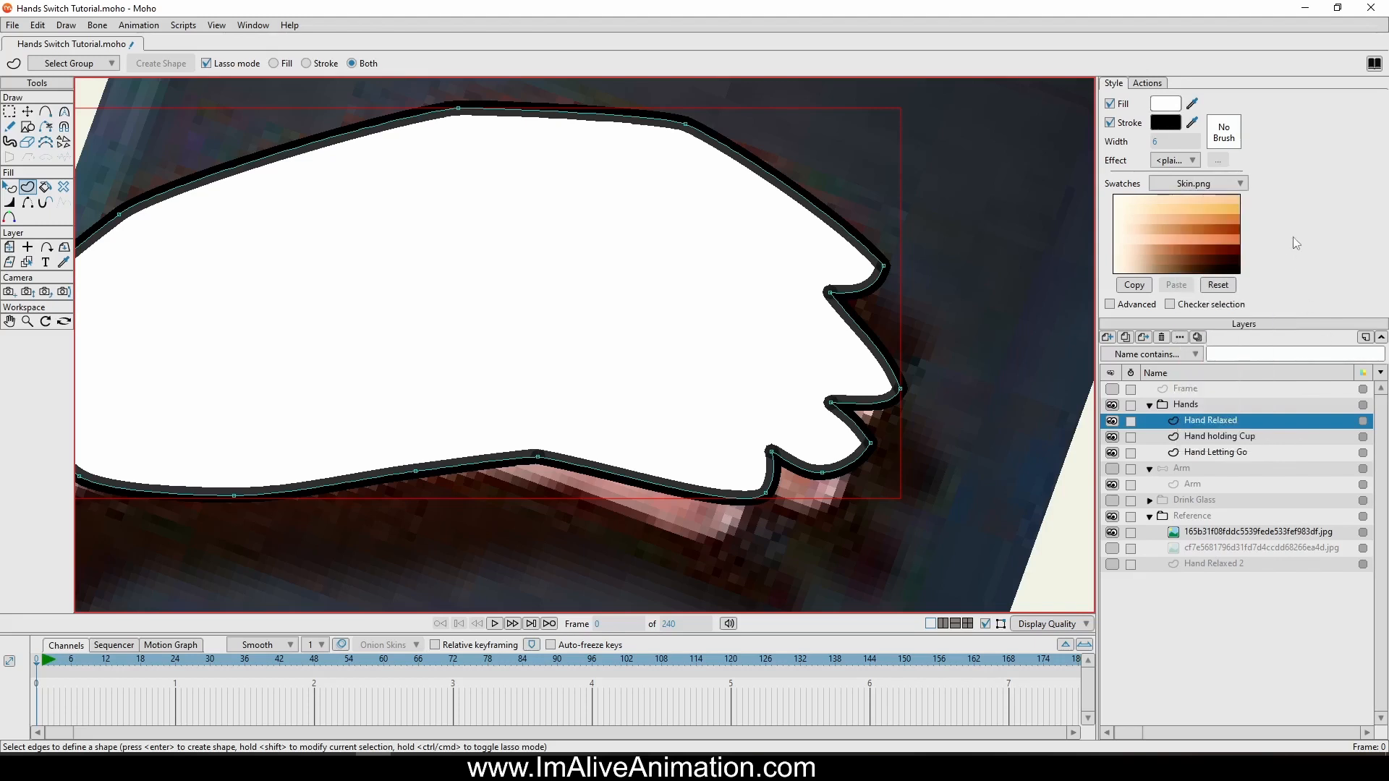
{"action": "left_click", "coordinate": [1173, 207]}
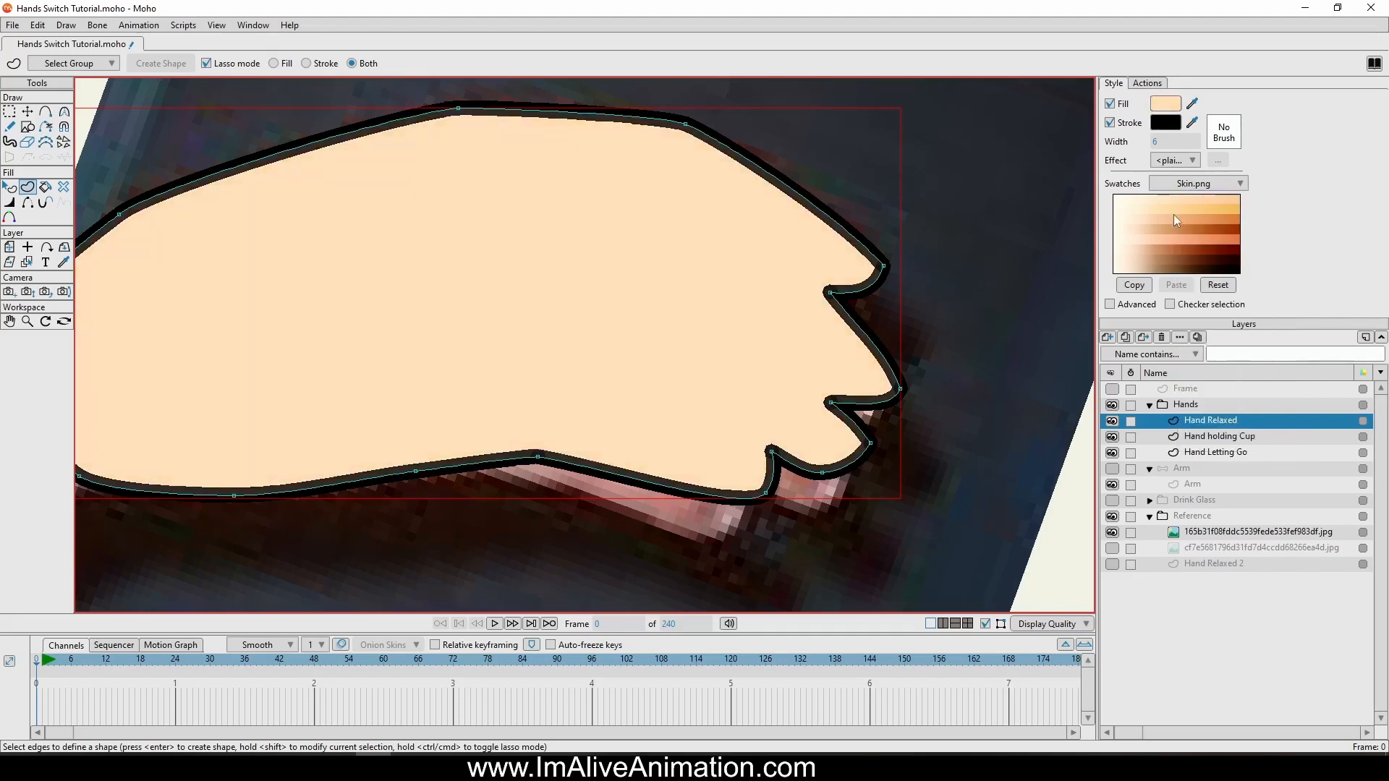
{"action": "left_click", "coordinate": [1176, 211]}
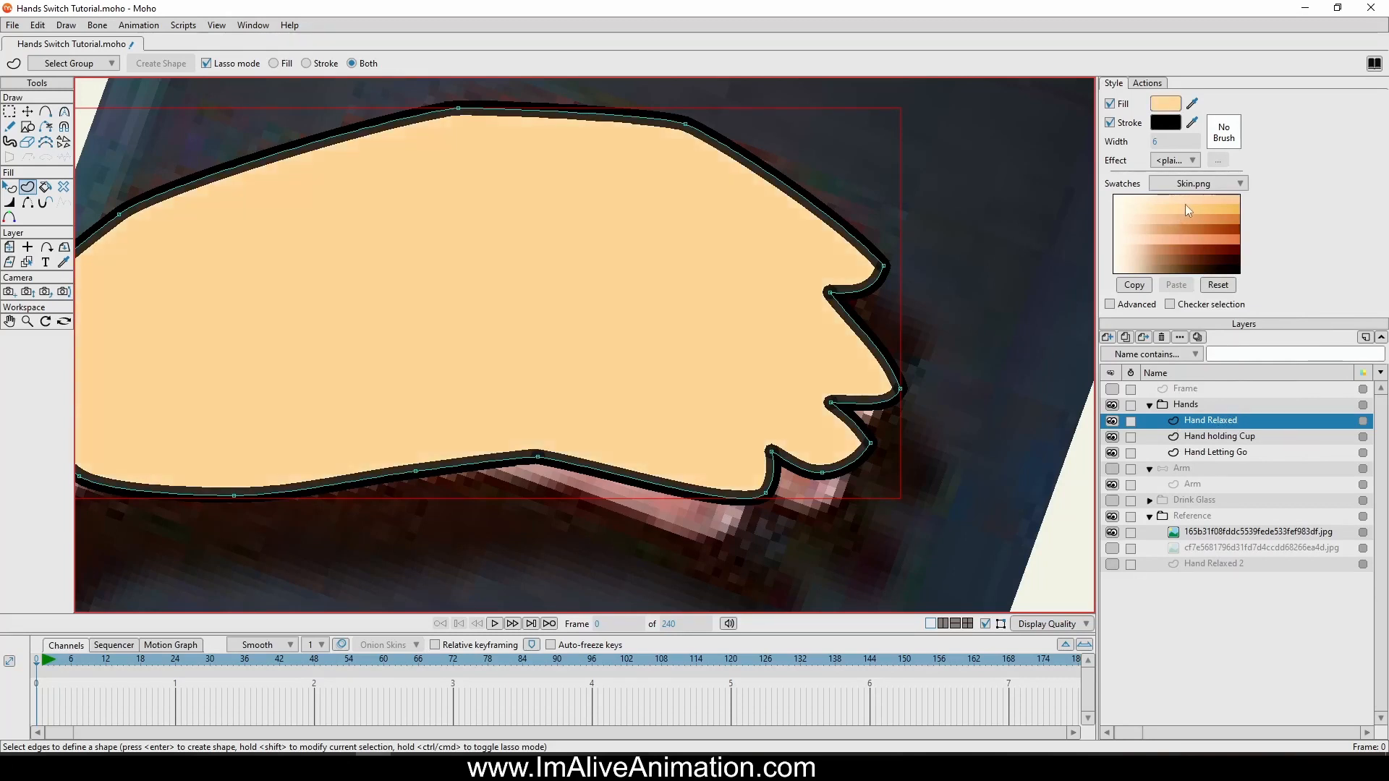
{"action": "left_click", "coordinate": [1187, 202]}
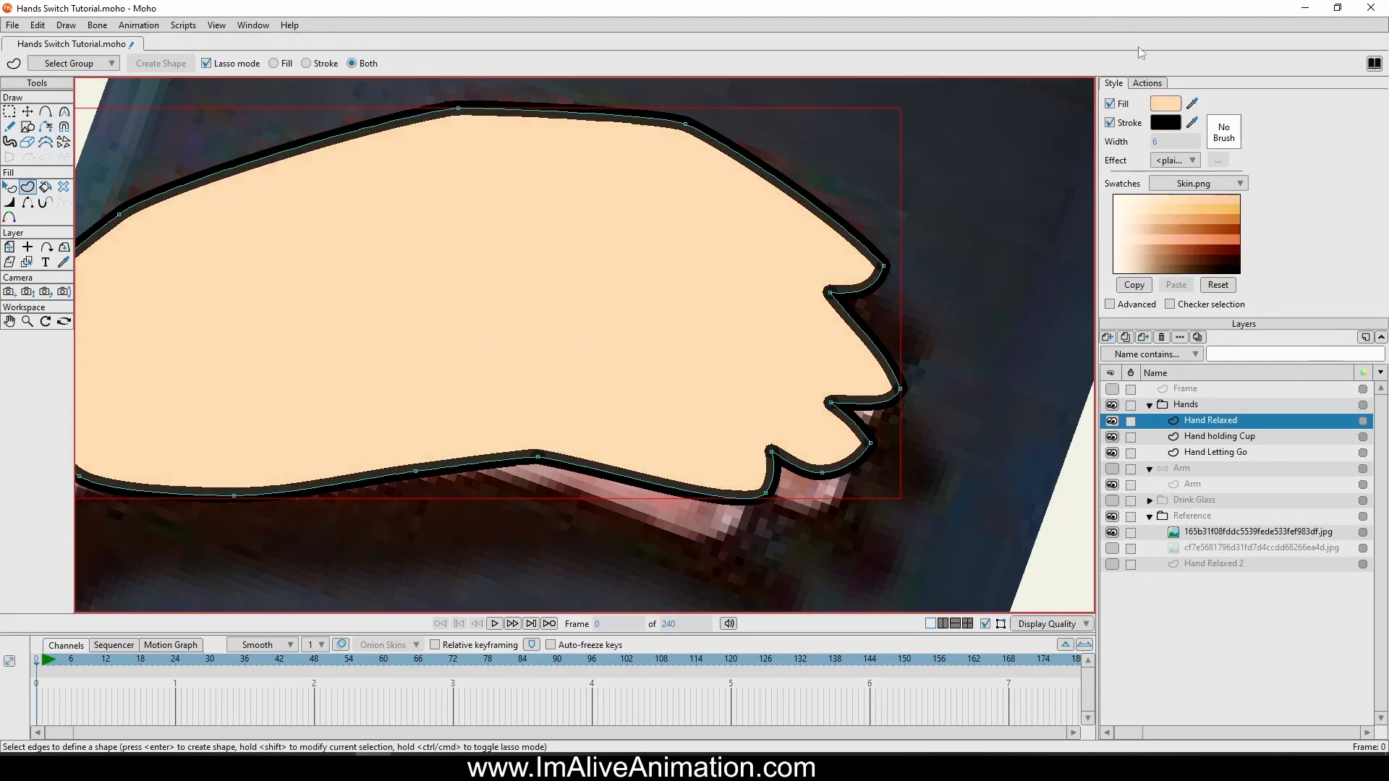
{"action": "left_click_drag", "start_coordinate": [1195, 92], "coordinate": [624, 489]}
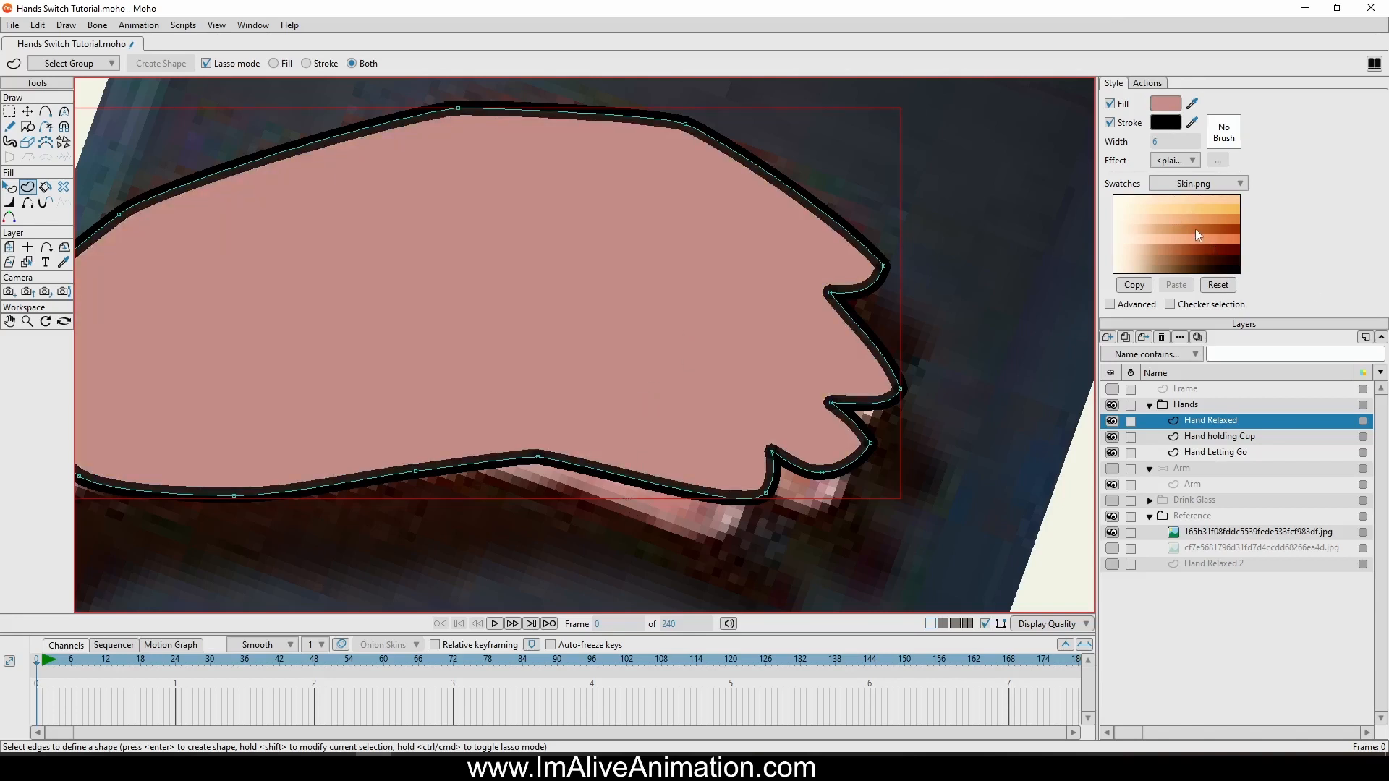
{"action": "left_click", "coordinate": [1196, 206]}
{"action": "left_click", "coordinate": [1197, 201]}
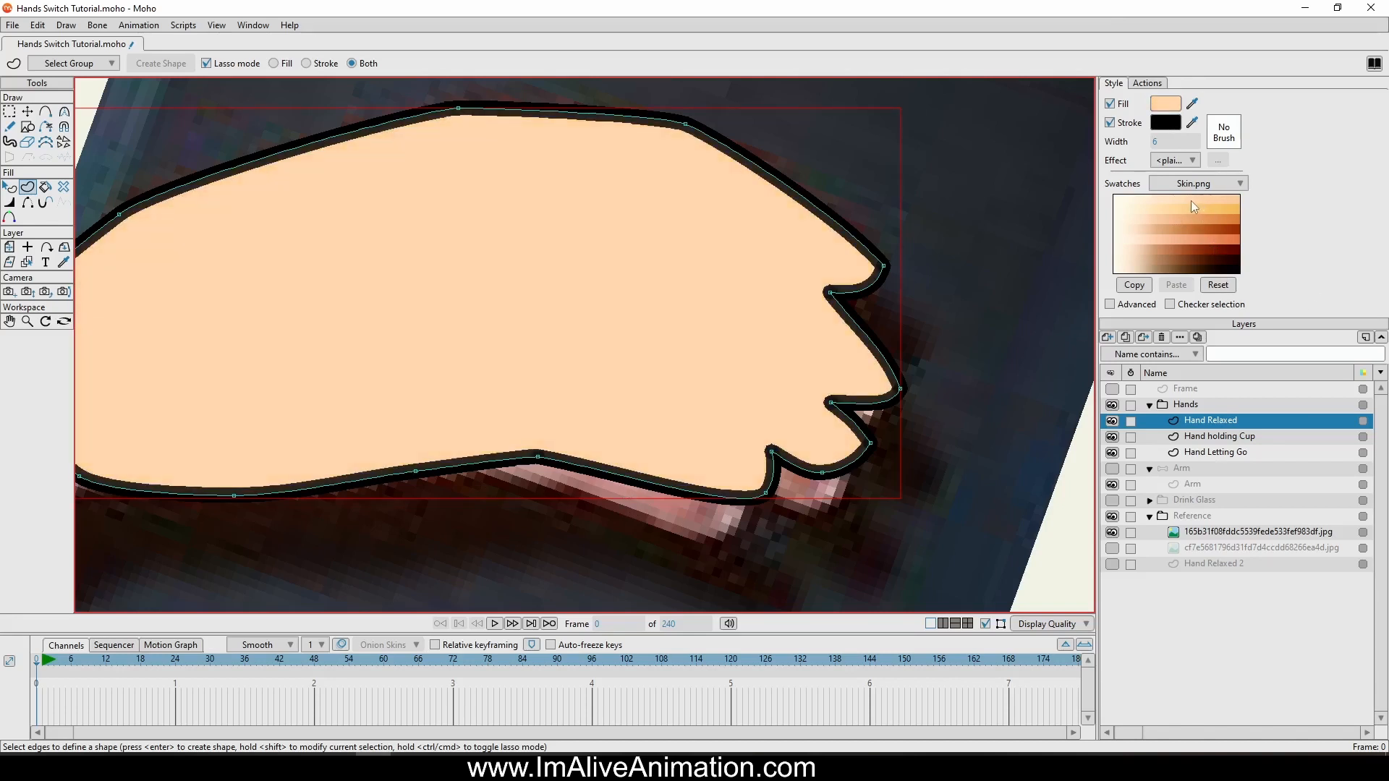
Select the hand shape and set its stroke width to 4.
{"action": "scroll", "coordinate": [977, 303], "scroll_direction": "down", "scroll_amount": 3}
{"action": "scroll", "coordinate": [926, 310], "scroll_direction": "up", "scroll_amount": 2}
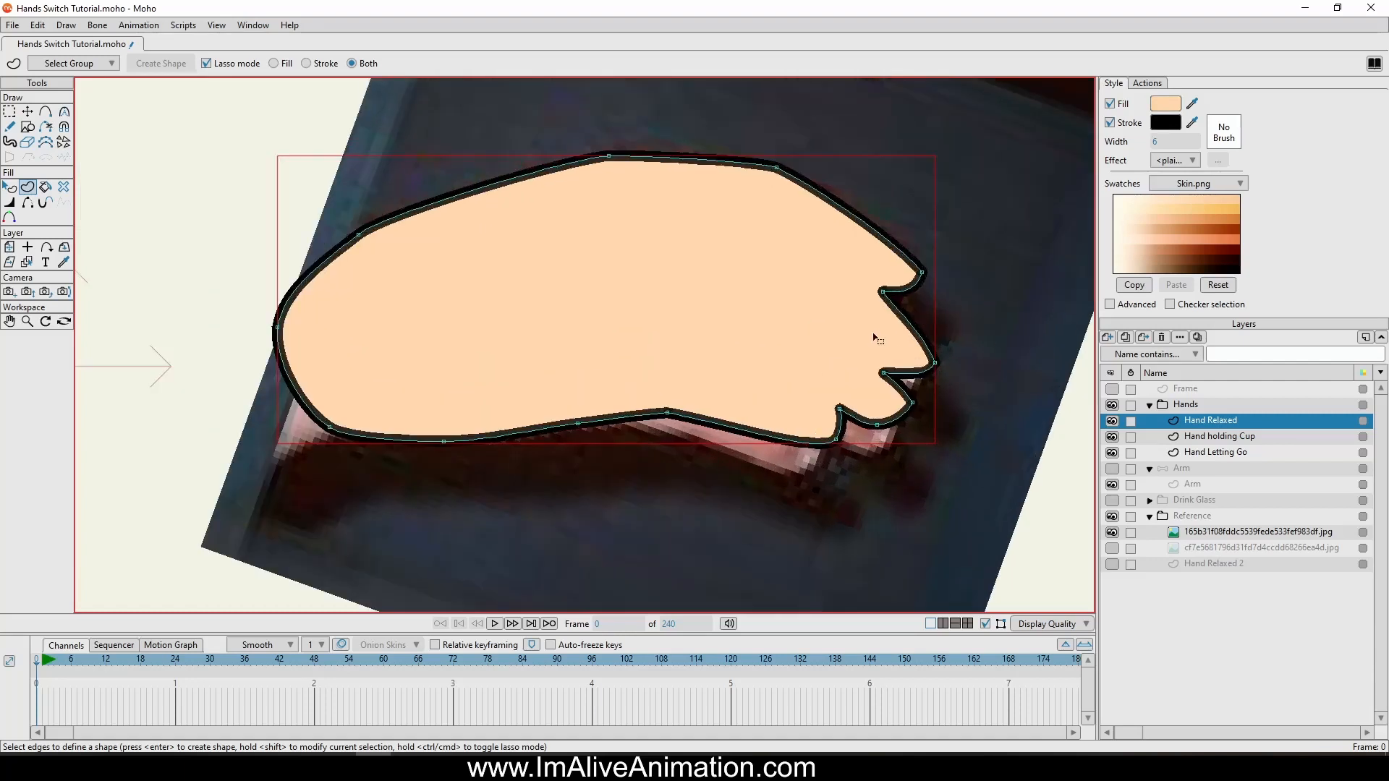
{"action": "scroll", "coordinate": [874, 337], "scroll_direction": "up", "scroll_amount": 1}
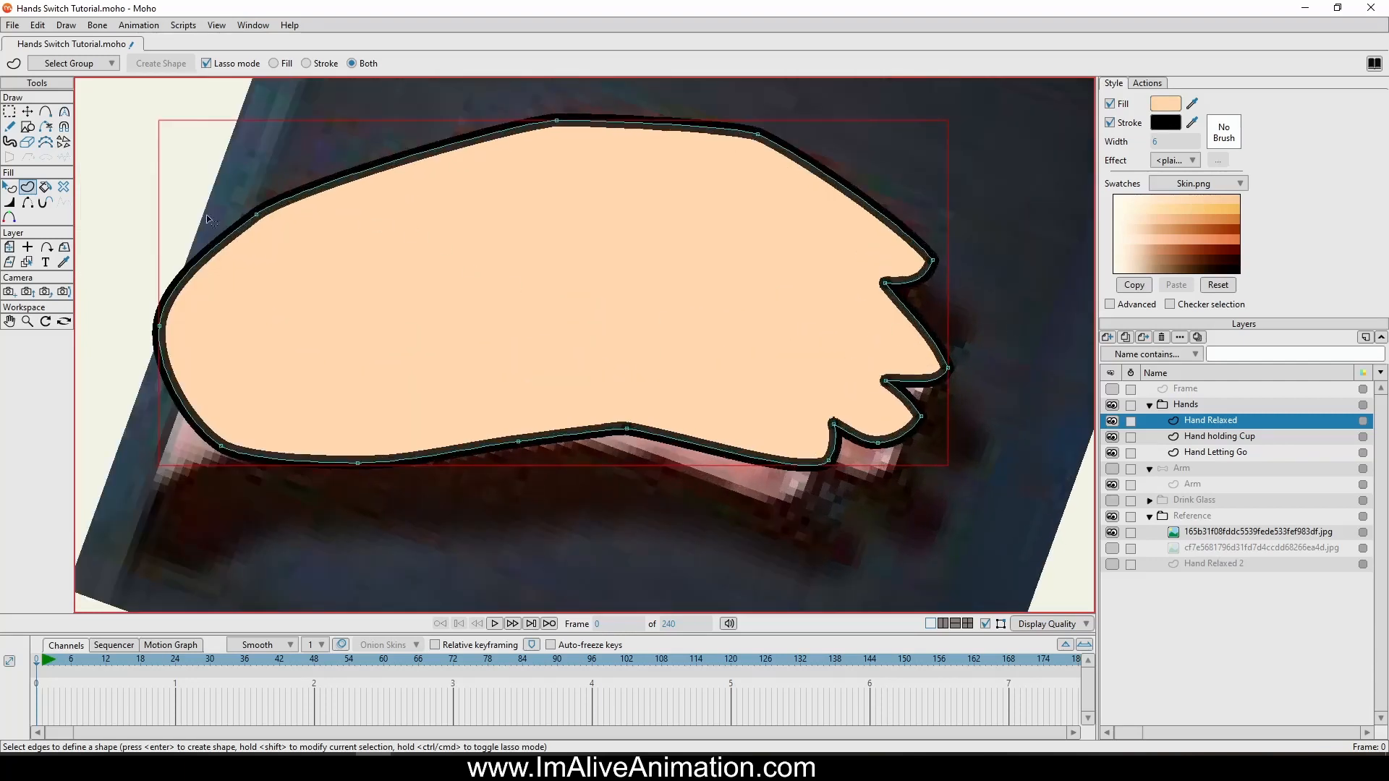
{"action": "left_click", "coordinate": [10, 188]}
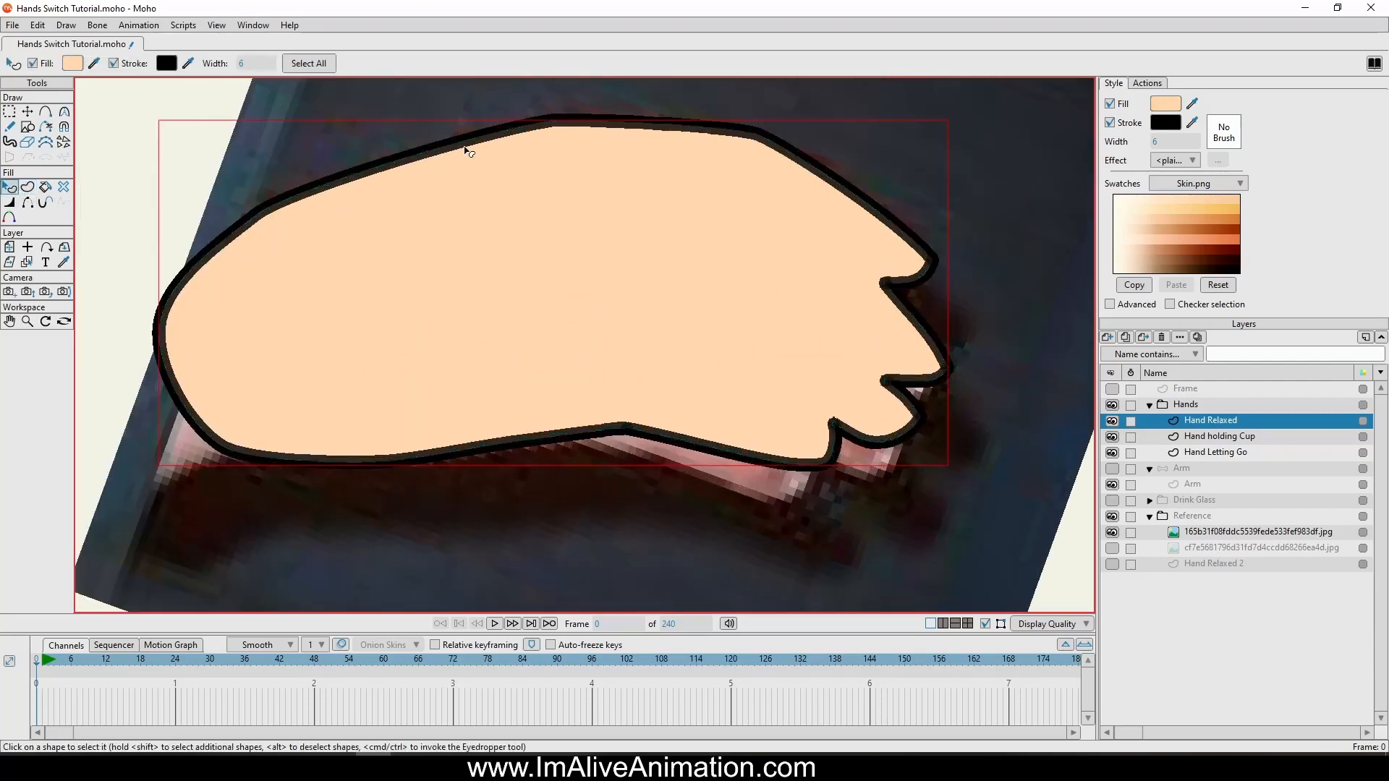
{"action": "left_click", "coordinate": [1160, 140]}
{"action": "key", "text": "Return"}
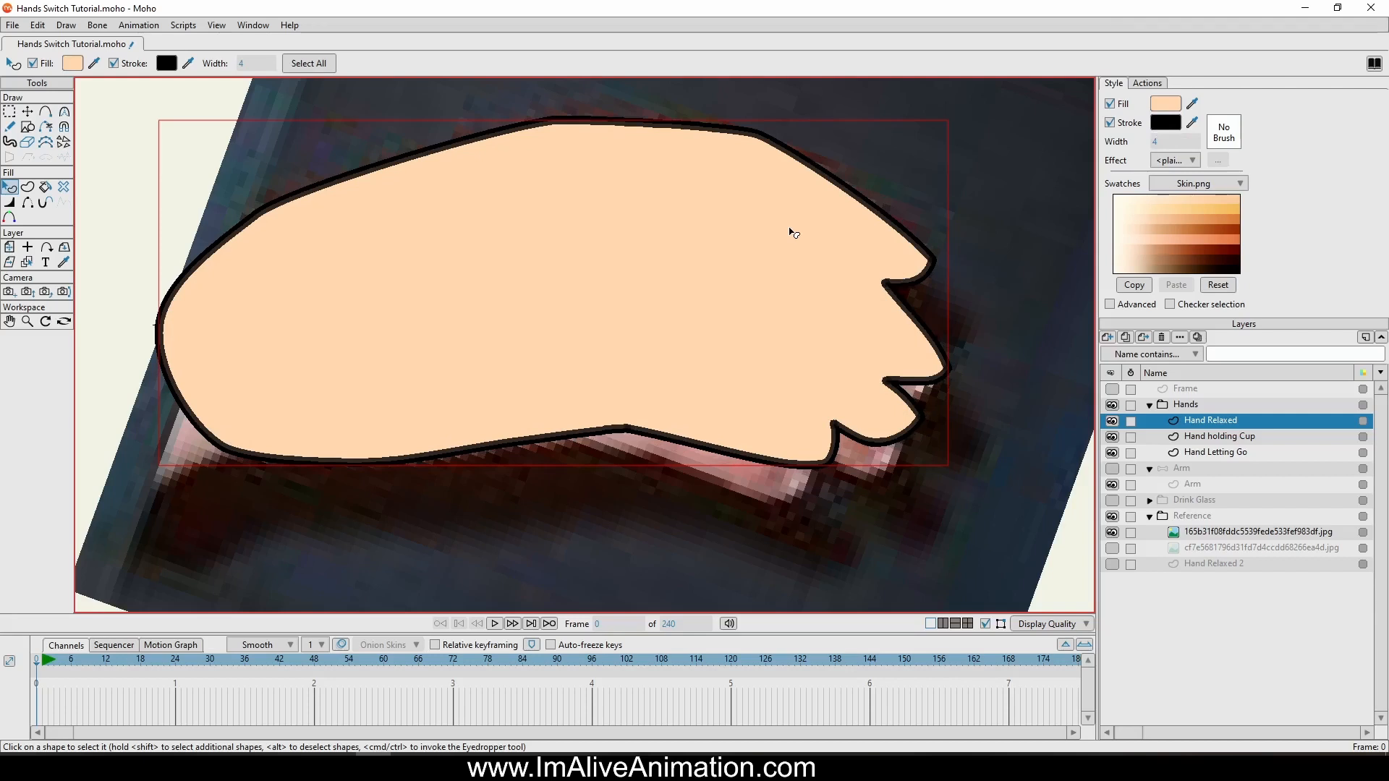
{"action": "scroll", "coordinate": [780, 332], "scroll_direction": "down", "scroll_amount": 3}
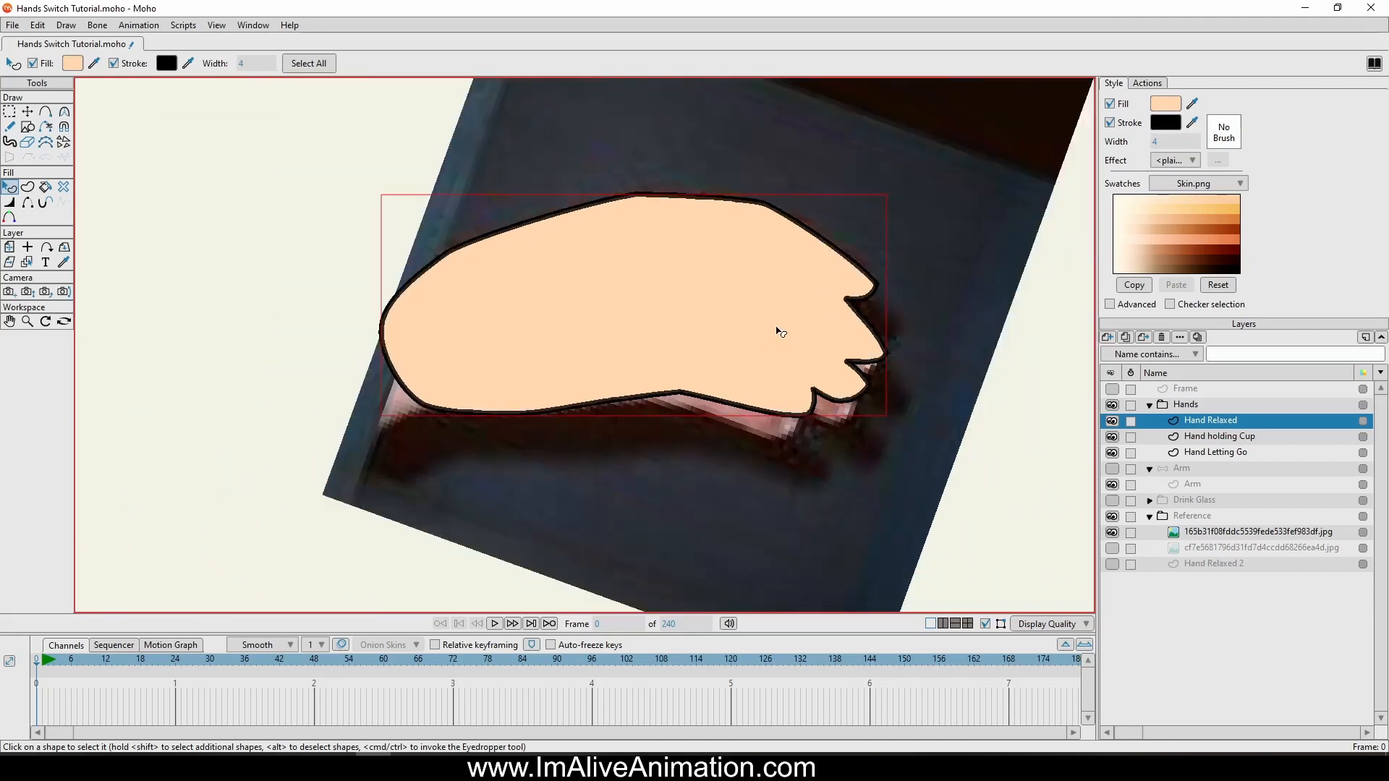
{"action": "scroll", "coordinate": [781, 332], "scroll_direction": "up", "scroll_amount": 3}
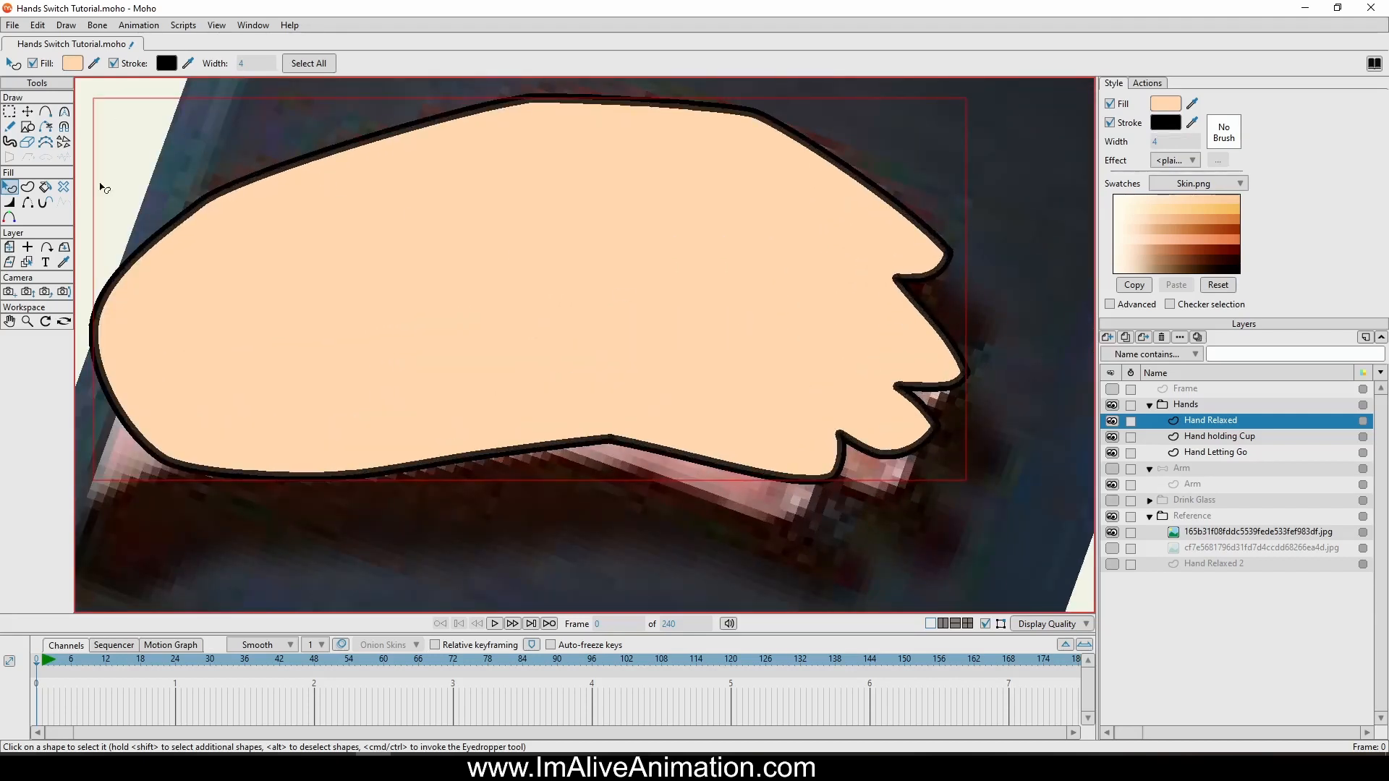
Hide the Hand Relaxed artwork and draw a wavy curve across the knuckles from the upper outline to the underside.
{"action": "scroll", "coordinate": [102, 186], "scroll_direction": "up", "scroll_amount": 1}
{"action": "left_click", "coordinate": [45, 112]}
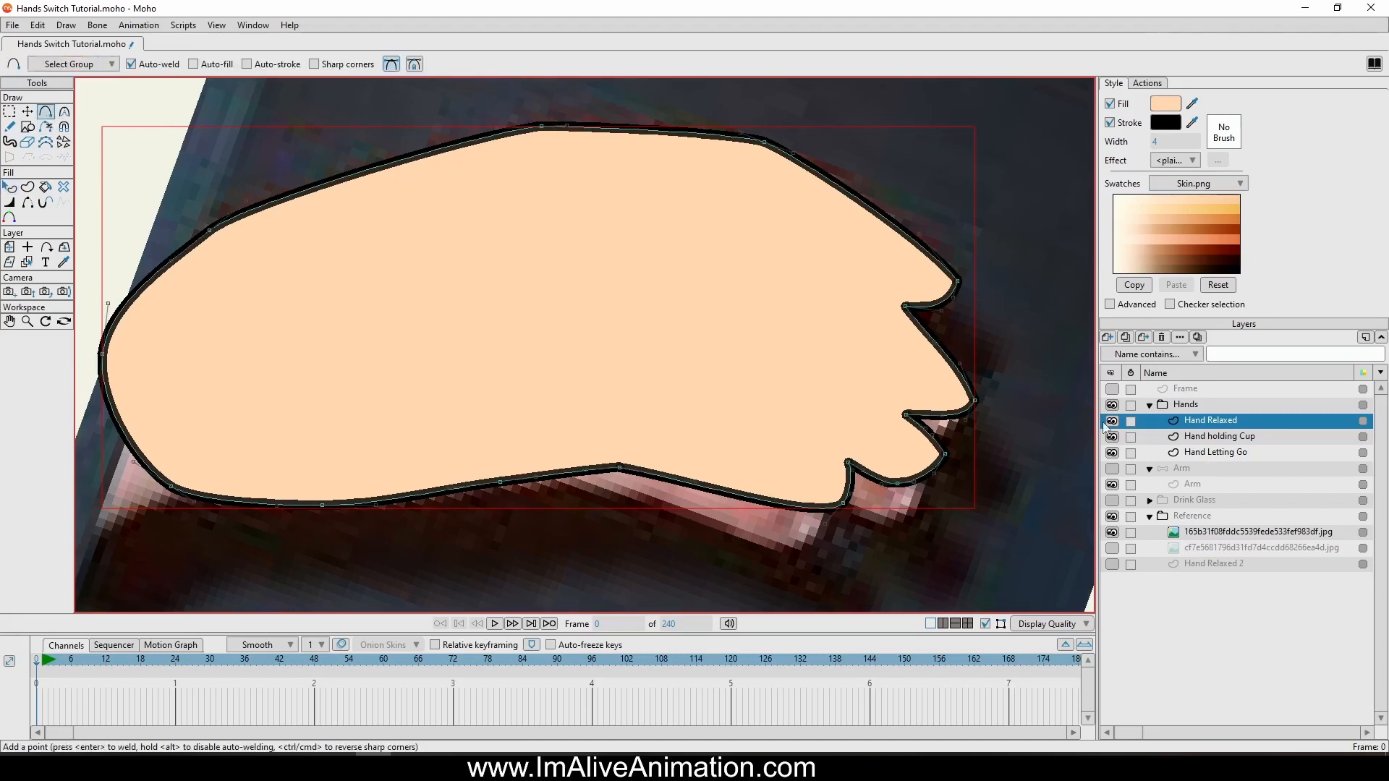
{"action": "left_click", "coordinate": [10, 186]}
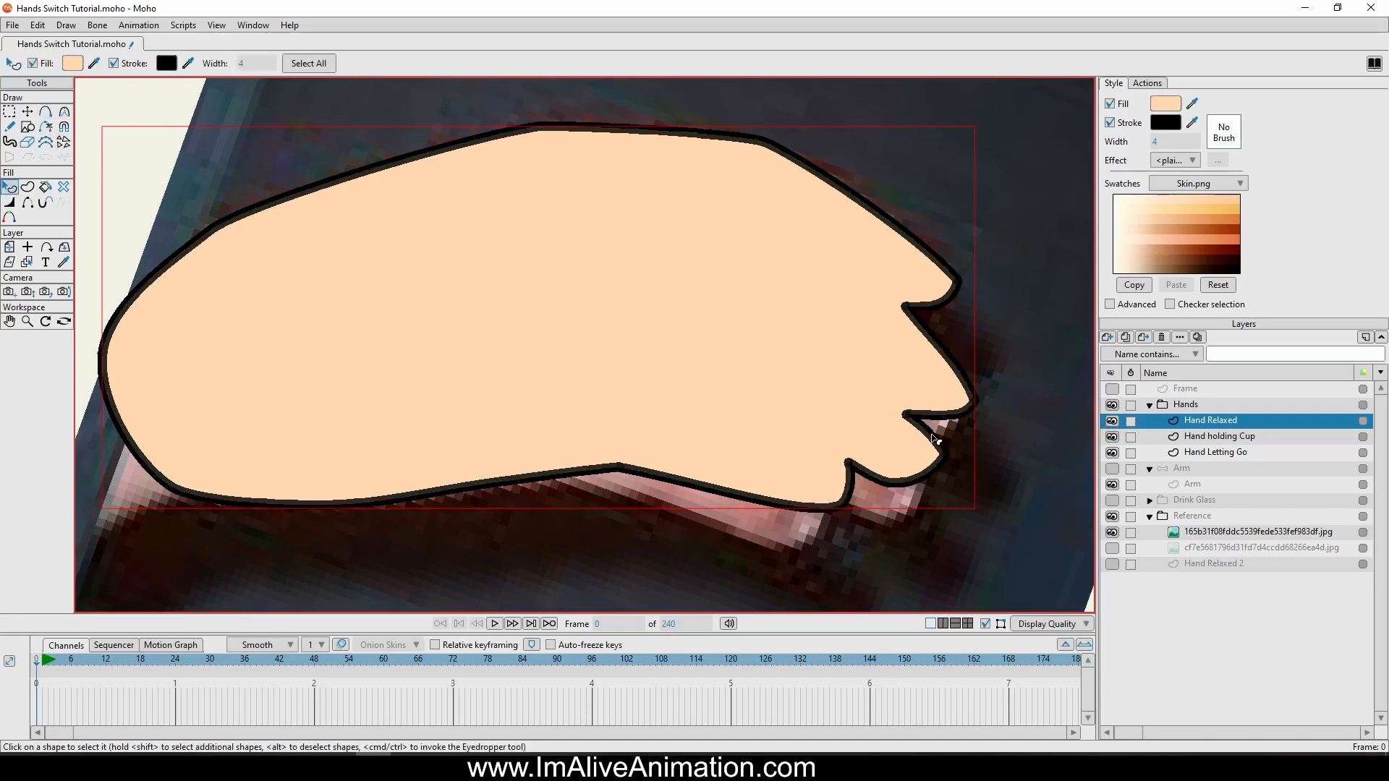
{"action": "left_click", "coordinate": [1112, 421]}
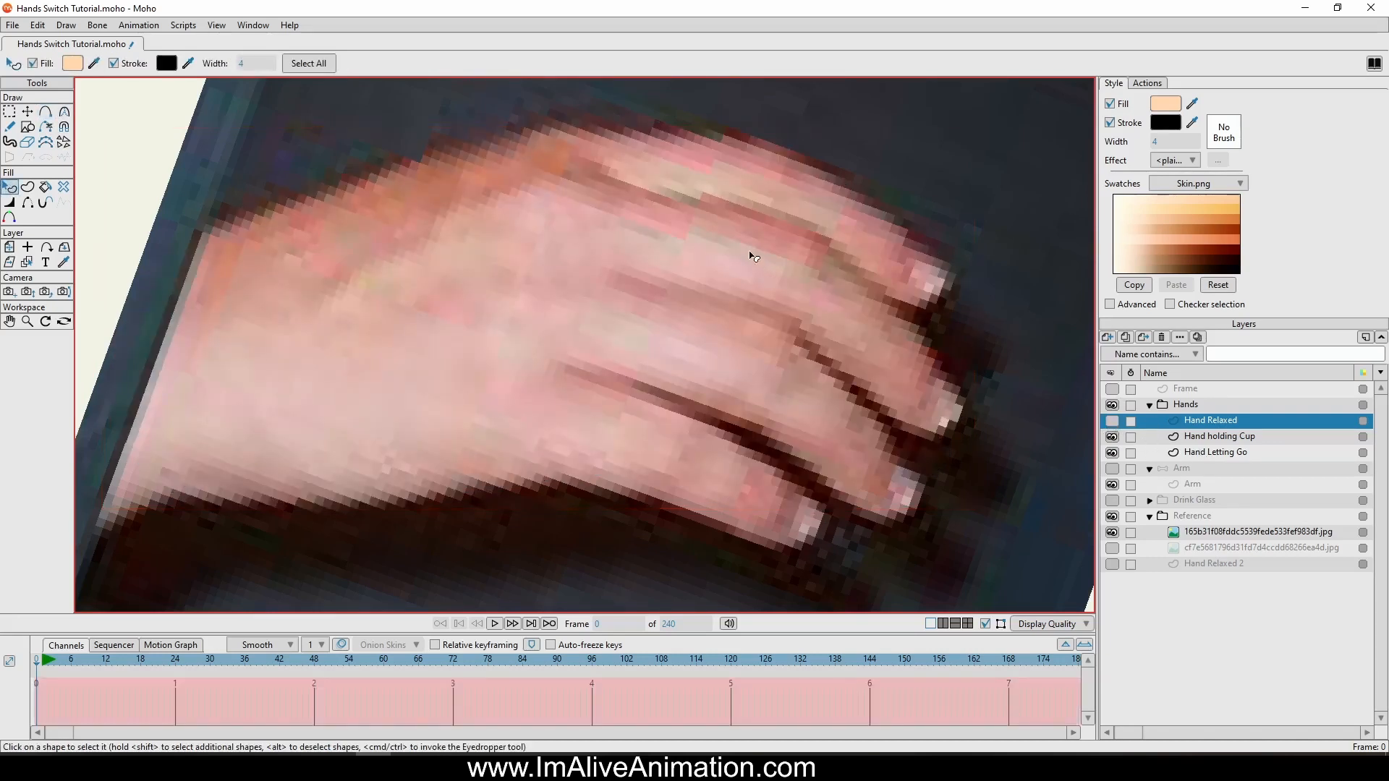
{"action": "left_click", "coordinate": [45, 113]}
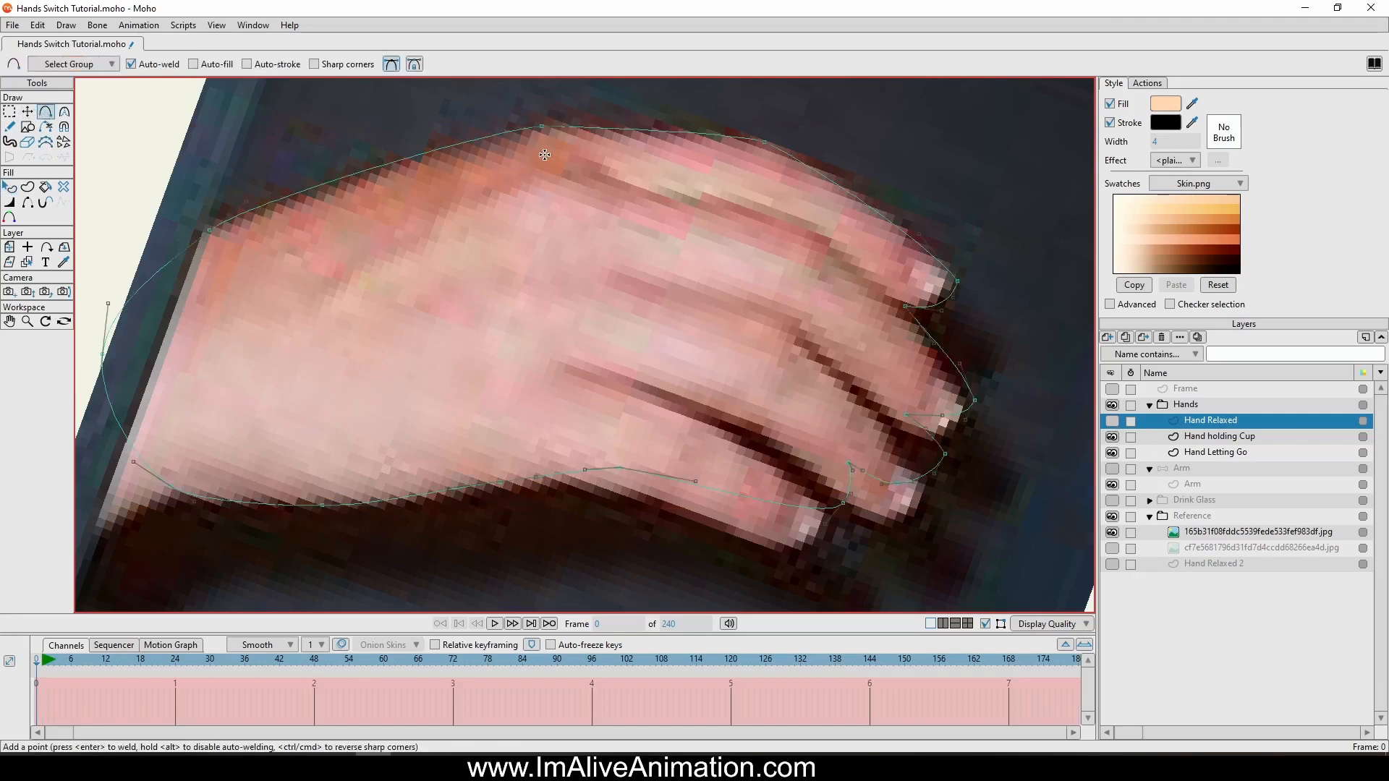
{"action": "mouse_move", "coordinate": [550, 134]}
{"action": "left_mouse_down"}
{"action": "mouse_move", "coordinate": [565, 176]}
{"action": "mouse_move", "coordinate": [569, 165]}
{"action": "mouse_move", "coordinate": [597, 190]}
{"action": "mouse_move", "coordinate": [568, 309]}
{"action": "left_mouse_up"}
{"action": "mouse_move", "coordinate": [567, 310]}
{"action": "left_mouse_down"}
{"action": "mouse_move", "coordinate": [541, 368]}
{"action": "mouse_move", "coordinate": [551, 416]}
{"action": "mouse_move", "coordinate": [505, 482]}
{"action": "left_mouse_up"}
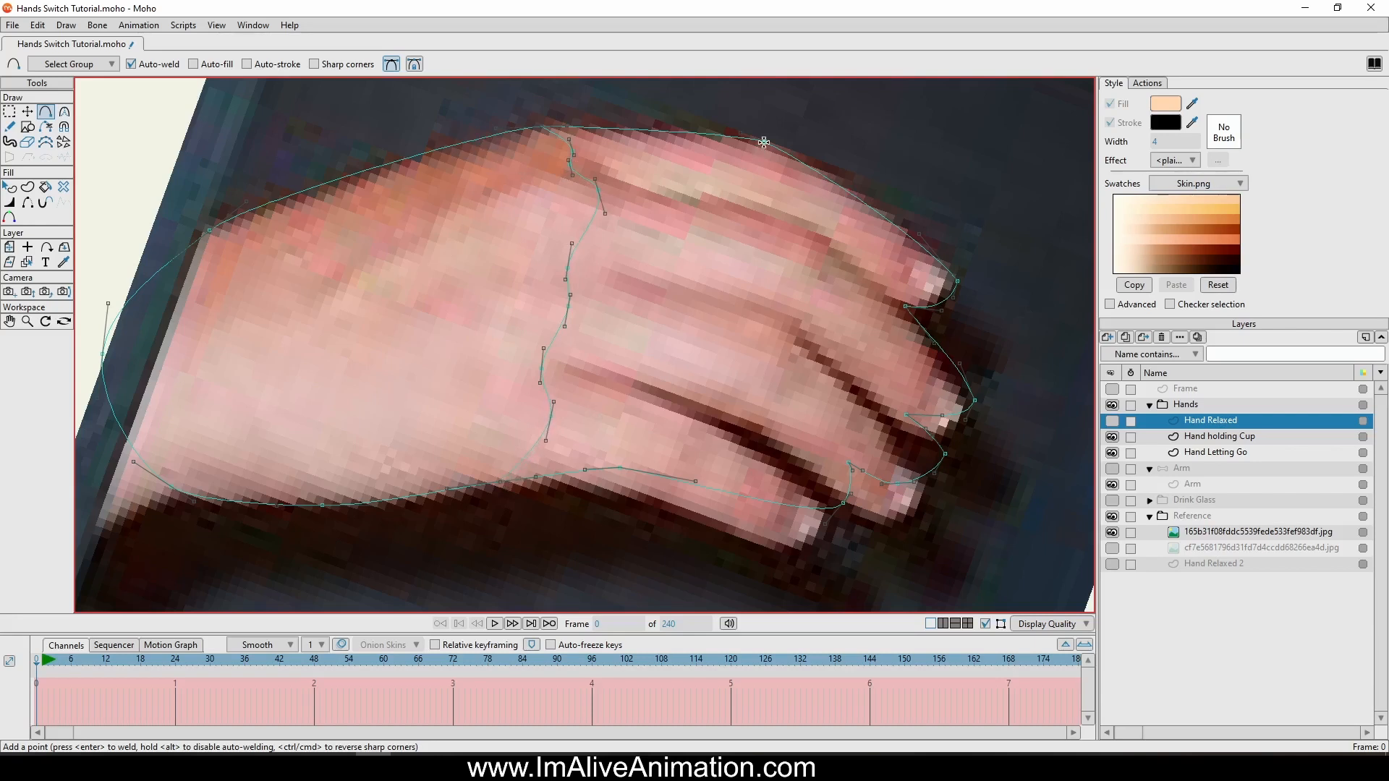
Draw a second wavy curve across the middle finger joints, from the upper outline bend to the underside.
{"action": "mouse_move", "coordinate": [763, 141]}
{"action": "left_mouse_down"}
{"action": "mouse_move", "coordinate": [802, 186]}
{"action": "mouse_move", "coordinate": [815, 301]}
{"action": "mouse_move", "coordinate": [786, 323]}
{"action": "mouse_move", "coordinate": [797, 342]}
{"action": "mouse_move", "coordinate": [774, 392]}
{"action": "left_mouse_up"}
{"action": "left_click", "coordinate": [801, 234]}
{"action": "left_click", "coordinate": [769, 395]}
{"action": "mouse_move", "coordinate": [747, 411]}
{"action": "left_mouse_down"}
{"action": "mouse_move", "coordinate": [875, 476]}
{"action": "mouse_move", "coordinate": [740, 452]}
{"action": "mouse_move", "coordinate": [750, 440]}
{"action": "mouse_move", "coordinate": [700, 485]}
{"action": "left_mouse_up"}
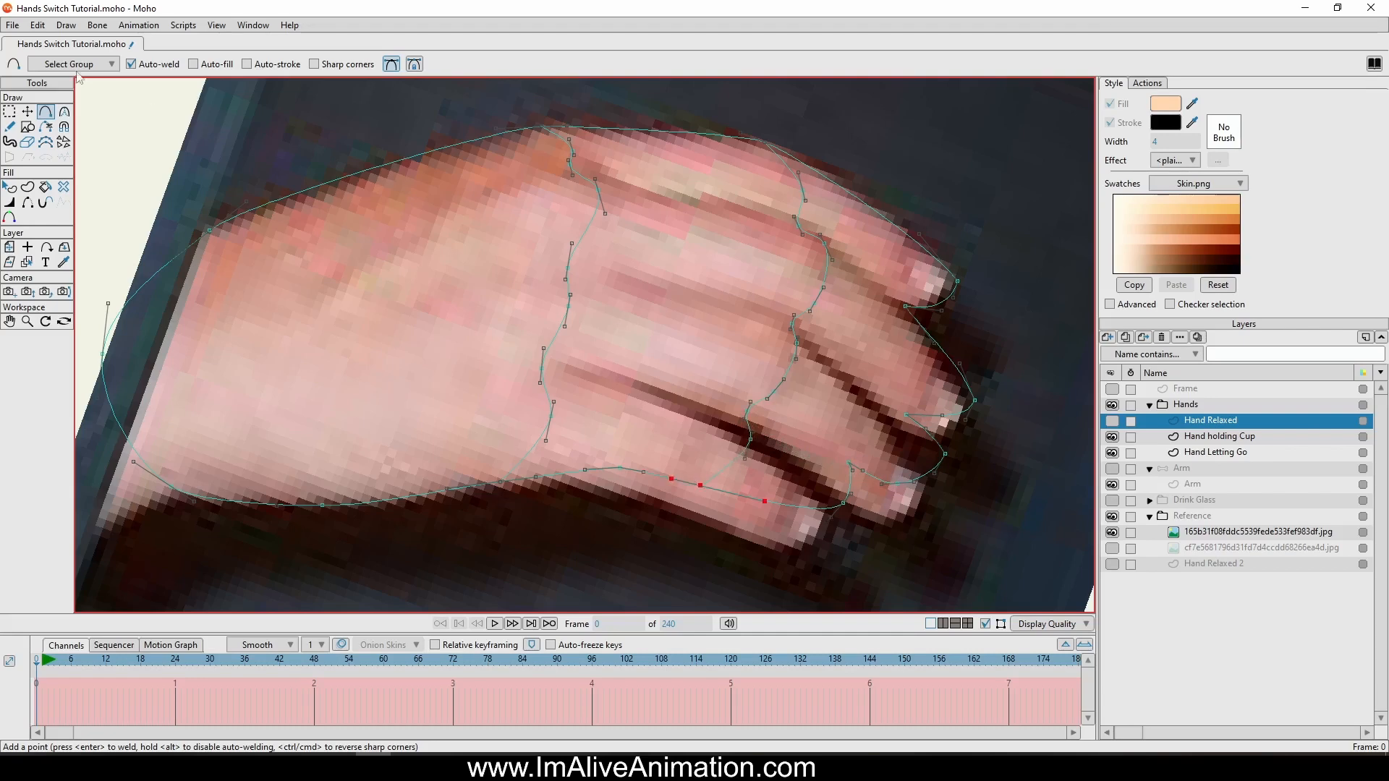
Adjust the upper points and curve handles of the knuckle line to follow the creases between the first fingers.
{"action": "left_click", "coordinate": [28, 112]}
{"action": "scroll", "coordinate": [455, 224], "scroll_direction": "up", "scroll_amount": 6}
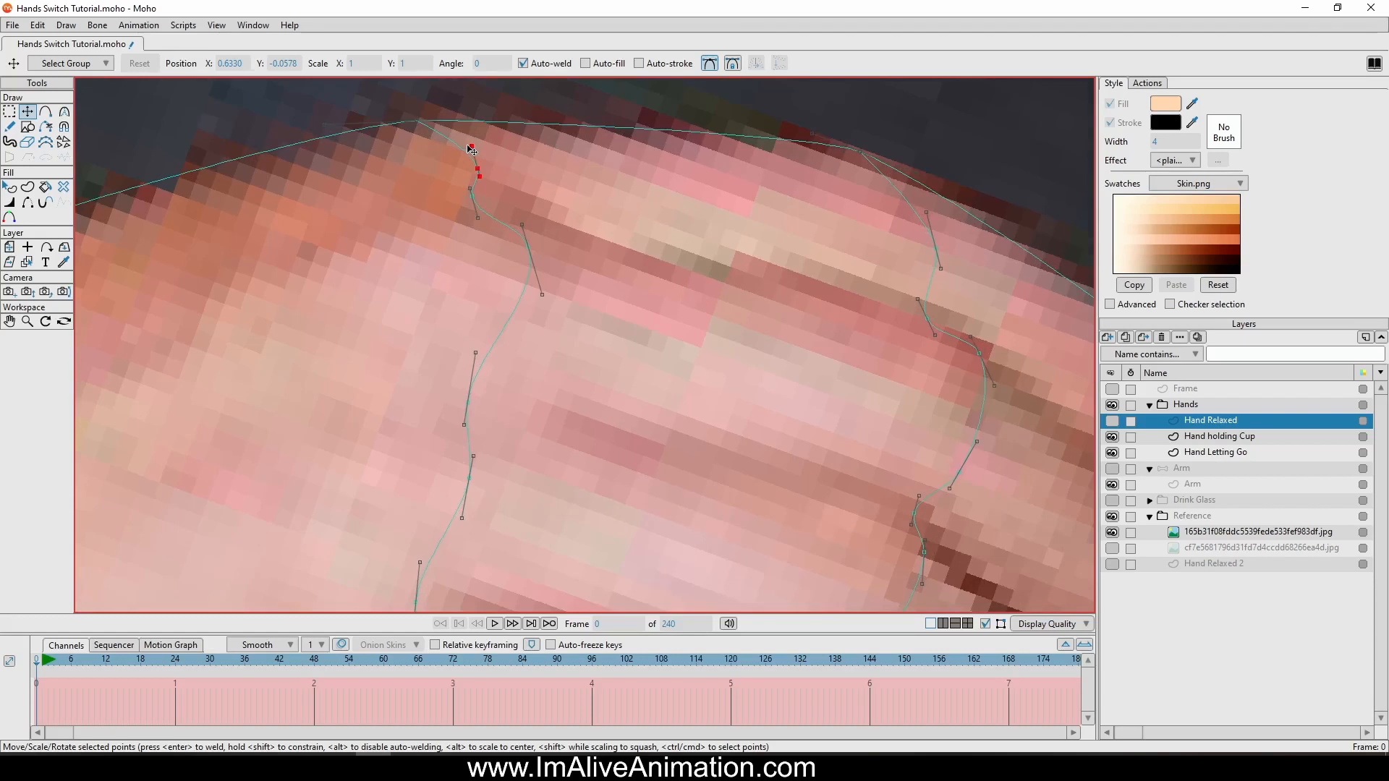
{"action": "left_click_drag", "start_coordinate": [470, 149], "coordinate": [533, 222]}
{"action": "left_click_drag", "start_coordinate": [573, 282], "coordinate": [569, 283]}
{"action": "left_click_drag", "start_coordinate": [578, 335], "coordinate": [592, 251]}
{"action": "left_click_drag", "start_coordinate": [503, 265], "coordinate": [534, 277]}
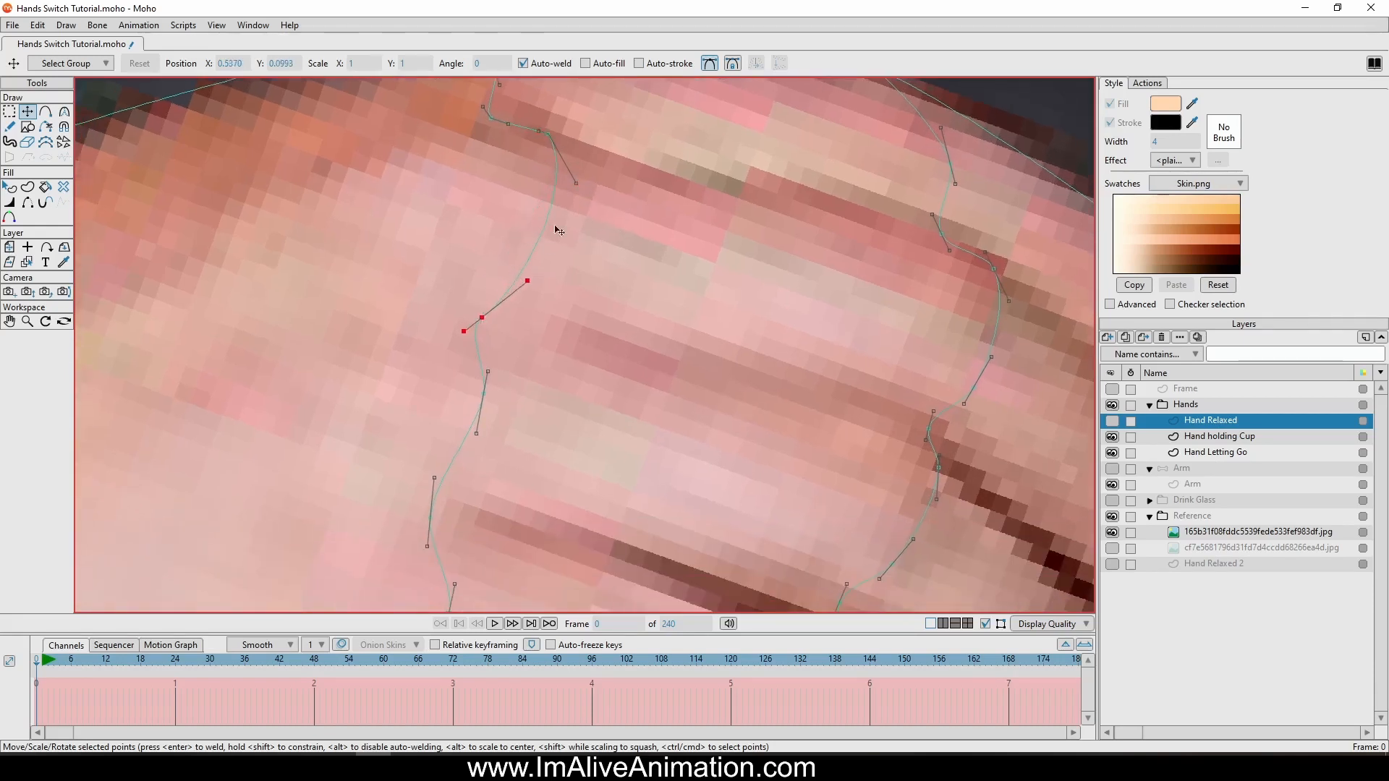
{"action": "left_click_drag", "start_coordinate": [576, 183], "coordinate": [575, 206]}
{"action": "left_click_drag", "start_coordinate": [536, 283], "coordinate": [542, 279]}
{"action": "left_click_drag", "start_coordinate": [655, 279], "coordinate": [678, 230]}
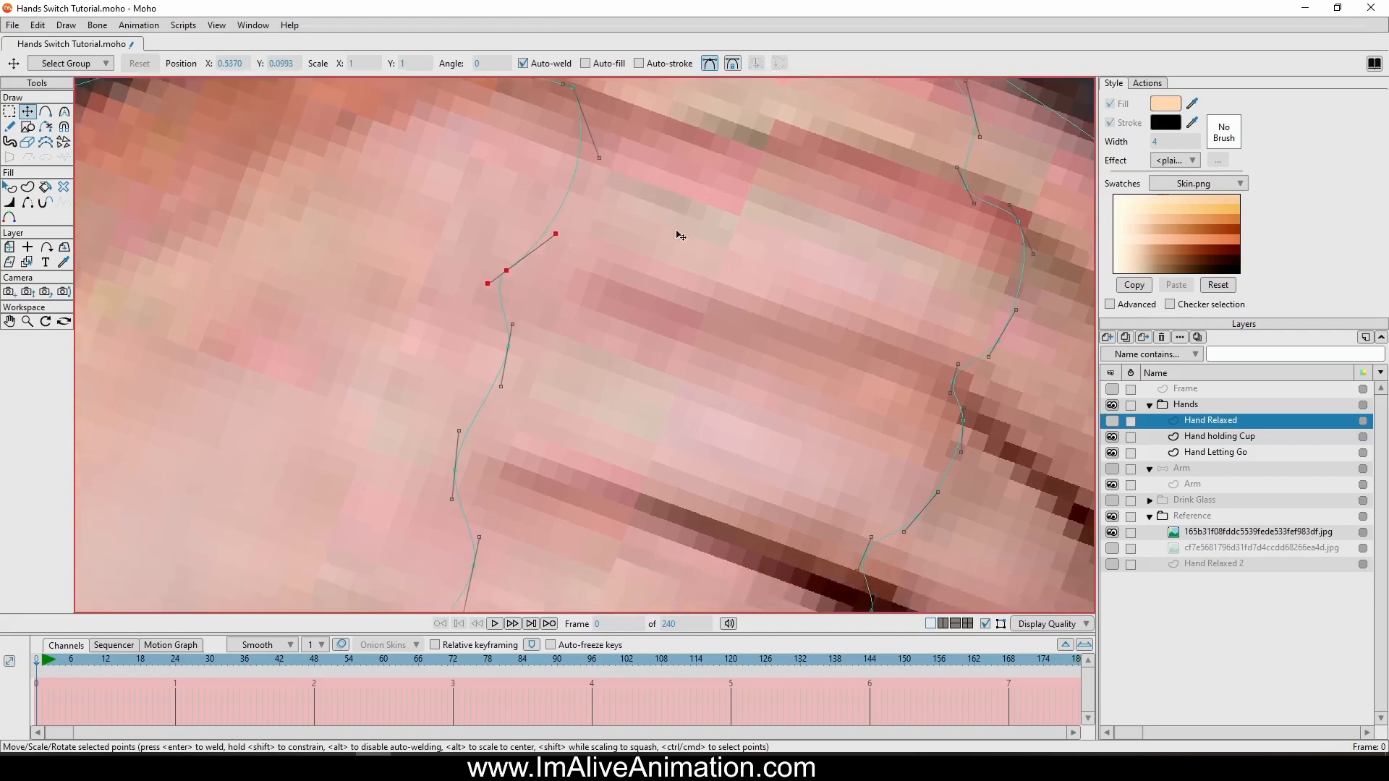
Fine-tune the curve handles of the knuckle line's middle points.
{"action": "scroll", "coordinate": [610, 318], "scroll_direction": "up", "scroll_amount": 2}
{"action": "left_click_drag", "start_coordinate": [424, 272], "coordinate": [431, 268]}
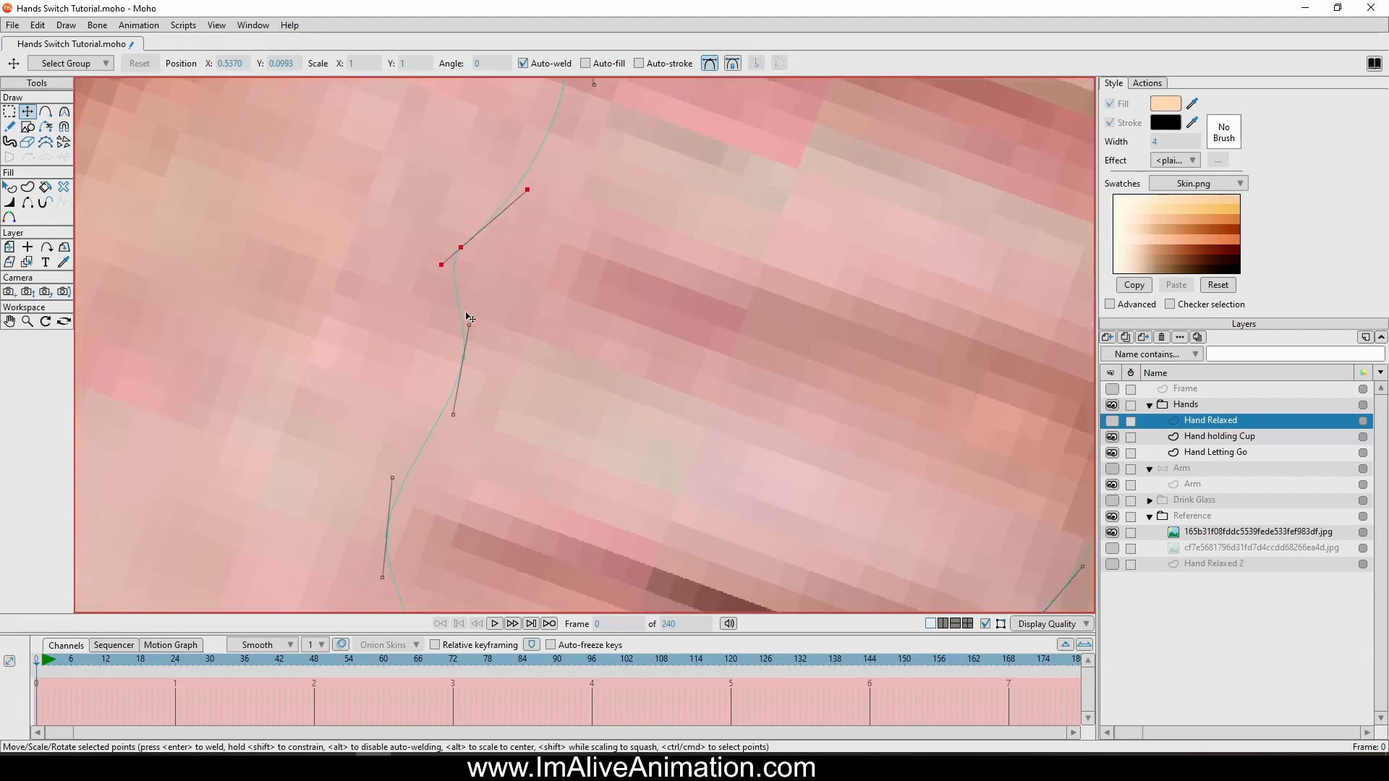
{"action": "left_click_drag", "start_coordinate": [479, 329], "coordinate": [485, 324]}
{"action": "left_click_drag", "start_coordinate": [441, 268], "coordinate": [445, 269]}
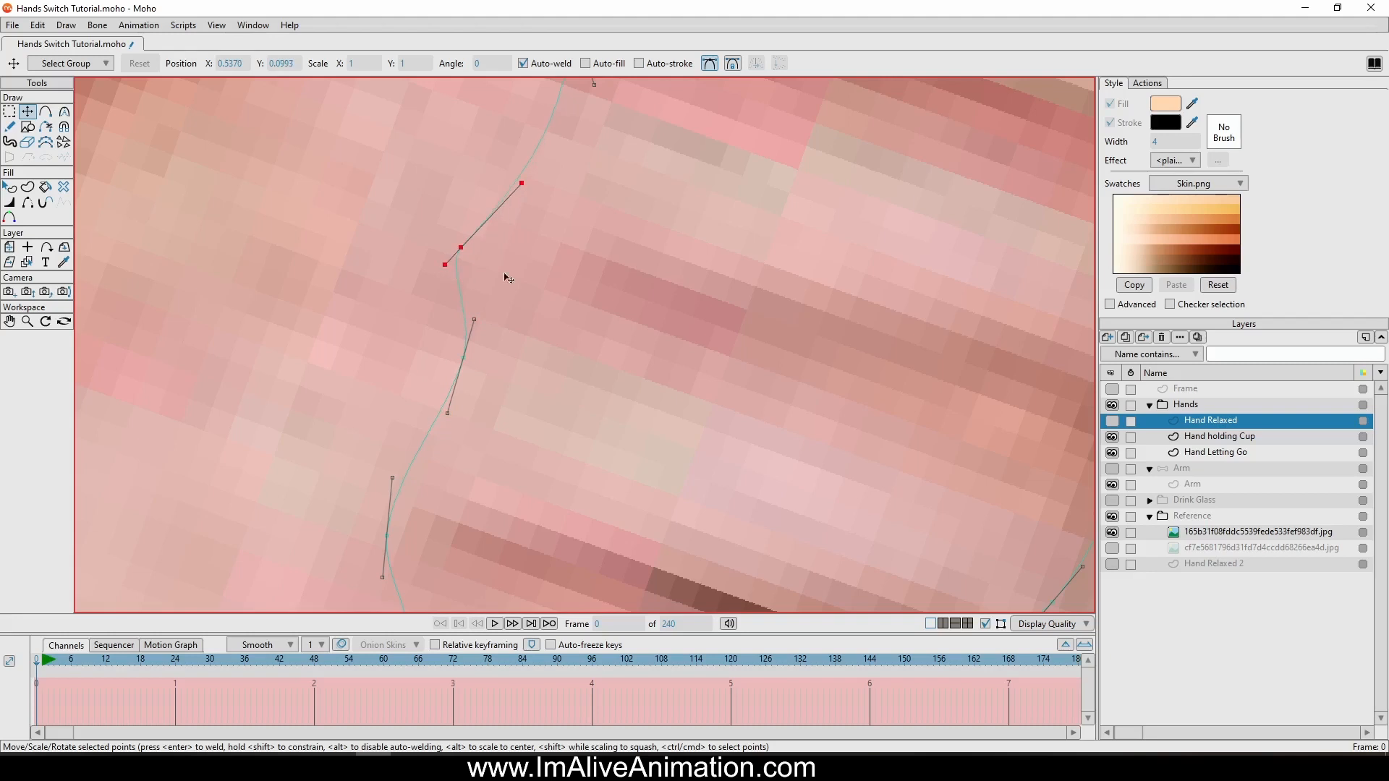
{"action": "left_click_drag", "start_coordinate": [530, 194], "coordinate": [548, 192]}
{"action": "left_click_drag", "start_coordinate": [597, 286], "coordinate": [696, 165]}
Reshape the lower part of the knuckle line by adjusting its points and handles down to the underside outline.
{"action": "scroll", "coordinate": [720, 207], "scroll_direction": "down", "scroll_amount": 1}
{"action": "left_click_drag", "start_coordinate": [593, 232], "coordinate": [595, 250]}
{"action": "left_click_drag", "start_coordinate": [537, 328], "coordinate": [536, 341]}
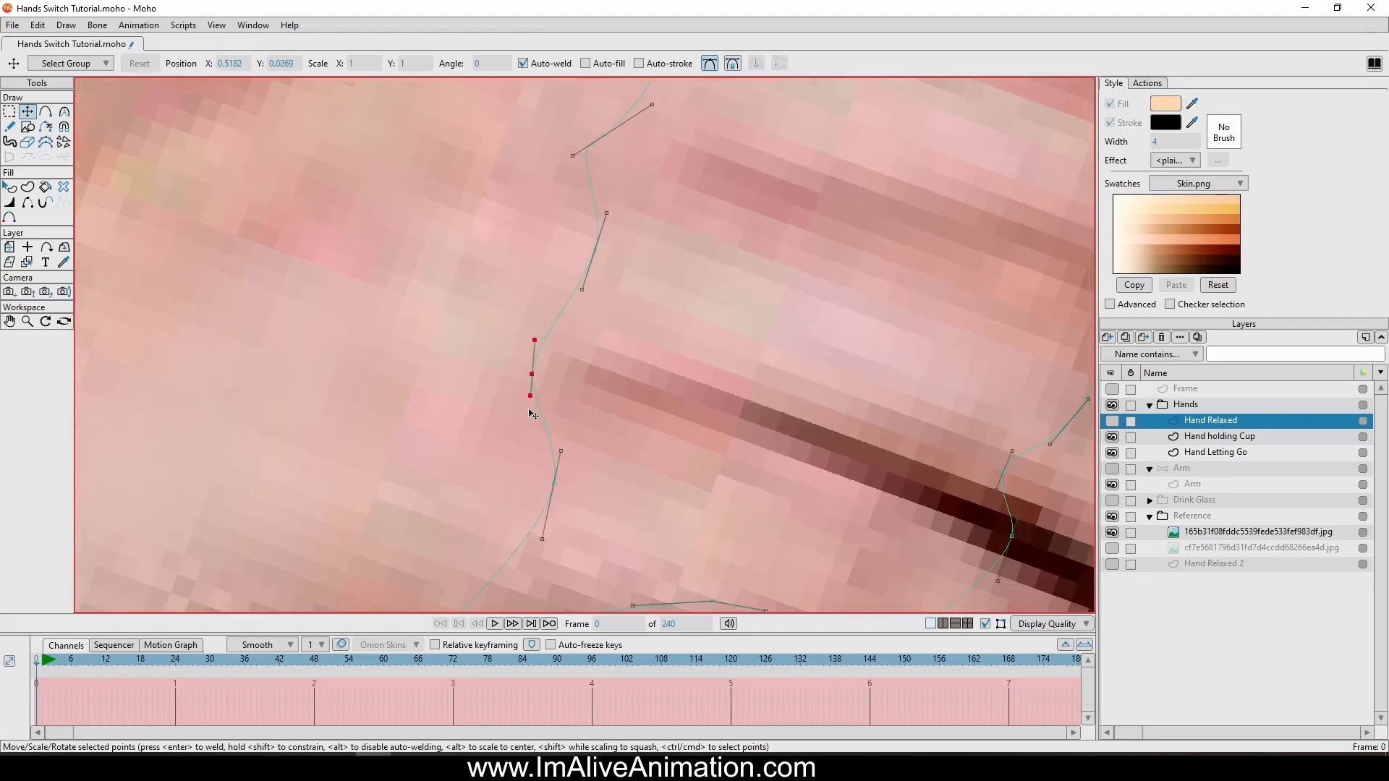
{"action": "left_click_drag", "start_coordinate": [562, 451], "coordinate": [571, 425]}
{"action": "left_click_drag", "start_coordinate": [631, 371], "coordinate": [693, 224]}
{"action": "scroll", "coordinate": [642, 332], "scroll_direction": "down", "scroll_amount": 2}
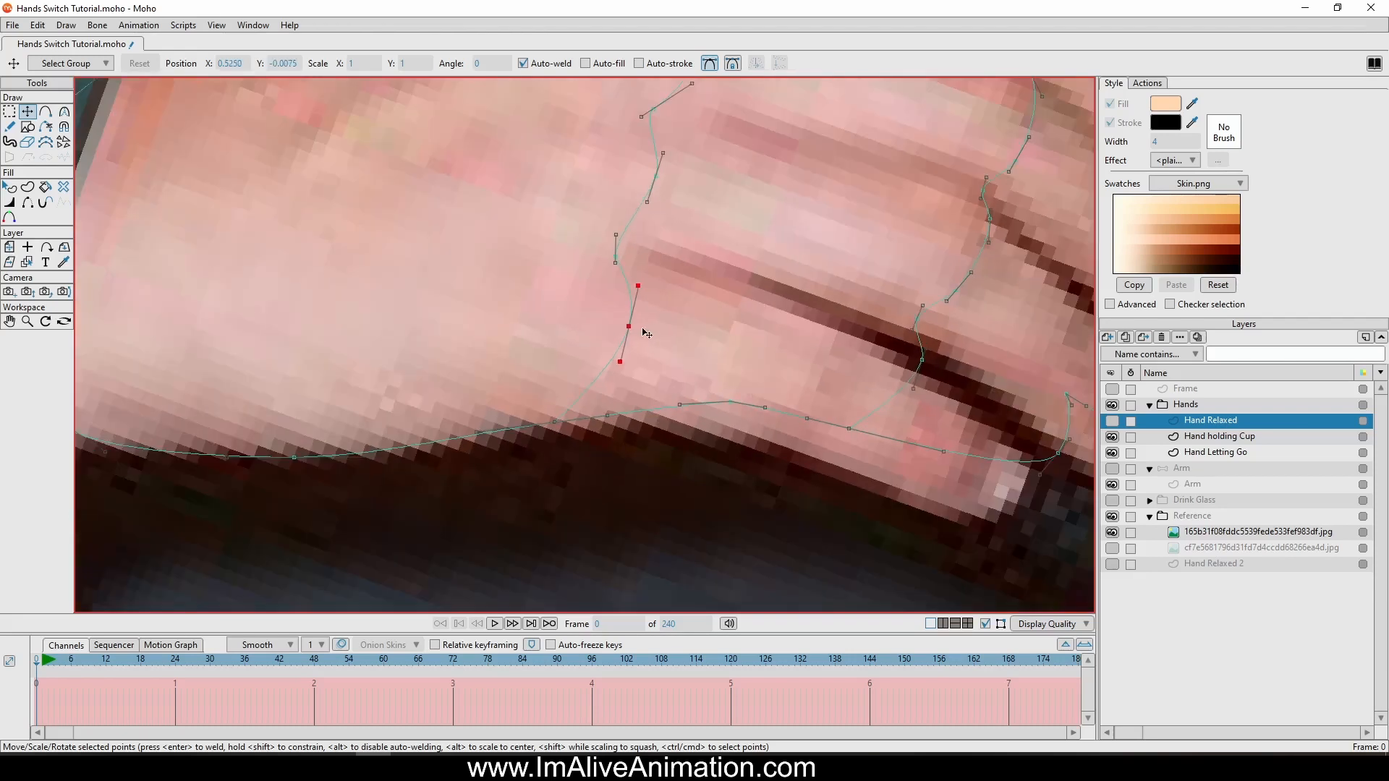
{"action": "left_click_drag", "start_coordinate": [628, 327], "coordinate": [633, 331]}
{"action": "left_click_drag", "start_coordinate": [563, 416], "coordinate": [581, 413]}
Adjust the lower points and curve handles of the finger-joint line around the gap above the lowest finger.
{"action": "left_click_drag", "start_coordinate": [846, 303], "coordinate": [765, 323]}
{"action": "scroll", "coordinate": [766, 327], "scroll_direction": "up", "scroll_amount": 2}
{"action": "left_click_drag", "start_coordinate": [821, 412], "coordinate": [785, 357]}
{"action": "left_click_drag", "start_coordinate": [733, 447], "coordinate": [774, 441]}
{"action": "left_click_drag", "start_coordinate": [836, 349], "coordinate": [831, 381]}
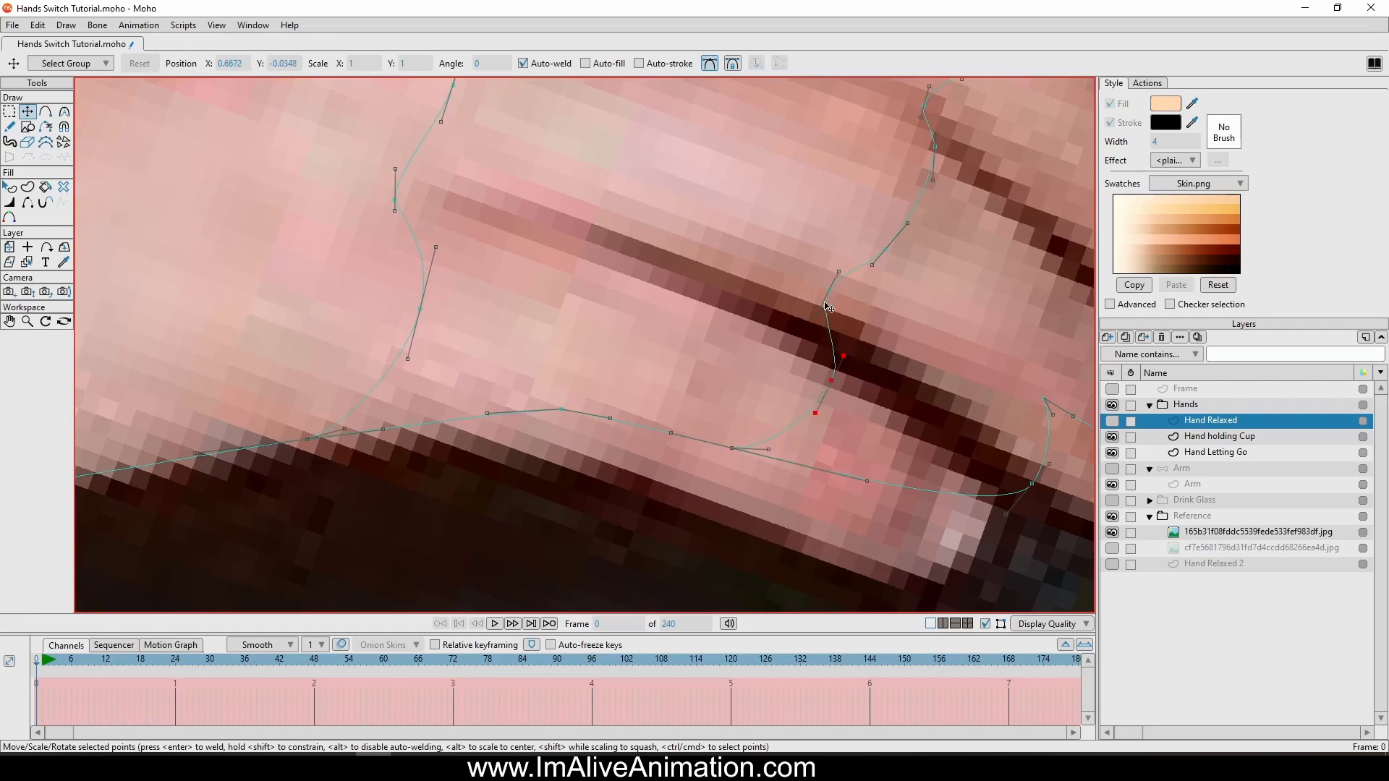
{"action": "mouse_move", "coordinate": [838, 271]}
{"action": "left_mouse_down"}
{"action": "mouse_move", "coordinate": [840, 318]}
{"action": "mouse_move", "coordinate": [850, 280]}
{"action": "left_mouse_up"}
Adjust the middle and upper points and handles of the finger-joint line to follow the finger gaps.
{"action": "left_click_drag", "start_coordinate": [922, 216], "coordinate": [895, 390]}
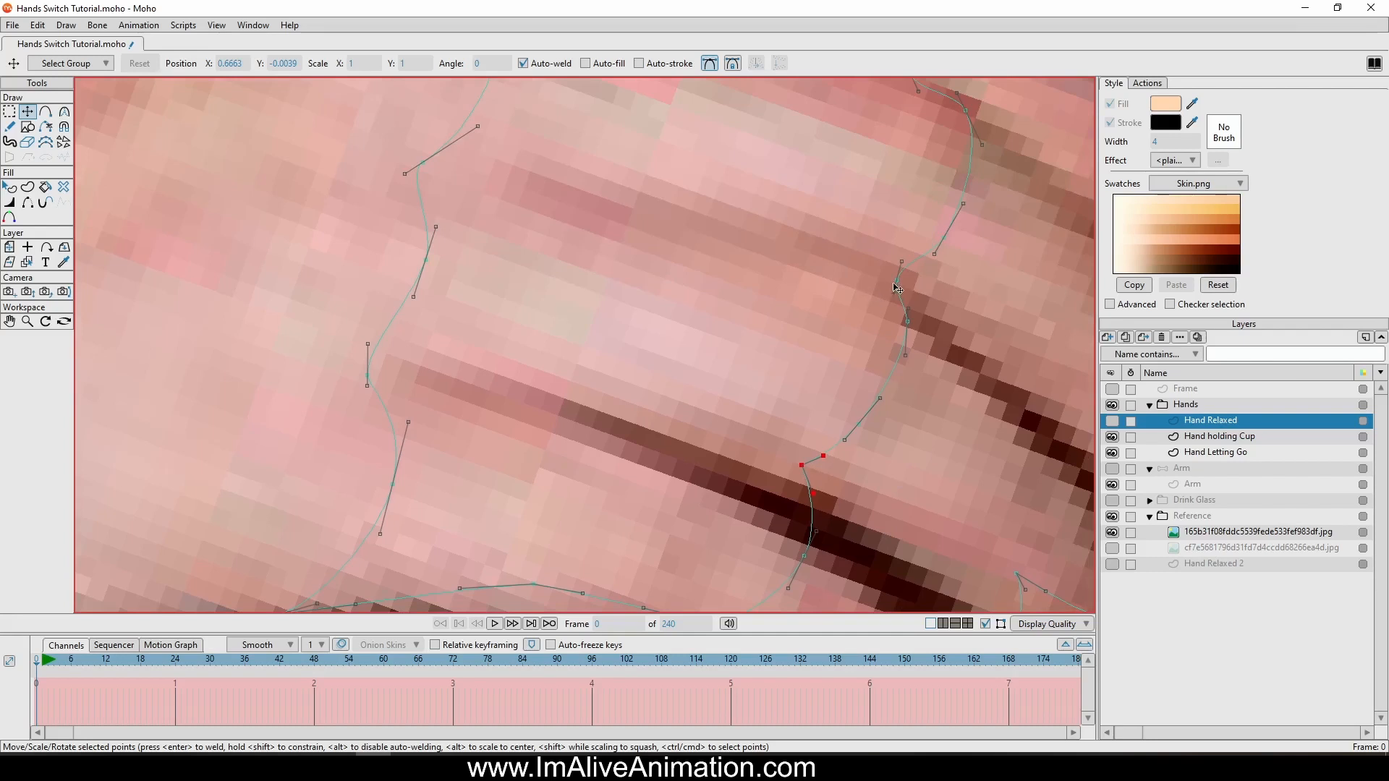
{"action": "left_click_drag", "start_coordinate": [896, 295], "coordinate": [909, 328]}
{"action": "left_click_drag", "start_coordinate": [860, 423], "coordinate": [867, 426]}
{"action": "left_click_drag", "start_coordinate": [932, 173], "coordinate": [883, 306]}
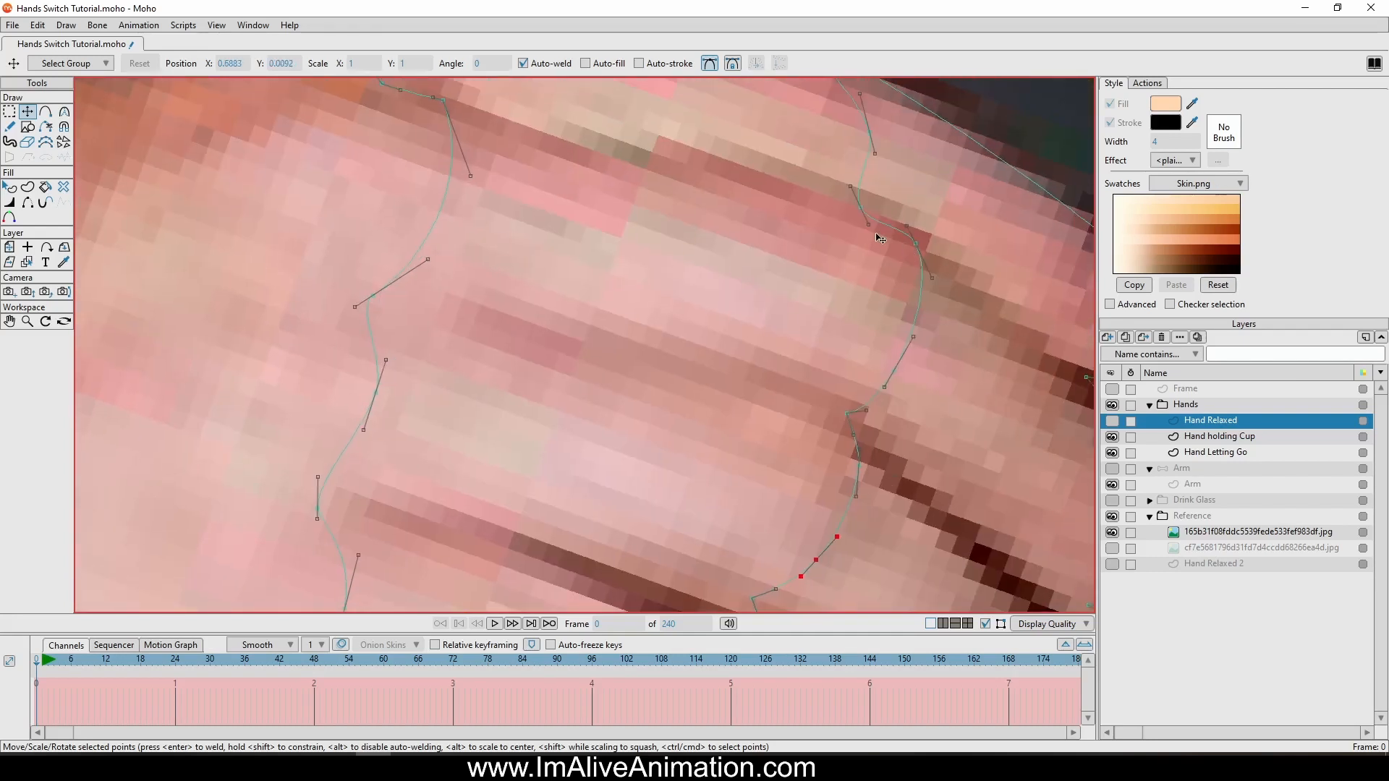
{"action": "left_click_drag", "start_coordinate": [868, 224], "coordinate": [869, 189]}
{"action": "left_click_drag", "start_coordinate": [837, 90], "coordinate": [880, 260]}
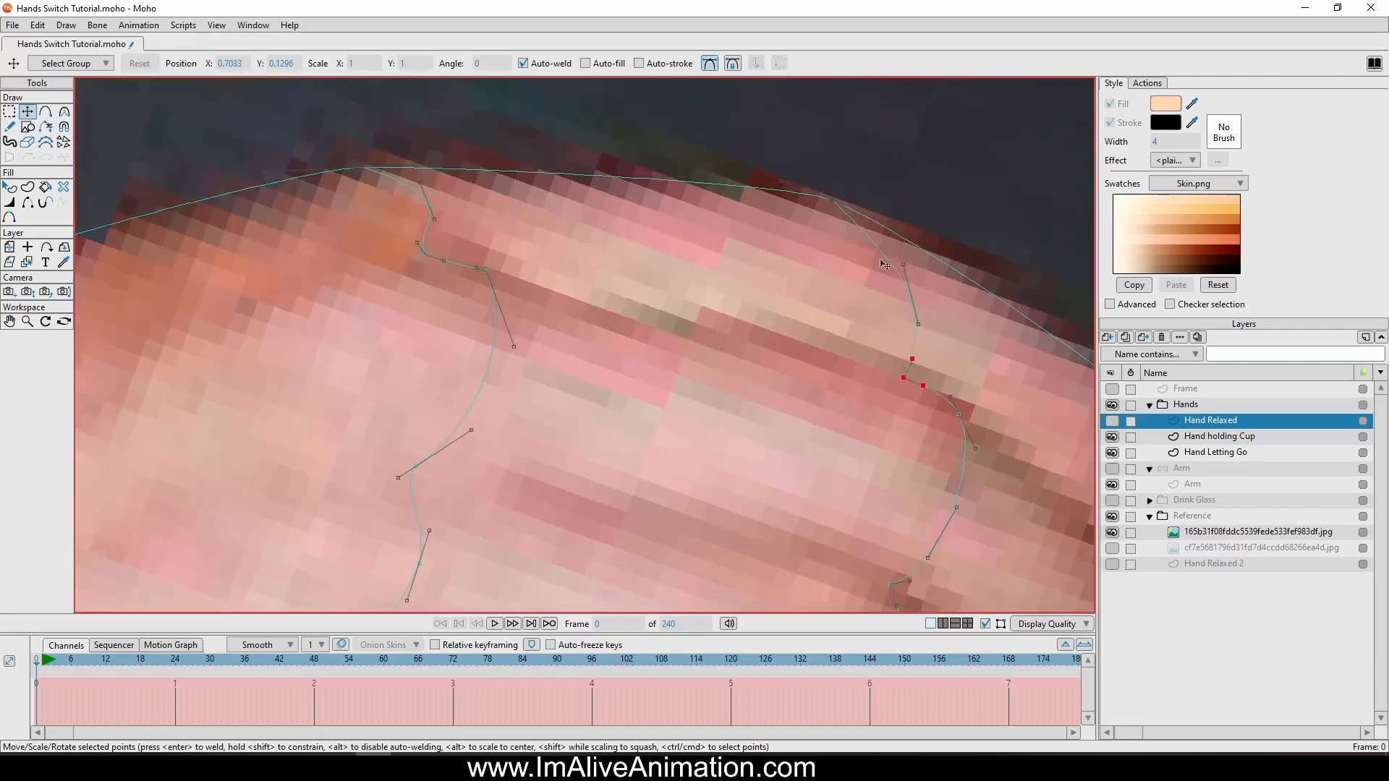
Show the Hand Relaxed layer and select the filled hand shape.
{"action": "scroll", "coordinate": [868, 224], "scroll_direction": "down", "scroll_amount": 8}
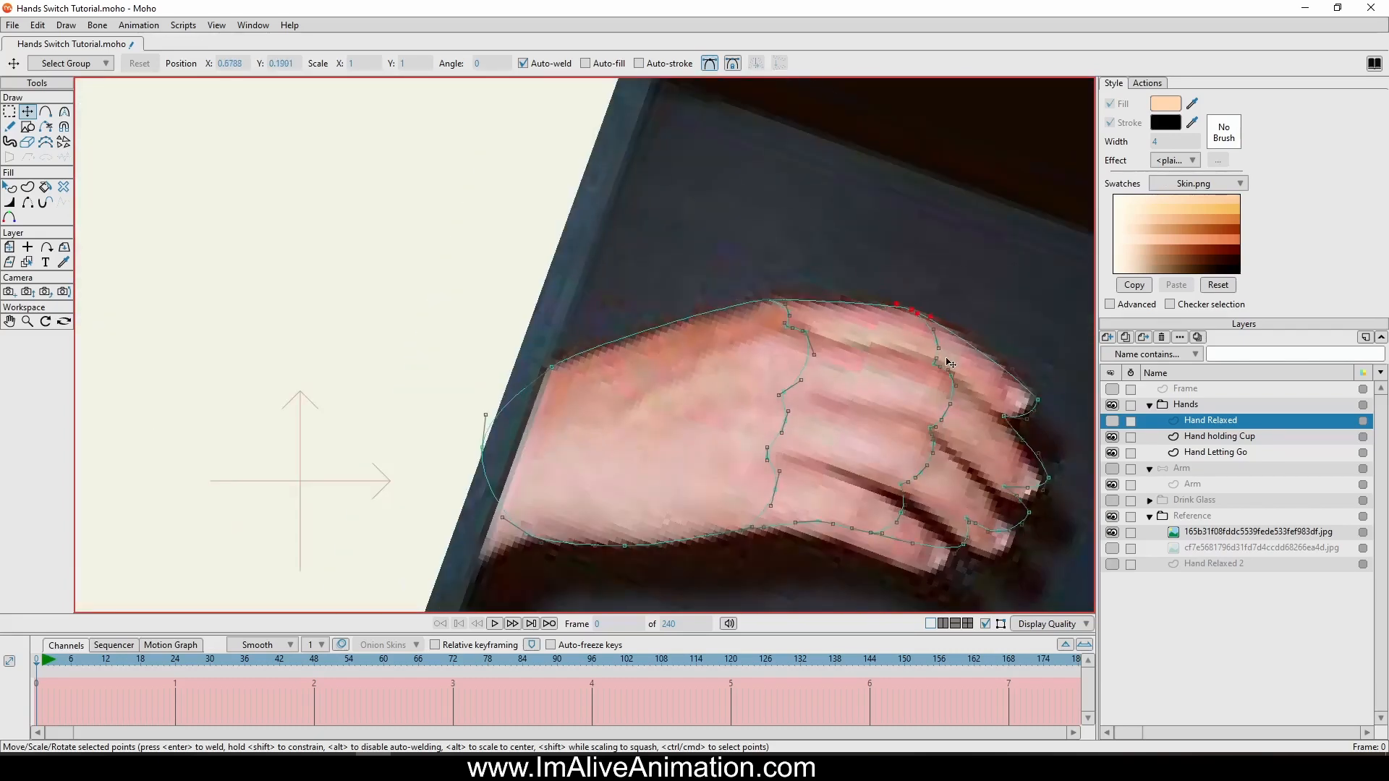
{"action": "left_click", "coordinate": [1112, 420]}
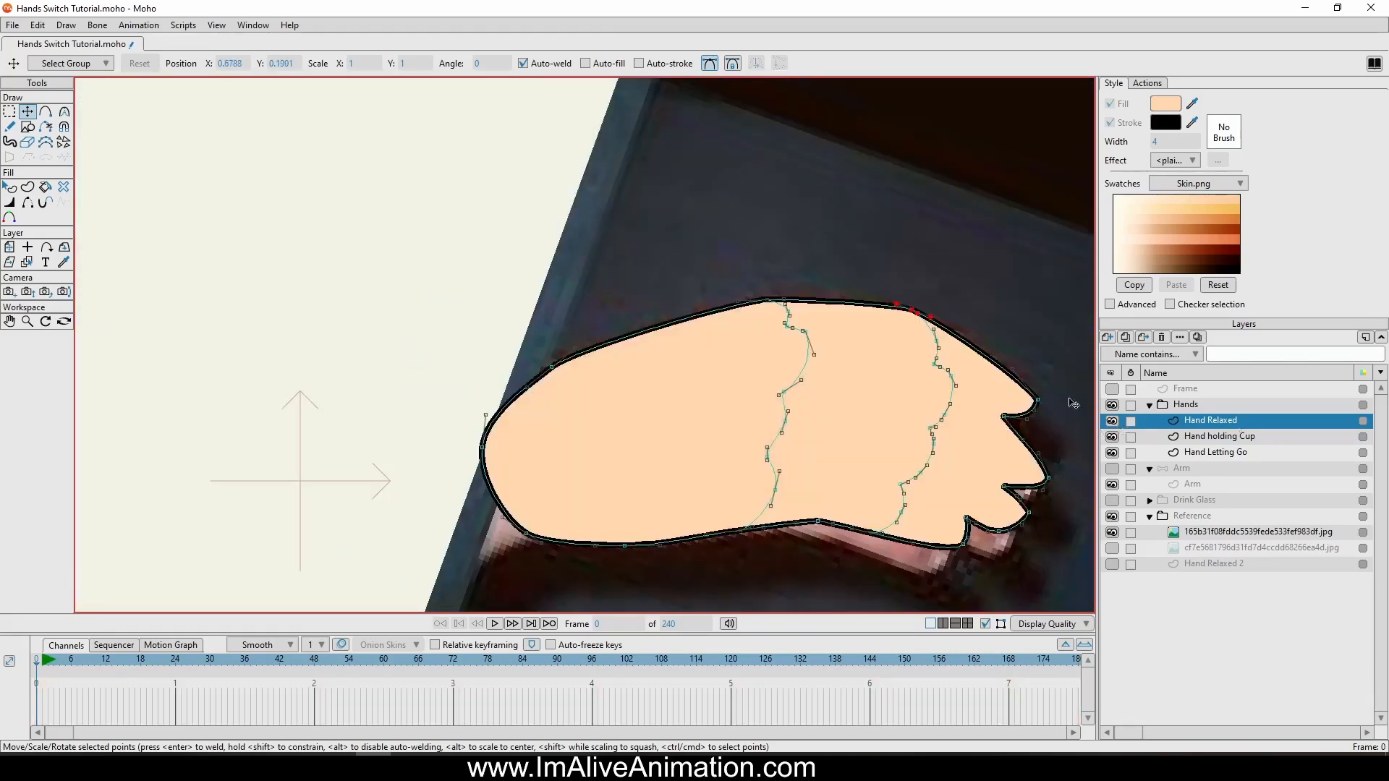
{"action": "key", "text": "q"}
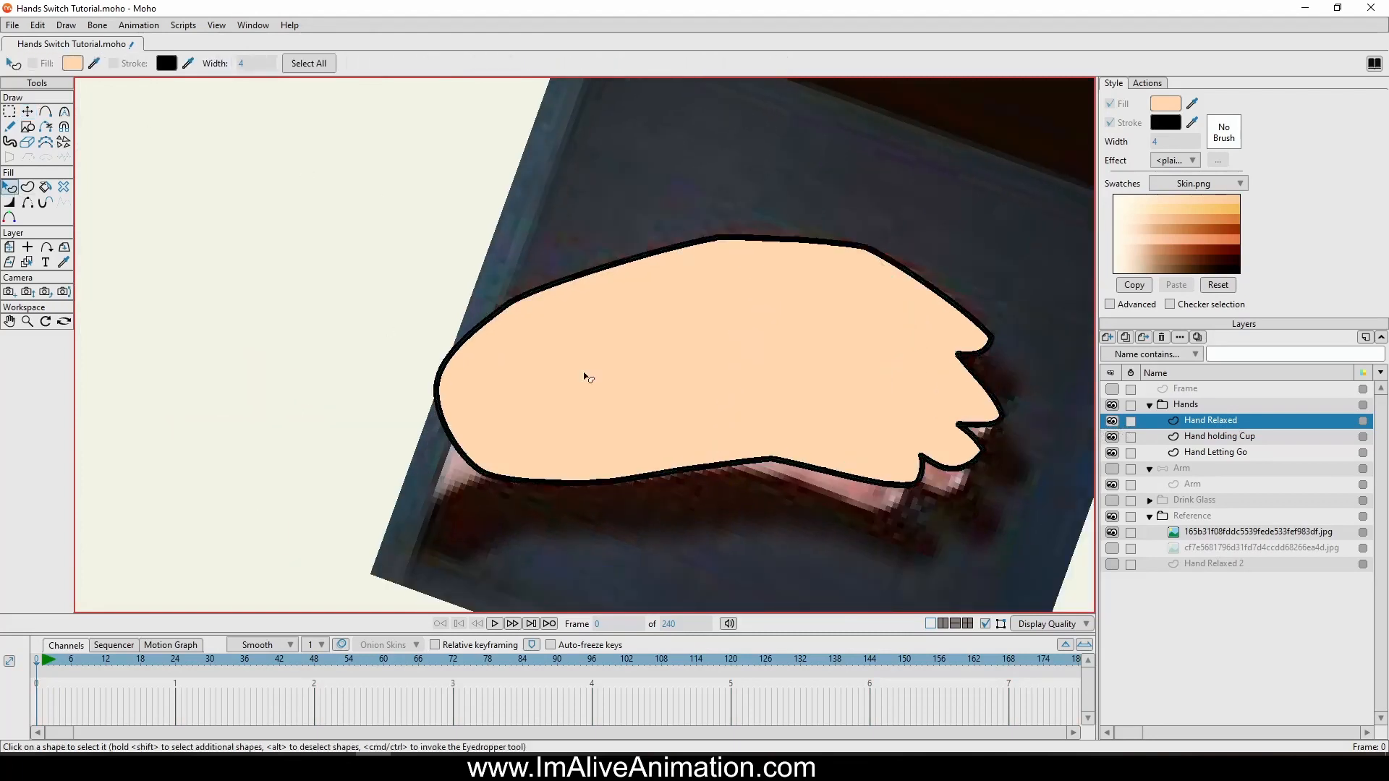
{"action": "left_click", "coordinate": [666, 397]}
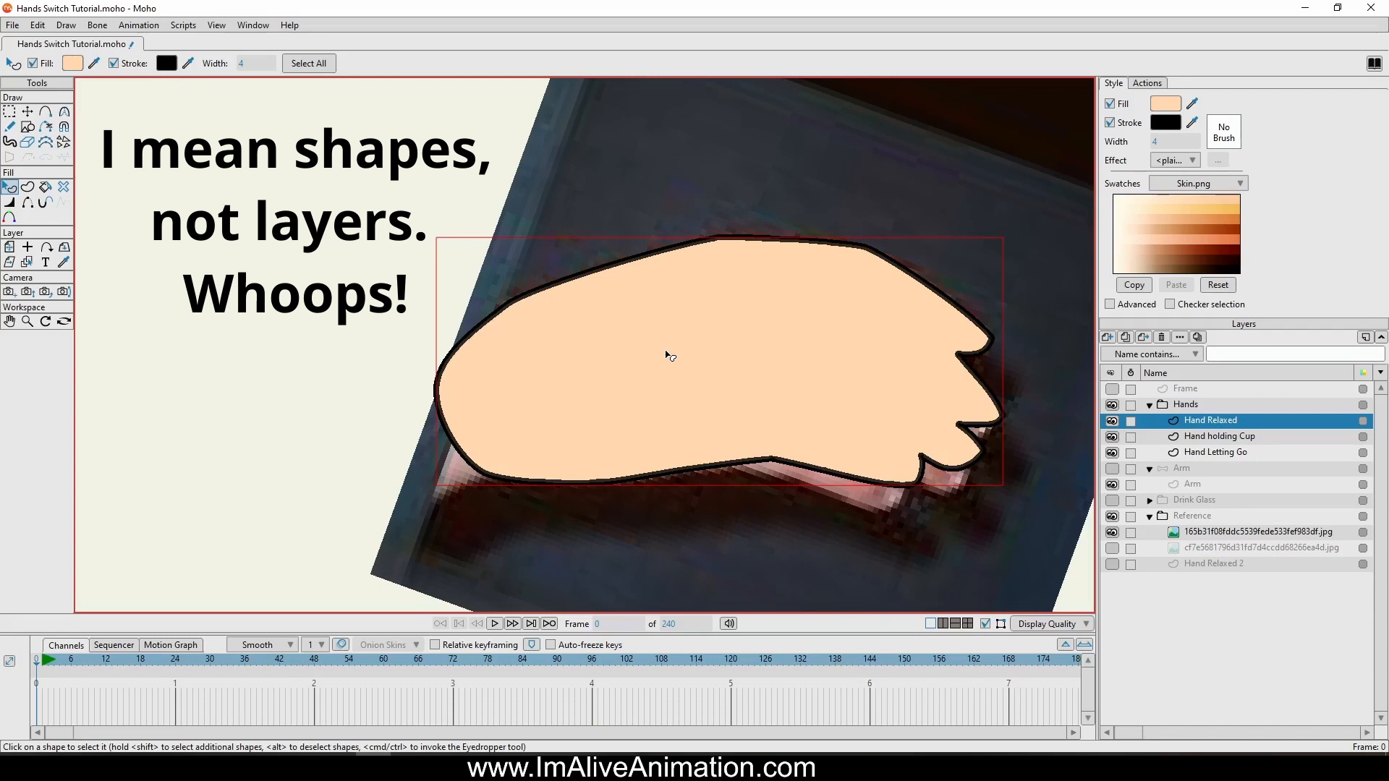
Delete the single filled hand shape and create a filled, outlined shape for the back of the hand up to the knuckle line.
{"action": "key", "text": "g"}
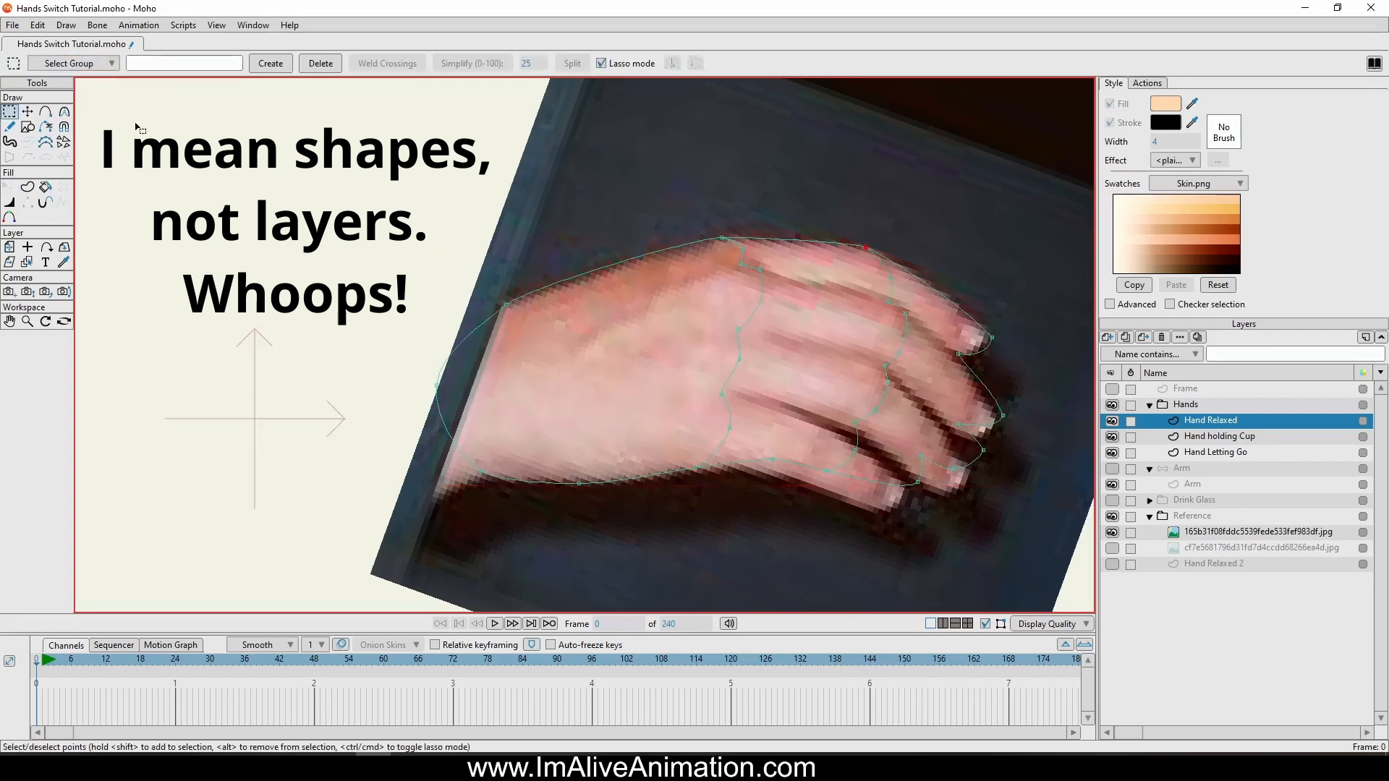
{"action": "left_click", "coordinate": [27, 186]}
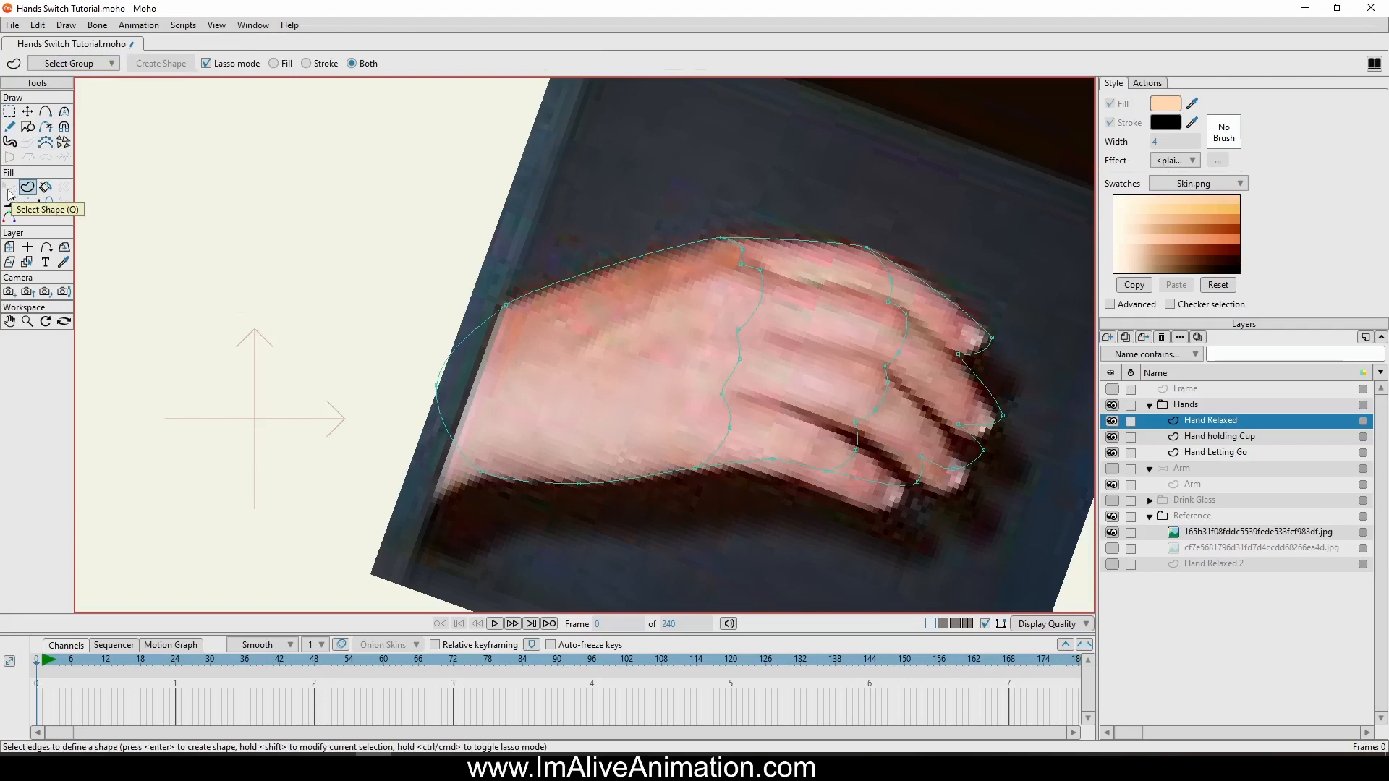
{"action": "left_click_drag", "start_coordinate": [241, 173], "coordinate": [518, 601]}
{"action": "mouse_move", "coordinate": [830, 522]}
{"action": "left_mouse_down"}
{"action": "mouse_move", "coordinate": [886, 459]}
{"action": "mouse_move", "coordinate": [780, 527]}
{"action": "mouse_move", "coordinate": [752, 503]}
{"action": "mouse_move", "coordinate": [784, 356]}
{"action": "mouse_move", "coordinate": [463, 210]}
{"action": "mouse_move", "coordinate": [365, 495]}
{"action": "mouse_move", "coordinate": [734, 515]}
{"action": "left_mouse_up"}
{"action": "left_click", "coordinate": [160, 64]}
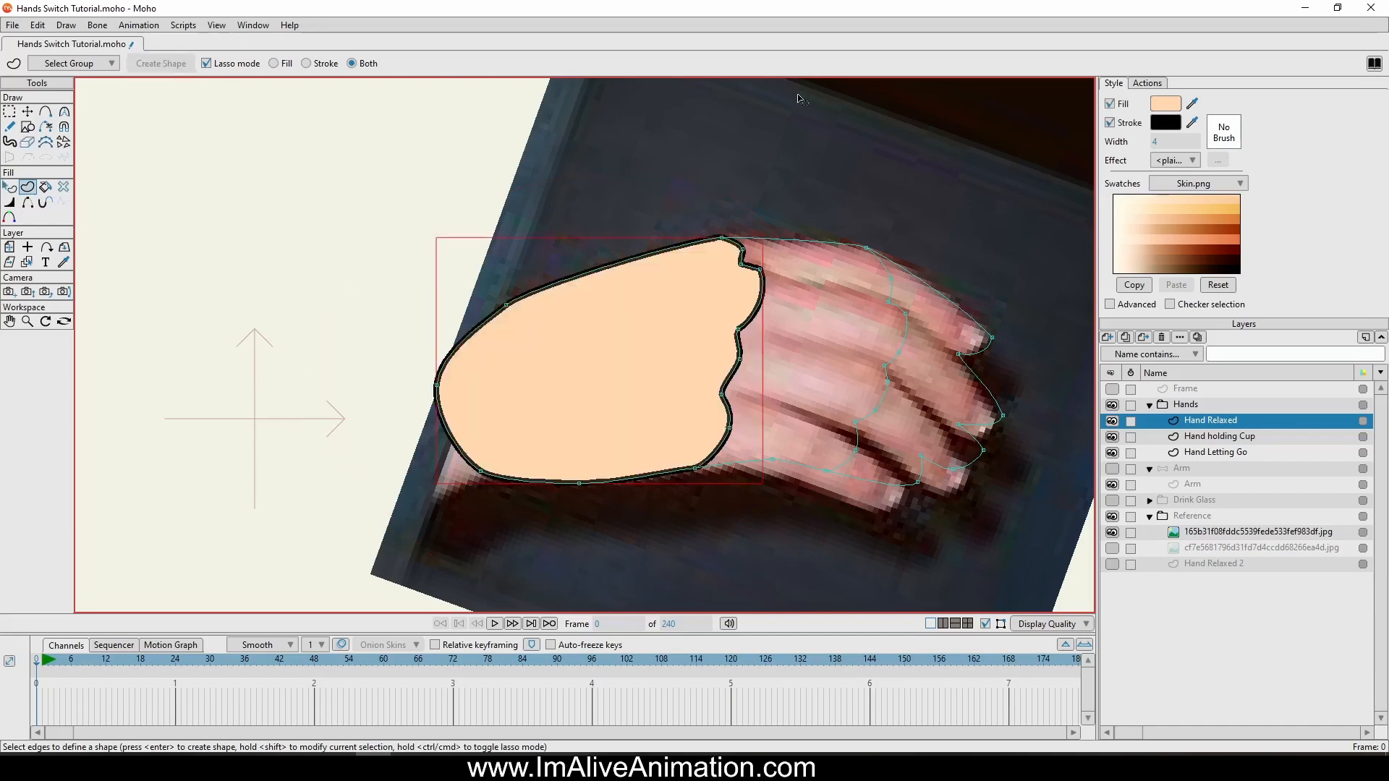
Create two more filled, outlined shapes: one between the knuckle and finger-joint lines, and one for the fingertips.
{"action": "mouse_move", "coordinate": [755, 155]}
{"action": "left_mouse_down"}
{"action": "mouse_move", "coordinate": [698, 247]}
{"action": "mouse_move", "coordinate": [671, 419]}
{"action": "mouse_move", "coordinate": [704, 515]}
{"action": "mouse_move", "coordinate": [834, 519]}
{"action": "mouse_move", "coordinate": [938, 331]}
{"action": "mouse_move", "coordinate": [919, 287]}
{"action": "mouse_move", "coordinate": [738, 170]}
{"action": "left_mouse_up"}
{"action": "left_click", "coordinate": [160, 63]}
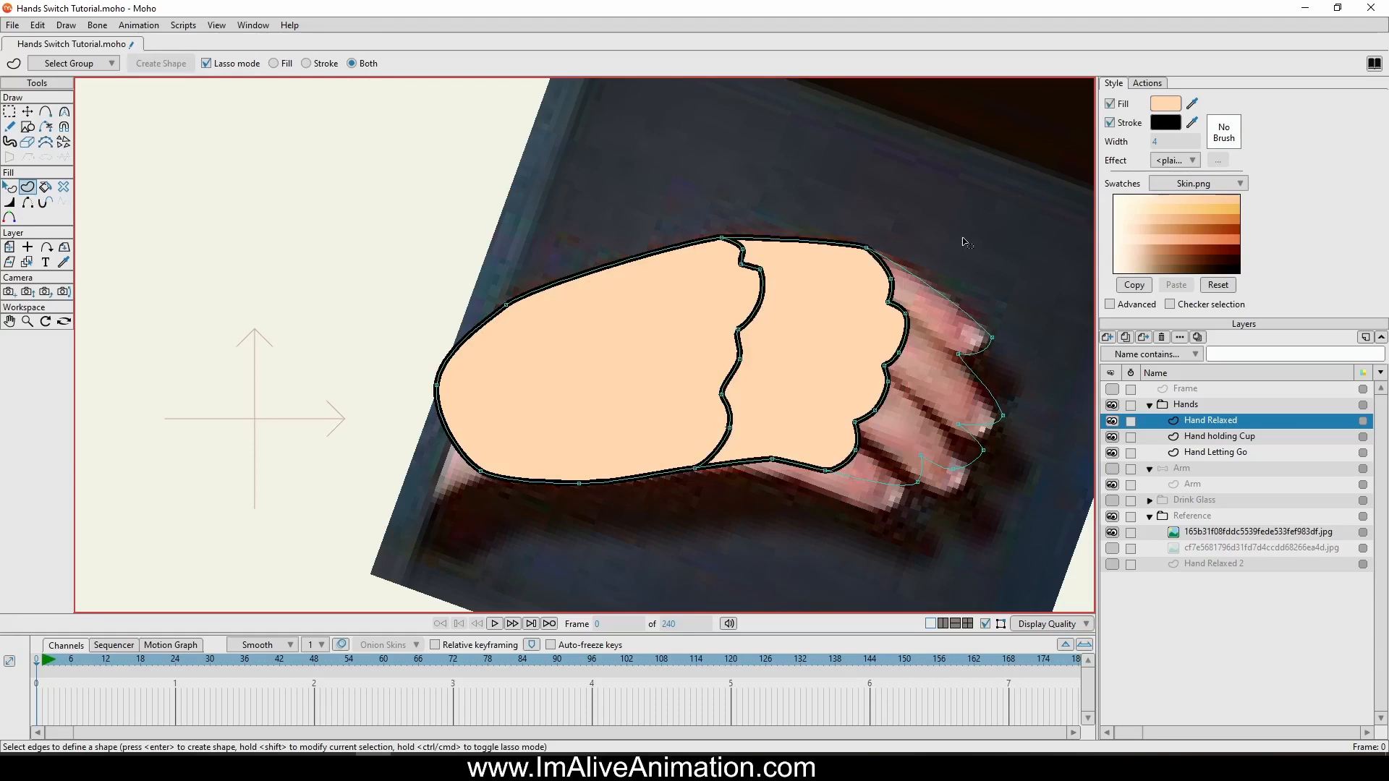
{"action": "mouse_move", "coordinate": [871, 217]}
{"action": "left_mouse_down"}
{"action": "mouse_move", "coordinate": [768, 435]}
{"action": "mouse_move", "coordinate": [794, 447]}
{"action": "mouse_move", "coordinate": [812, 508]}
{"action": "mouse_move", "coordinate": [996, 489]}
{"action": "mouse_move", "coordinate": [928, 232]}
{"action": "left_mouse_up"}
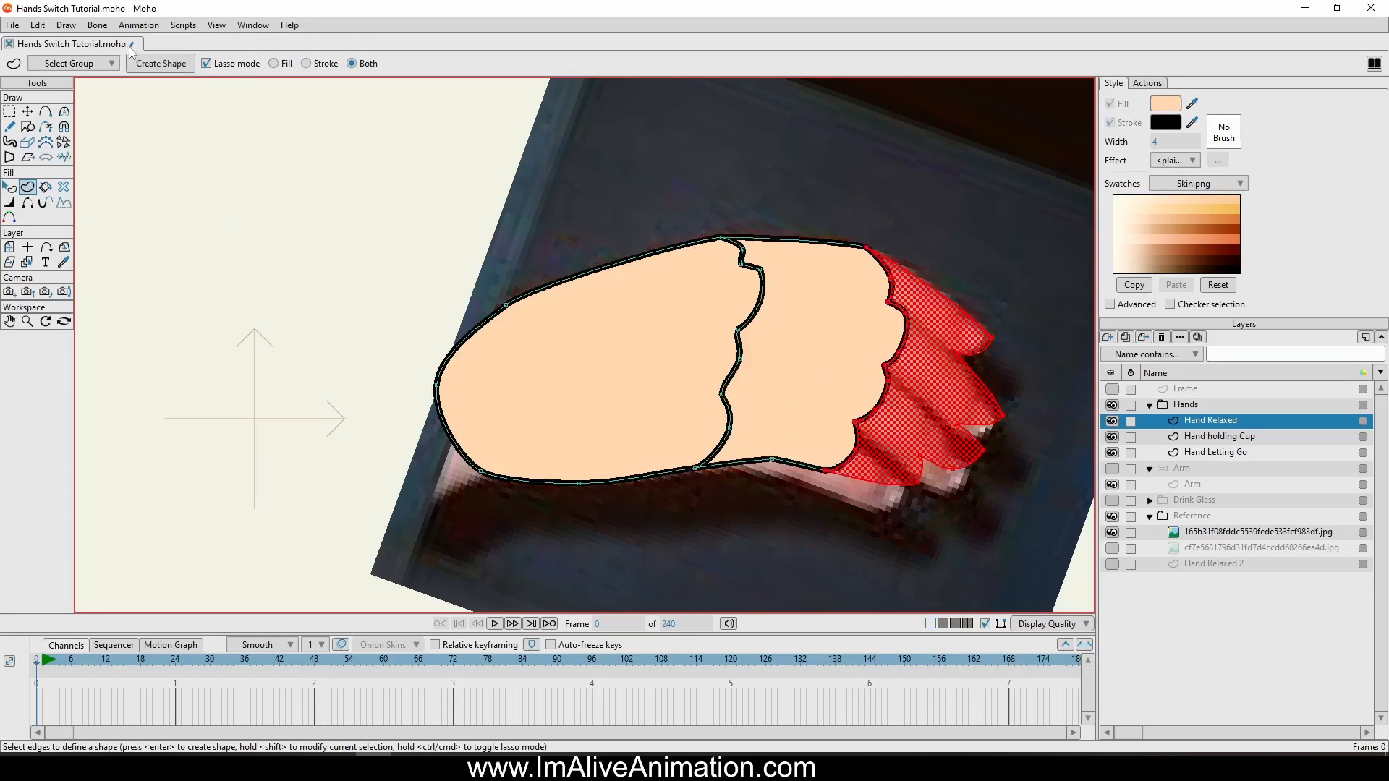
{"action": "left_click", "coordinate": [166, 65]}
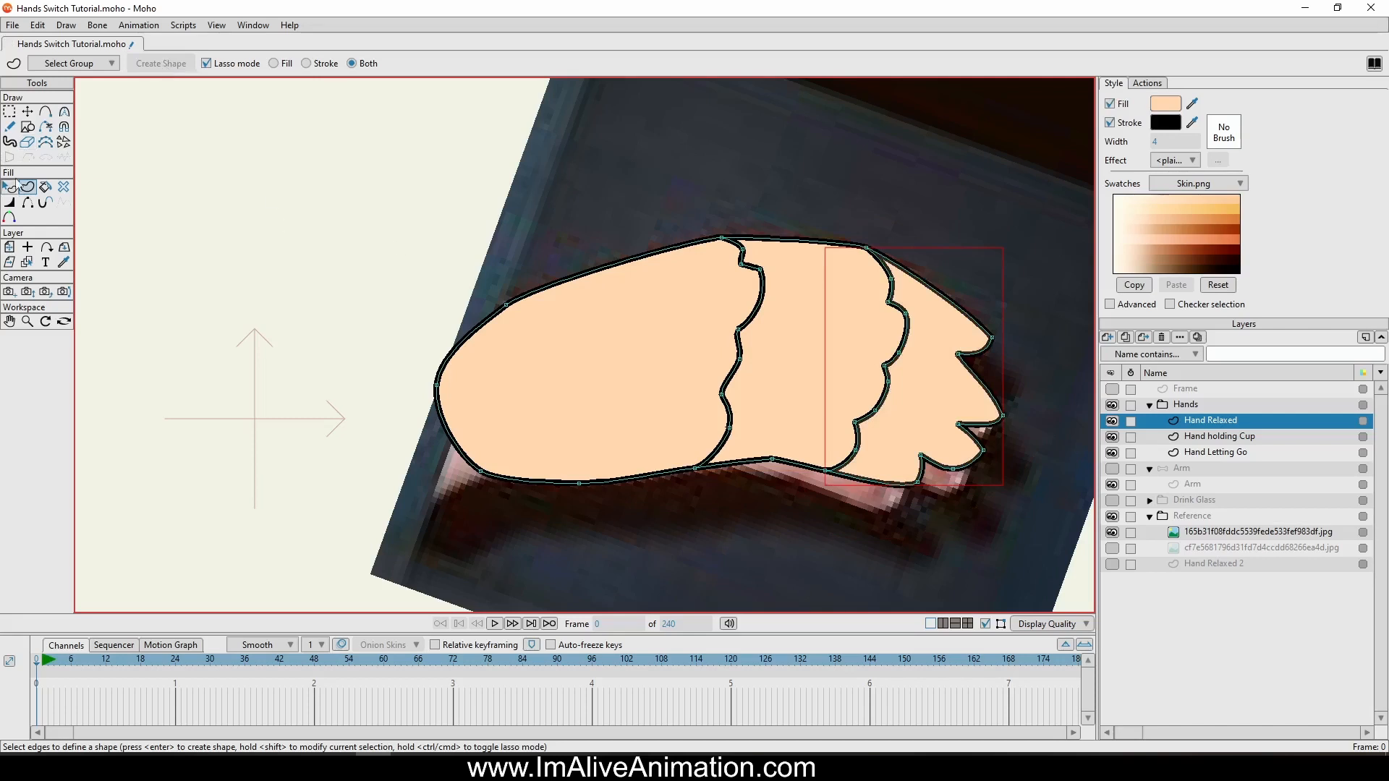
Hide every edge segment of the knuckle line, from the upper outline down to the underside.
{"action": "left_click", "coordinate": [28, 202]}
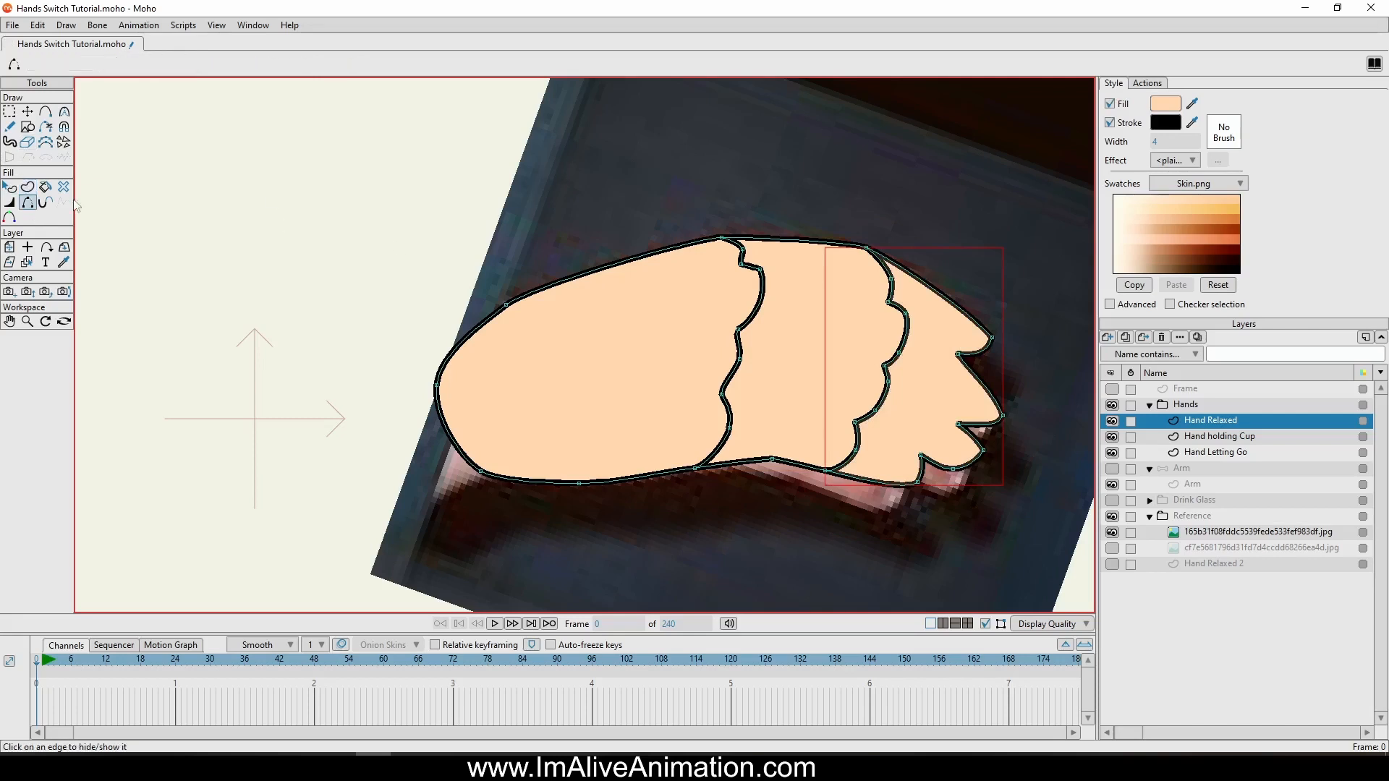
{"action": "left_click", "coordinate": [742, 258]}
{"action": "left_click", "coordinate": [732, 244]}
{"action": "left_click", "coordinate": [751, 267]}
{"action": "left_click", "coordinate": [759, 314]}
{"action": "left_click", "coordinate": [741, 346]}
{"action": "left_click", "coordinate": [732, 376]}
{"action": "left_click", "coordinate": [726, 411]}
{"action": "left_click", "coordinate": [719, 445]}
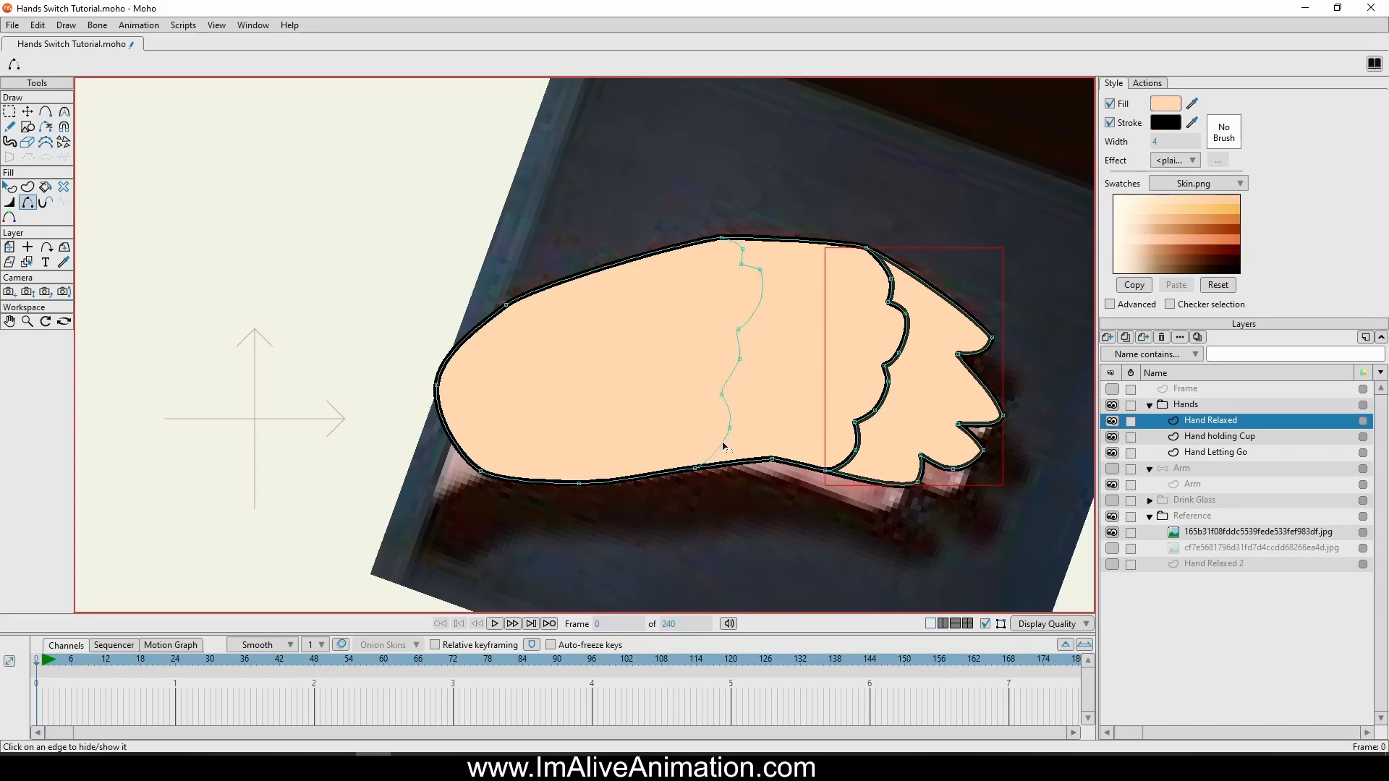
Hide every edge segment of the finger-joint line between the middle section and the fingertips.
{"action": "left_click", "coordinate": [878, 265]}
{"action": "left_click", "coordinate": [889, 289]}
{"action": "left_click", "coordinate": [898, 307]}
{"action": "left_click", "coordinate": [903, 334]}
{"action": "left_click", "coordinate": [887, 373]}
{"action": "left_click", "coordinate": [883, 396]}
{"action": "left_click", "coordinate": [892, 358]}
{"action": "left_click", "coordinate": [865, 417]}
{"action": "left_click", "coordinate": [856, 435]}
{"action": "left_click", "coordinate": [839, 461]}
Select the middle finger section and darken its fill color to E7C39D.
{"action": "key", "text": "q"}
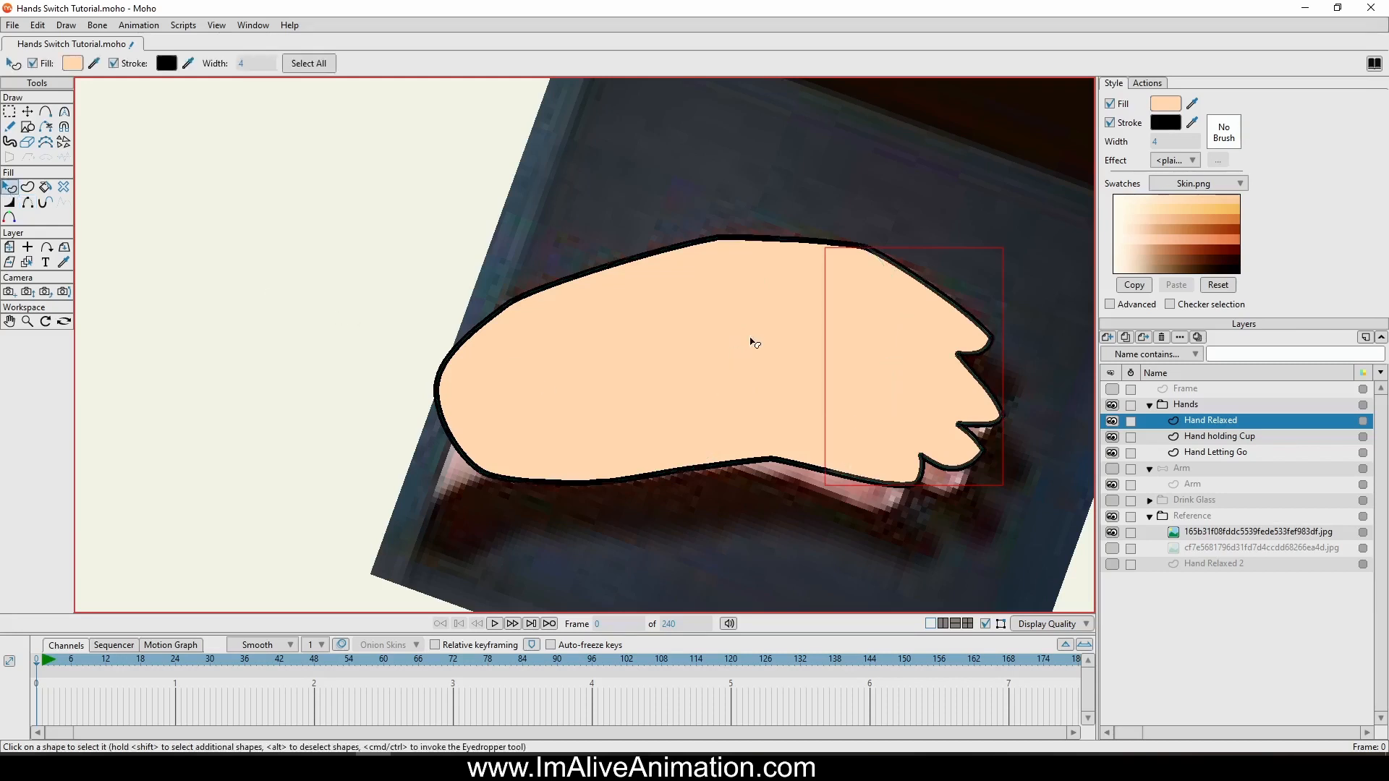
{"action": "left_click", "coordinate": [776, 319]}
{"action": "left_click", "coordinate": [1162, 107]}
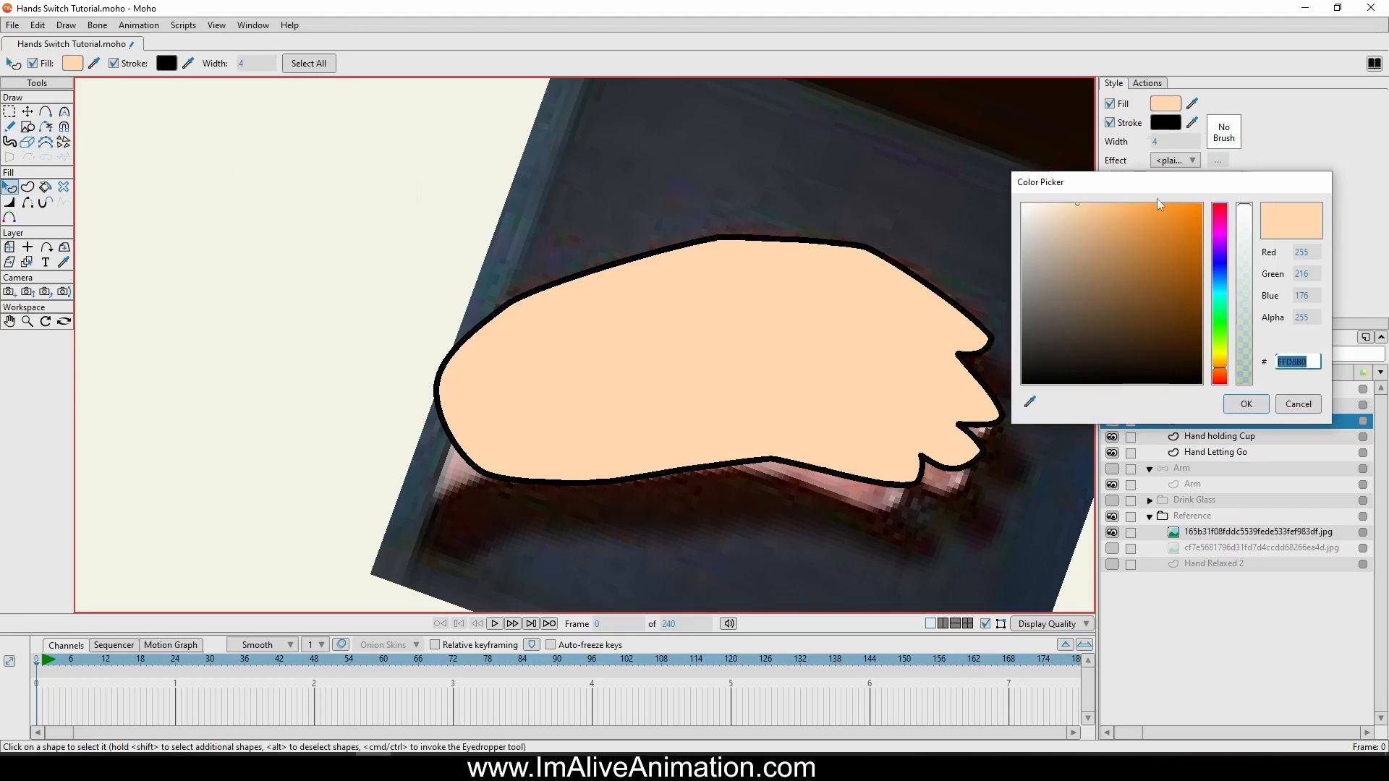
{"action": "left_click", "coordinate": [1078, 213]}
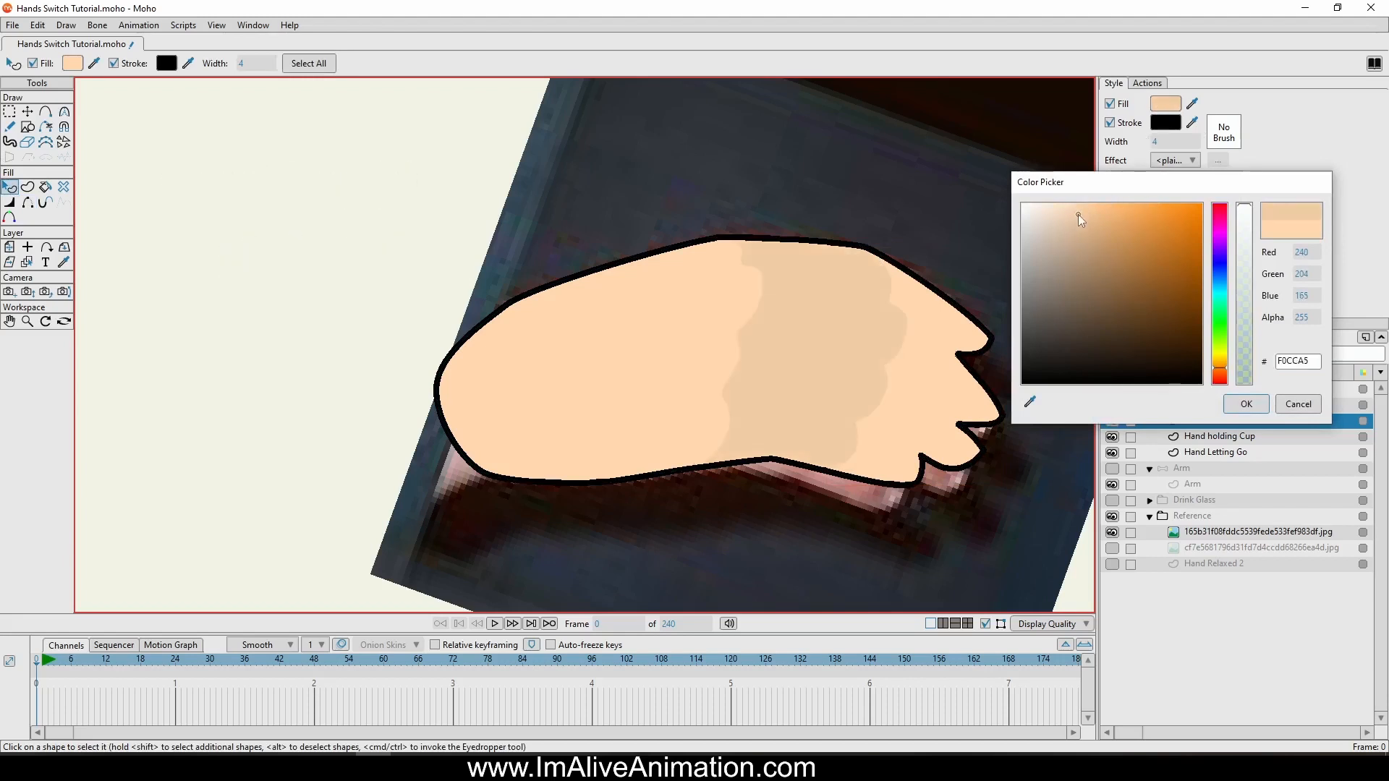
{"action": "left_click_drag", "start_coordinate": [1079, 211], "coordinate": [1079, 217]}
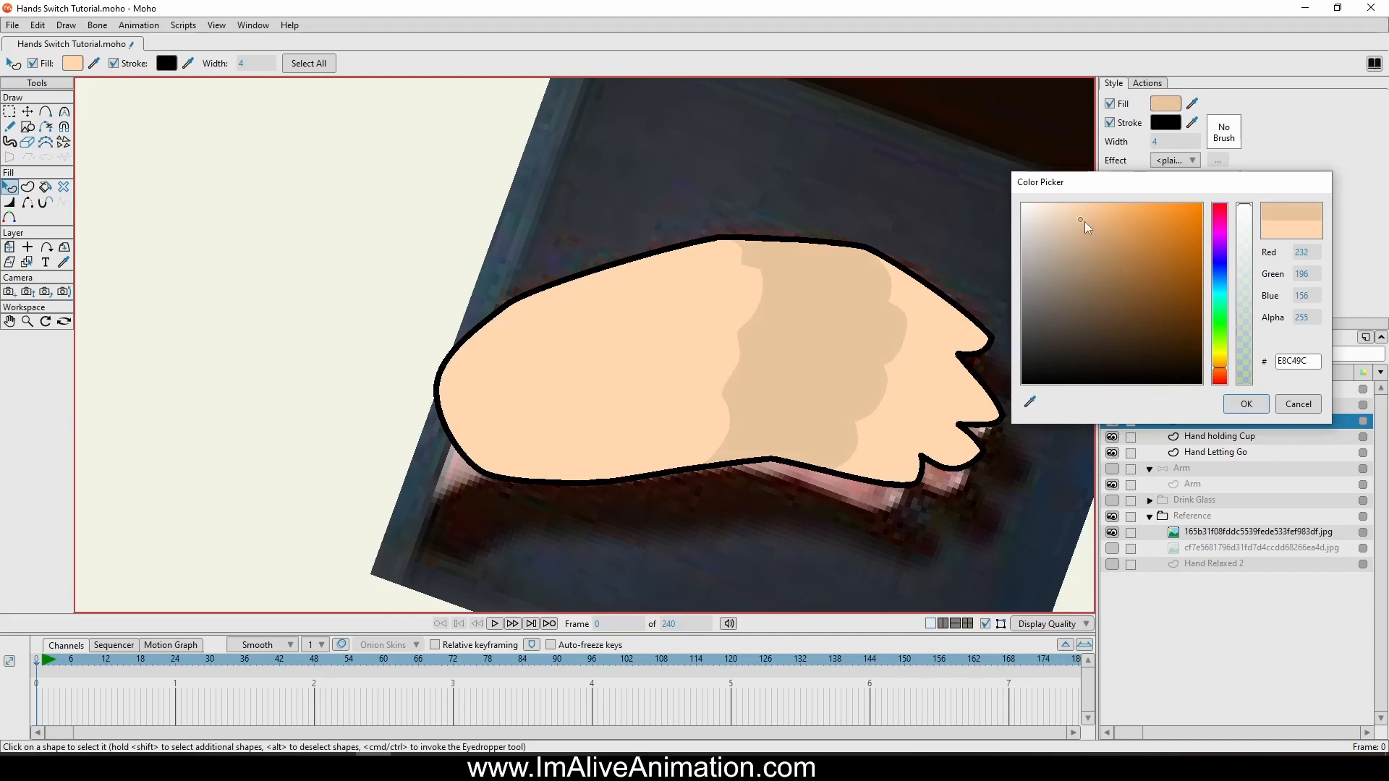
{"action": "left_click_drag", "start_coordinate": [1081, 218], "coordinate": [1079, 220]}
{"action": "left_click", "coordinate": [1239, 405]}
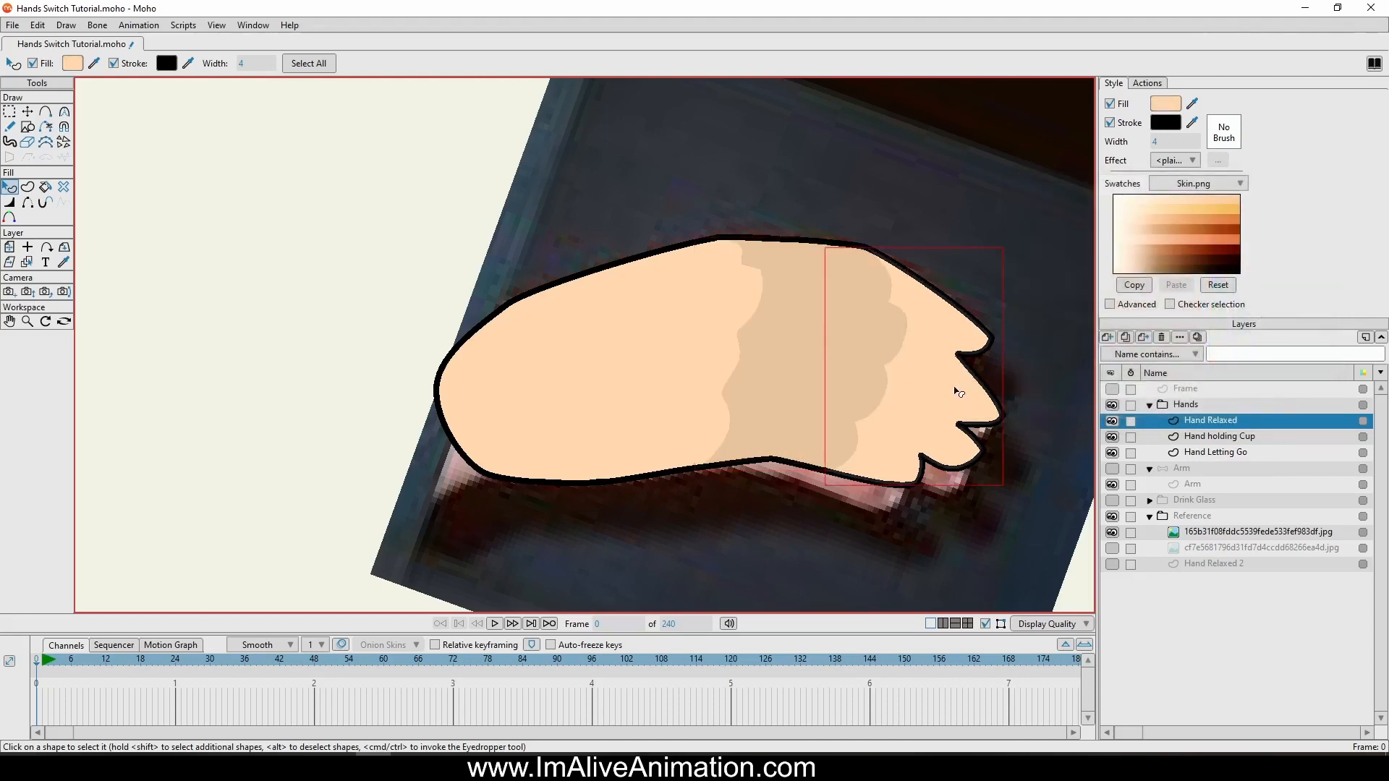
Copy the middle section's fill to the fingertip shape and darken it to C6A785.
{"action": "left_click", "coordinate": [819, 324], "text": "ctrl"}
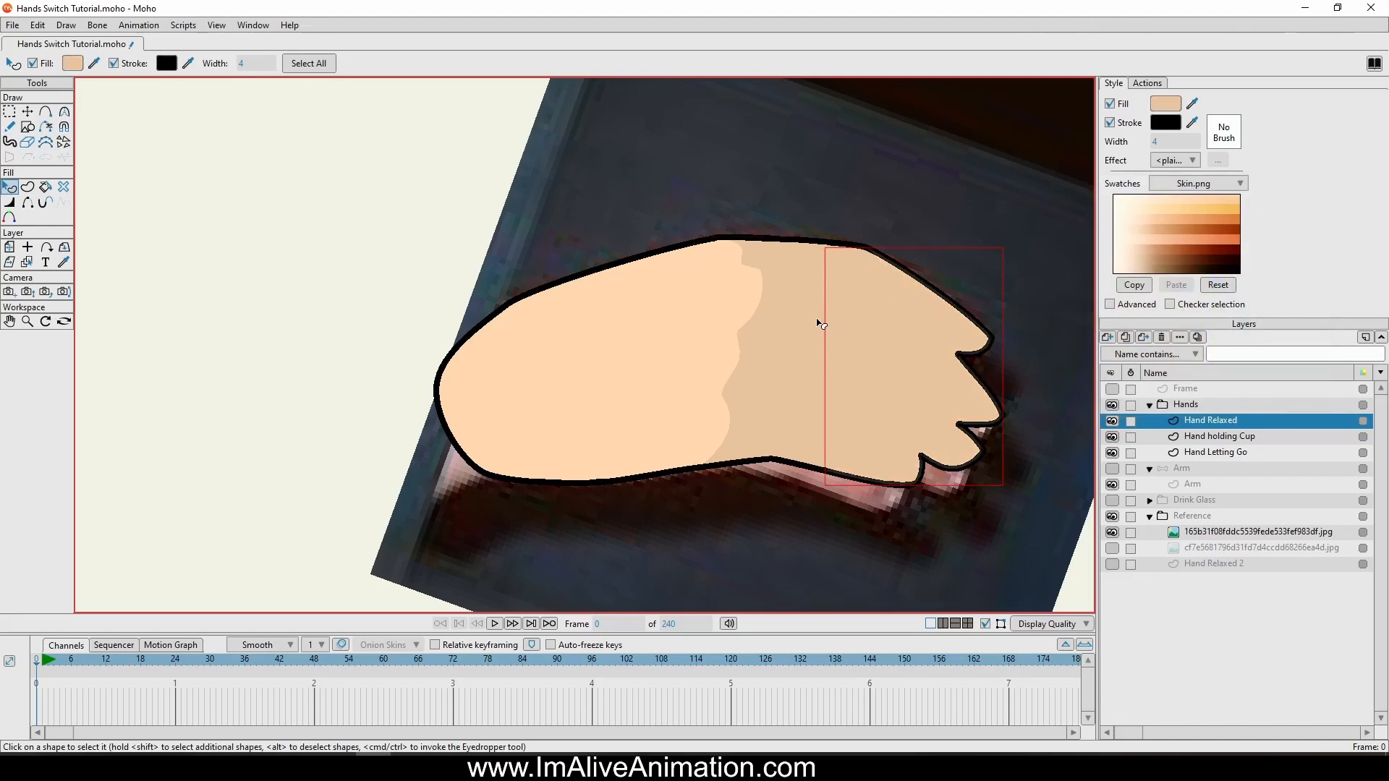
{"action": "left_click", "coordinate": [1172, 104]}
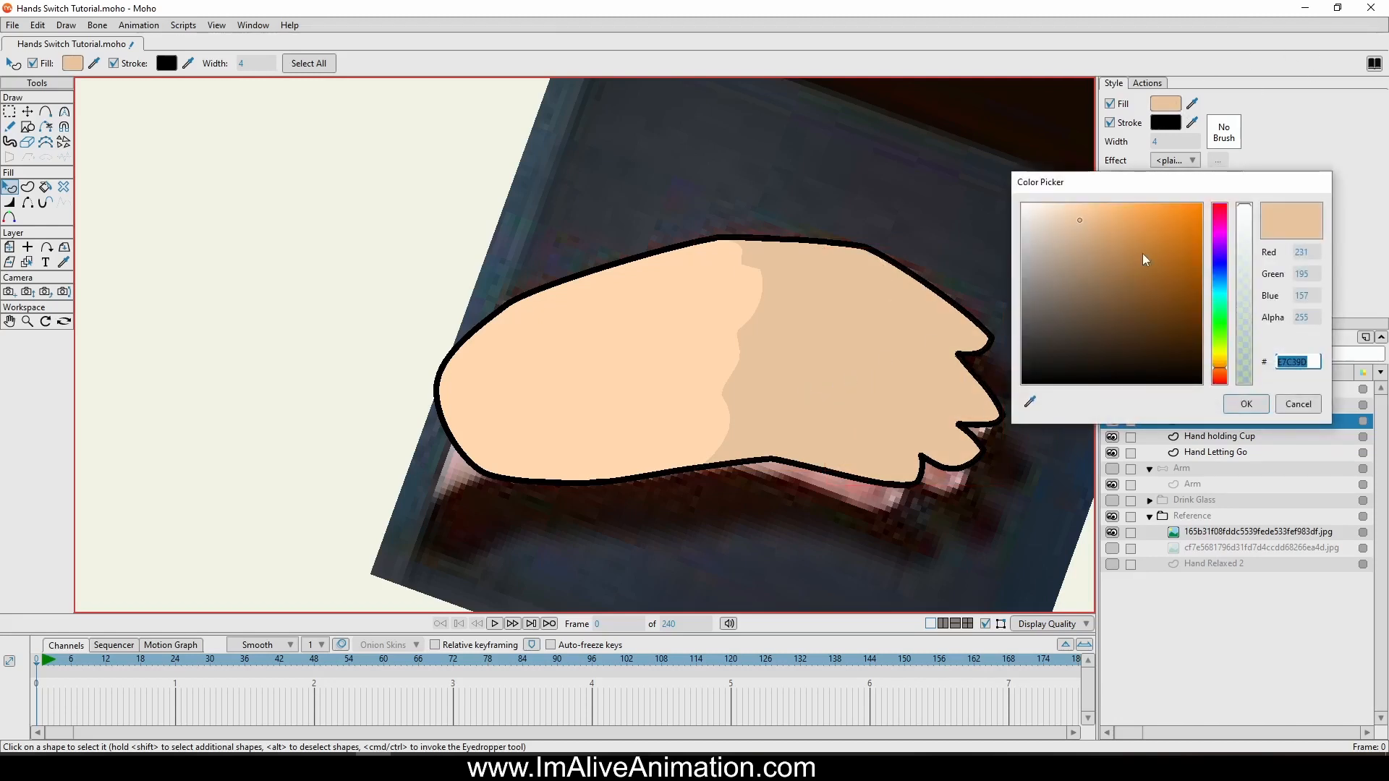
{"action": "left_click_drag", "start_coordinate": [1082, 219], "coordinate": [1080, 245]}
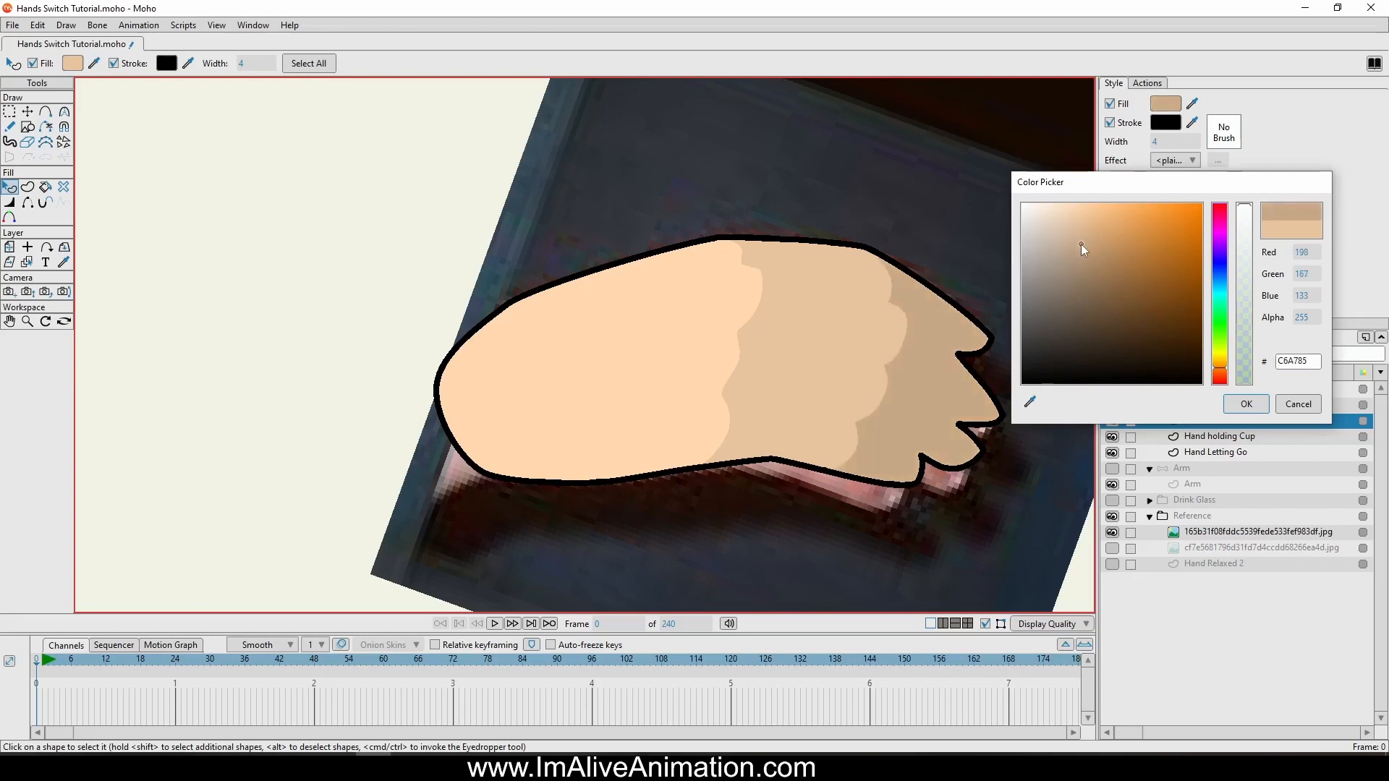
{"action": "left_click", "coordinate": [1245, 403]}
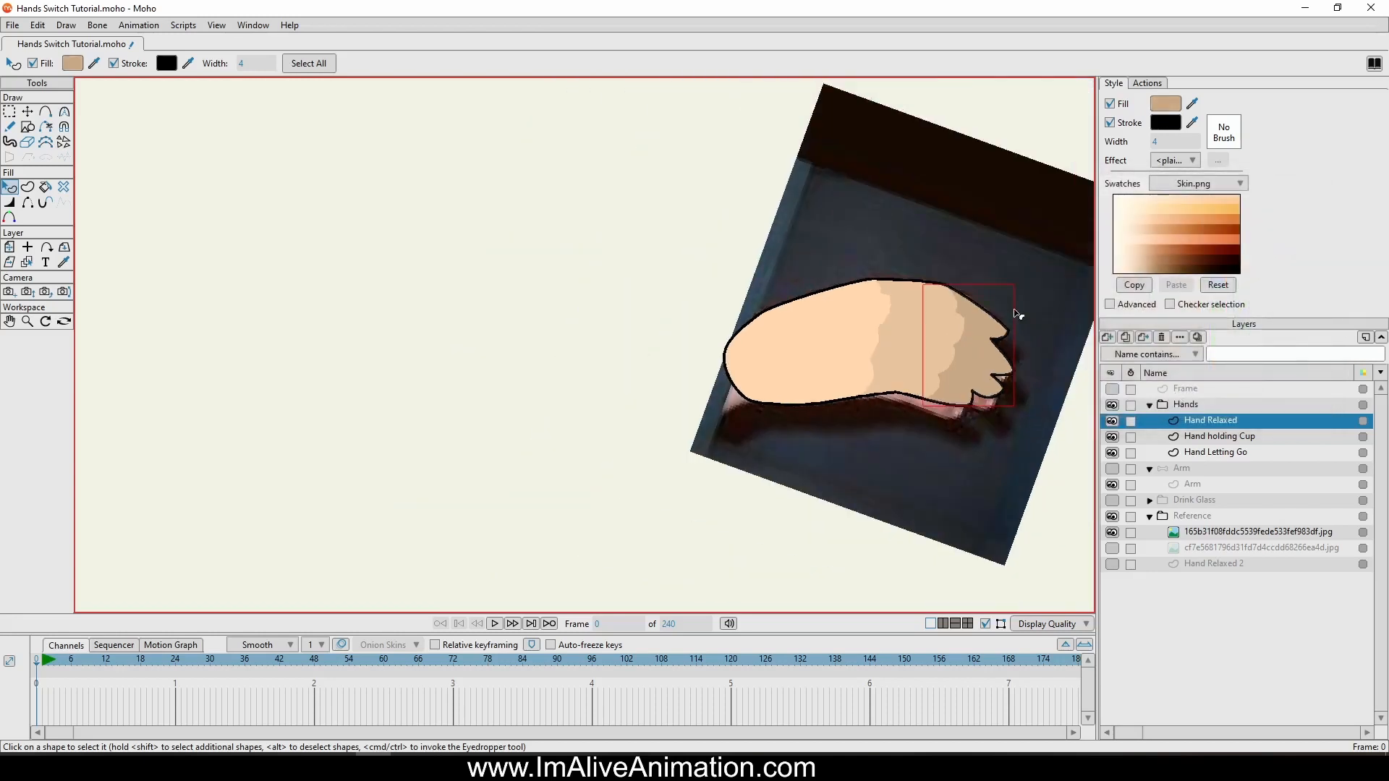
Adjust the point on the upper bulge of the knuckle line to refine its curve.
{"action": "scroll", "coordinate": [822, 253], "scroll_direction": "up", "scroll_amount": 3}
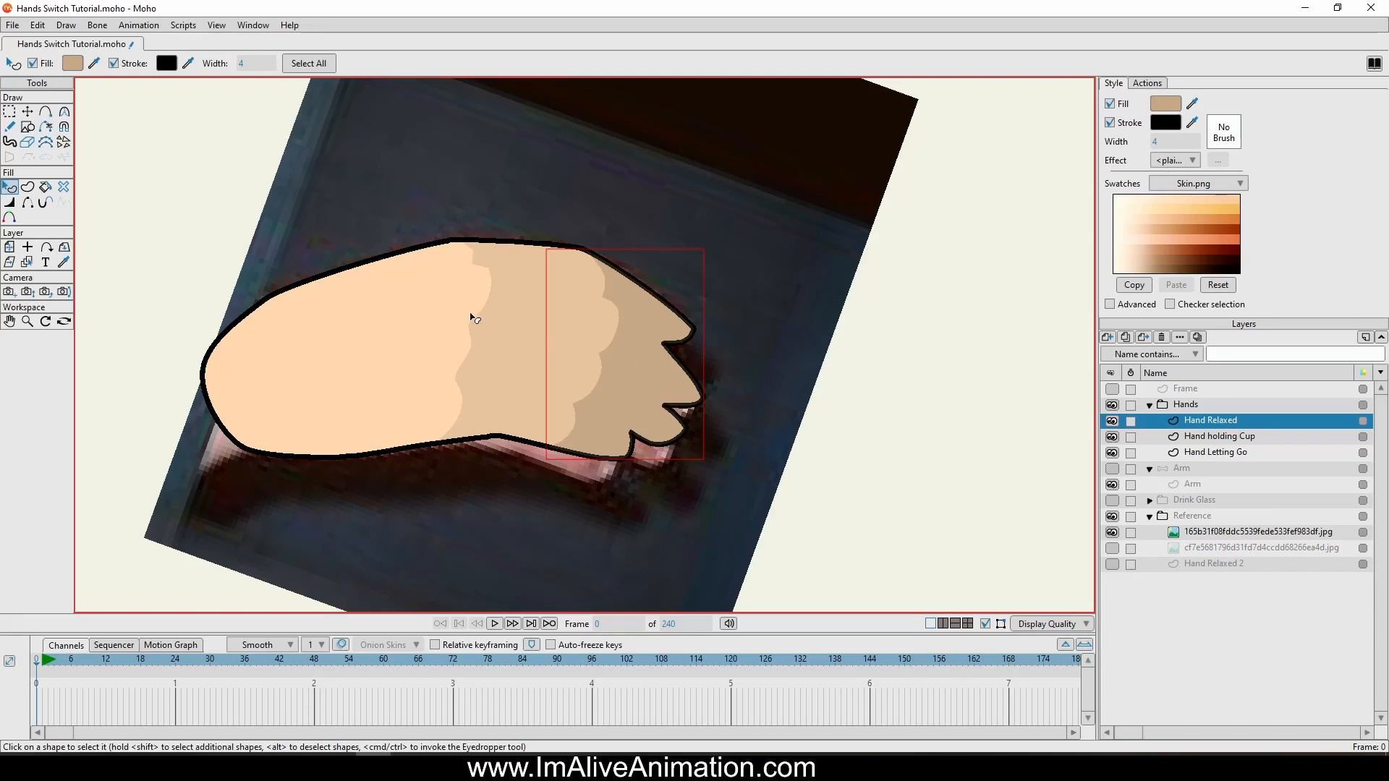
{"action": "left_click", "coordinate": [27, 112]}
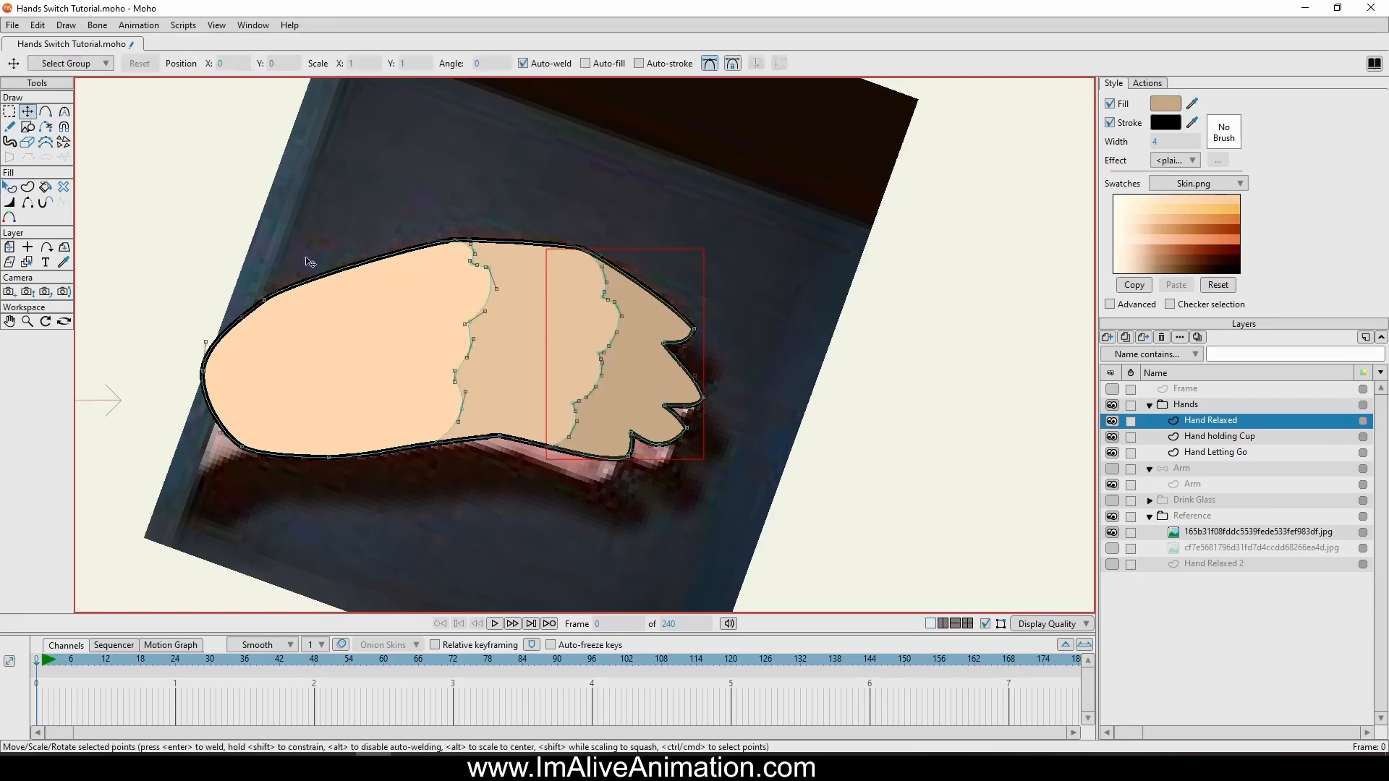
{"action": "scroll", "coordinate": [586, 311], "scroll_direction": "up", "scroll_amount": 5}
{"action": "left_click_drag", "start_coordinate": [639, 253], "coordinate": [603, 293]}
{"action": "scroll", "coordinate": [728, 306], "scroll_direction": "up", "scroll_amount": 2}
{"action": "scroll", "coordinate": [709, 275], "scroll_direction": "down", "scroll_amount": 4}
{"action": "scroll", "coordinate": [796, 311], "scroll_direction": "up", "scroll_amount": 3}
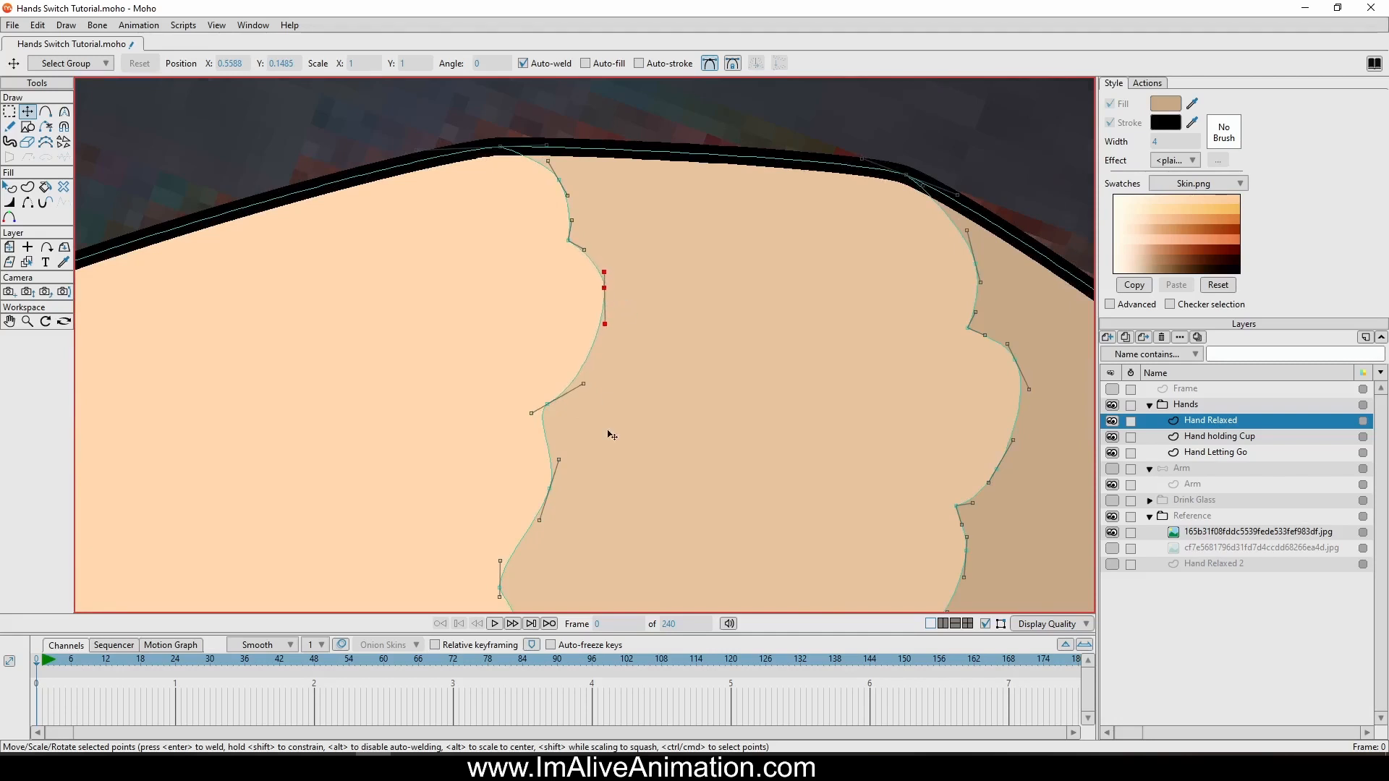
Reposition the middle and lower points of the knuckle line to even out its bumps.
{"action": "left_click_drag", "start_coordinate": [577, 437], "coordinate": [584, 304]}
{"action": "scroll", "coordinate": [605, 314], "scroll_direction": "down", "scroll_amount": 4}
{"action": "scroll", "coordinate": [611, 328], "scroll_direction": "up", "scroll_amount": 3}
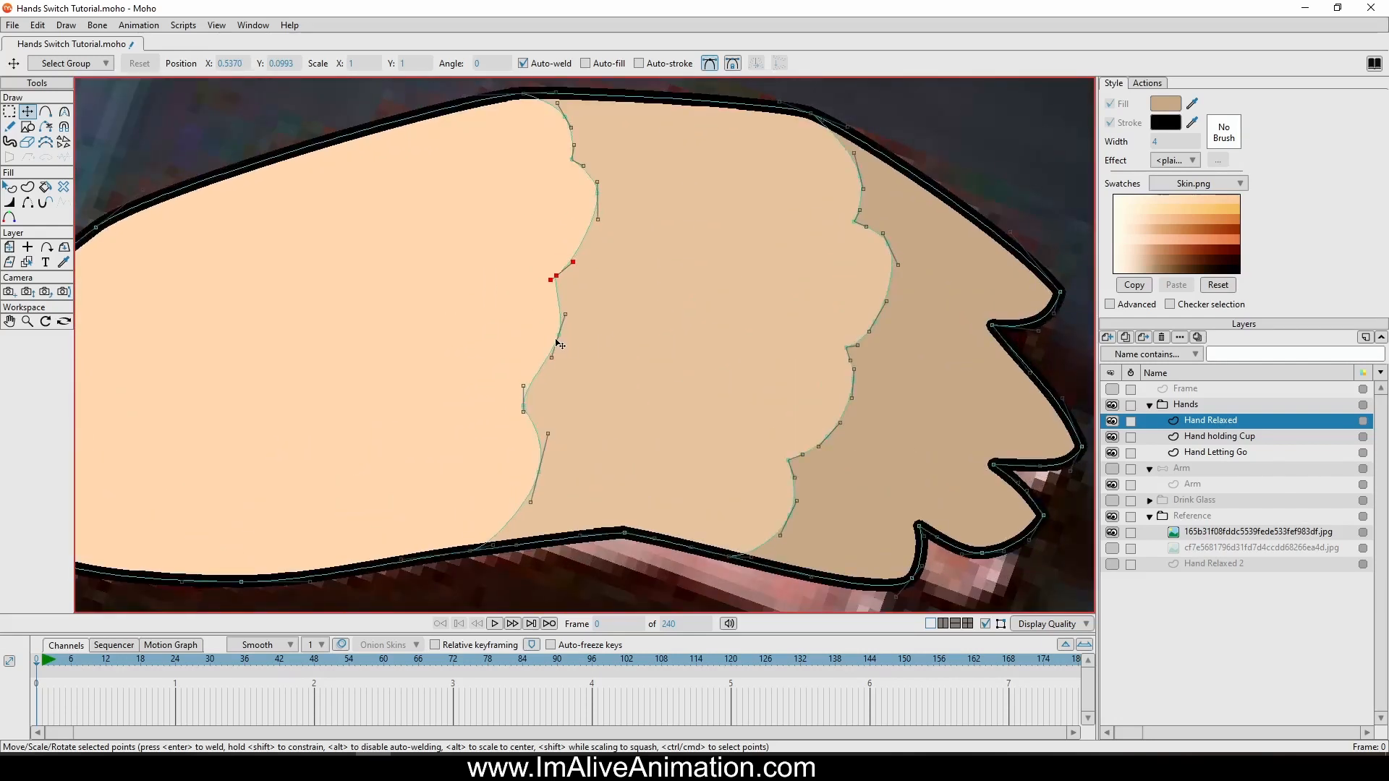
{"action": "left_click_drag", "start_coordinate": [523, 399], "coordinate": [535, 404]}
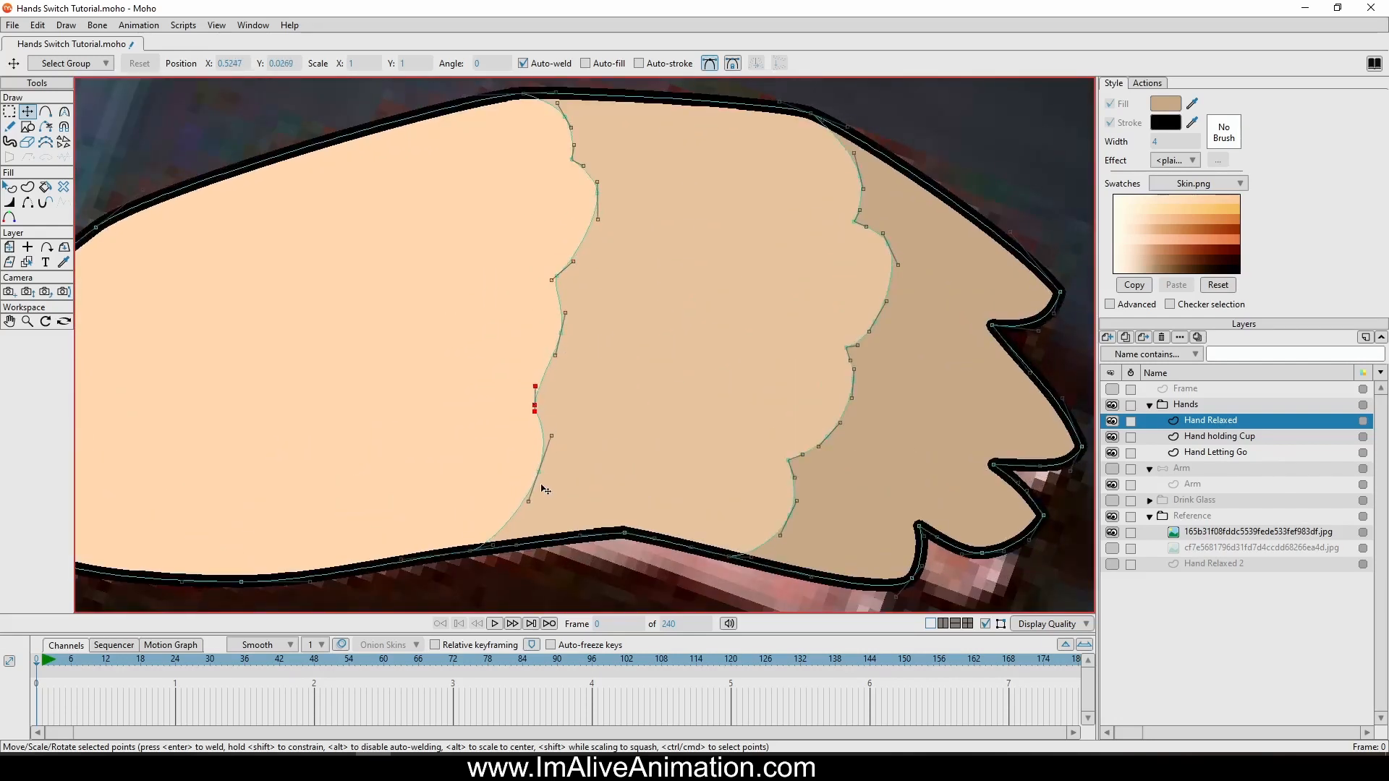
{"action": "left_click_drag", "start_coordinate": [541, 476], "coordinate": [541, 478]}
{"action": "left_click_drag", "start_coordinate": [838, 266], "coordinate": [734, 291]}
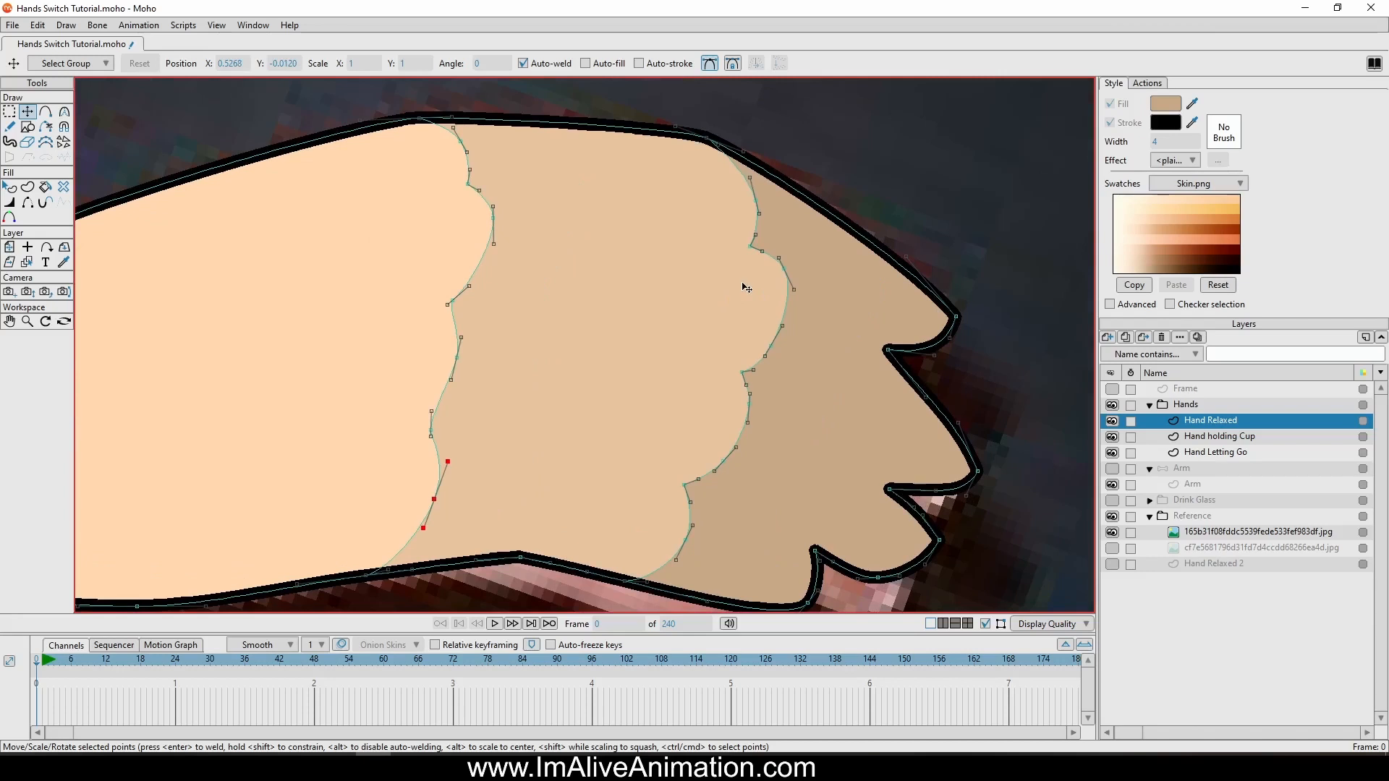
{"action": "scroll", "coordinate": [744, 288], "scroll_direction": "down", "scroll_amount": 3}
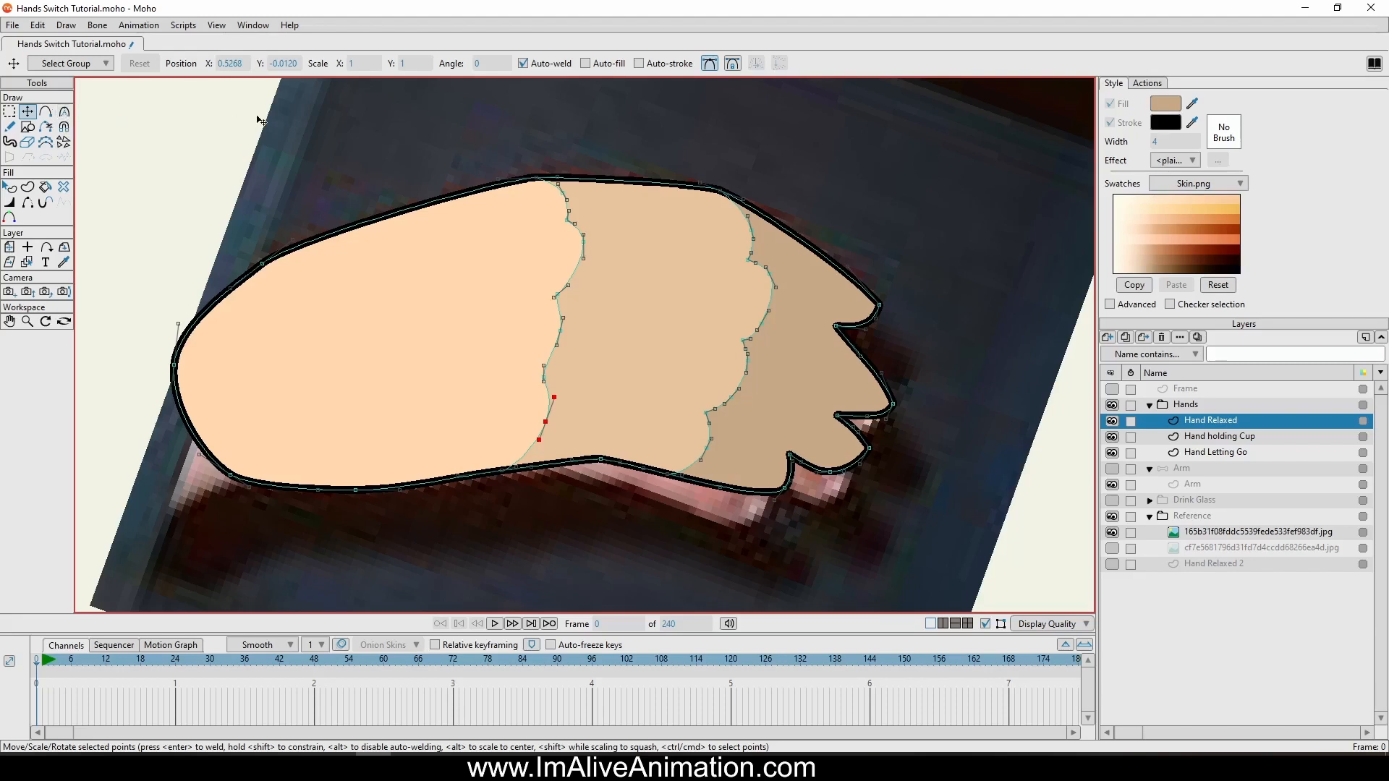
Draw a curved line from the notch below the uppermost finger through the joint line onto the middle section and create a stroke shape from it.
{"action": "left_click", "coordinate": [46, 112]}
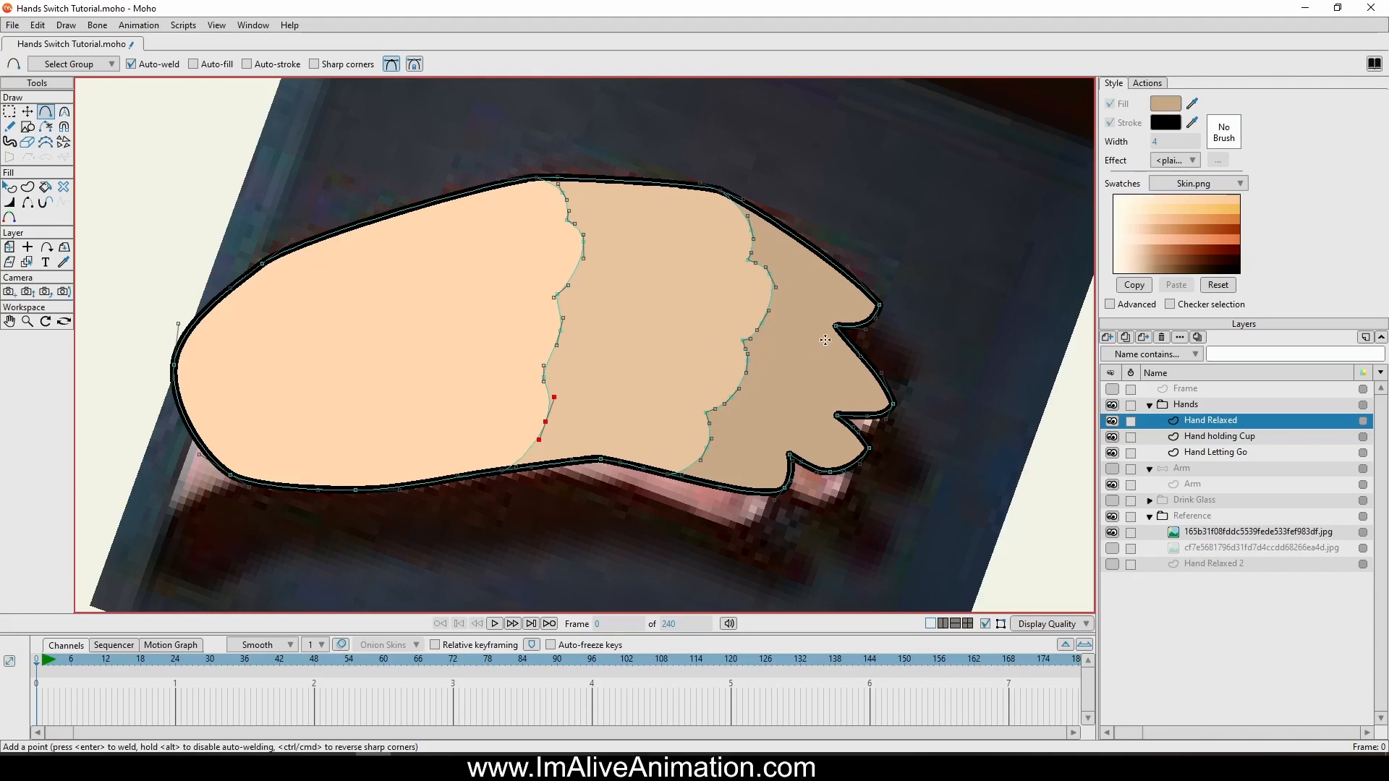
{"action": "scroll", "coordinate": [783, 322], "scroll_direction": "up", "scroll_amount": 2}
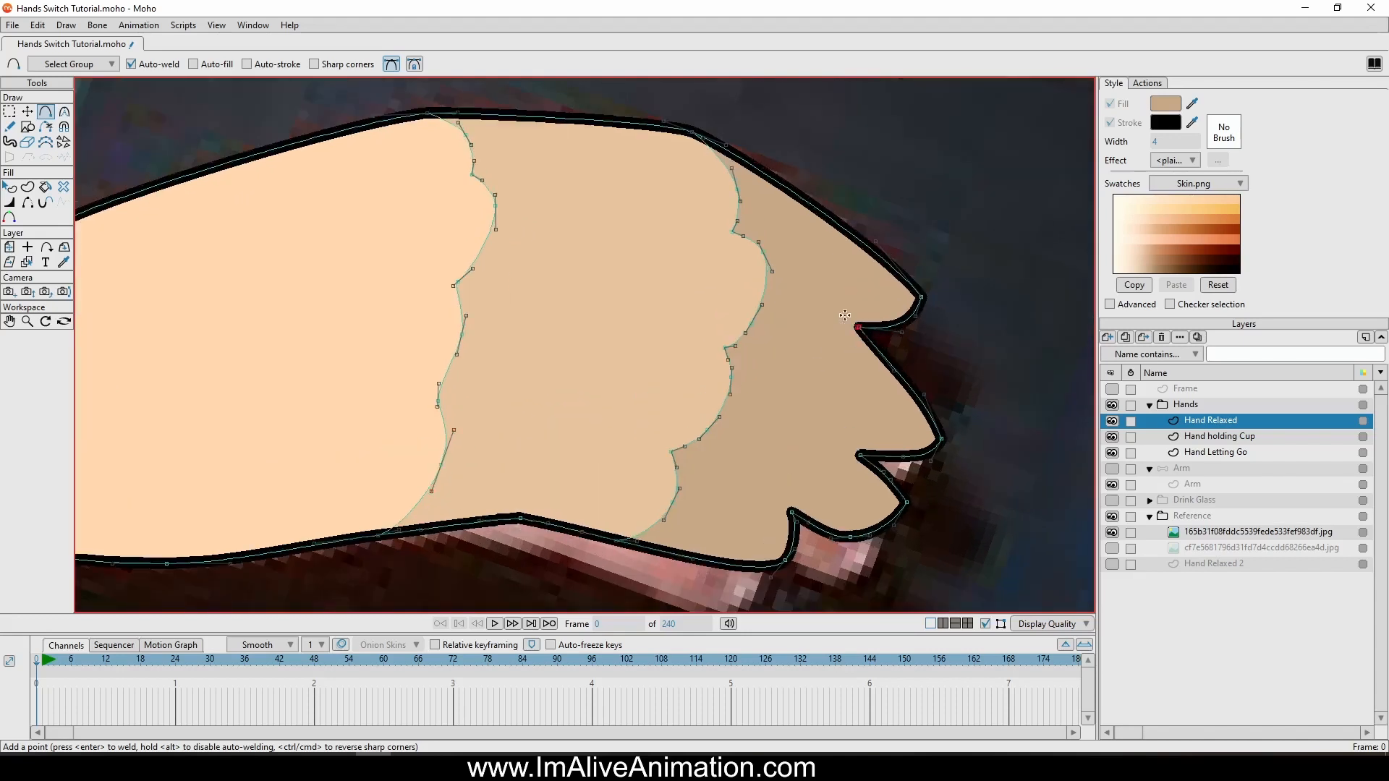
{"action": "left_click_drag", "start_coordinate": [845, 315], "coordinate": [775, 261]}
{"action": "mouse_move", "coordinate": [776, 255]}
{"action": "left_mouse_down"}
{"action": "mouse_move", "coordinate": [660, 211]}
{"action": "mouse_move", "coordinate": [573, 200]}
{"action": "left_mouse_up"}
{"action": "left_click", "coordinate": [28, 186]}
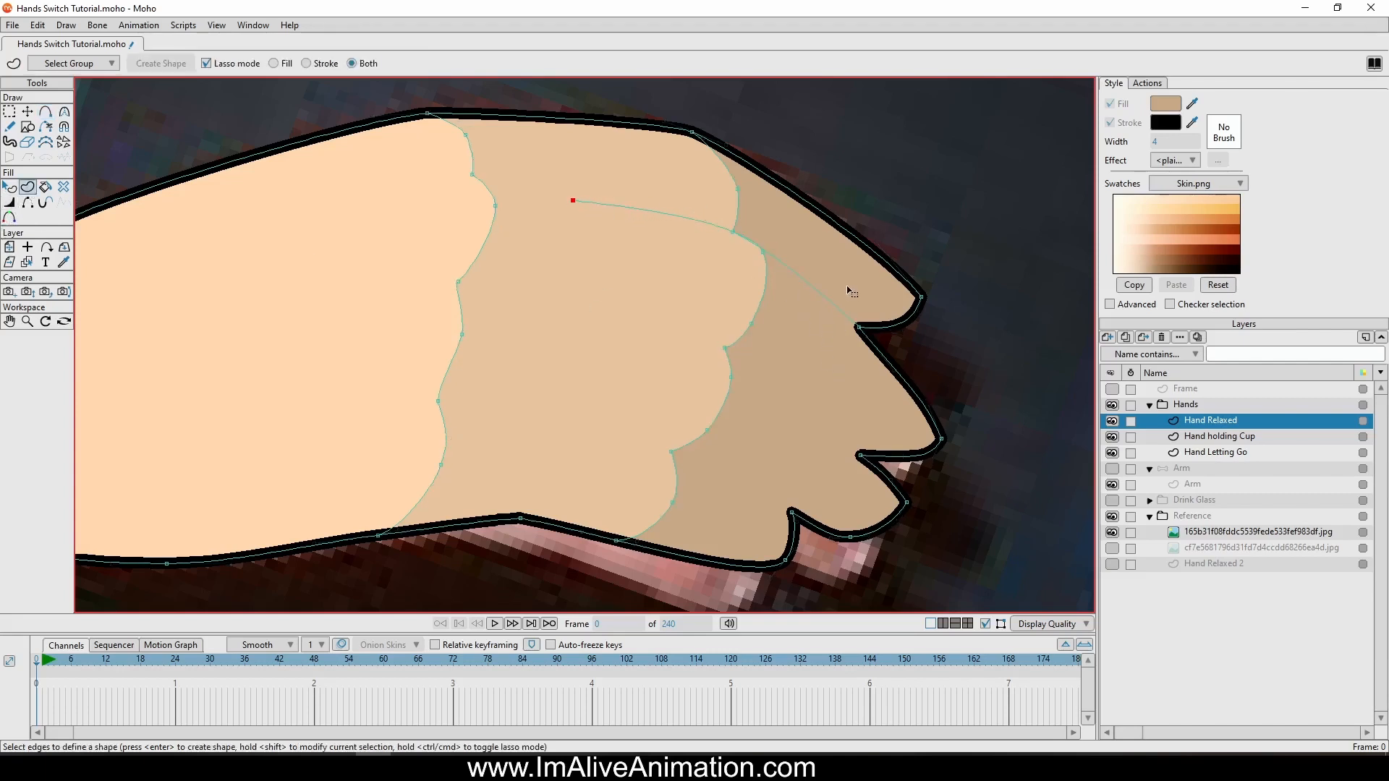
{"action": "left_click", "coordinate": [815, 294]}
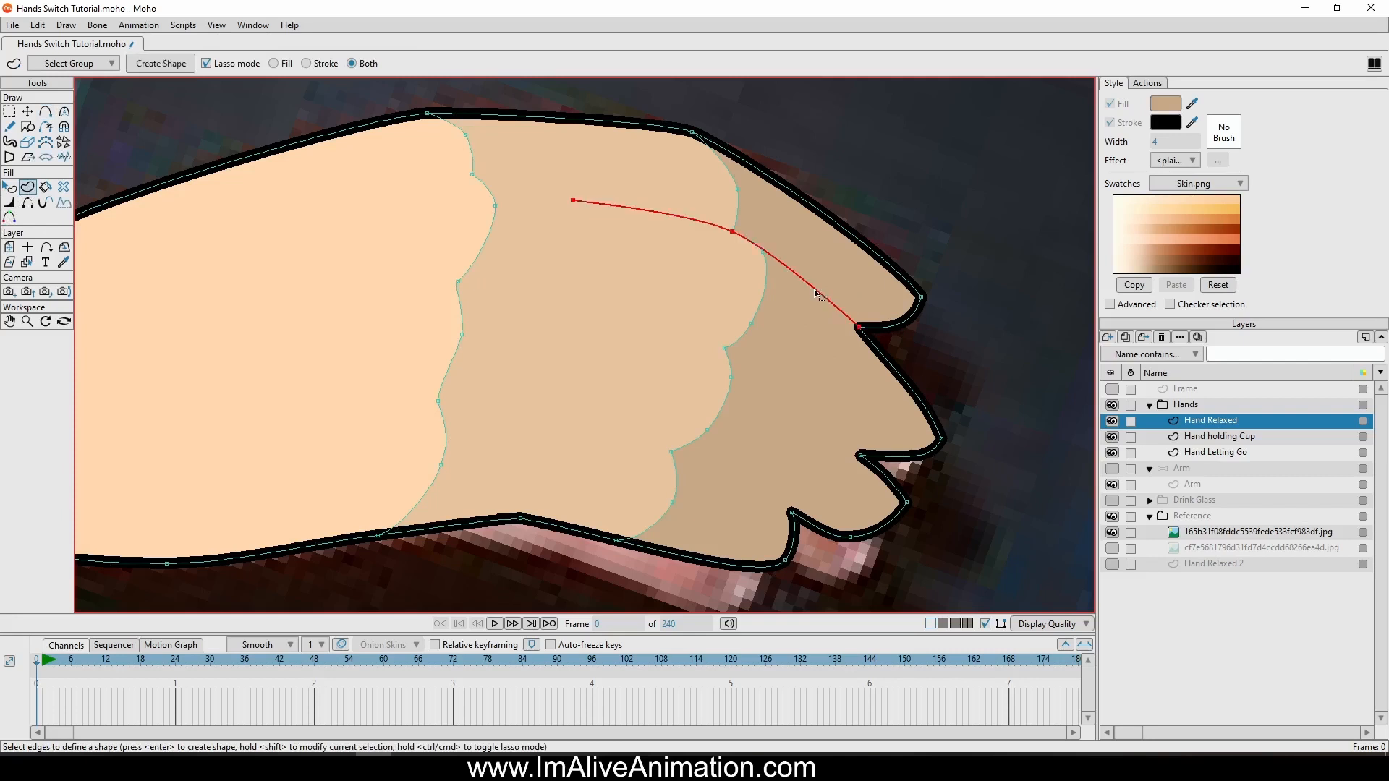
{"action": "left_click", "coordinate": [168, 65]}
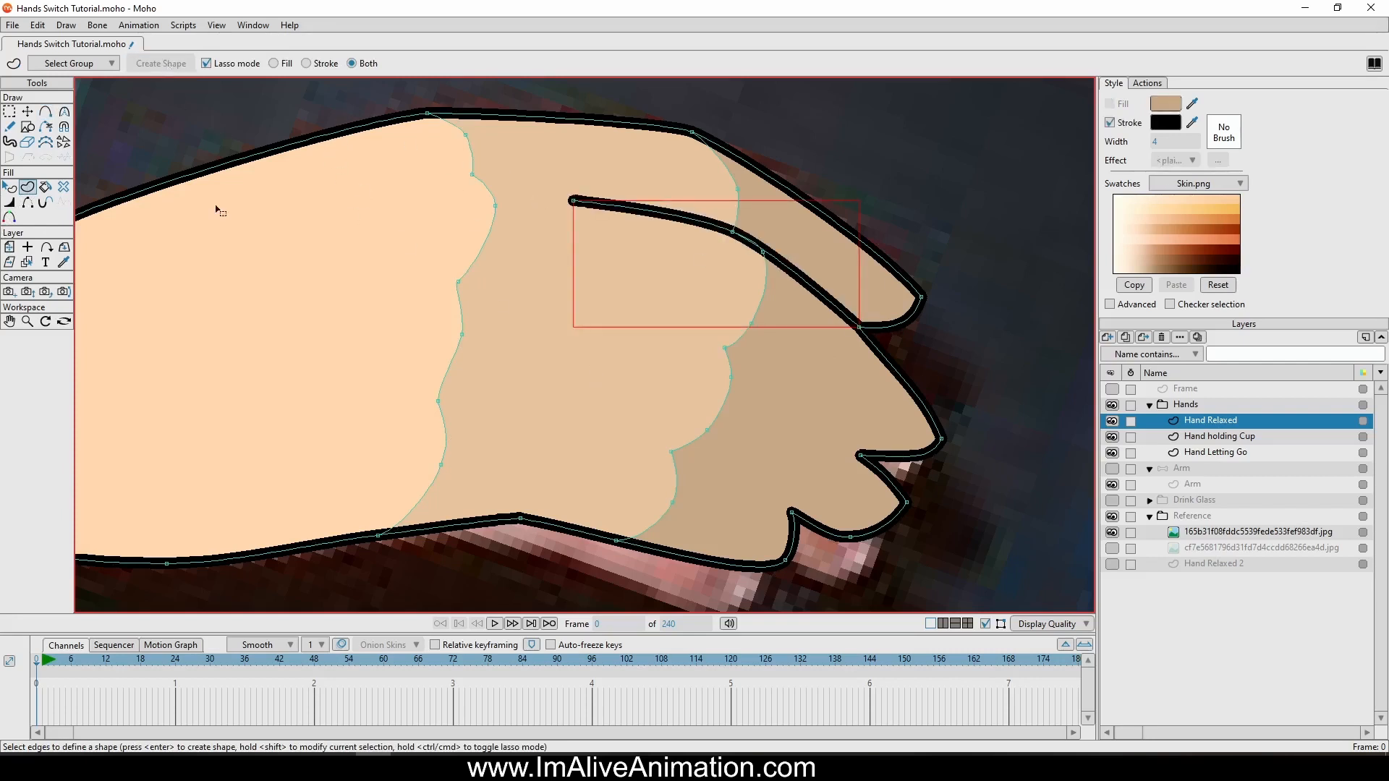
Taper the new finger line's stroke to a thin tip at its inner end.
{"action": "left_click", "coordinate": [9, 203]}
{"action": "left_click_drag", "start_coordinate": [583, 208], "coordinate": [561, 205]}
{"action": "left_click_drag", "start_coordinate": [707, 243], "coordinate": [704, 243]}
Move the finger-joint line's points near the uppermost finger gap so they line up with the new finger line.
{"action": "left_click", "coordinate": [31, 113]}
{"action": "scroll", "coordinate": [714, 251], "scroll_direction": "up", "scroll_amount": 4}
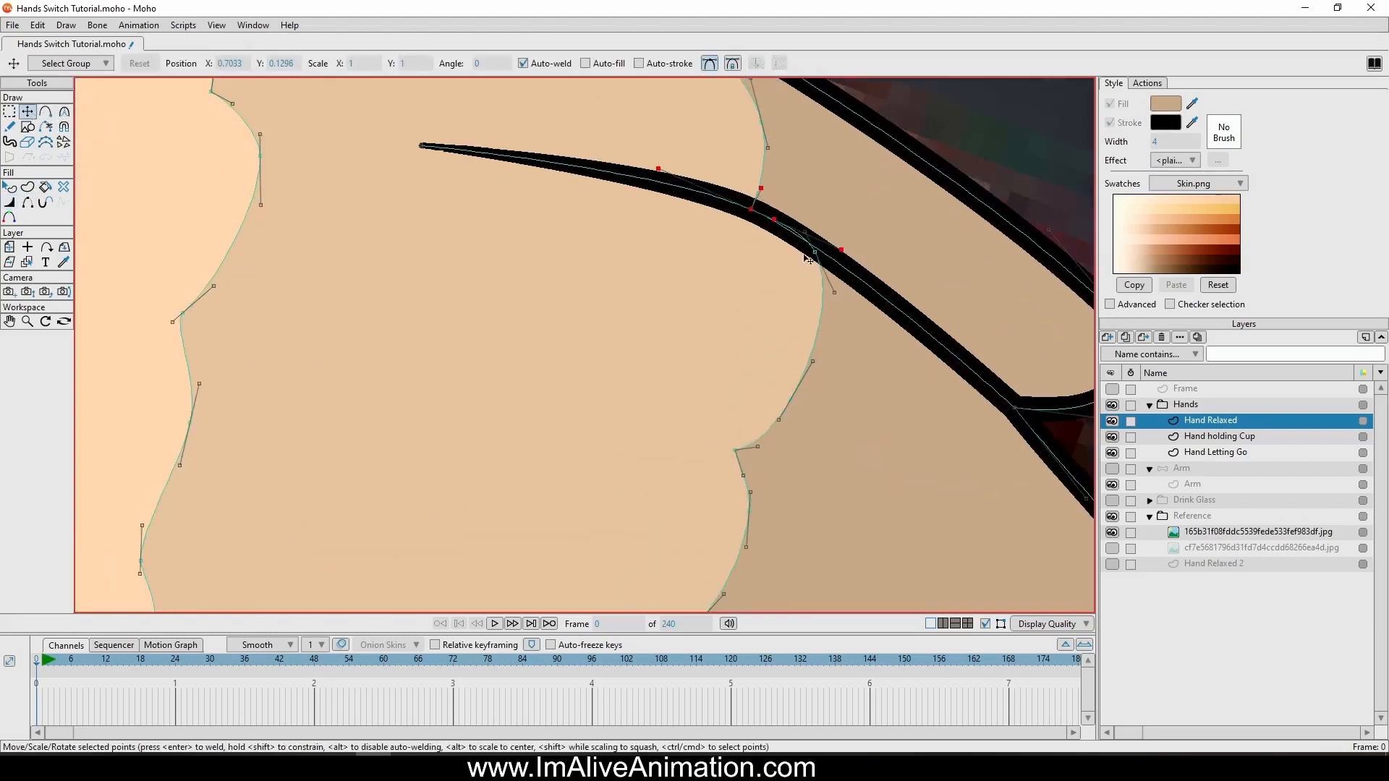
{"action": "mouse_move", "coordinate": [816, 254]}
{"action": "left_mouse_down"}
{"action": "mouse_move", "coordinate": [816, 269]}
{"action": "mouse_move", "coordinate": [805, 246]}
{"action": "left_mouse_up"}
{"action": "left_click_drag", "start_coordinate": [785, 455], "coordinate": [772, 313]}
{"action": "scroll", "coordinate": [772, 312], "scroll_direction": "down", "scroll_amount": 4}
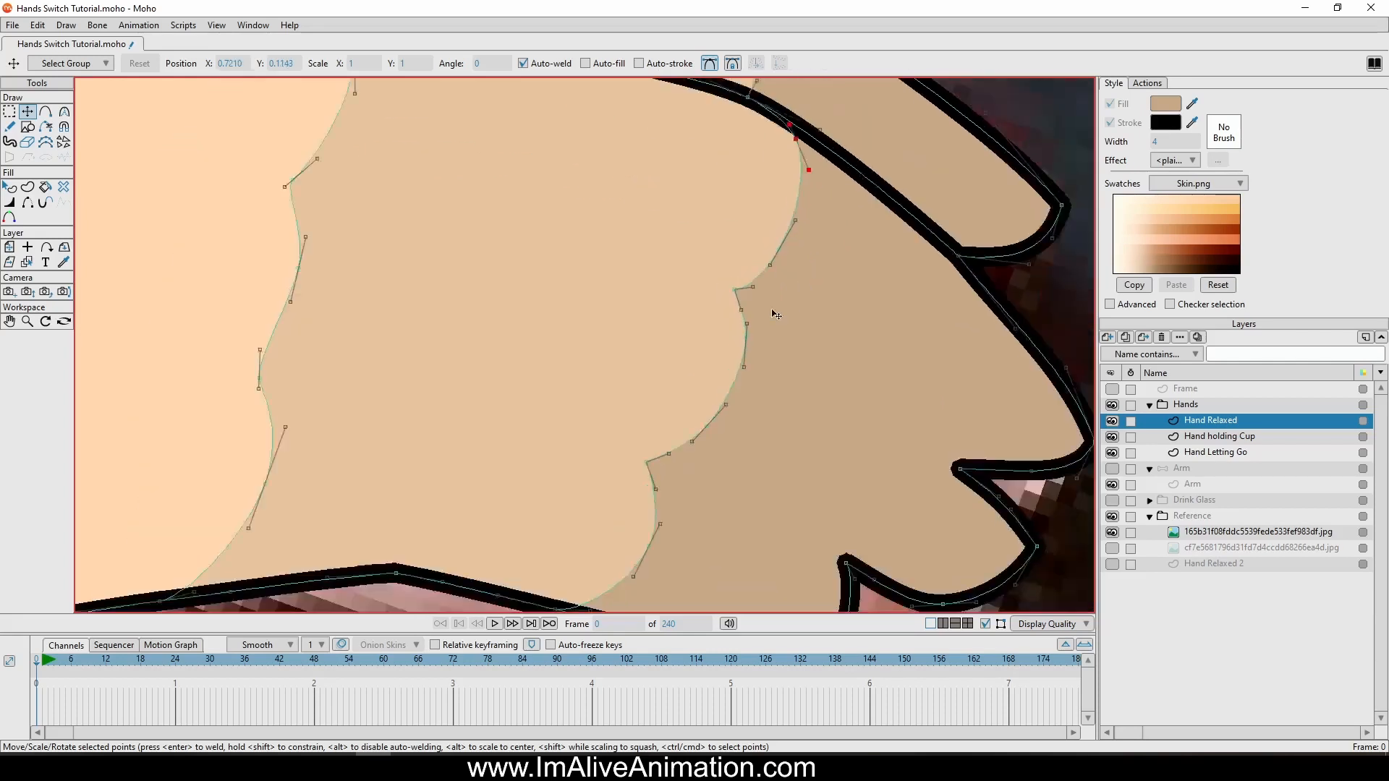
Draw two more curved finger lines from the two lower finger notches through the joint line onto the middle section.
{"action": "left_click", "coordinate": [46, 112]}
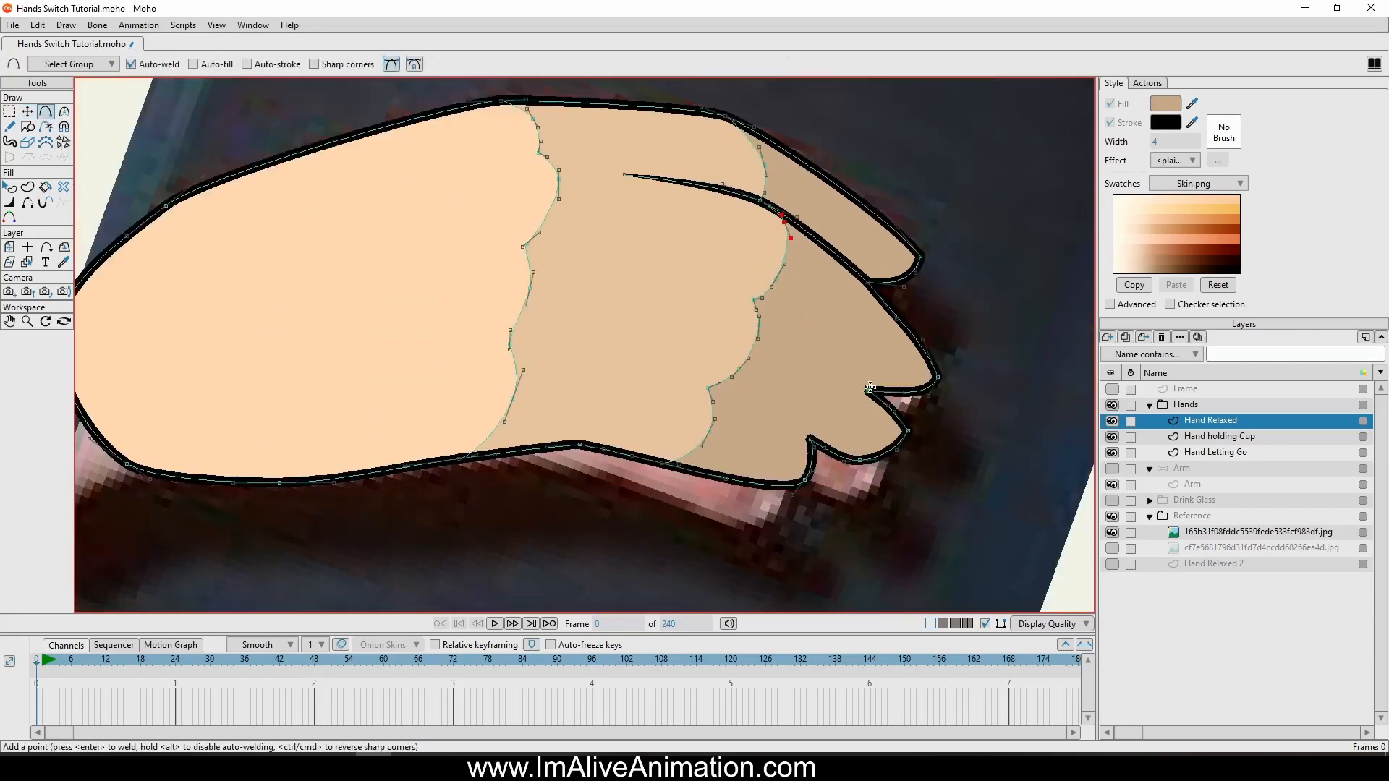
{"action": "left_click_drag", "start_coordinate": [867, 391], "coordinate": [626, 272]}
{"action": "left_click_drag", "start_coordinate": [810, 439], "coordinate": [605, 364]}
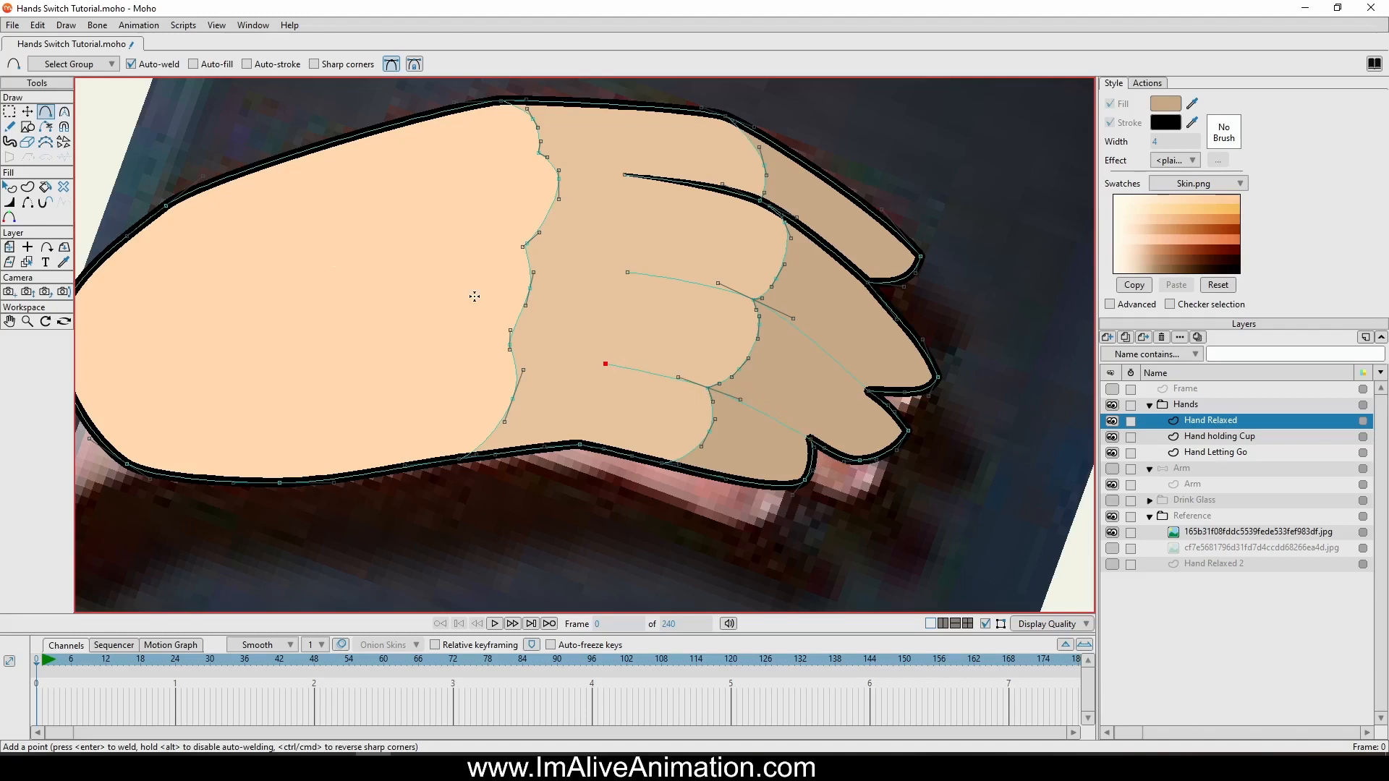
Select the upper of the two unstroked finger lines and create a shape from it.
{"action": "left_click", "coordinate": [27, 187]}
{"action": "left_click", "coordinate": [811, 339]}
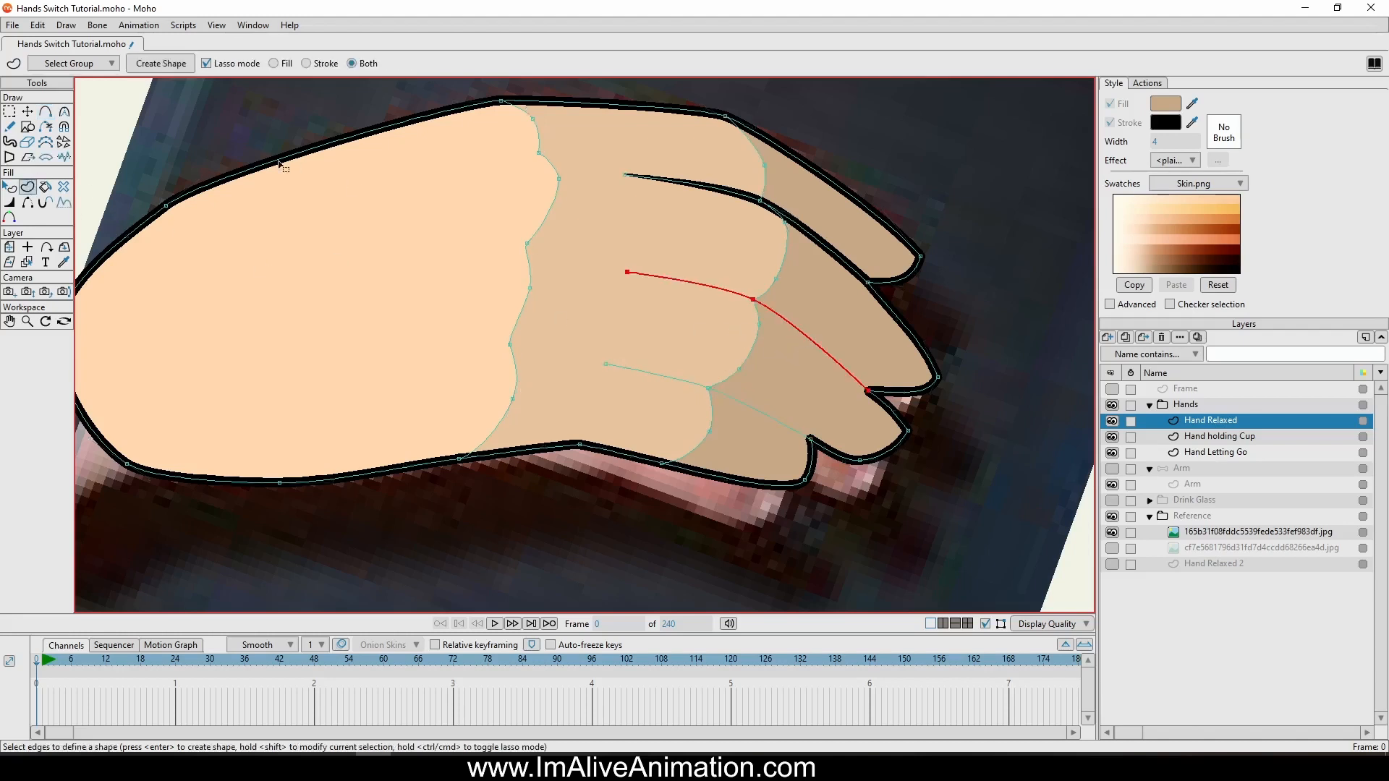
{"action": "left_click", "coordinate": [186, 67]}
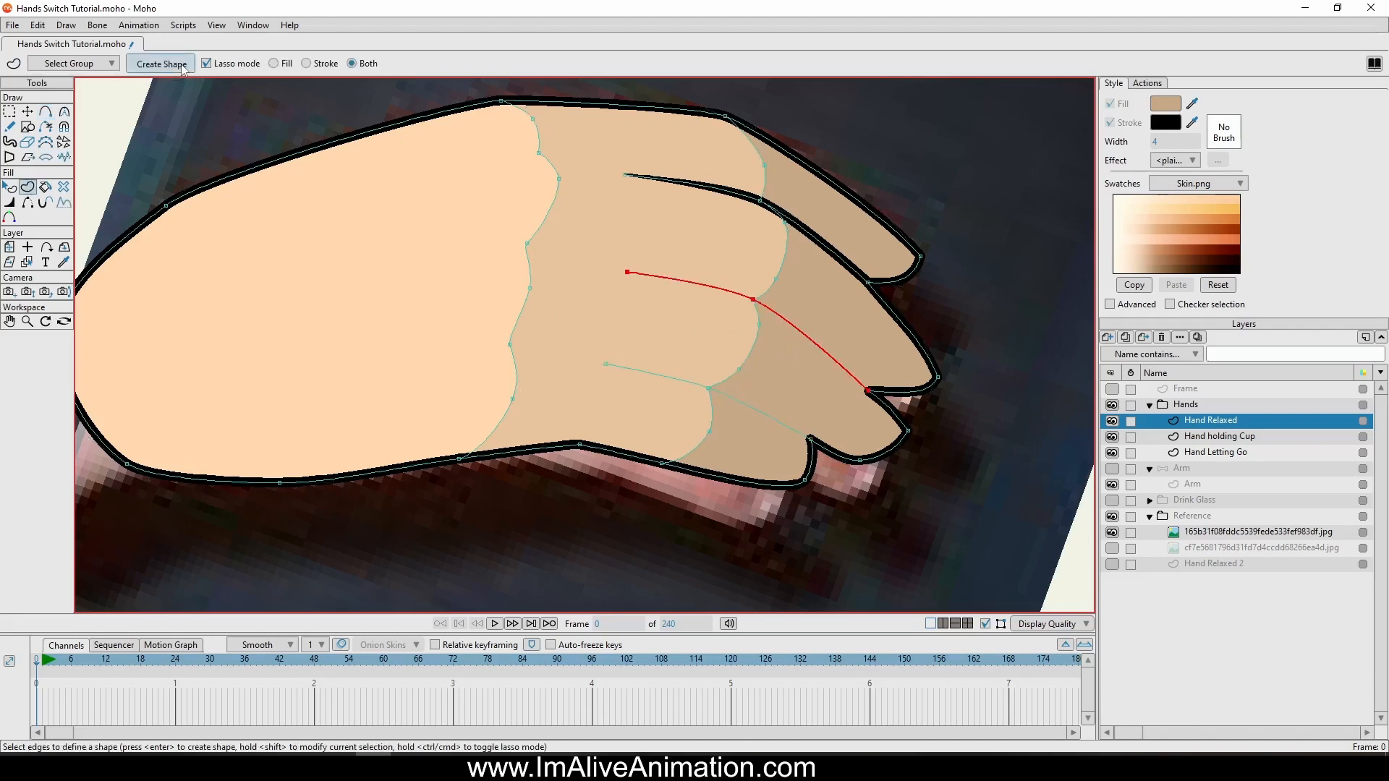
Create a shape from the lowest finger line and taper the inner ends of the two lower finger lines to thin tips.
{"action": "left_click", "coordinate": [729, 400]}
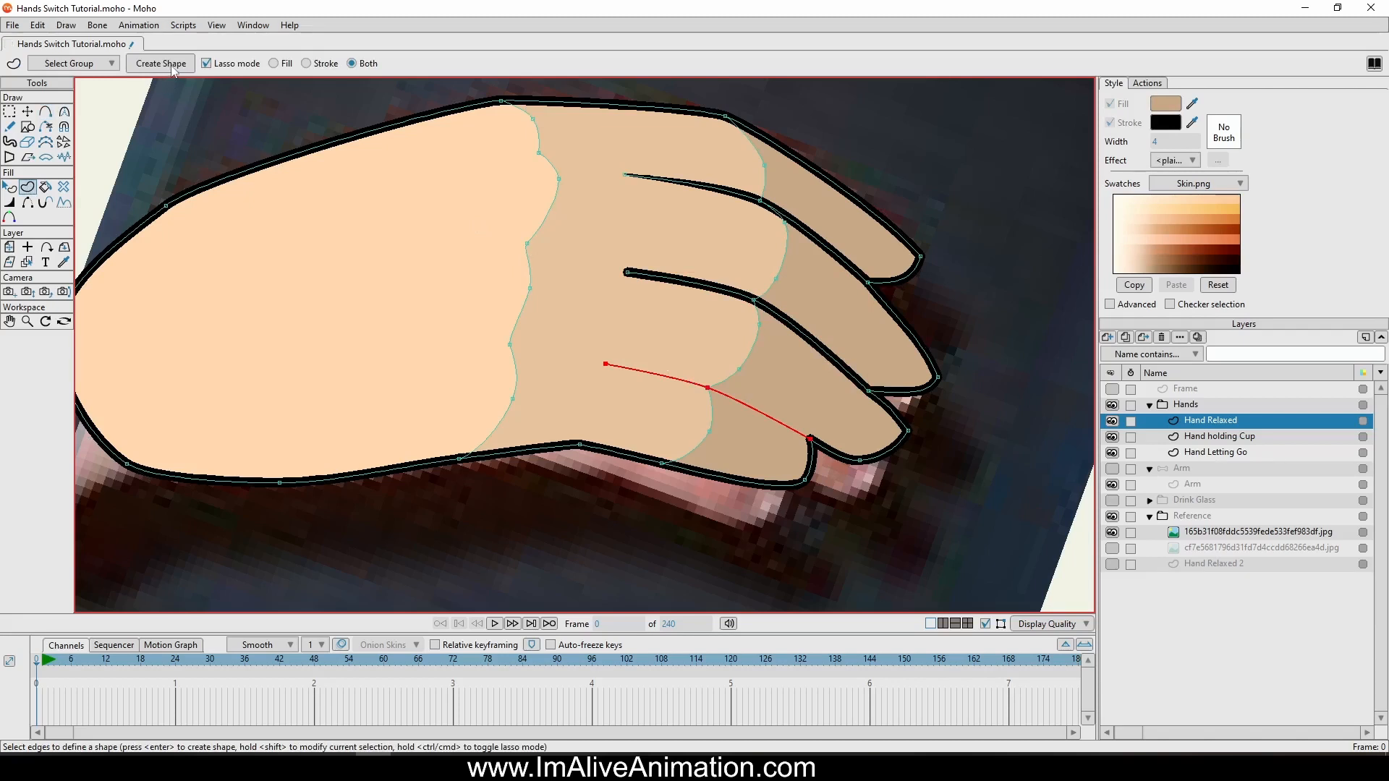
{"action": "left_click", "coordinate": [173, 69]}
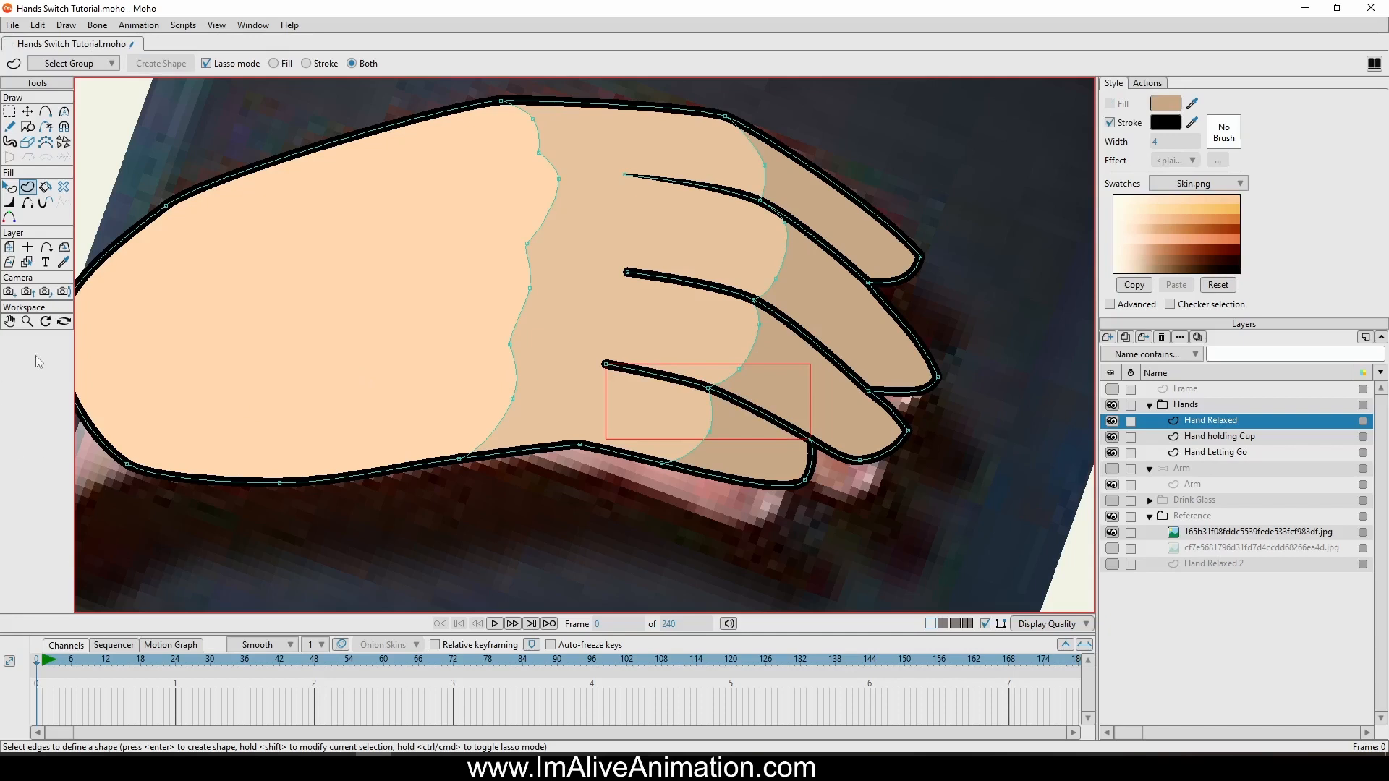
{"action": "left_click", "coordinate": [10, 203]}
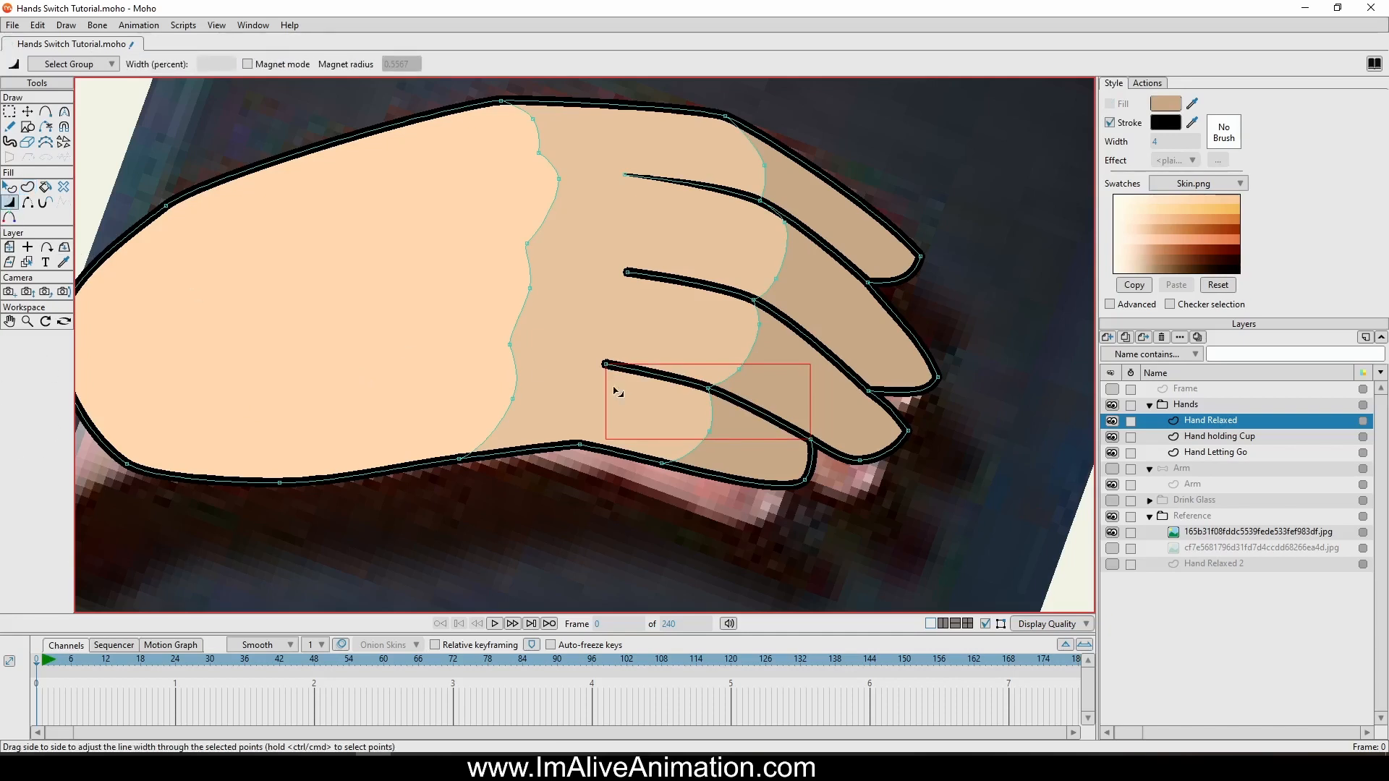
{"action": "left_click_drag", "start_coordinate": [606, 364], "coordinate": [588, 362]}
{"action": "left_click_drag", "start_coordinate": [640, 261], "coordinate": [619, 261]}
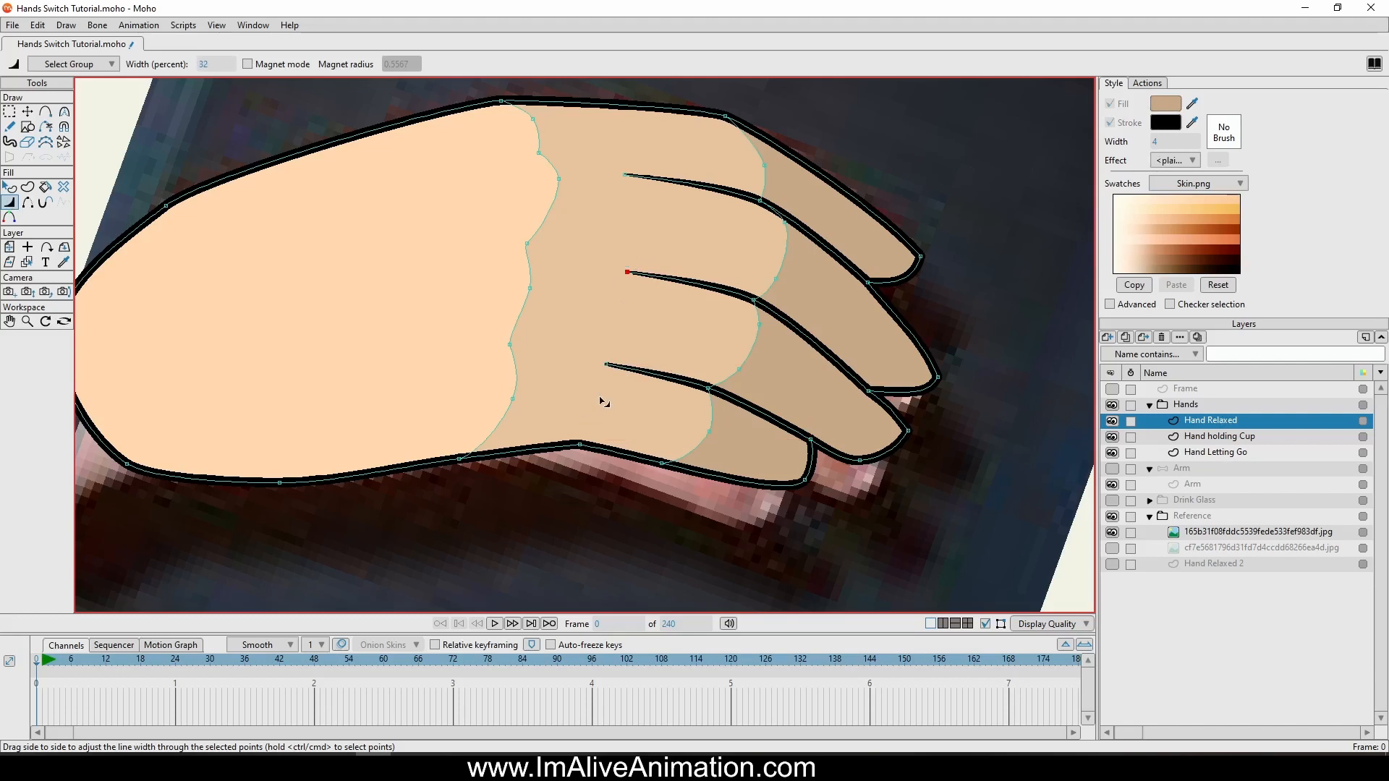
Move the inner end points of two finger lines, extending the middle line toward the palm and shortening the uppermost line.
{"action": "left_click", "coordinate": [27, 112]}
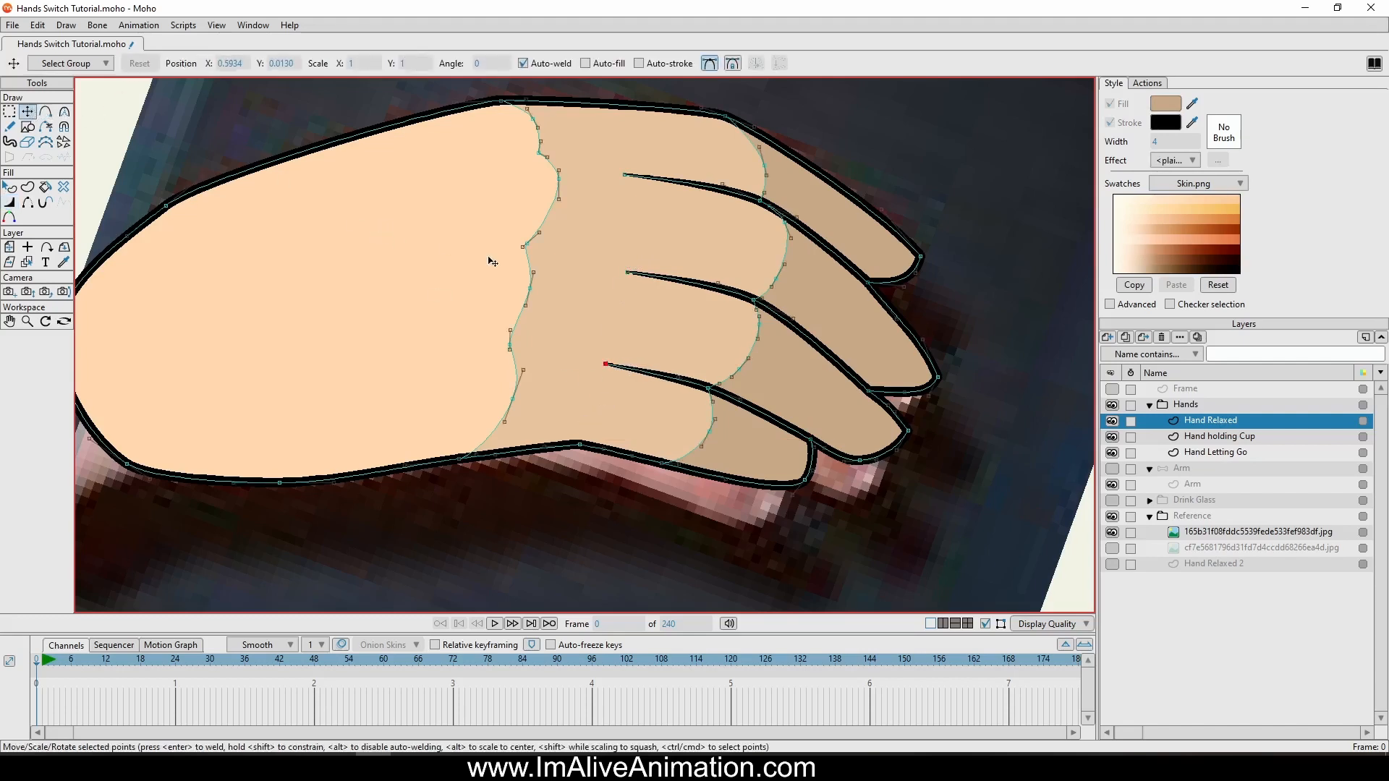
{"action": "left_click_drag", "start_coordinate": [631, 273], "coordinate": [615, 268]}
{"action": "left_click_drag", "start_coordinate": [628, 175], "coordinate": [658, 178]}
{"action": "scroll", "coordinate": [832, 307], "scroll_direction": "down", "scroll_amount": 3}
{"action": "scroll", "coordinate": [833, 307], "scroll_direction": "up", "scroll_amount": 2}
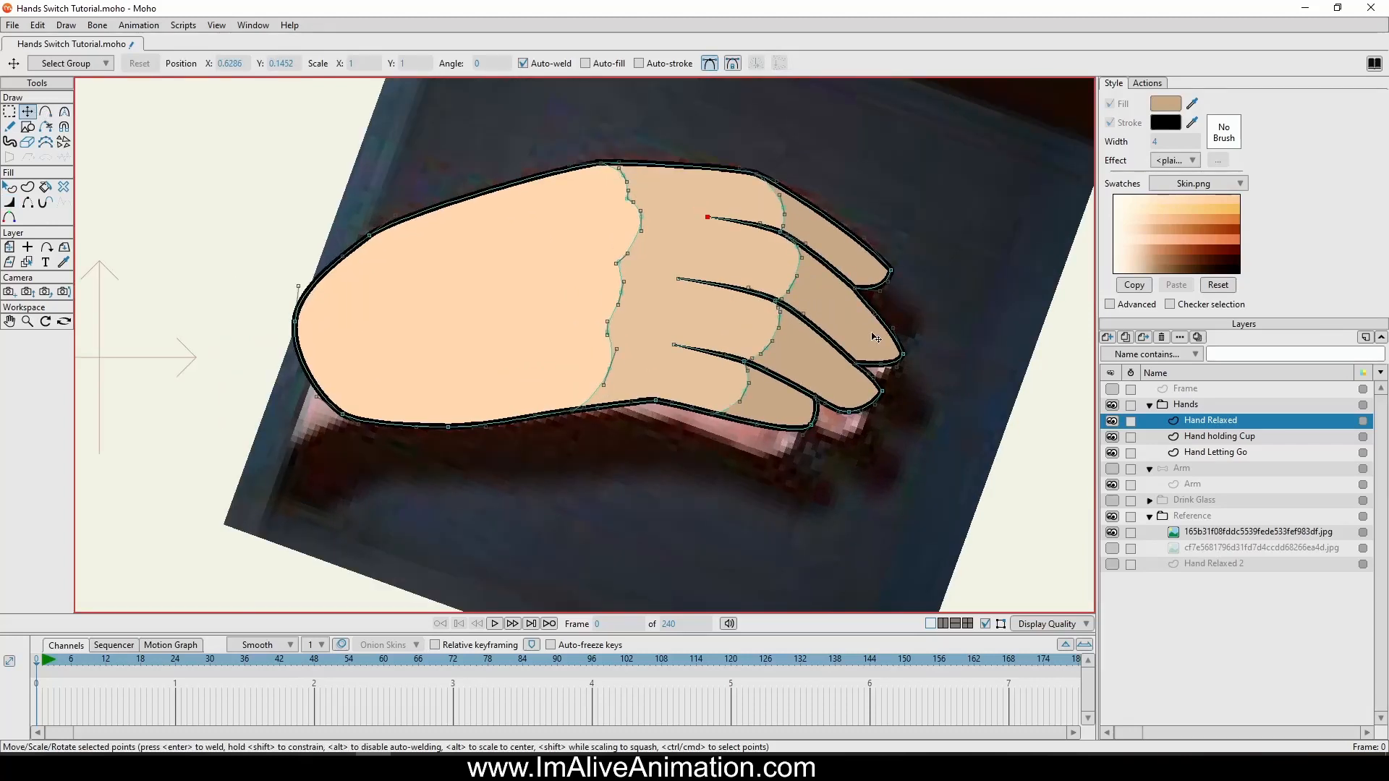
Move the uppermost finger's points slightly down and hide the 165b31f08fddc5539fede533fef983df.jpg reference photo.
{"action": "key", "text": "g"}
{"action": "mouse_move", "coordinate": [698, 150]}
{"action": "left_mouse_down"}
{"action": "mouse_move", "coordinate": [720, 254]}
{"action": "mouse_move", "coordinate": [804, 298]}
{"action": "mouse_move", "coordinate": [878, 312]}
{"action": "mouse_move", "coordinate": [879, 197]}
{"action": "mouse_move", "coordinate": [773, 158]}
{"action": "mouse_move", "coordinate": [780, 131]}
{"action": "left_mouse_up"}
{"action": "left_click", "coordinate": [27, 112]}
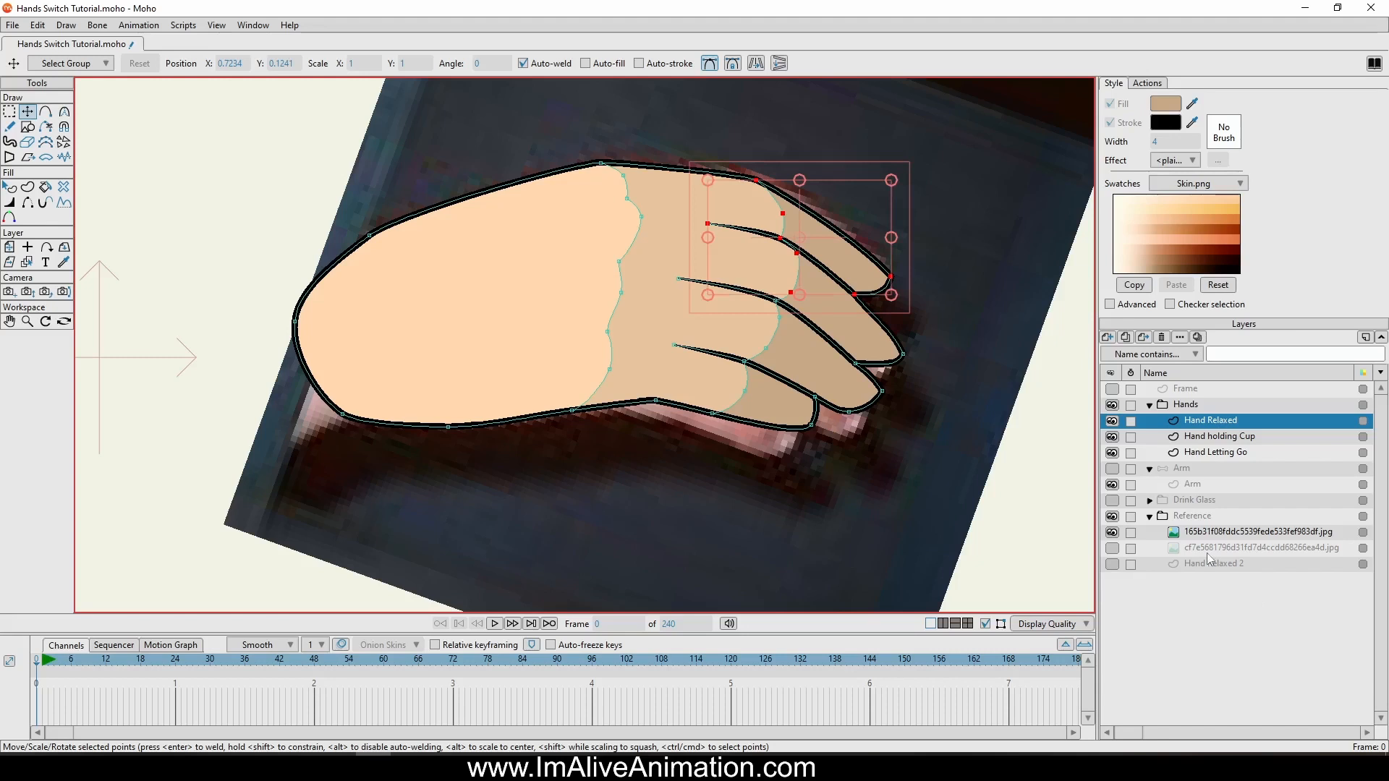
{"action": "left_click", "coordinate": [1112, 532]}
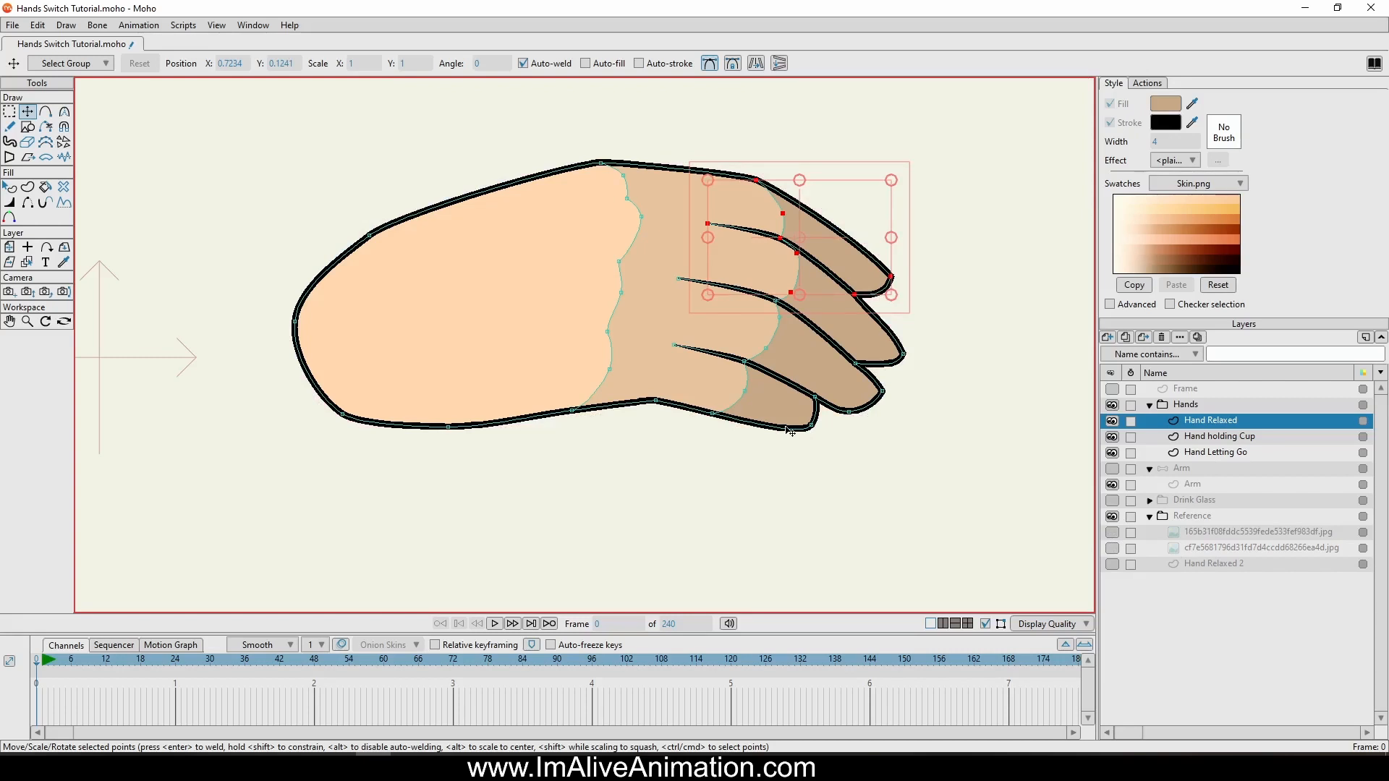
Copy the entire relaxed hand drawing into the Hand holding Cup layer and hide the Hand Relaxed layer.
{"action": "scroll", "coordinate": [960, 468], "scroll_direction": "down", "scroll_amount": 3}
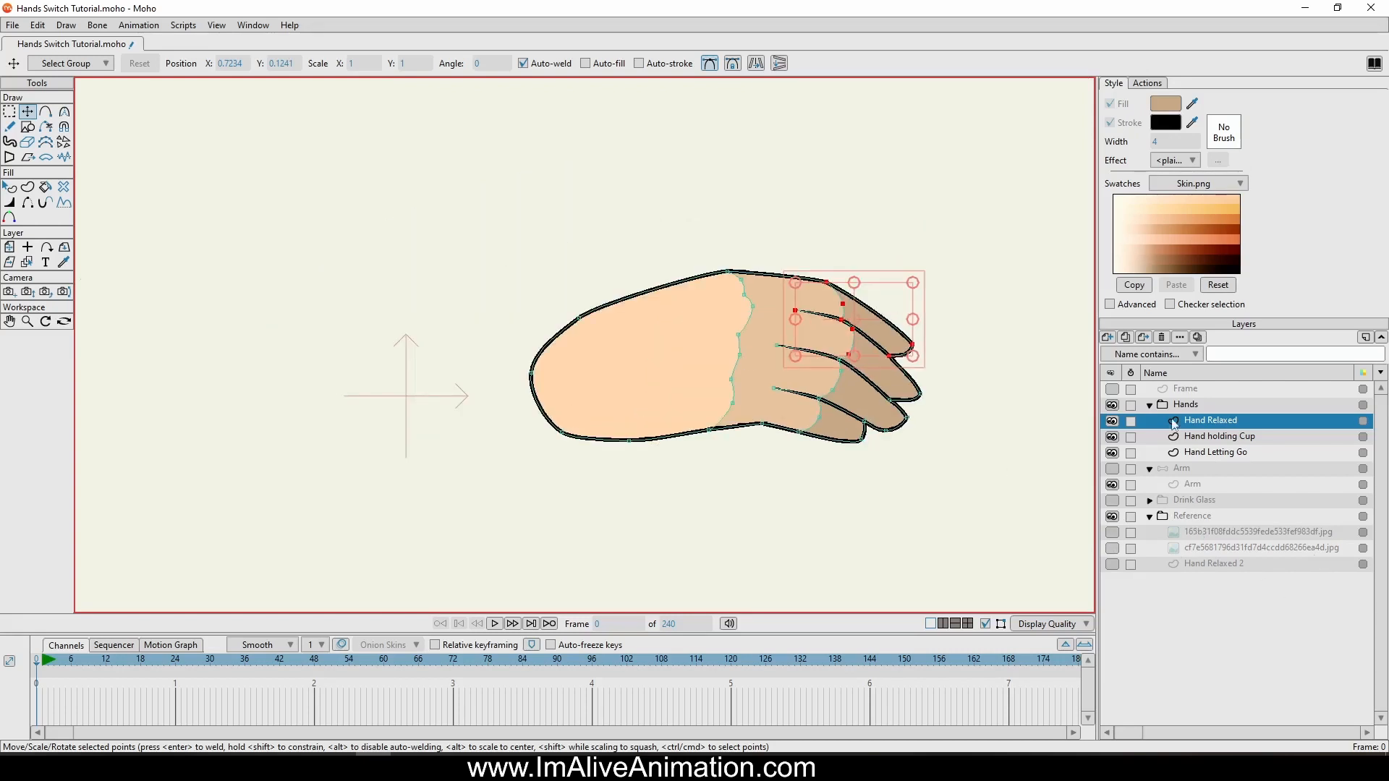
{"action": "key", "text": "ctrl+a"}
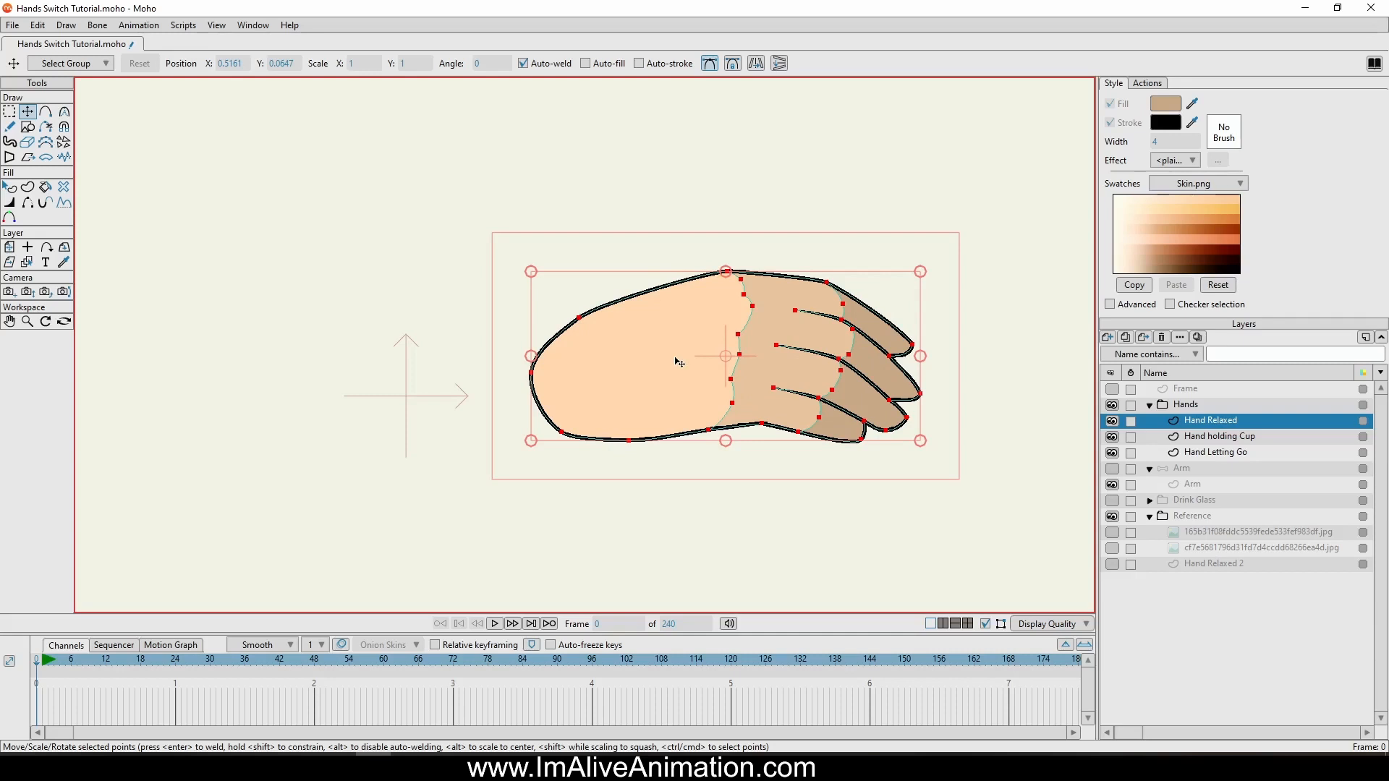
{"action": "left_click", "coordinate": [1254, 439]}
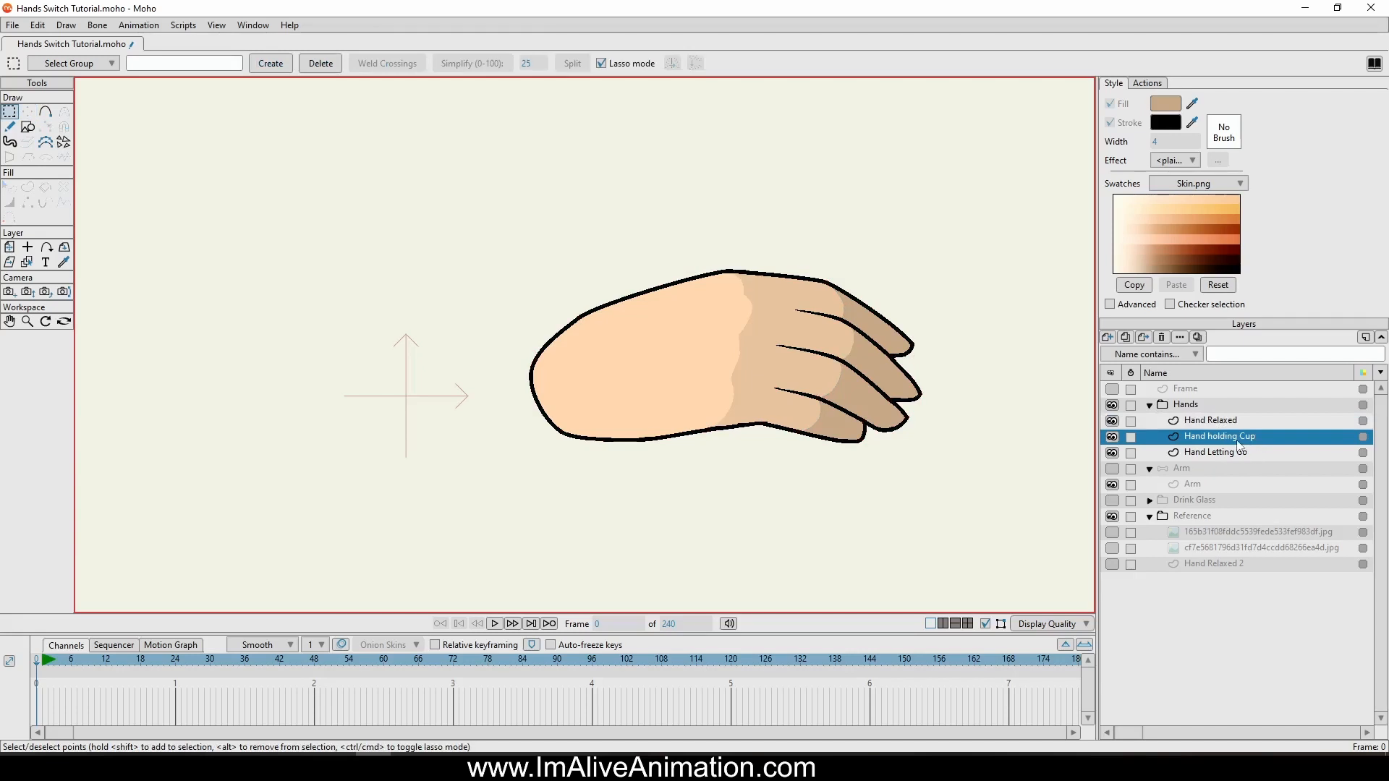
{"action": "key", "text": "ctrl+a"}
{"action": "key", "text": "t"}
{"action": "left_click", "coordinate": [1111, 421]}
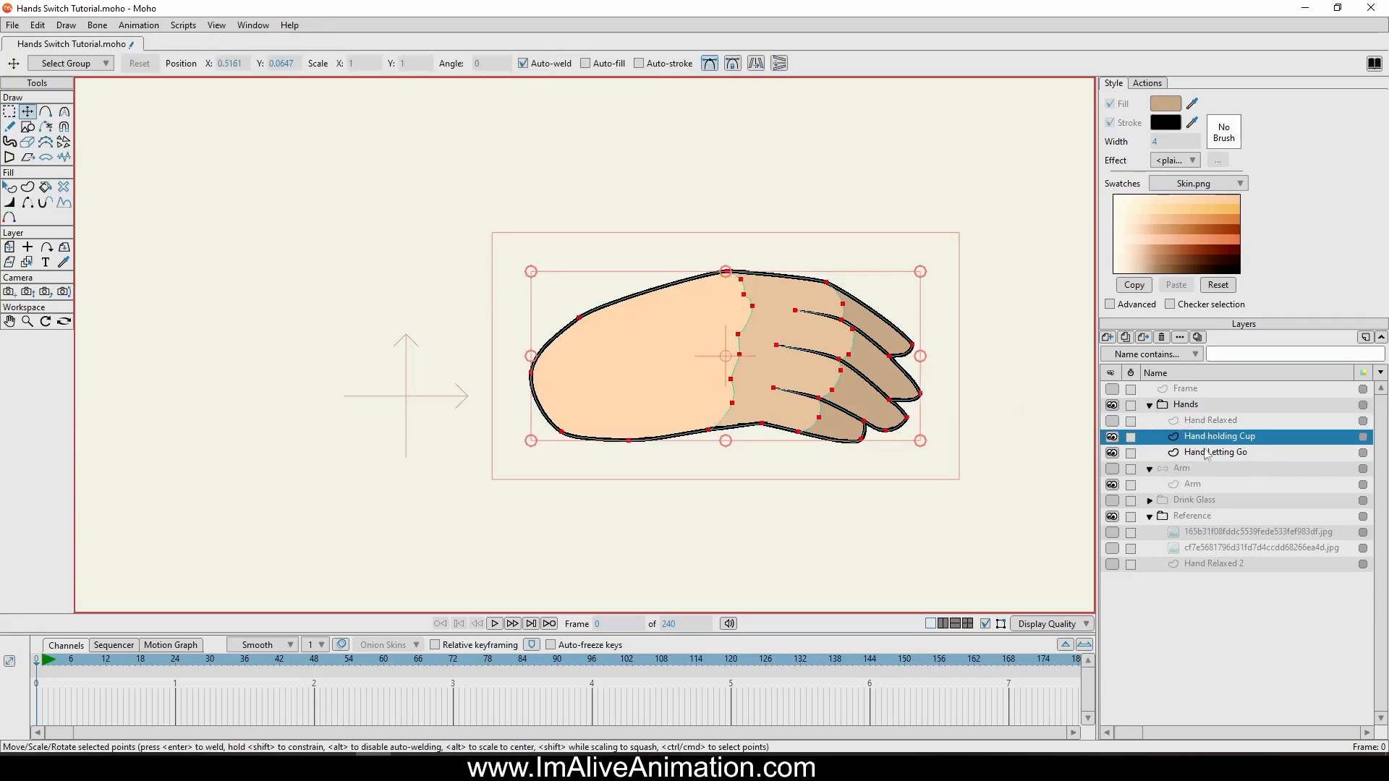
Nudge the copied hand slightly toward the lower left and squeeze its palm section horizontally from the wrist side.
{"action": "mouse_move", "coordinate": [658, 226]}
{"action": "left_mouse_down"}
{"action": "mouse_move", "coordinate": [635, 239]}
{"action": "mouse_move", "coordinate": [645, 232]}
{"action": "left_mouse_up"}
{"action": "left_click", "coordinate": [10, 112]}
{"action": "mouse_move", "coordinate": [975, 238]}
{"action": "left_mouse_down"}
{"action": "mouse_move", "coordinate": [724, 224]}
{"action": "mouse_move", "coordinate": [620, 307]}
{"action": "left_mouse_up"}
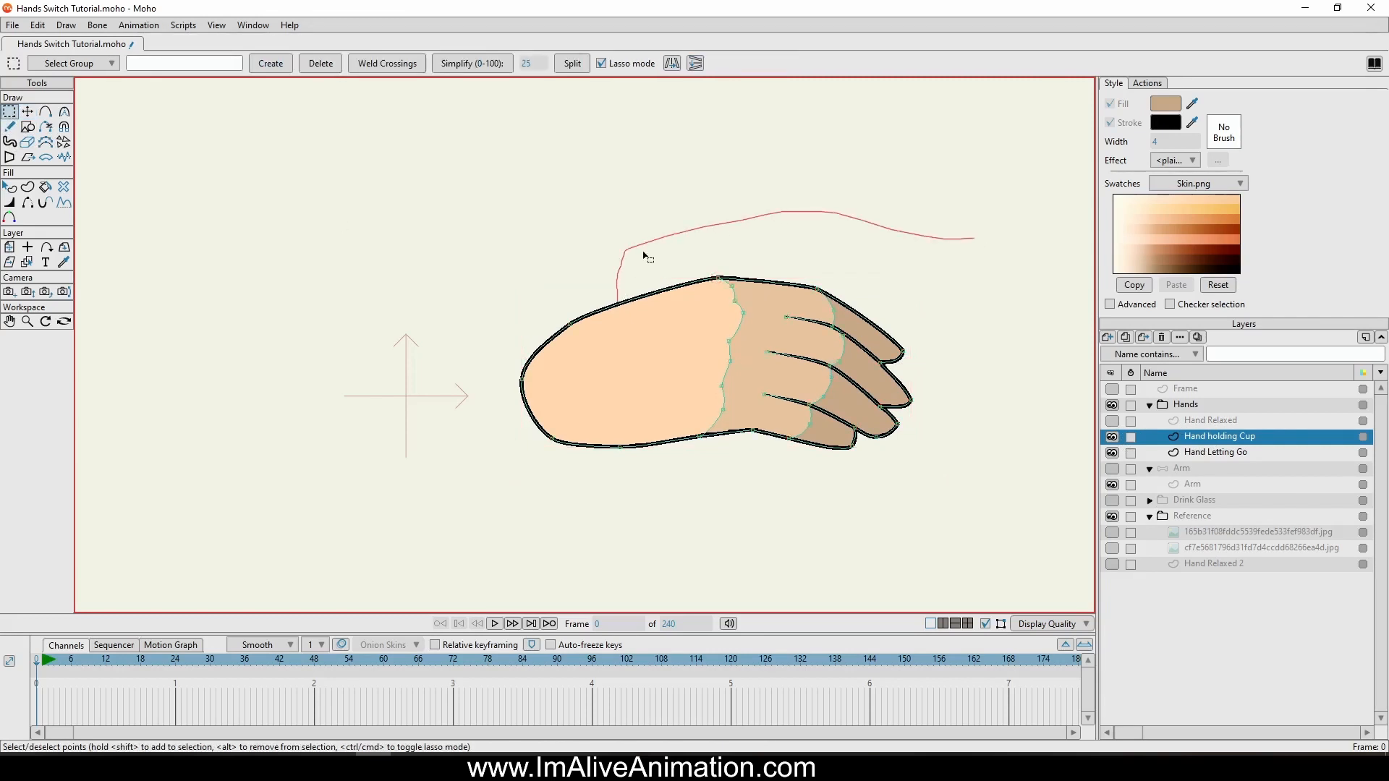
{"action": "mouse_move", "coordinate": [646, 243]}
{"action": "left_mouse_down"}
{"action": "mouse_move", "coordinate": [744, 285]}
{"action": "mouse_move", "coordinate": [722, 455]}
{"action": "mouse_move", "coordinate": [737, 211]}
{"action": "mouse_move", "coordinate": [441, 204]}
{"action": "left_mouse_up"}
{"action": "key", "text": "t"}
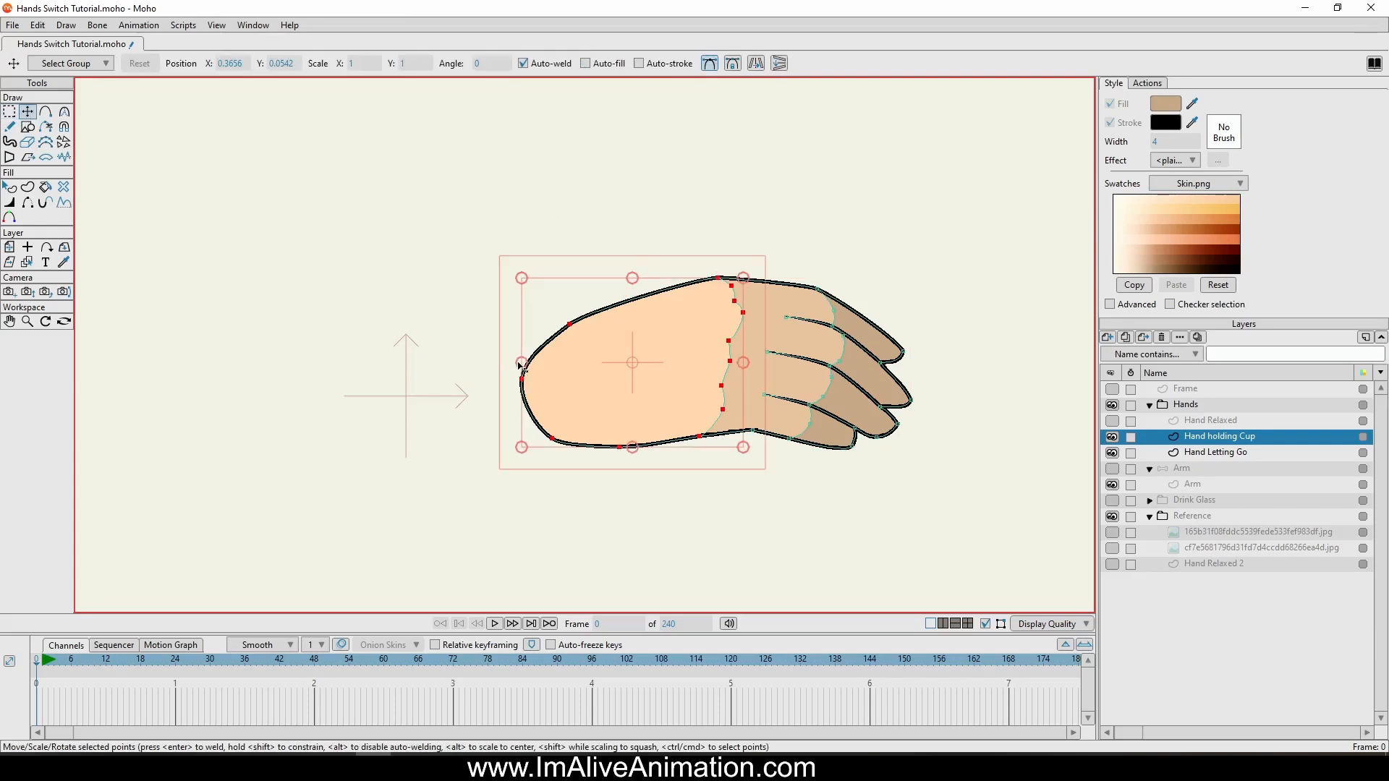
{"action": "left_click_drag", "start_coordinate": [522, 366], "coordinate": [595, 358]}
{"action": "left_click_drag", "start_coordinate": [836, 267], "coordinate": [822, 259]}
{"action": "key", "text": "ctrl+z"}
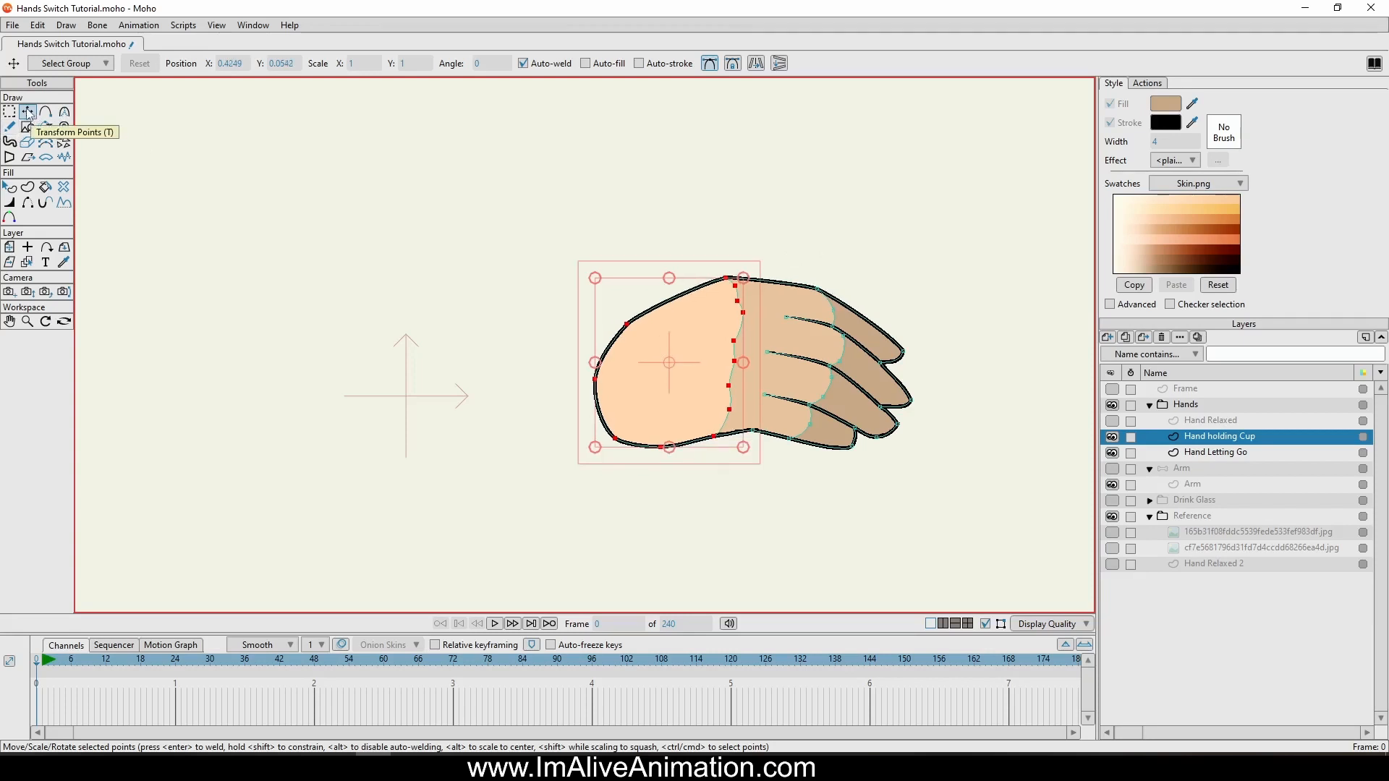
Select the points of all fingertips and finger notches and move them toward the palm to shorten the fingers.
{"action": "left_click", "coordinate": [9, 112]}
{"action": "mouse_move", "coordinate": [887, 204]}
{"action": "left_mouse_down"}
{"action": "mouse_move", "coordinate": [804, 250]}
{"action": "mouse_move", "coordinate": [851, 280]}
{"action": "mouse_move", "coordinate": [842, 401]}
{"action": "mouse_move", "coordinate": [815, 486]}
{"action": "mouse_move", "coordinate": [951, 249]}
{"action": "mouse_move", "coordinate": [857, 193]}
{"action": "left_mouse_up"}
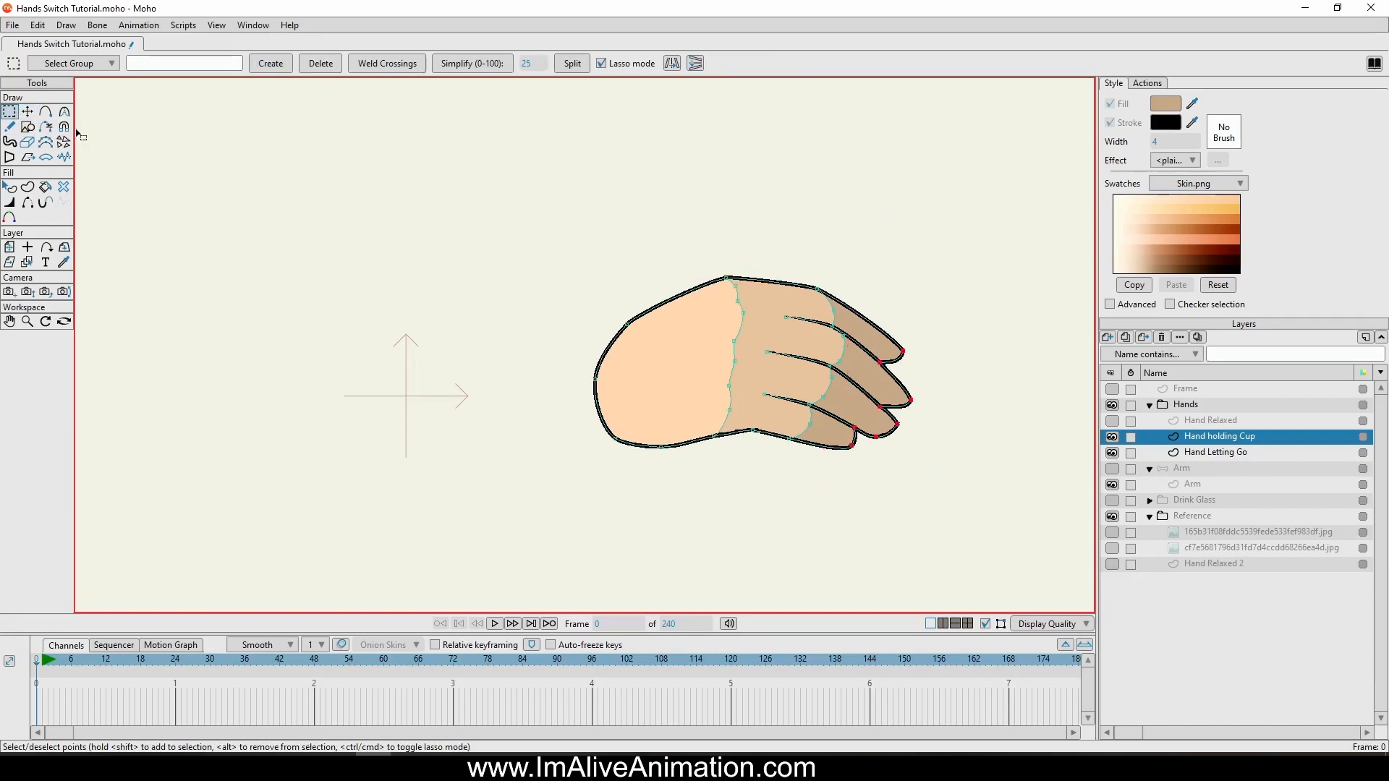
{"action": "left_click", "coordinate": [27, 111]}
{"action": "scroll", "coordinate": [897, 419], "scroll_direction": "up", "scroll_amount": 2}
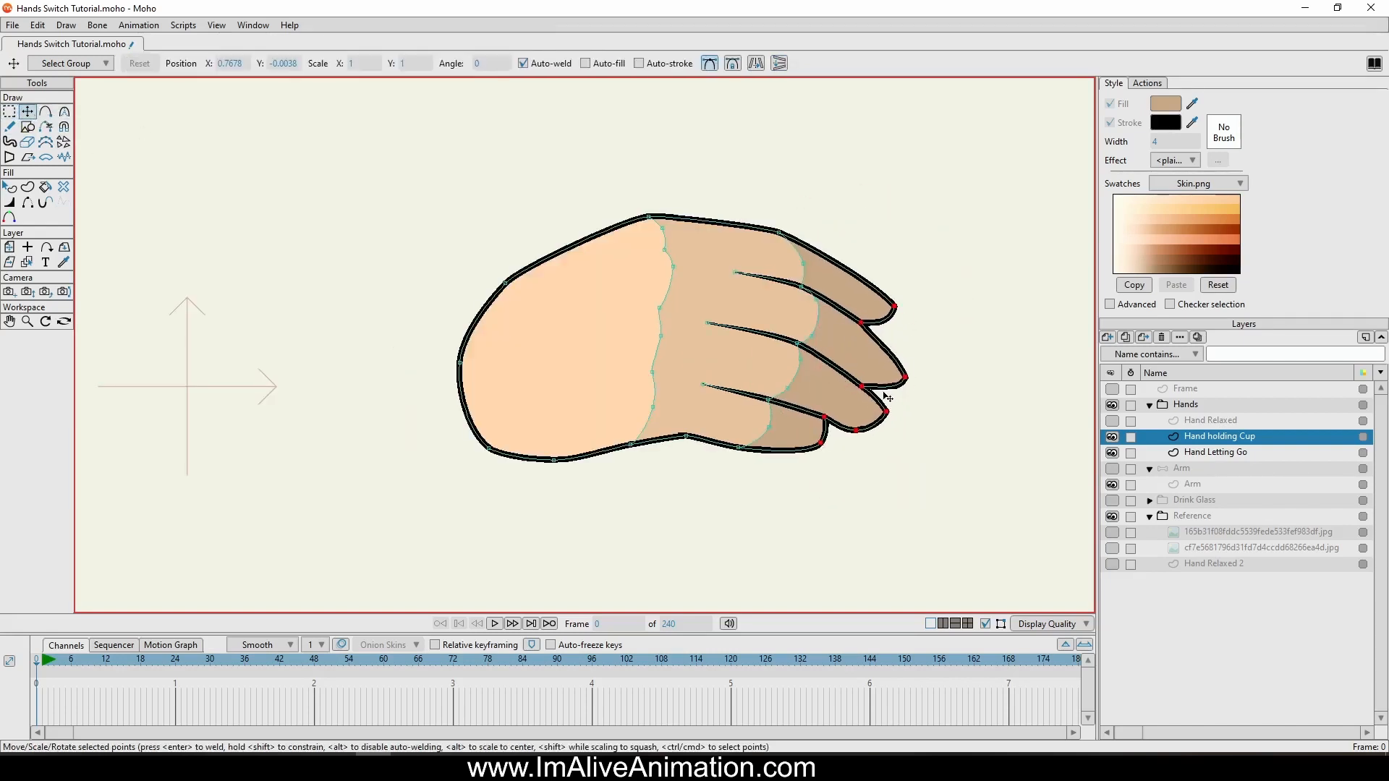
{"action": "mouse_move", "coordinate": [884, 395]}
{"action": "left_mouse_down"}
{"action": "mouse_move", "coordinate": [809, 394]}
{"action": "mouse_move", "coordinate": [820, 411]}
{"action": "mouse_move", "coordinate": [878, 409]}
{"action": "mouse_move", "coordinate": [919, 382]}
{"action": "mouse_move", "coordinate": [904, 379]}
{"action": "left_mouse_up"}
Adjust individual fingertip and notch points on the upper fingers to refine the shortened finger outlines.
{"action": "scroll", "coordinate": [824, 432], "scroll_direction": "up", "scroll_amount": 3}
{"action": "left_click", "coordinate": [816, 392], "text": "ctrl"}
{"action": "left_click_drag", "start_coordinate": [957, 326], "coordinate": [951, 324]}
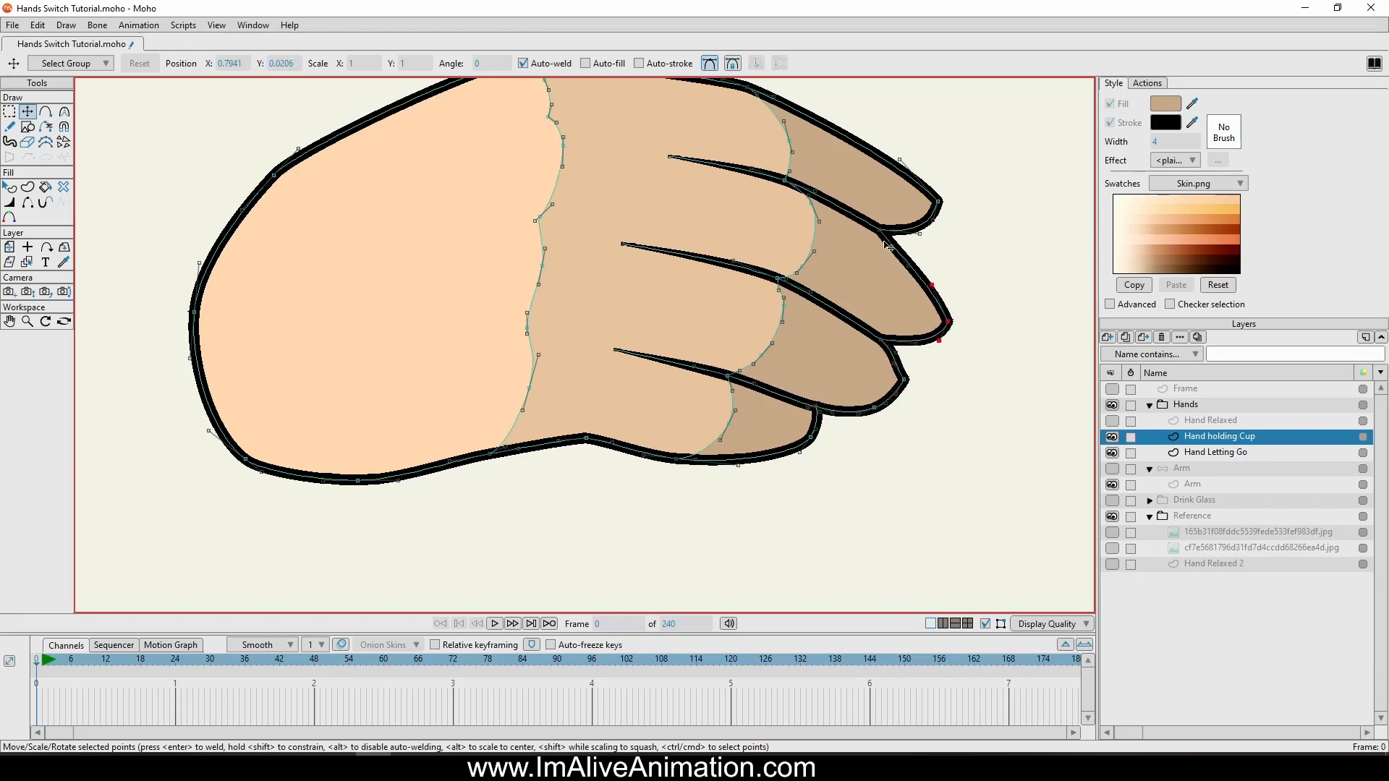
{"action": "left_click_drag", "start_coordinate": [908, 266], "coordinate": [952, 346]}
{"action": "scroll", "coordinate": [981, 407], "scroll_direction": "down", "scroll_amount": 1}
{"action": "scroll", "coordinate": [848, 357], "scroll_direction": "up", "scroll_amount": 1}
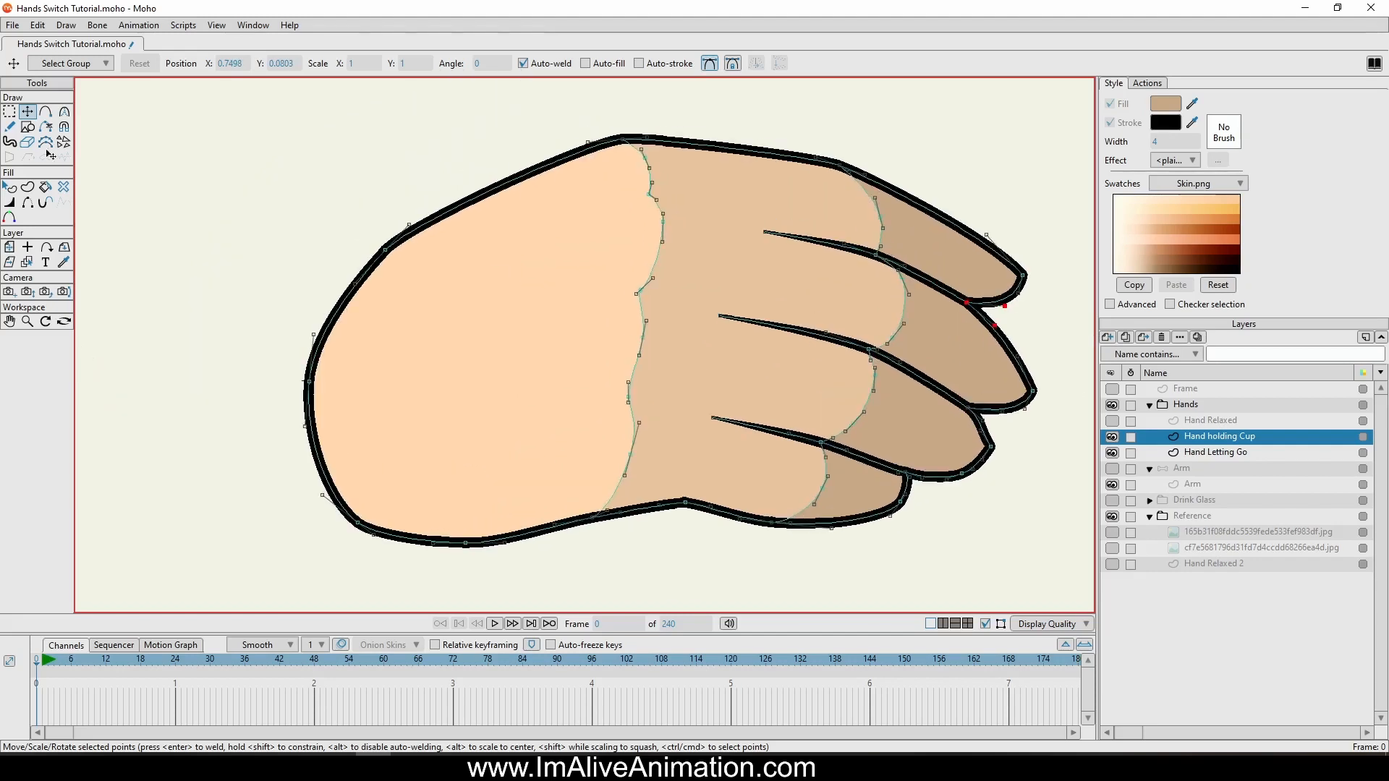
Select the lowest finger's points and move the finger slightly up.
{"action": "left_click", "coordinate": [9, 111]}
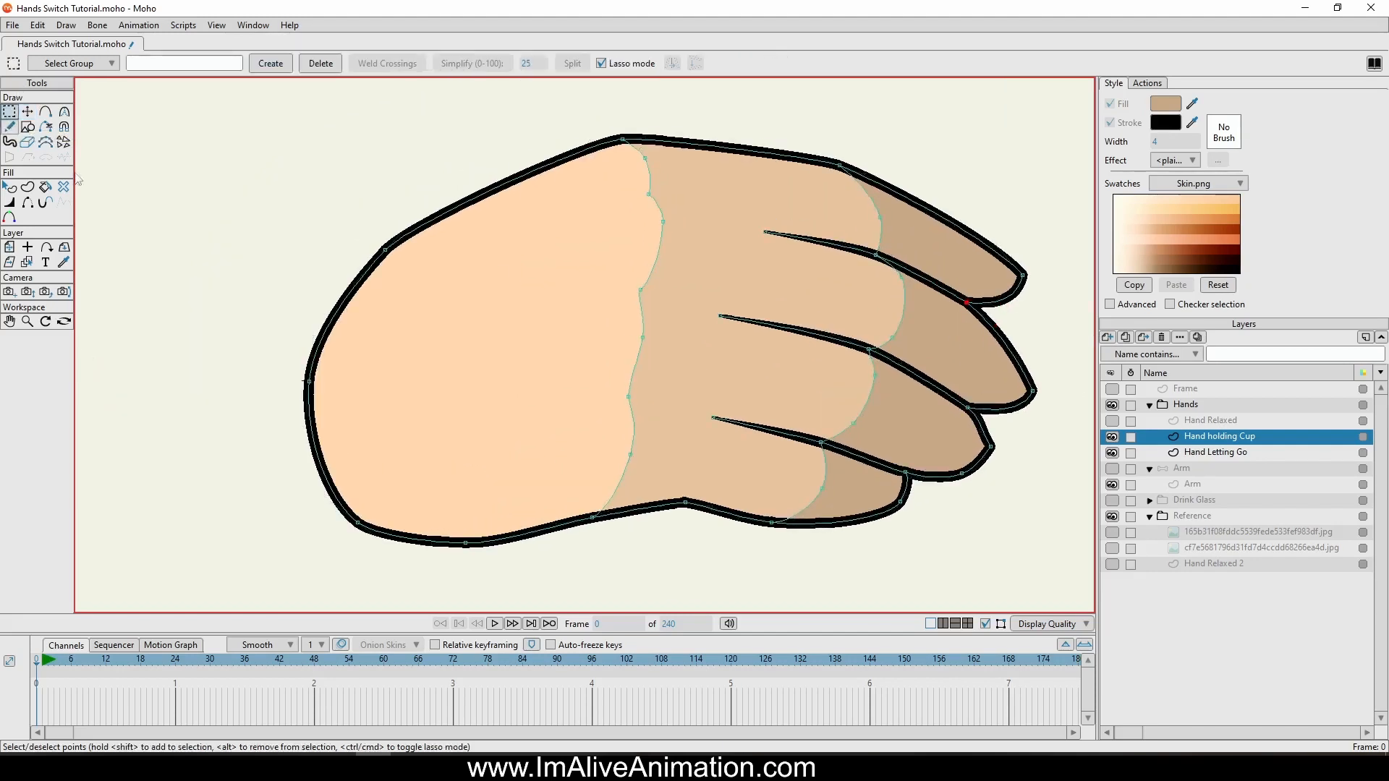
{"action": "left_click_drag", "start_coordinate": [844, 567], "coordinate": [854, 538]}
{"action": "mouse_move", "coordinate": [946, 542]}
{"action": "left_mouse_down"}
{"action": "mouse_move", "coordinate": [915, 476]}
{"action": "mouse_move", "coordinate": [820, 415]}
{"action": "mouse_move", "coordinate": [782, 416]}
{"action": "mouse_move", "coordinate": [688, 464]}
{"action": "mouse_move", "coordinate": [813, 584]}
{"action": "mouse_move", "coordinate": [946, 544]}
{"action": "left_mouse_up"}
{"action": "left_click", "coordinate": [27, 111]}
{"action": "left_click_drag", "start_coordinate": [733, 466], "coordinate": [796, 441]}
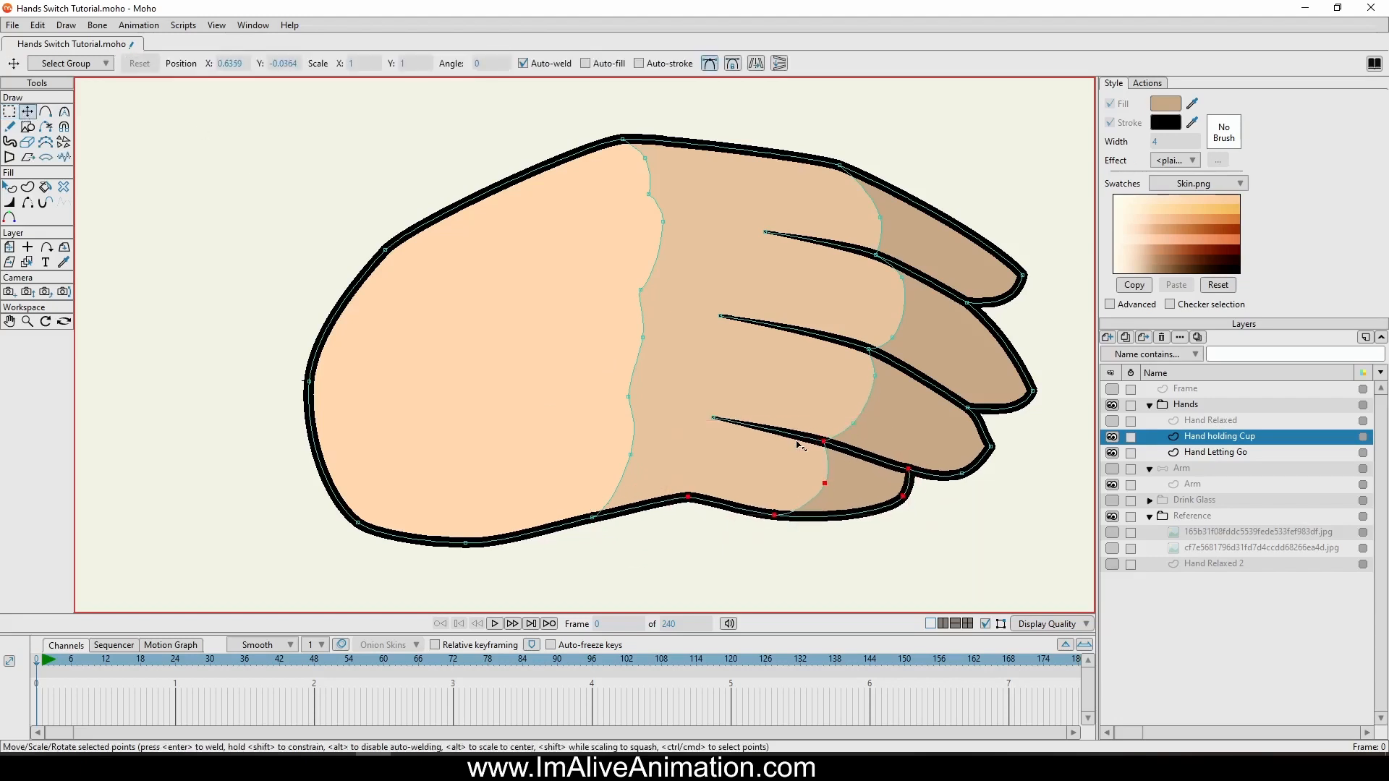
Move the wrist-end outline points toward the fingers to shorten the palm further, and adjust its upper corner point.
{"action": "scroll", "coordinate": [926, 482], "scroll_direction": "down", "scroll_amount": 3}
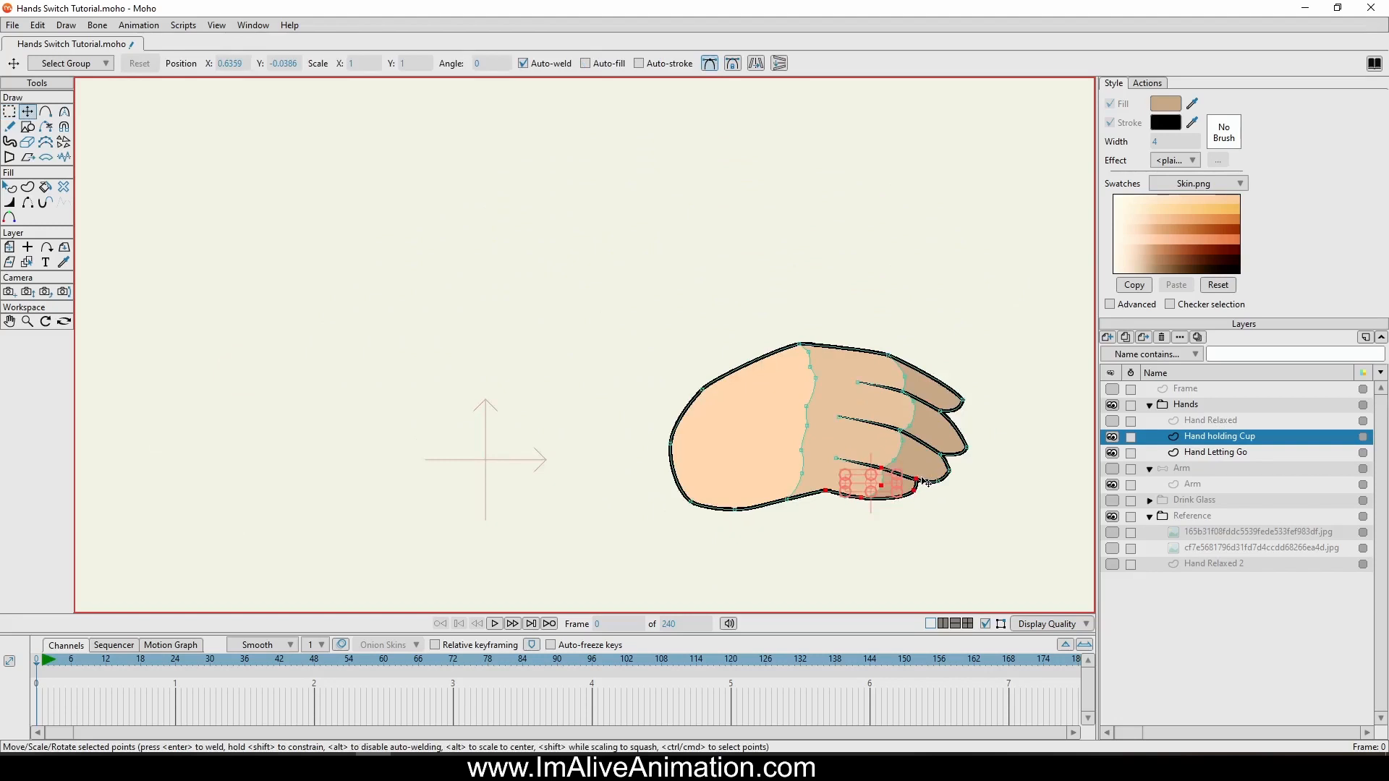
{"action": "left_click", "coordinate": [9, 112]}
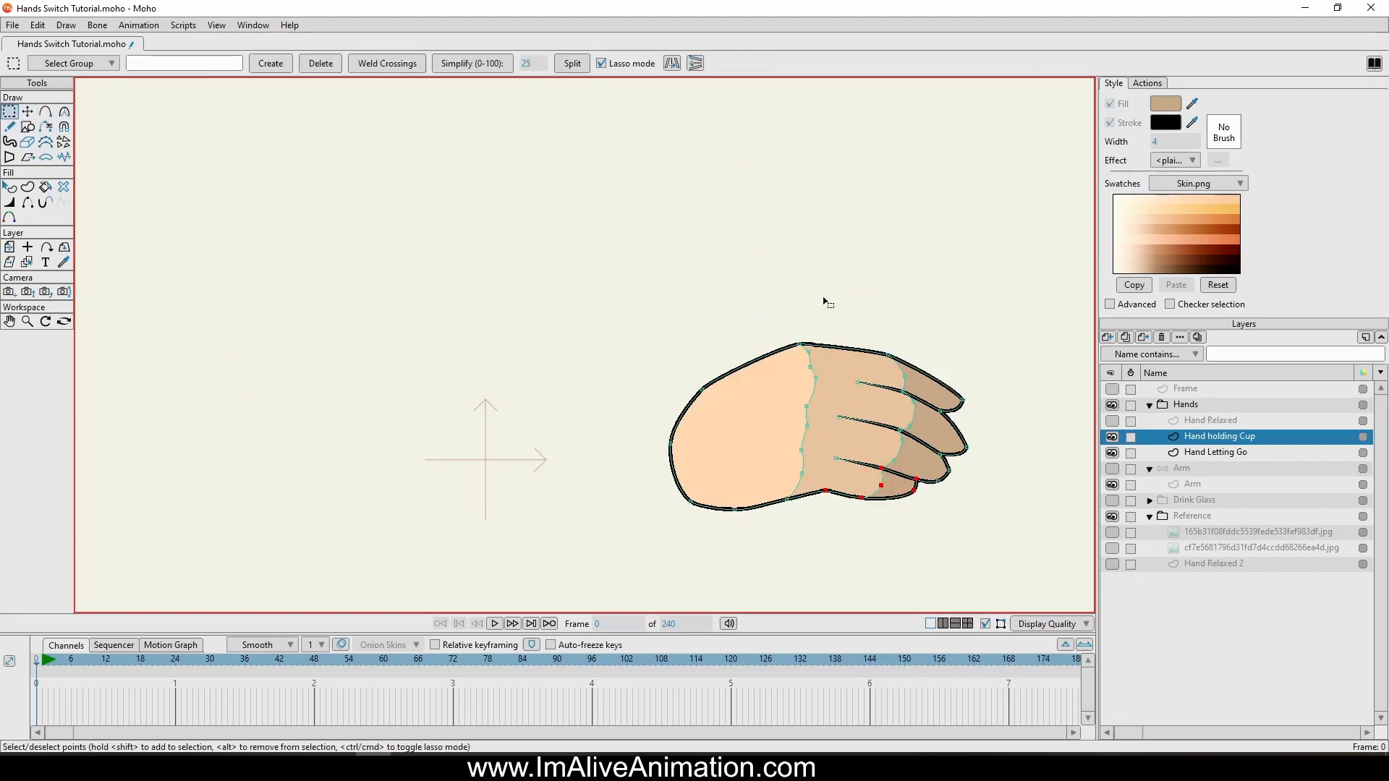
{"action": "mouse_move", "coordinate": [822, 295]}
{"action": "left_mouse_down"}
{"action": "mouse_move", "coordinate": [780, 305]}
{"action": "mouse_move", "coordinate": [742, 554]}
{"action": "mouse_move", "coordinate": [607, 429]}
{"action": "mouse_move", "coordinate": [799, 307]}
{"action": "left_mouse_up"}
{"action": "key", "text": "t"}
{"action": "left_click_drag", "start_coordinate": [696, 463], "coordinate": [732, 457]}
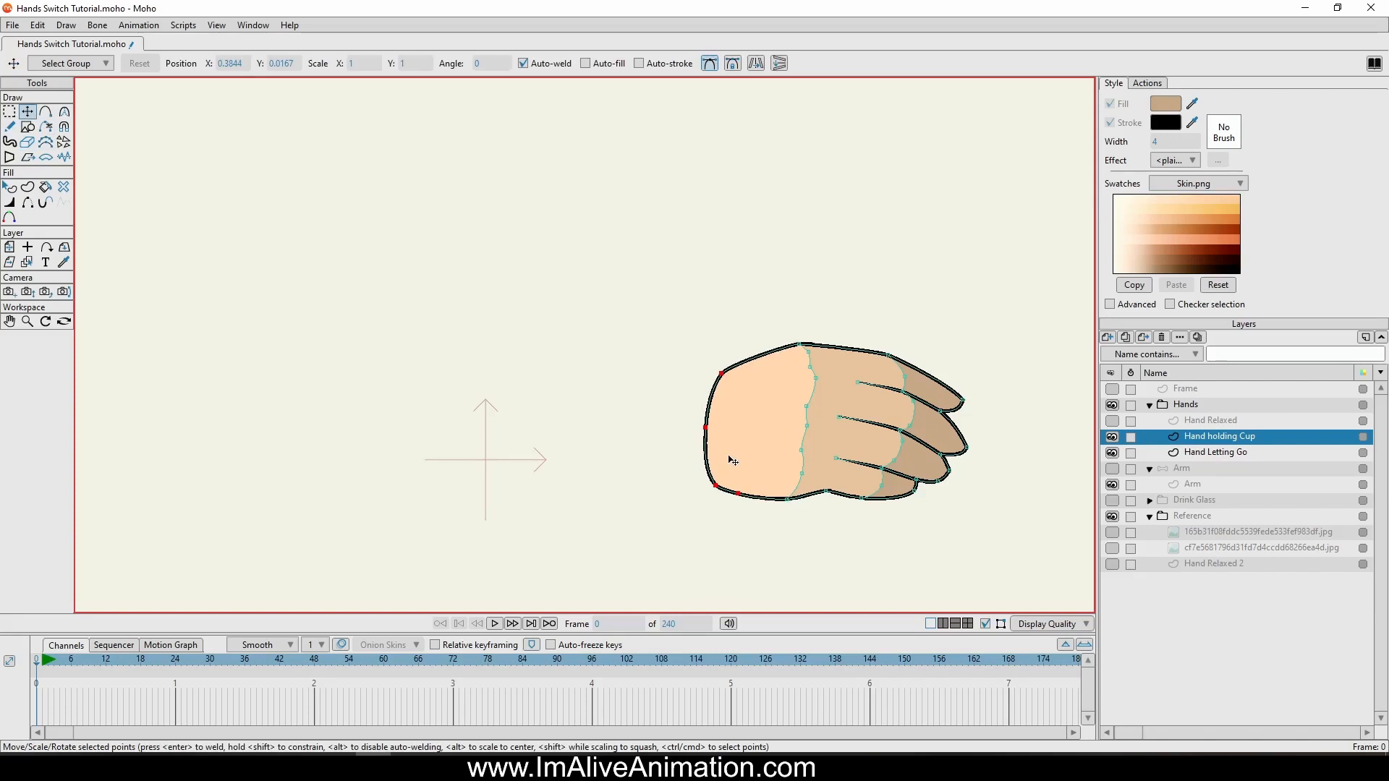
{"action": "left_click", "coordinate": [724, 374]}
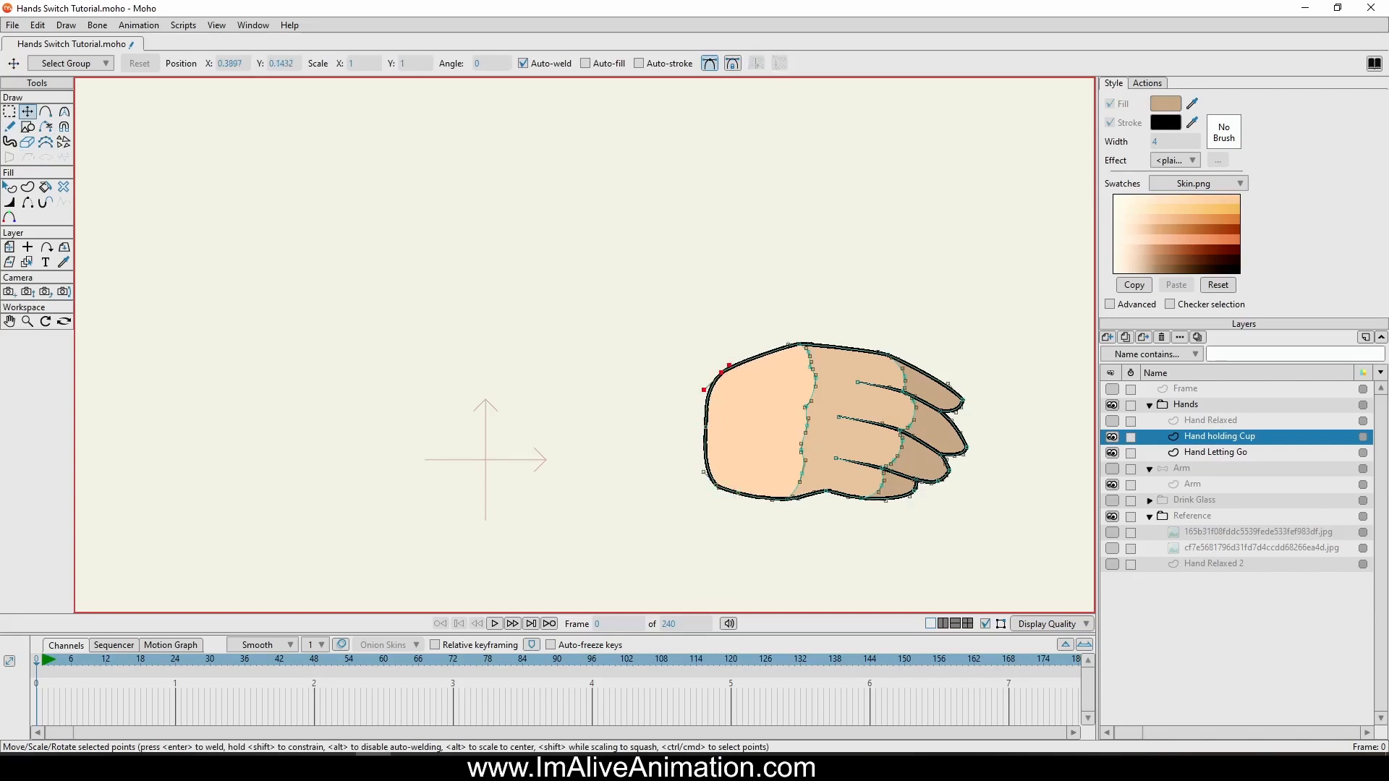
Compare the pose with the Hand Relaxed layer and nudge the lowest finger's bottom outline point slightly up.
{"action": "left_click", "coordinate": [1112, 421]}
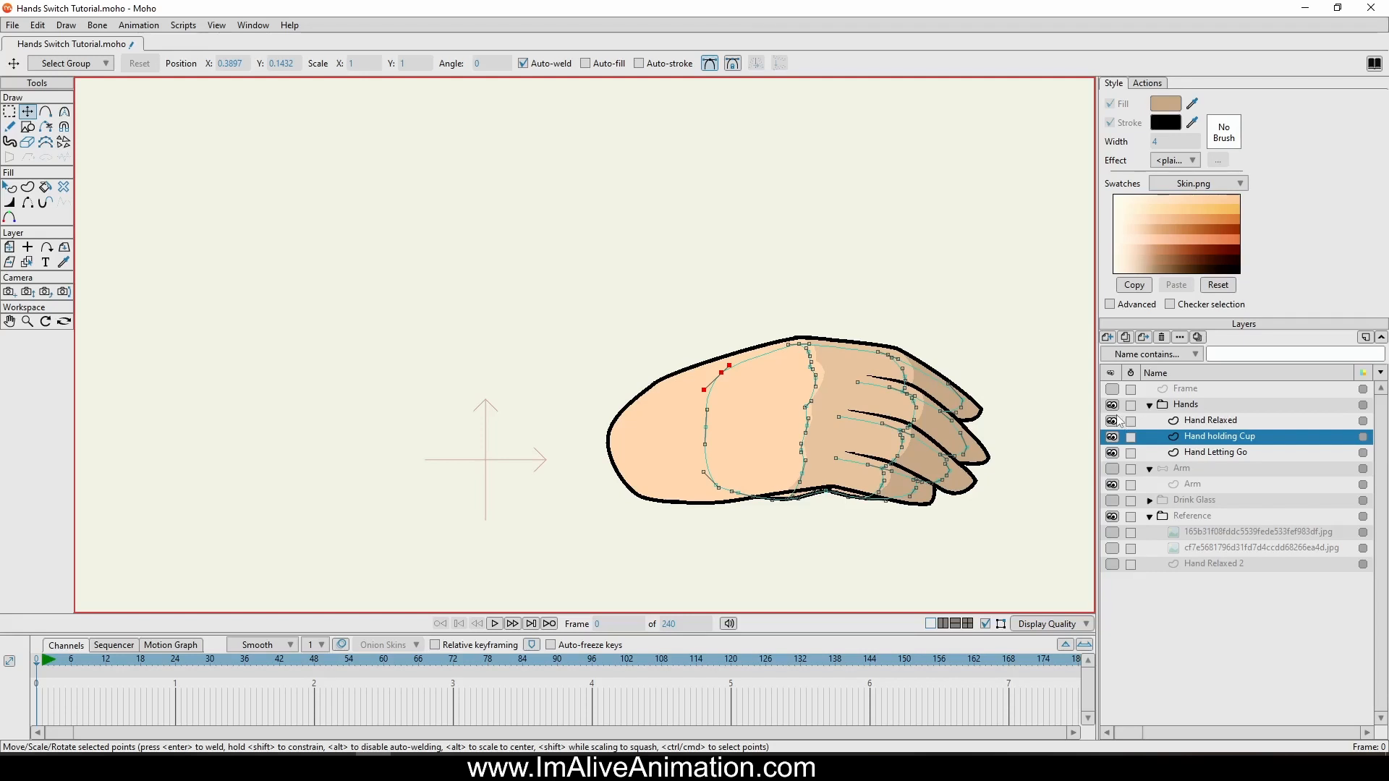
{"action": "left_click", "coordinate": [1113, 421]}
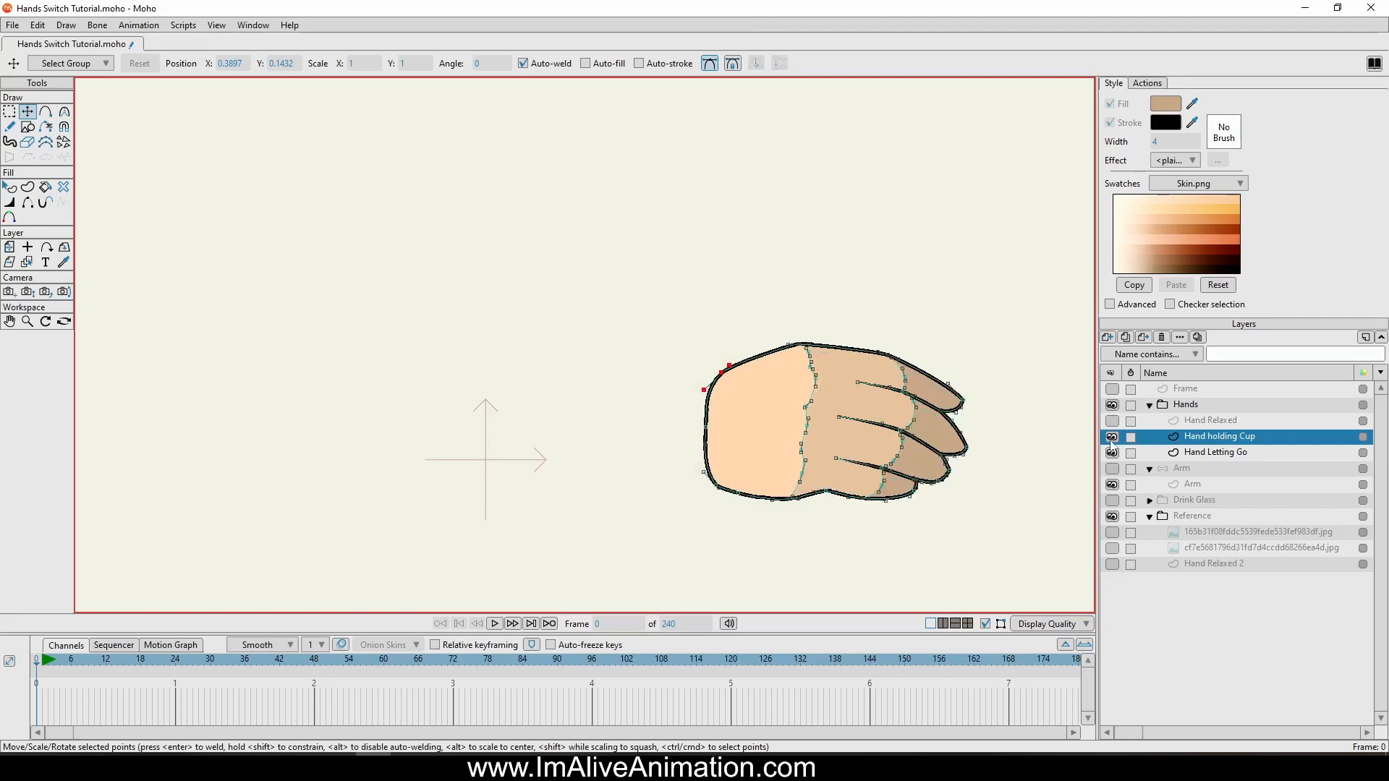
{"action": "scroll", "coordinate": [878, 536], "scroll_direction": "up", "scroll_amount": 4}
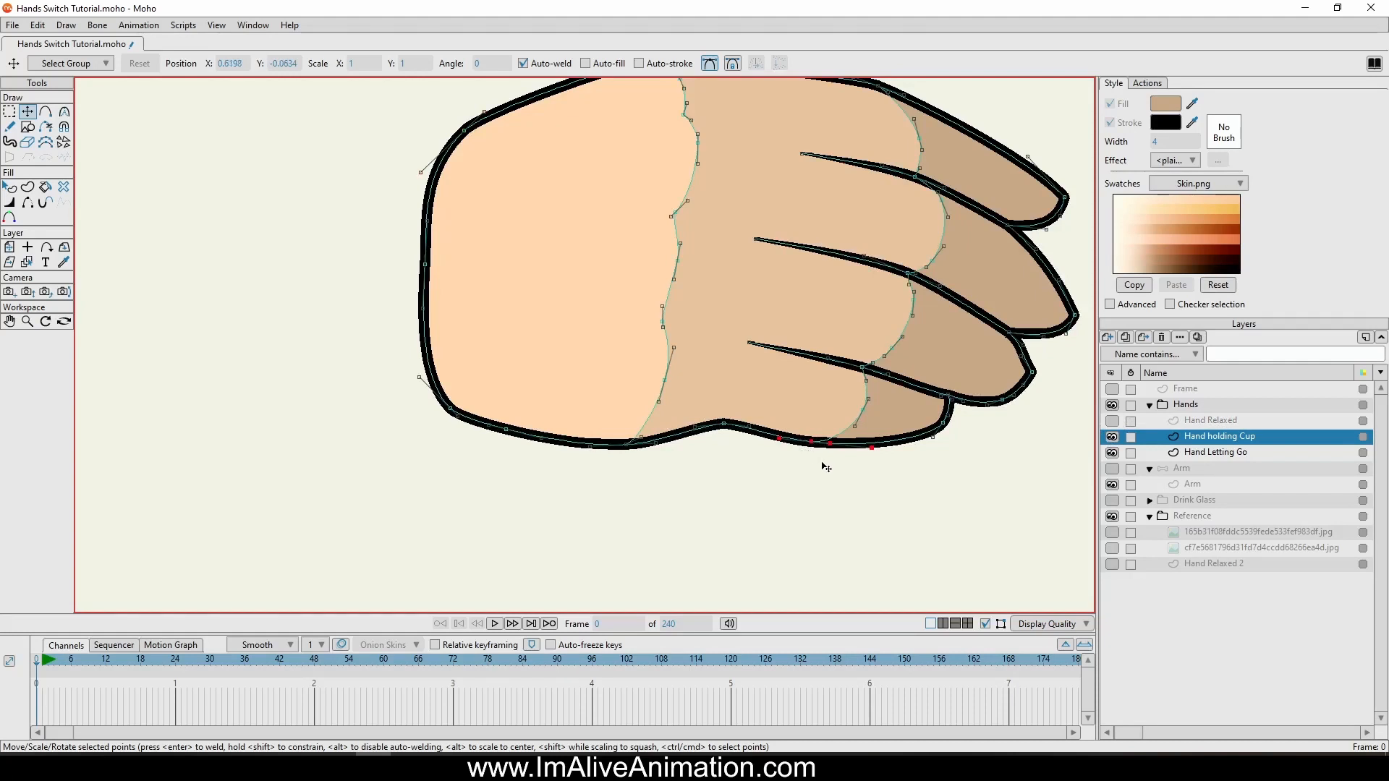
{"action": "left_click_drag", "start_coordinate": [816, 450], "coordinate": [818, 442]}
{"action": "scroll", "coordinate": [954, 468], "scroll_direction": "down", "scroll_amount": 4}
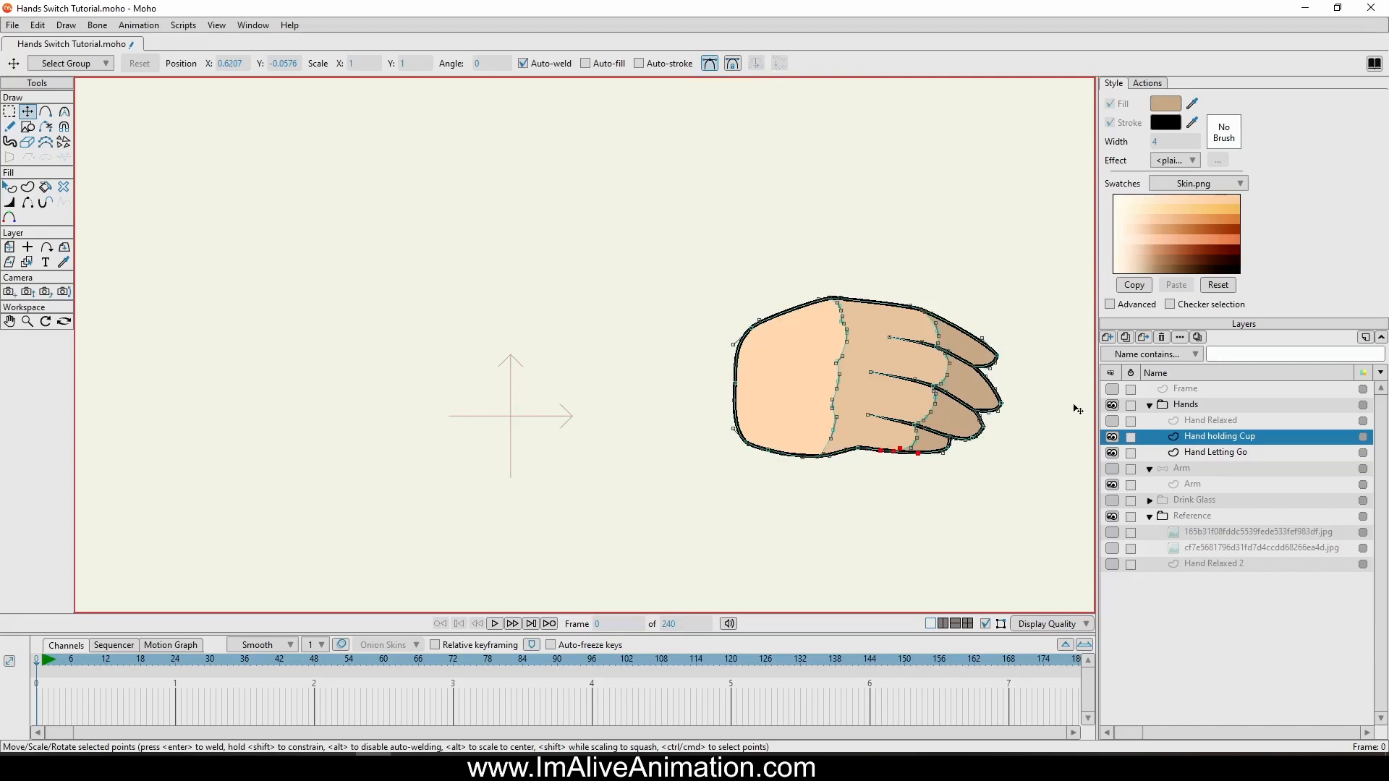
Hide the Hand holding Cup layer, select Hand Letting Go, and show the open-hand reference photo.
{"action": "left_click", "coordinate": [1111, 437]}
{"action": "left_click", "coordinate": [1228, 454]}
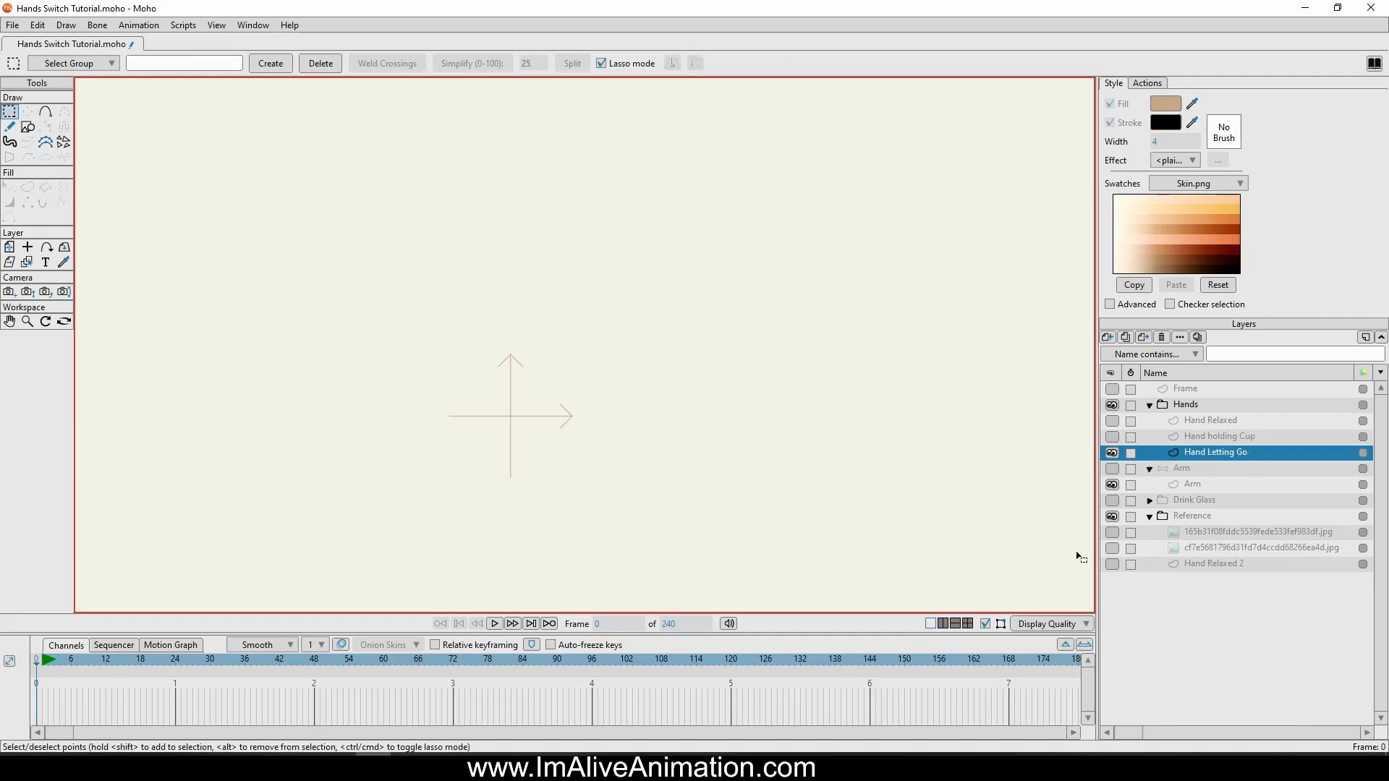
{"action": "left_click", "coordinate": [1111, 548]}
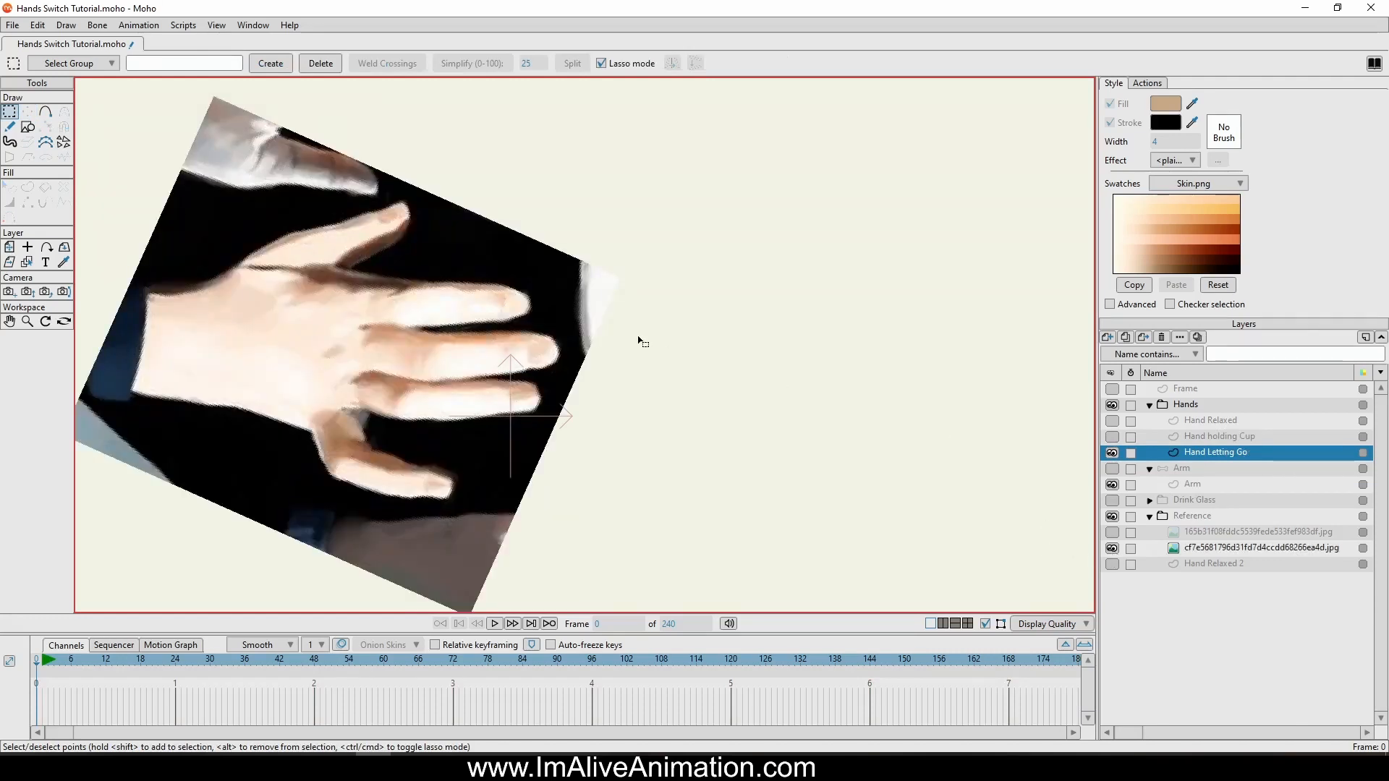
{"action": "left_click_drag", "start_coordinate": [356, 304], "coordinate": [530, 295]}
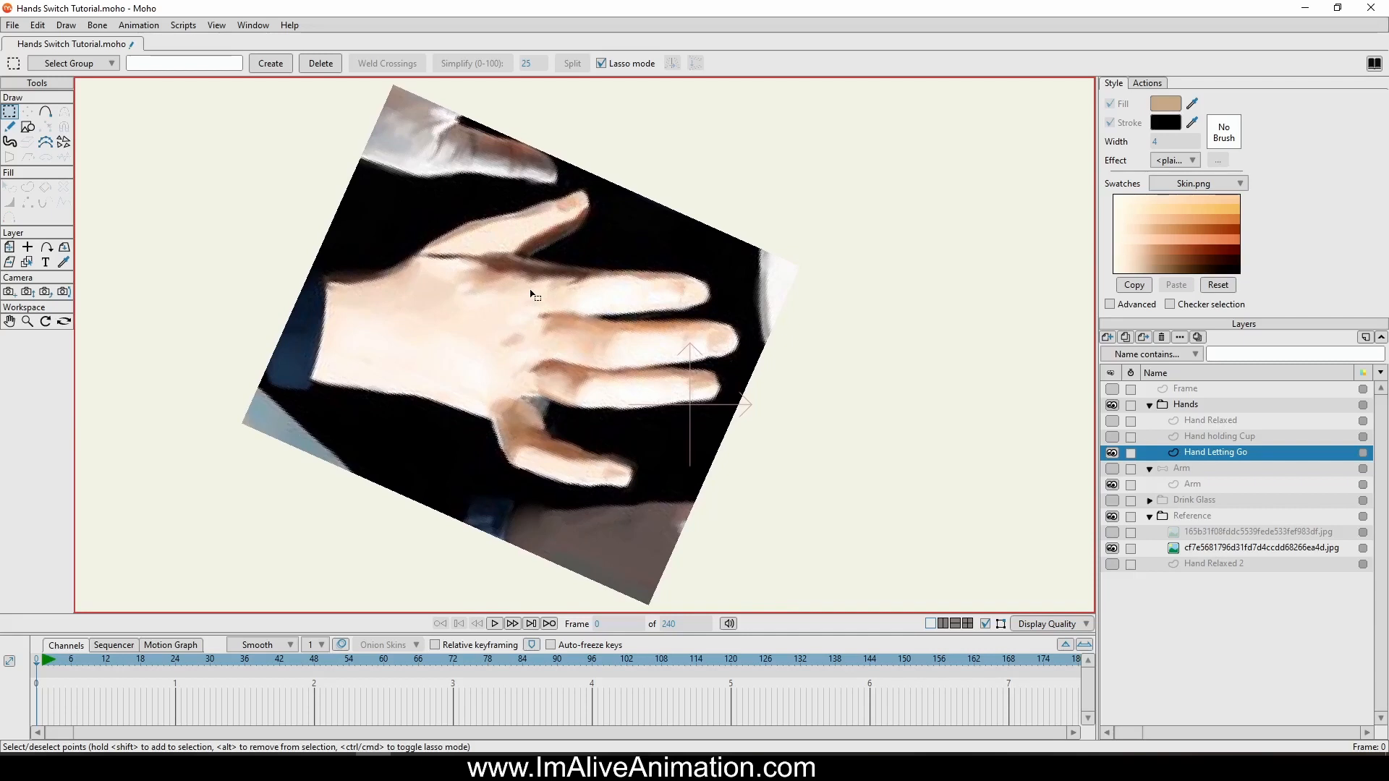
Trace the open hand's outline from the upper wrist edge along the outer side of the thumb with the Add Point tool.
{"action": "left_click", "coordinate": [45, 111]}
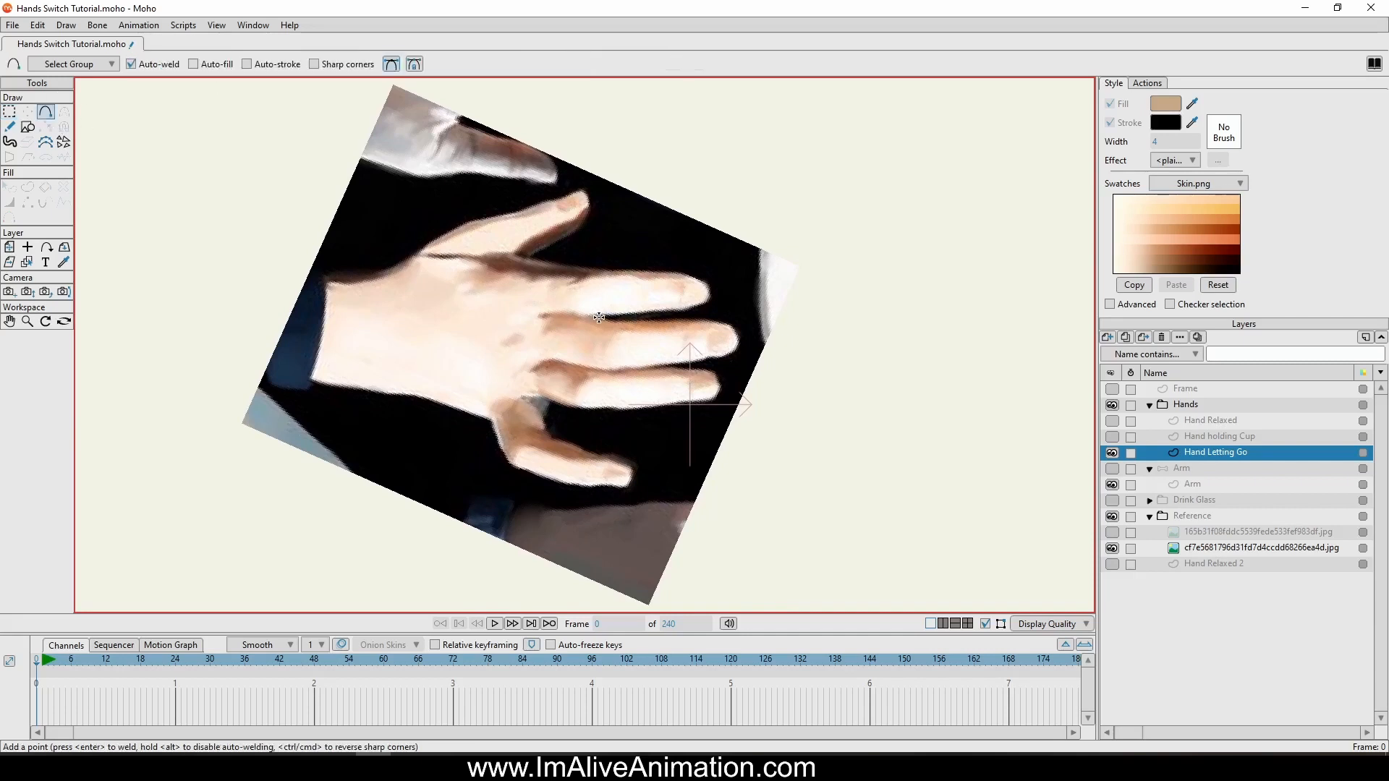
{"action": "scroll", "coordinate": [507, 278], "scroll_direction": "up", "scroll_amount": 3}
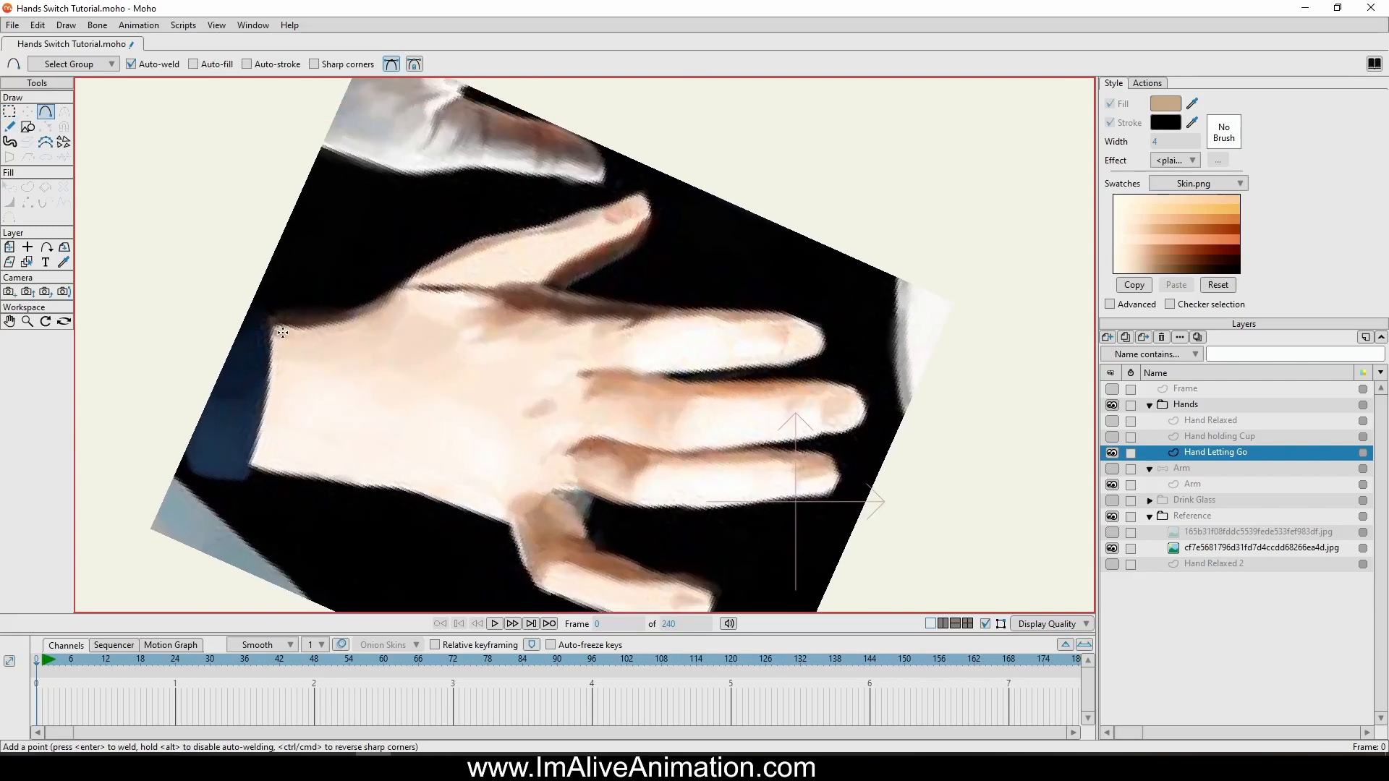
{"action": "left_click_drag", "start_coordinate": [290, 320], "coordinate": [379, 298]}
{"action": "key", "text": "ctrl+z"}
{"action": "left_click_drag", "start_coordinate": [329, 323], "coordinate": [423, 272]}
{"action": "left_click", "coordinate": [555, 221]}
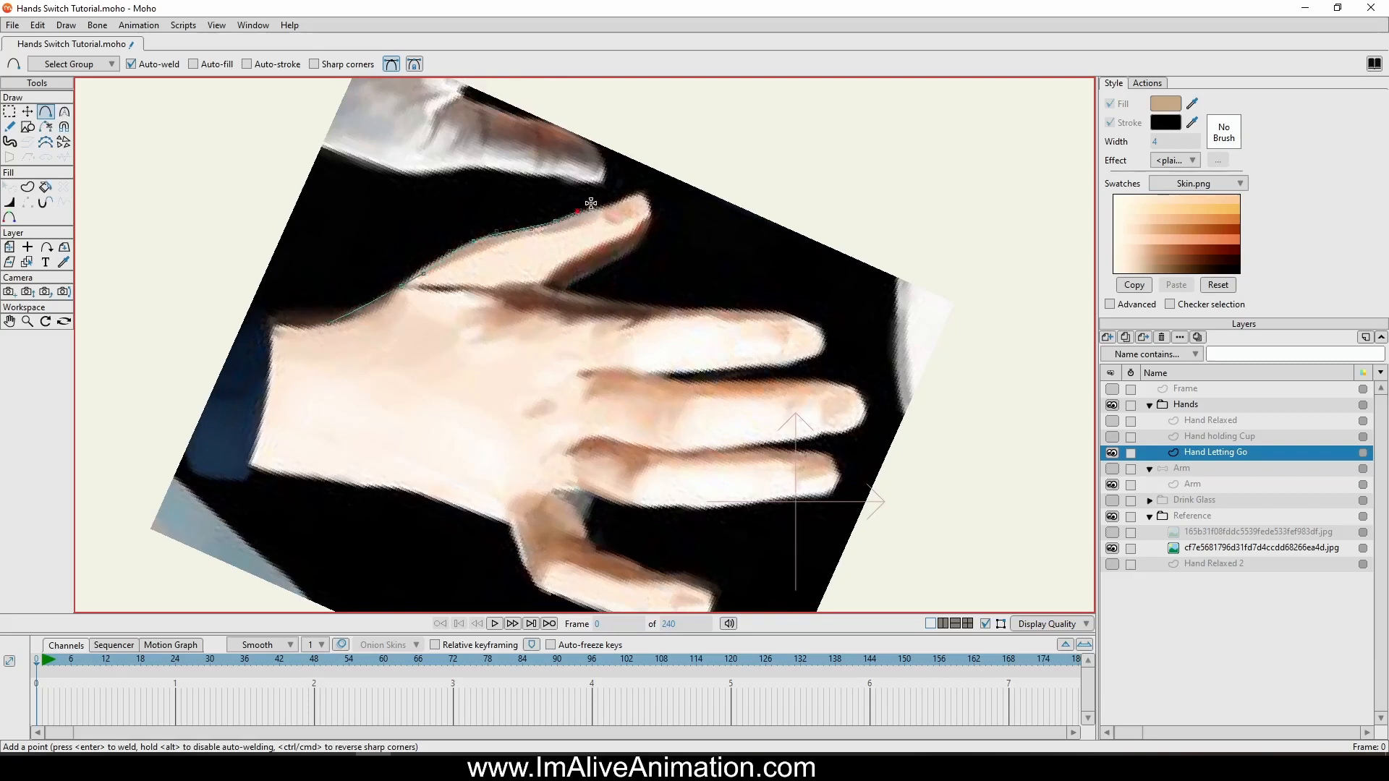
Continue the outline around the thumb tip and the three long fingers, following the reference photo.
{"action": "left_click", "coordinate": [645, 194]}
{"action": "left_click", "coordinate": [650, 215]}
{"action": "left_click_drag", "start_coordinate": [650, 225], "coordinate": [794, 360]}
{"action": "mouse_move", "coordinate": [794, 361]}
{"action": "left_mouse_down"}
{"action": "mouse_move", "coordinate": [664, 368]}
{"action": "mouse_move", "coordinate": [670, 385]}
{"action": "mouse_move", "coordinate": [856, 386]}
{"action": "mouse_move", "coordinate": [871, 420]}
{"action": "mouse_move", "coordinate": [771, 444]}
{"action": "mouse_move", "coordinate": [829, 456]}
{"action": "mouse_move", "coordinate": [835, 489]}
{"action": "mouse_move", "coordinate": [744, 504]}
{"action": "mouse_move", "coordinate": [766, 501]}
{"action": "left_mouse_up"}
Carry the outline around the wrist and along the palm's lower edge, closing it with a short lowest finger.
{"action": "left_click_drag", "start_coordinate": [583, 441], "coordinate": [570, 356]}
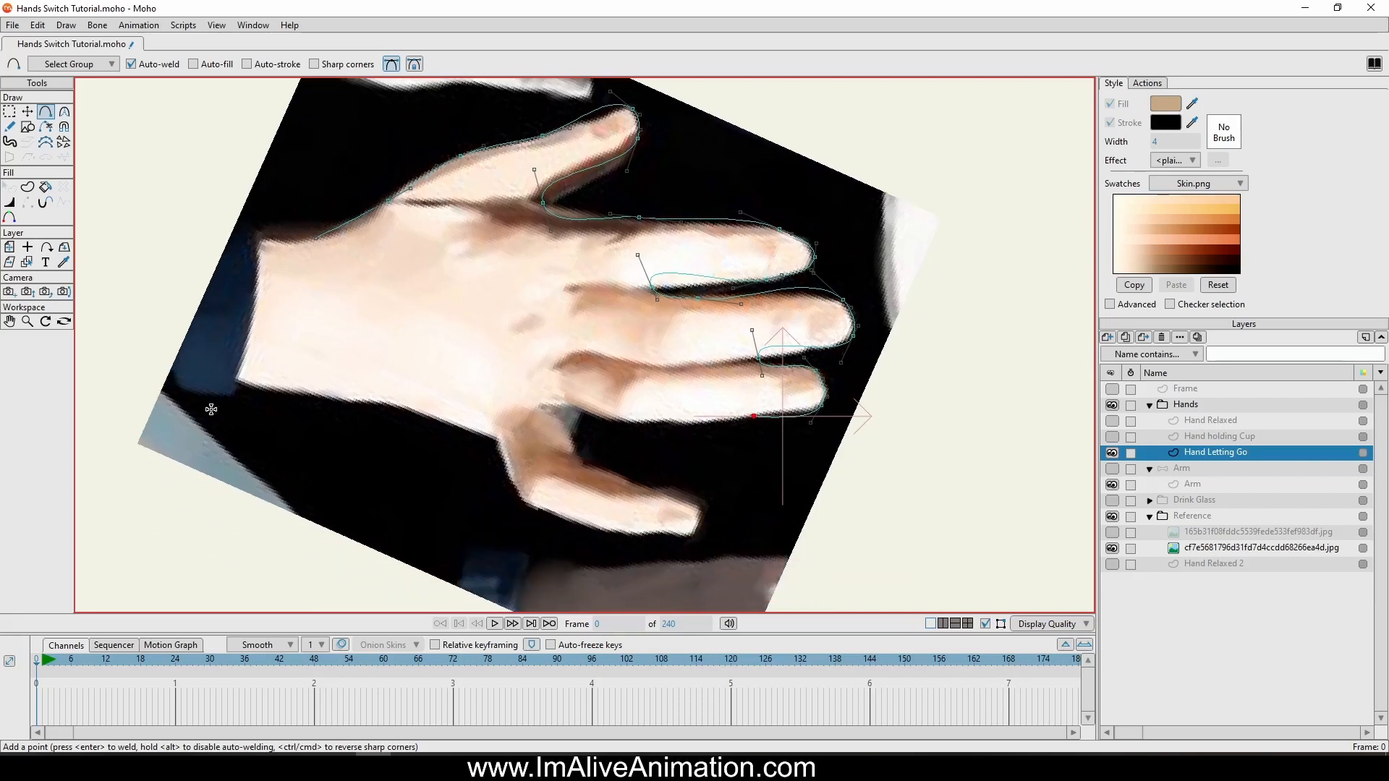
{"action": "left_click_drag", "start_coordinate": [316, 238], "coordinate": [526, 444]}
{"action": "left_click_drag", "start_coordinate": [526, 444], "coordinate": [694, 443]}
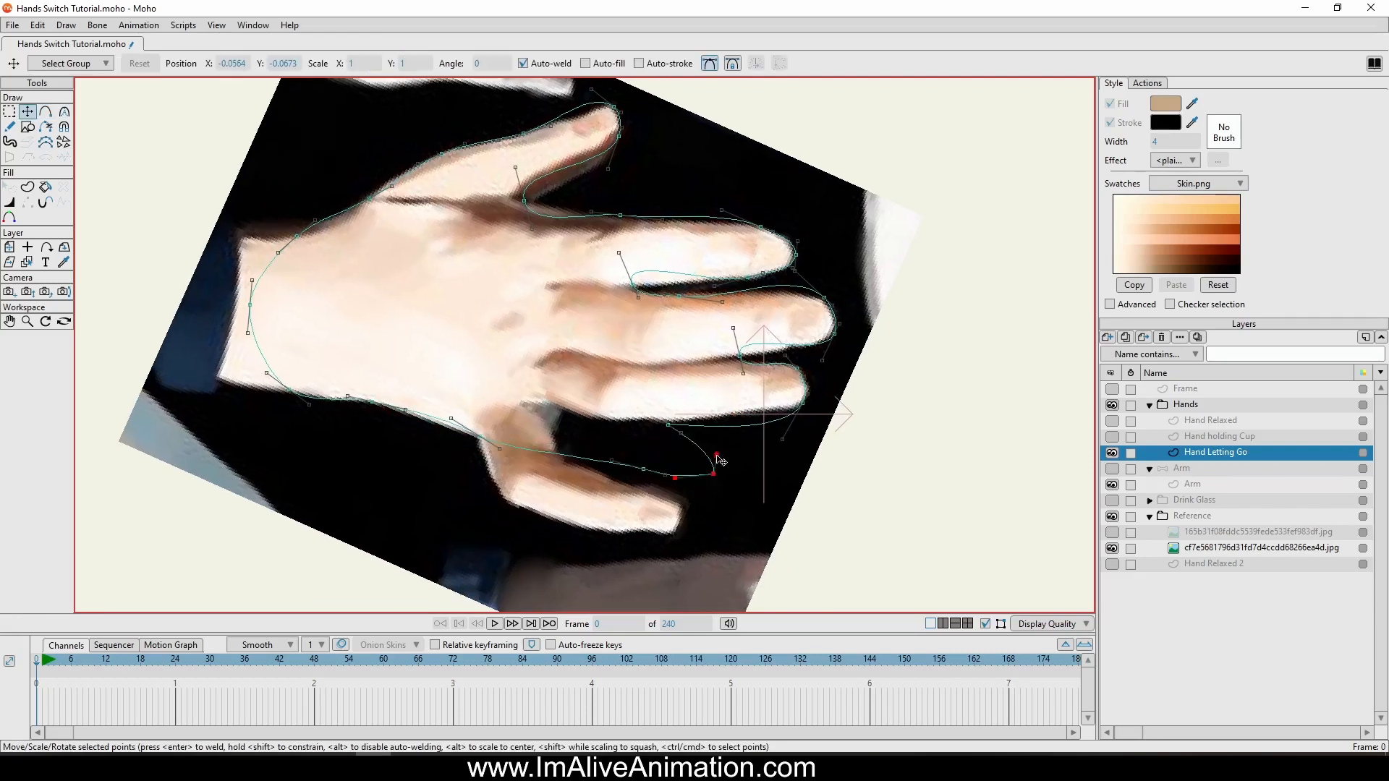
Reposition the points of the lowest finger, the lower palm edge and the tip of the finger above to smooth the outline.
{"action": "left_click_drag", "start_coordinate": [717, 455], "coordinate": [605, 455]}
{"action": "left_click_drag", "start_coordinate": [509, 448], "coordinate": [486, 436]}
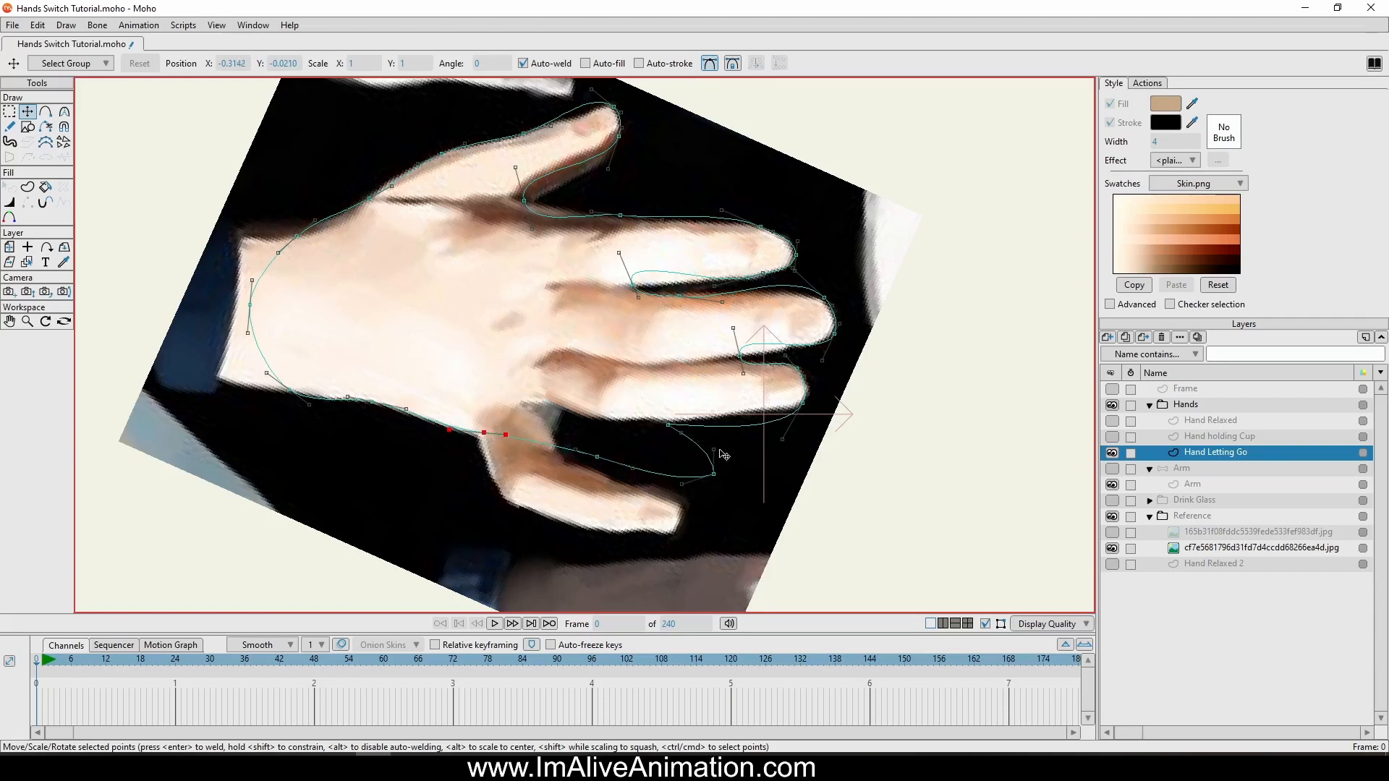
{"action": "left_click_drag", "start_coordinate": [715, 450], "coordinate": [776, 430]}
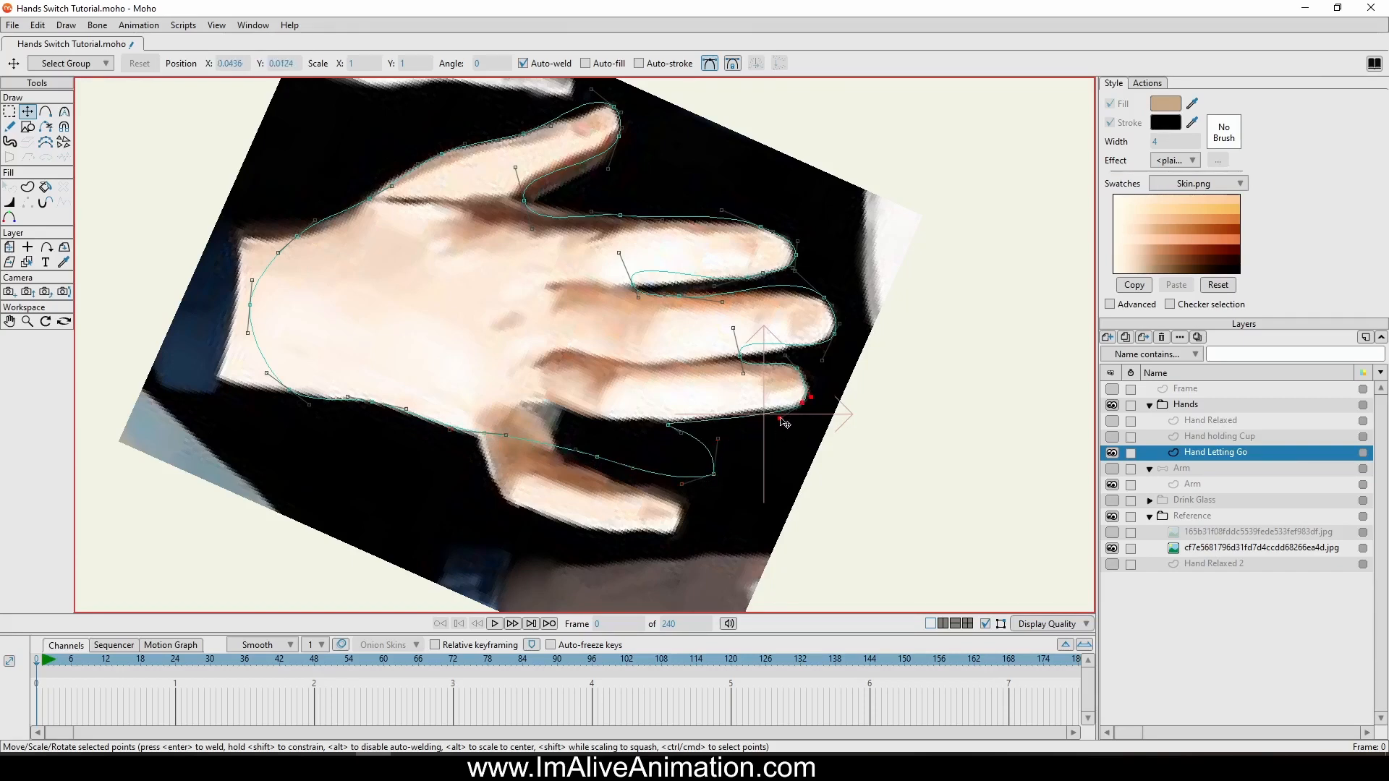
Fit the middle long finger's tip and the gap below it to the photo by moving the outline points.
{"action": "scroll", "coordinate": [789, 410], "scroll_direction": "up", "scroll_amount": 4}
{"action": "left_click_drag", "start_coordinate": [695, 338], "coordinate": [712, 320]}
{"action": "left_click_drag", "start_coordinate": [672, 240], "coordinate": [844, 333]}
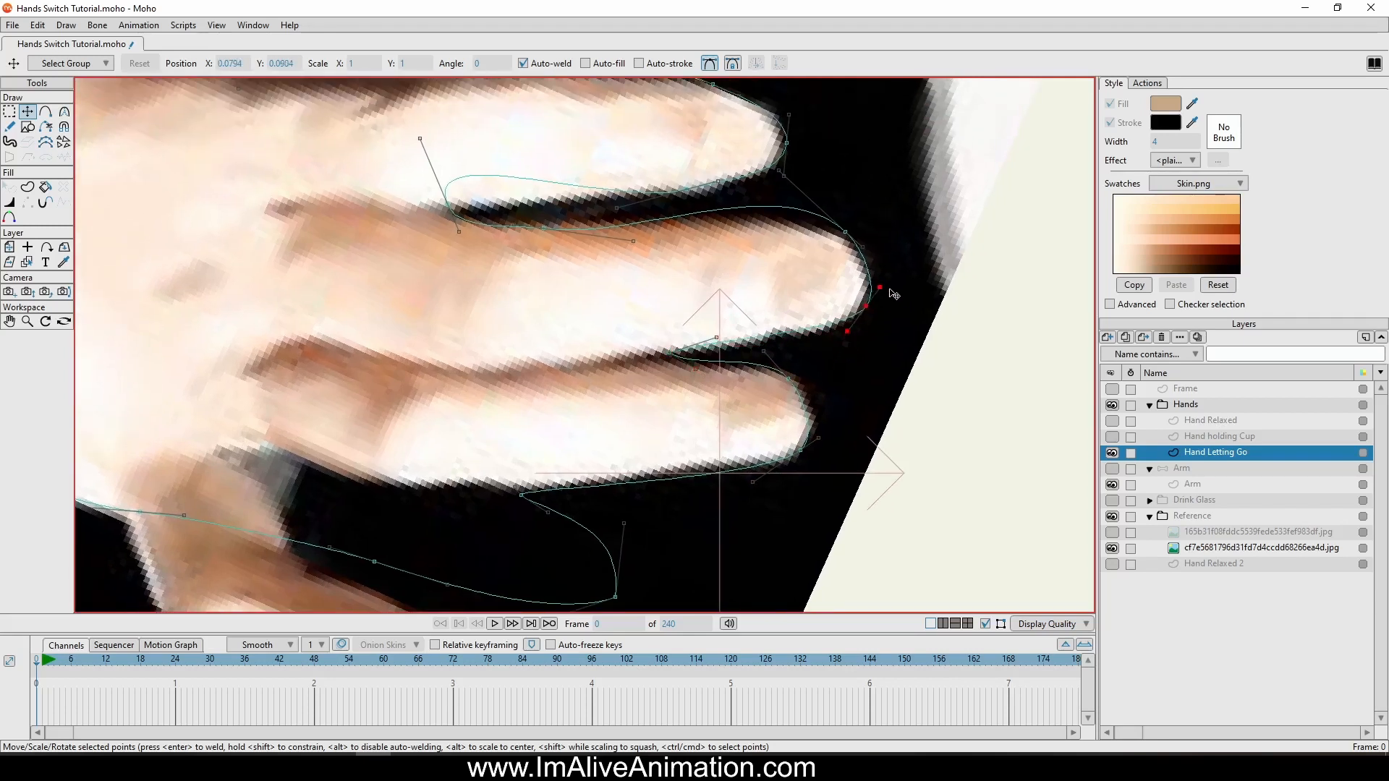
{"action": "left_click_drag", "start_coordinate": [886, 288], "coordinate": [884, 289]}
{"action": "left_click_drag", "start_coordinate": [854, 344], "coordinate": [869, 295]}
{"action": "left_click", "coordinate": [794, 185]}
{"action": "left_click_drag", "start_coordinate": [794, 186], "coordinate": [854, 242]}
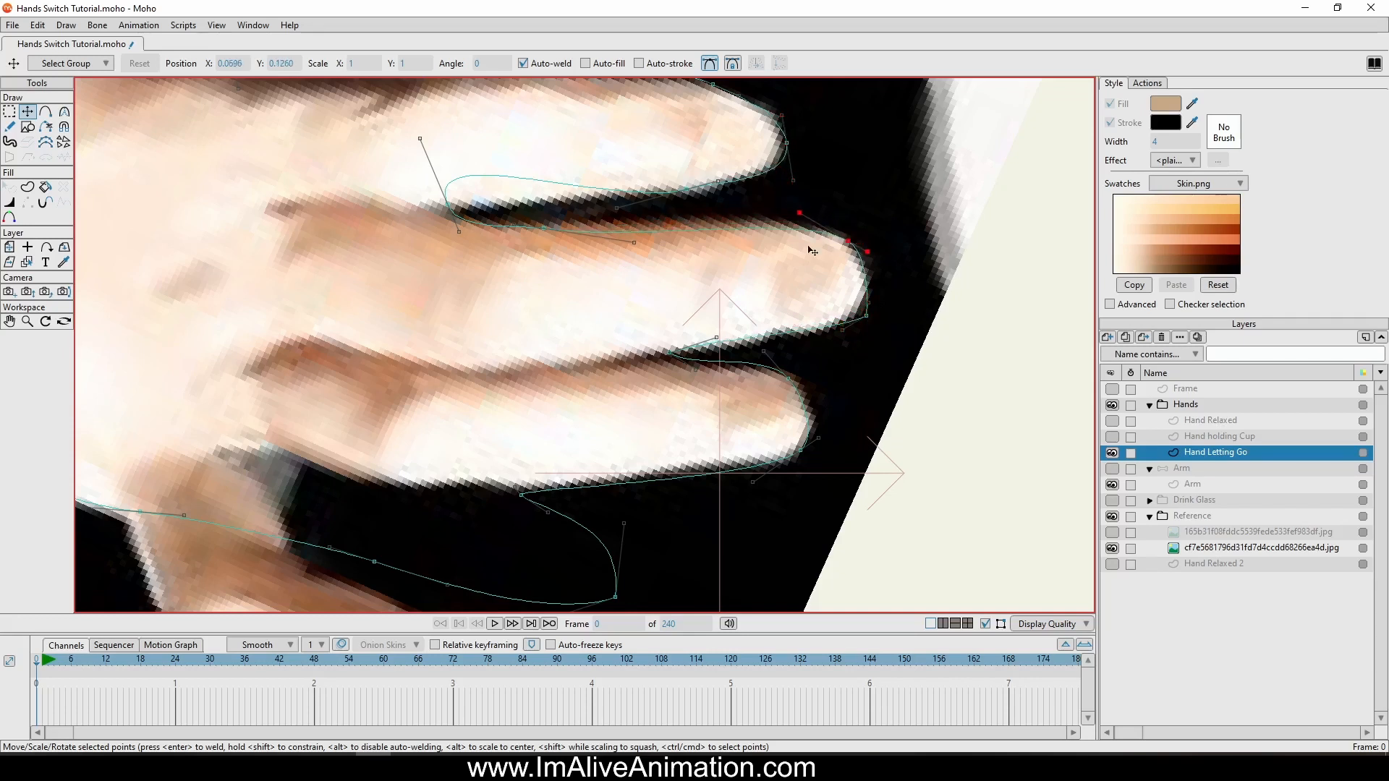
Adjust the points around the uppermost long finger's tip and the gap beneath it to match the photo.
{"action": "left_click_drag", "start_coordinate": [421, 135], "coordinate": [497, 232]}
{"action": "left_click_drag", "start_coordinate": [769, 155], "coordinate": [808, 298]}
{"action": "mouse_move", "coordinate": [654, 214]}
{"action": "left_mouse_down"}
{"action": "mouse_move", "coordinate": [648, 230]}
{"action": "mouse_move", "coordinate": [668, 237]}
{"action": "left_mouse_up"}
{"action": "left_click_drag", "start_coordinate": [799, 272], "coordinate": [803, 301]}
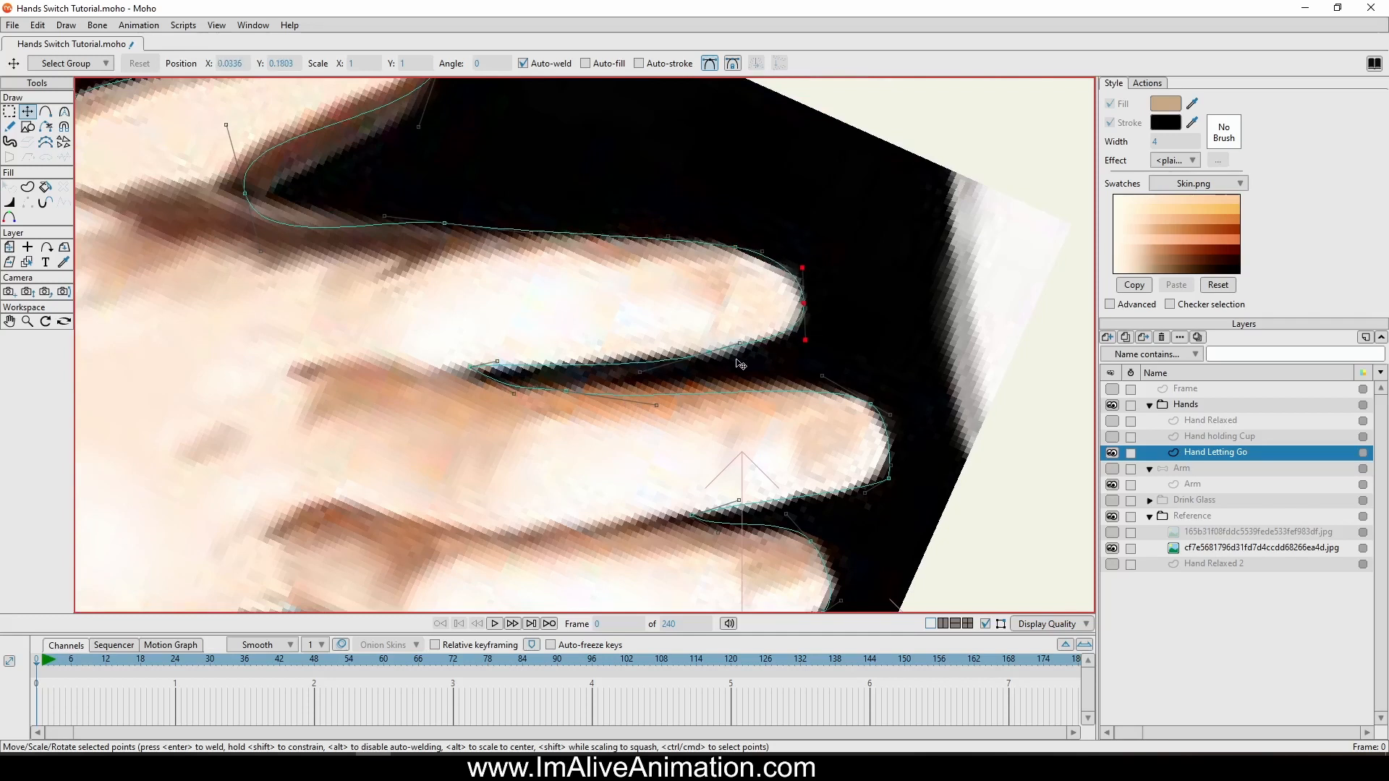
{"action": "left_click", "coordinate": [708, 352]}
{"action": "left_click_drag", "start_coordinate": [640, 372], "coordinate": [648, 355]}
{"action": "left_click_drag", "start_coordinate": [469, 367], "coordinate": [527, 395]}
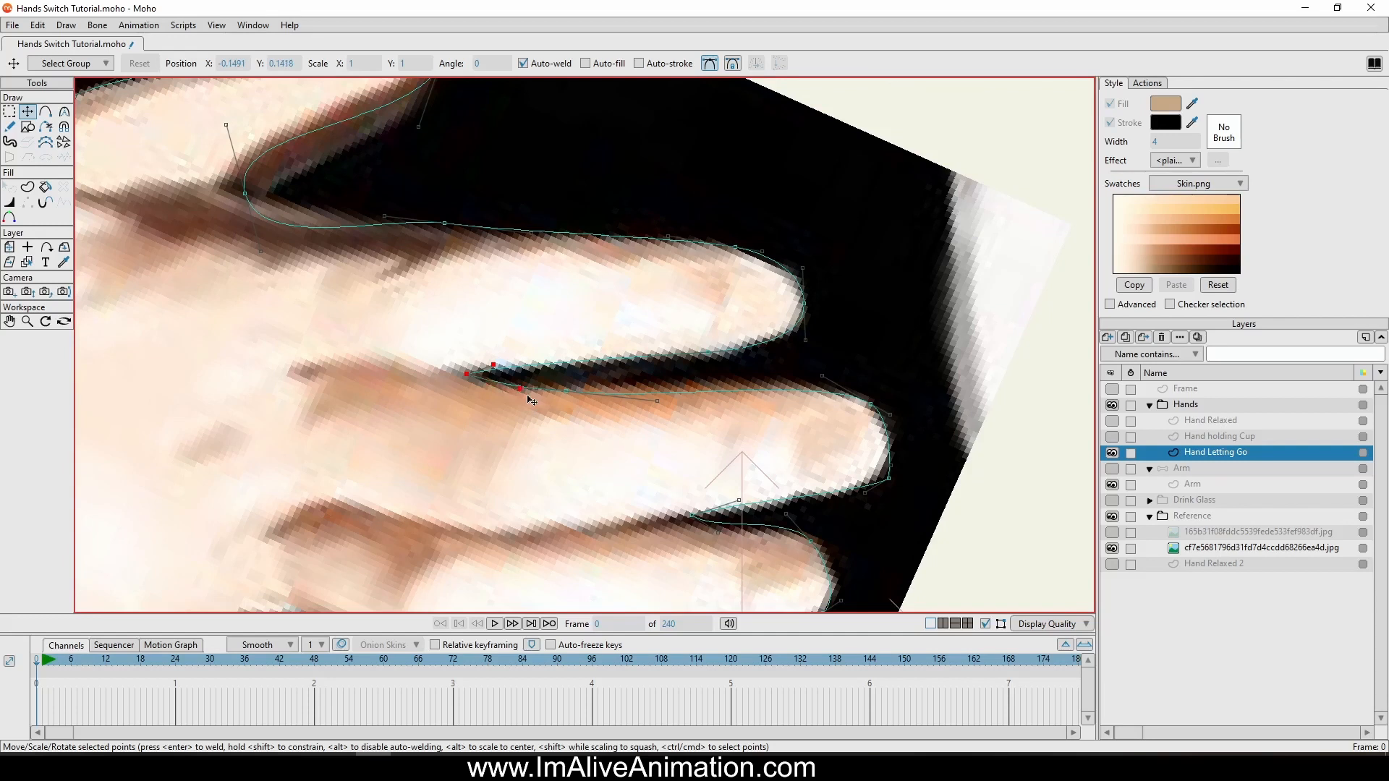
{"action": "left_click_drag", "start_coordinate": [662, 410], "coordinate": [672, 396]}
Refine the points at the base of the thumb, along its inner edge and at its tip to follow the photo.
{"action": "left_click_drag", "start_coordinate": [314, 258], "coordinate": [421, 260]}
{"action": "left_click_drag", "start_coordinate": [365, 185], "coordinate": [436, 233]}
{"action": "left_click_drag", "start_coordinate": [660, 220], "coordinate": [685, 331]}
{"action": "left_click_drag", "start_coordinate": [606, 235], "coordinate": [609, 238]}
{"action": "left_click_drag", "start_coordinate": [554, 146], "coordinate": [594, 165]}
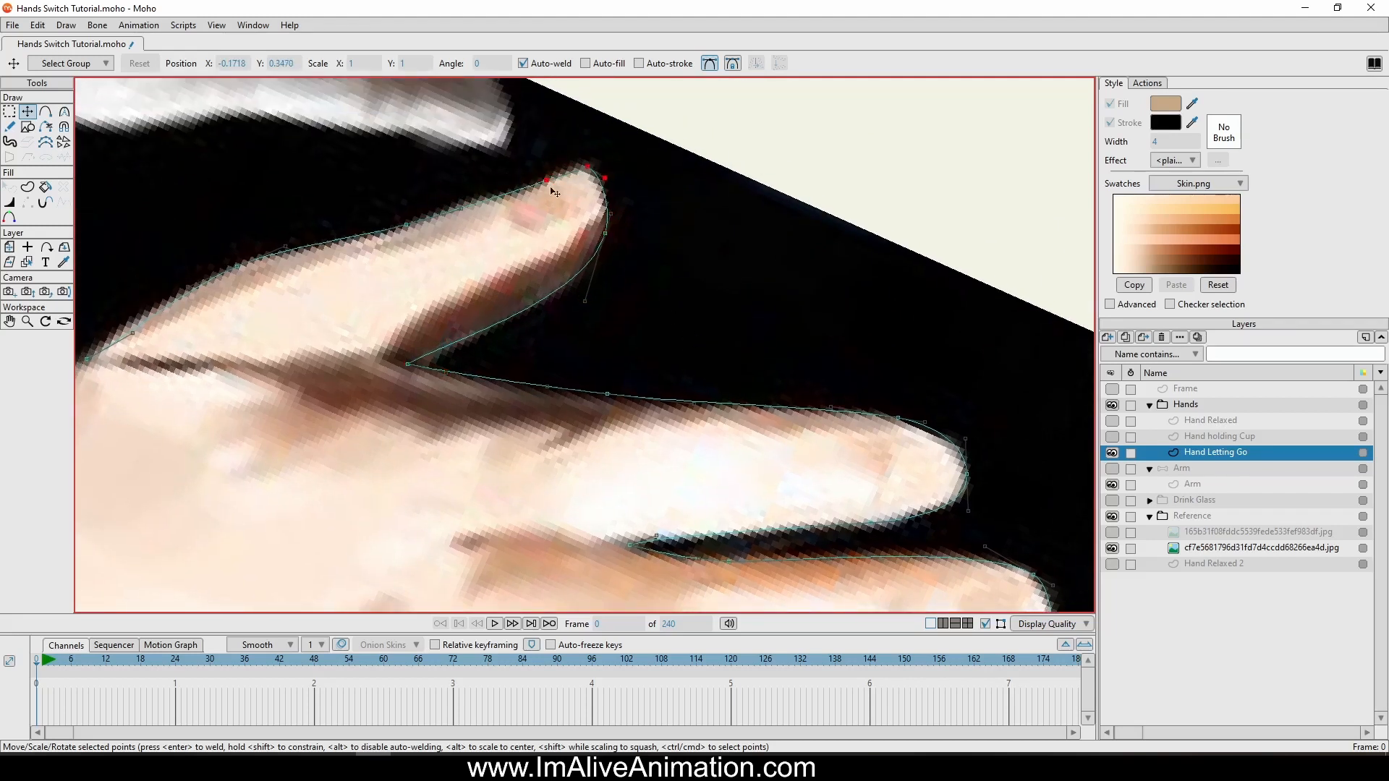
{"action": "scroll", "coordinate": [554, 192], "scroll_direction": "down", "scroll_amount": 5}
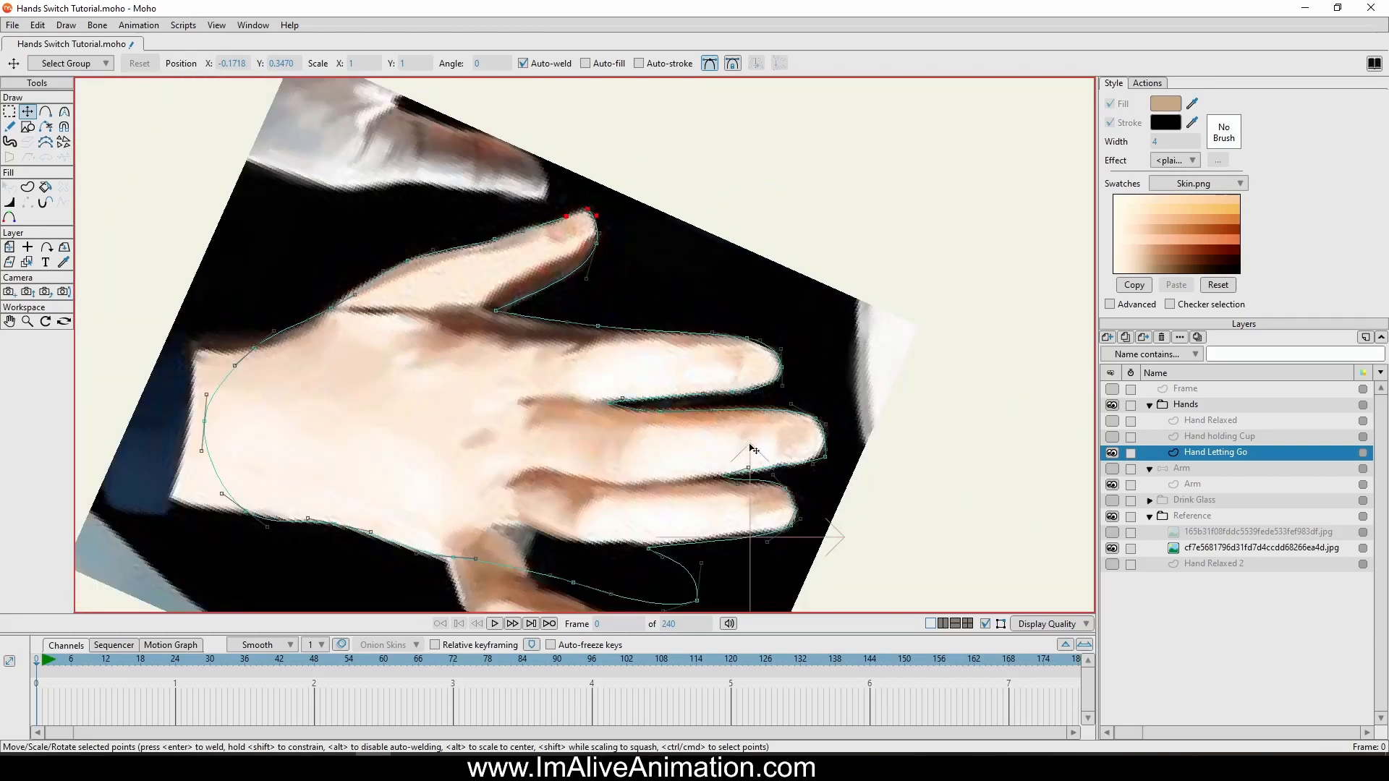
Adjust the short lowest finger's tip and lower-edge points to refine its curve.
{"action": "left_click_drag", "start_coordinate": [550, 431], "coordinate": [544, 291]}
{"action": "scroll", "coordinate": [627, 533], "scroll_direction": "up", "scroll_amount": 1}
{"action": "left_click_drag", "start_coordinate": [664, 462], "coordinate": [718, 437]}
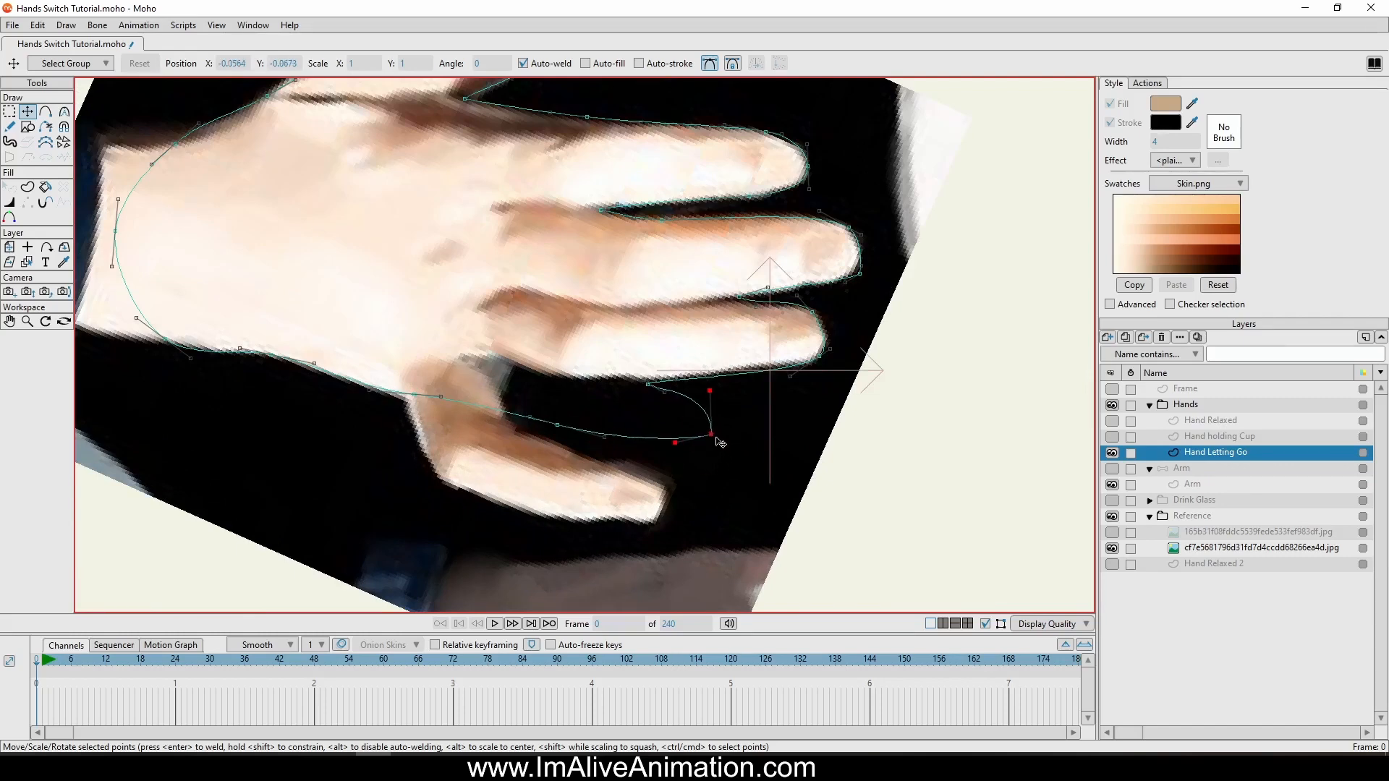
{"action": "left_click", "coordinate": [561, 422]}
Select the whole hand outline and create a shape from it with both fill and stroke.
{"action": "scroll", "coordinate": [361, 278], "scroll_direction": "down", "scroll_amount": 3}
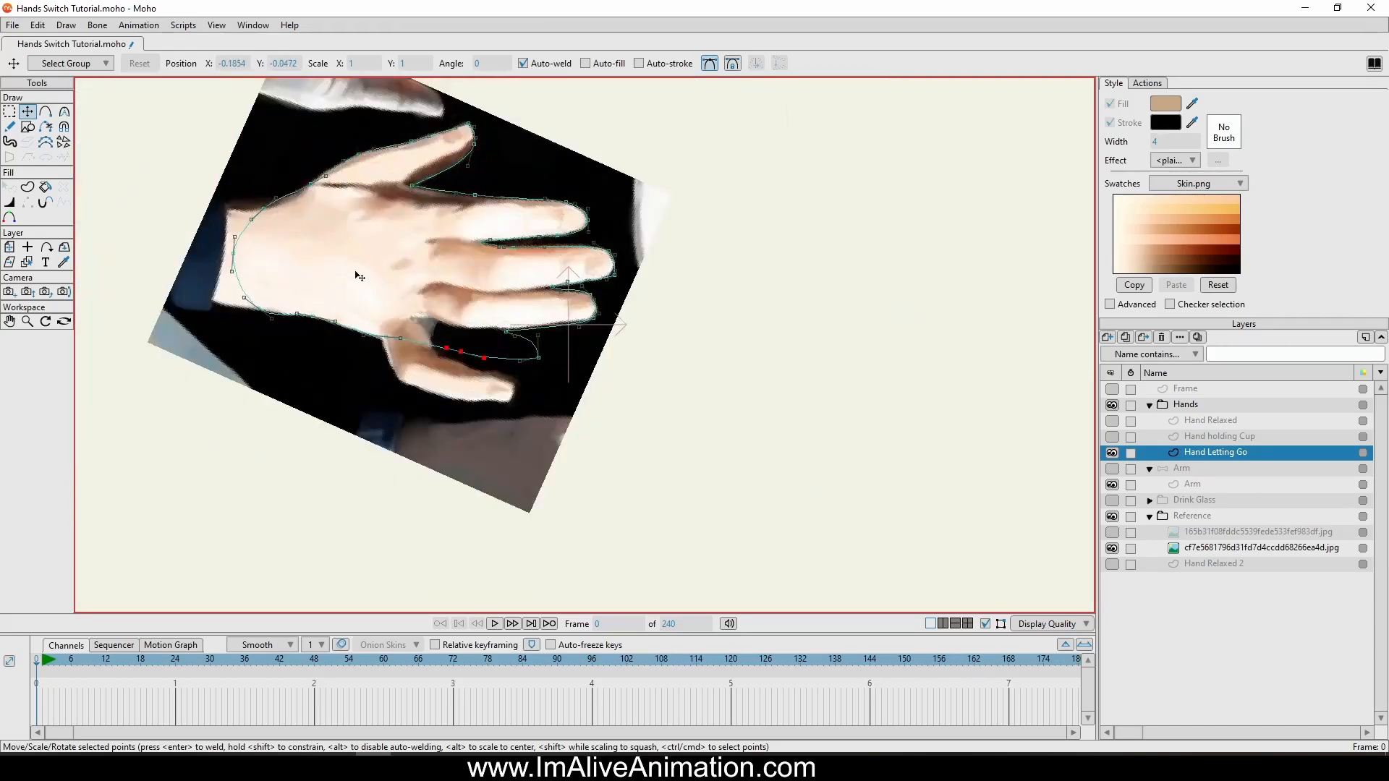
{"action": "key", "text": "ctrl+a"}
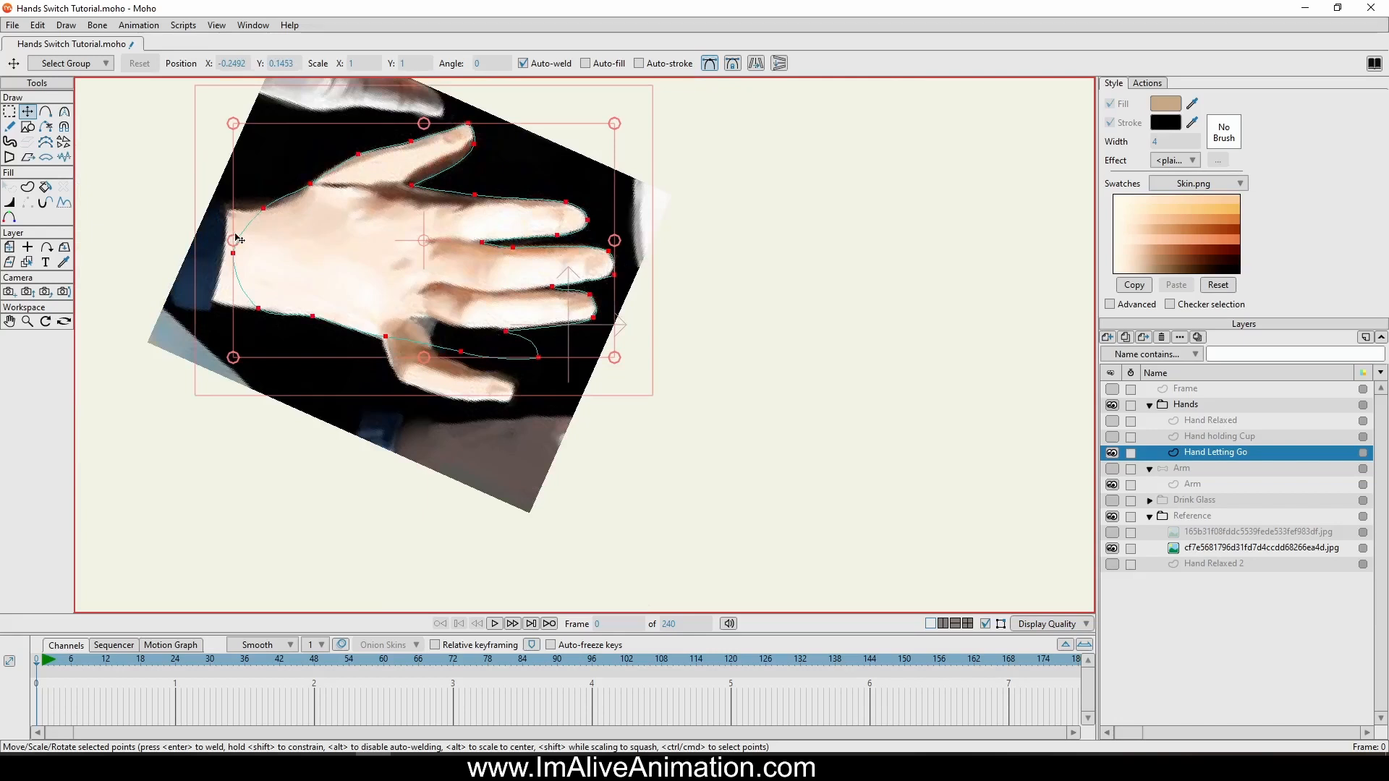
{"action": "left_click", "coordinate": [28, 186]}
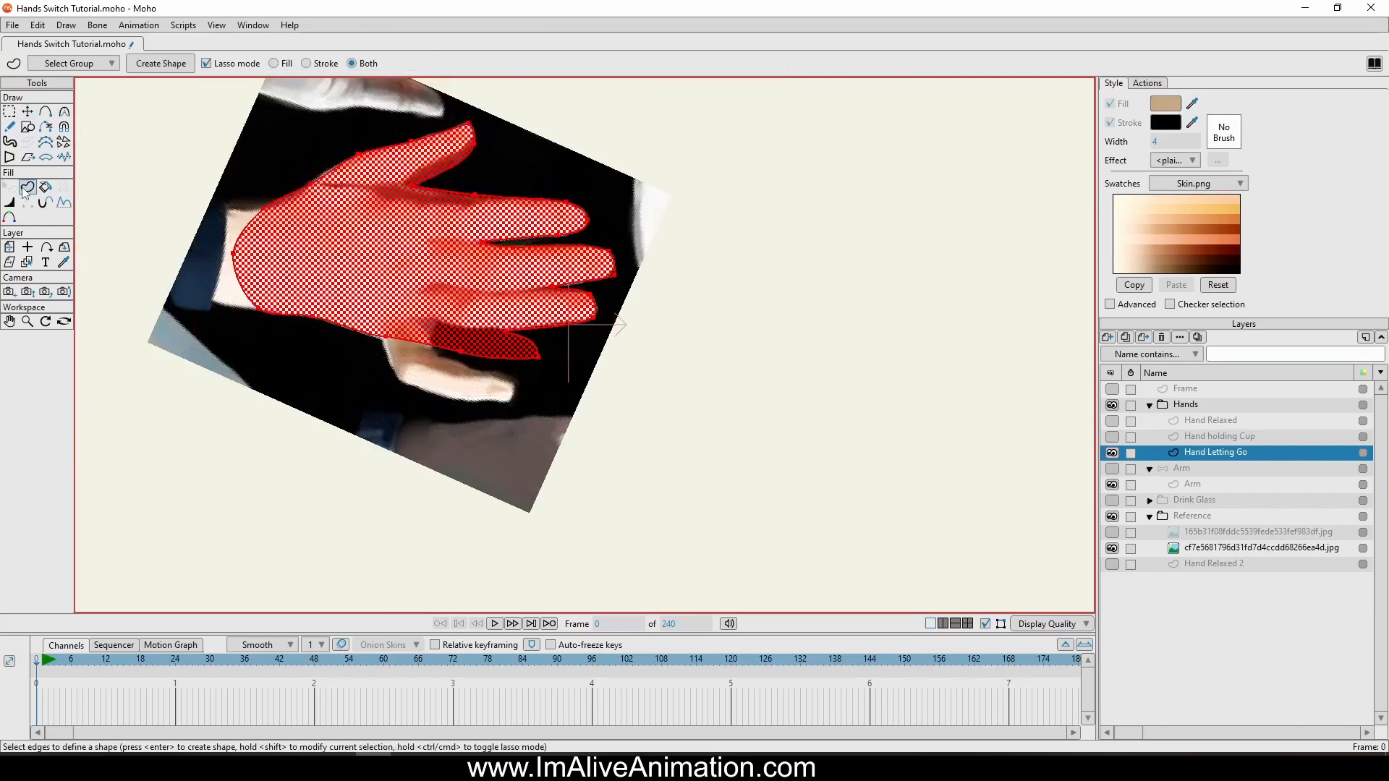
{"action": "left_click", "coordinate": [147, 65]}
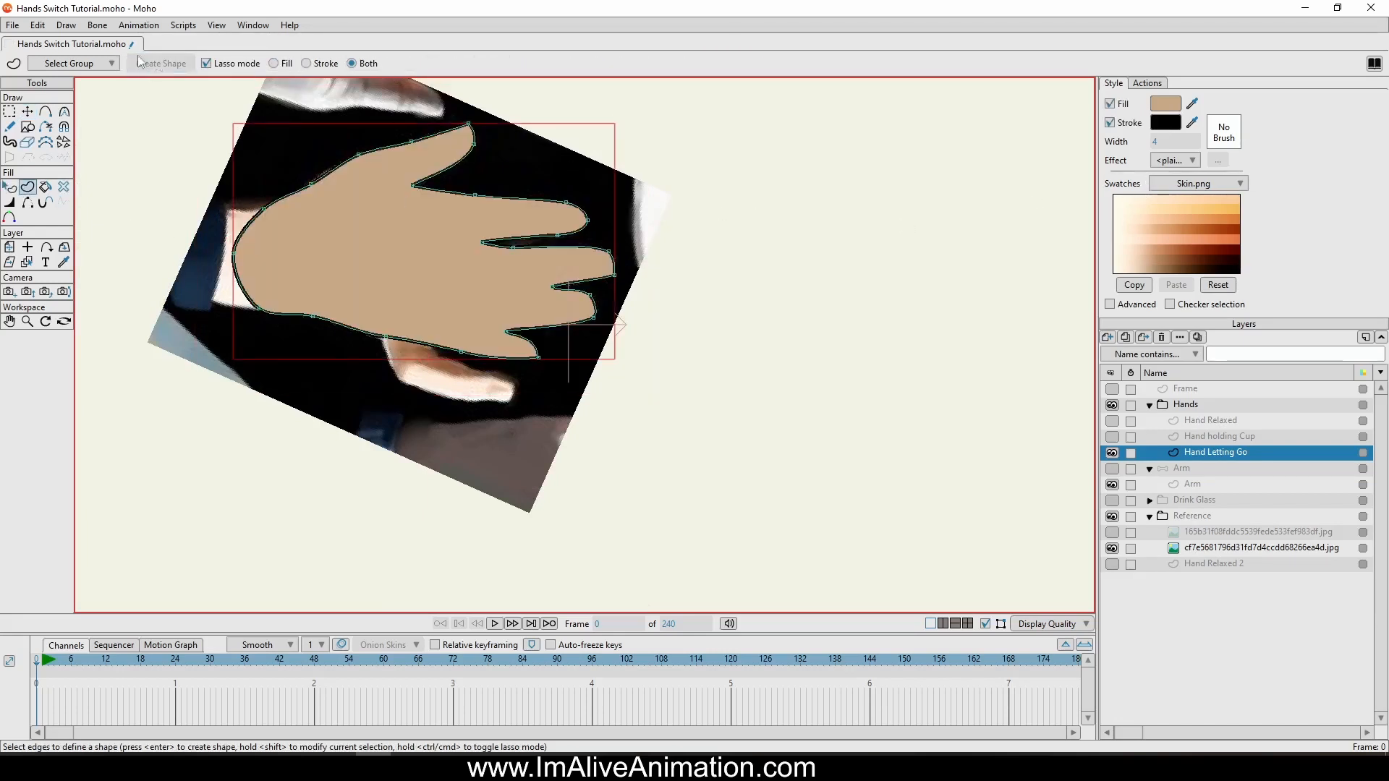
Give the open hand the light skin fill sampled from the Hand Relaxed palm, and hide the open-hand reference photo.
{"action": "left_click", "coordinate": [9, 187]}
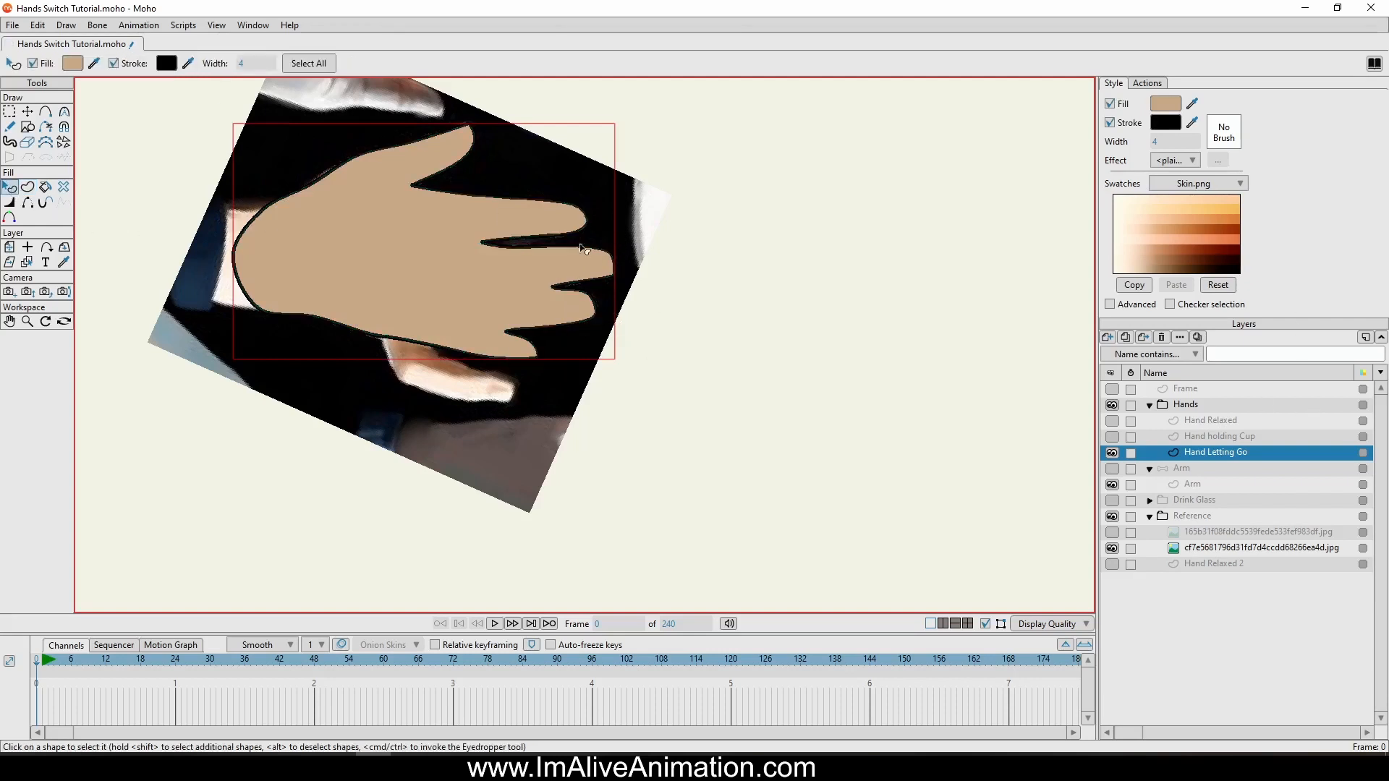
{"action": "left_click", "coordinate": [1112, 422]}
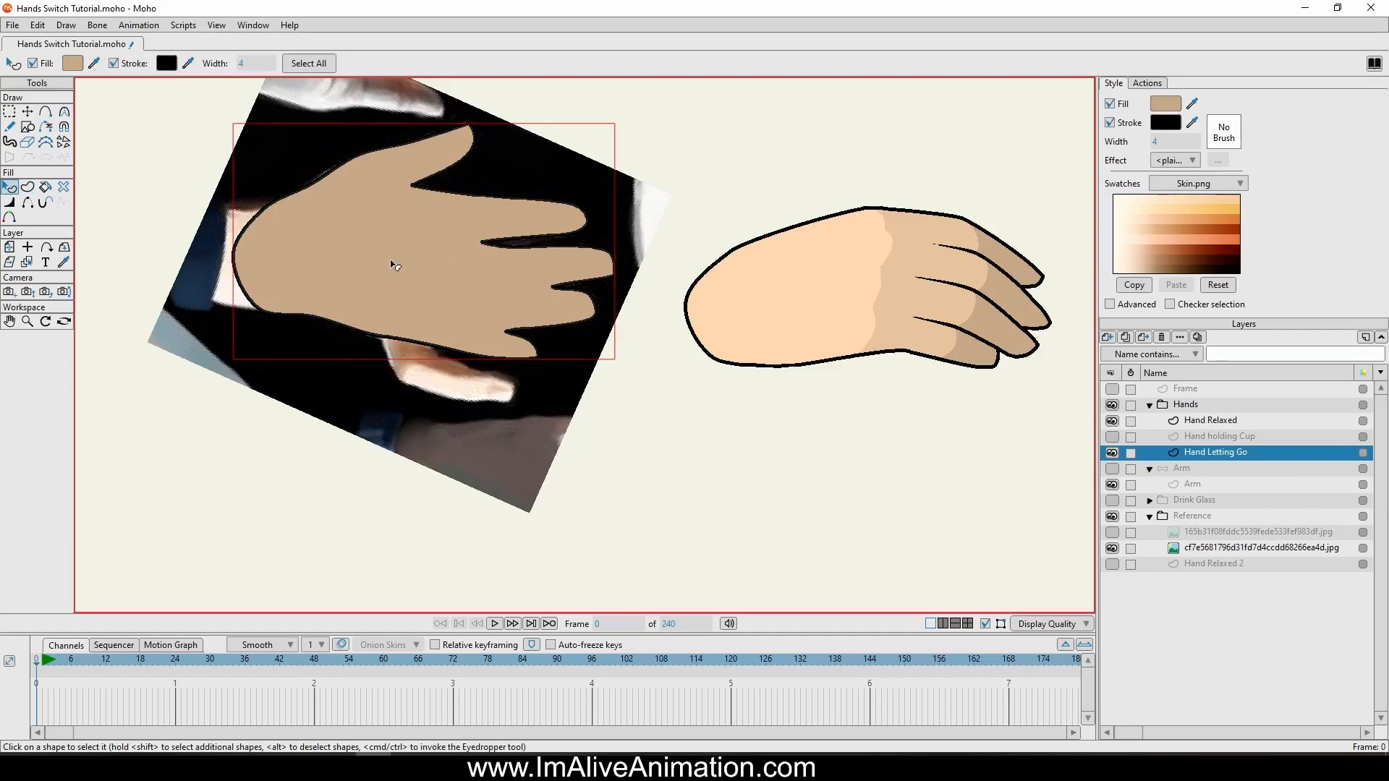
{"action": "left_click", "coordinate": [778, 288], "text": "ctrl"}
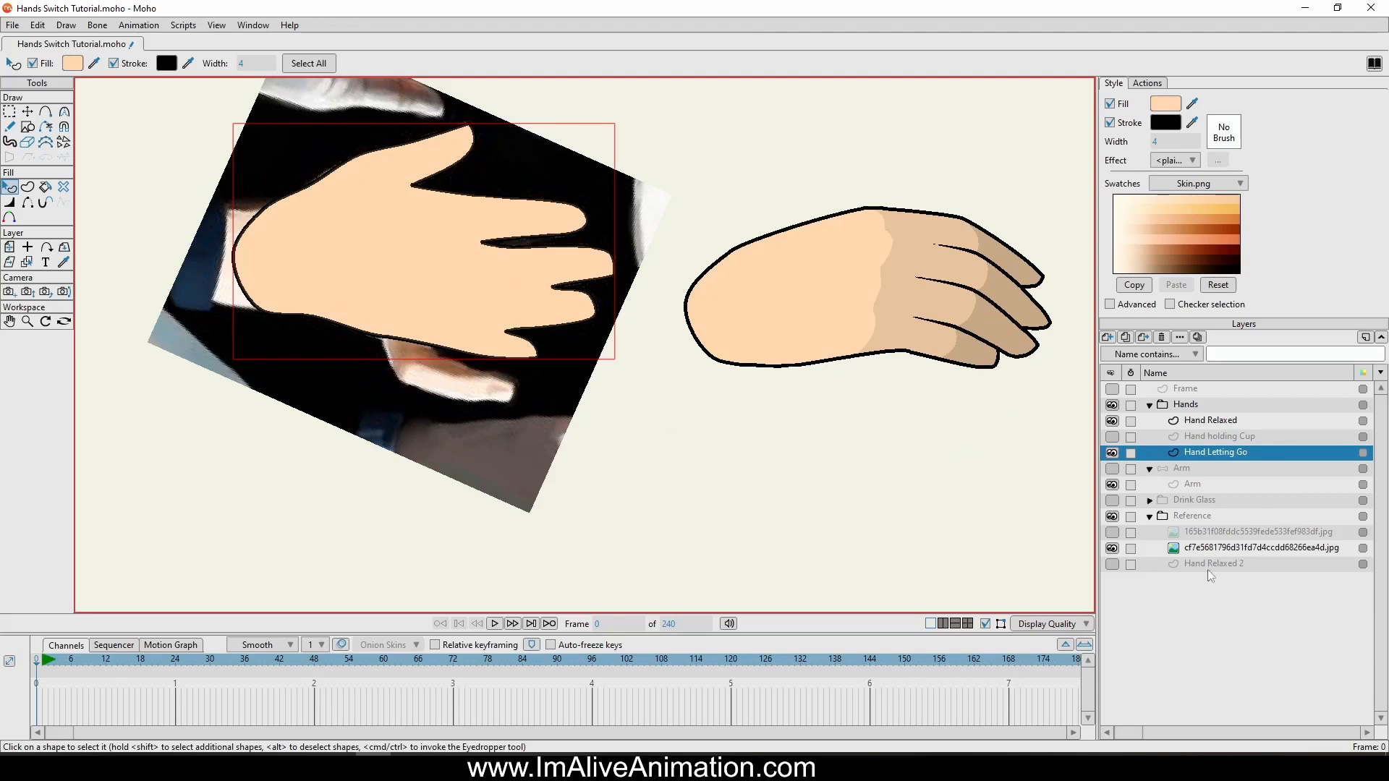
{"action": "left_click", "coordinate": [1111, 548]}
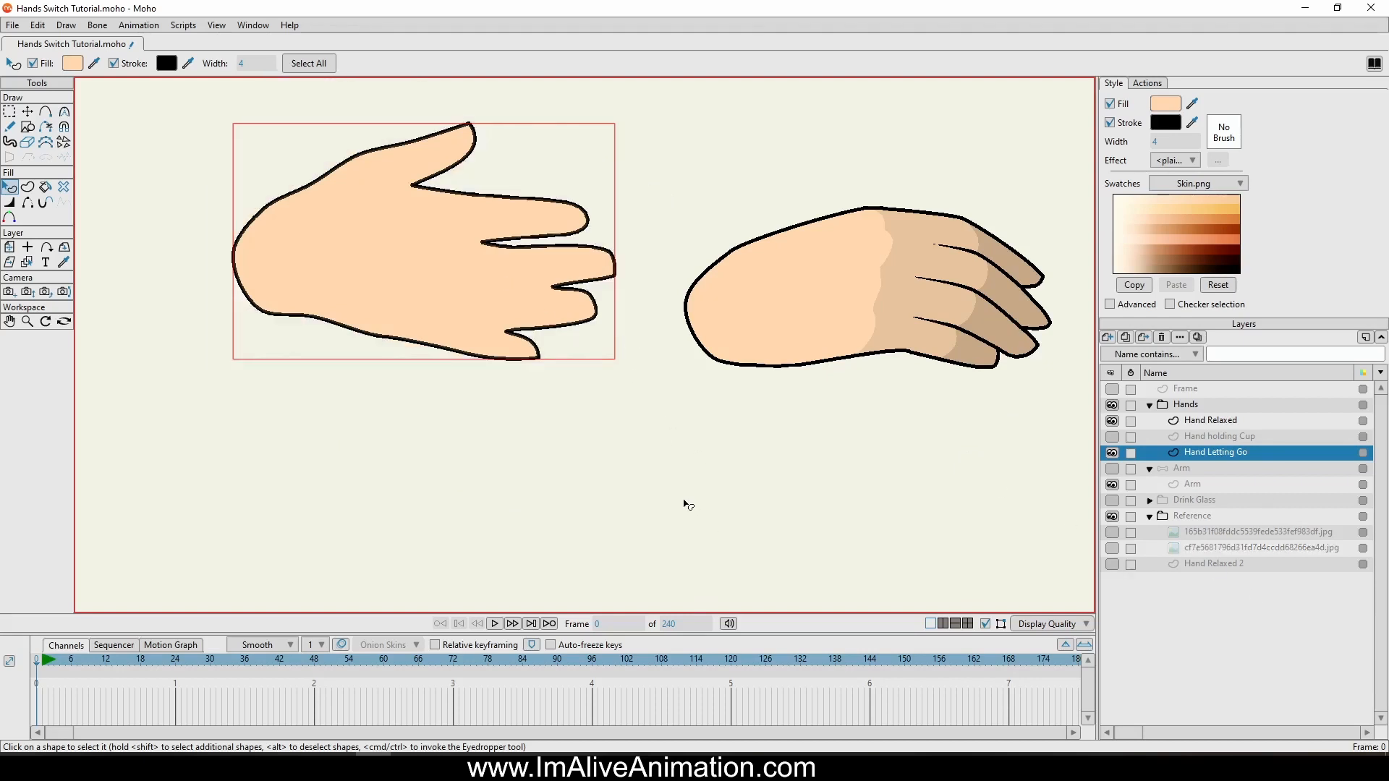
{"action": "scroll", "coordinate": [701, 498], "scroll_direction": "down", "scroll_amount": 2}
{"action": "scroll", "coordinate": [700, 498], "scroll_direction": "up", "scroll_amount": 3}
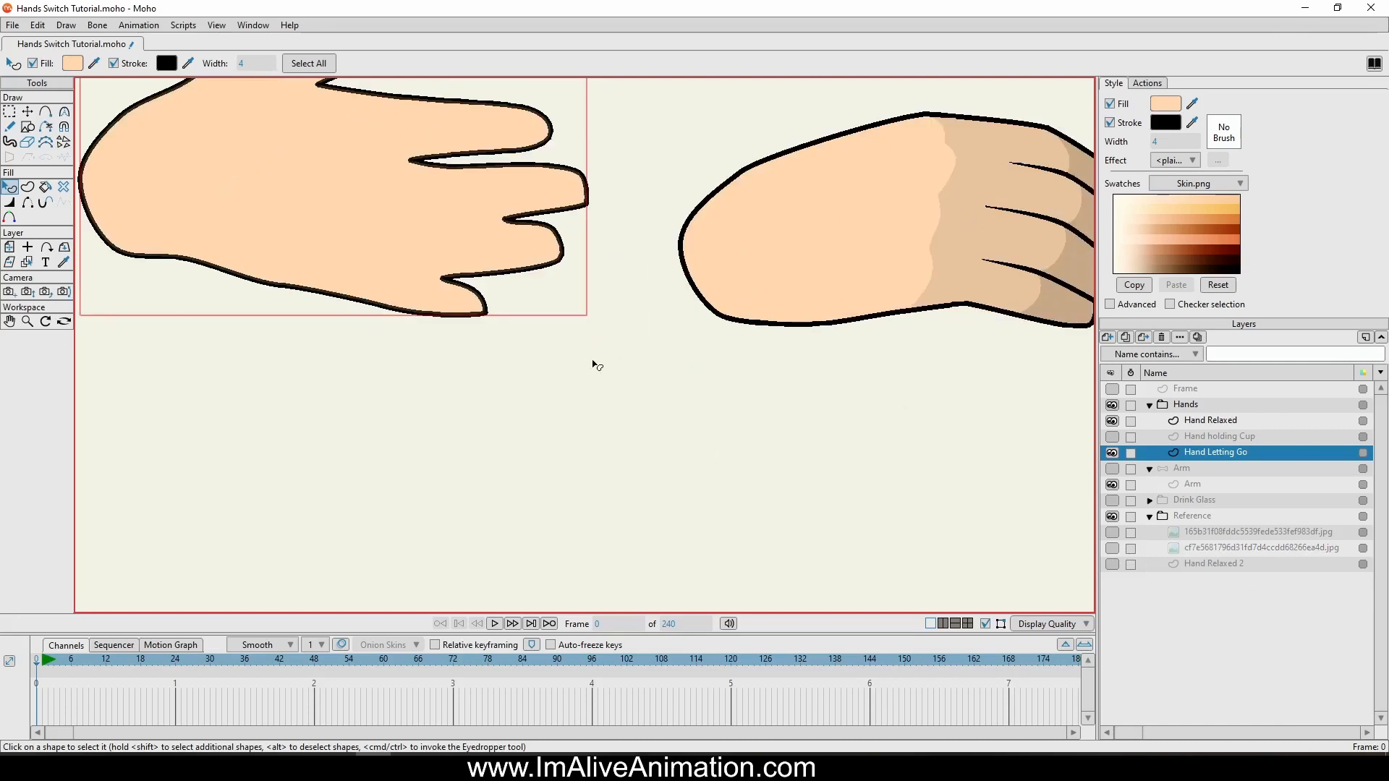
{"action": "left_click_drag", "start_coordinate": [597, 365], "coordinate": [751, 470]}
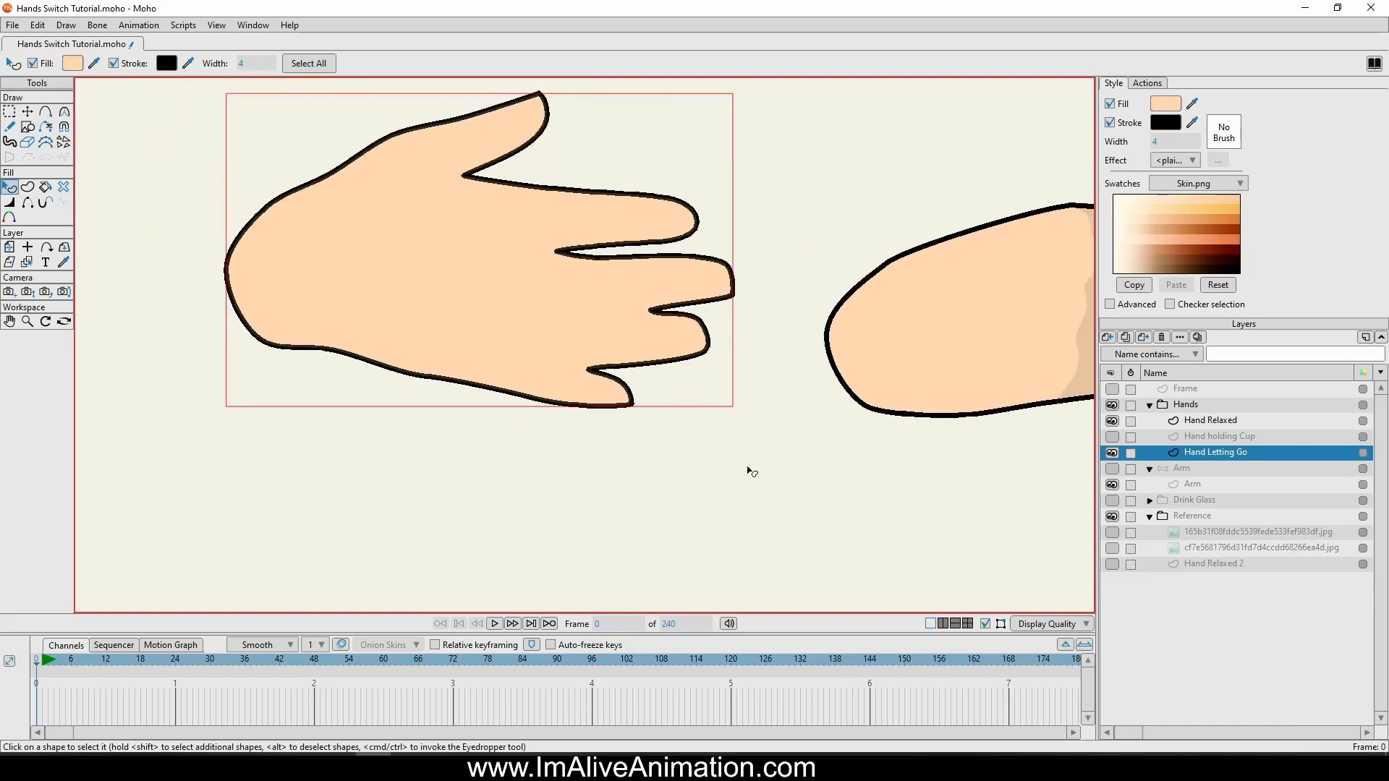
Hide the Hand Relaxed and Hand Letting Go layers, show the open-hand photo again, and activate the Add Point tool.
{"action": "left_click", "coordinate": [1114, 421]}
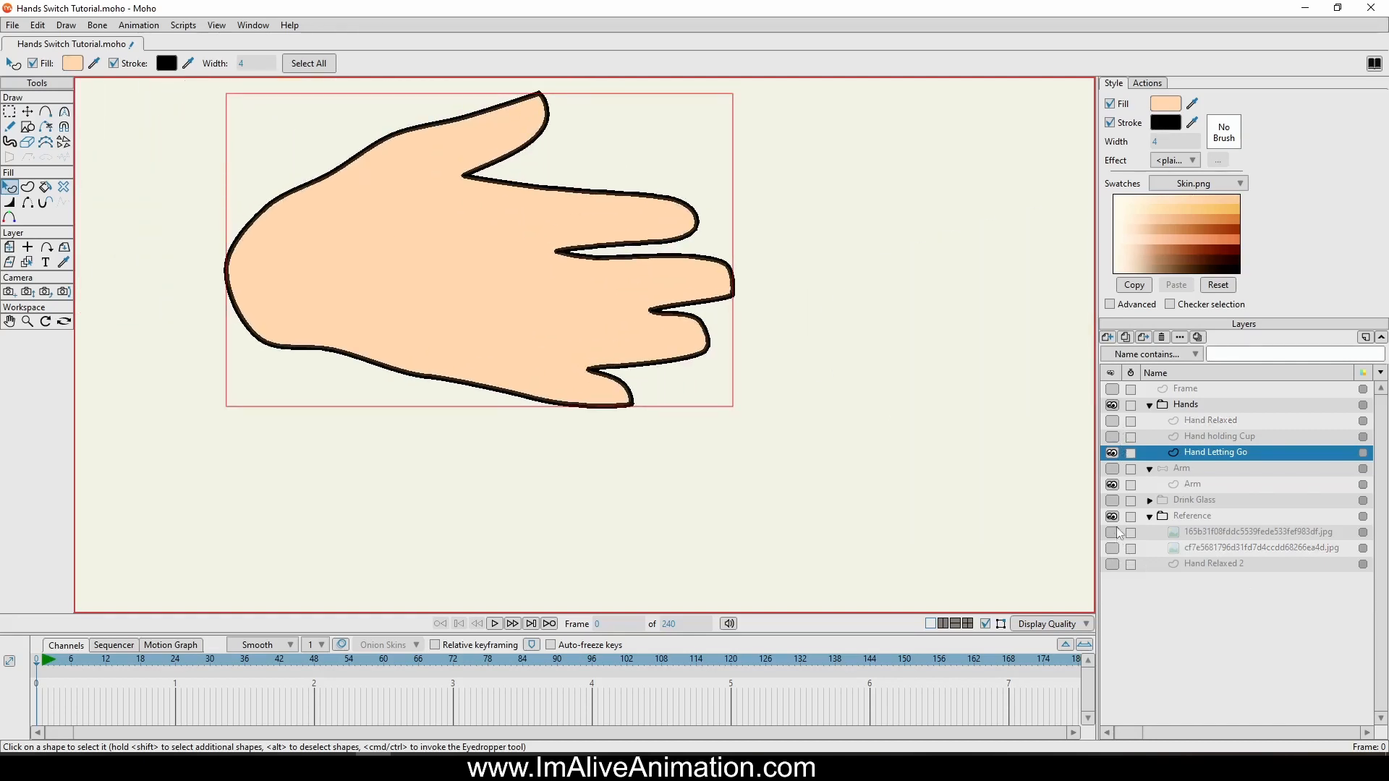
{"action": "left_click", "coordinate": [1113, 532]}
{"action": "left_click", "coordinate": [1111, 532]}
{"action": "left_click", "coordinate": [1111, 547]}
{"action": "scroll", "coordinate": [770, 396], "scroll_direction": "down", "scroll_amount": 2}
{"action": "left_click", "coordinate": [1111, 452]}
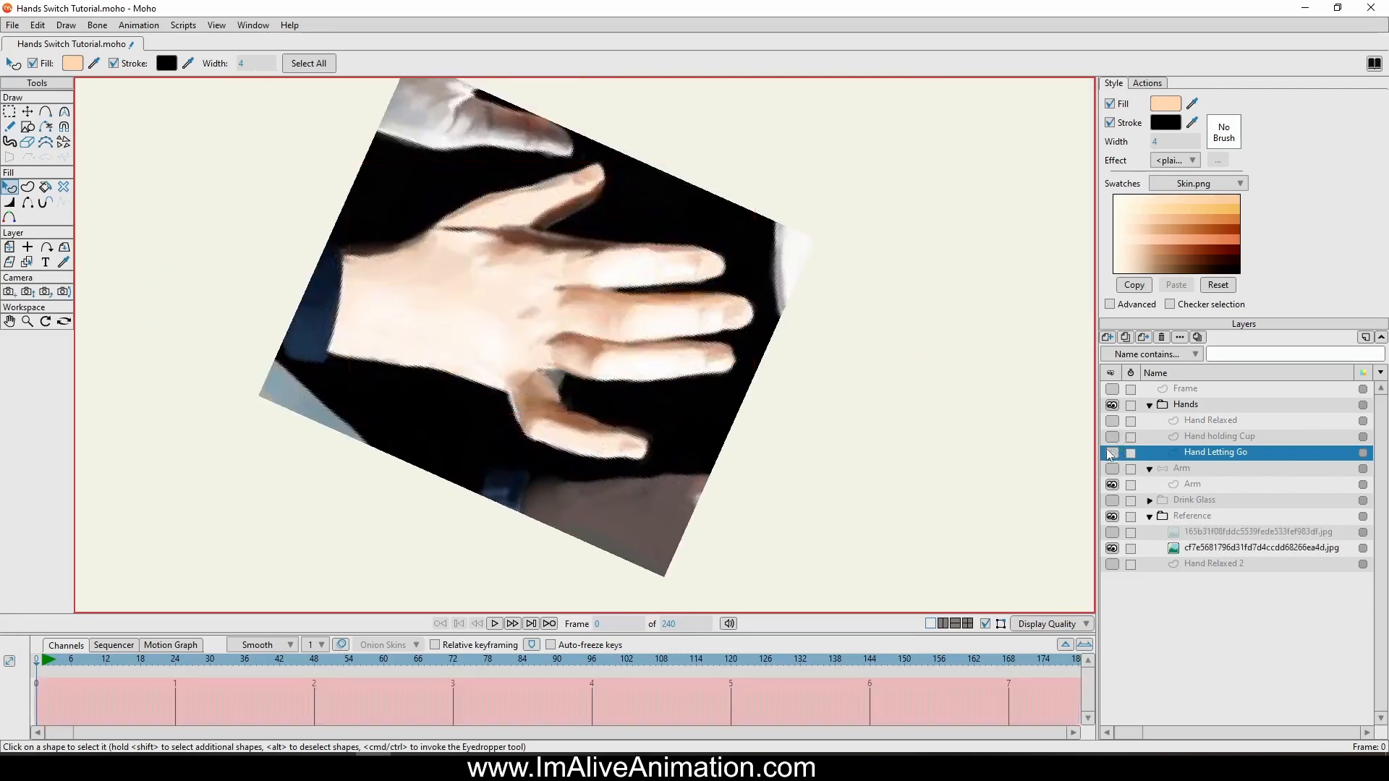
{"action": "left_click", "coordinate": [26, 112]}
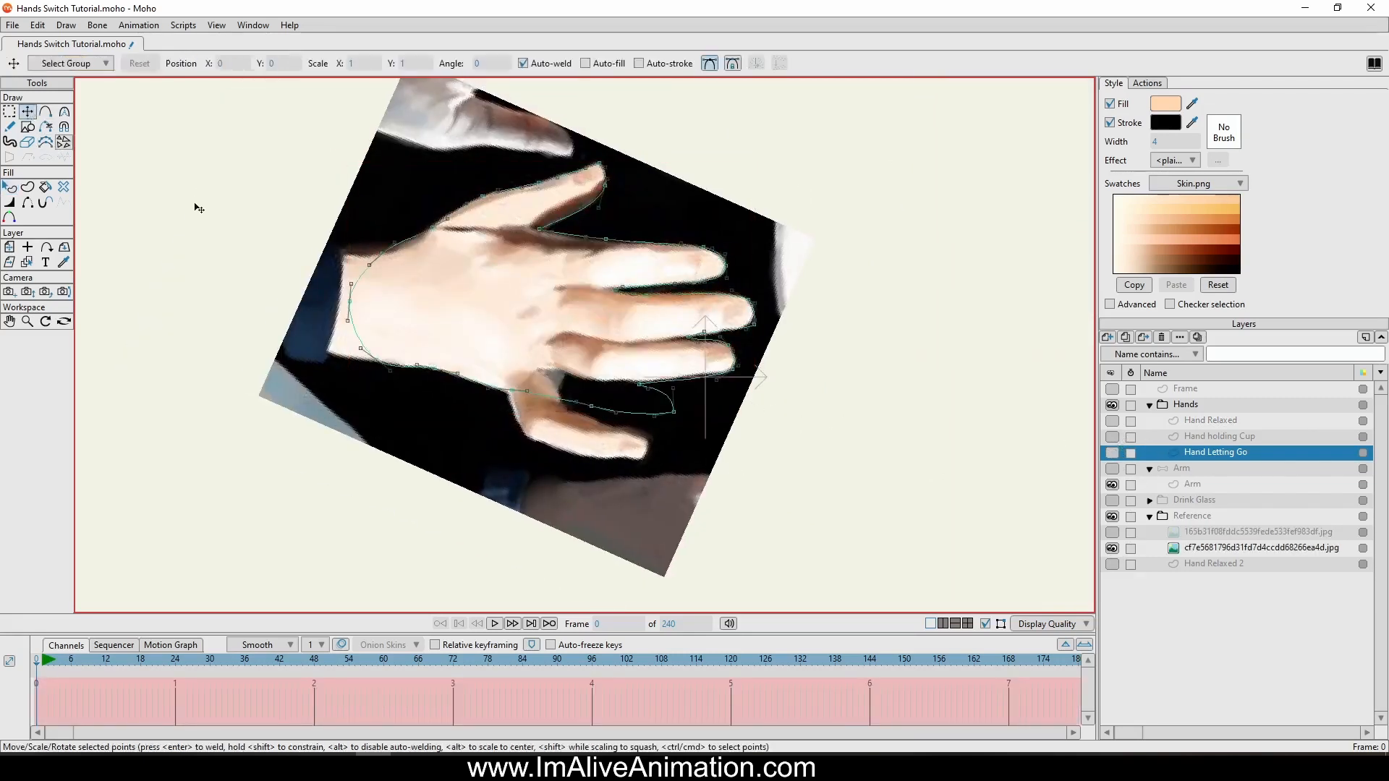
{"action": "scroll", "coordinate": [565, 266], "scroll_direction": "up", "scroll_amount": 3}
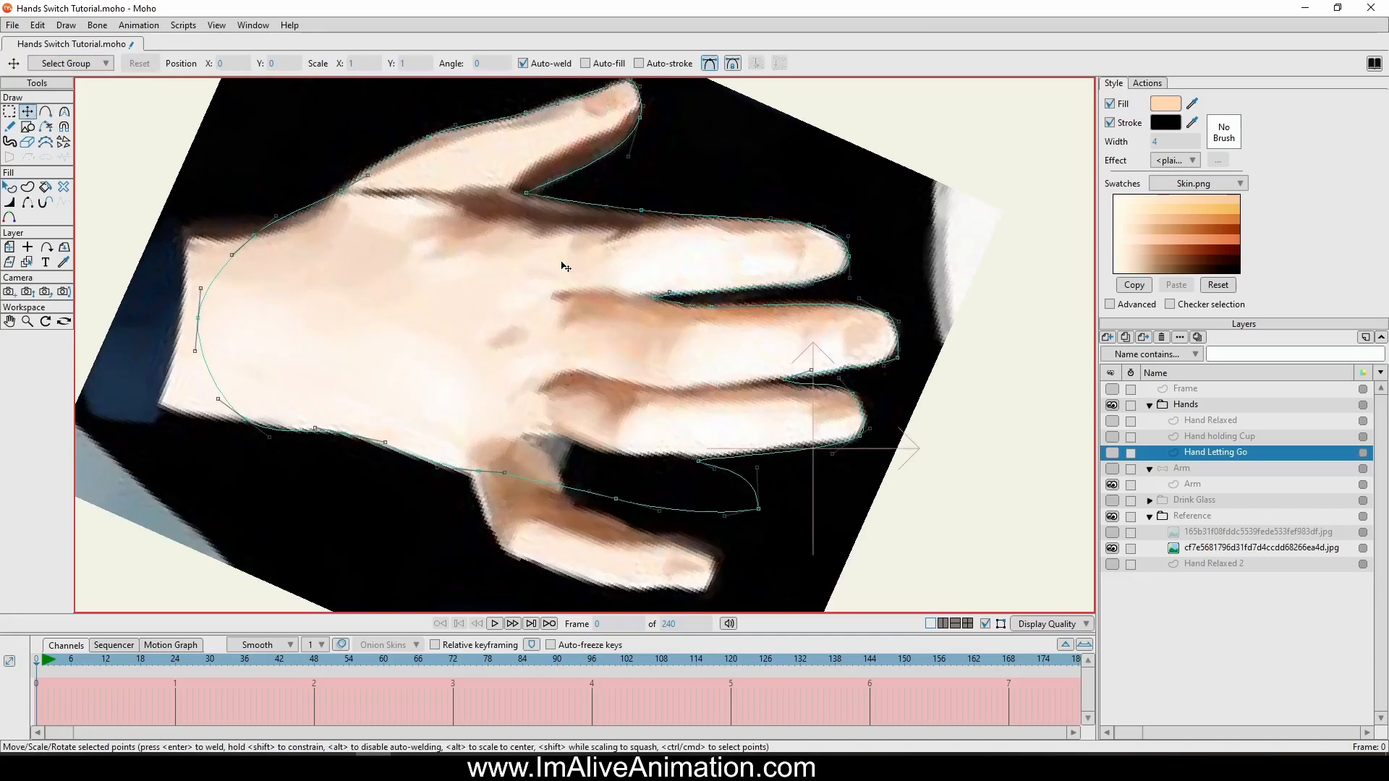
{"action": "left_click", "coordinate": [45, 111]}
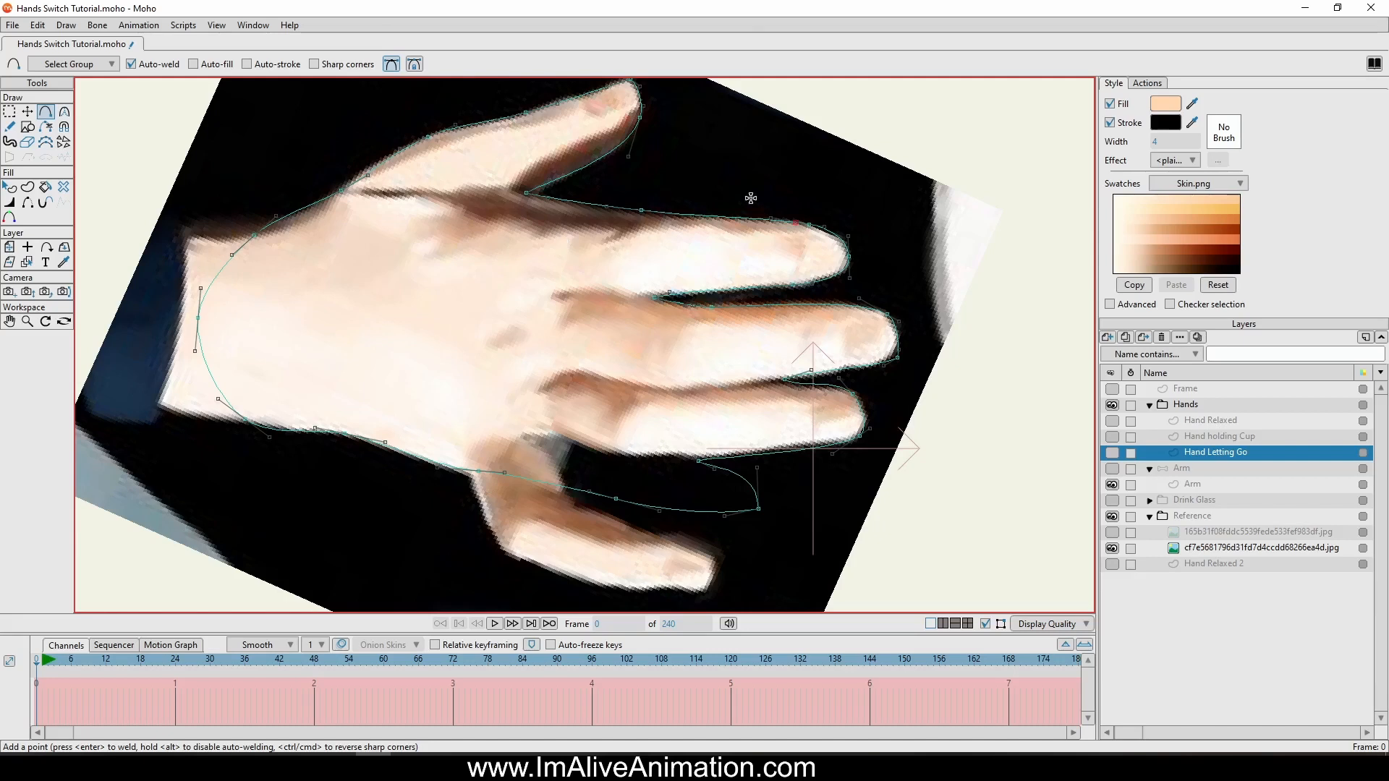
{"action": "left_click_drag", "start_coordinate": [641, 216], "coordinate": [634, 265]}
{"action": "key", "text": "ctrl+z"}
{"action": "key", "text": "ctrl+z"}
{"action": "key", "text": "ctrl+z"}
{"action": "left_click", "coordinate": [13, 25]}
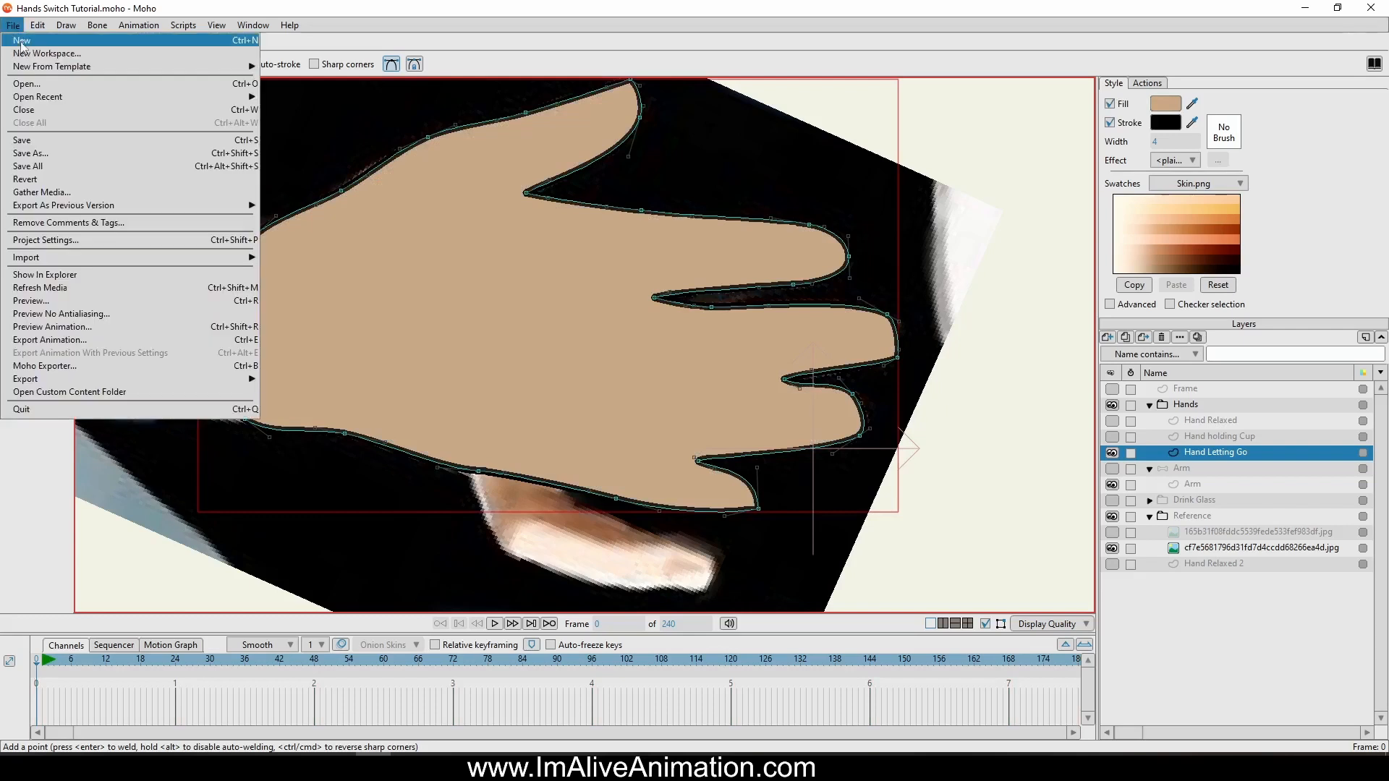
{"action": "mouse_move", "coordinate": [40, 26]}
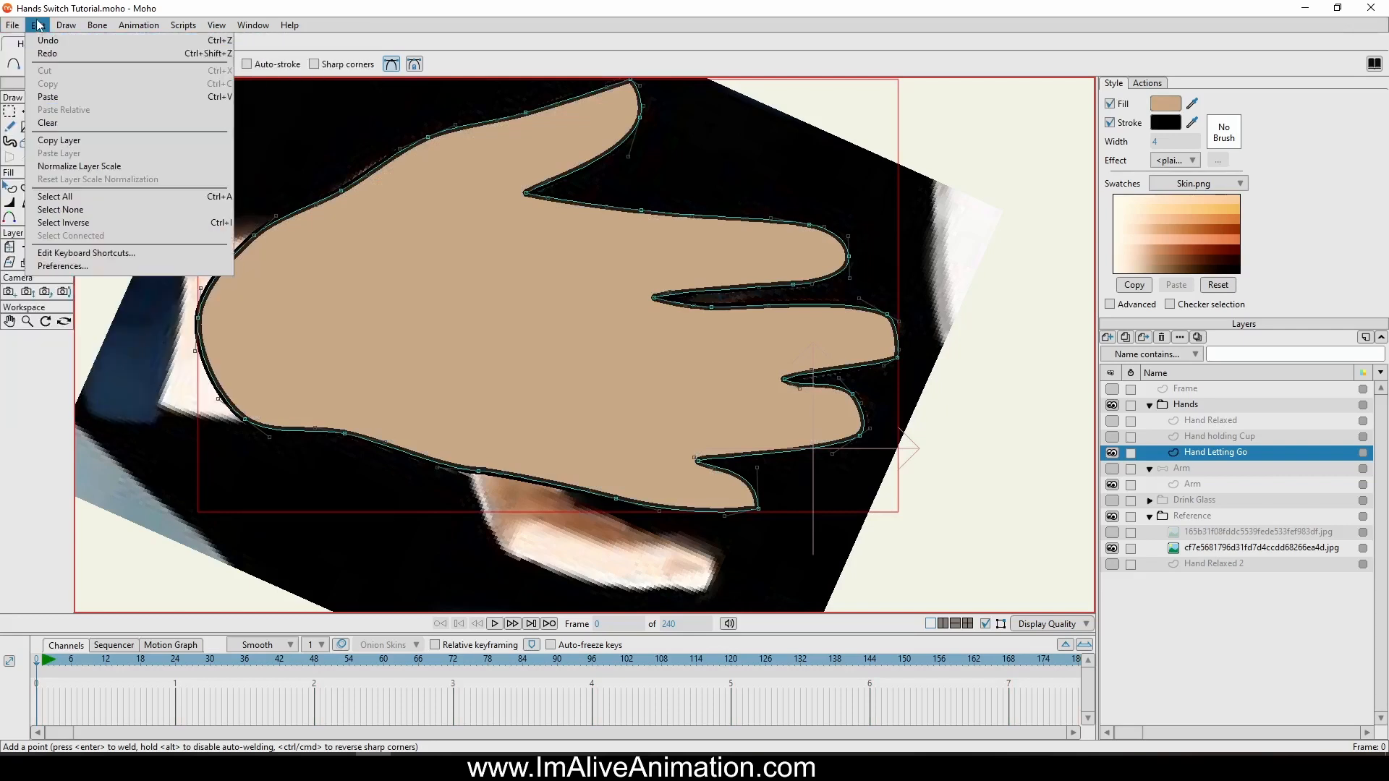
{"action": "left_click", "coordinate": [52, 57]}
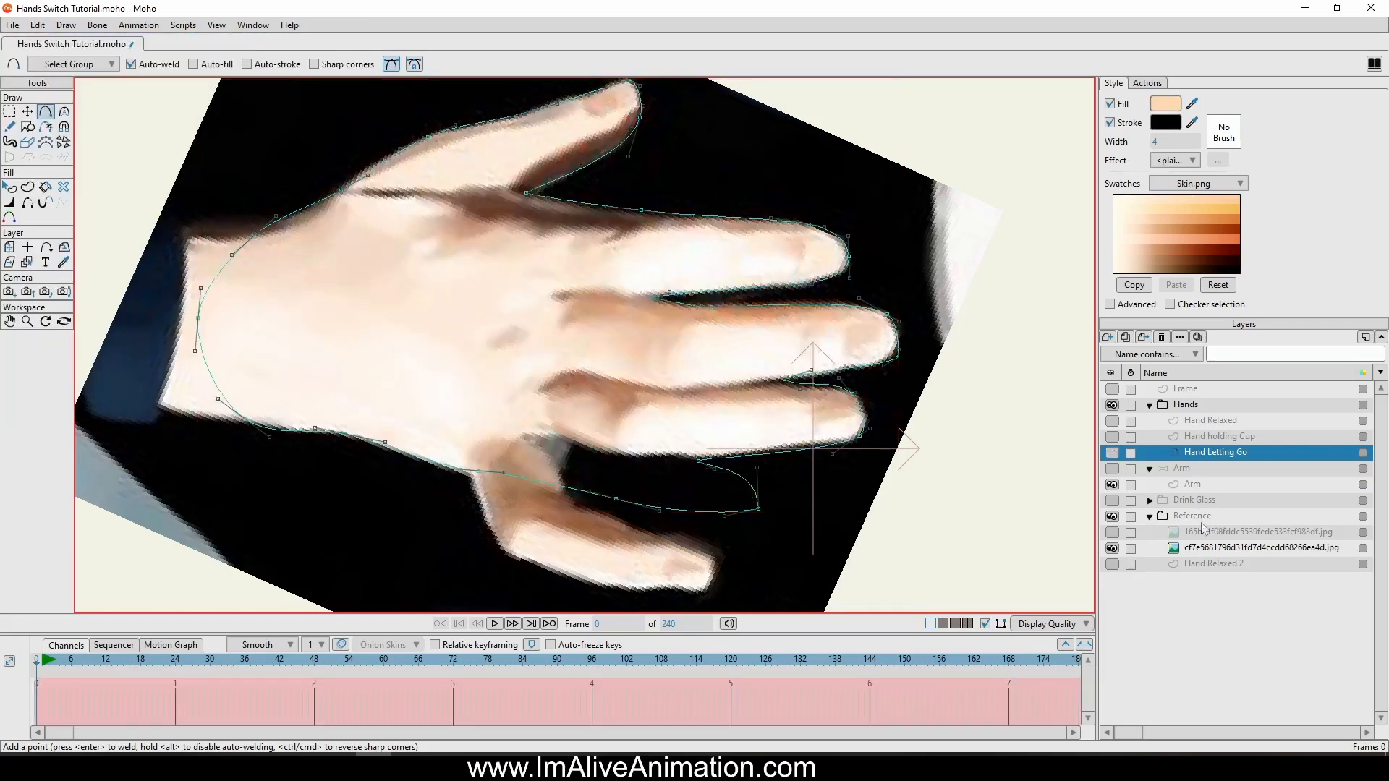
Draw shading boundary curves across the middle and third long fingers and down to the lowest finger's lower edge.
{"action": "left_click", "coordinate": [1111, 453]}
{"action": "left_click", "coordinate": [1111, 453]}
{"action": "mouse_move", "coordinate": [711, 308]}
{"action": "left_mouse_down"}
{"action": "mouse_move", "coordinate": [679, 334]}
{"action": "mouse_move", "coordinate": [678, 388]}
{"action": "mouse_move", "coordinate": [635, 404]}
{"action": "mouse_move", "coordinate": [615, 443]}
{"action": "mouse_move", "coordinate": [692, 462]}
{"action": "mouse_move", "coordinate": [619, 458]}
{"action": "left_mouse_up"}
{"action": "left_click_drag", "start_coordinate": [610, 469], "coordinate": [619, 497]}
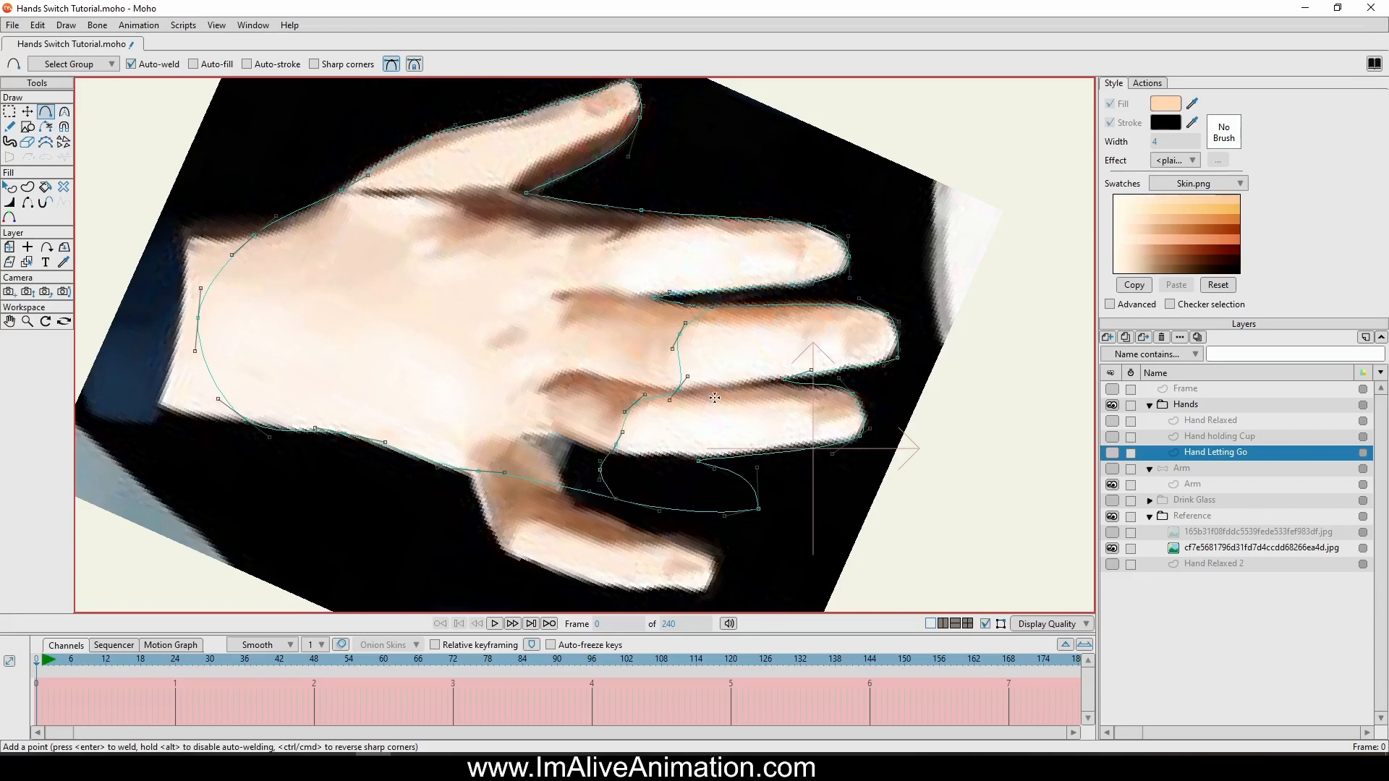
Draw a shading boundary curve across the uppermost long finger, from its upper edge to the gap below.
{"action": "scroll", "coordinate": [662, 304], "scroll_direction": "up", "scroll_amount": 3}
{"action": "scroll", "coordinate": [654, 452], "scroll_direction": "down", "scroll_amount": 2}
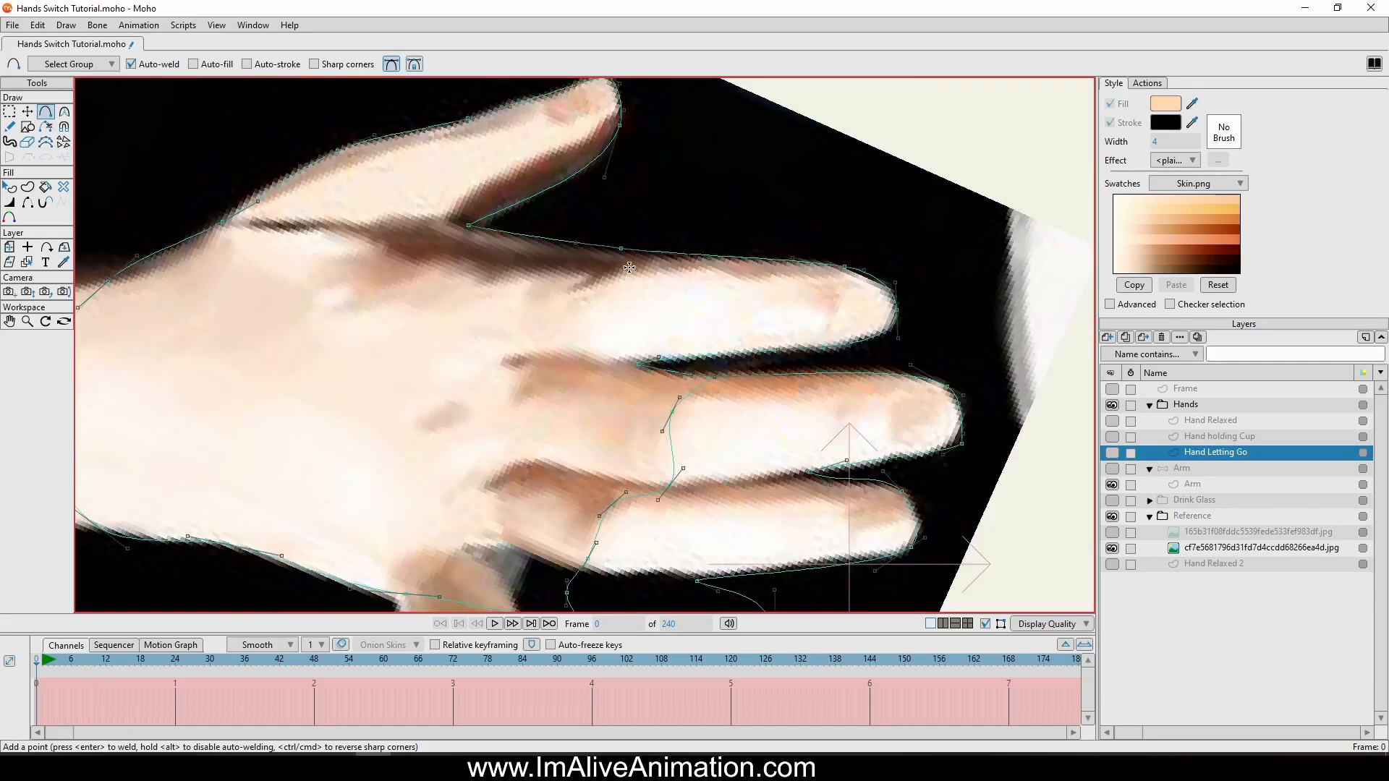
{"action": "left_click_drag", "start_coordinate": [622, 249], "coordinate": [605, 367]}
{"action": "left_click", "coordinate": [640, 364]}
{"action": "scroll", "coordinate": [463, 210], "scroll_direction": "down", "scroll_amount": 1}
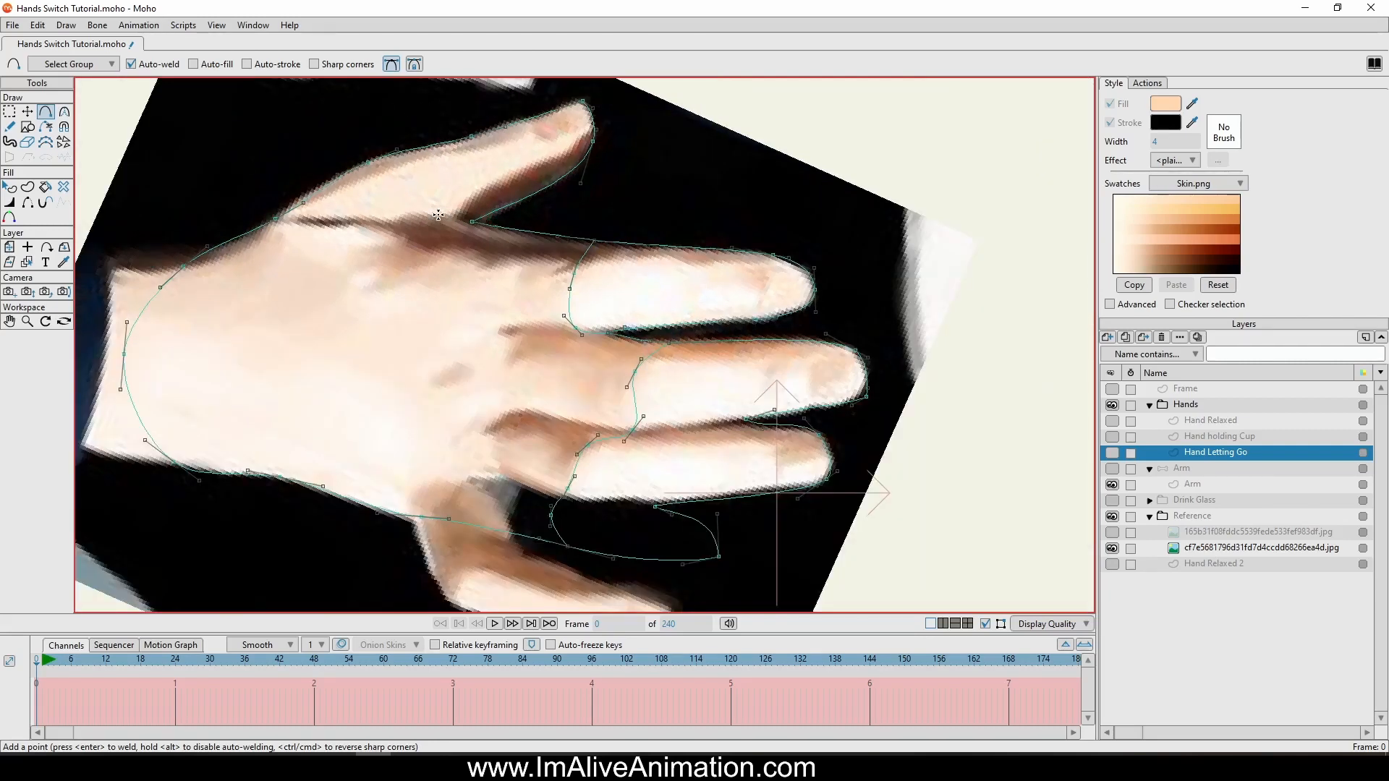
Show the Hand Letting Go layer and delete the single filled shape covering the whole hand, keeping its outline points.
{"action": "left_click_drag", "start_coordinate": [411, 319], "coordinate": [399, 261]}
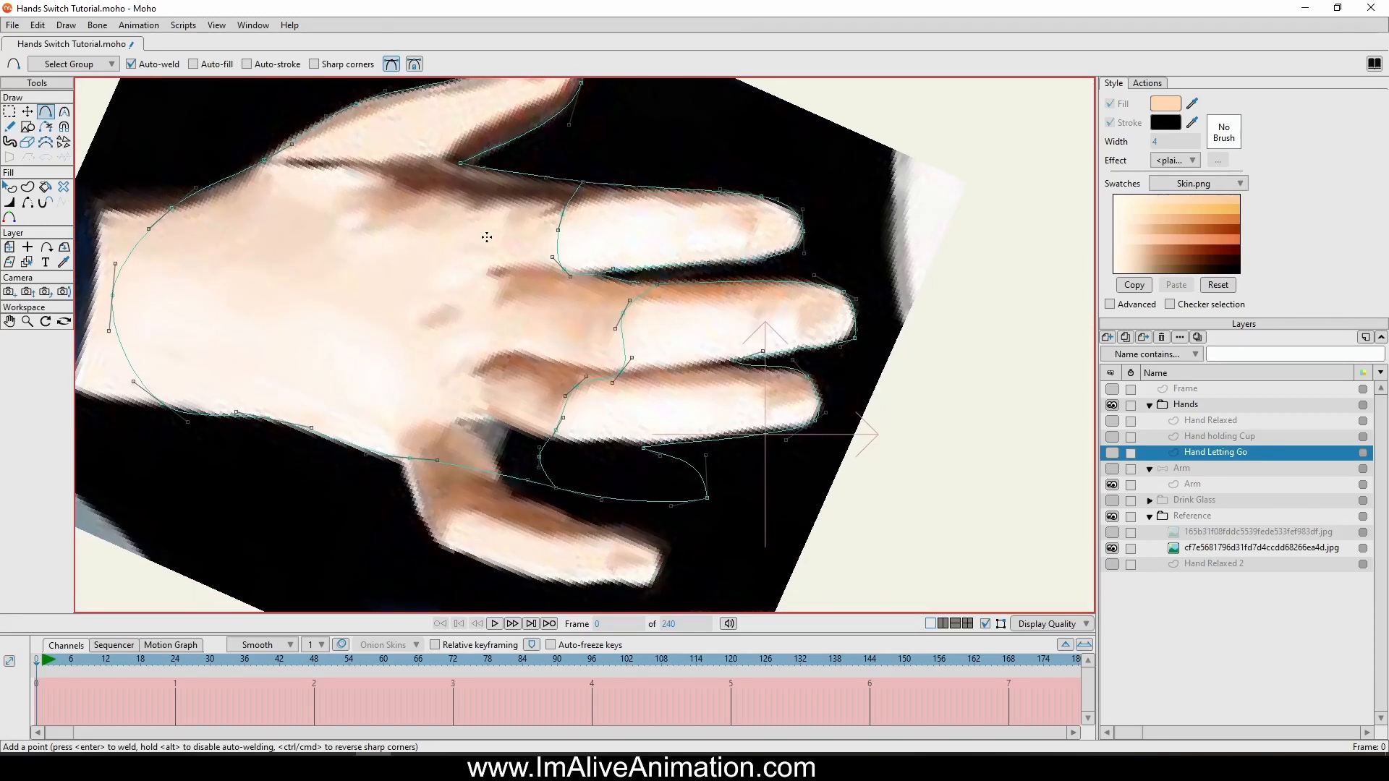
{"action": "scroll", "coordinate": [487, 237], "scroll_direction": "up", "scroll_amount": 2}
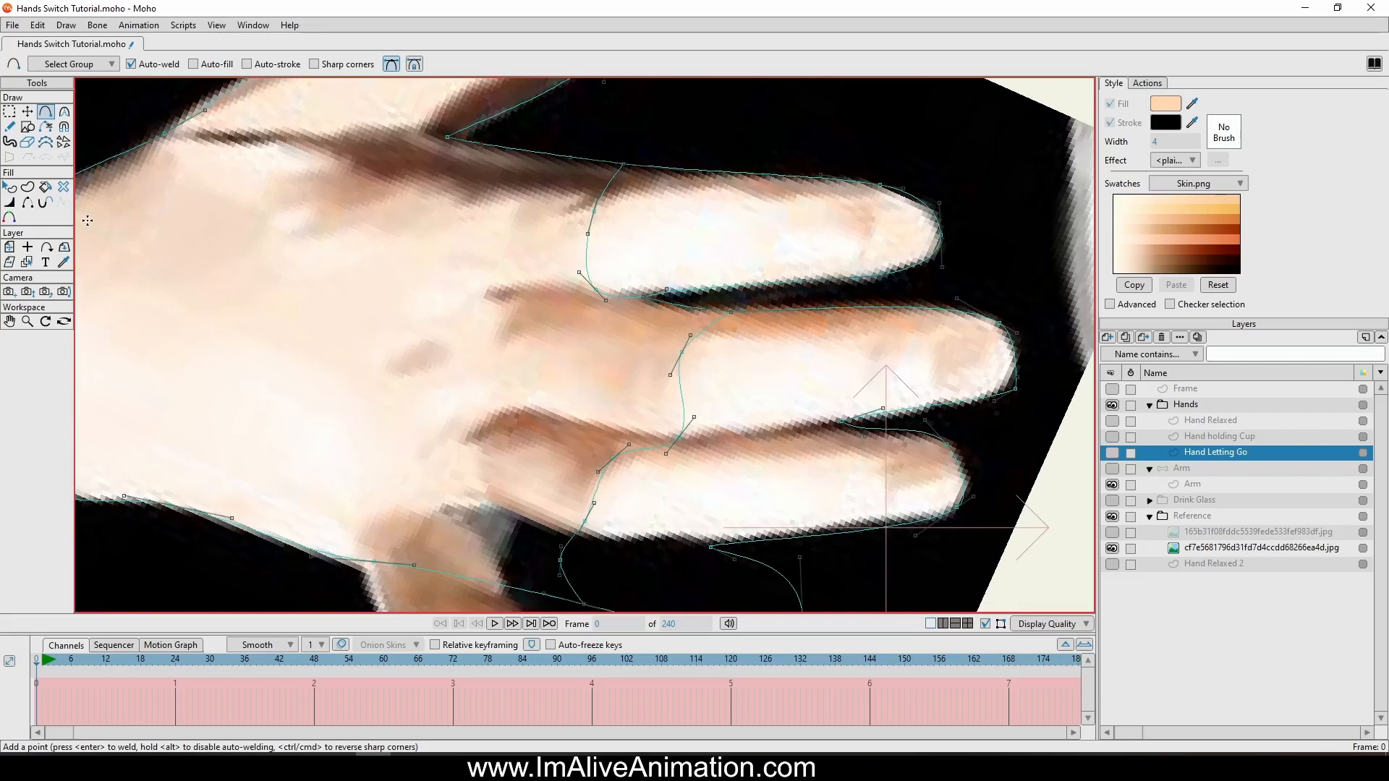
{"action": "left_click", "coordinate": [27, 187]}
{"action": "scroll", "coordinate": [413, 248], "scroll_direction": "down", "scroll_amount": 2}
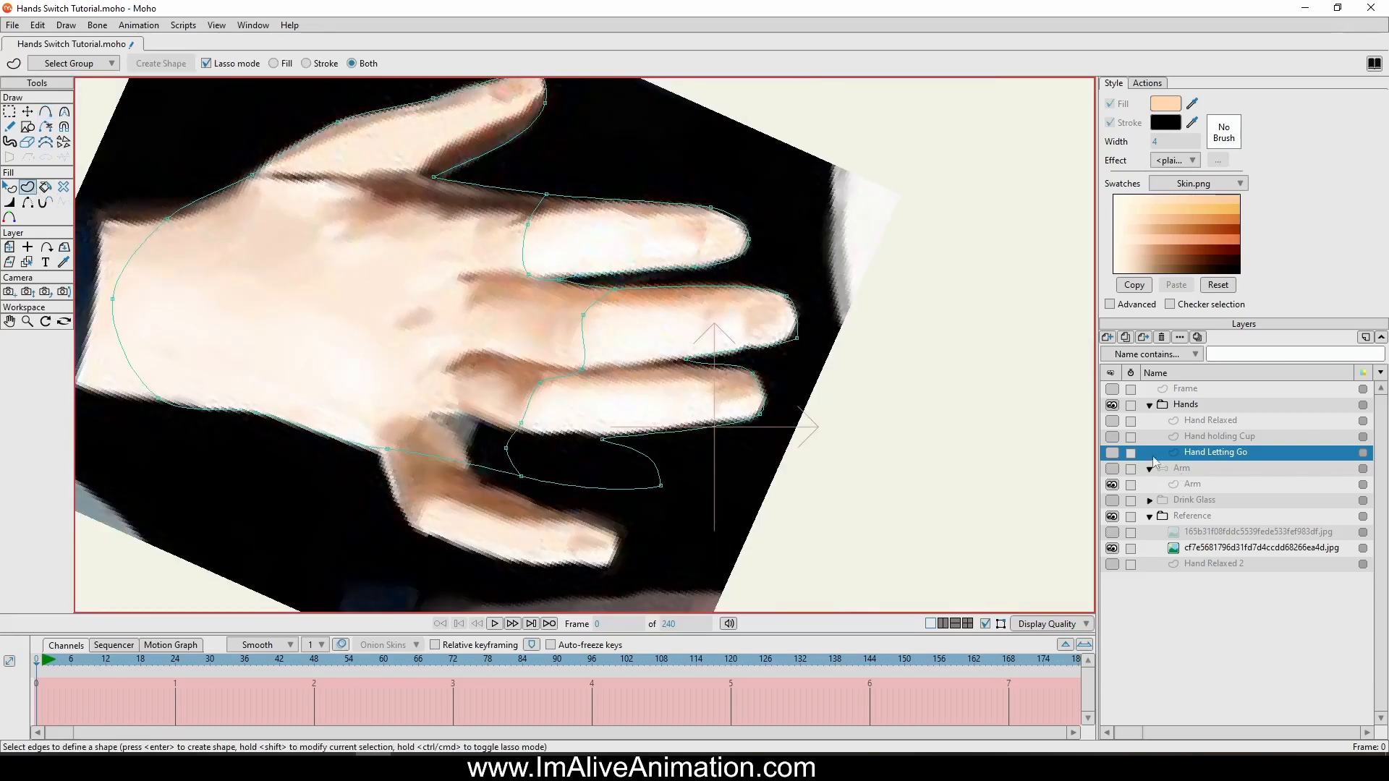
{"action": "left_click", "coordinate": [1112, 453]}
{"action": "scroll", "coordinate": [415, 311], "scroll_direction": "up", "scroll_amount": 2}
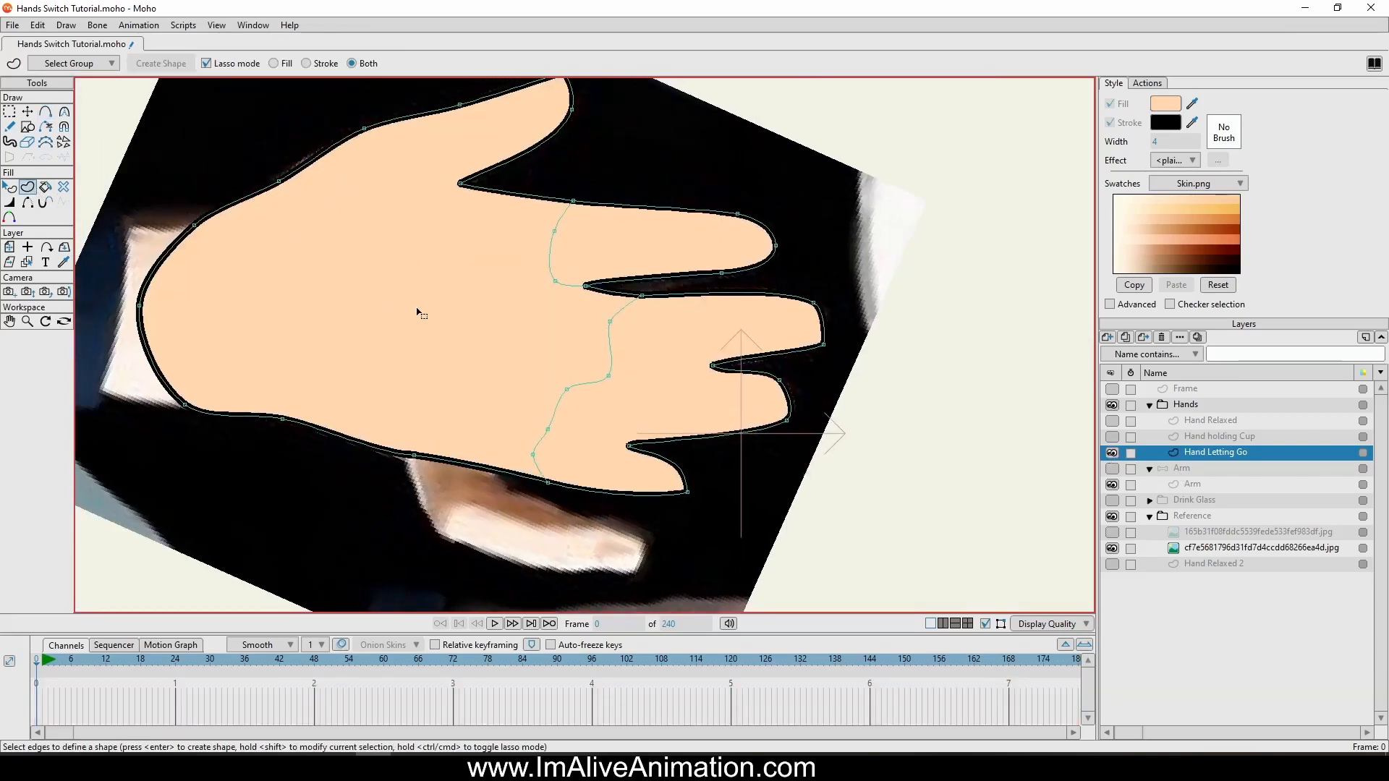
{"action": "left_click", "coordinate": [27, 111]}
{"action": "left_click", "coordinate": [10, 187]}
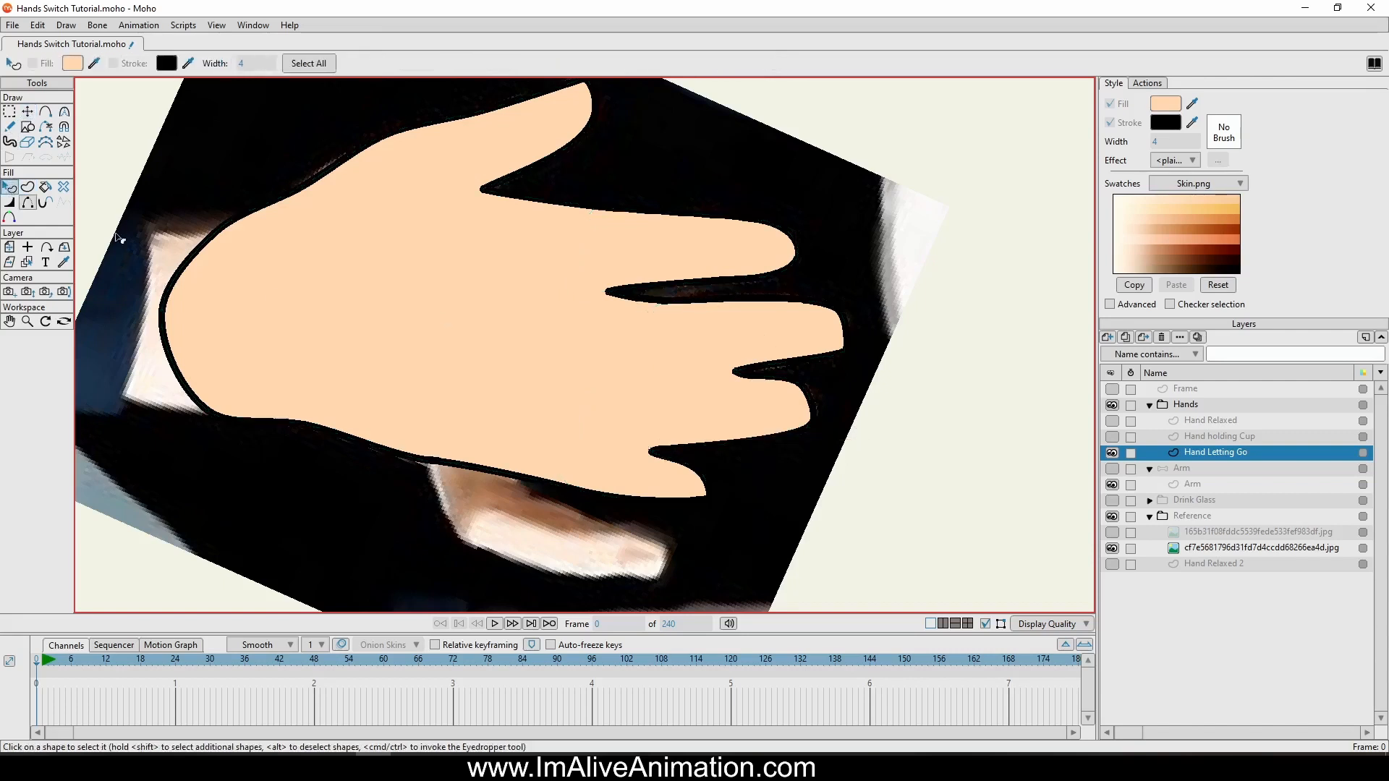
{"action": "left_click", "coordinate": [350, 332]}
{"action": "key", "text": "Delete"}
Create a filled and stroked shape for the open hand's palm and thumb, ending at the finger shading boundaries.
{"action": "left_click", "coordinate": [28, 186]}
{"action": "scroll", "coordinate": [597, 221], "scroll_direction": "down", "scroll_amount": 1}
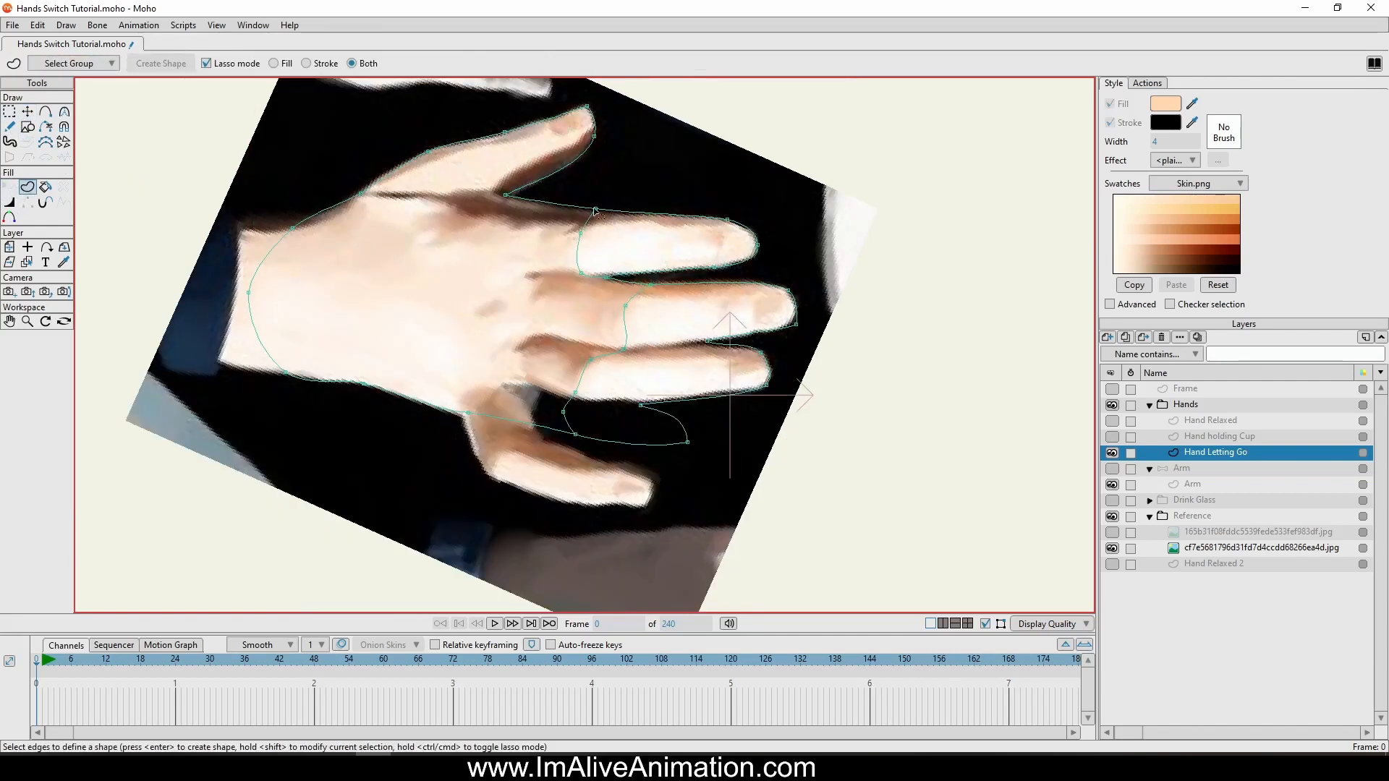
{"action": "mouse_move", "coordinate": [630, 153]}
{"action": "left_mouse_down"}
{"action": "mouse_move", "coordinate": [616, 222]}
{"action": "mouse_move", "coordinate": [644, 249]}
{"action": "mouse_move", "coordinate": [622, 266]}
{"action": "mouse_move", "coordinate": [661, 290]}
{"action": "mouse_move", "coordinate": [662, 368]}
{"action": "mouse_move", "coordinate": [604, 424]}
{"action": "mouse_move", "coordinate": [358, 478]}
{"action": "mouse_move", "coordinate": [167, 352]}
{"action": "mouse_move", "coordinate": [233, 139]}
{"action": "mouse_move", "coordinate": [467, 99]}
{"action": "mouse_move", "coordinate": [612, 113]}
{"action": "mouse_move", "coordinate": [603, 203]}
{"action": "mouse_move", "coordinate": [570, 208]}
{"action": "mouse_move", "coordinate": [546, 285]}
{"action": "mouse_move", "coordinate": [536, 459]}
{"action": "mouse_move", "coordinate": [553, 493]}
{"action": "mouse_move", "coordinate": [699, 547]}
{"action": "mouse_move", "coordinate": [843, 432]}
{"action": "mouse_move", "coordinate": [831, 185]}
{"action": "mouse_move", "coordinate": [663, 159]}
{"action": "mouse_move", "coordinate": [607, 178]}
{"action": "left_mouse_up"}
{"action": "left_click", "coordinate": [161, 63]}
{"action": "scroll", "coordinate": [611, 177], "scroll_direction": "up", "scroll_amount": 1}
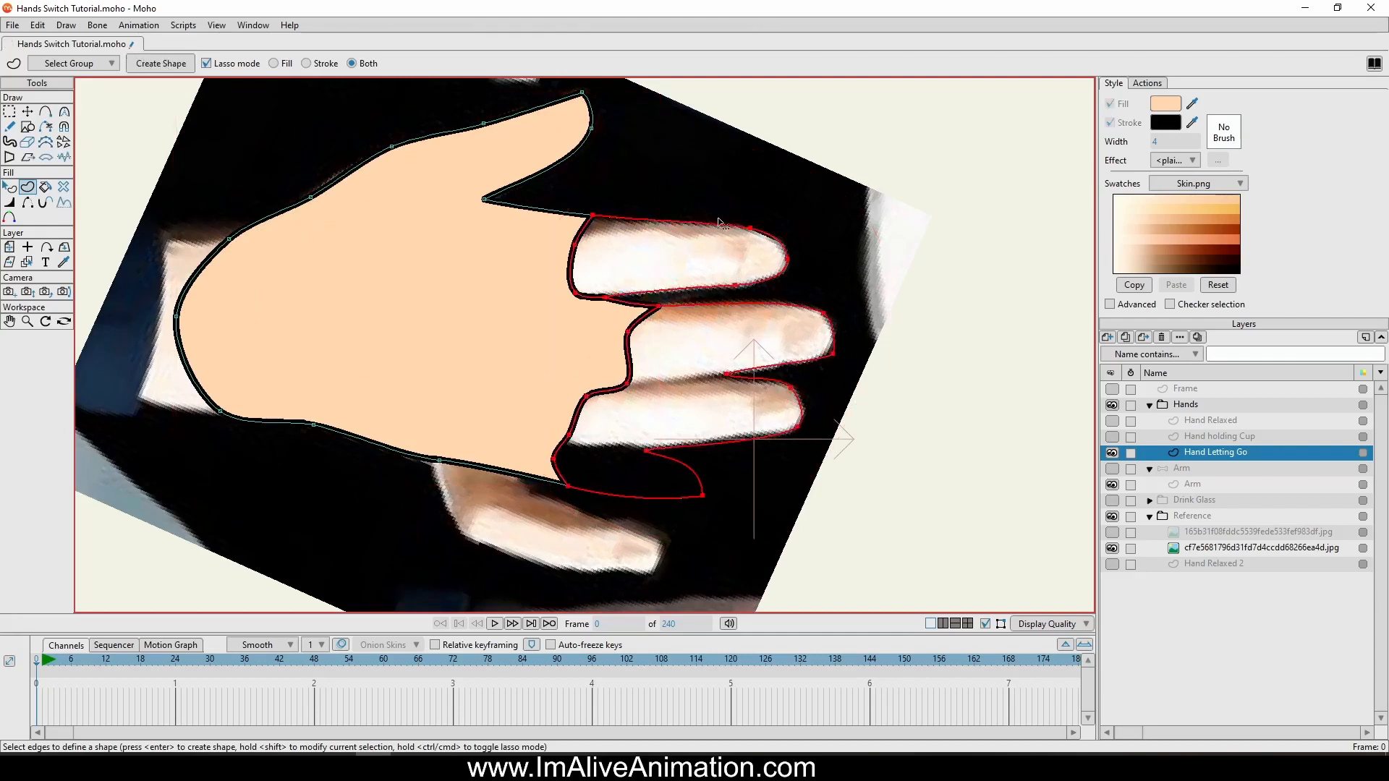
Create one filled and stroked shape for the uppermost long finger and another for the three fingers below it.
{"action": "key", "text": "Return"}
{"action": "left_click_drag", "start_coordinate": [519, 295], "coordinate": [624, 309]}
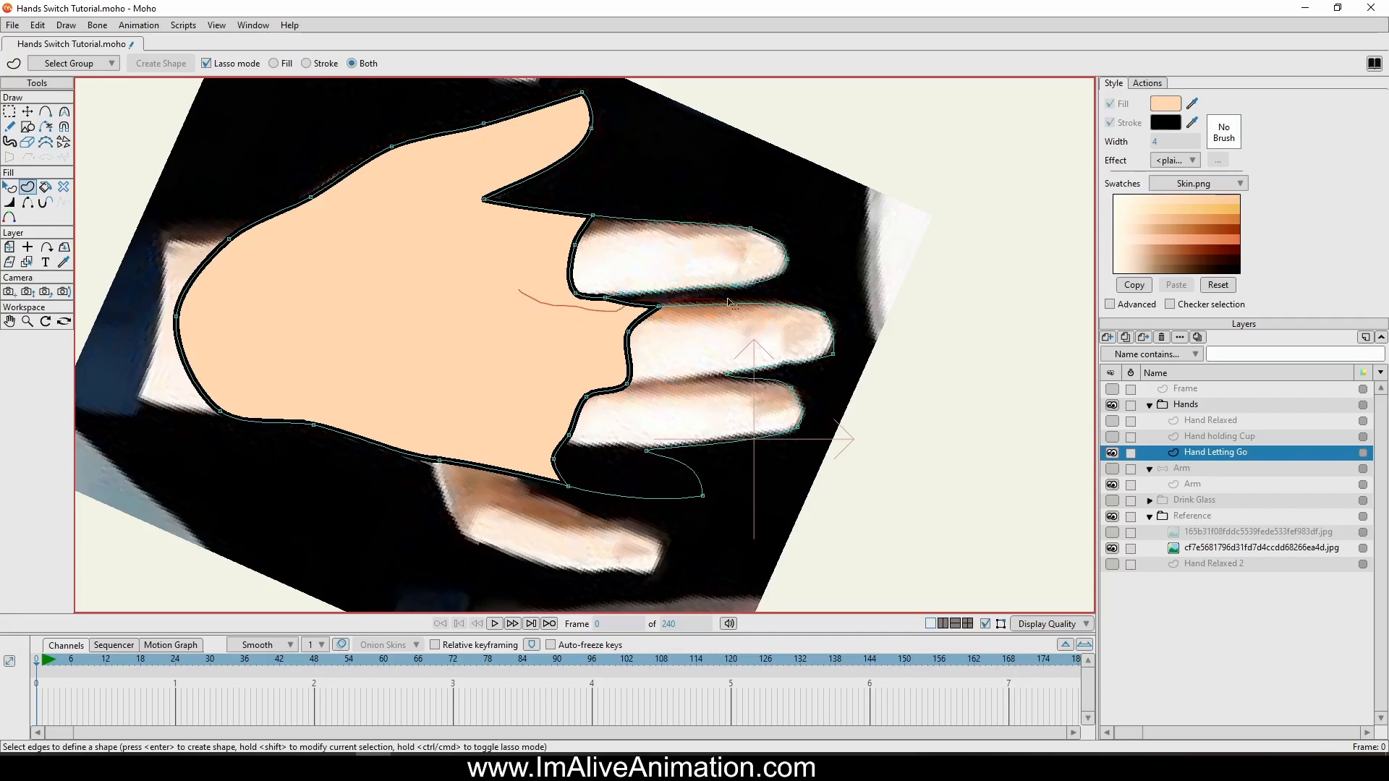
{"action": "mouse_move", "coordinate": [729, 302]}
{"action": "left_mouse_down"}
{"action": "mouse_move", "coordinate": [510, 186]}
{"action": "mouse_move", "coordinate": [553, 305]}
{"action": "left_mouse_up"}
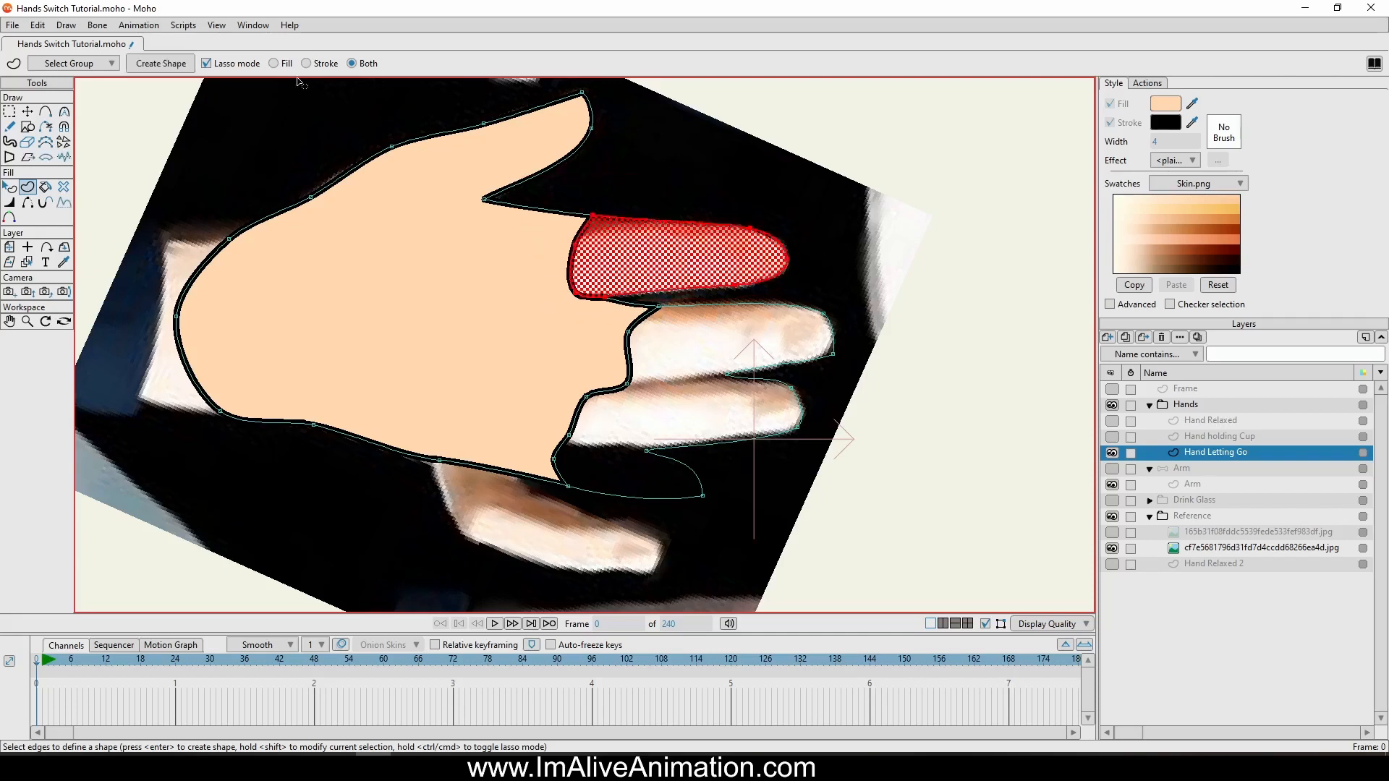
{"action": "left_click", "coordinate": [145, 66]}
{"action": "left_click_drag", "start_coordinate": [879, 304], "coordinate": [738, 303]}
{"action": "mouse_move", "coordinate": [631, 311]}
{"action": "left_mouse_down"}
{"action": "mouse_move", "coordinate": [540, 523]}
{"action": "mouse_move", "coordinate": [823, 462]}
{"action": "mouse_move", "coordinate": [877, 302]}
{"action": "left_mouse_up"}
{"action": "left_click", "coordinate": [162, 69]}
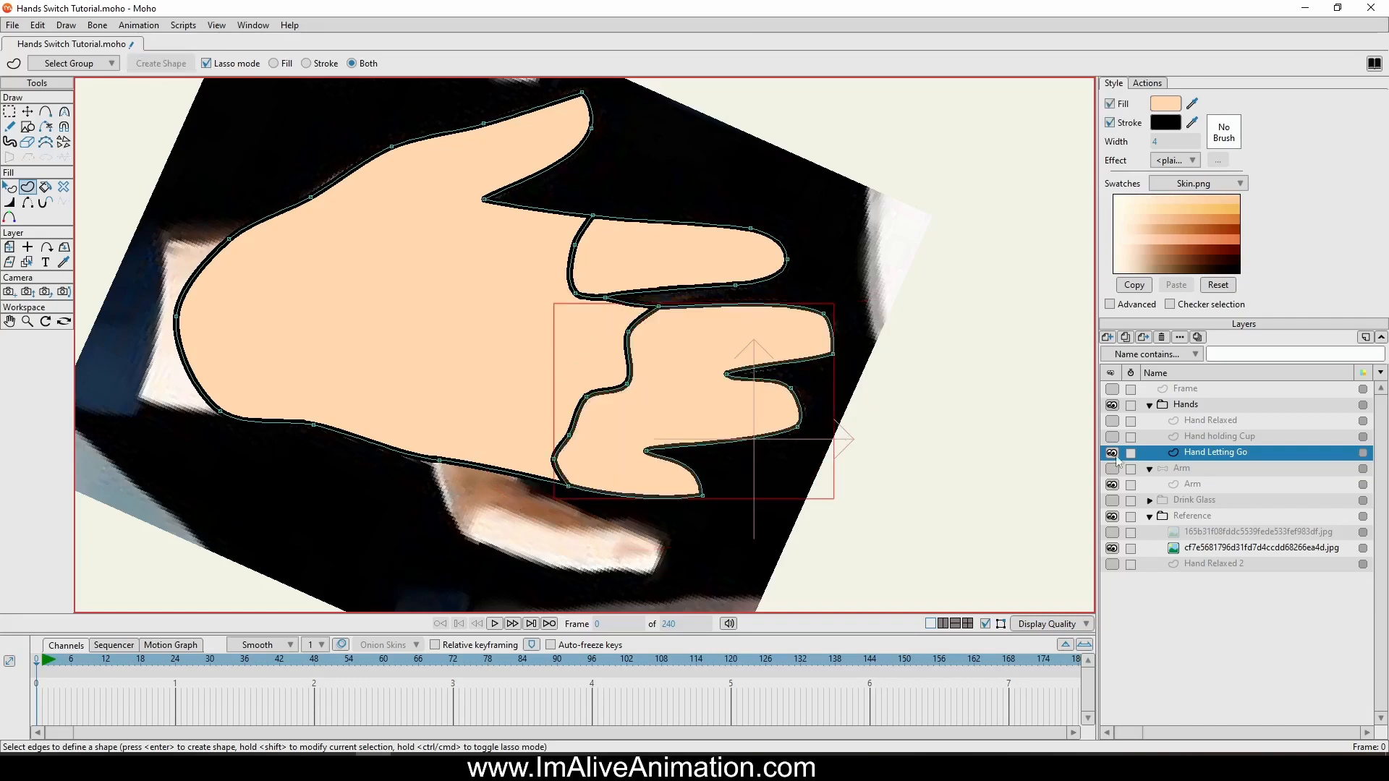
Show the Hand Relaxed layer and give the lower three fingers its darkest fingertip shade.
{"action": "left_click", "coordinate": [1113, 421]}
{"action": "scroll", "coordinate": [1035, 426], "scroll_direction": "down", "scroll_amount": 2}
{"action": "left_click_drag", "start_coordinate": [1035, 427], "coordinate": [944, 415]}
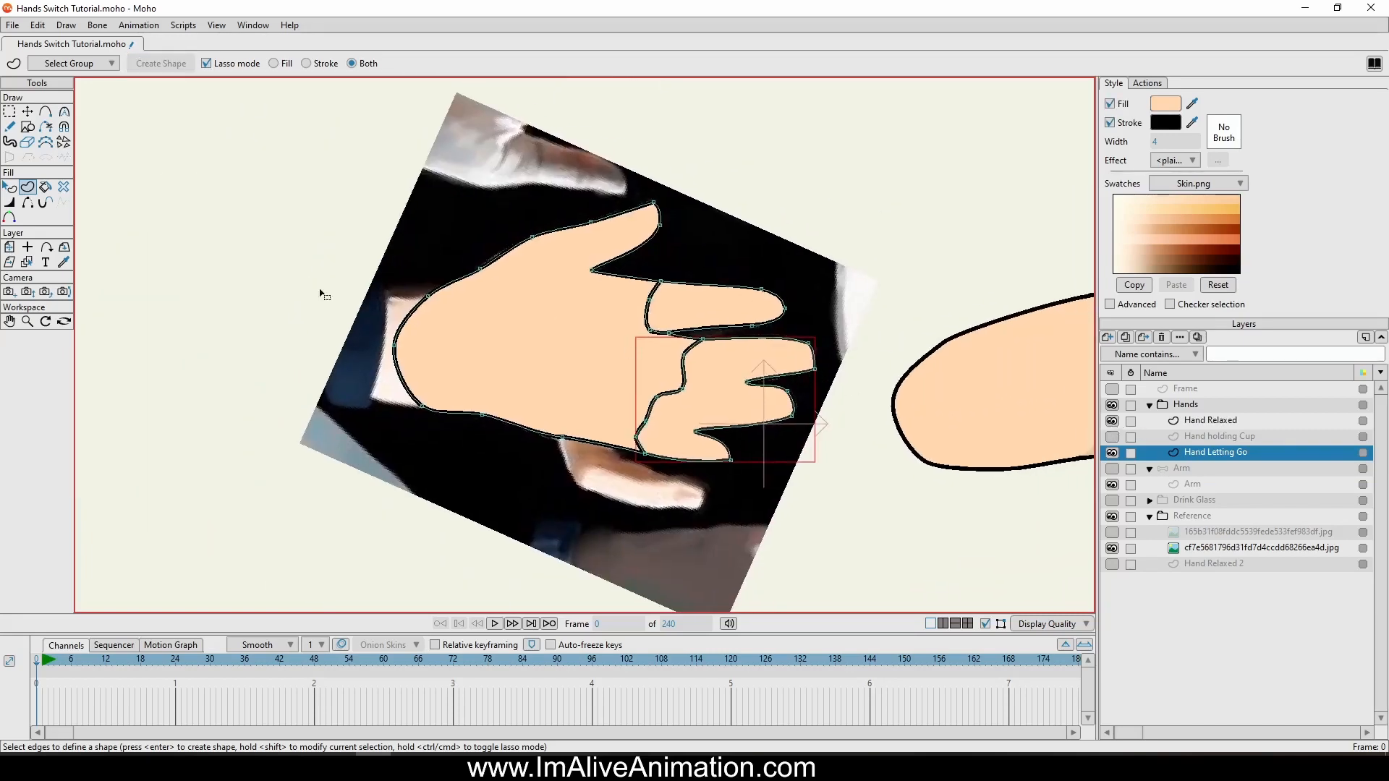
{"action": "left_click", "coordinate": [9, 186]}
{"action": "scroll", "coordinate": [605, 363], "scroll_direction": "down", "scroll_amount": 2}
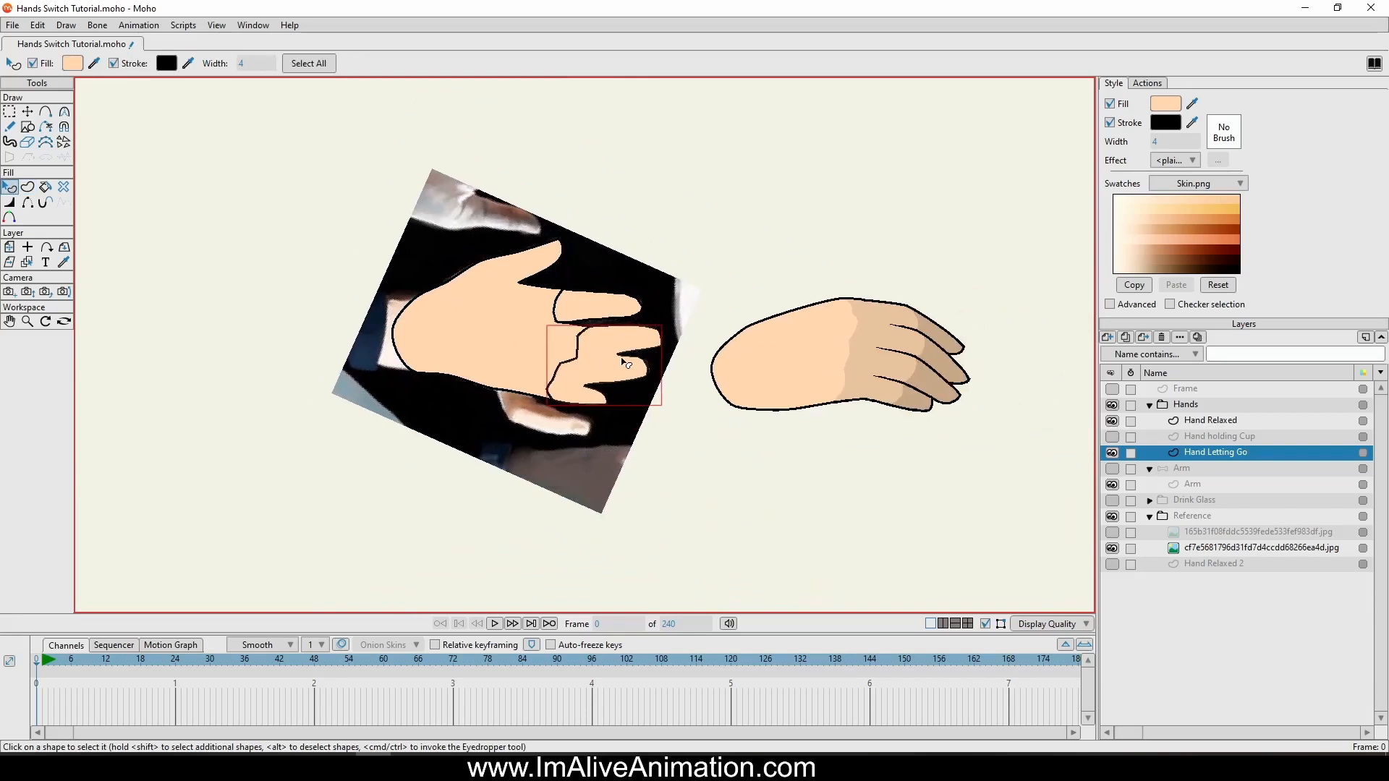
{"action": "left_click", "coordinate": [926, 388], "text": "ctrl"}
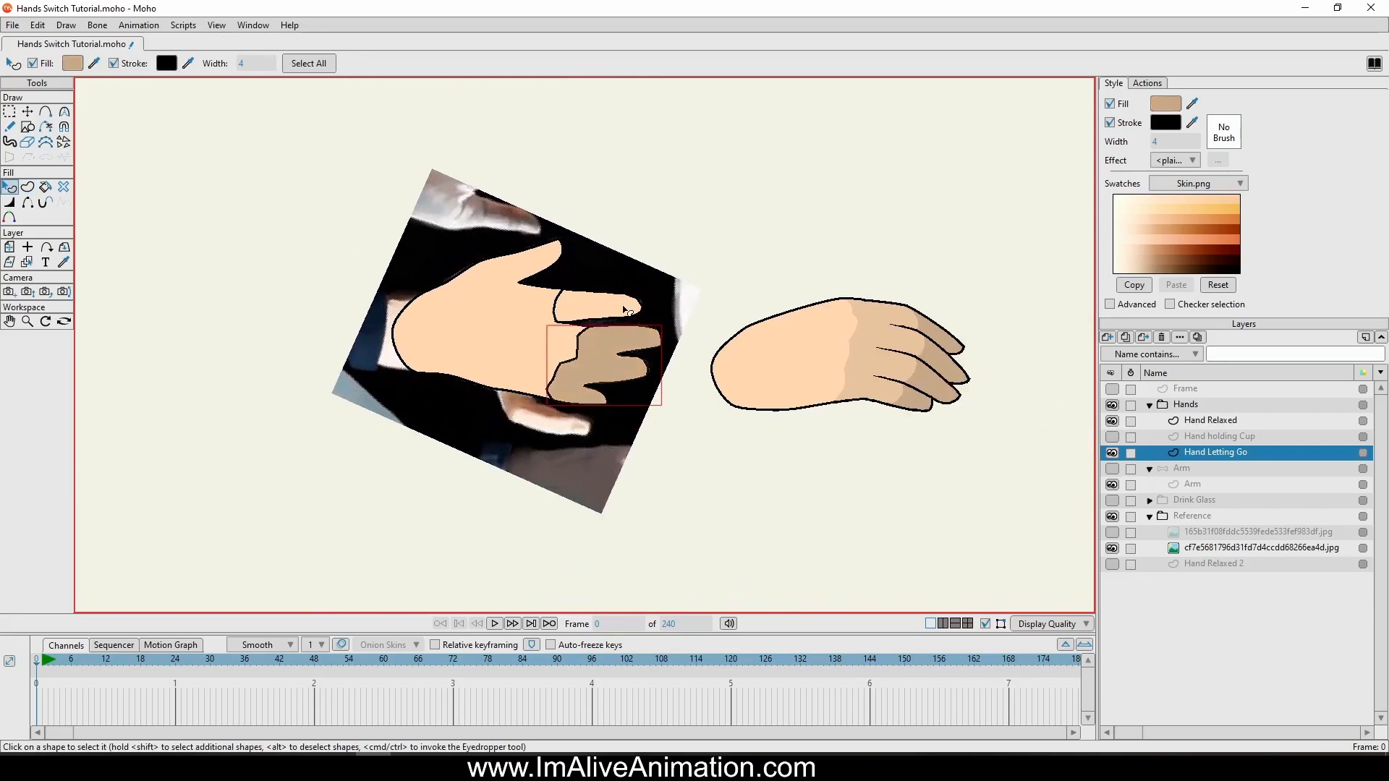
Fill the uppermost long finger with the medium skin shade sampled from the Hand Relaxed fingers, and deselect it.
{"action": "left_click", "coordinate": [615, 308]}
{"action": "left_click", "coordinate": [867, 338], "text": "ctrl"}
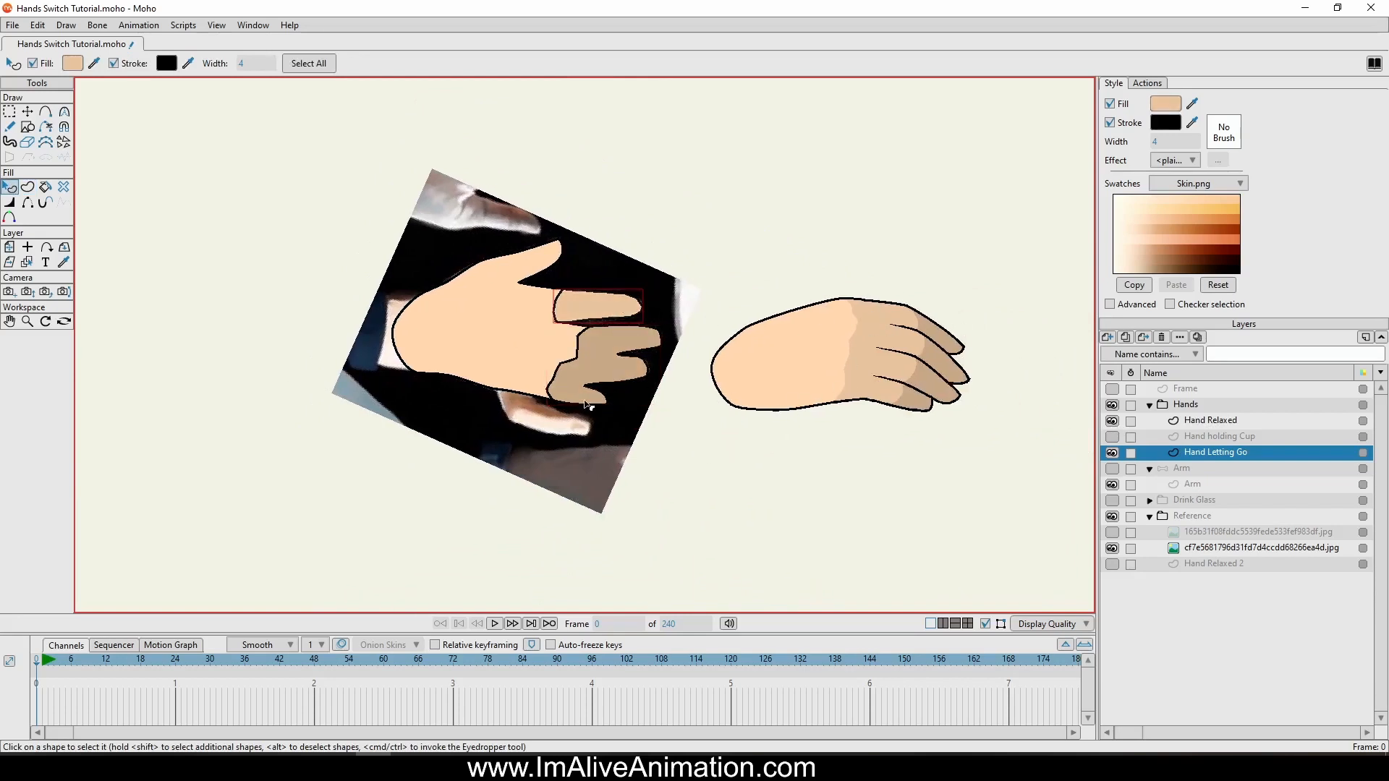
{"action": "left_click", "coordinate": [655, 442]}
{"action": "scroll", "coordinate": [301, 301], "scroll_direction": "up", "scroll_amount": 1}
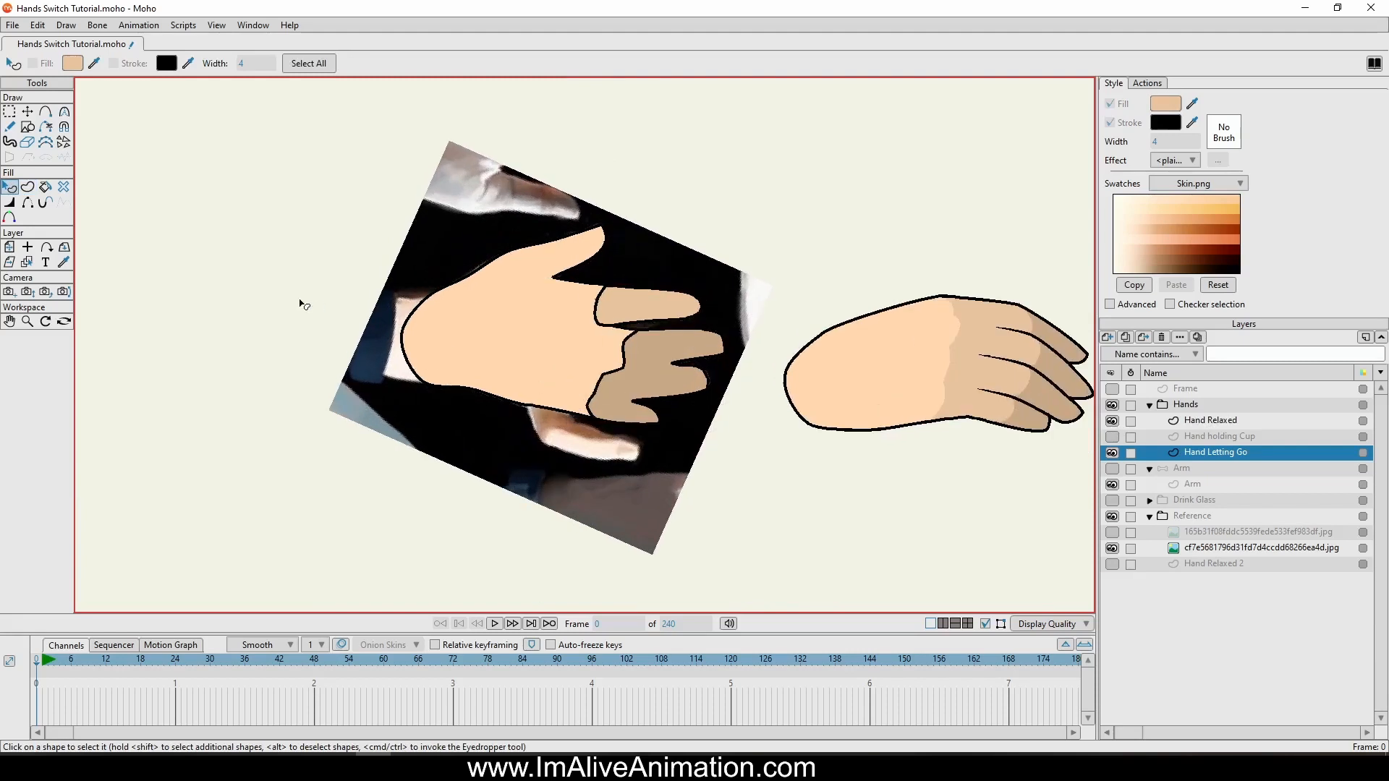
Hide the stroke edges along the shading boundaries between the palm and the shaded fingers.
{"action": "left_click", "coordinate": [28, 203]}
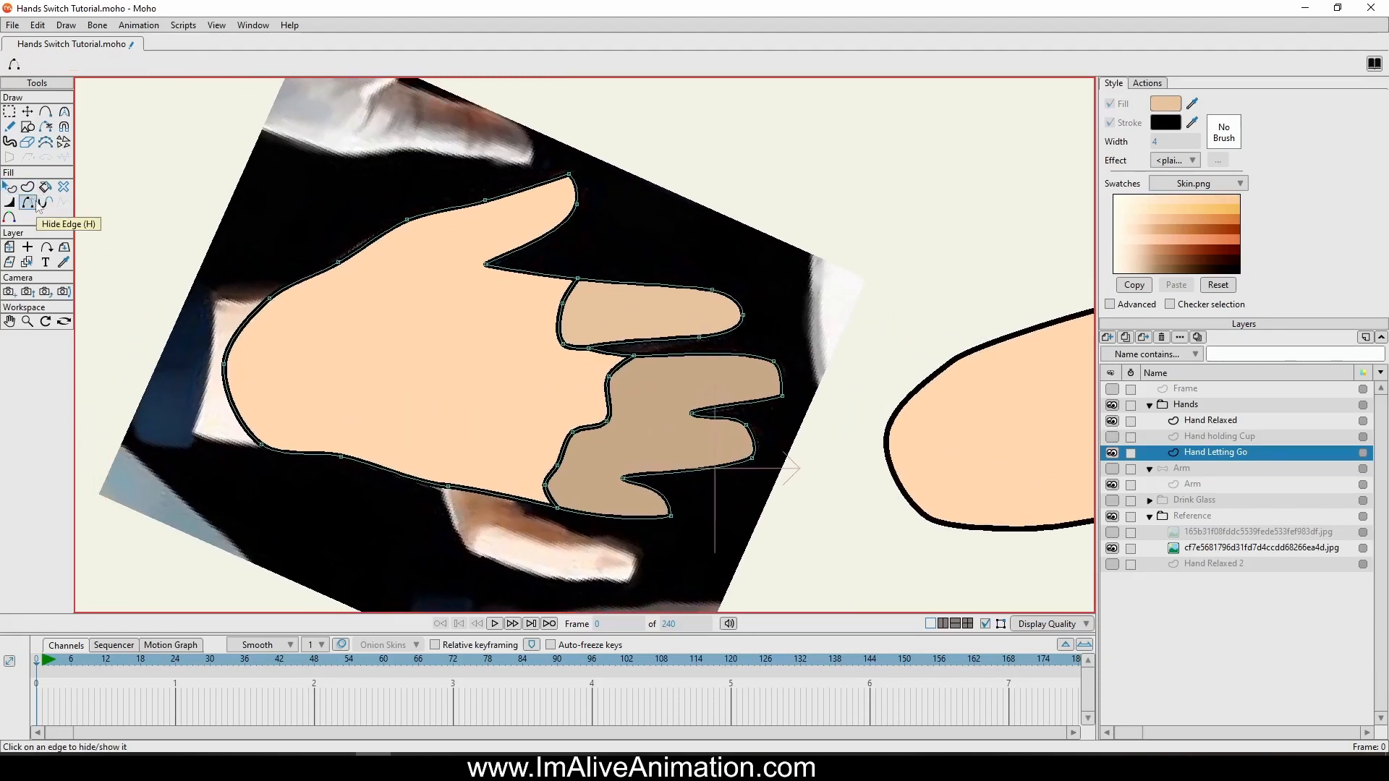
{"action": "left_click", "coordinate": [558, 314]}
{"action": "left_click", "coordinate": [554, 350]}
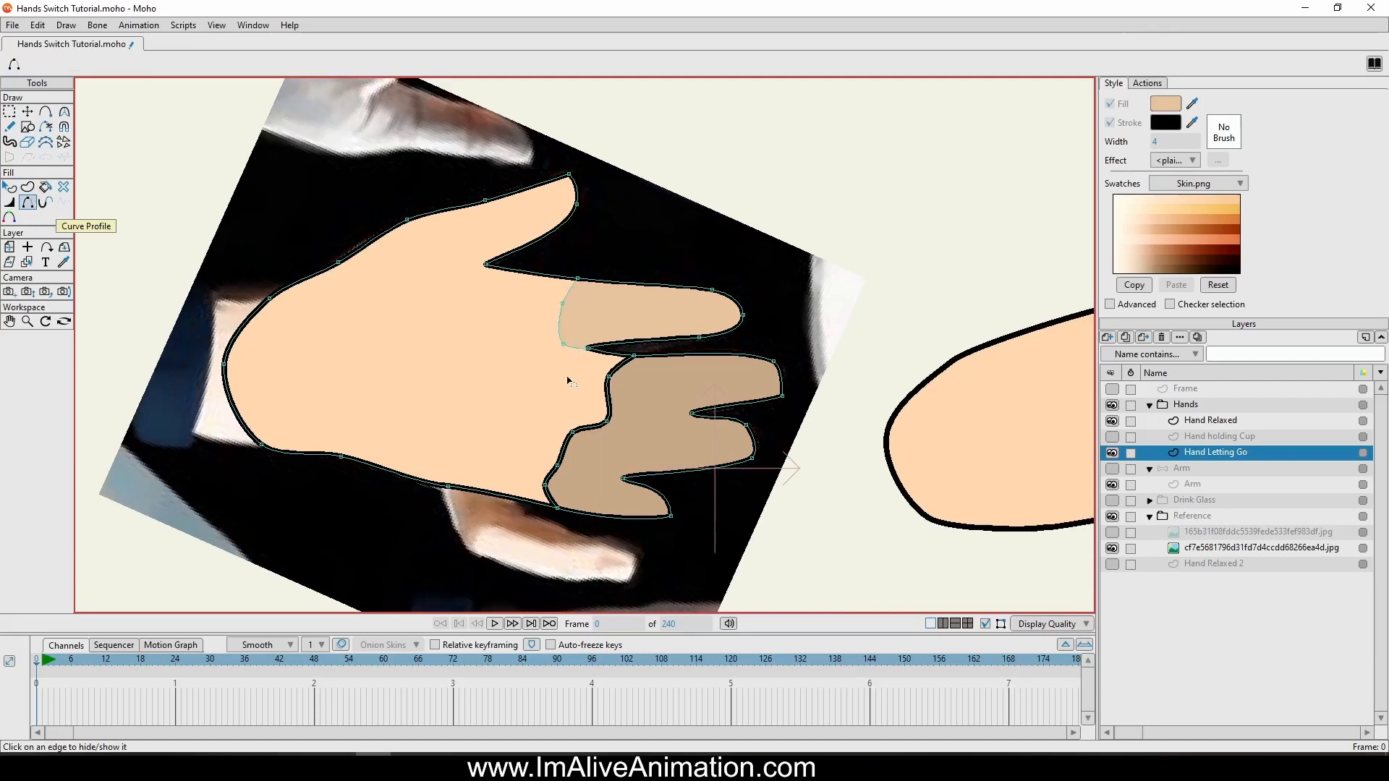
{"action": "left_click", "coordinate": [575, 352]}
{"action": "left_click", "coordinate": [615, 368]}
{"action": "left_click", "coordinate": [607, 399]}
{"action": "left_click", "coordinate": [590, 427]}
{"action": "left_click", "coordinate": [564, 449]}
{"action": "left_click", "coordinate": [550, 474]}
{"action": "left_click", "coordinate": [549, 496]}
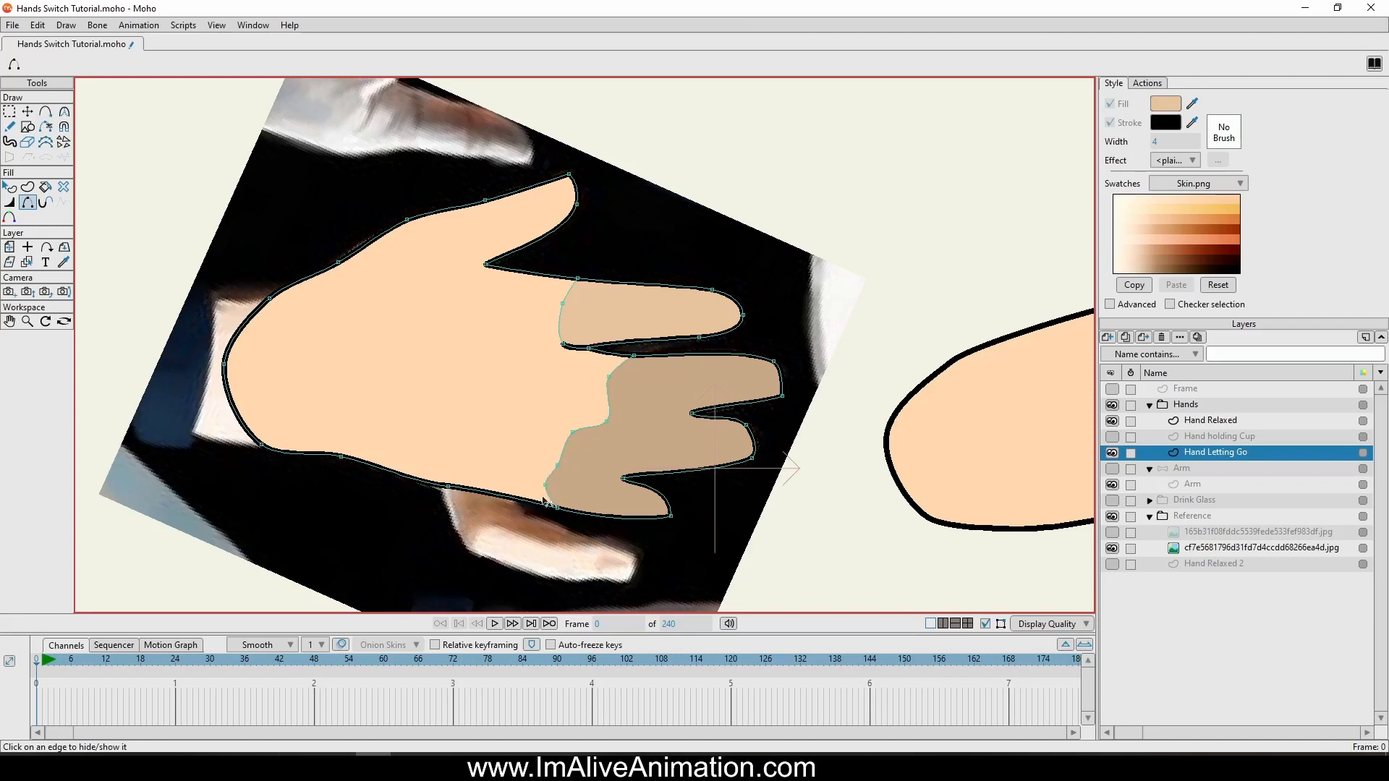
Draw a thumb shading curve from the thumb-finger crotch into the palm and along the thumb to its outer edge near the tip.
{"action": "scroll", "coordinate": [474, 405], "scroll_direction": "down", "scroll_amount": 2}
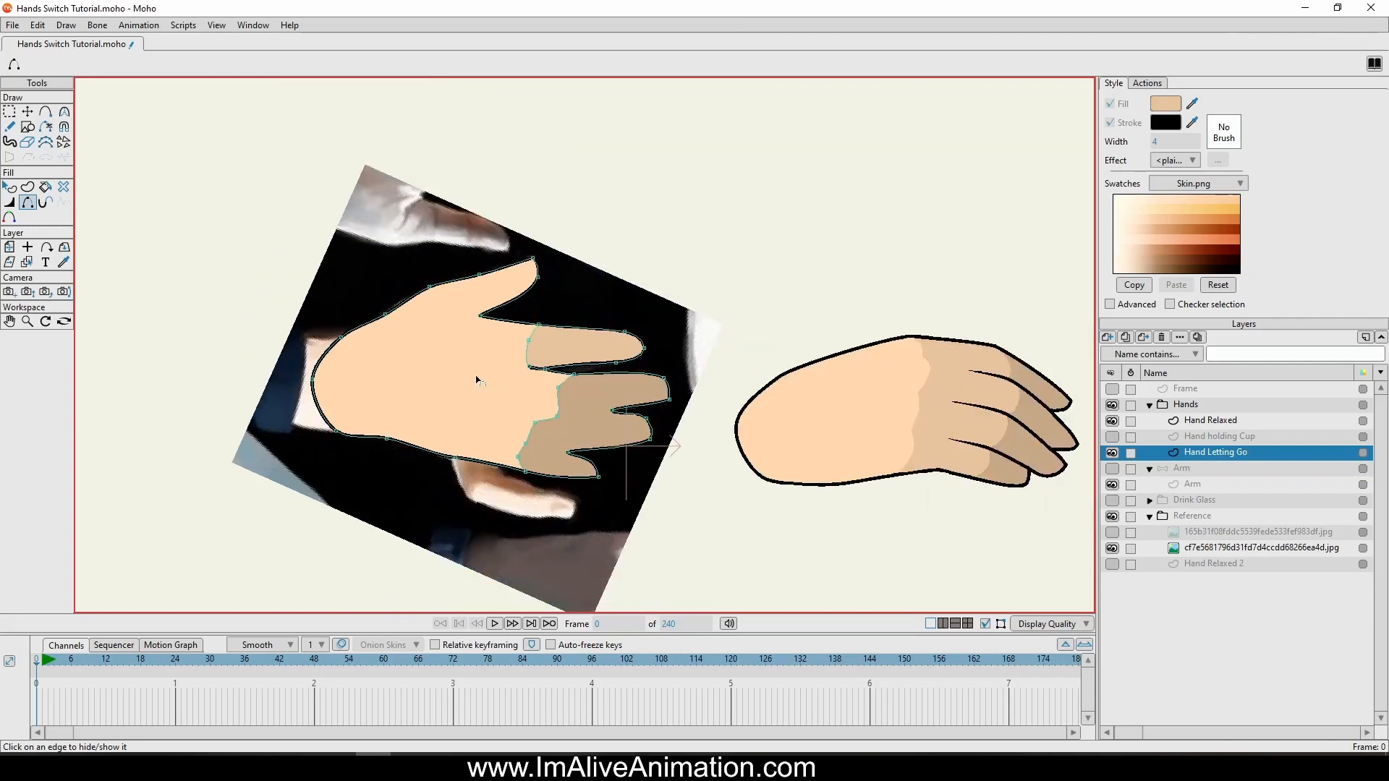
{"action": "left_click", "coordinate": [46, 112]}
{"action": "scroll", "coordinate": [570, 339], "scroll_direction": "up", "scroll_amount": 4}
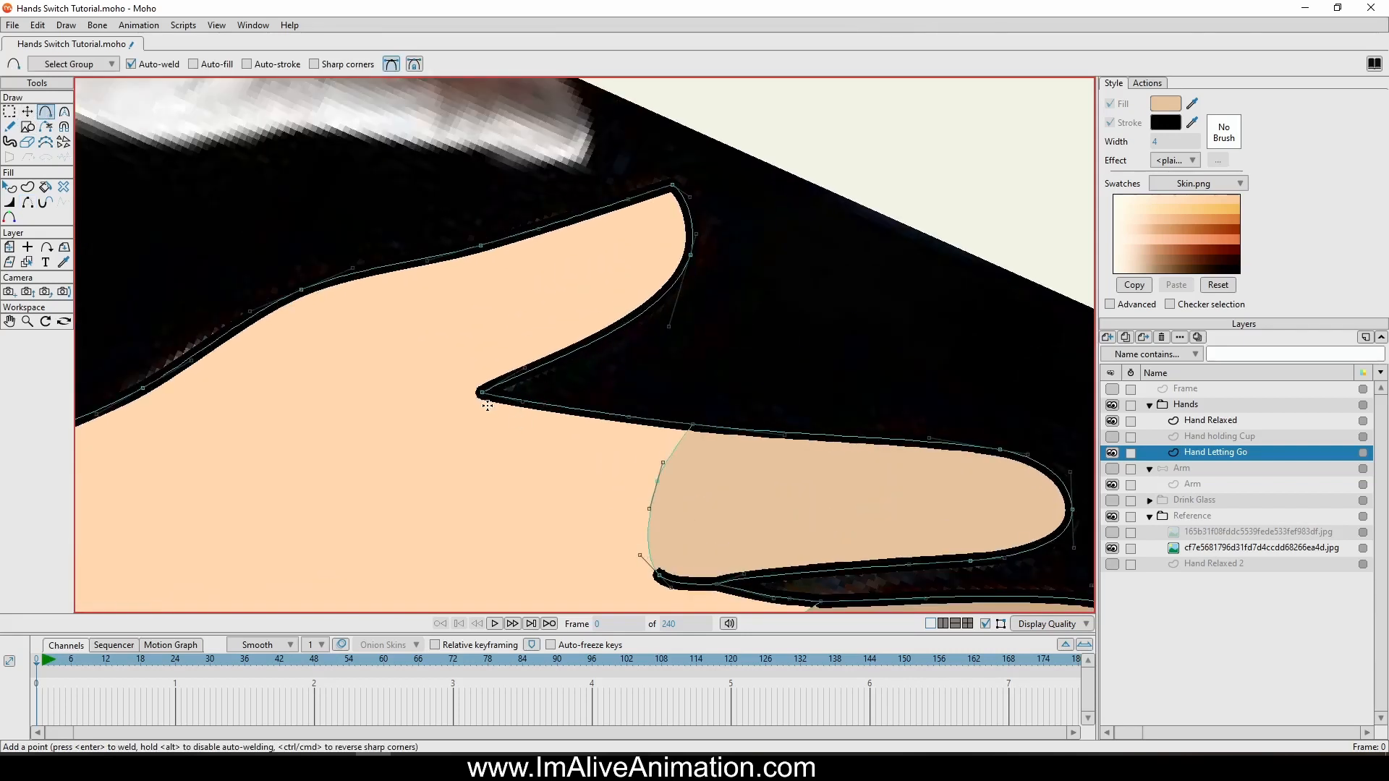
{"action": "left_click_drag", "start_coordinate": [479, 394], "coordinate": [433, 381]}
{"action": "left_click_drag", "start_coordinate": [506, 310], "coordinate": [614, 308]}
{"action": "left_click", "coordinate": [690, 255]}
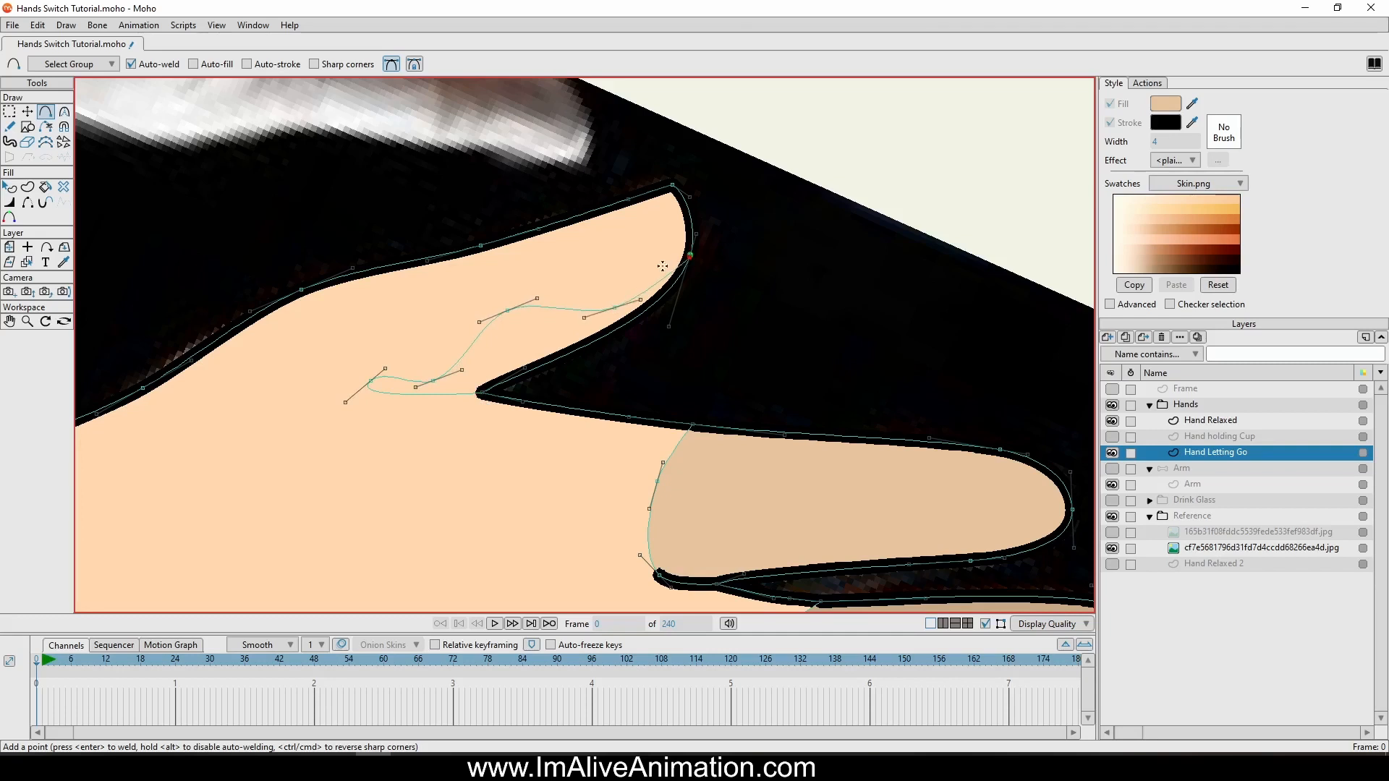
Reshape the palm end of the thumb shading curve by moving its points and handles into a sharper crease.
{"action": "key", "text": "t"}
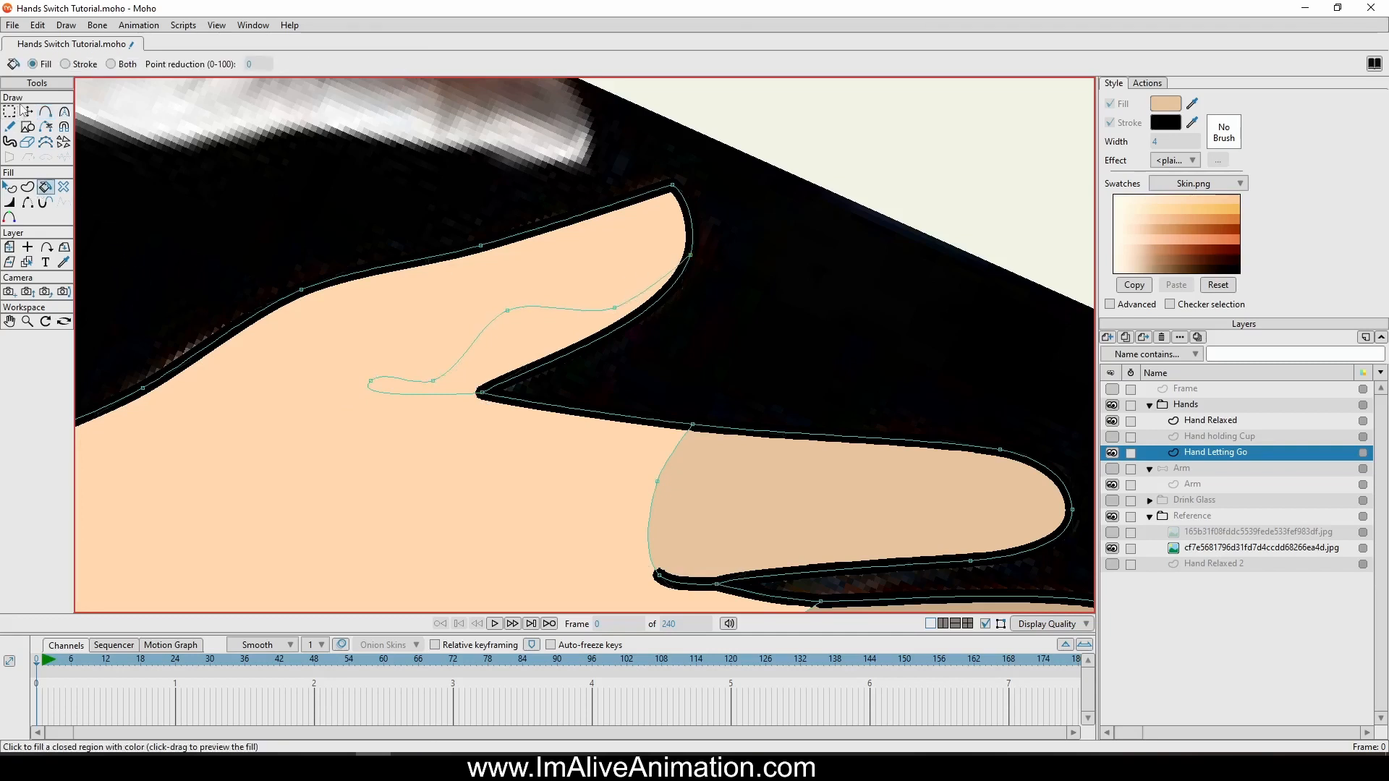
{"action": "left_click_drag", "start_coordinate": [369, 383], "coordinate": [420, 369]}
{"action": "left_click_drag", "start_coordinate": [382, 417], "coordinate": [437, 395]}
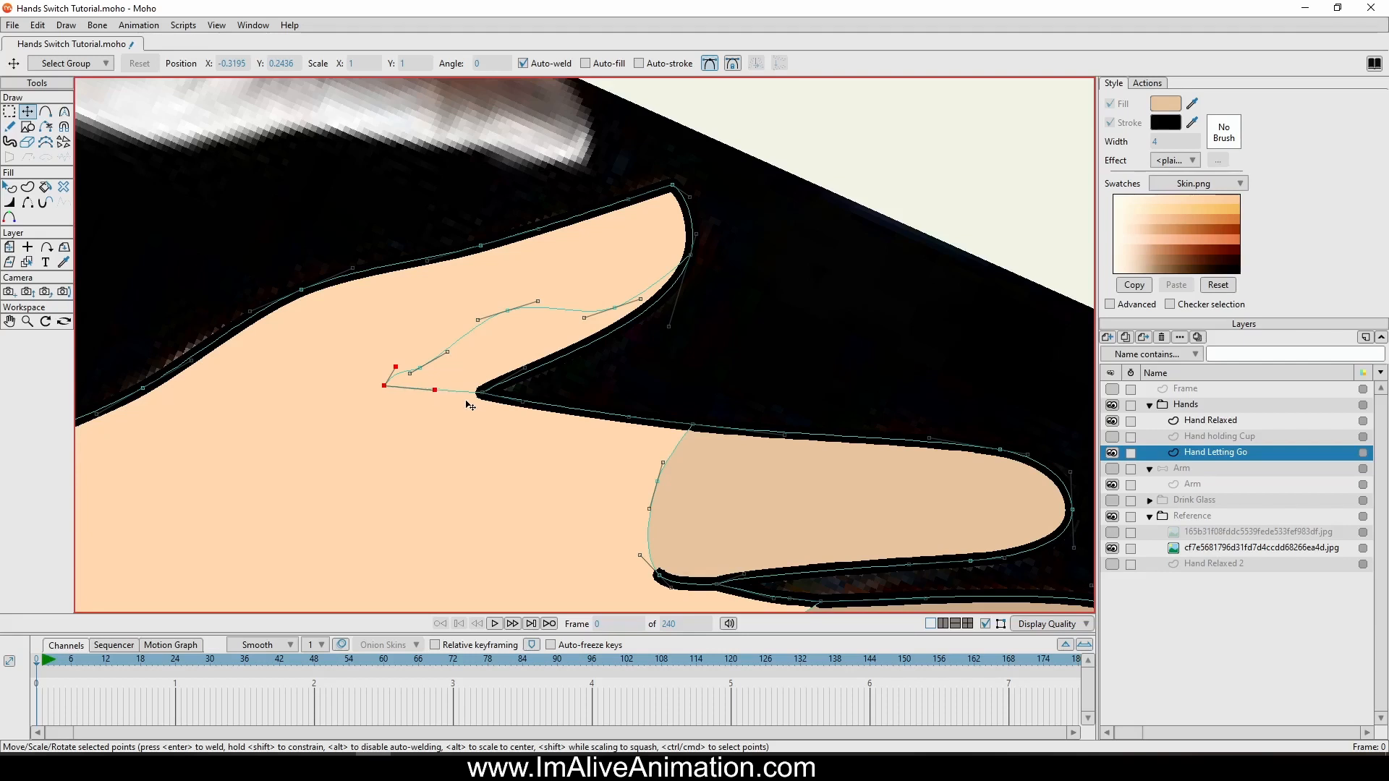
{"action": "left_click", "coordinate": [410, 373]}
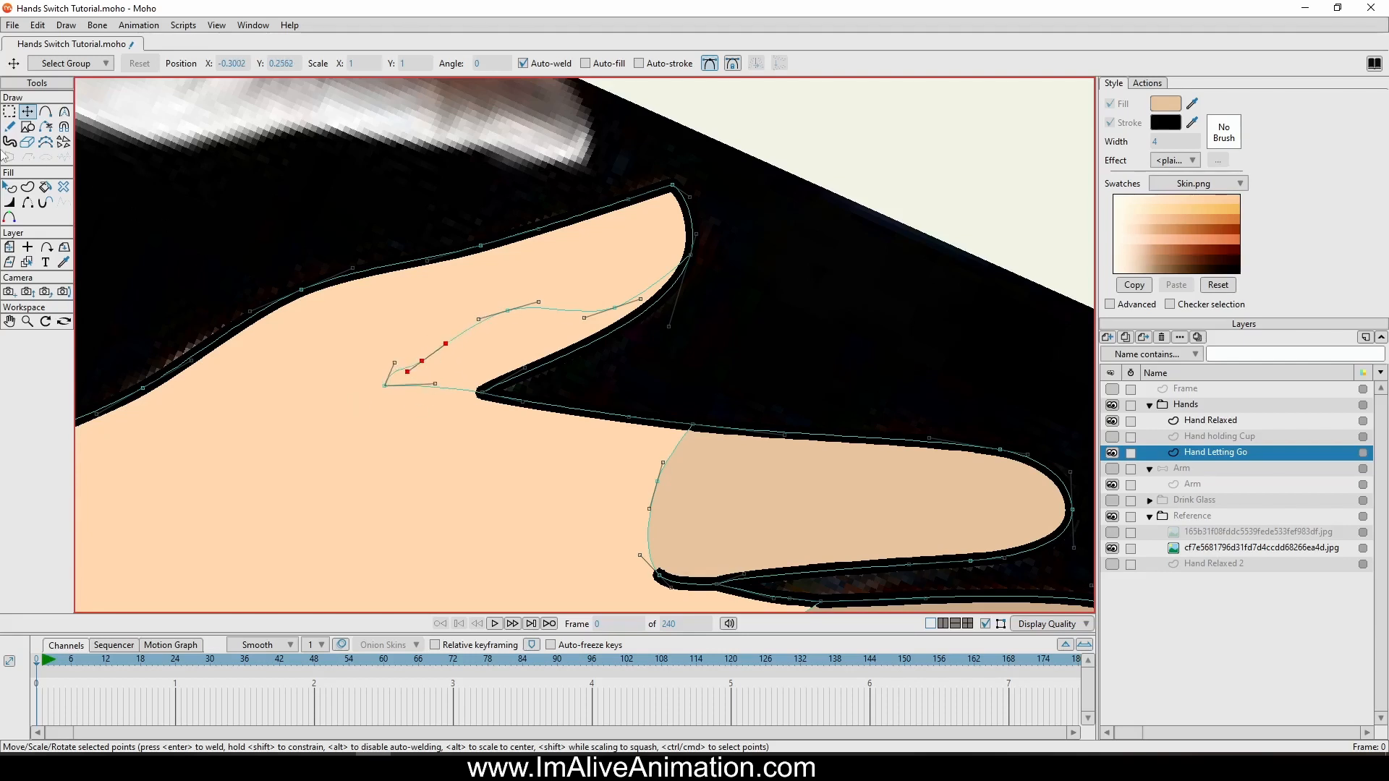
Create a filled and stroked shape from the thumb shading curve and the thumb's lower edge.
{"action": "left_click", "coordinate": [27, 187]}
{"action": "mouse_move", "coordinate": [859, 295]}
{"action": "left_mouse_down"}
{"action": "mouse_move", "coordinate": [629, 236]}
{"action": "mouse_move", "coordinate": [371, 397]}
{"action": "mouse_move", "coordinate": [749, 282]}
{"action": "left_mouse_up"}
{"action": "left_click", "coordinate": [172, 67]}
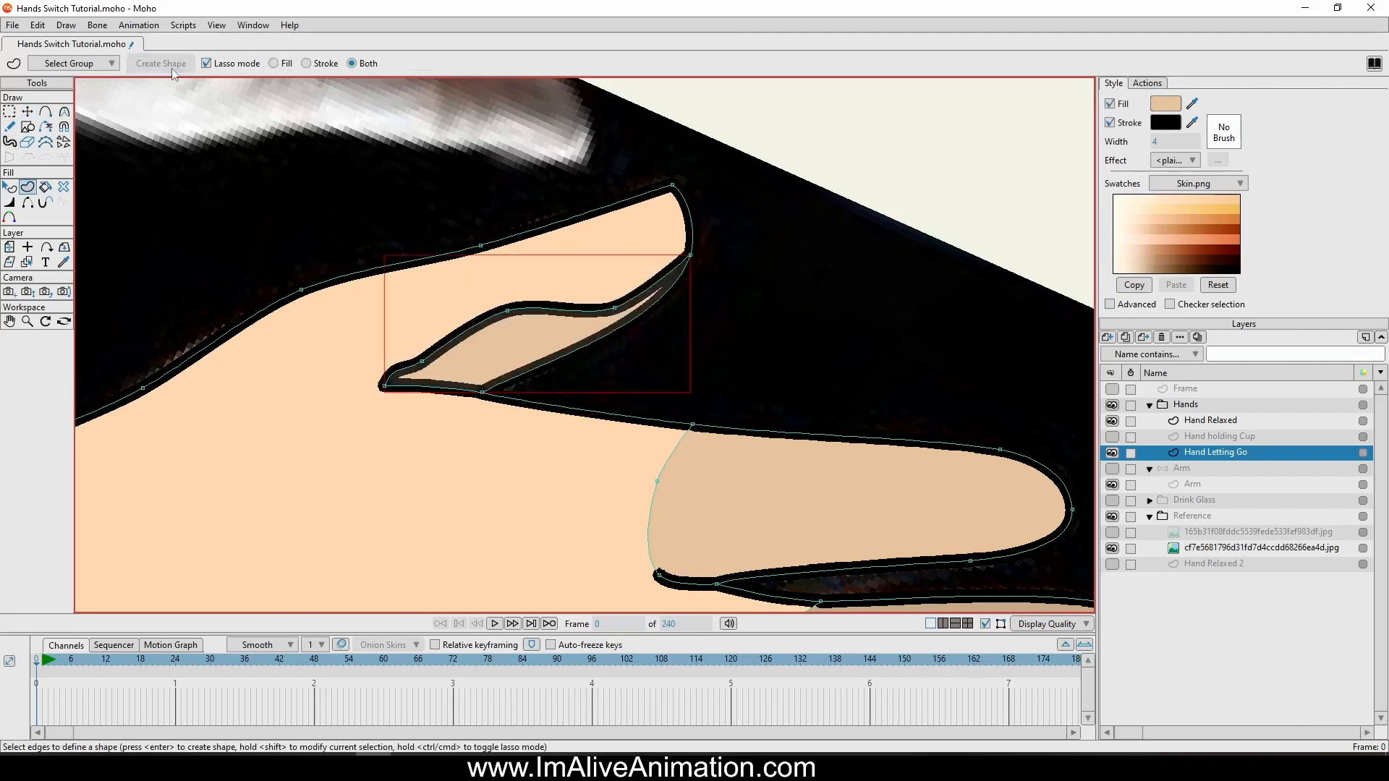
Hide the upper edges of the thumb's shading shape, keeping the crease line and the thumb's outer outline.
{"action": "left_click", "coordinate": [28, 202]}
{"action": "left_click", "coordinate": [418, 364]}
{"action": "left_click", "coordinate": [452, 337]}
{"action": "left_click", "coordinate": [565, 307]}
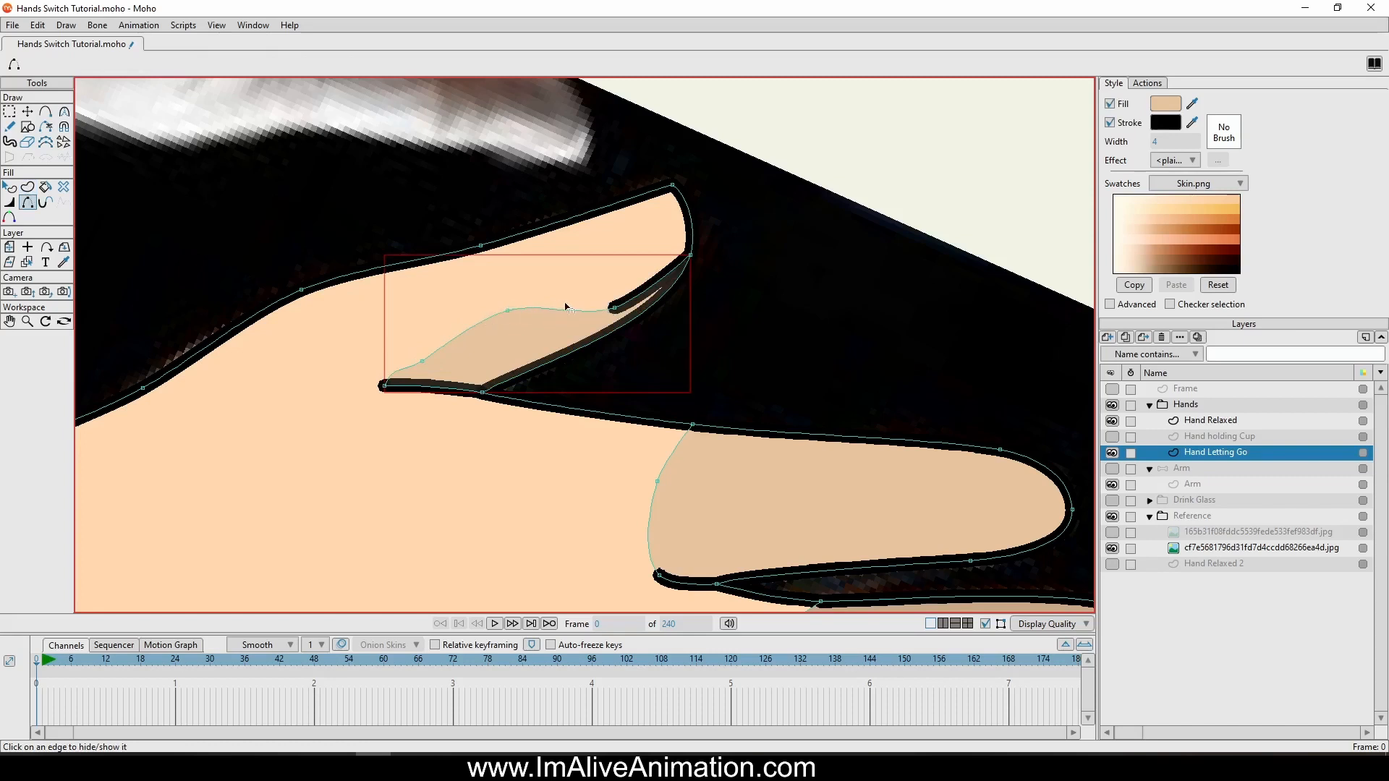
{"action": "left_click", "coordinate": [641, 295]}
{"action": "scroll", "coordinate": [325, 293], "scroll_direction": "down", "scroll_amount": 2}
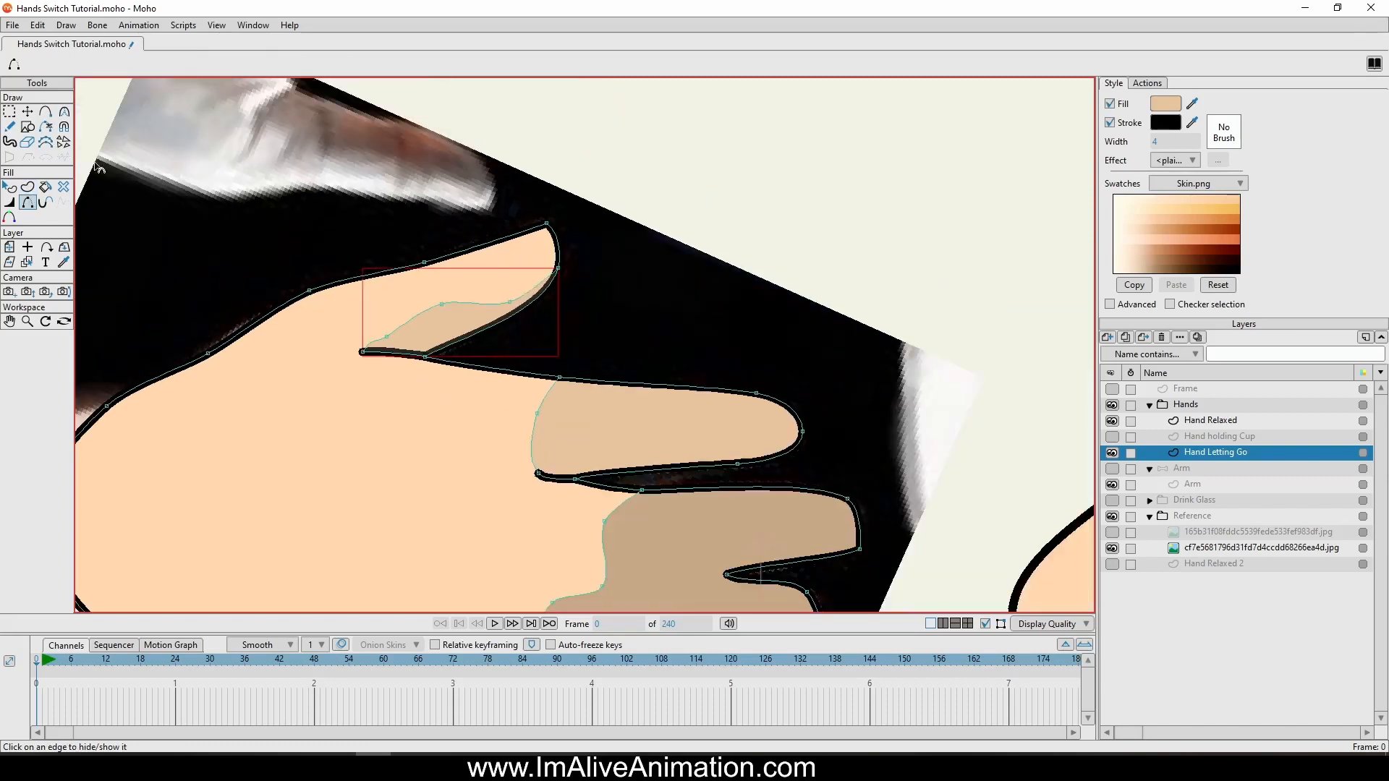
Taper the thumb crease line by reducing the line width at its palm end to about 38 percent.
{"action": "left_click", "coordinate": [9, 202]}
{"action": "left_click_drag", "start_coordinate": [368, 356], "coordinate": [348, 351]}
{"action": "scroll", "coordinate": [581, 340], "scroll_direction": "down", "scroll_amount": 4}
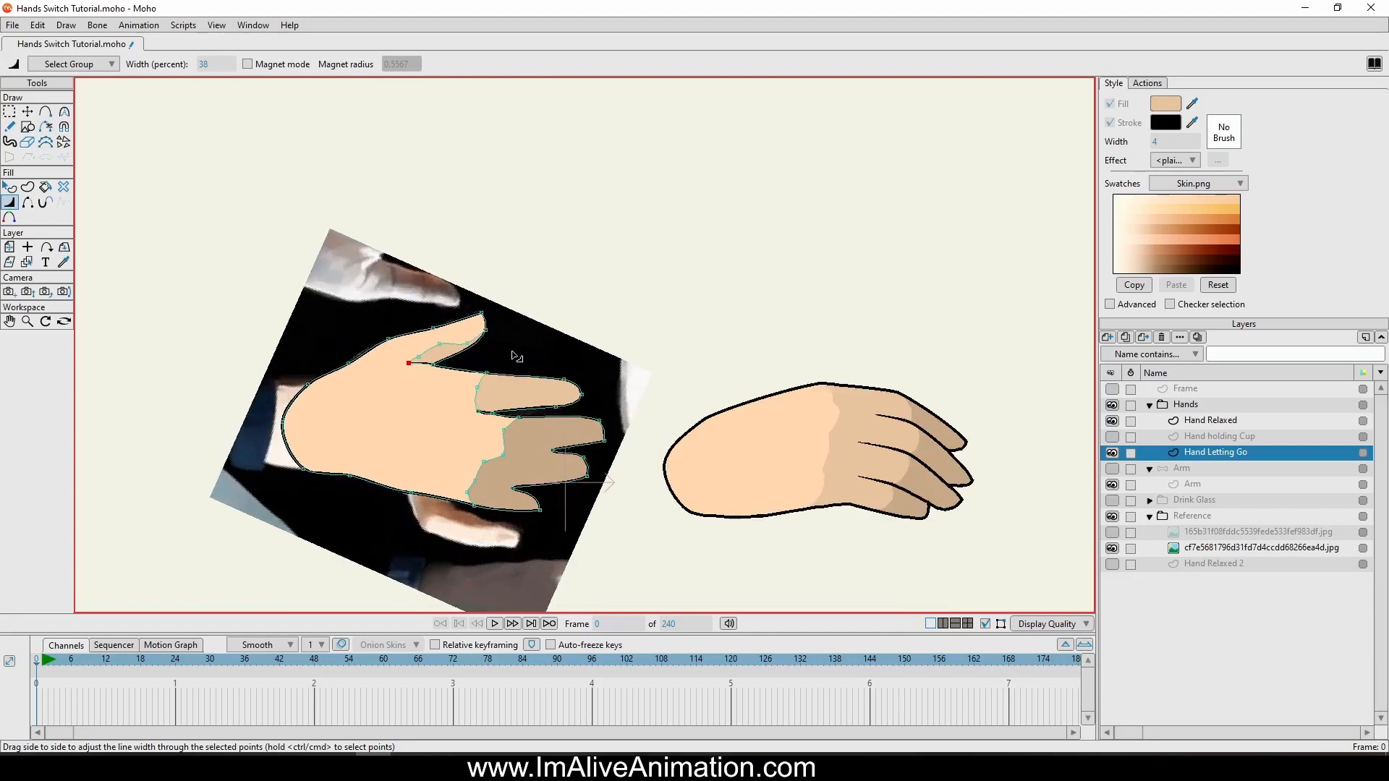
{"action": "scroll", "coordinate": [524, 358], "scroll_direction": "up", "scroll_amount": 5}
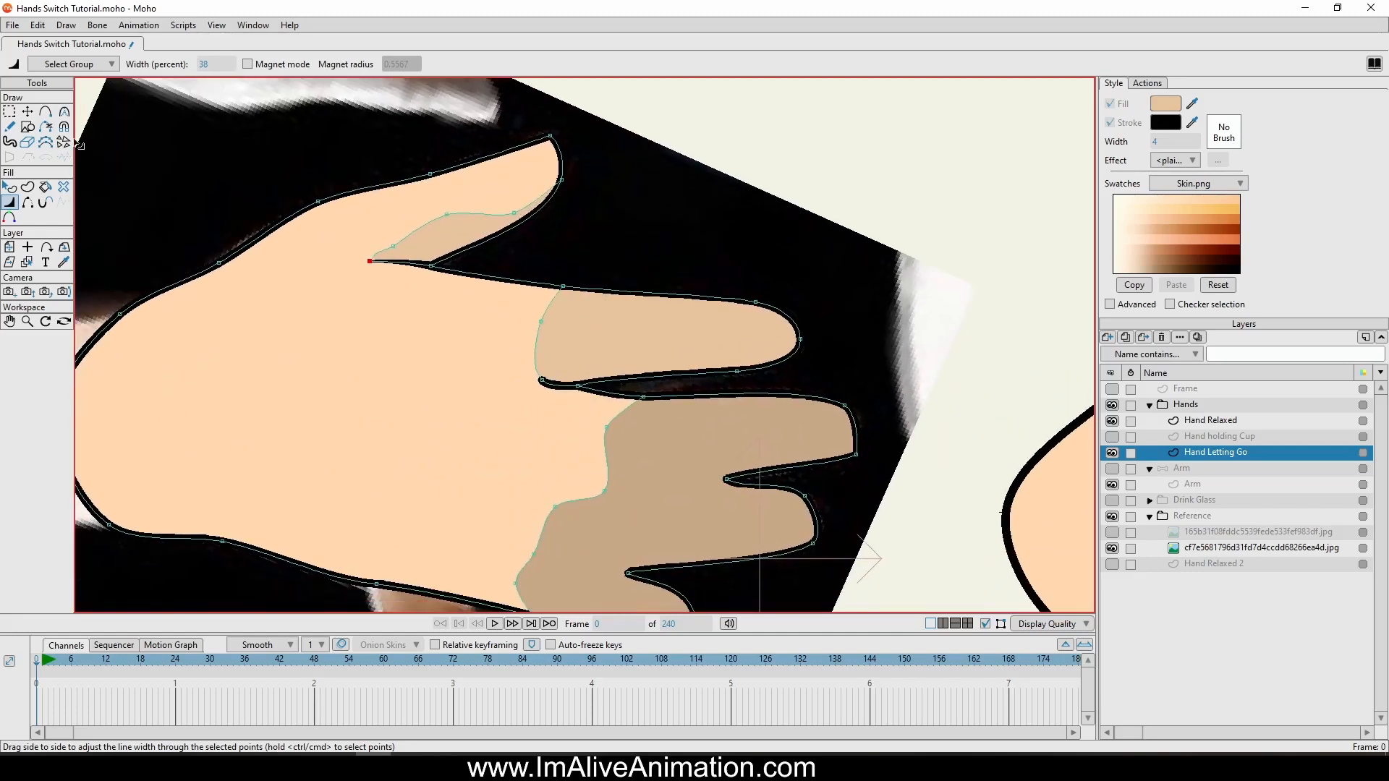
Adjust the uppermost long finger's shading boundary and the point where it meets the finger's upper edge.
{"action": "left_click", "coordinate": [28, 111]}
{"action": "scroll", "coordinate": [537, 362], "scroll_direction": "up", "scroll_amount": 2}
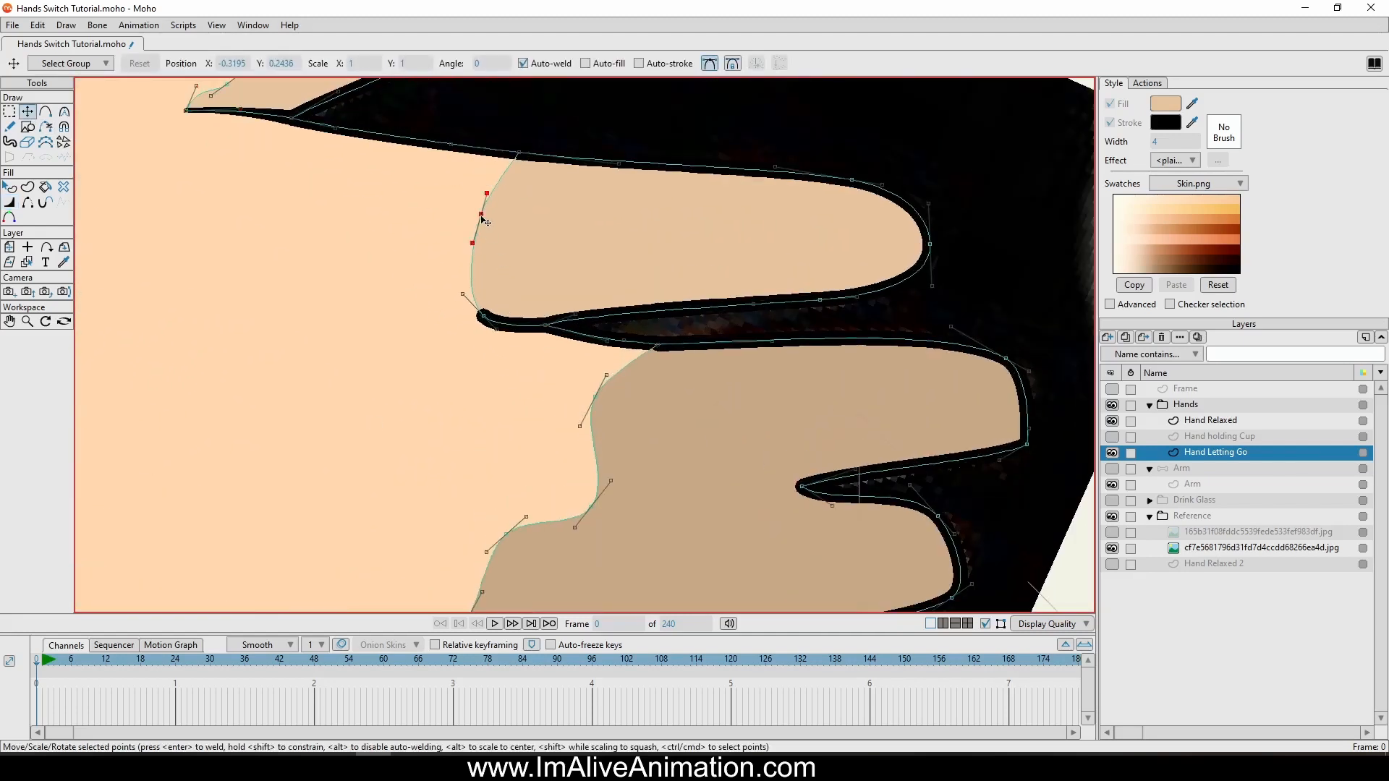
{"action": "mouse_move", "coordinate": [481, 215]}
{"action": "left_mouse_down"}
{"action": "mouse_move", "coordinate": [463, 216]}
{"action": "mouse_move", "coordinate": [517, 176]}
{"action": "left_mouse_up"}
{"action": "scroll", "coordinate": [545, 217], "scroll_direction": "up", "scroll_amount": 2}
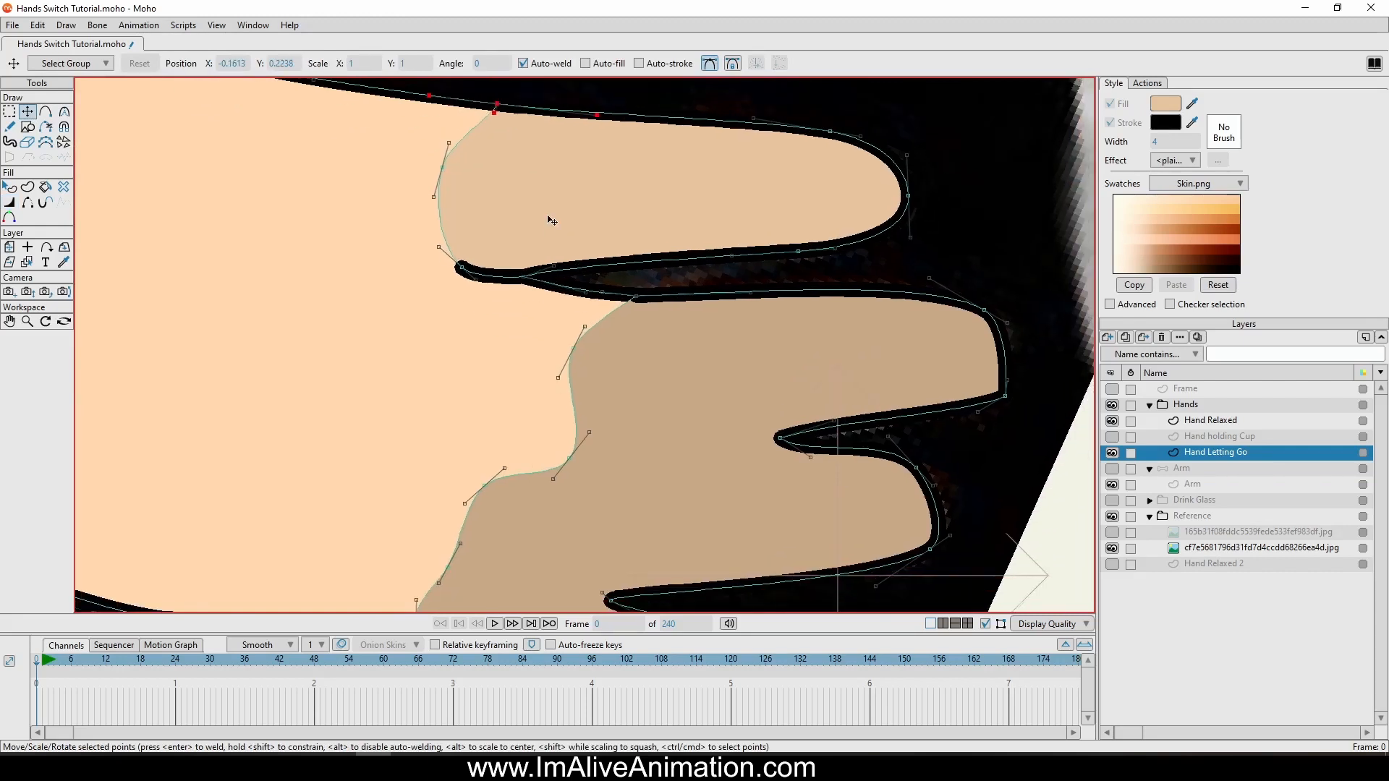
Move the middle finger's boundary point on the upper outline and reshape the adjoining shading curve with its handles.
{"action": "left_click", "coordinate": [664, 316]}
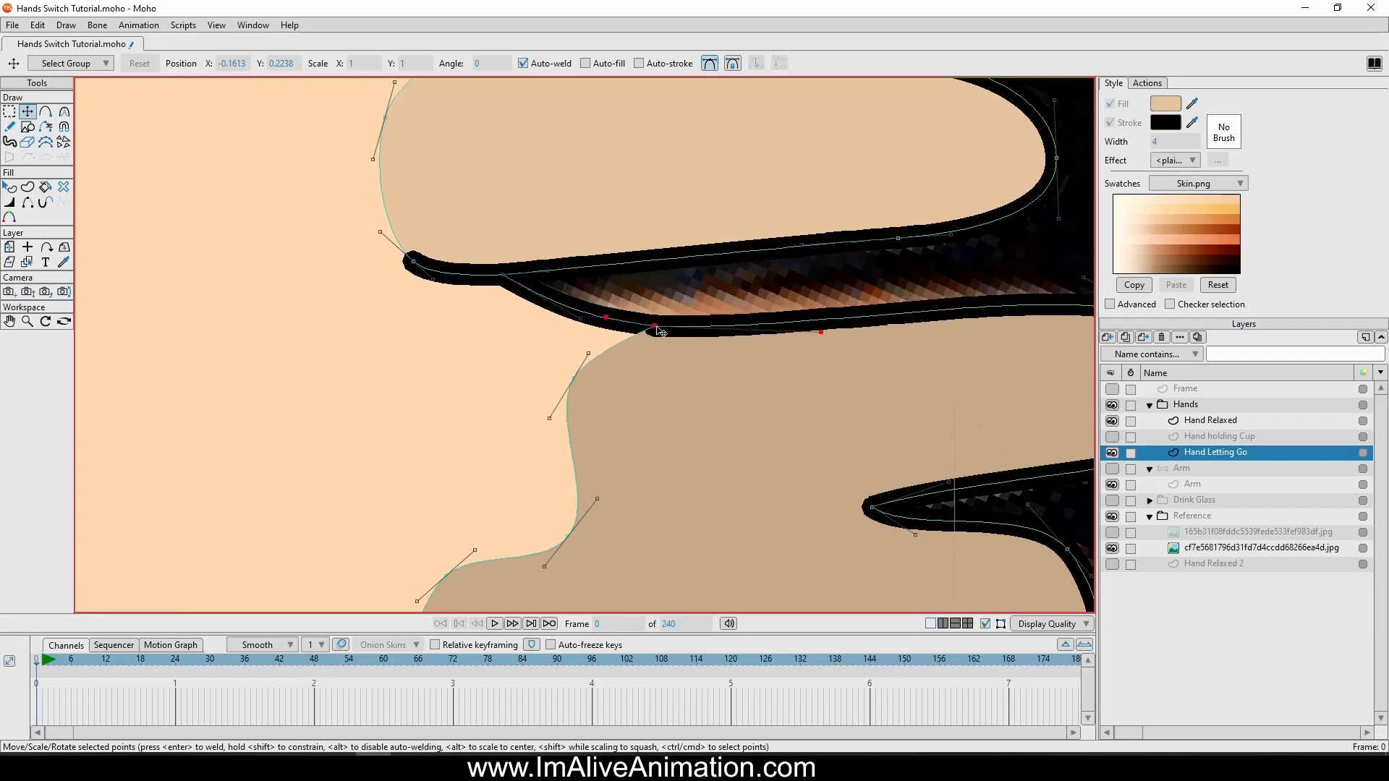
{"action": "left_click_drag", "start_coordinate": [659, 312], "coordinate": [587, 334]}
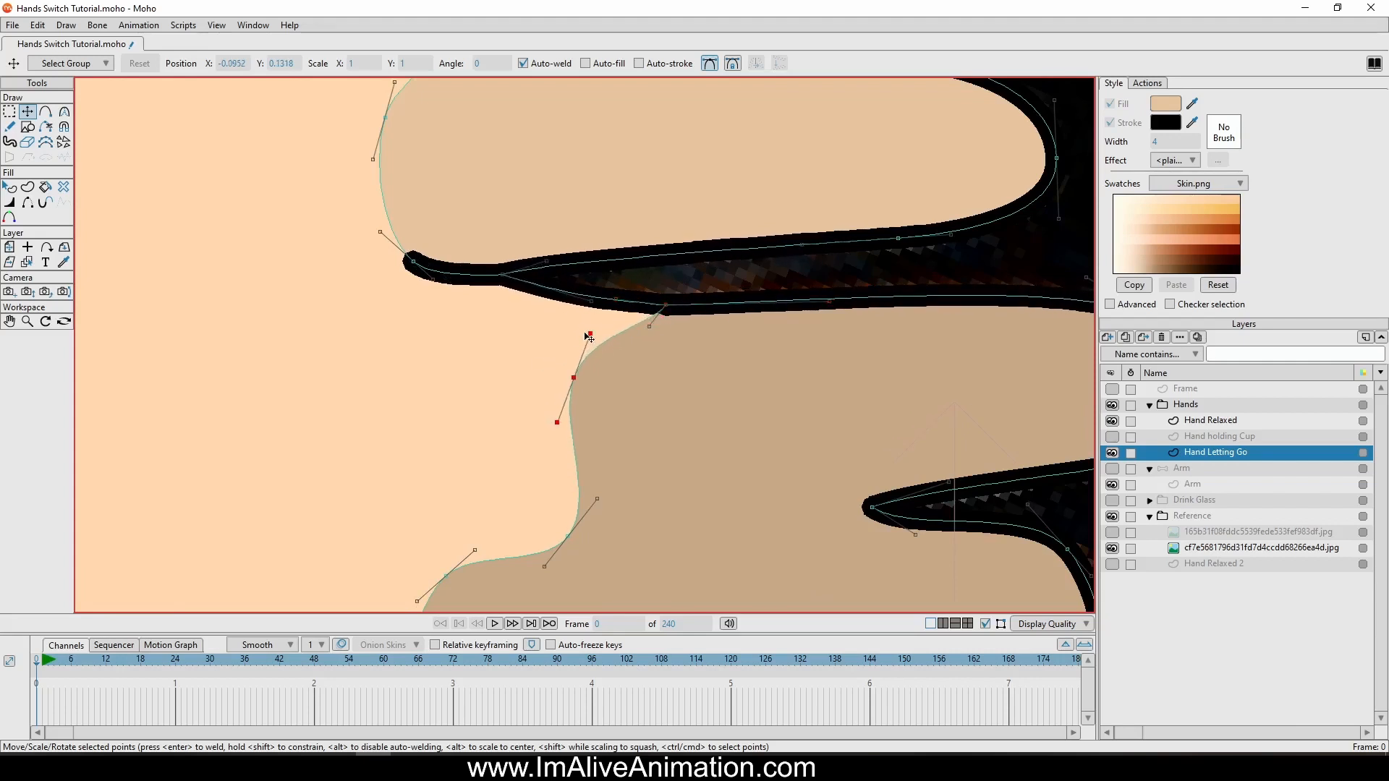
{"action": "left_click_drag", "start_coordinate": [653, 449], "coordinate": [651, 366]}
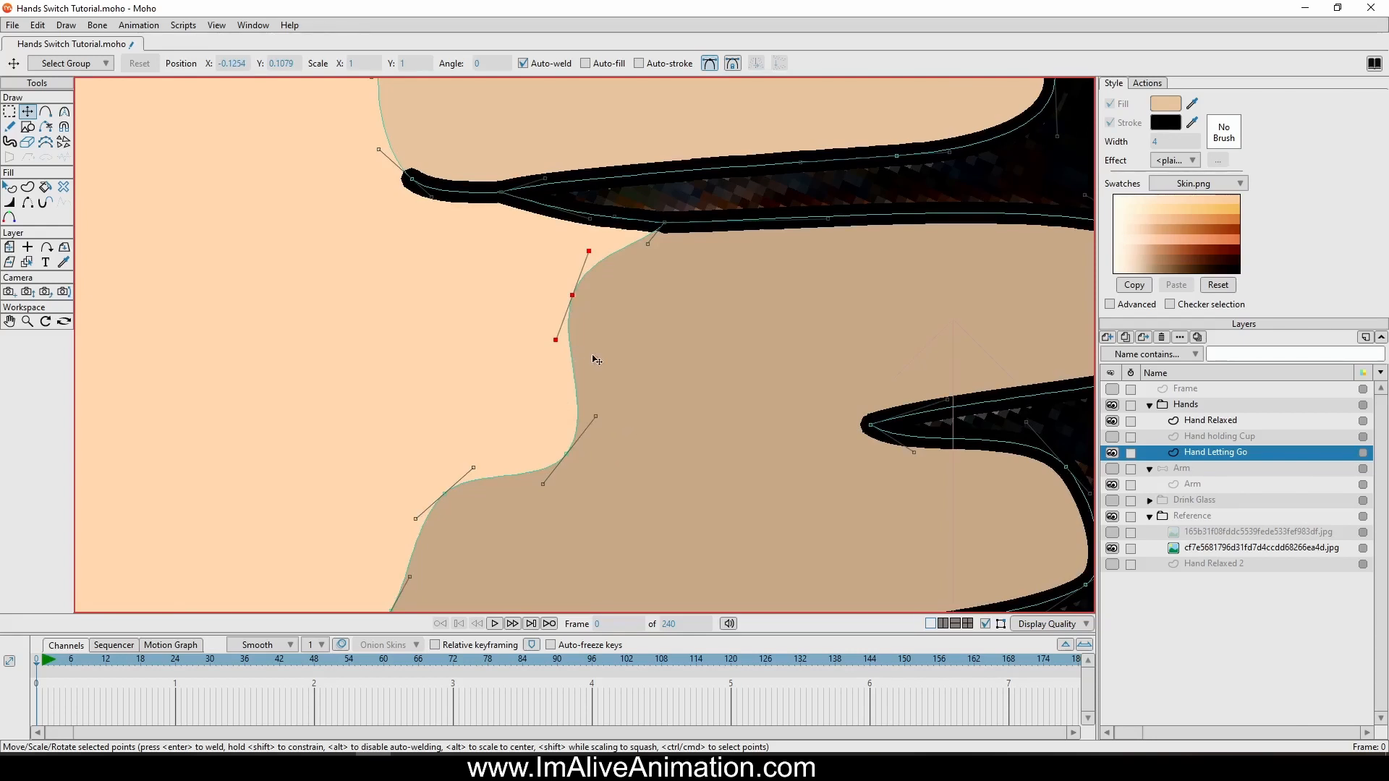
{"action": "scroll", "coordinate": [658, 335], "scroll_direction": "down", "scroll_amount": 5}
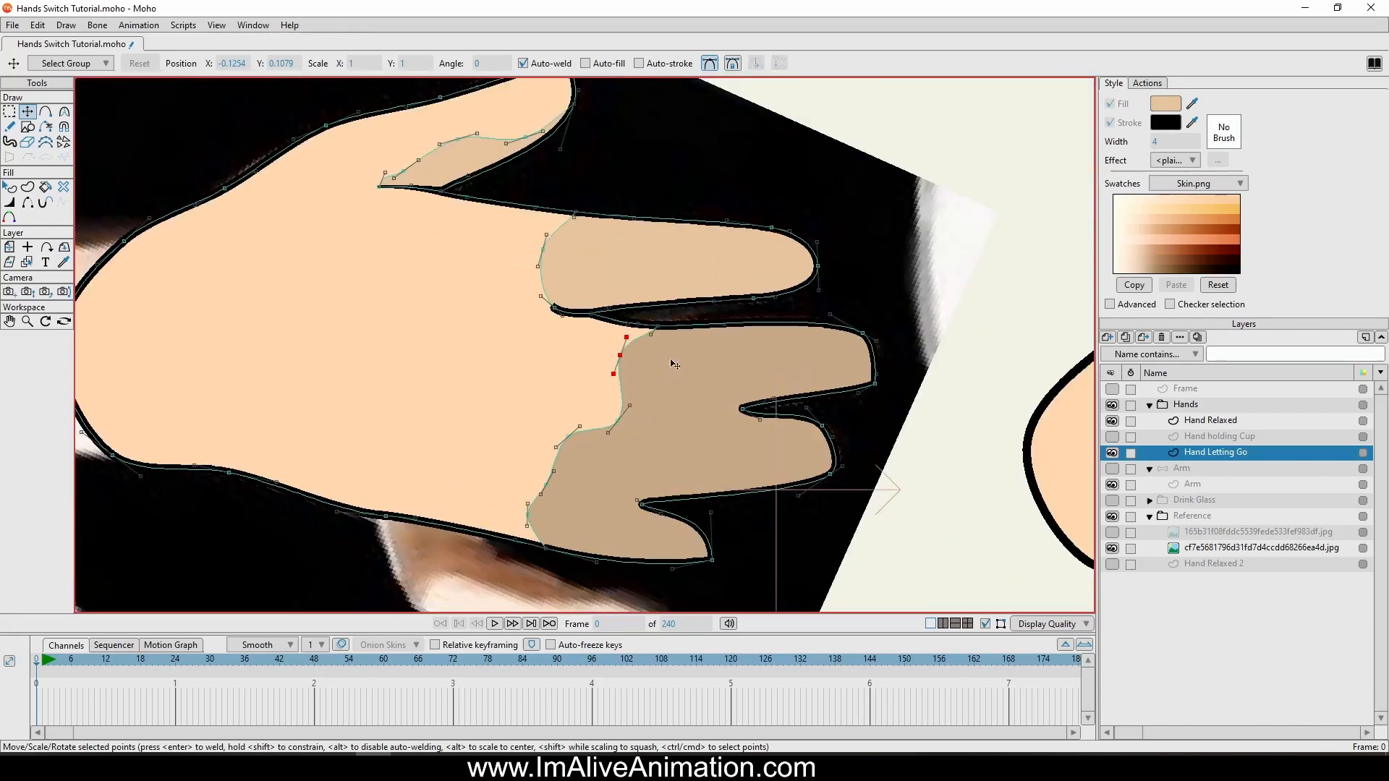
Refine the middle finger's shading boundary and sharpen the notch where it meets the ring finger's shading.
{"action": "scroll", "coordinate": [620, 366], "scroll_direction": "up", "scroll_amount": 4}
{"action": "mouse_move", "coordinate": [658, 389]}
{"action": "left_mouse_down"}
{"action": "mouse_move", "coordinate": [643, 413]}
{"action": "mouse_move", "coordinate": [640, 387]}
{"action": "left_mouse_up"}
{"action": "left_click_drag", "start_coordinate": [623, 308], "coordinate": [631, 293]}
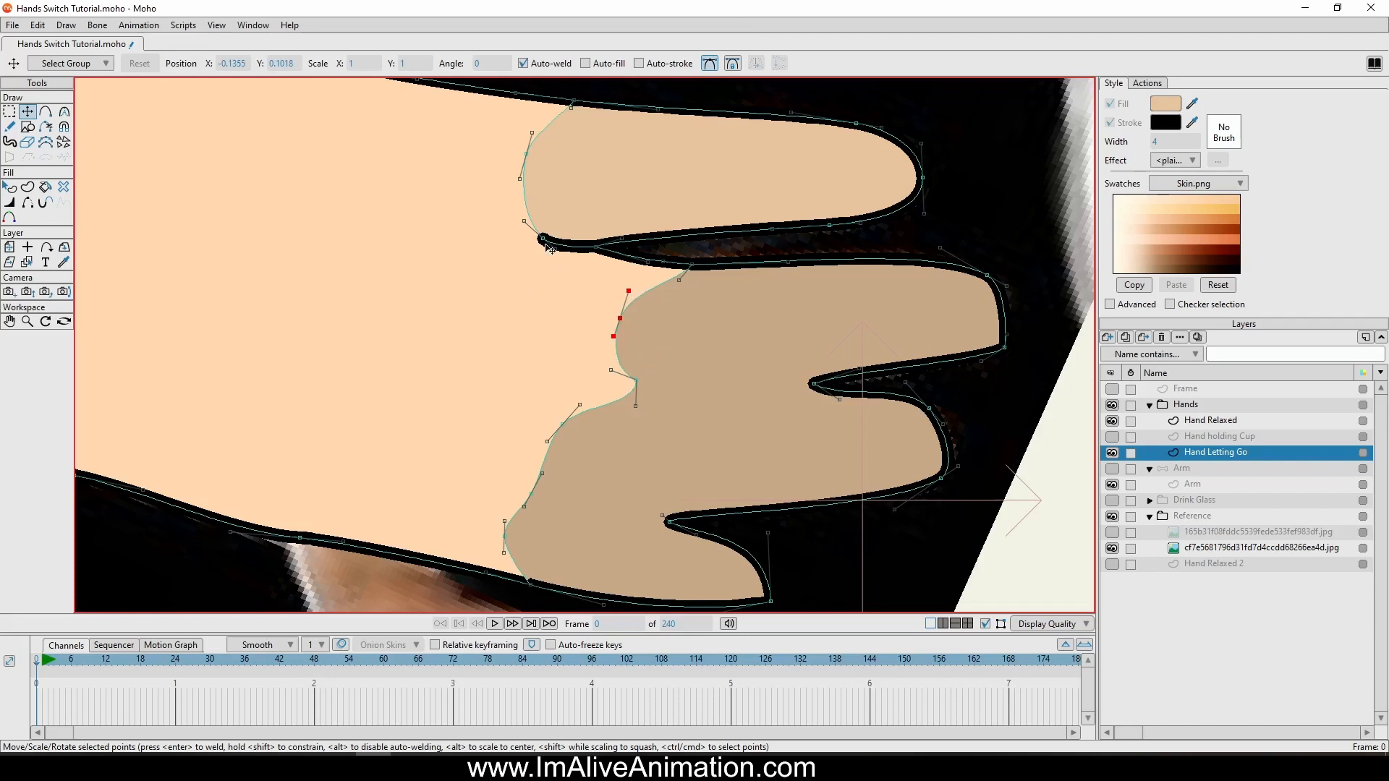
{"action": "mouse_move", "coordinate": [546, 243]}
{"action": "left_mouse_down"}
{"action": "mouse_move", "coordinate": [574, 257]}
{"action": "mouse_move", "coordinate": [565, 242]}
{"action": "left_mouse_up"}
{"action": "left_click_drag", "start_coordinate": [635, 406], "coordinate": [607, 386]}
{"action": "left_click_drag", "start_coordinate": [744, 387], "coordinate": [779, 321]}
Adjust the outline points and handles at the gaps beside the ring finger and around the little finger's tip and lower edge.
{"action": "left_click_drag", "start_coordinate": [726, 455], "coordinate": [732, 437]}
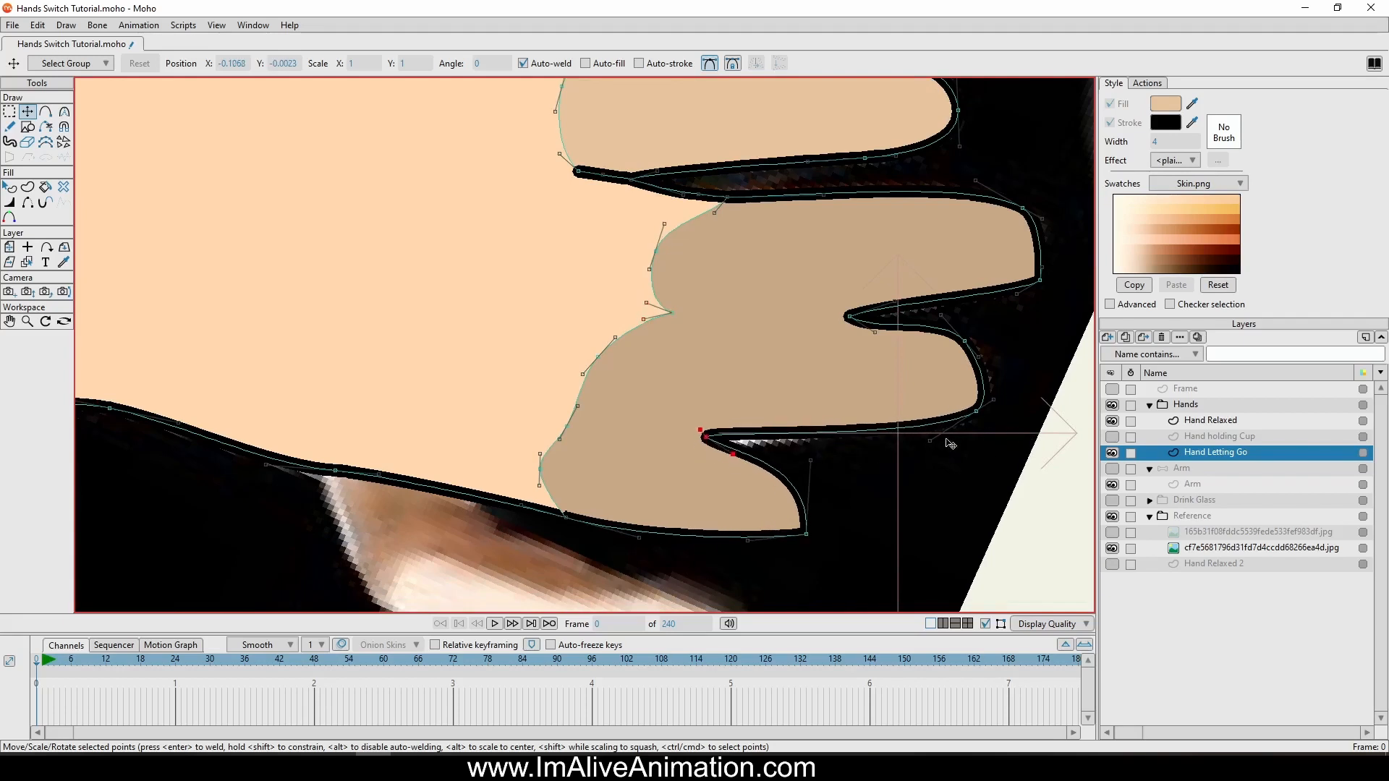
{"action": "left_click_drag", "start_coordinate": [923, 437], "coordinate": [923, 425]}
{"action": "left_click_drag", "start_coordinate": [872, 332], "coordinate": [884, 318]}
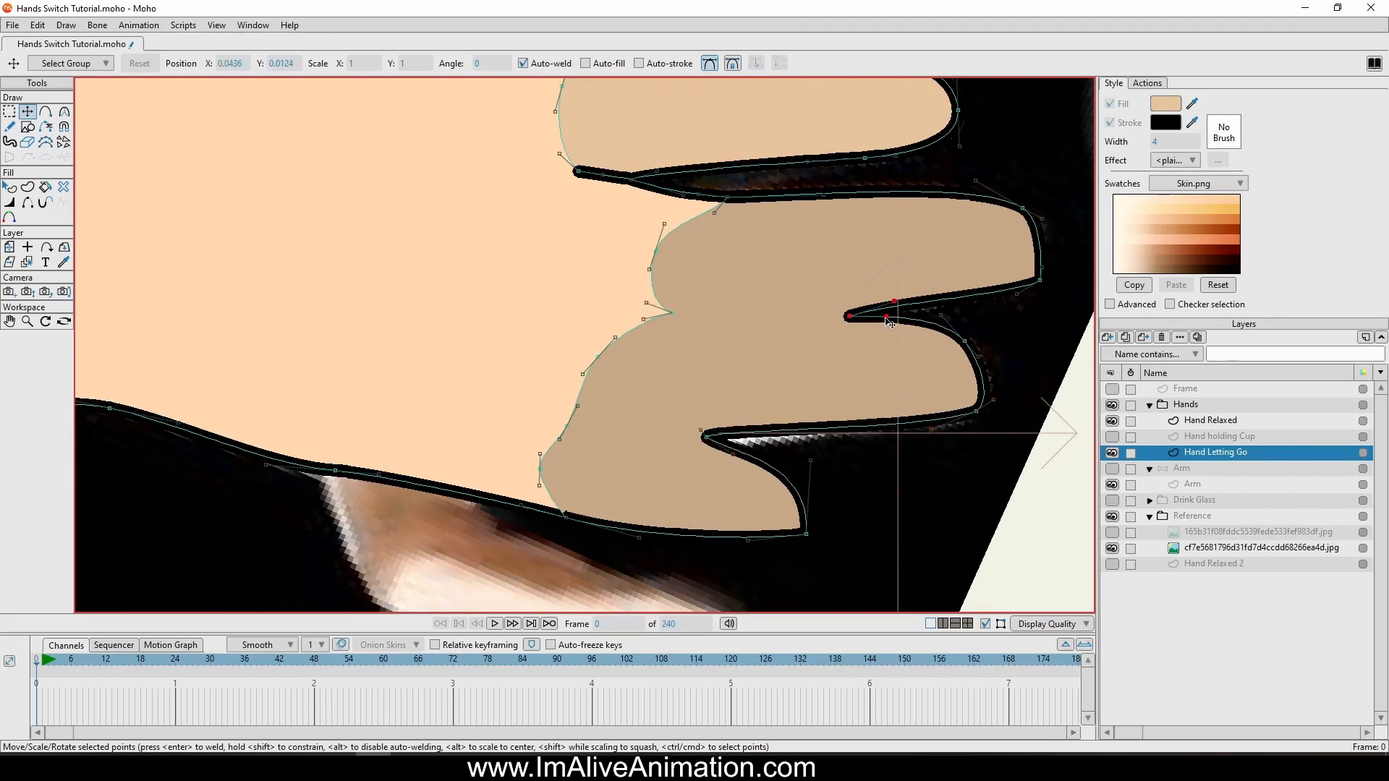
{"action": "left_click_drag", "start_coordinate": [706, 440], "coordinate": [719, 416]}
{"action": "left_click_drag", "start_coordinate": [803, 533], "coordinate": [807, 524]}
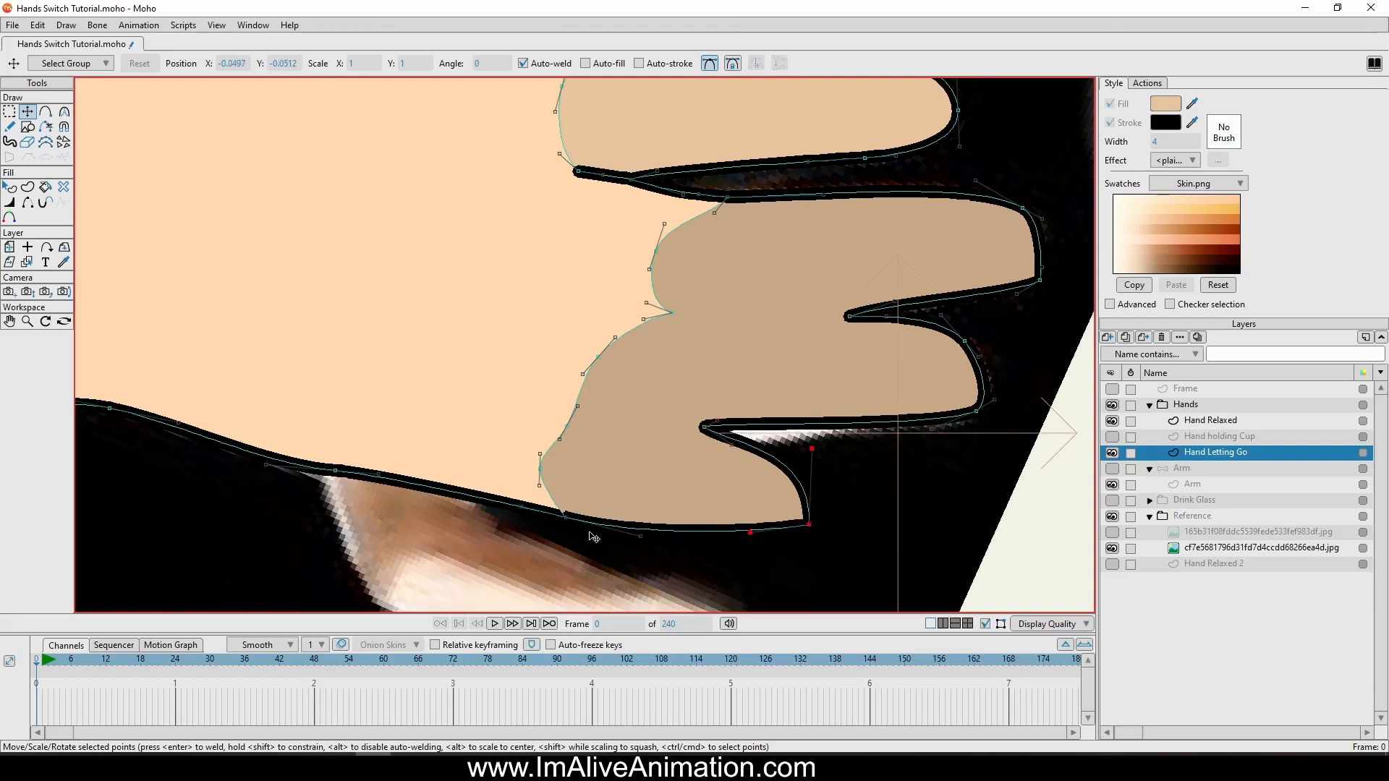
{"action": "left_click_drag", "start_coordinate": [640, 537], "coordinate": [642, 529]}
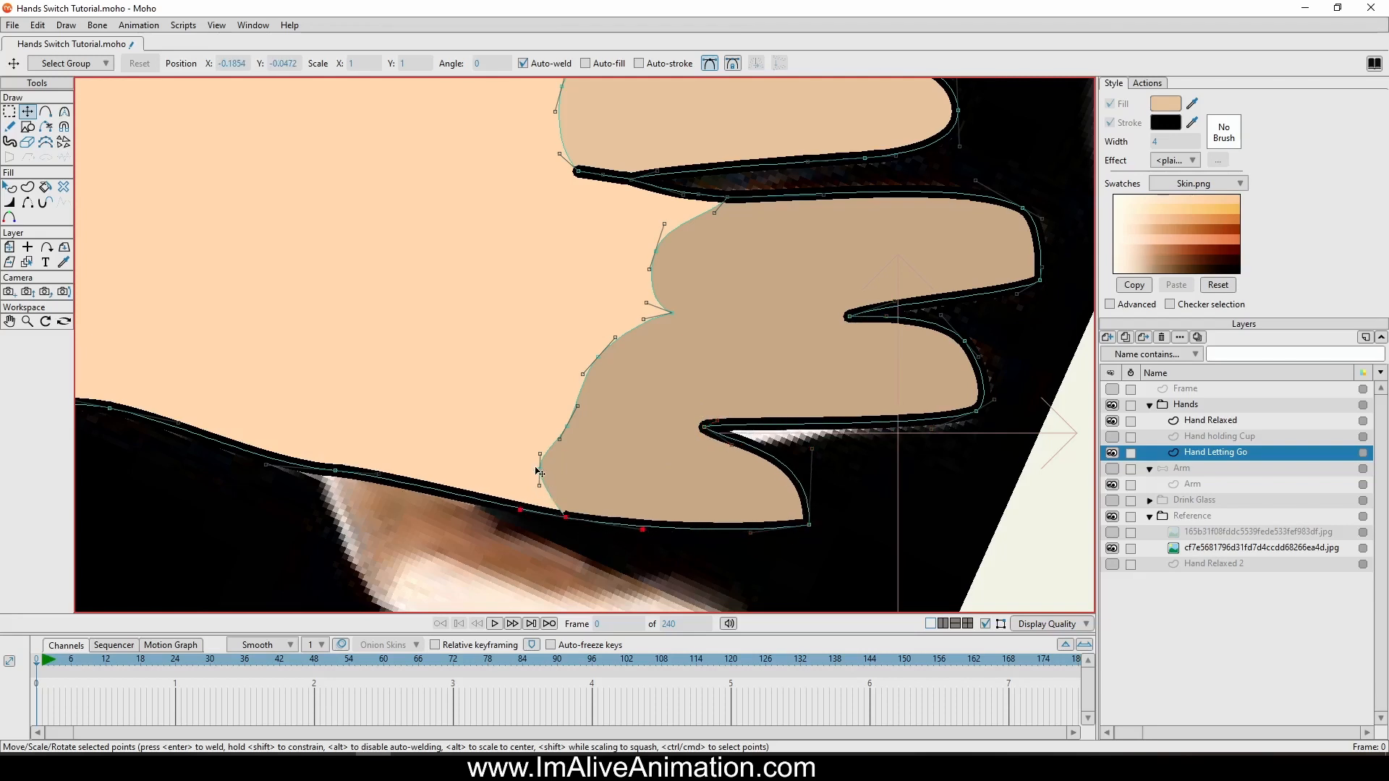
Select the fingers' shading shape and examine where its lower edge meets the hand outline beside the little finger.
{"action": "scroll", "coordinate": [502, 428], "scroll_direction": "up", "scroll_amount": 6}
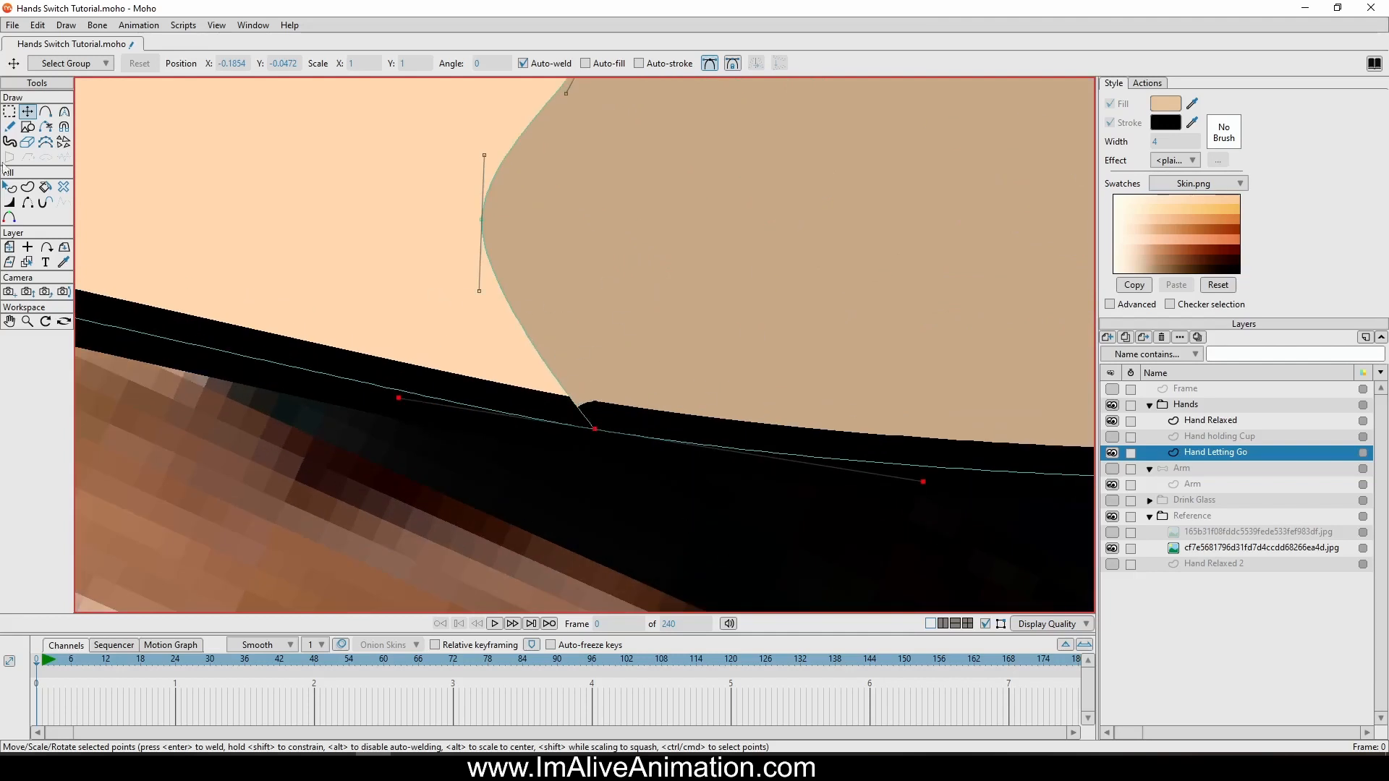
{"action": "left_click", "coordinate": [9, 186]}
{"action": "left_click", "coordinate": [575, 394]}
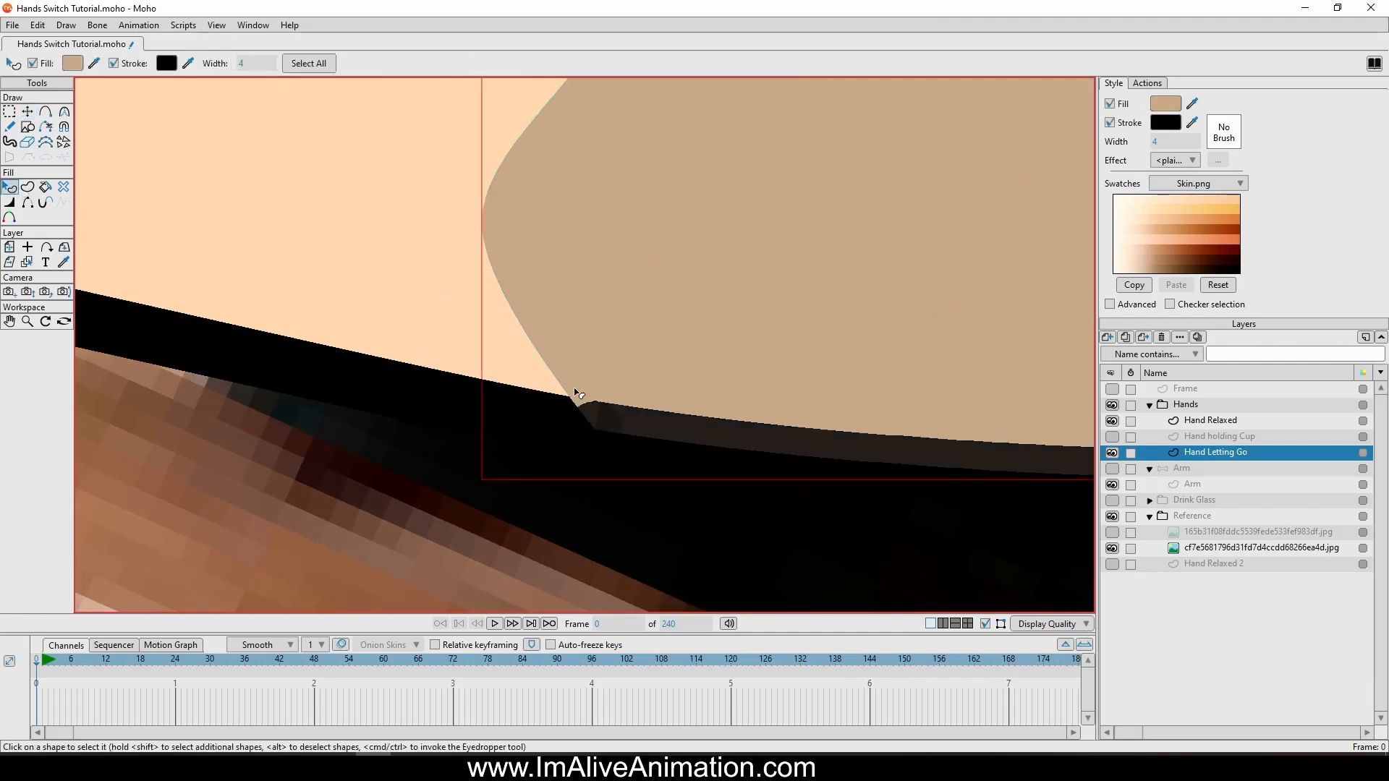
{"action": "scroll", "coordinate": [509, 318], "scroll_direction": "down", "scroll_amount": 1}
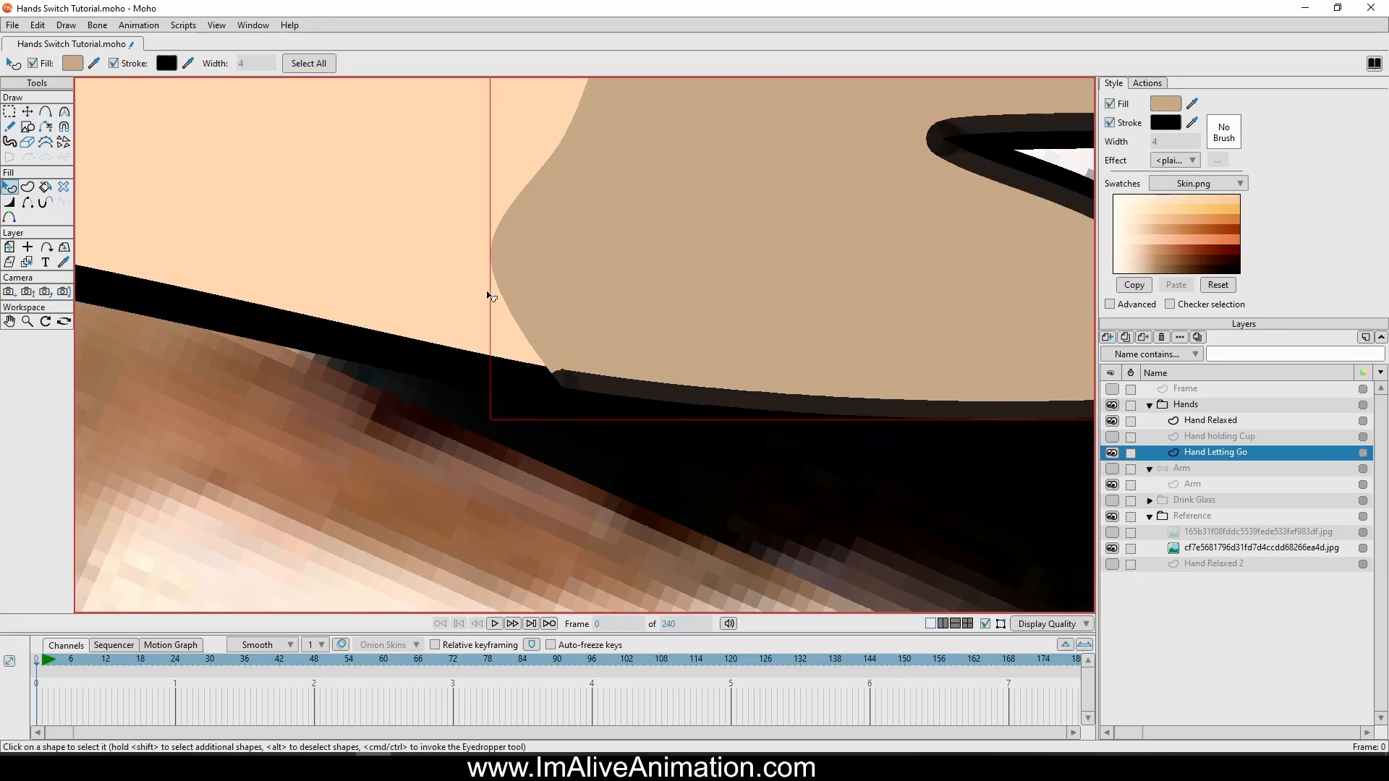
{"action": "scroll", "coordinate": [672, 340], "scroll_direction": "down", "scroll_amount": 4}
{"action": "left_click_drag", "start_coordinate": [715, 279], "coordinate": [740, 345]}
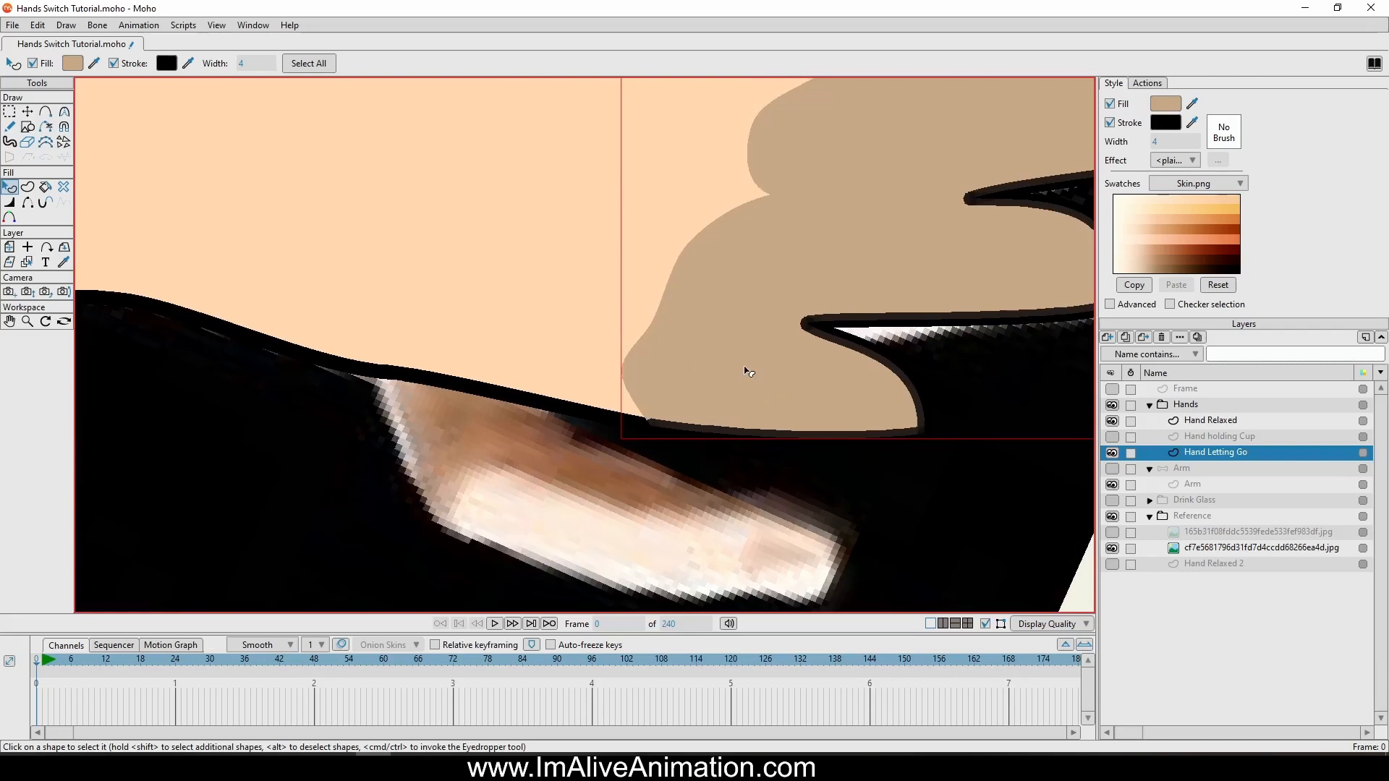
{"action": "scroll", "coordinate": [748, 371], "scroll_direction": "up", "scroll_amount": 2}
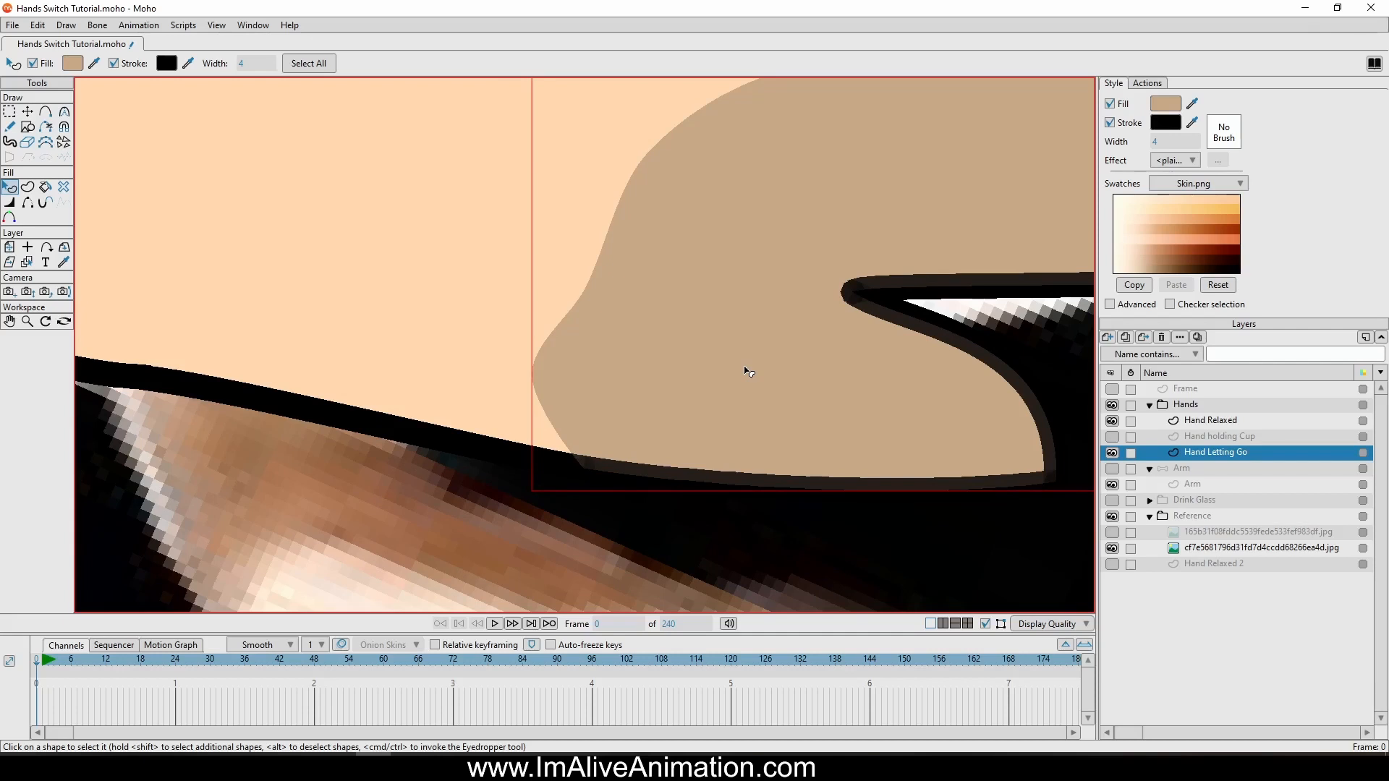
{"action": "scroll", "coordinate": [752, 372], "scroll_direction": "down", "scroll_amount": 3}
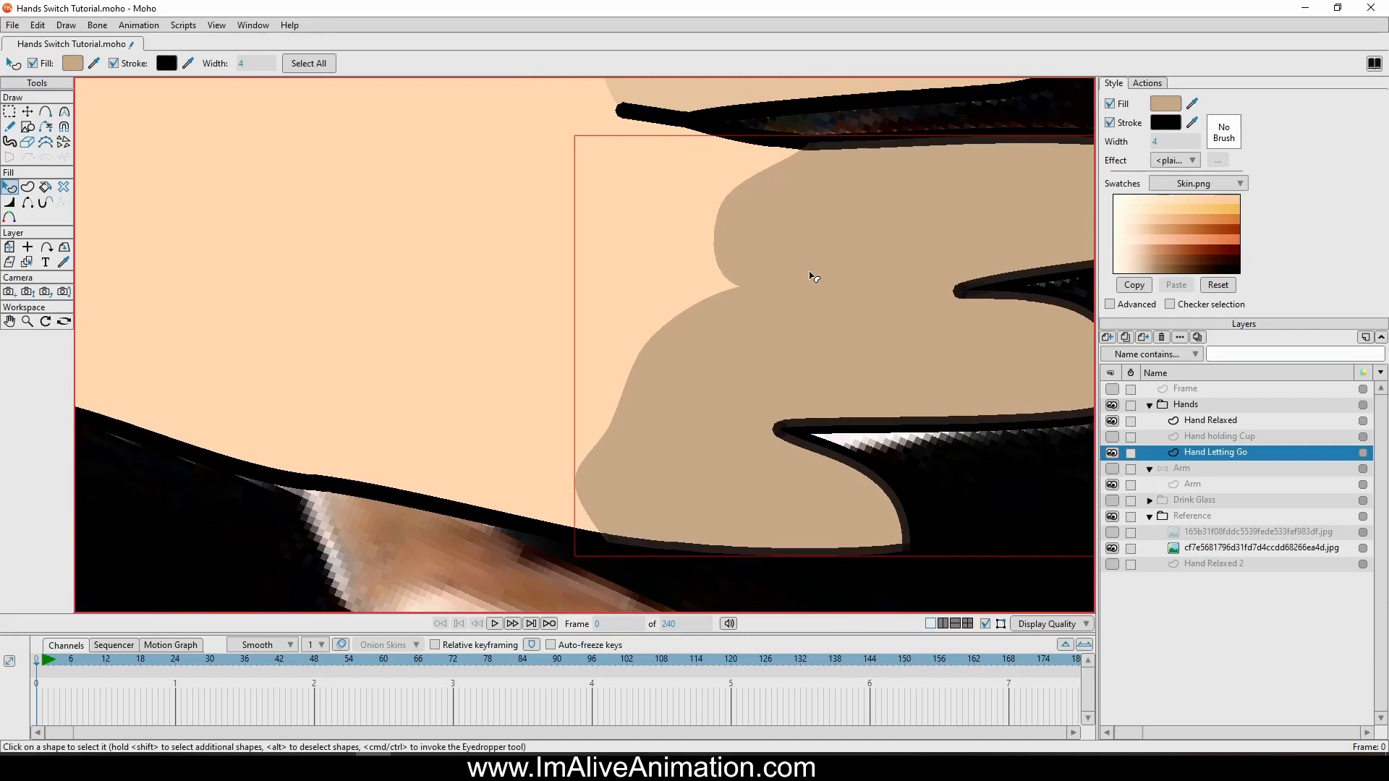
Reshape the shading boundary into a notch between the ring and little fingers and round the ring finger's curve.
{"action": "left_click", "coordinate": [27, 111]}
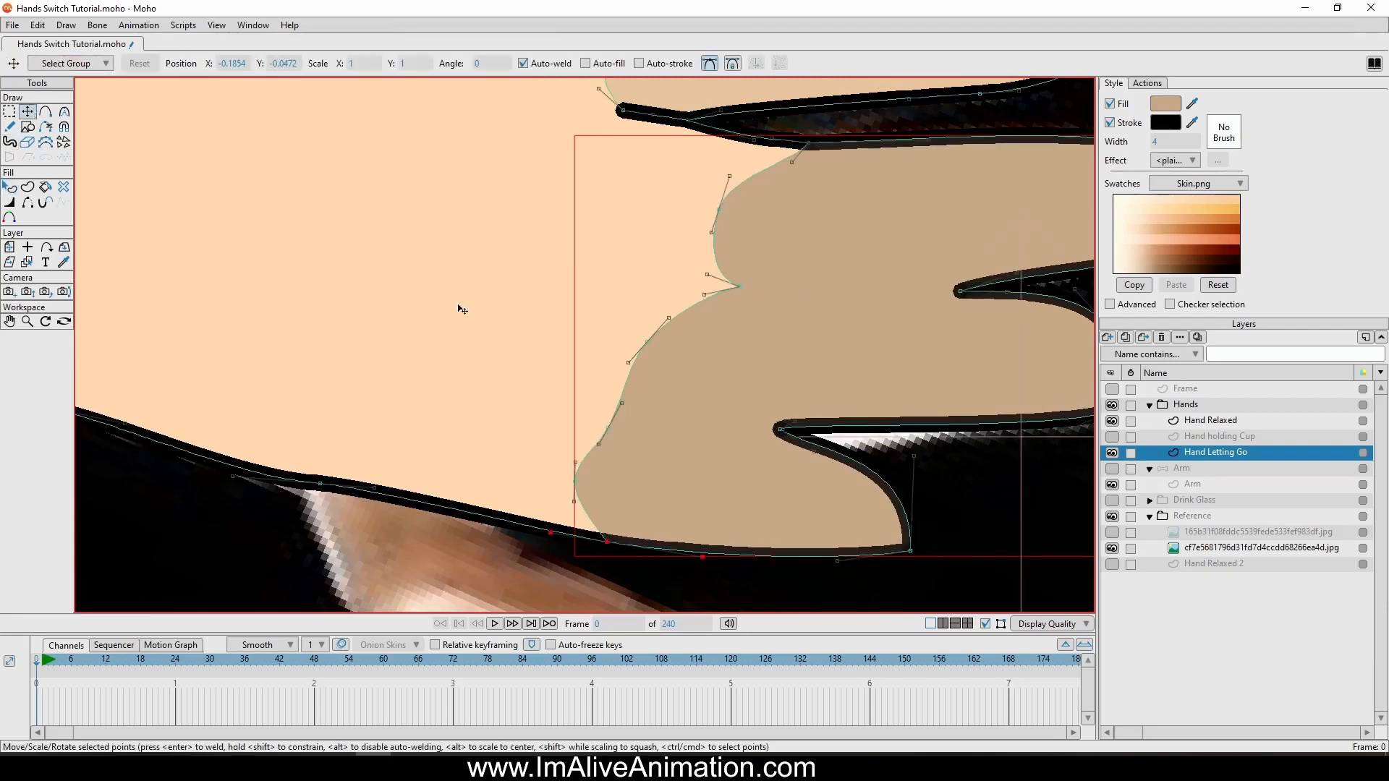
{"action": "scroll", "coordinate": [557, 358], "scroll_direction": "up", "scroll_amount": 2}
{"action": "left_click_drag", "start_coordinate": [657, 418], "coordinate": [612, 405]}
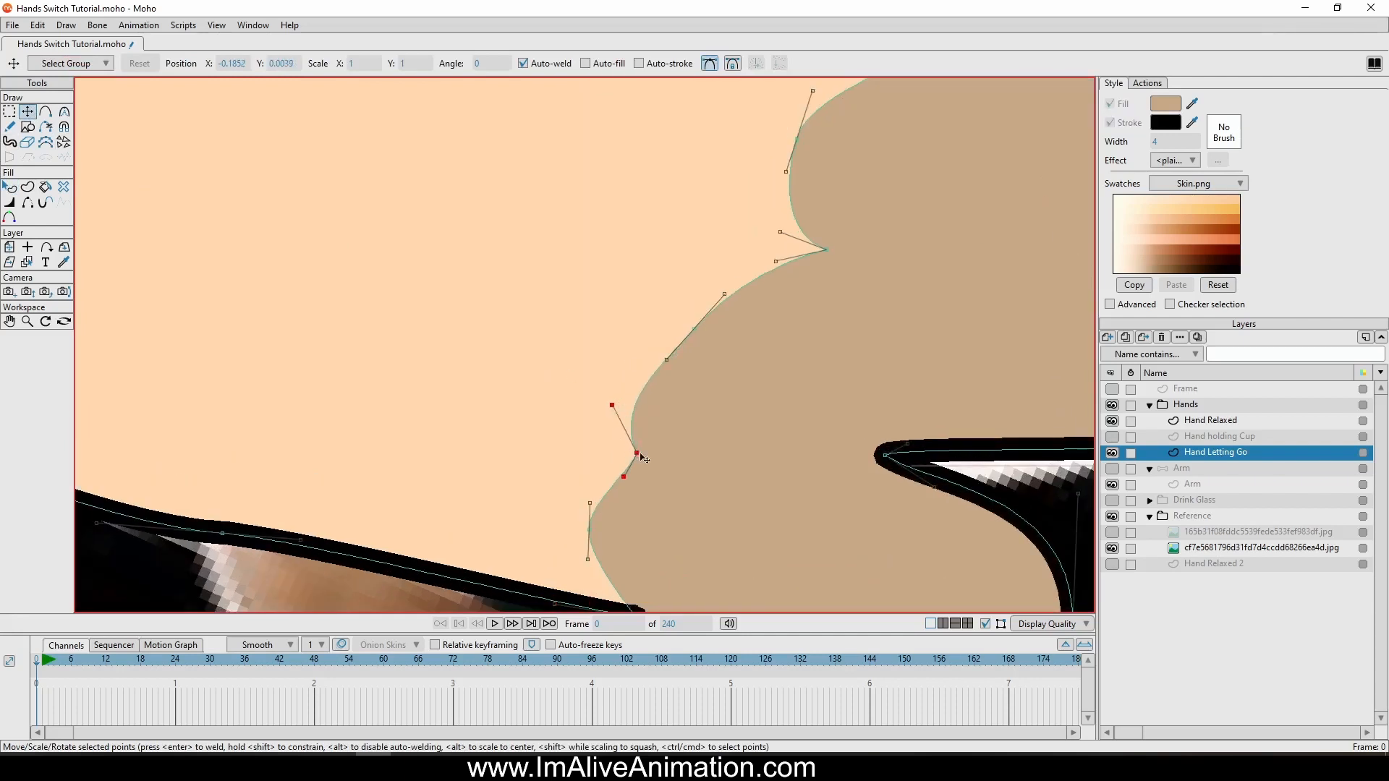
{"action": "left_click_drag", "start_coordinate": [637, 454], "coordinate": [642, 424]}
{"action": "left_click_drag", "start_coordinate": [701, 325], "coordinate": [733, 279]}
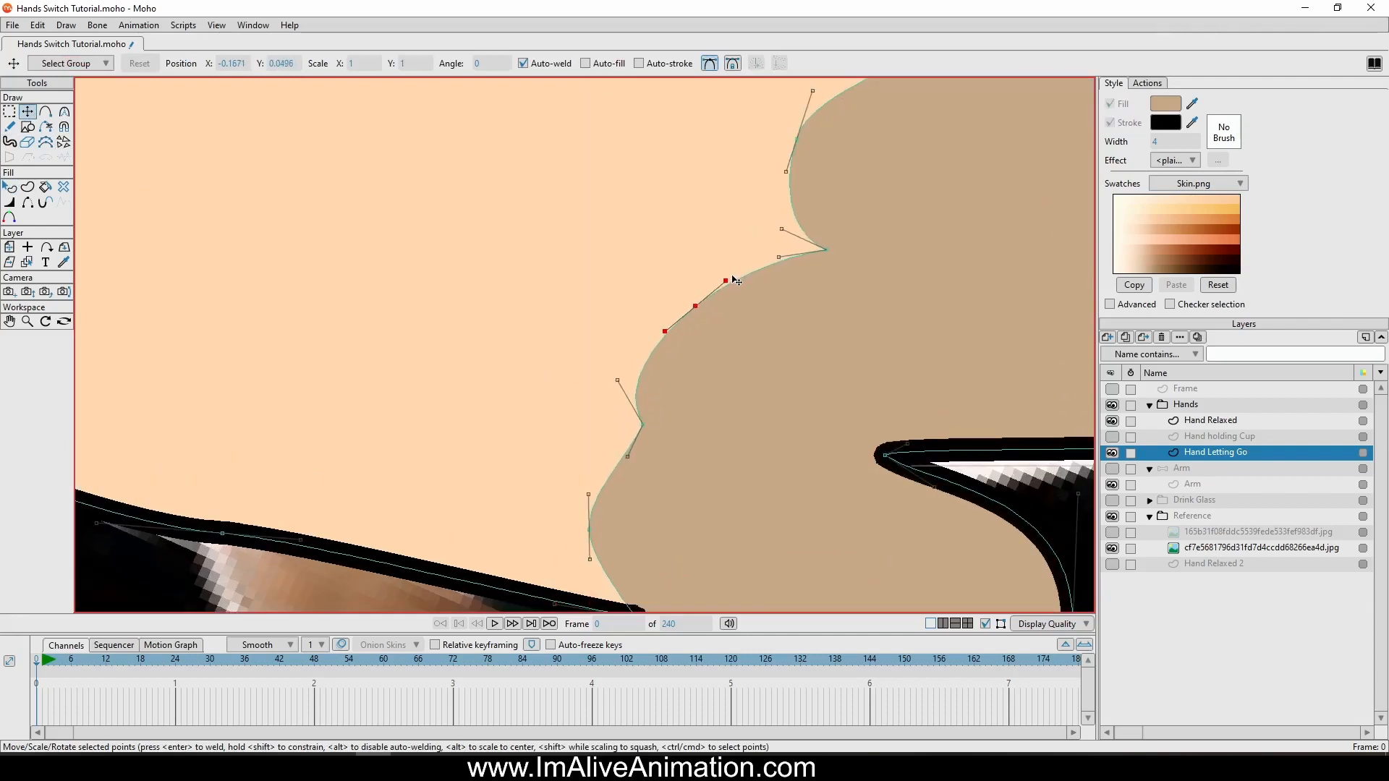
{"action": "scroll", "coordinate": [869, 377], "scroll_direction": "down", "scroll_amount": 2}
{"action": "left_click", "coordinate": [725, 297]}
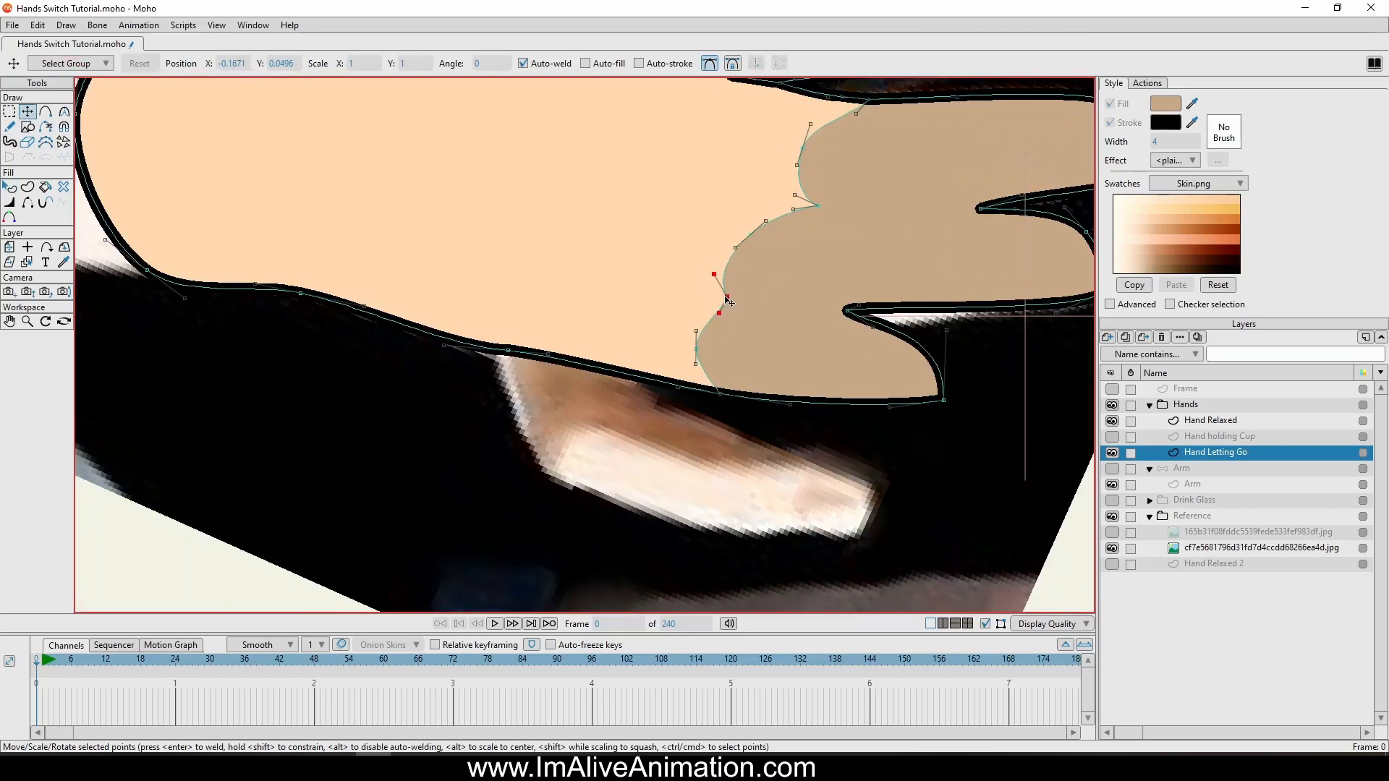
{"action": "scroll", "coordinate": [820, 264], "scroll_direction": "down", "scroll_amount": 2}
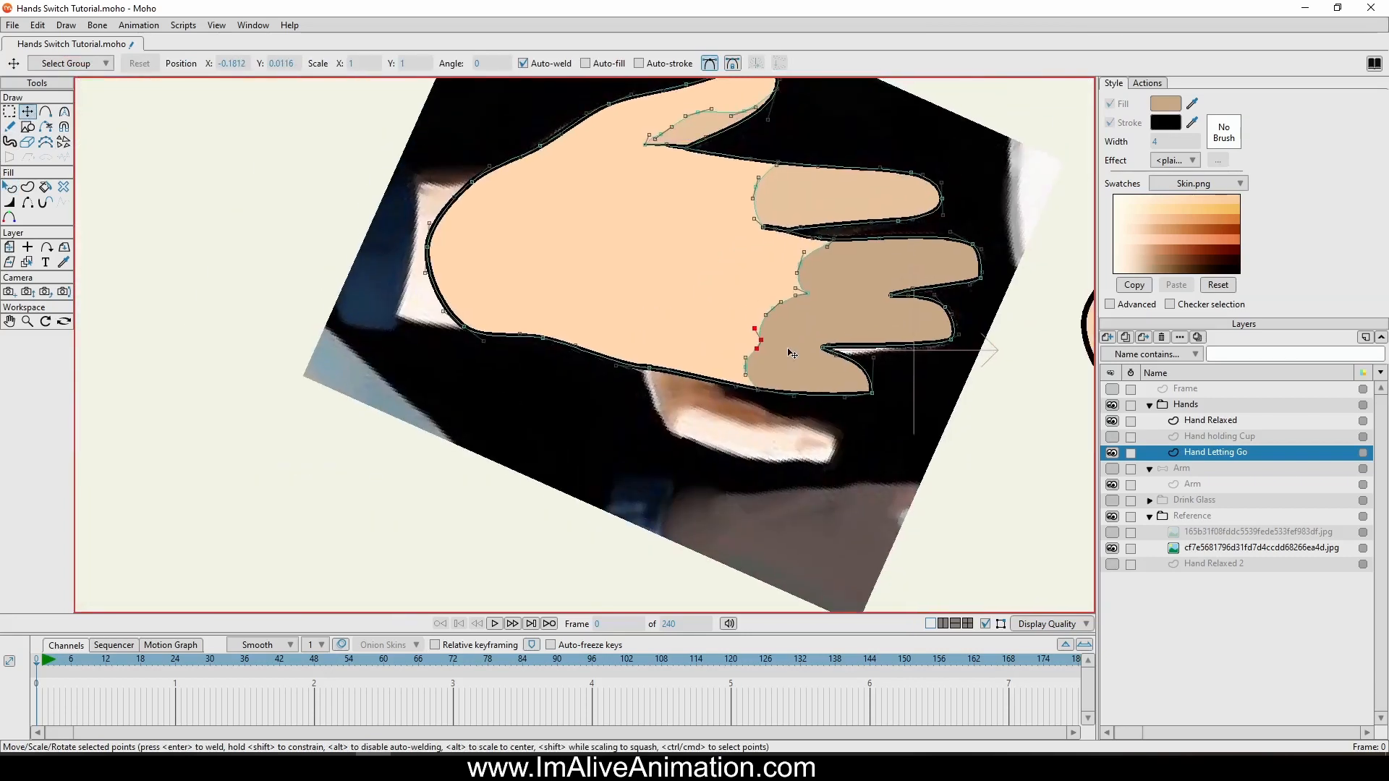
Add three crease lines running from the gaps between the four fingers into the palm.
{"action": "left_click", "coordinate": [45, 111]}
{"action": "scroll", "coordinate": [656, 273], "scroll_direction": "up", "scroll_amount": 2}
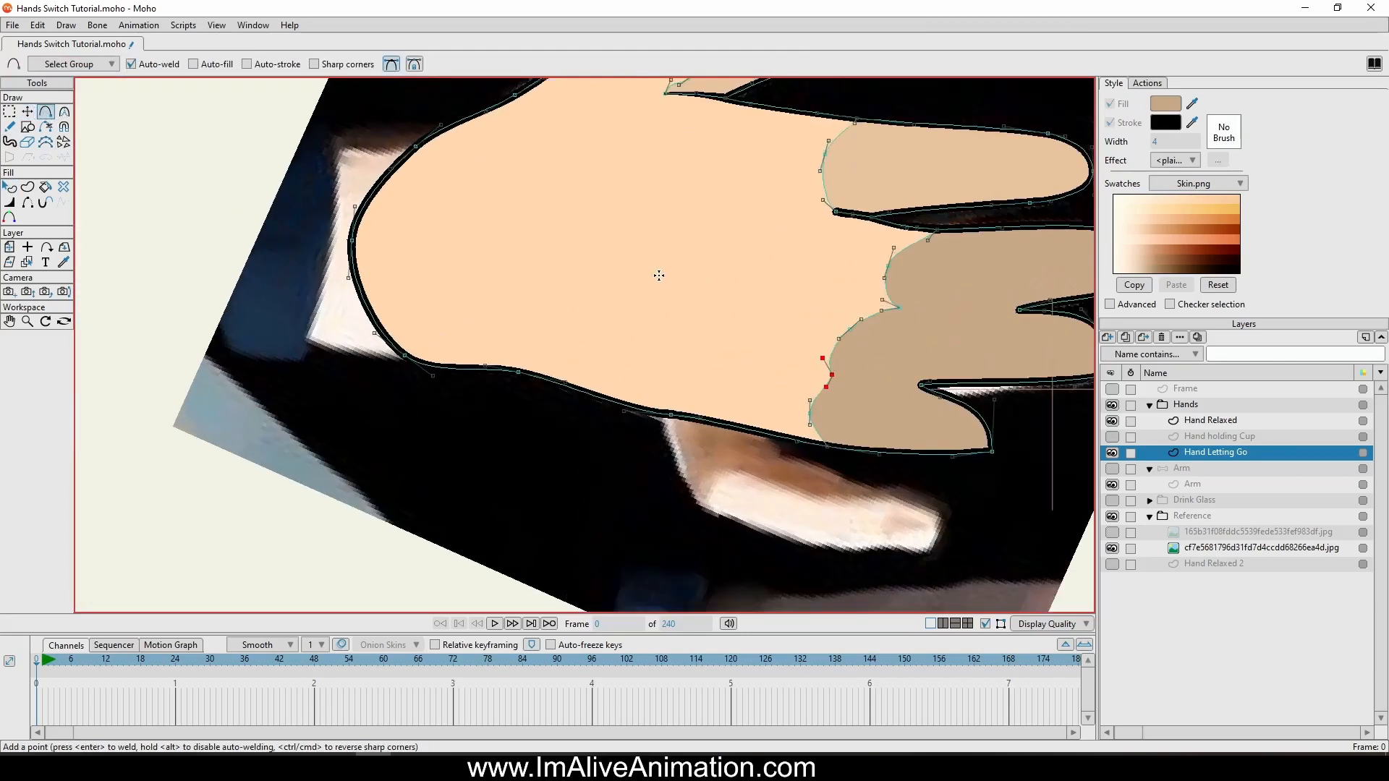
{"action": "left_click_drag", "start_coordinate": [843, 275], "coordinate": [775, 273]}
{"action": "left_click_drag", "start_coordinate": [1025, 375], "coordinate": [779, 357]}
{"action": "left_click_drag", "start_coordinate": [930, 449], "coordinate": [773, 435]}
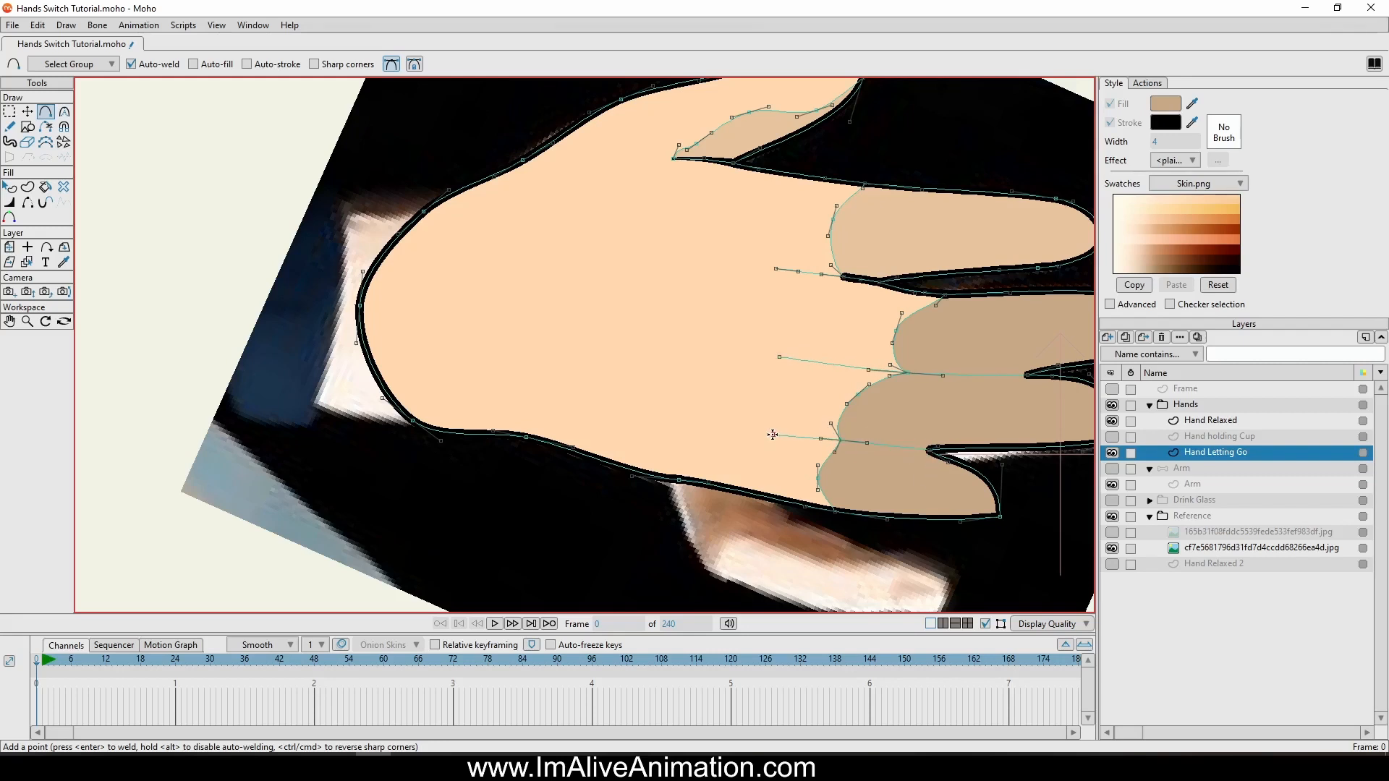
Create a black stroke shape for each of the three finger crease lines.
{"action": "left_click", "coordinate": [27, 187]}
{"action": "left_click", "coordinate": [790, 274]}
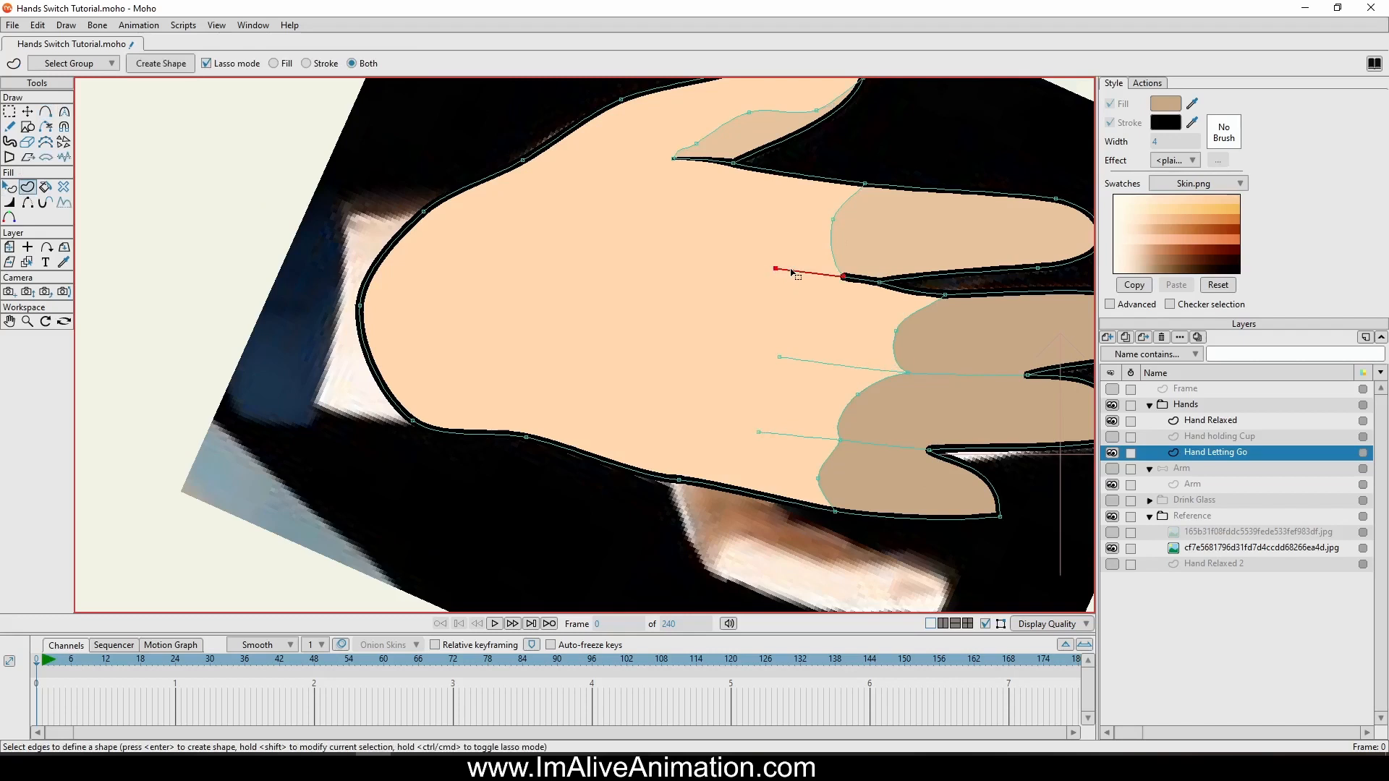
{"action": "left_click", "coordinate": [161, 63]}
{"action": "left_click", "coordinate": [803, 361]}
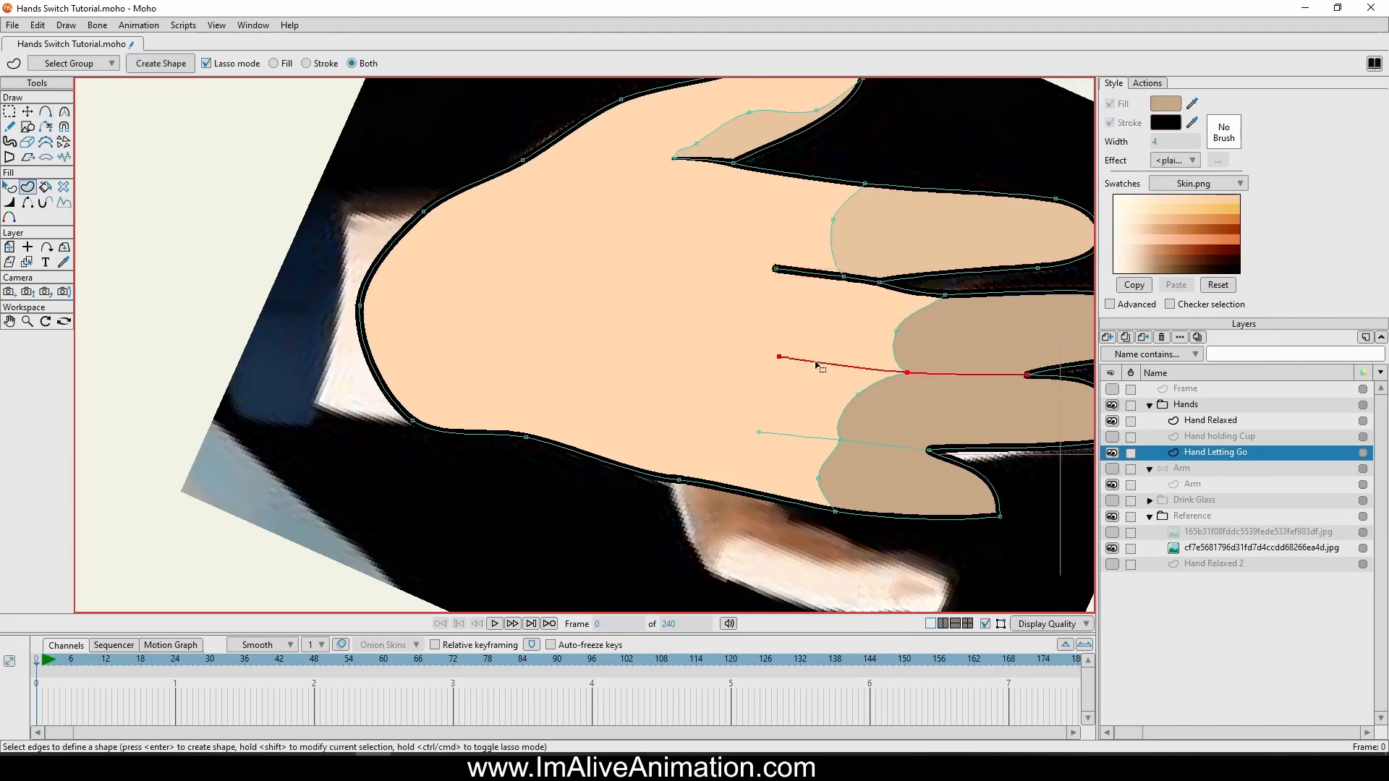
{"action": "left_click", "coordinate": [173, 66]}
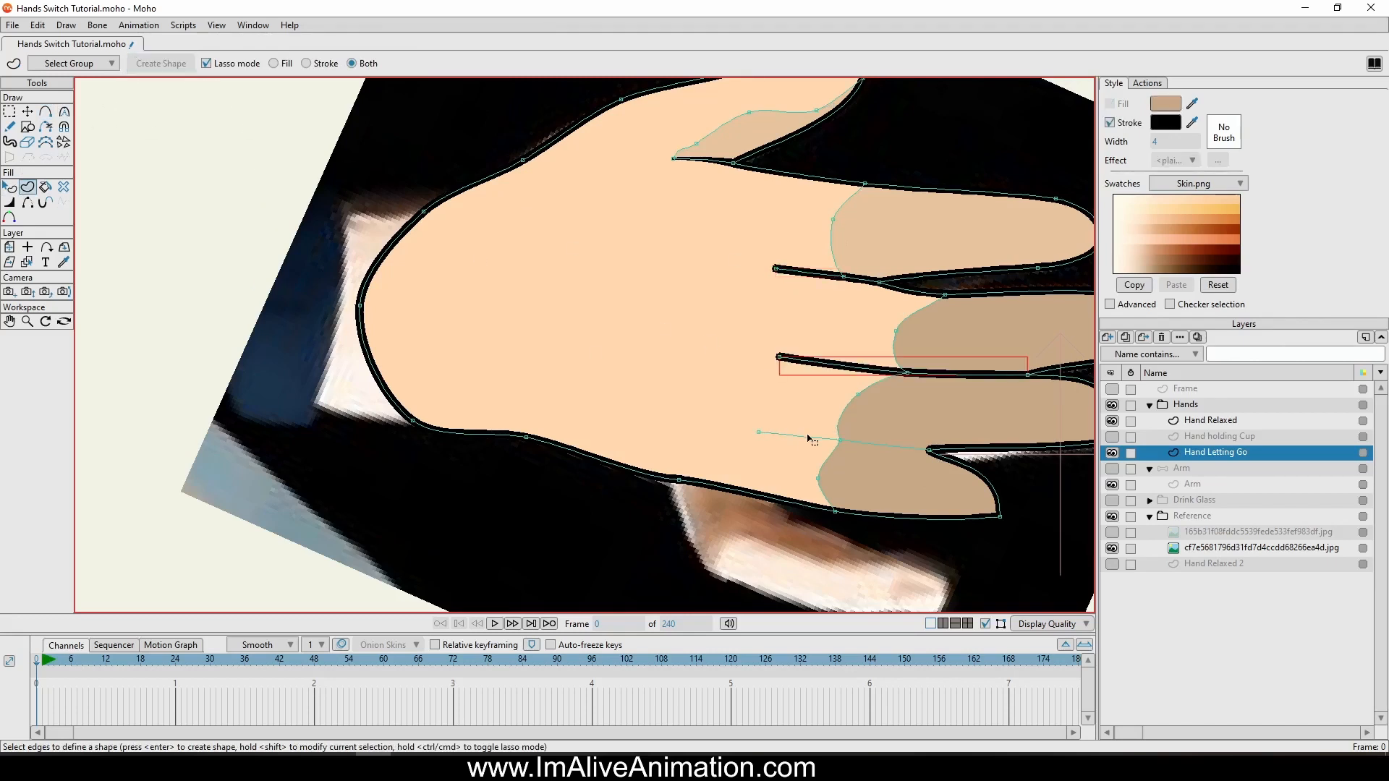
{"action": "left_click", "coordinate": [808, 439]}
{"action": "left_click", "coordinate": [160, 63]}
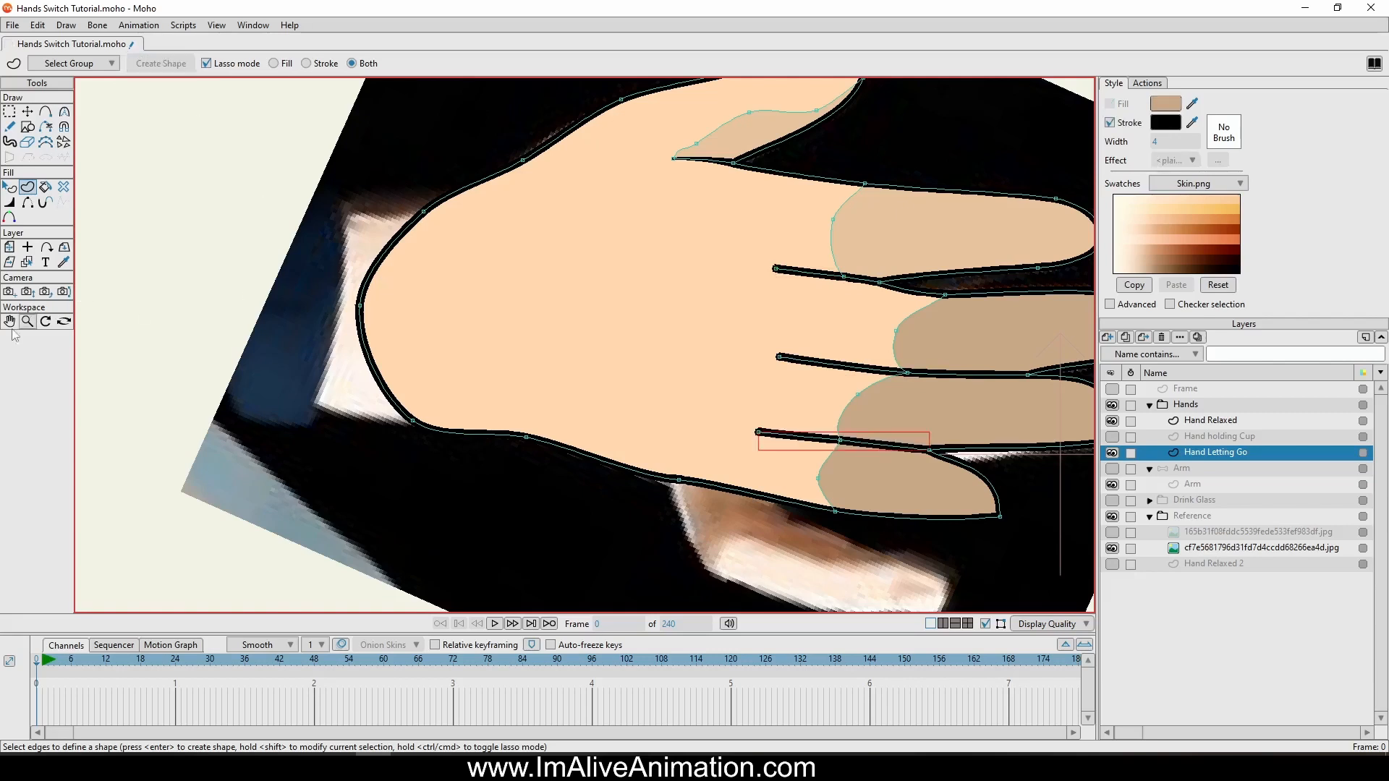
Taper the palm ends of the three finger creases, reducing the uppermost to about 46 percent and the lowest to about 58 percent.
{"action": "left_click", "coordinate": [9, 203]}
{"action": "left_click_drag", "start_coordinate": [764, 288], "coordinate": [746, 288]}
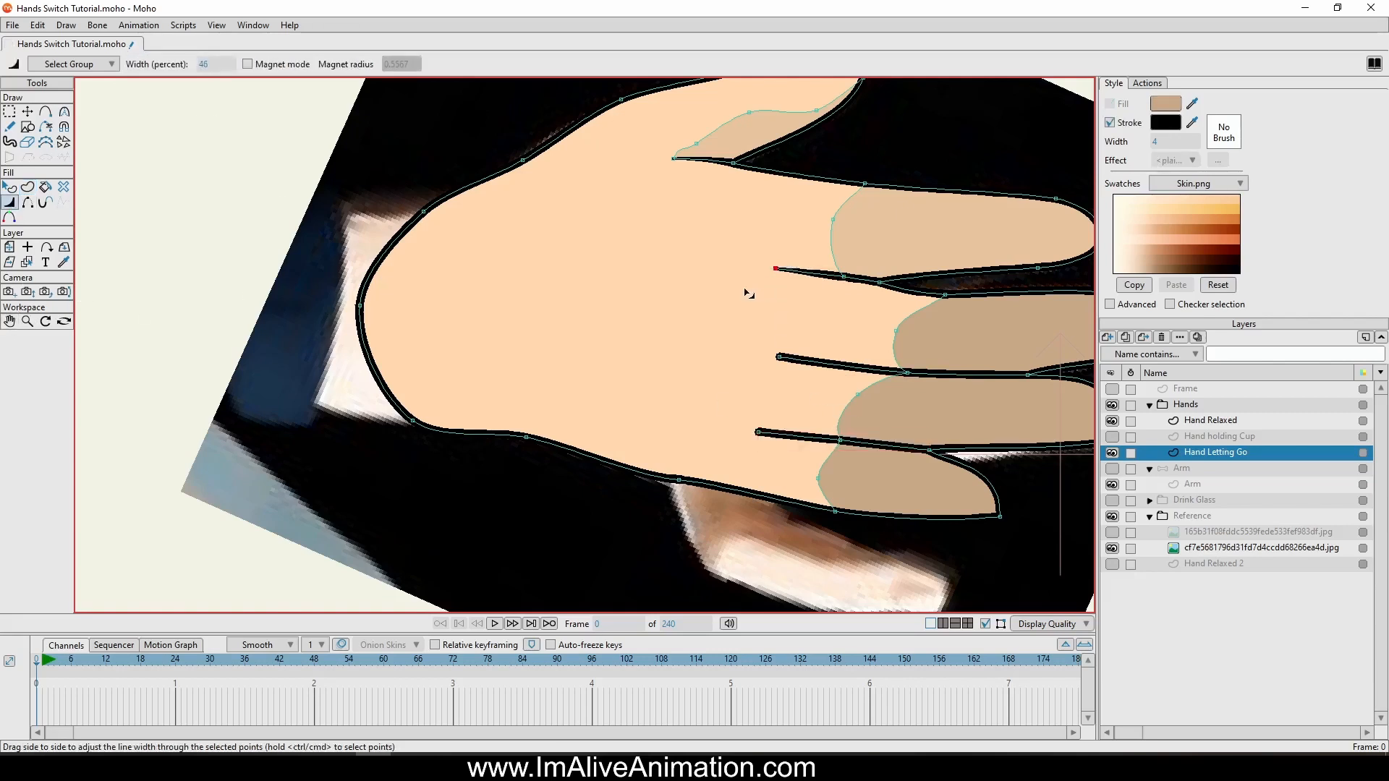
{"action": "left_click_drag", "start_coordinate": [779, 359], "coordinate": [752, 361]}
{"action": "left_click_drag", "start_coordinate": [761, 432], "coordinate": [747, 433]}
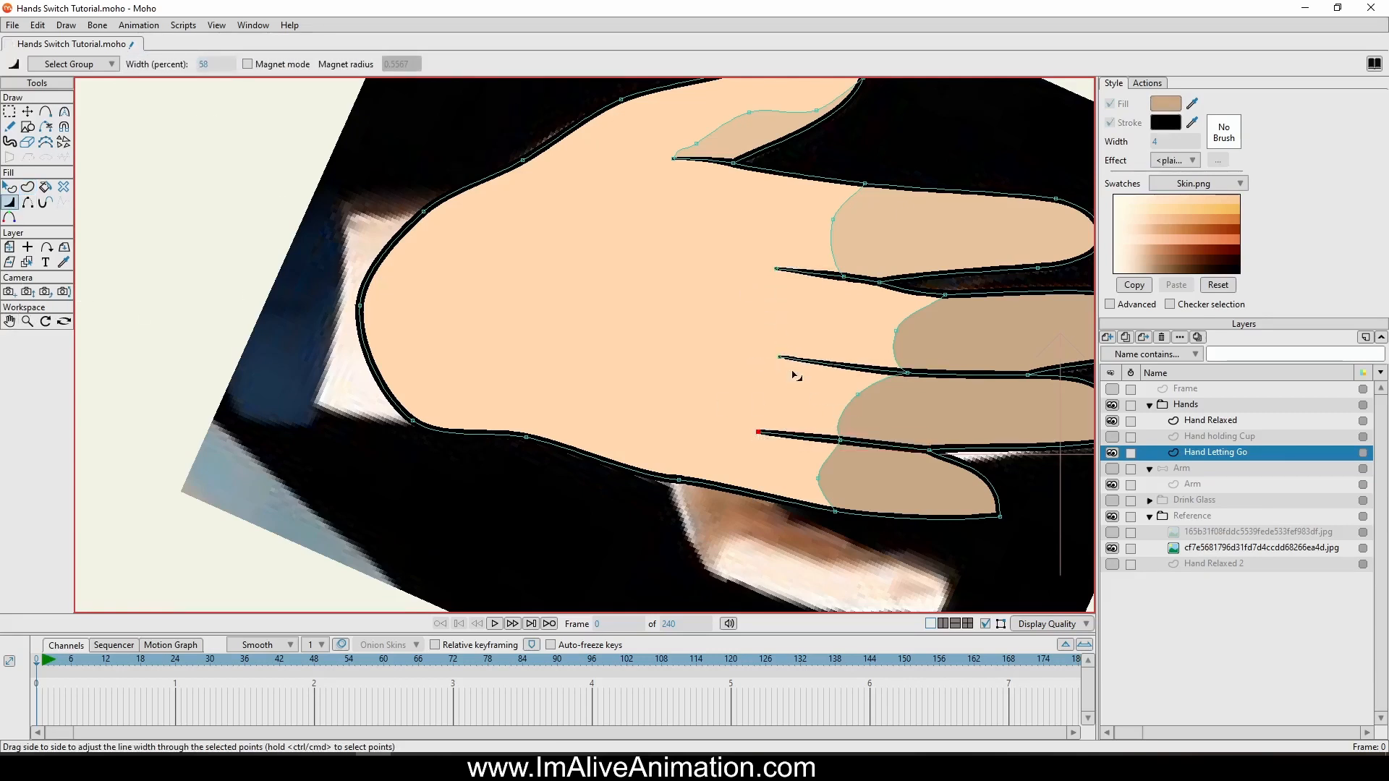
{"action": "scroll", "coordinate": [795, 374], "scroll_direction": "down", "scroll_amount": 5}
{"action": "scroll", "coordinate": [883, 427], "scroll_direction": "up", "scroll_amount": 5}
{"action": "left_click_drag", "start_coordinate": [616, 252], "coordinate": [522, 327]}
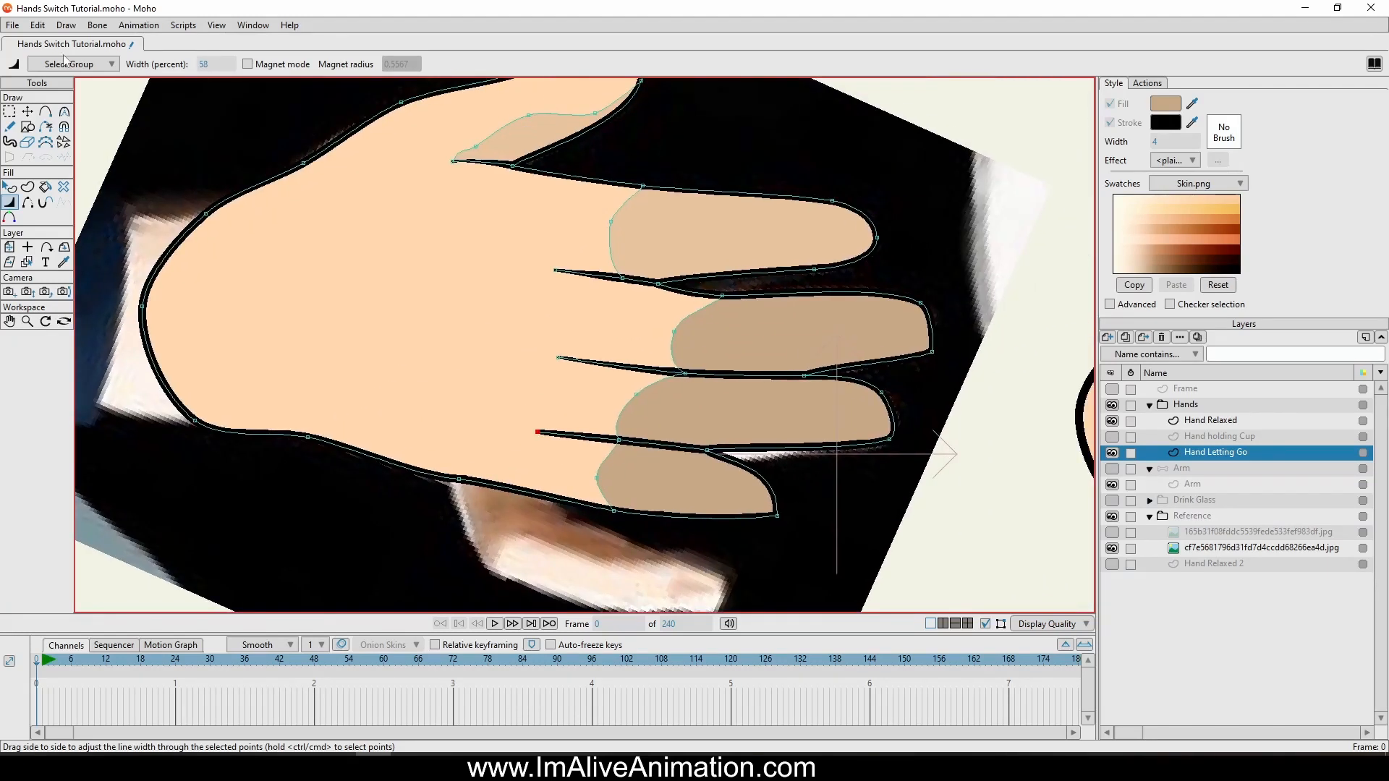
Smooth the crease between the index and middle fingers by adjusting its points where it joins the finger outlines.
{"action": "left_click", "coordinate": [27, 111]}
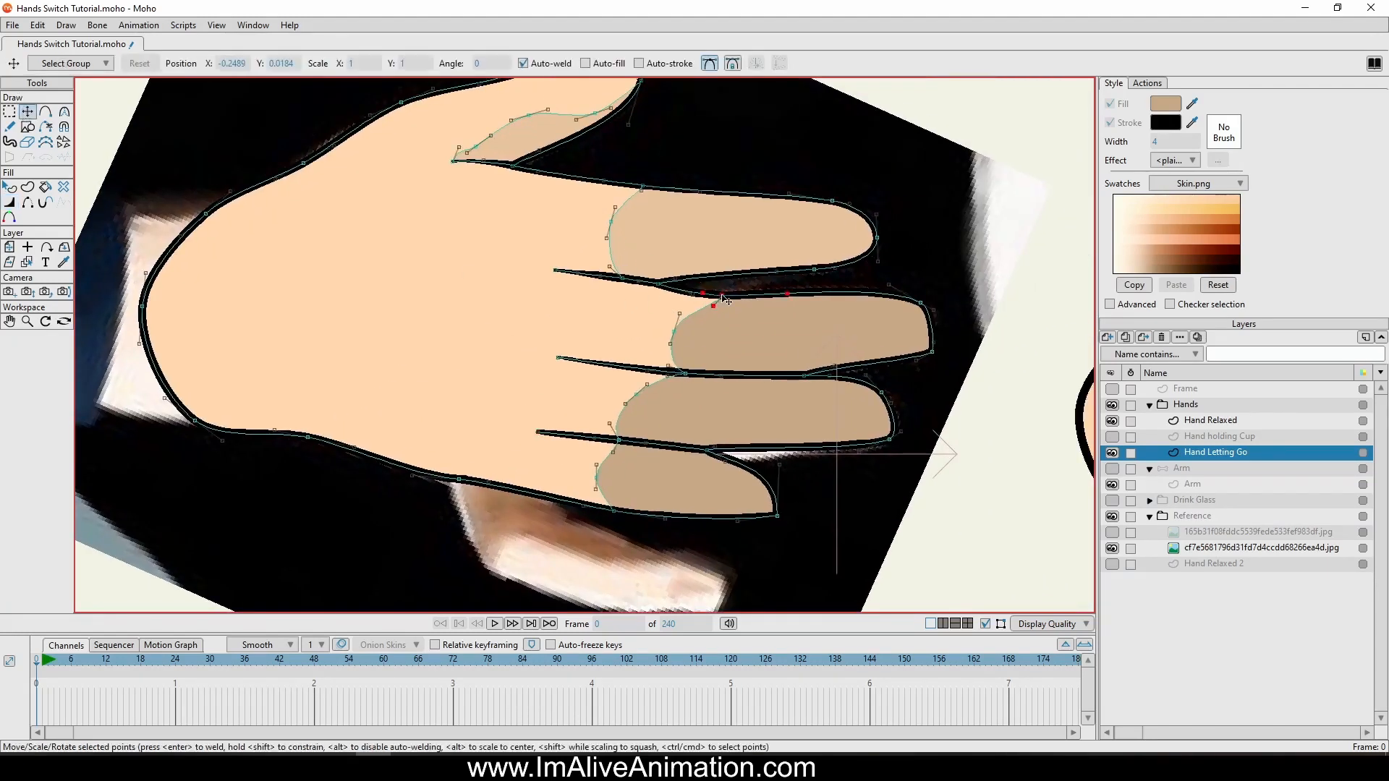
{"action": "left_click_drag", "start_coordinate": [723, 298], "coordinate": [722, 292]}
{"action": "left_click", "coordinate": [663, 285]}
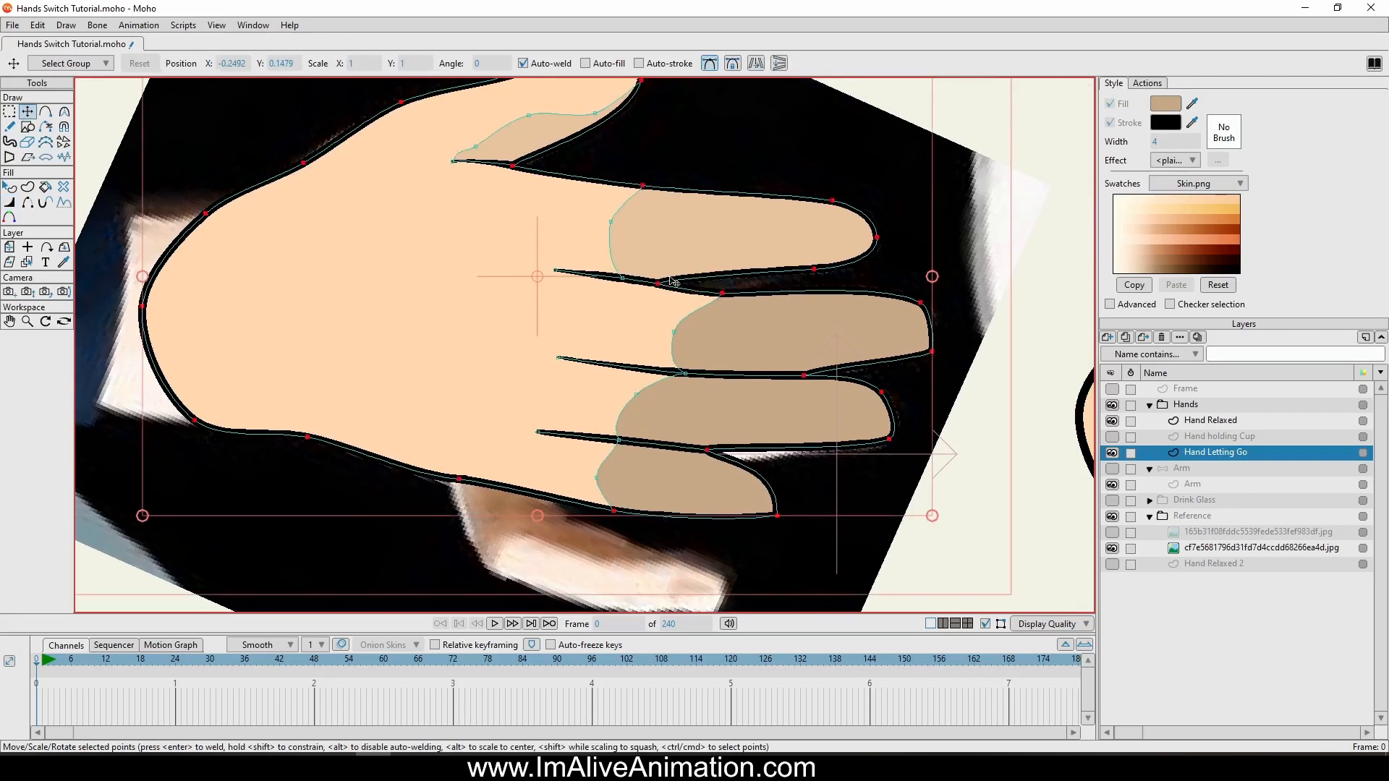
{"action": "left_click", "coordinate": [659, 284]}
{"action": "mouse_move", "coordinate": [674, 277]}
{"action": "left_mouse_down"}
{"action": "mouse_move", "coordinate": [638, 276]}
{"action": "mouse_move", "coordinate": [692, 279]}
{"action": "mouse_move", "coordinate": [605, 274]}
{"action": "left_mouse_up"}
{"action": "scroll", "coordinate": [663, 282], "scroll_direction": "up", "scroll_amount": 5}
{"action": "left_click", "coordinate": [608, 270]}
{"action": "left_click", "coordinate": [651, 269]}
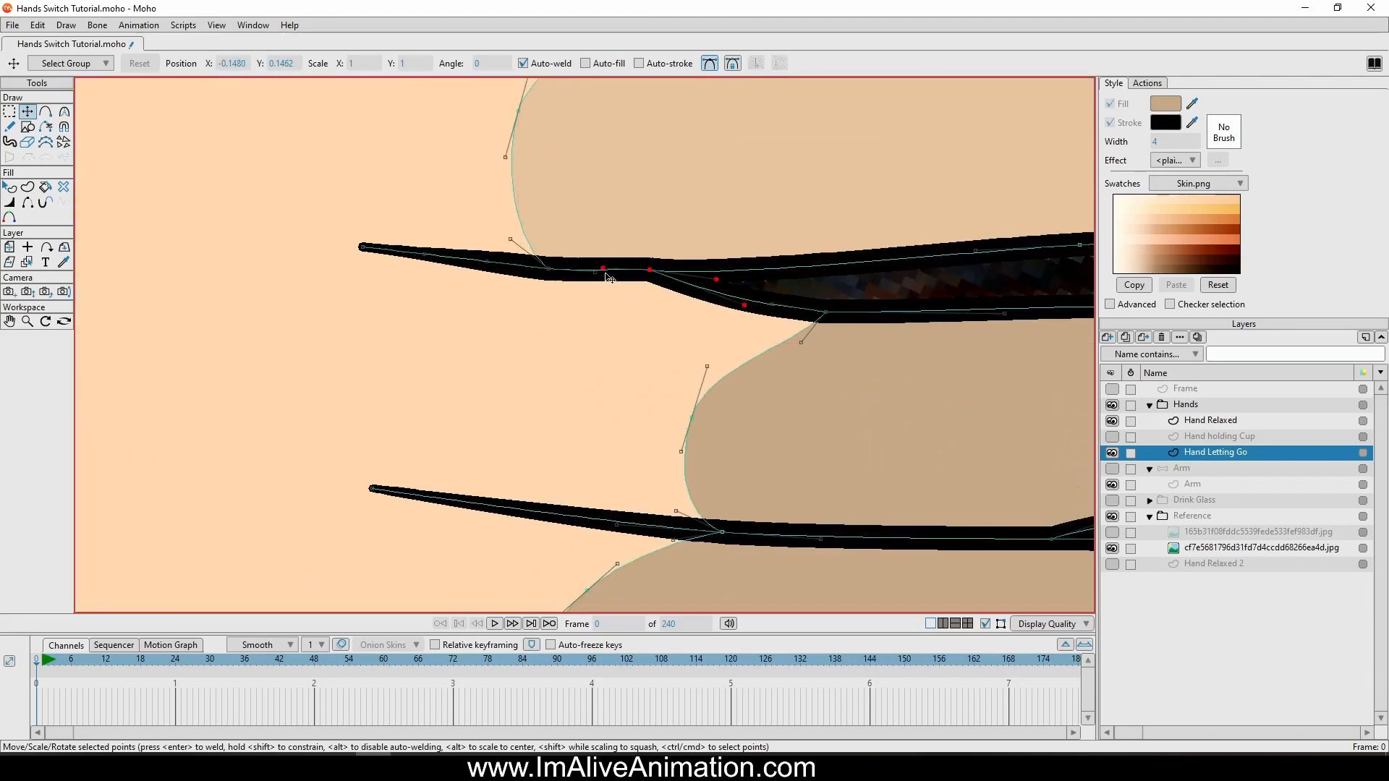
{"action": "left_click", "coordinate": [546, 261]}
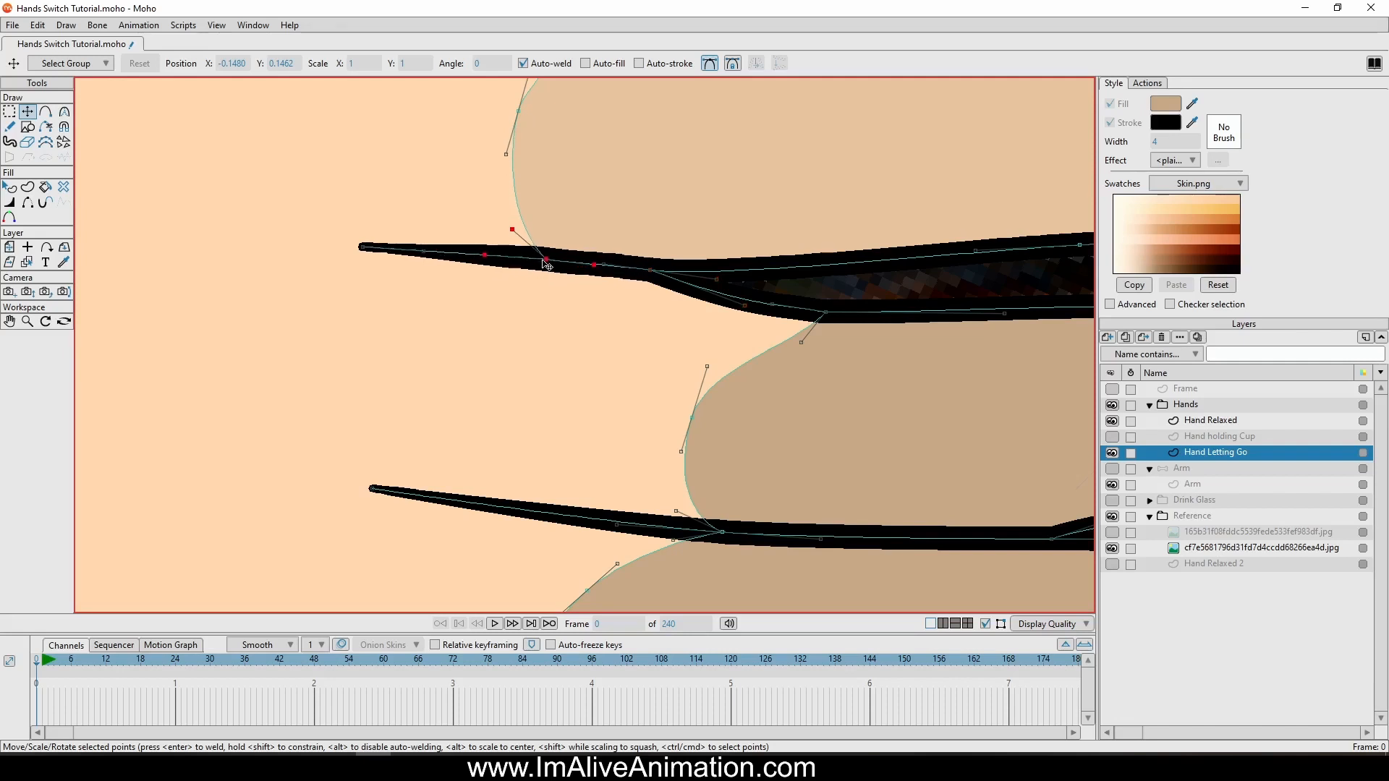
Reposition the middle finger's upper boundary point and adjust the curve handles at its junction with the index finger.
{"action": "left_click_drag", "start_coordinate": [825, 312], "coordinate": [795, 324]}
{"action": "left_click", "coordinate": [651, 271]}
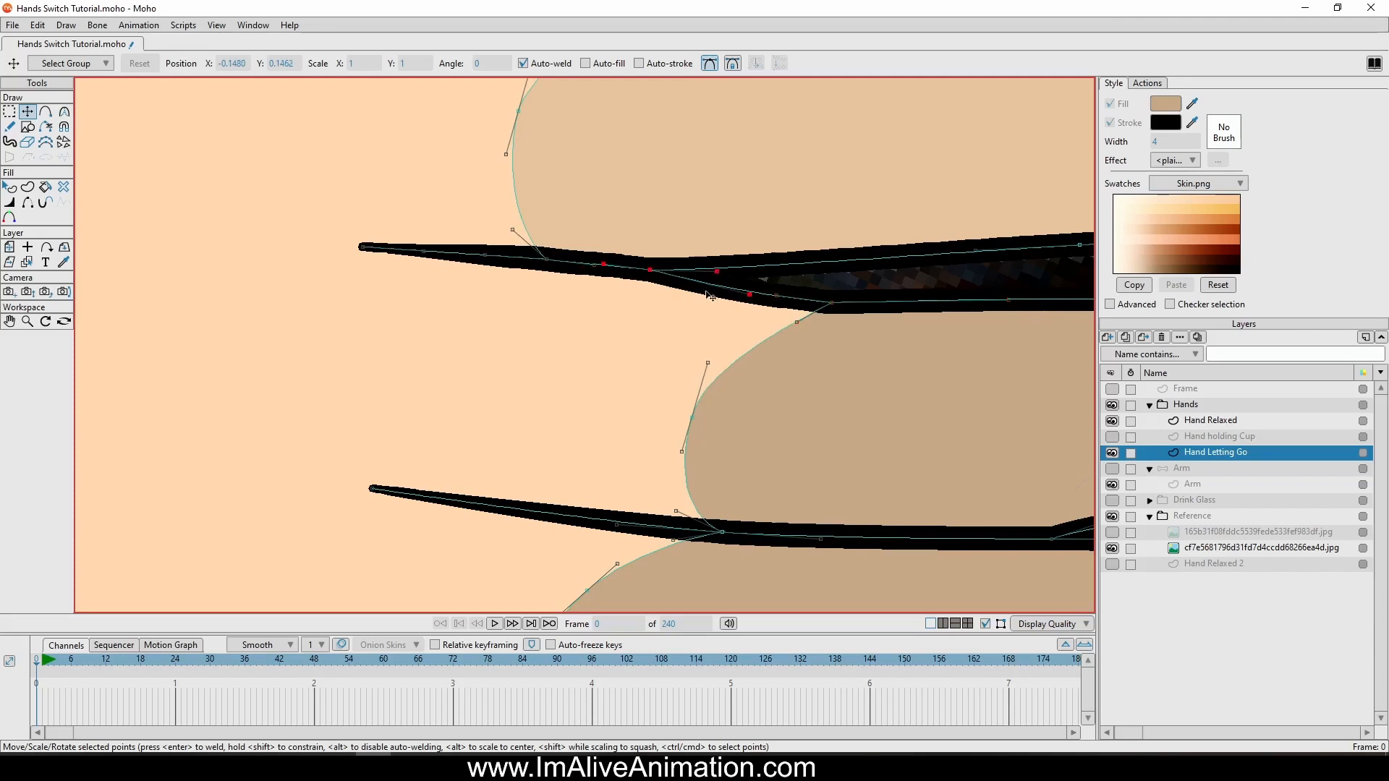
{"action": "left_click_drag", "start_coordinate": [829, 304], "coordinate": [831, 297]}
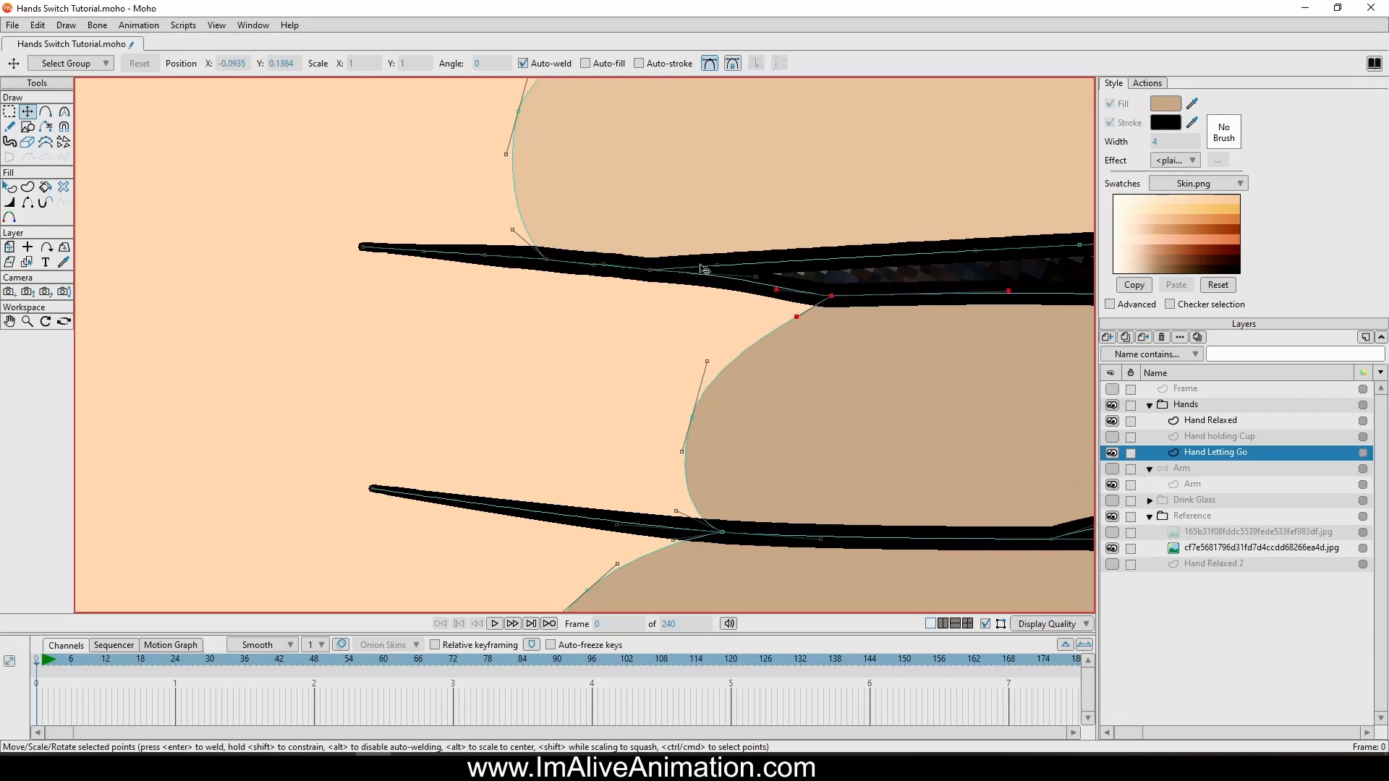
{"action": "left_click", "coordinate": [650, 271], "text": "shift"}
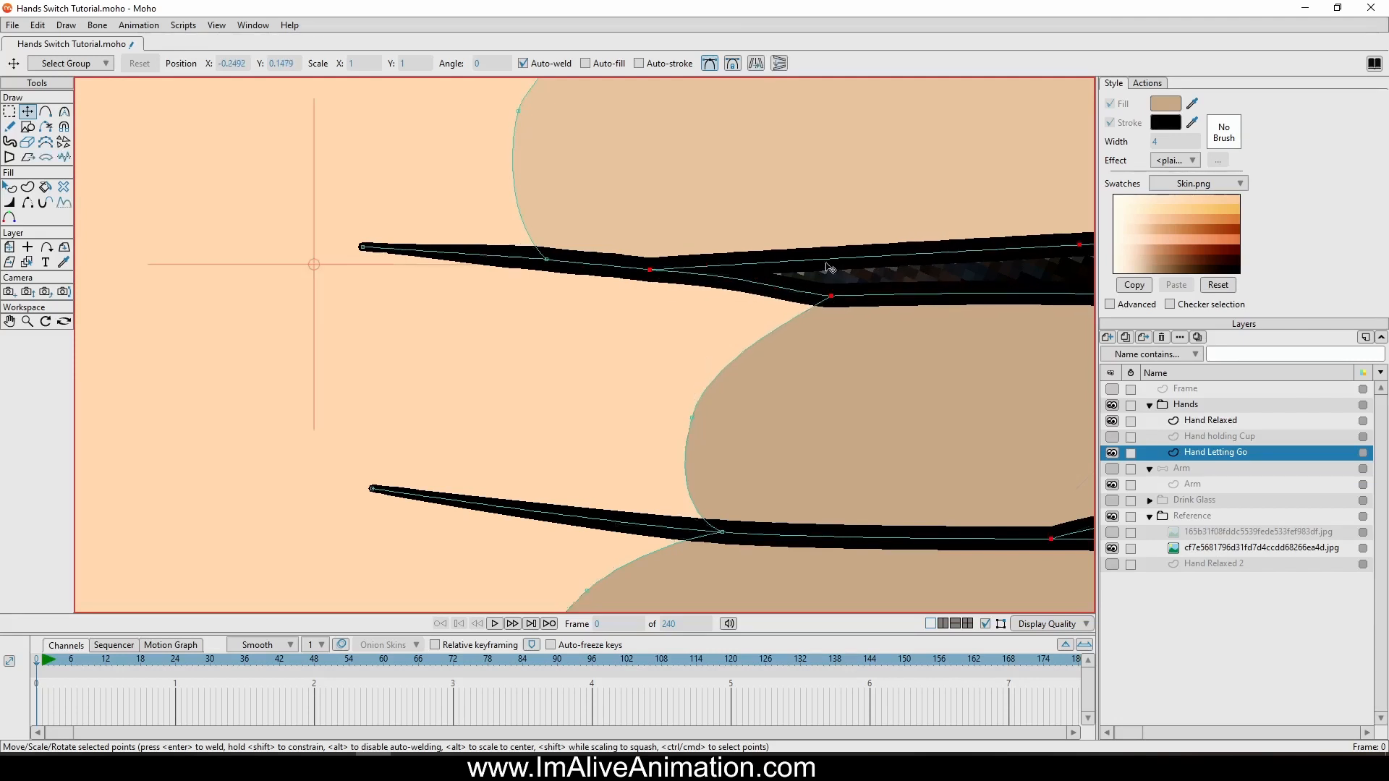
{"action": "left_click", "coordinate": [650, 271]}
{"action": "left_click_drag", "start_coordinate": [722, 264], "coordinate": [737, 268]}
{"action": "scroll", "coordinate": [896, 295], "scroll_direction": "down", "scroll_amount": 6}
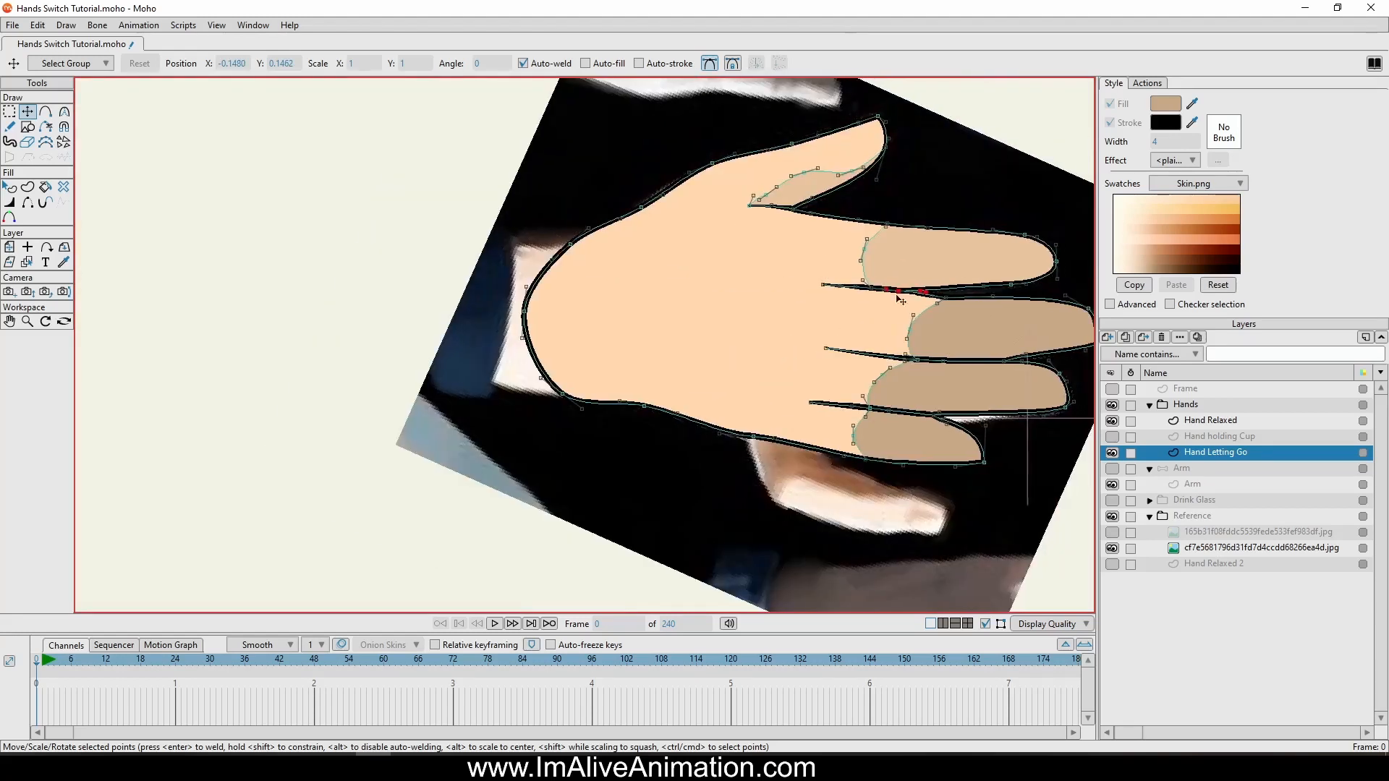
{"action": "scroll", "coordinate": [899, 300], "scroll_direction": "up", "scroll_amount": 5}
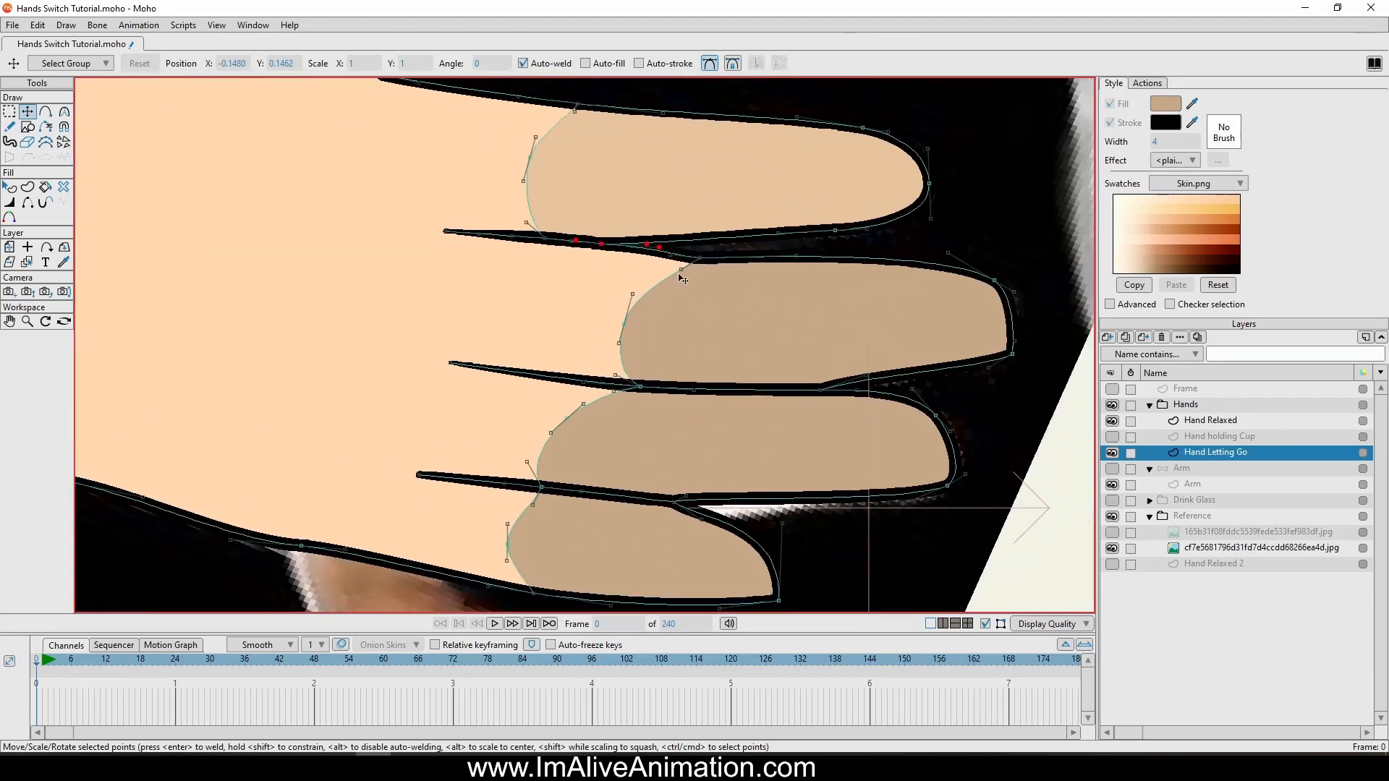
{"action": "left_click_drag", "start_coordinate": [701, 257], "coordinate": [700, 261]}
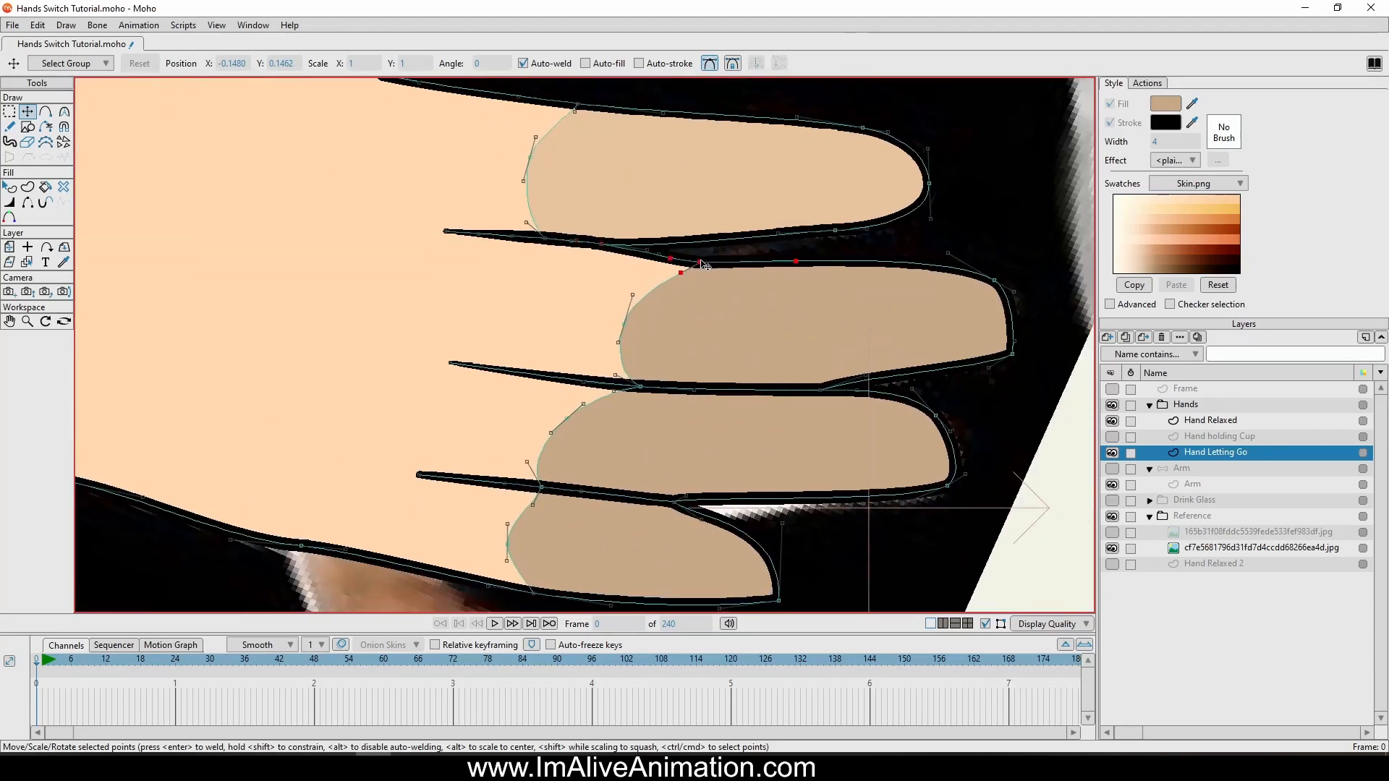
Refine the middle finger's outline by adjusting its upper curve handle, its fingertip corners and its junction with the ring finger.
{"action": "left_click_drag", "start_coordinate": [796, 260], "coordinate": [809, 282]}
{"action": "left_click", "coordinate": [819, 389]}
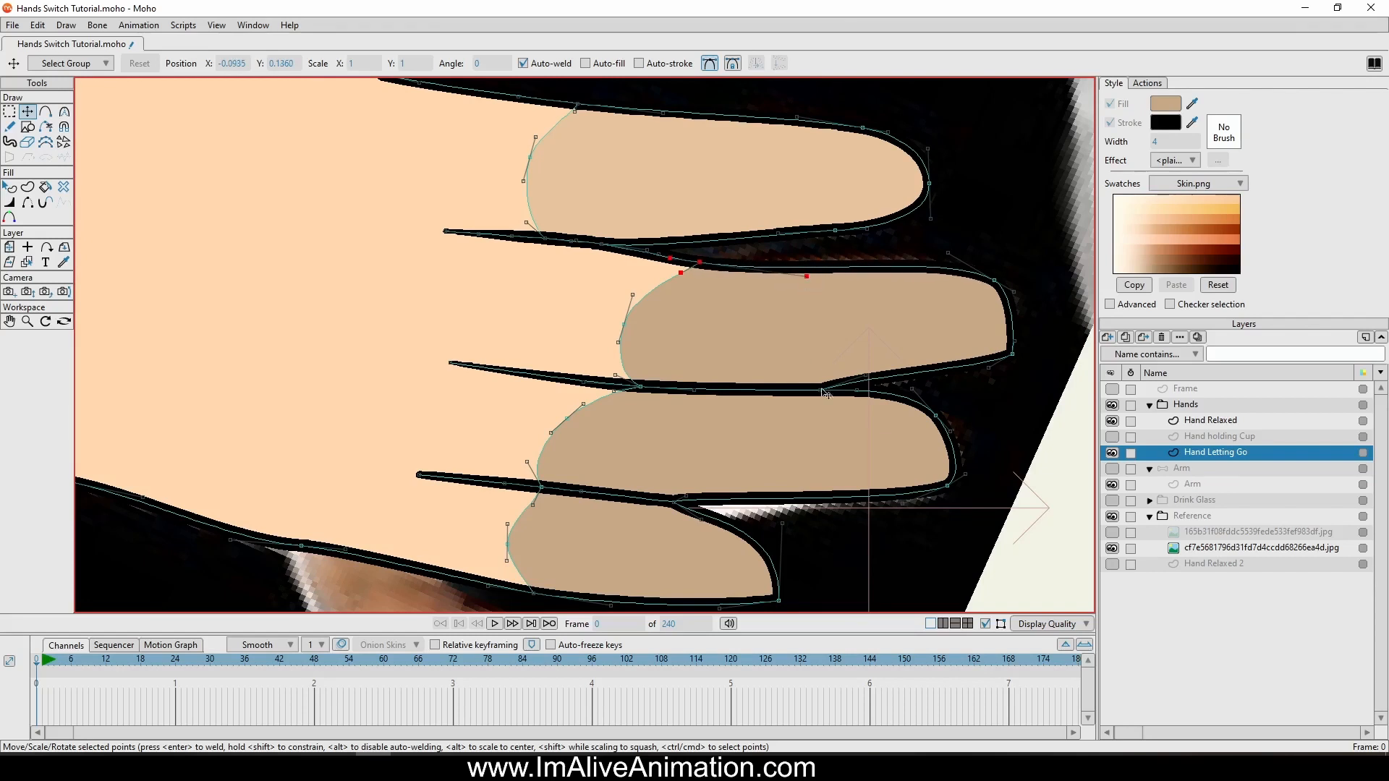
{"action": "mouse_move", "coordinate": [799, 388]}
{"action": "left_mouse_down"}
{"action": "mouse_move", "coordinate": [822, 386]}
{"action": "mouse_move", "coordinate": [783, 392]}
{"action": "mouse_move", "coordinate": [791, 382]}
{"action": "left_mouse_up"}
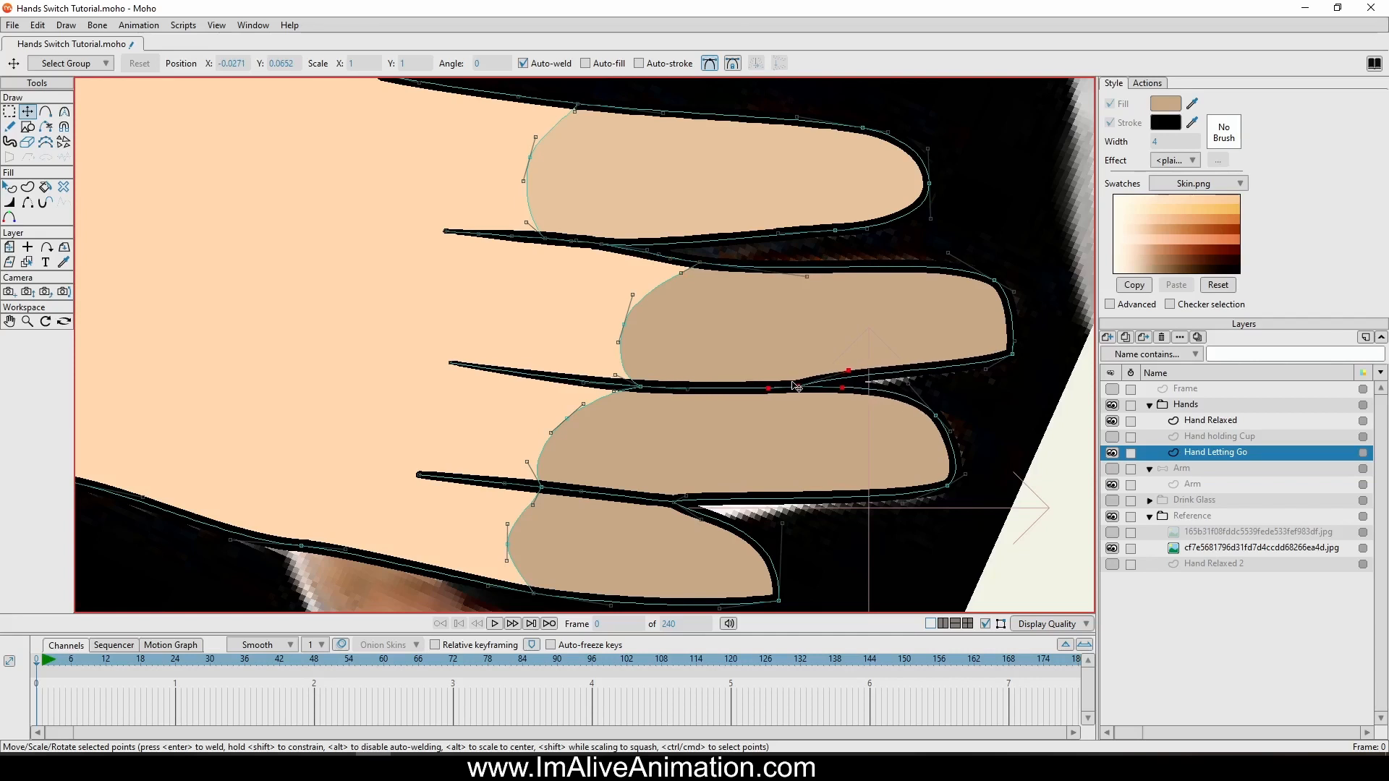
{"action": "left_click_drag", "start_coordinate": [984, 272], "coordinate": [982, 273]}
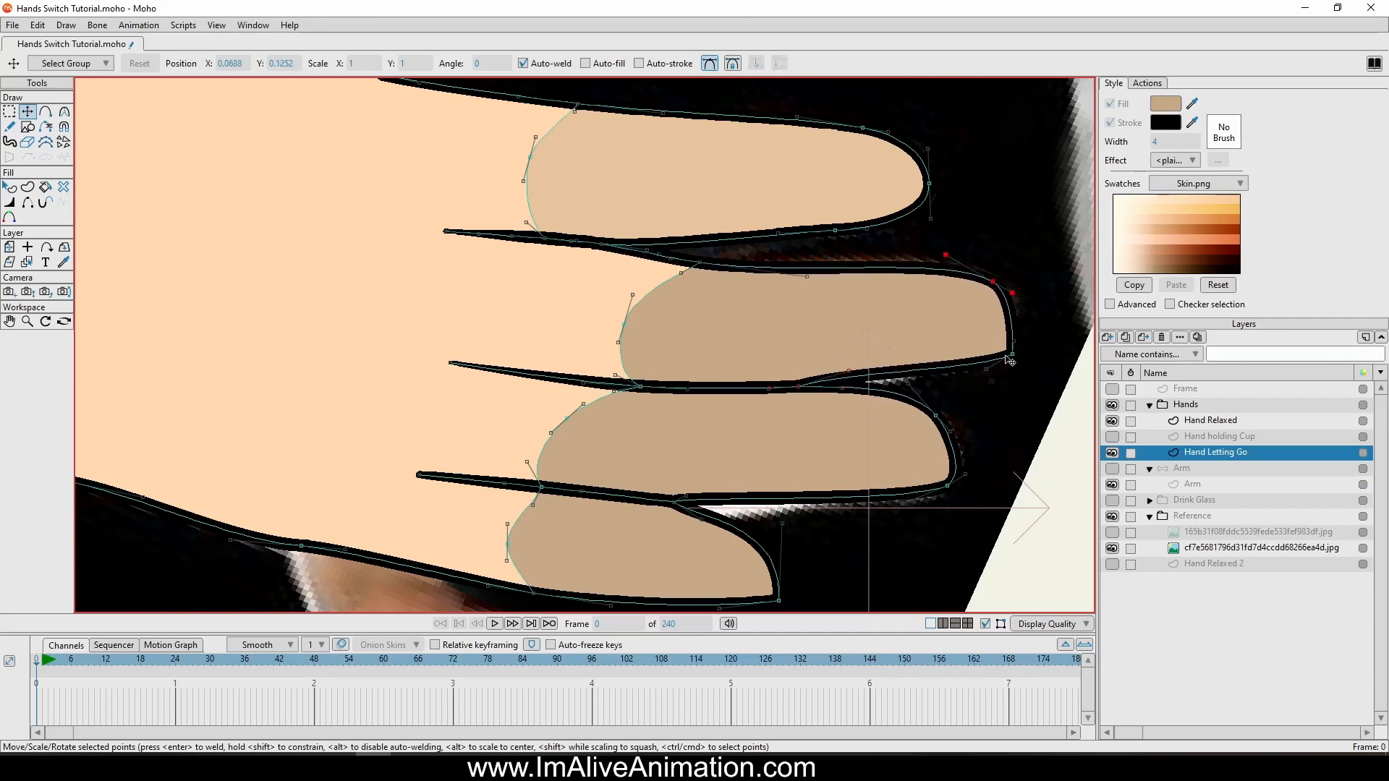
{"action": "left_click_drag", "start_coordinate": [1006, 356], "coordinate": [998, 364]}
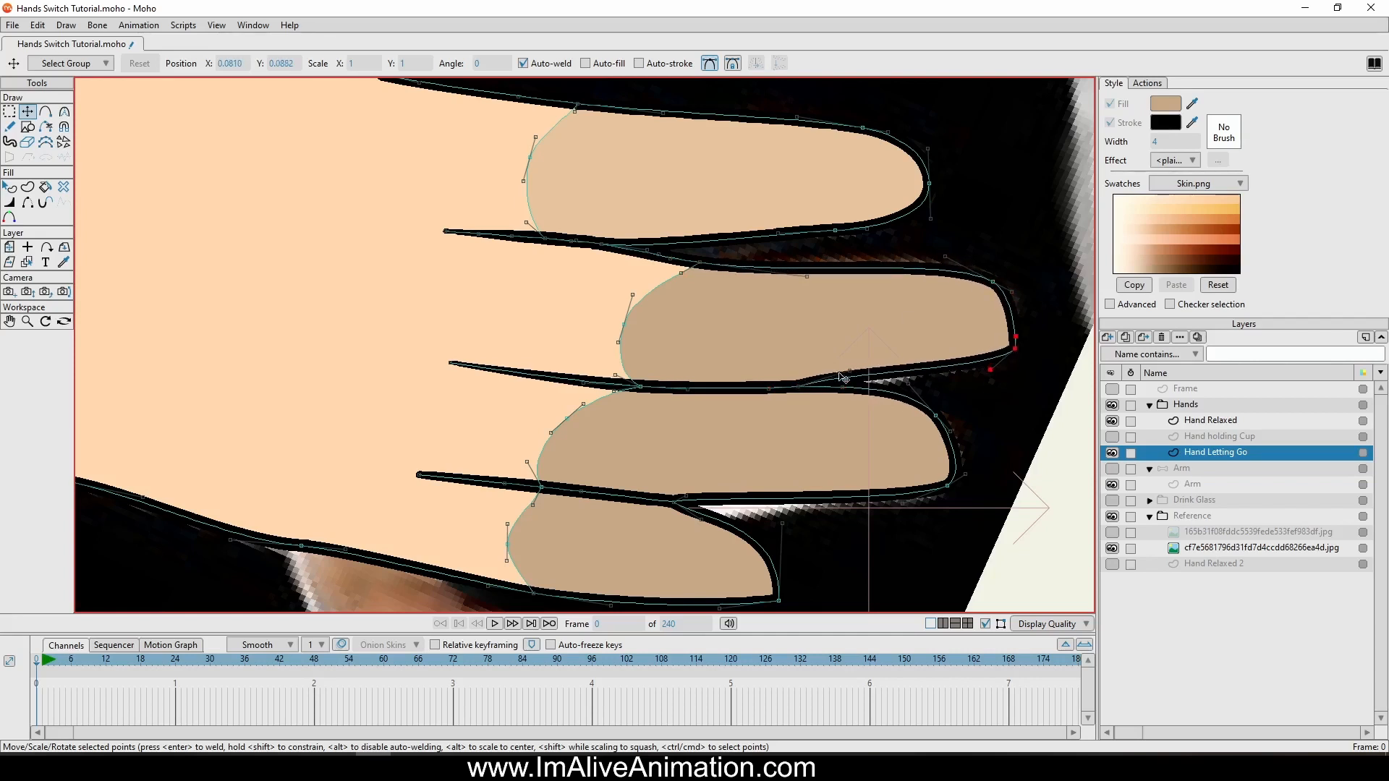
{"action": "left_click", "coordinate": [797, 385]}
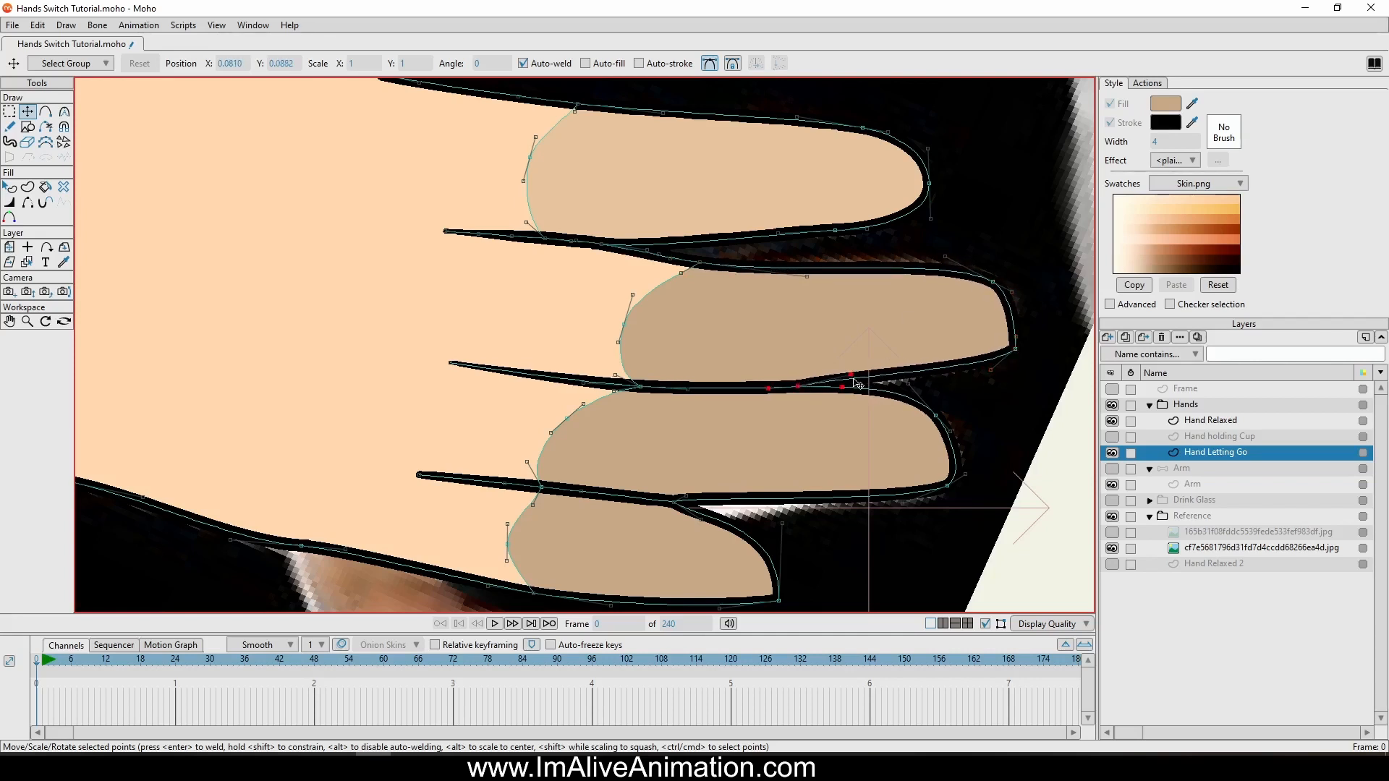
Adjust the curve handles at the ring and little fingertips and at the junction between those two fingers.
{"action": "left_click", "coordinate": [948, 484]}
{"action": "left_click_drag", "start_coordinate": [898, 501], "coordinate": [894, 496]}
{"action": "scroll", "coordinate": [894, 495], "scroll_direction": "down", "scroll_amount": 3}
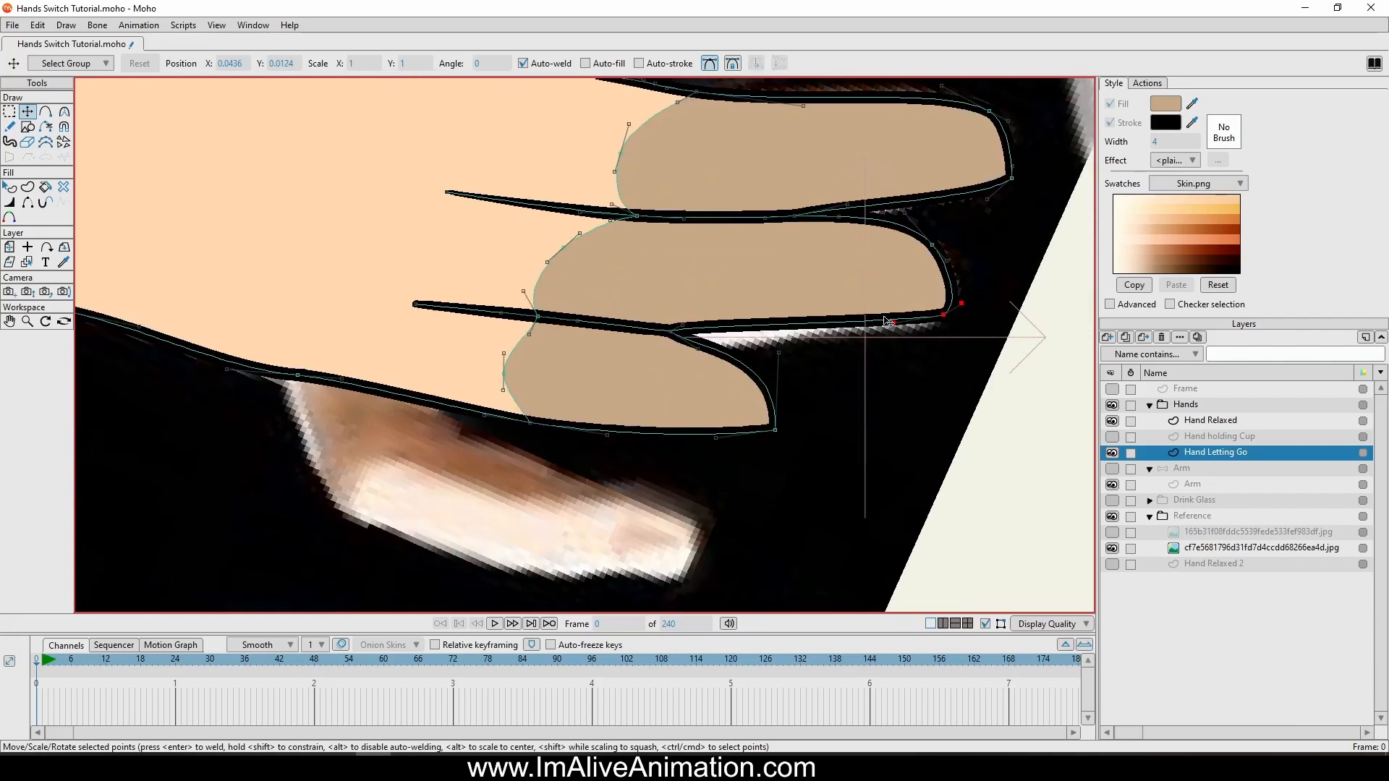
{"action": "left_click", "coordinate": [775, 427]}
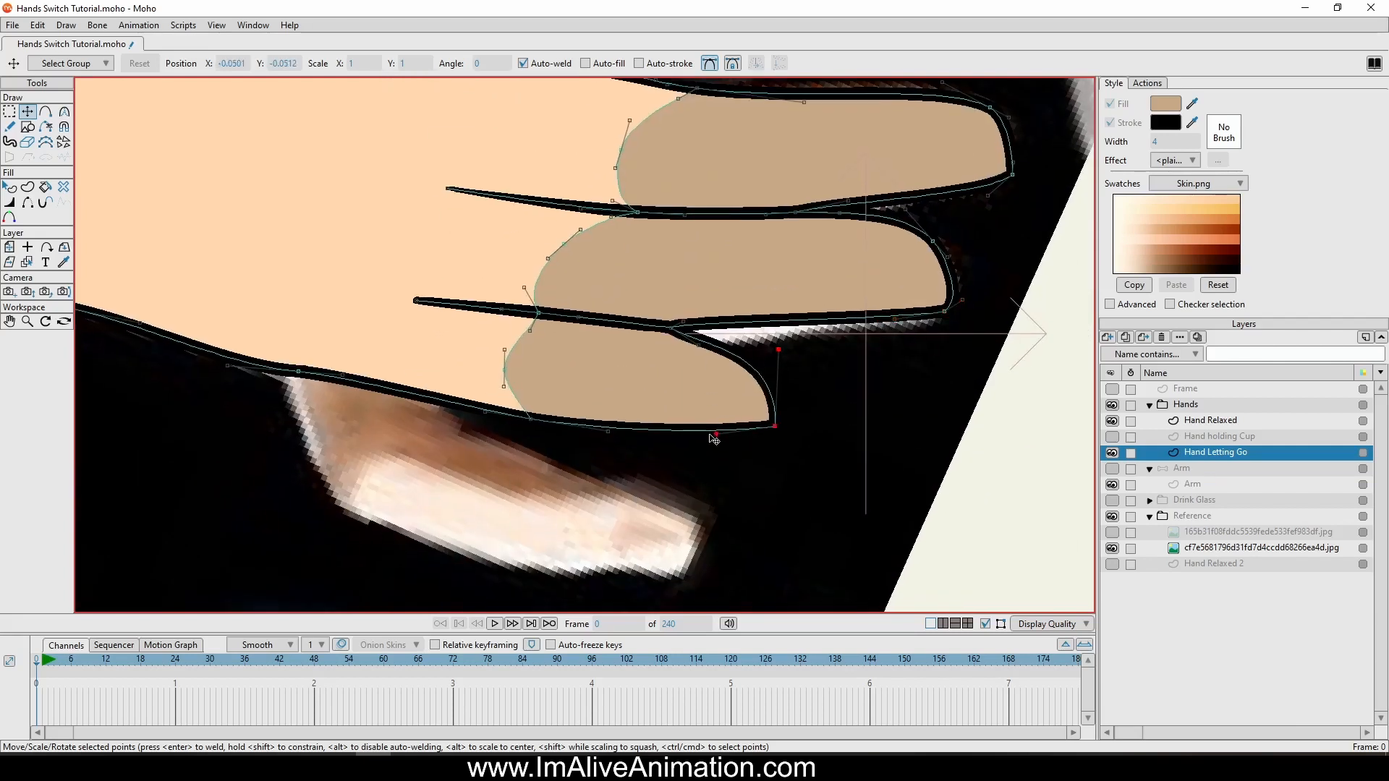
{"action": "left_click_drag", "start_coordinate": [715, 433], "coordinate": [720, 437]}
{"action": "left_click", "coordinate": [674, 333]}
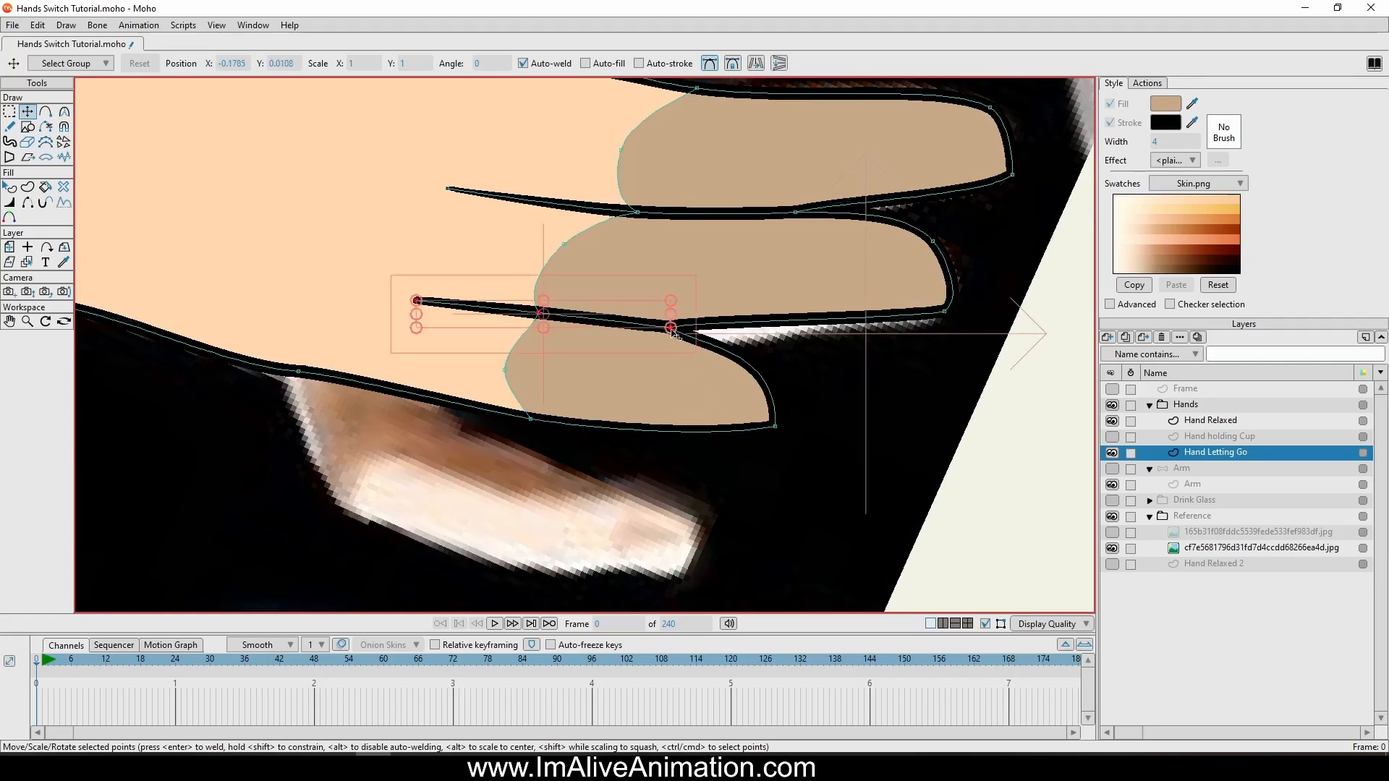
{"action": "left_click", "coordinate": [672, 328]}
{"action": "left_click_drag", "start_coordinate": [699, 347], "coordinate": [689, 323]}
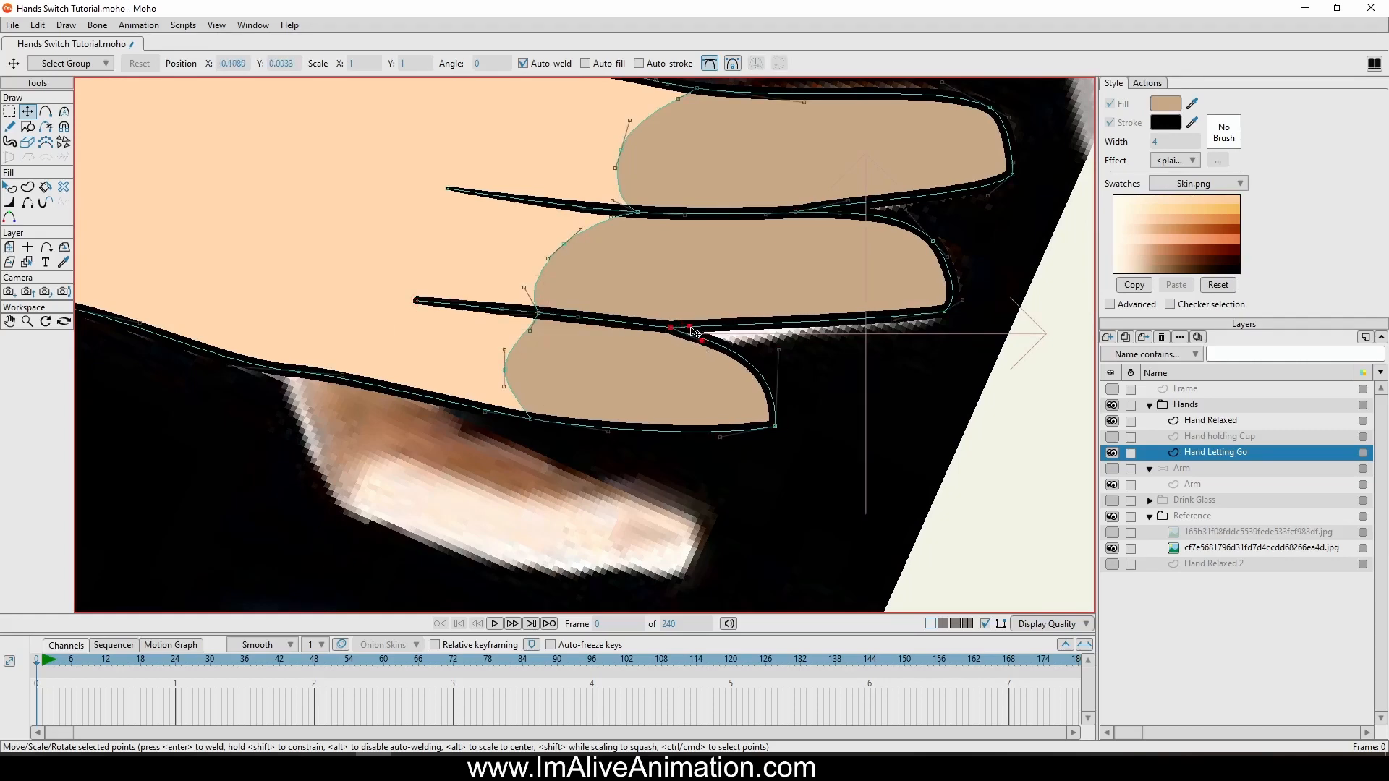
Hide the Hand Letting Go layer and the hand reference image, and select the Hand Relaxed layer.
{"action": "scroll", "coordinate": [737, 315], "scroll_direction": "down", "scroll_amount": 7}
{"action": "scroll", "coordinate": [737, 344], "scroll_direction": "up", "scroll_amount": 3}
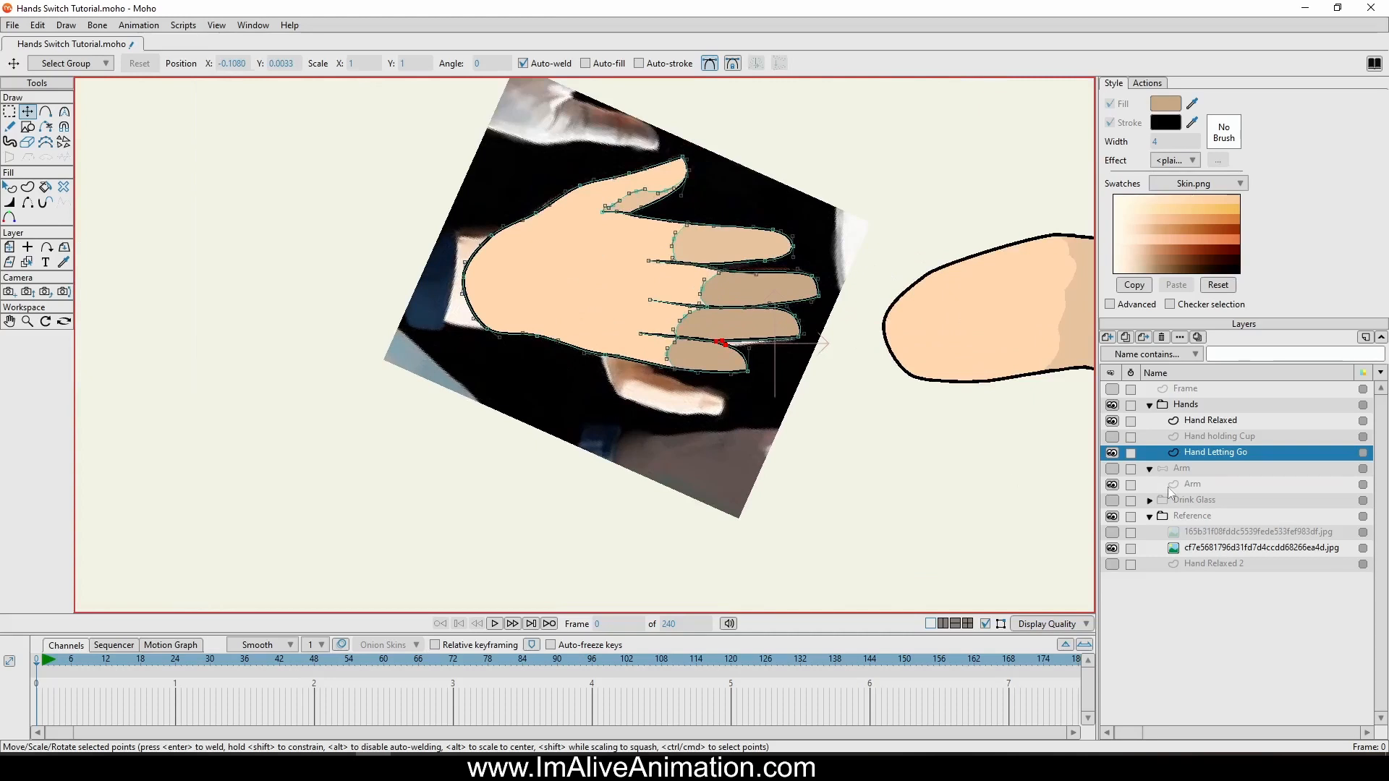
{"action": "left_click", "coordinate": [1112, 437]}
{"action": "left_click", "coordinate": [1112, 437]}
{"action": "left_click", "coordinate": [1111, 452]}
{"action": "left_click", "coordinate": [1182, 422]}
{"action": "left_click_drag", "start_coordinate": [721, 275], "coordinate": [415, 275]}
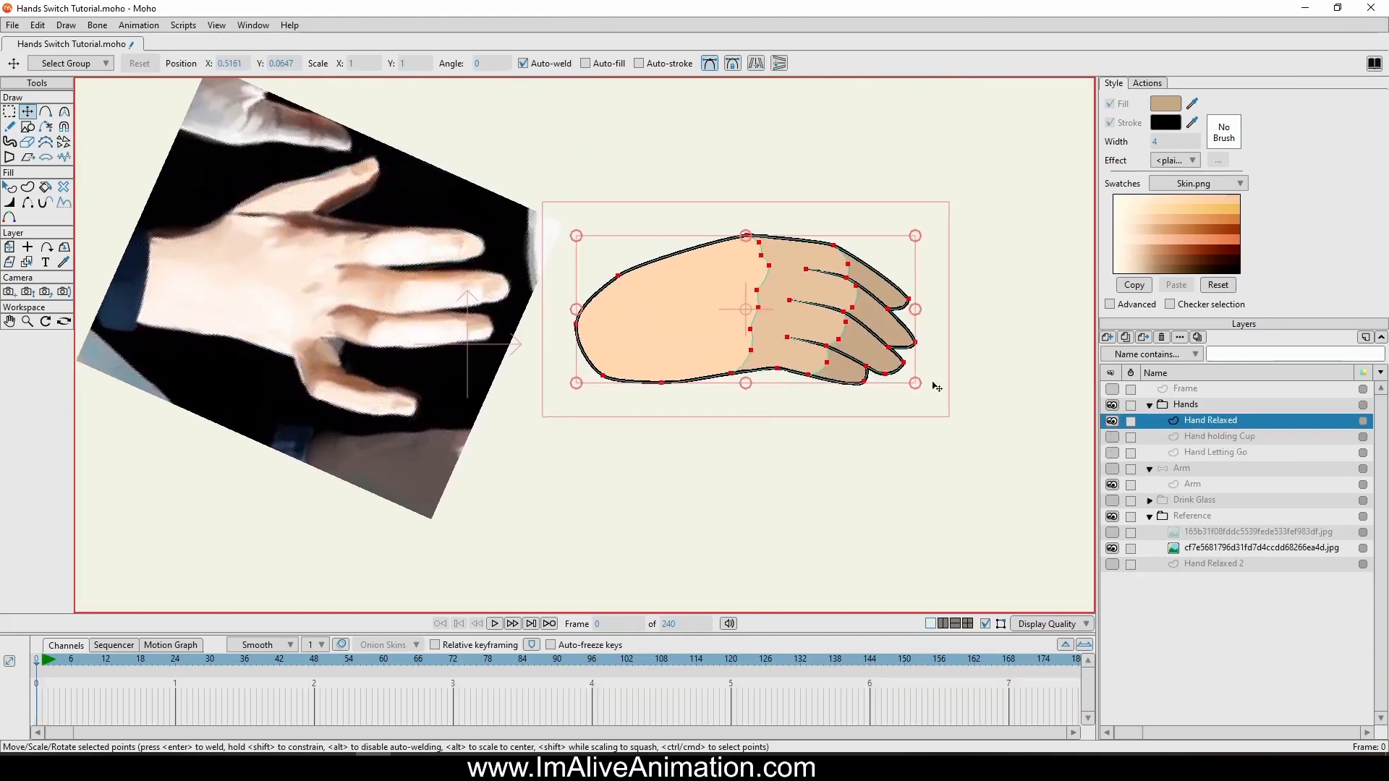
{"action": "left_click", "coordinate": [1111, 549]}
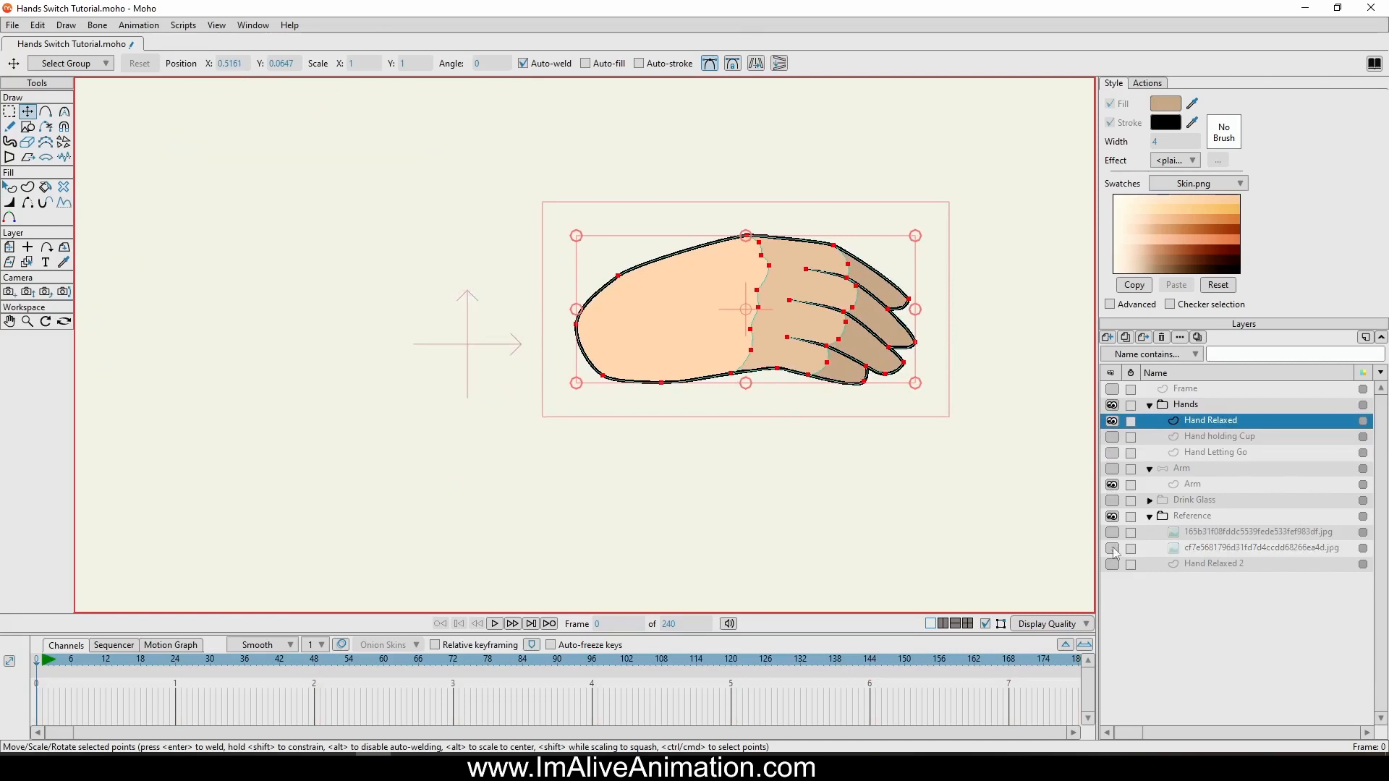
Check the cup-holding and letting-go poses separately, then make all three hand layers visible.
{"action": "left_click", "coordinate": [1112, 437]}
{"action": "left_click", "coordinate": [1112, 421]}
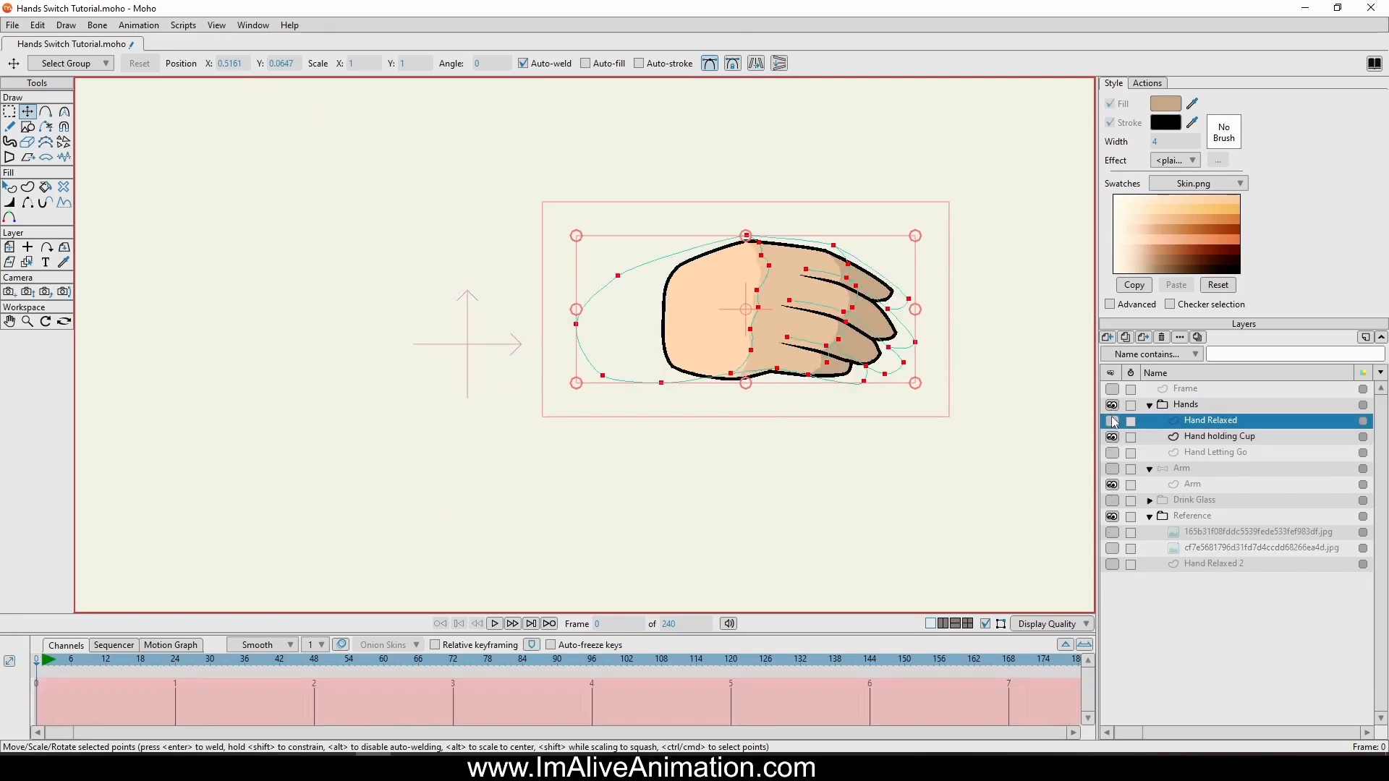
{"action": "left_click", "coordinate": [1112, 437]}
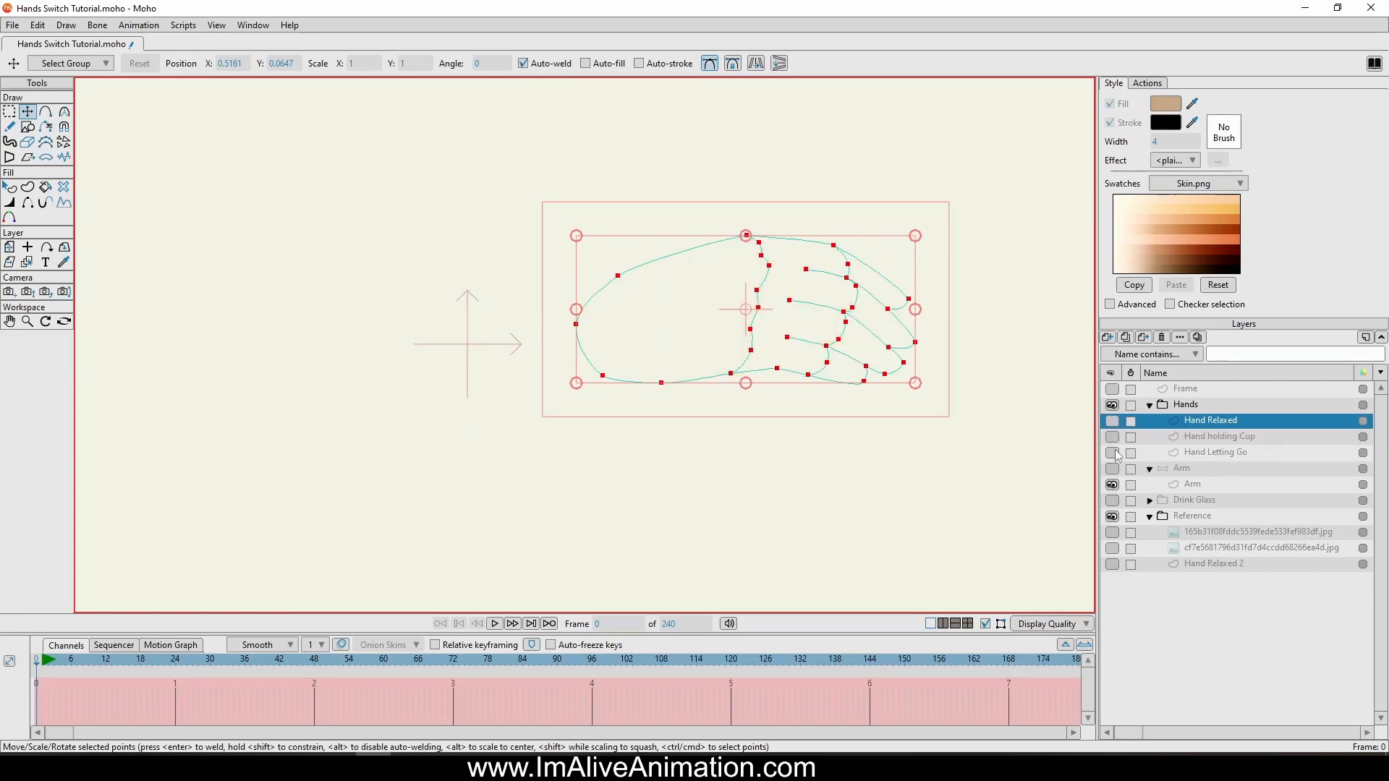
{"action": "left_click", "coordinate": [1112, 453]}
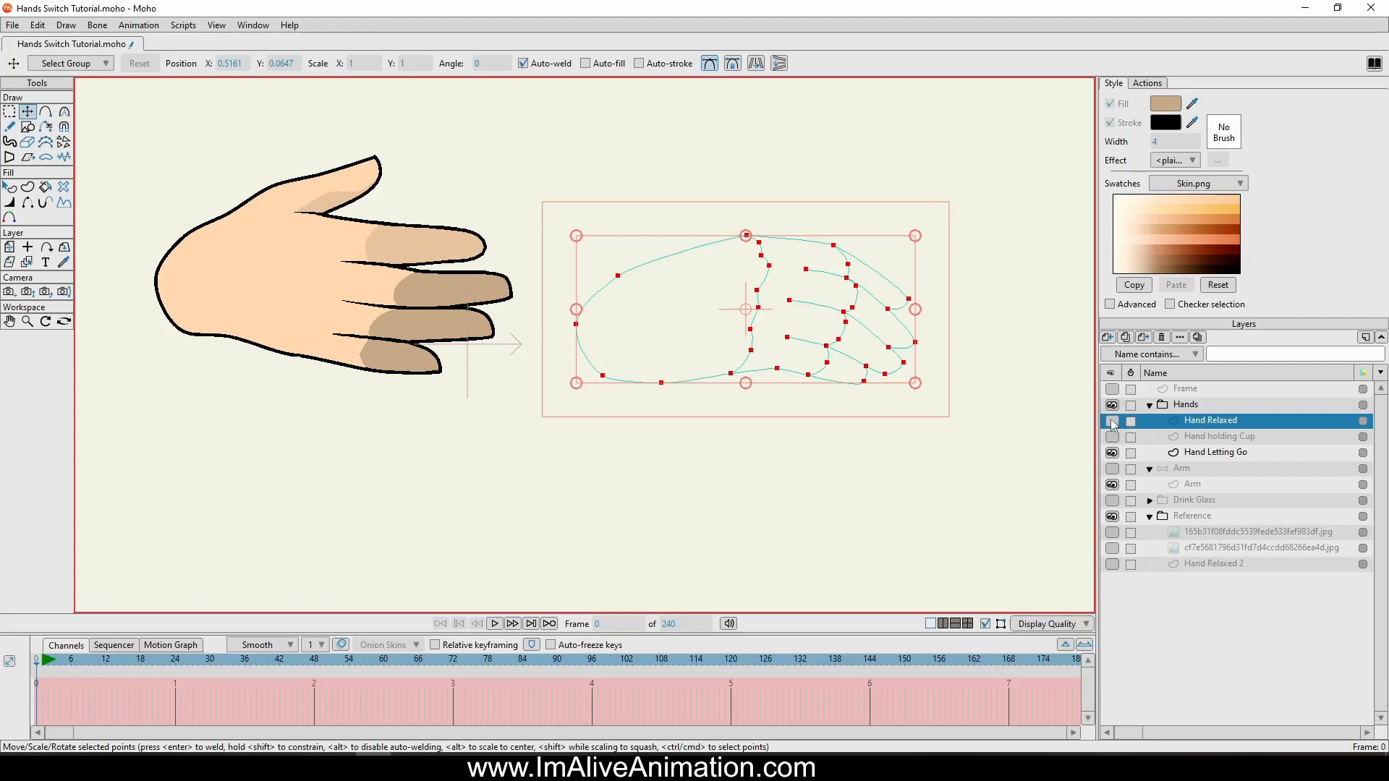
{"action": "left_click", "coordinate": [1111, 421]}
{"action": "left_click", "coordinate": [1113, 437]}
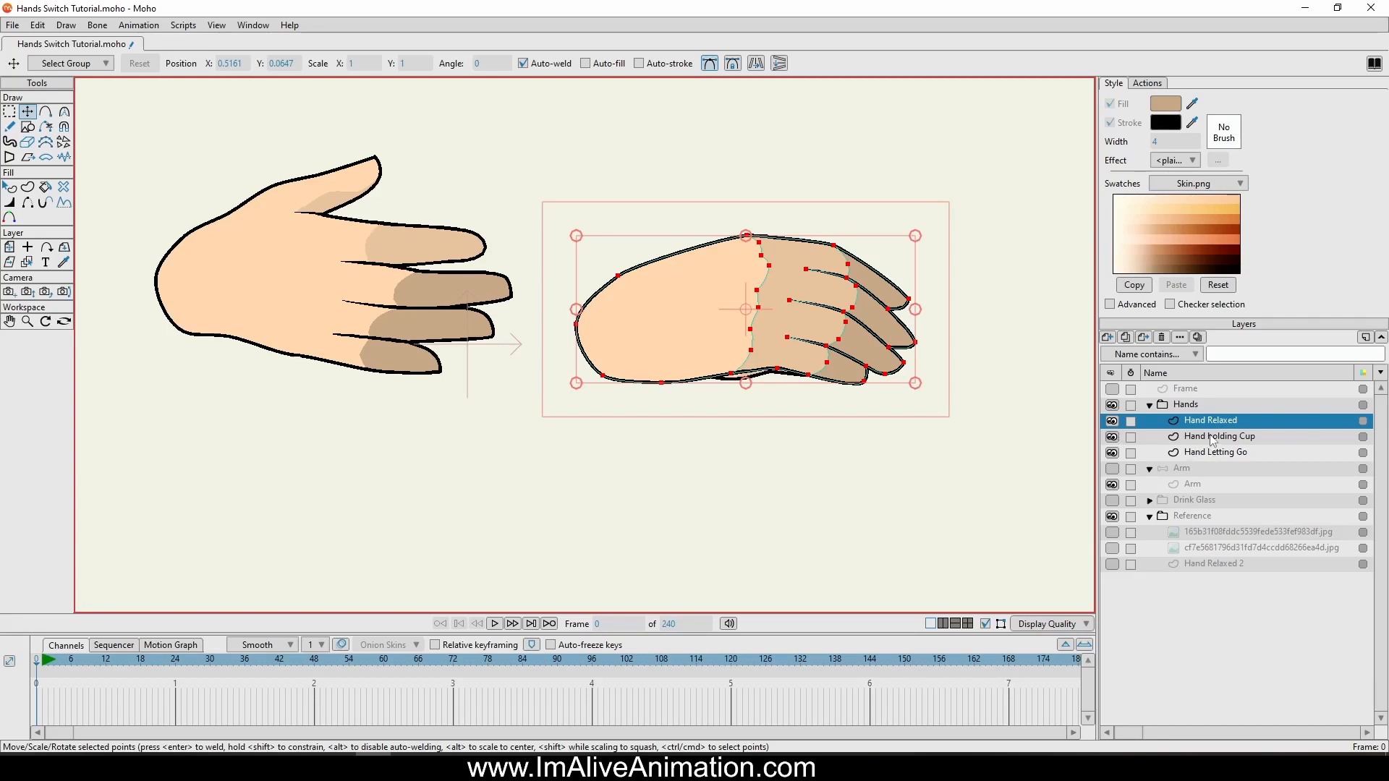
Reorder the hand layers as Hand holding Cup, Hand Letting Go and Hand Relaxed from top to bottom.
{"action": "left_click_drag", "start_coordinate": [1215, 439], "coordinate": [1205, 424]}
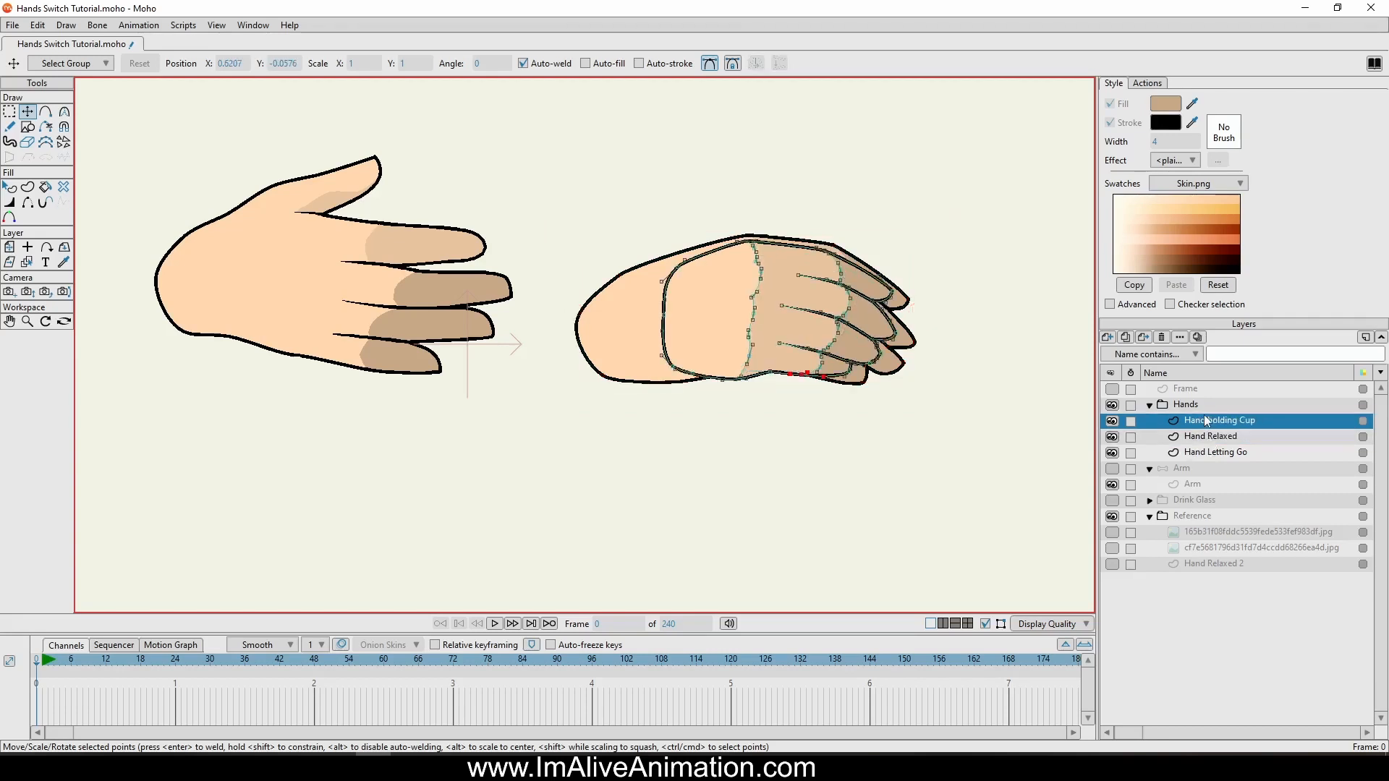
{"action": "left_click", "coordinate": [1195, 438]}
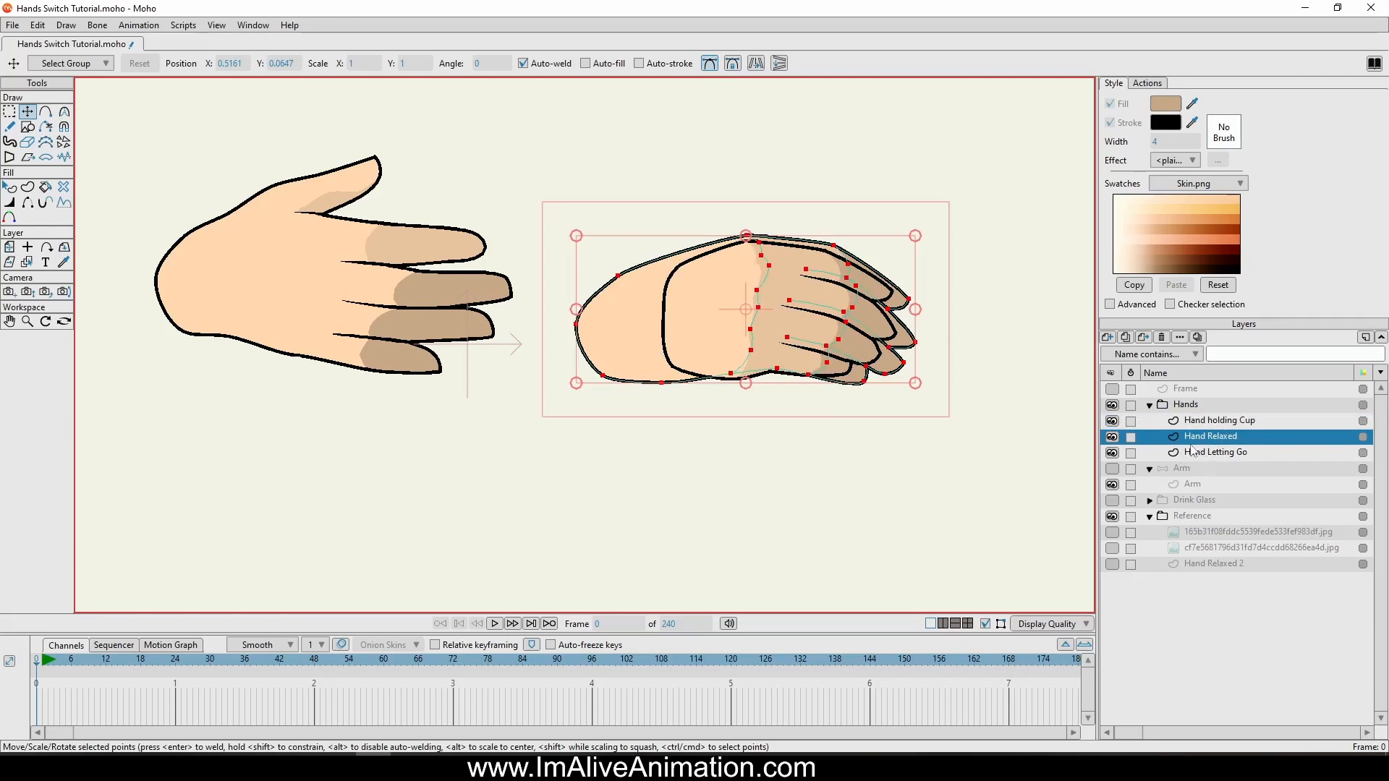
{"action": "left_click_drag", "start_coordinate": [1193, 440], "coordinate": [1211, 456]}
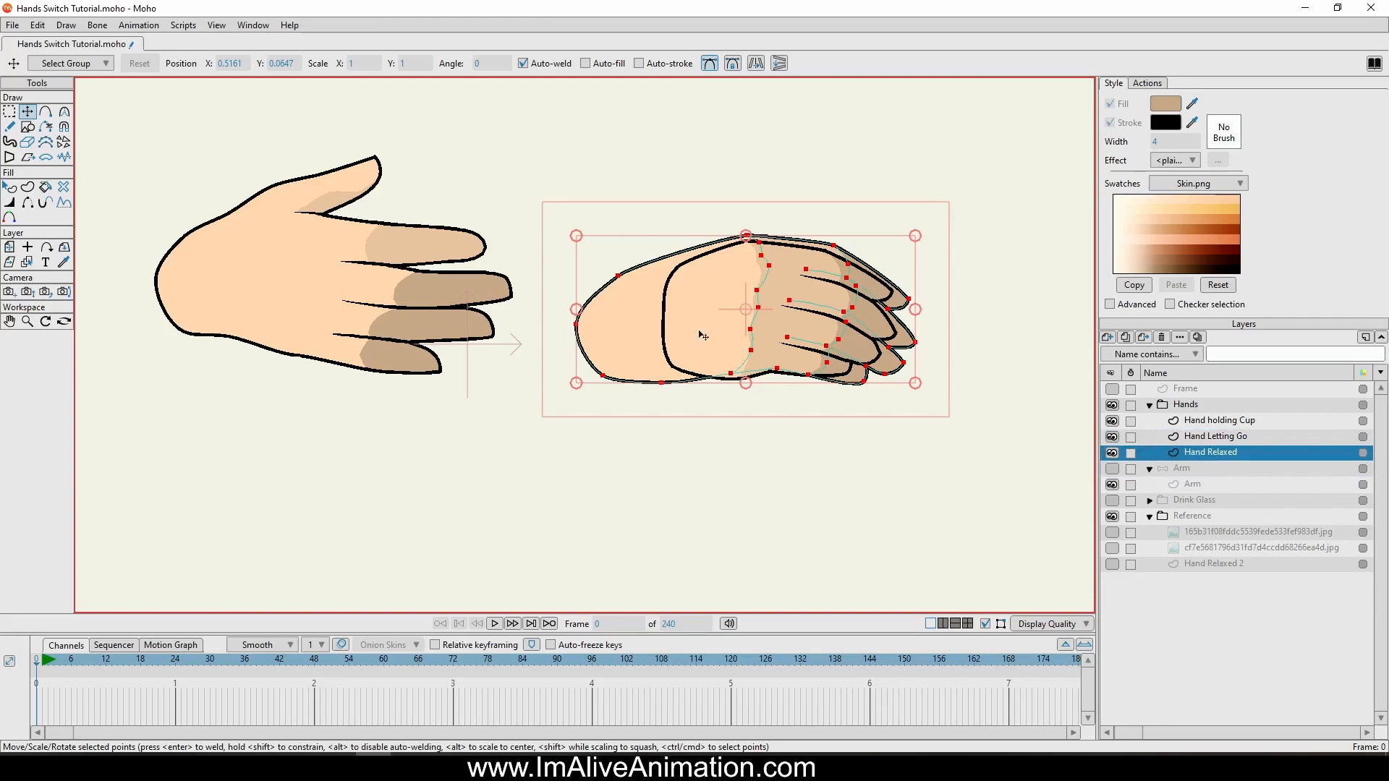
Move the Hand Relaxed and Hand Letting Go layers so their wrists line up with the cup-holding hand's wrist.
{"action": "left_click", "coordinate": [1216, 424]}
{"action": "left_click", "coordinate": [1208, 455]}
{"action": "left_click", "coordinate": [9, 246]}
{"action": "left_click_drag", "start_coordinate": [712, 355], "coordinate": [910, 264]}
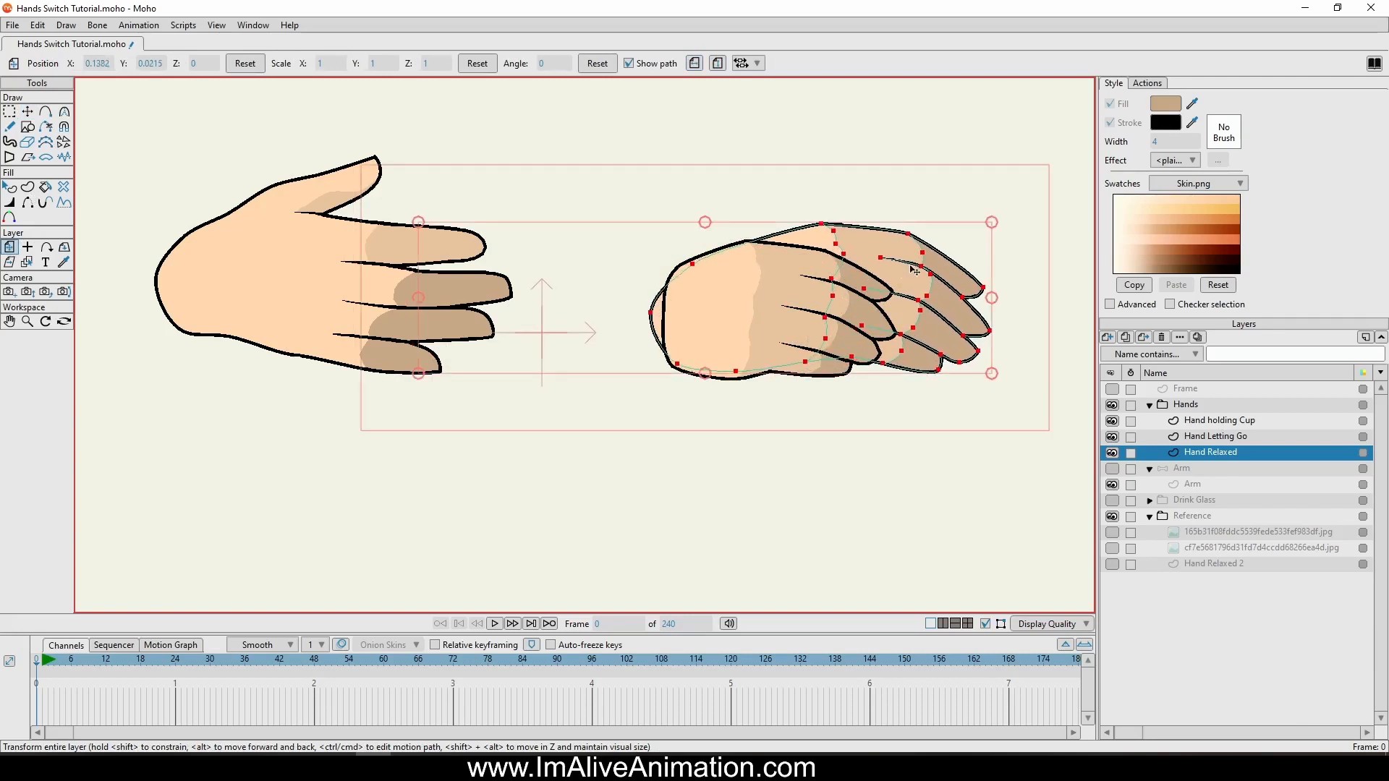
{"action": "left_click", "coordinate": [1243, 437]}
{"action": "left_click_drag", "start_coordinate": [217, 275], "coordinate": [716, 311]}
Compare the alignment of the three hand poses by showing each layer on its own.
{"action": "left_click", "coordinate": [1112, 437]}
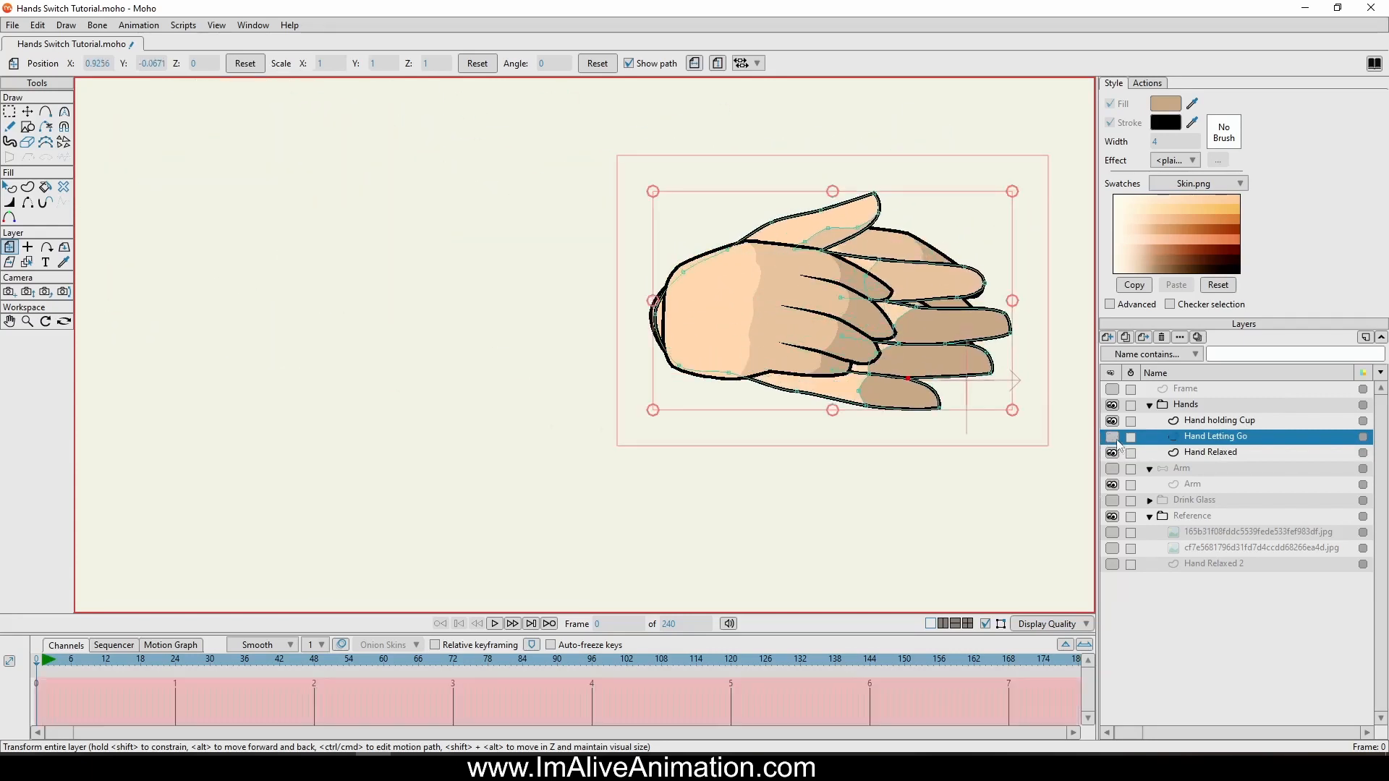
{"action": "left_click", "coordinate": [1111, 467]}
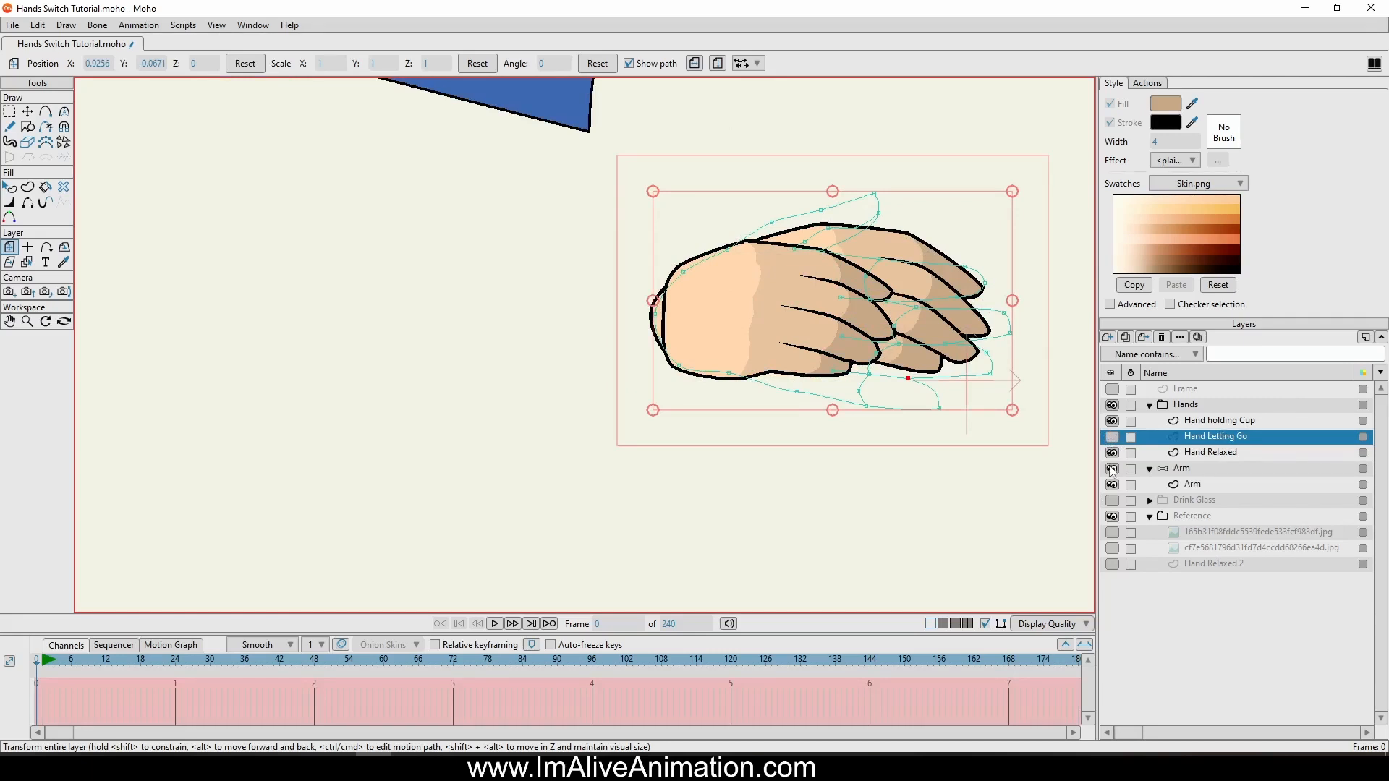
{"action": "left_click", "coordinate": [1112, 469]}
{"action": "left_click", "coordinate": [1112, 453]}
{"action": "left_click", "coordinate": [1112, 421]}
{"action": "left_click", "coordinate": [1112, 422]}
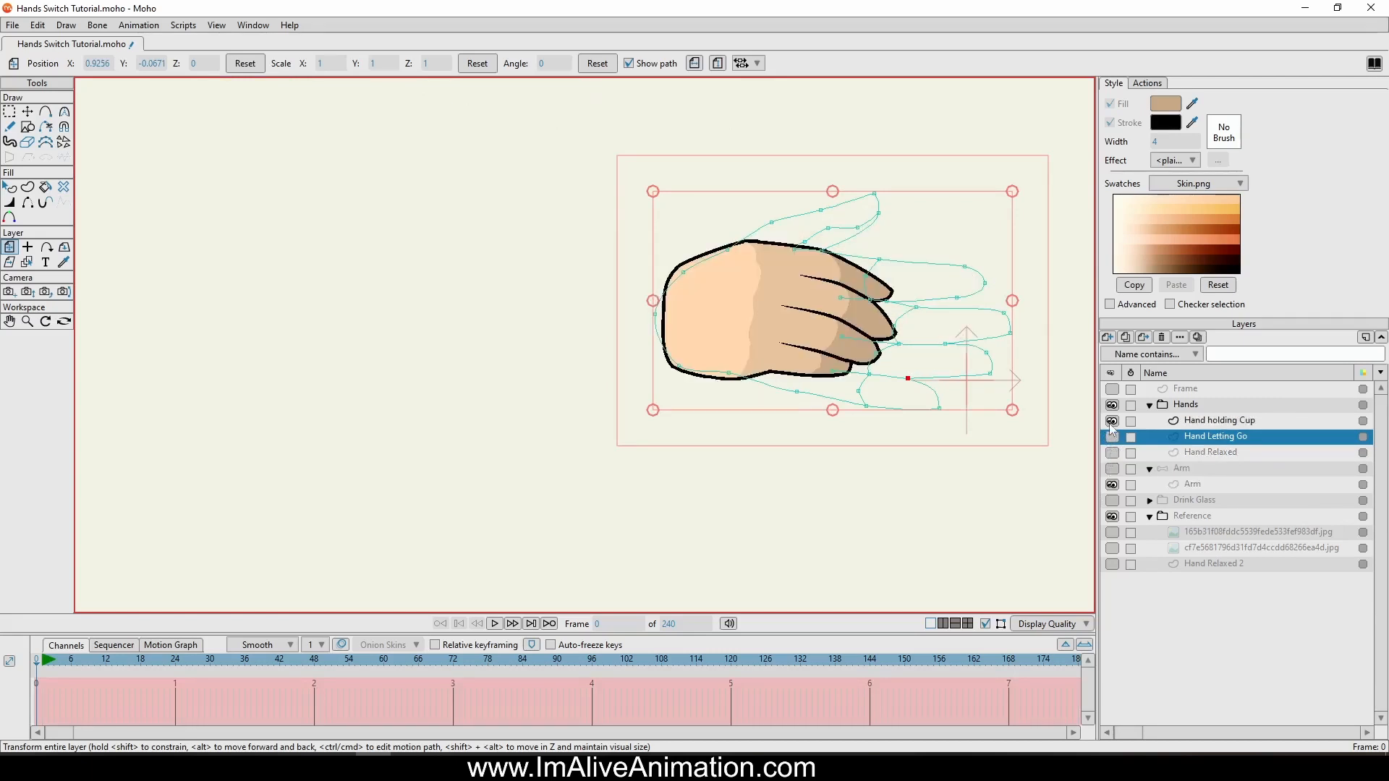
{"action": "left_click", "coordinate": [1111, 422]}
{"action": "left_click", "coordinate": [1112, 437]}
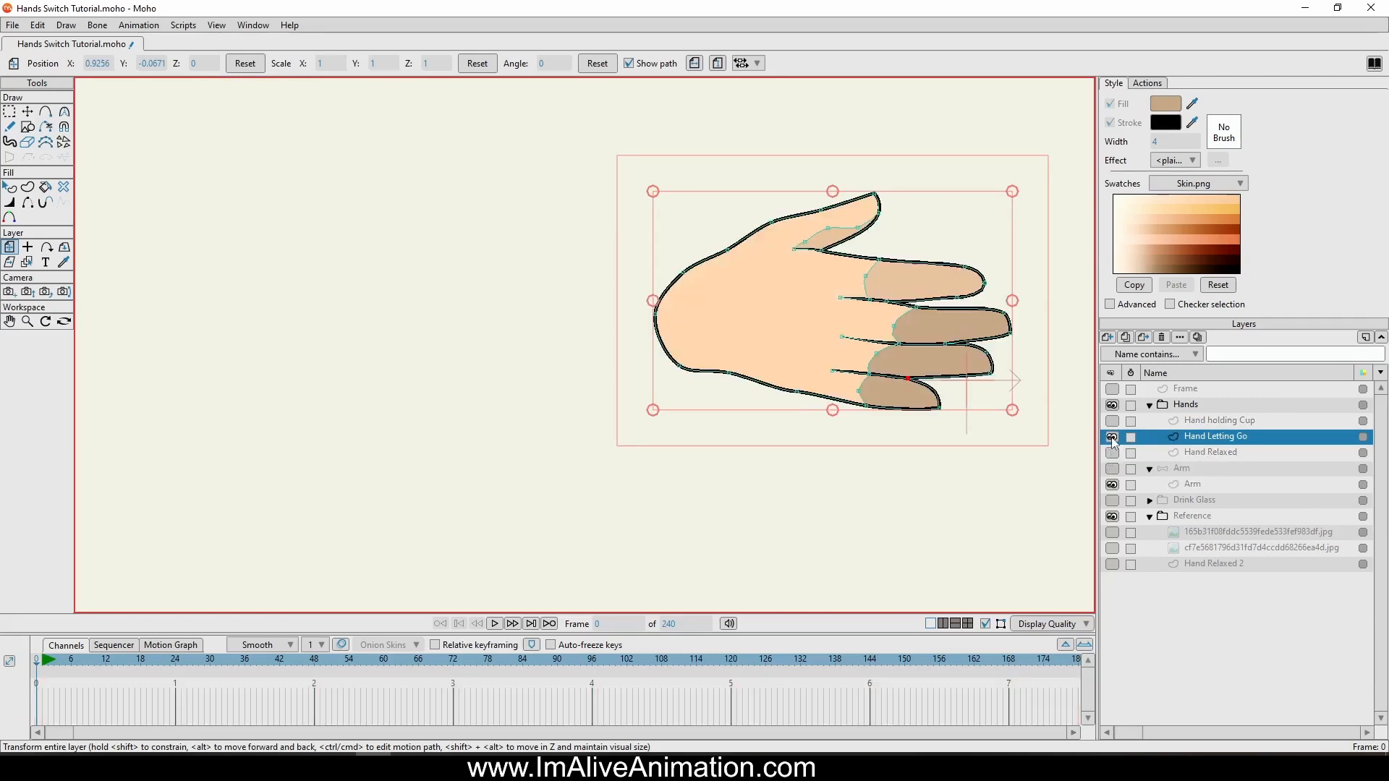
{"action": "left_click", "coordinate": [1111, 437]}
{"action": "left_click", "coordinate": [1111, 453]}
{"action": "left_click", "coordinate": [1111, 454]}
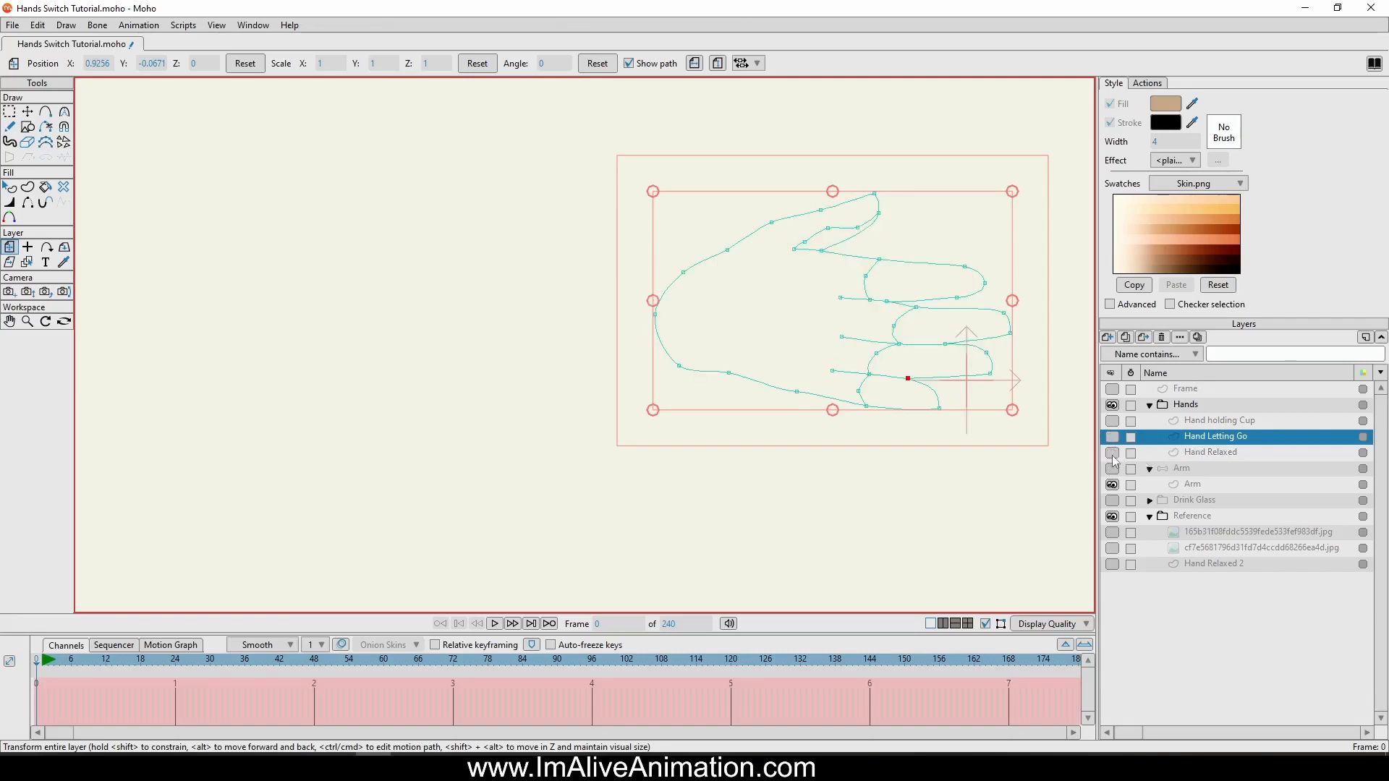
{"action": "left_click", "coordinate": [1114, 454]}
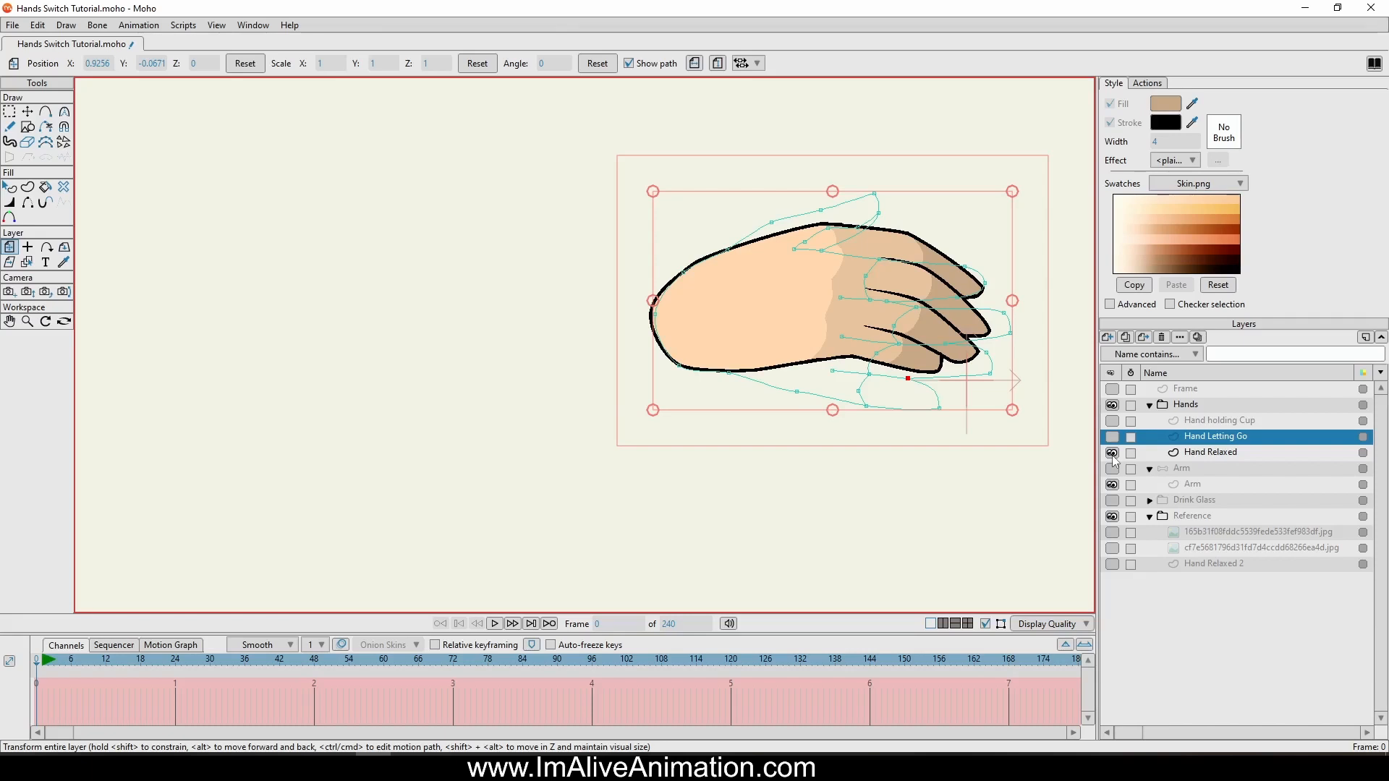
Make all three hand layers visible and convert the Hands group to a switch layer.
{"action": "left_click", "coordinate": [1112, 454]}
{"action": "left_click", "coordinate": [1112, 454]}
{"action": "left_click", "coordinate": [1112, 436]}
{"action": "left_click", "coordinate": [1113, 421]}
{"action": "right_click", "coordinate": [1188, 402]}
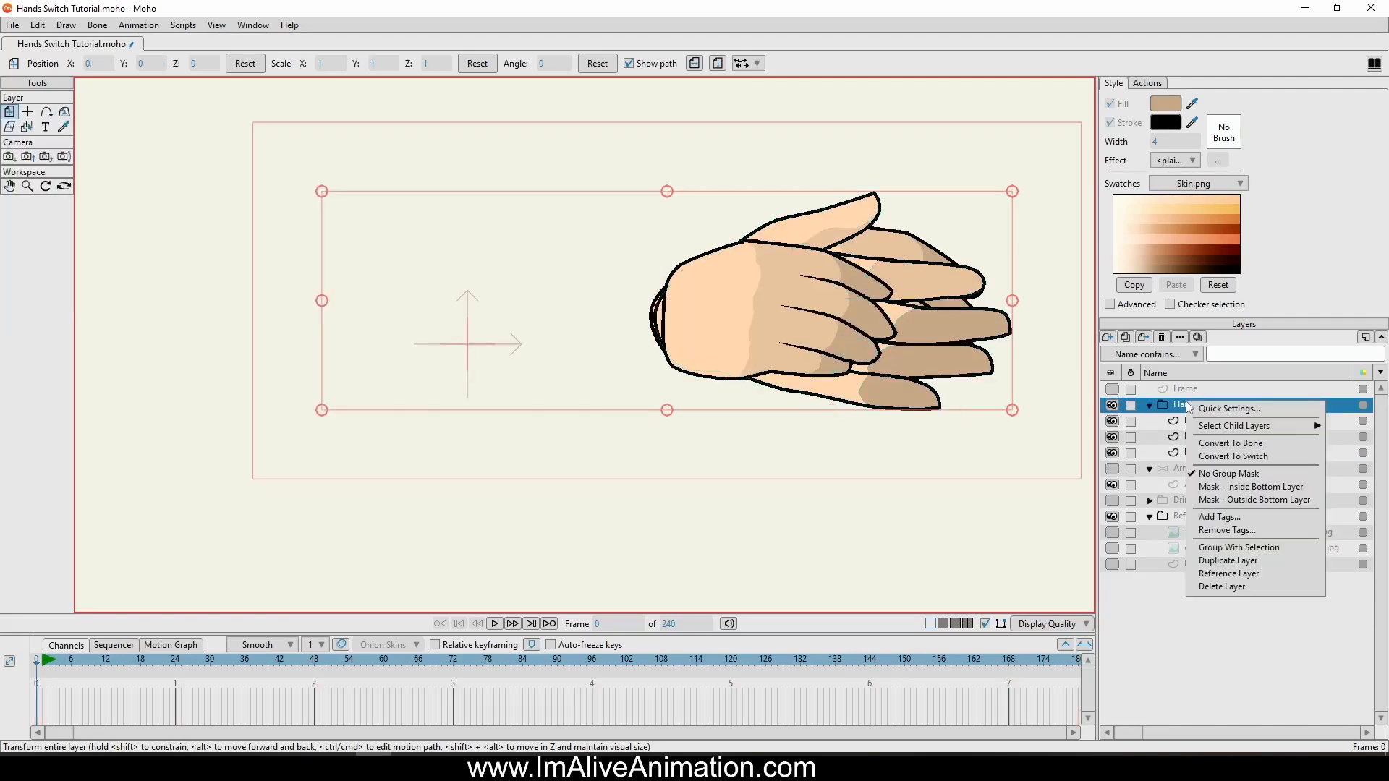
{"action": "left_click", "coordinate": [1299, 456]}
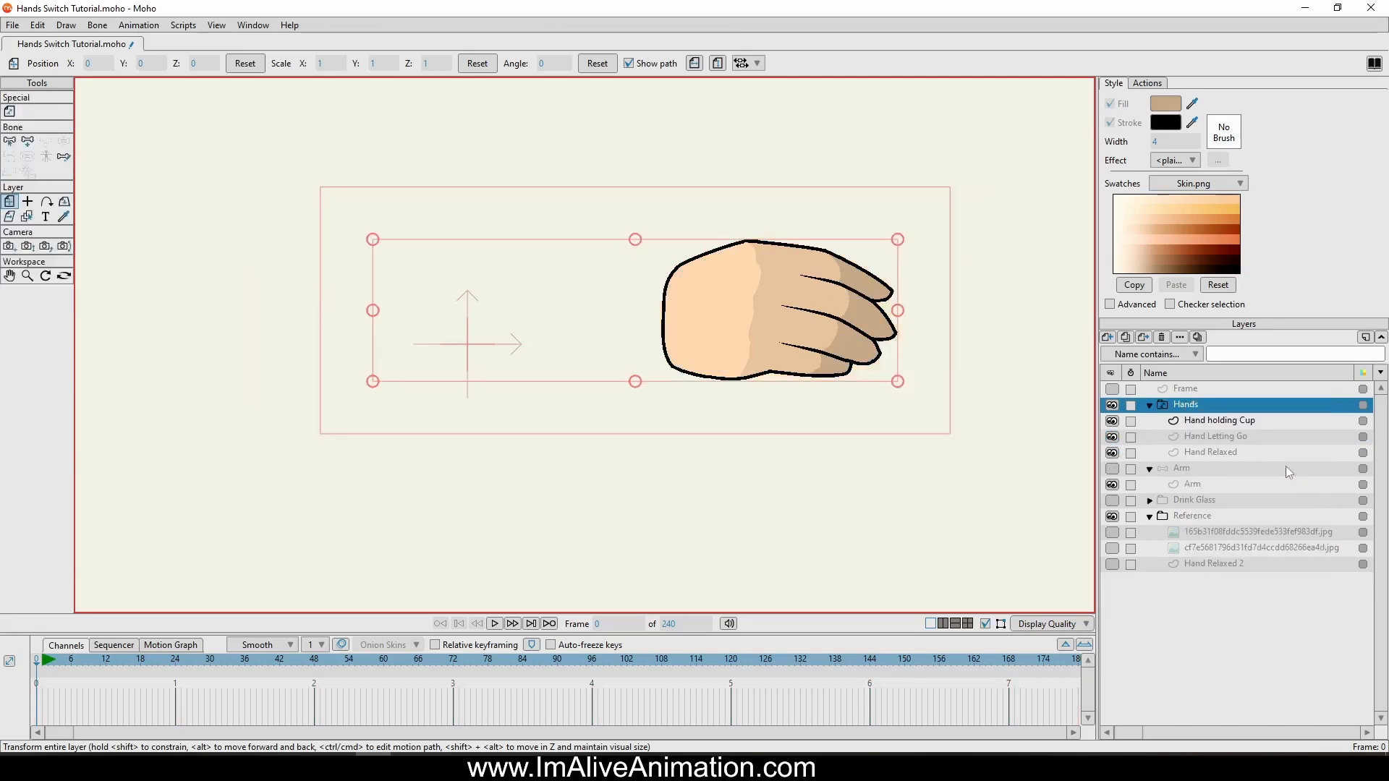
Preview the switch by selecting each hand pose layer in turn, ending on Hand holding Cup.
{"action": "left_click", "coordinate": [1176, 421]}
{"action": "left_click", "coordinate": [1184, 437]}
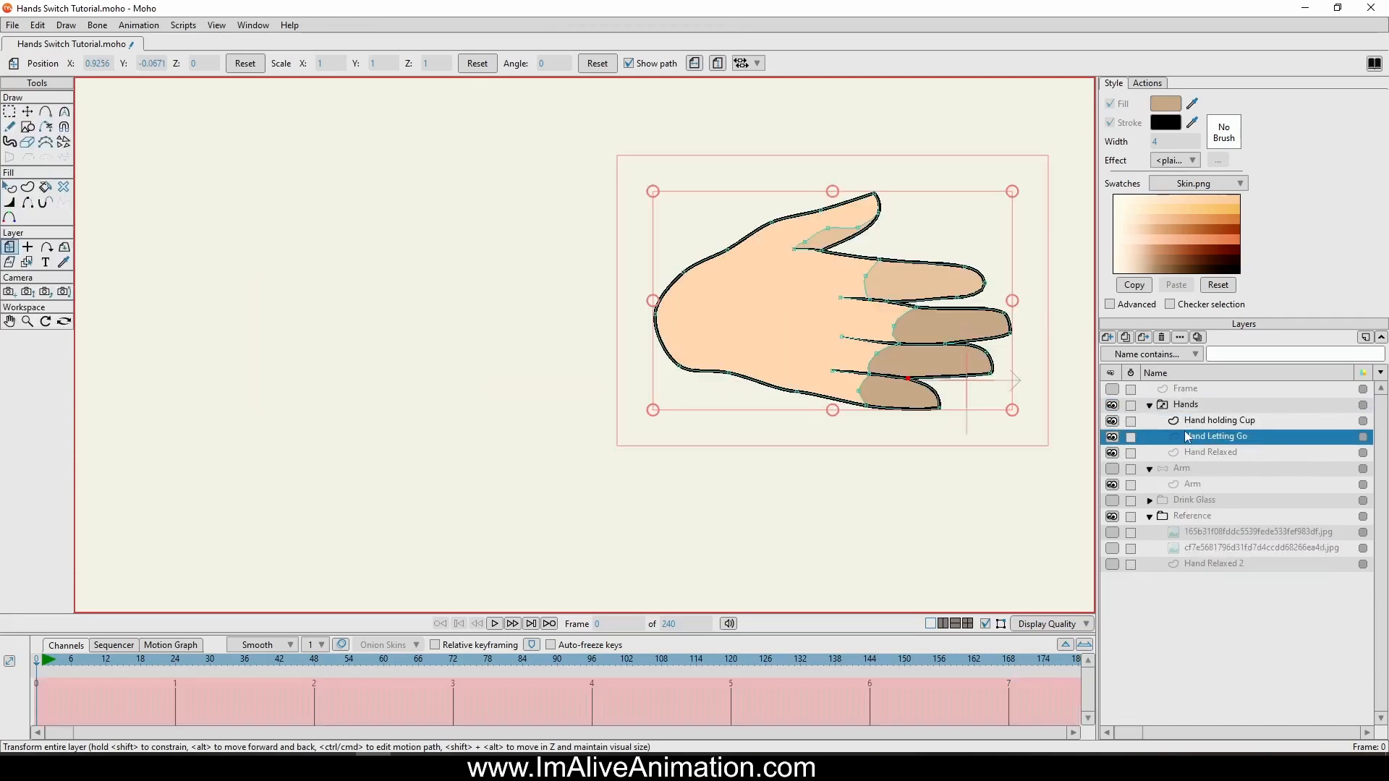
{"action": "left_click", "coordinate": [1190, 453]}
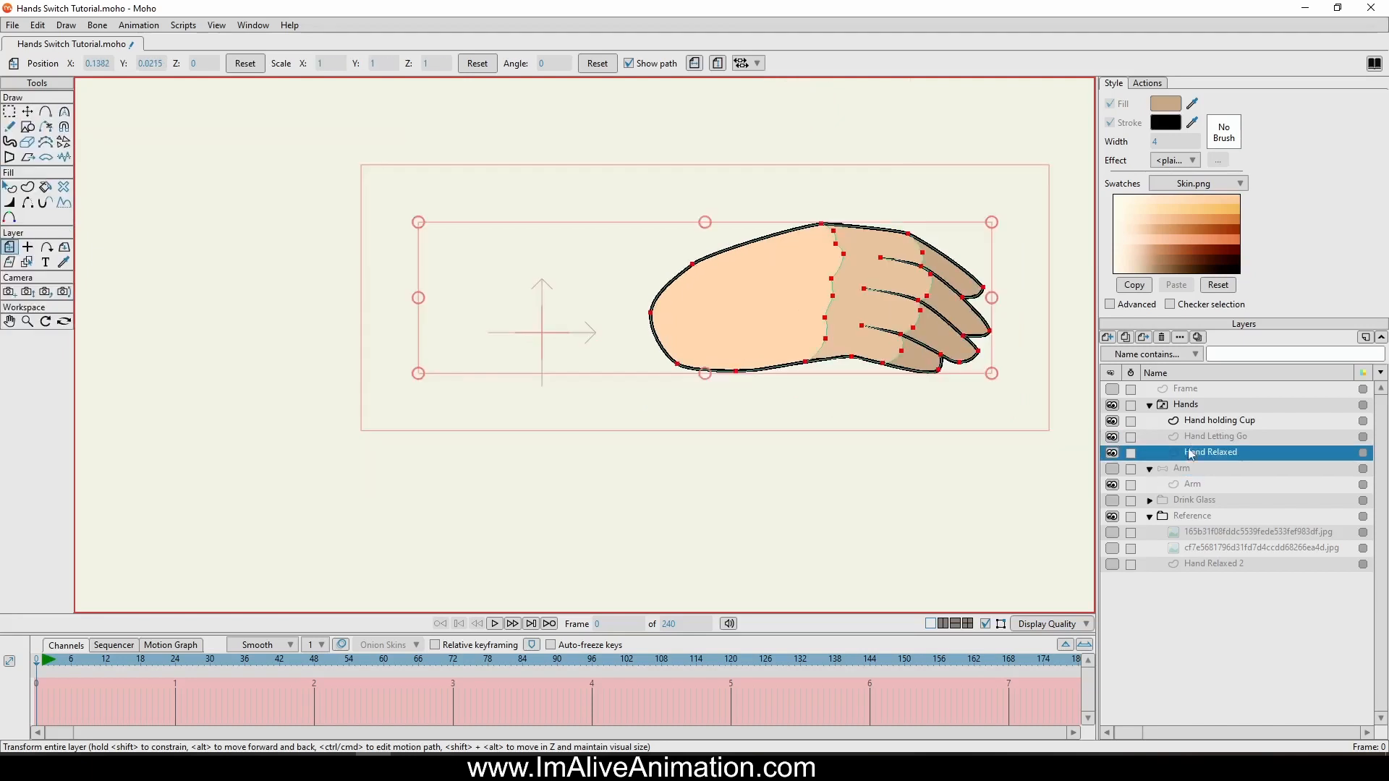
{"action": "left_click", "coordinate": [1196, 437]}
{"action": "left_click", "coordinate": [1200, 422]}
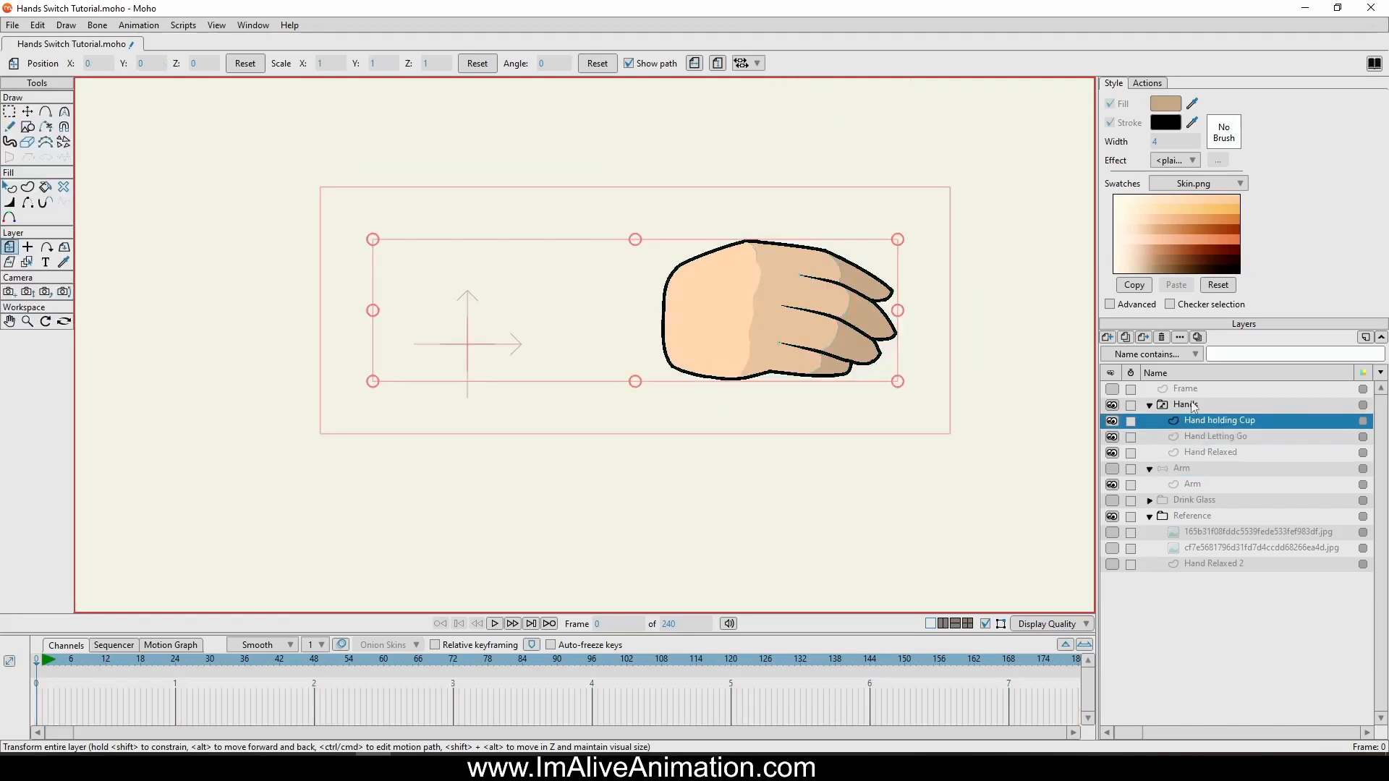
Set the Hands switch layer's origin at the wrist, at about X 0.39, Y 0.06.
{"action": "left_click", "coordinate": [1194, 406]}
{"action": "scroll", "coordinate": [828, 340], "scroll_direction": "down", "scroll_amount": 2}
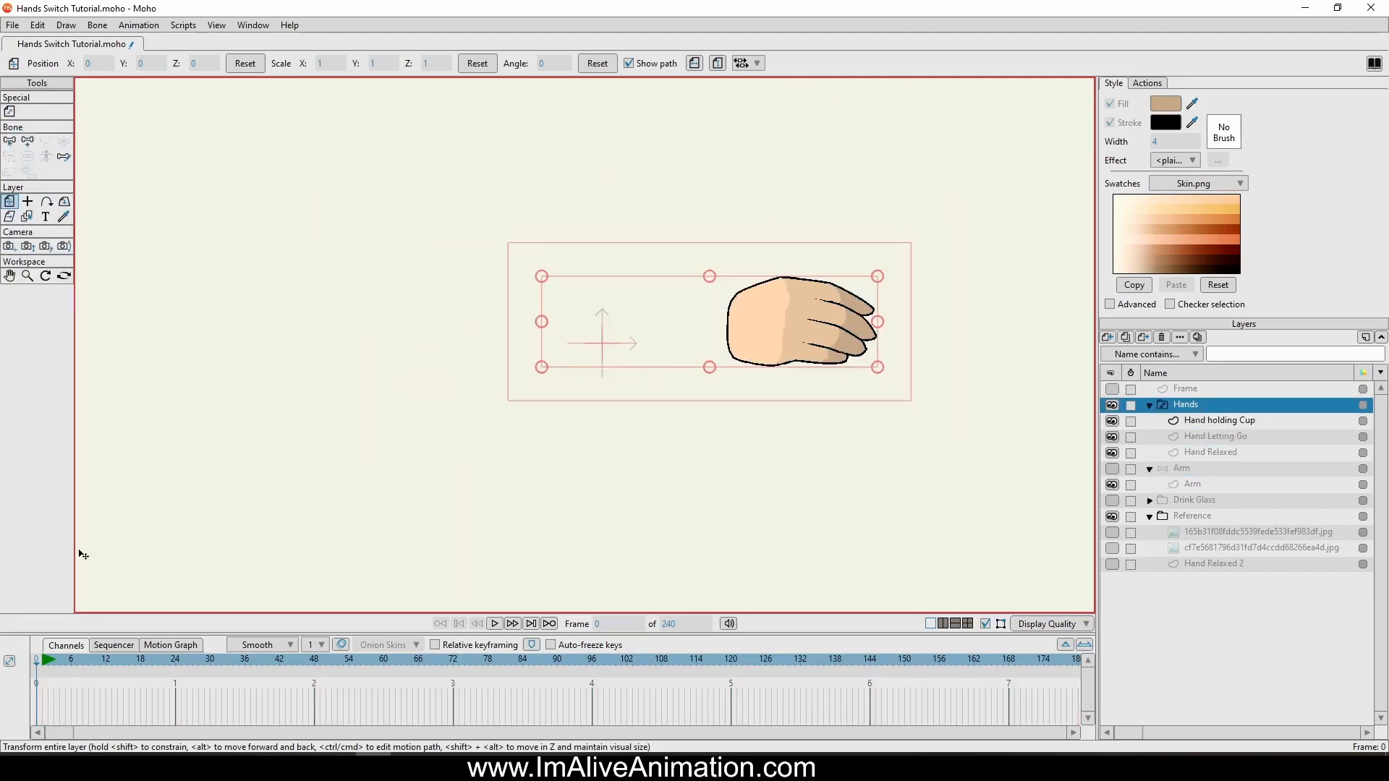
{"action": "left_click", "coordinate": [28, 201]}
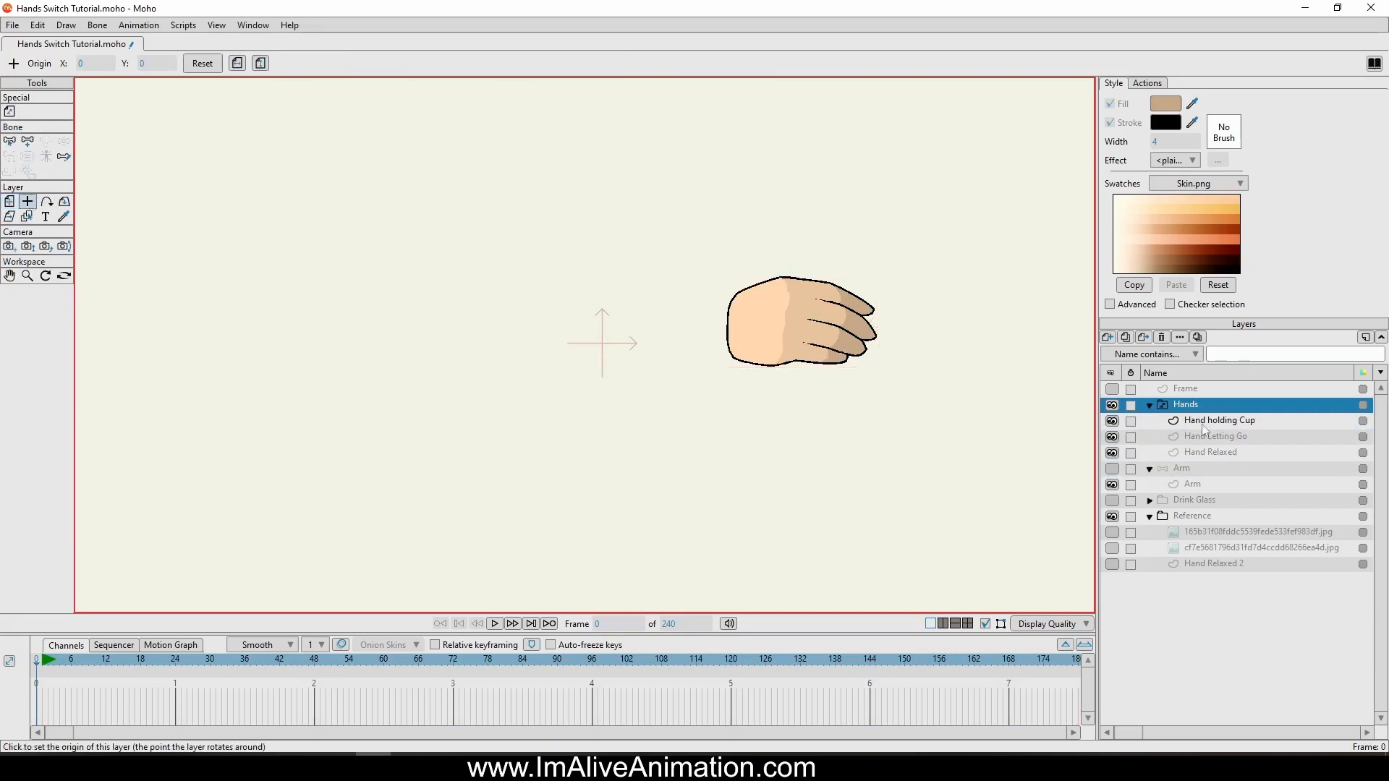
{"action": "left_click", "coordinate": [734, 323]}
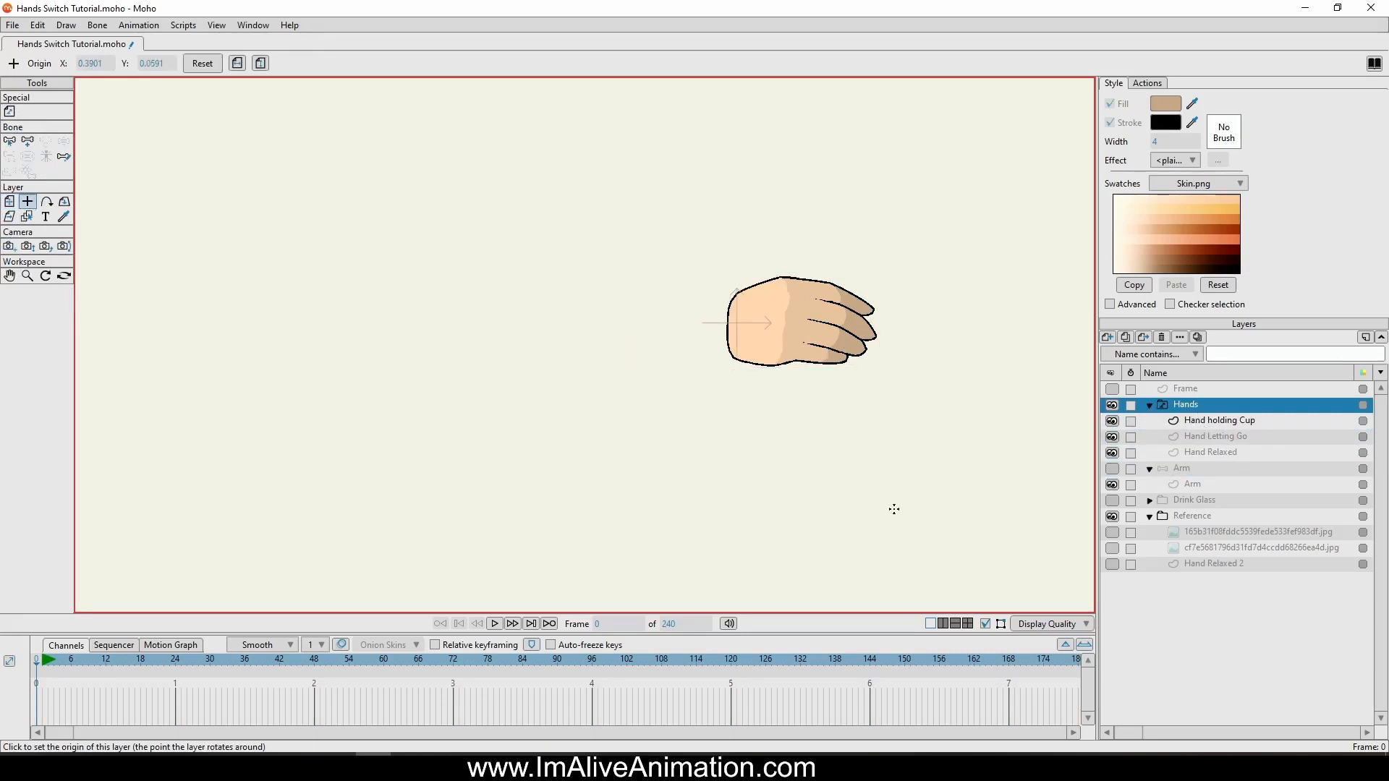
{"action": "scroll", "coordinate": [894, 342], "scroll_direction": "down", "scroll_amount": 2}
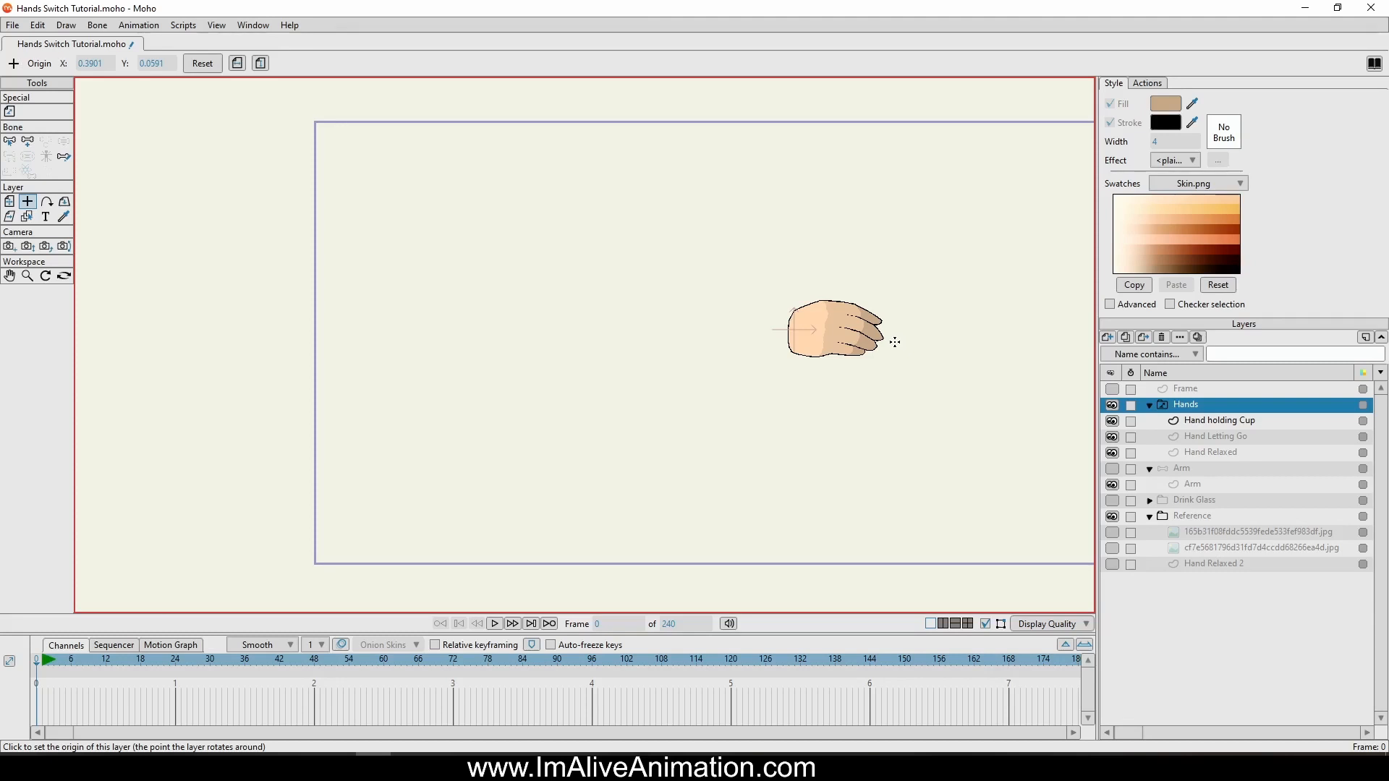
Compare the origins of the three hand pose layers with the origin of the Hands switch layer.
{"action": "left_click", "coordinate": [1206, 422]}
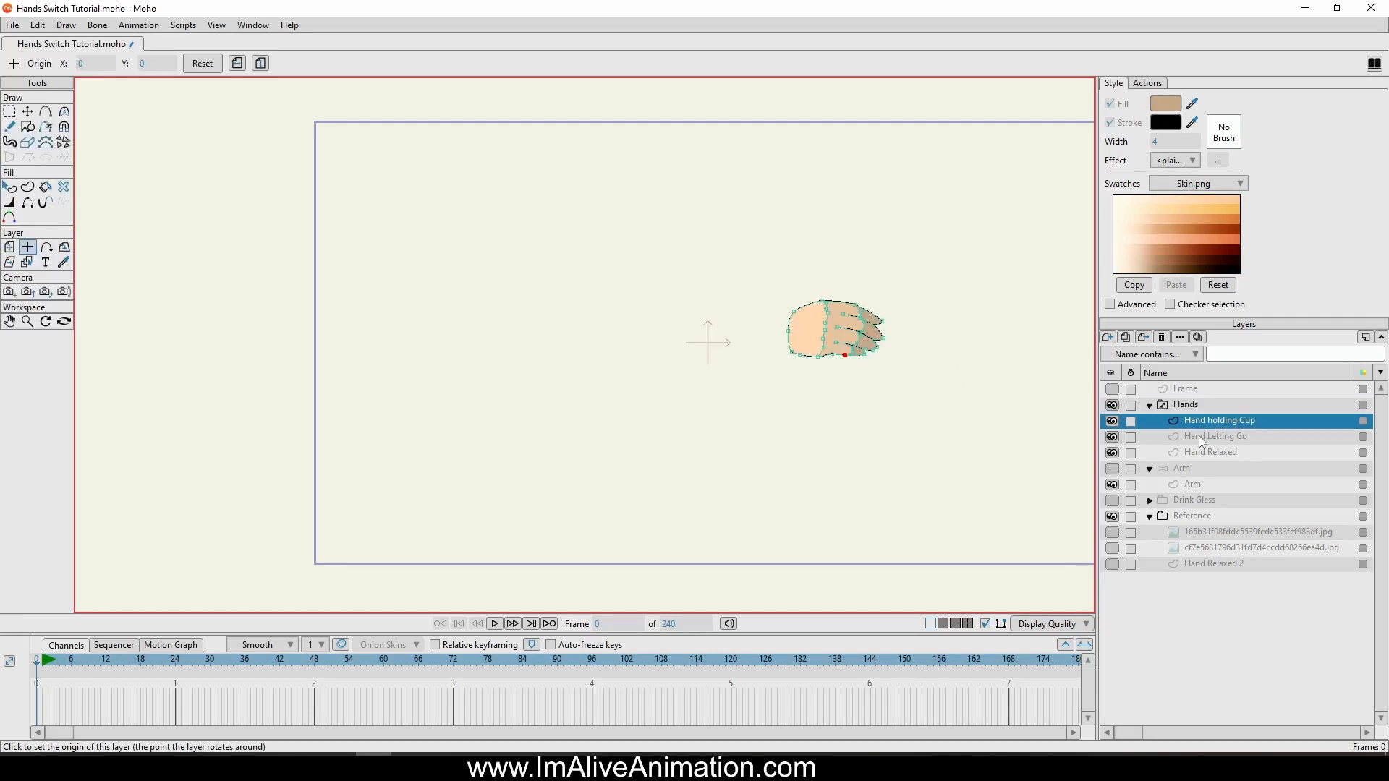
{"action": "left_click", "coordinate": [1199, 436]}
{"action": "left_click", "coordinate": [1195, 451]}
{"action": "left_click", "coordinate": [1191, 420]}
{"action": "left_click", "coordinate": [1191, 407]}
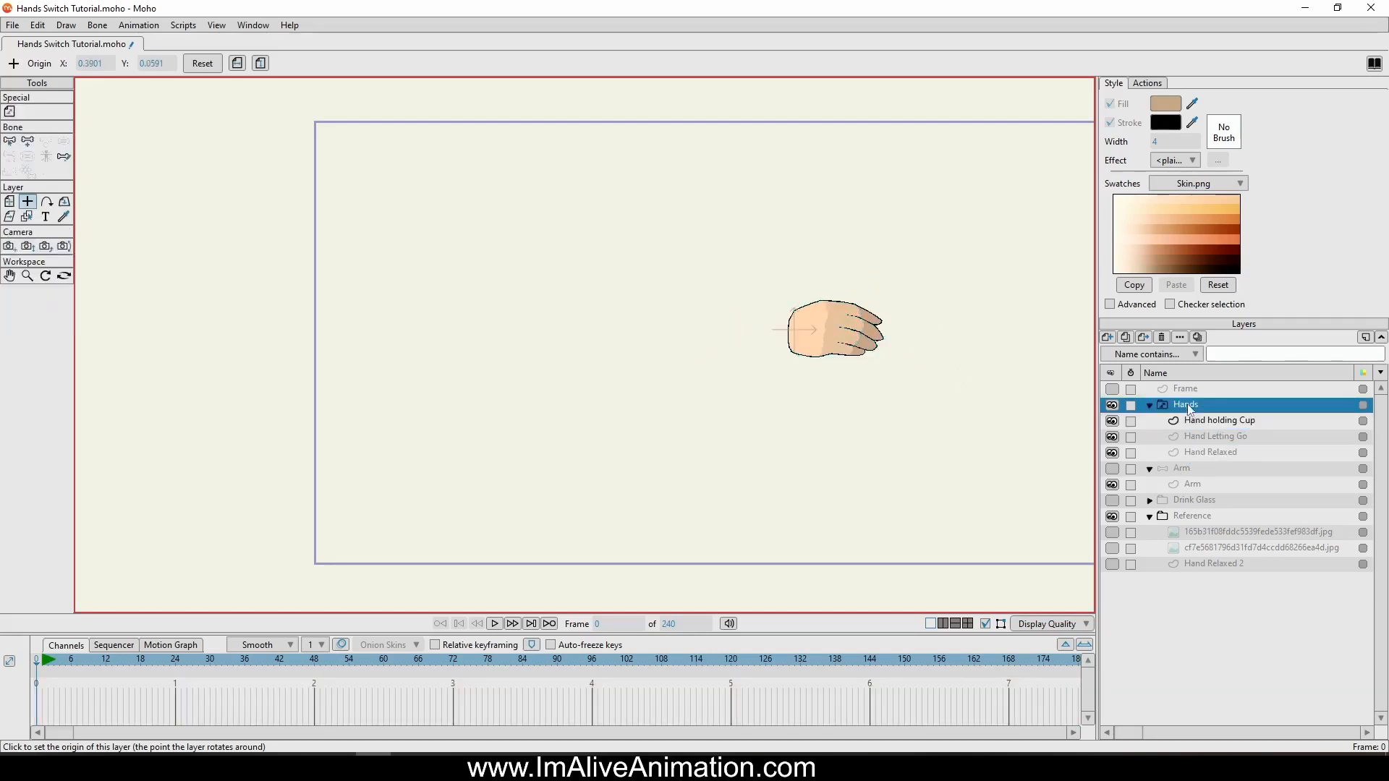
{"action": "left_click", "coordinate": [1189, 418]}
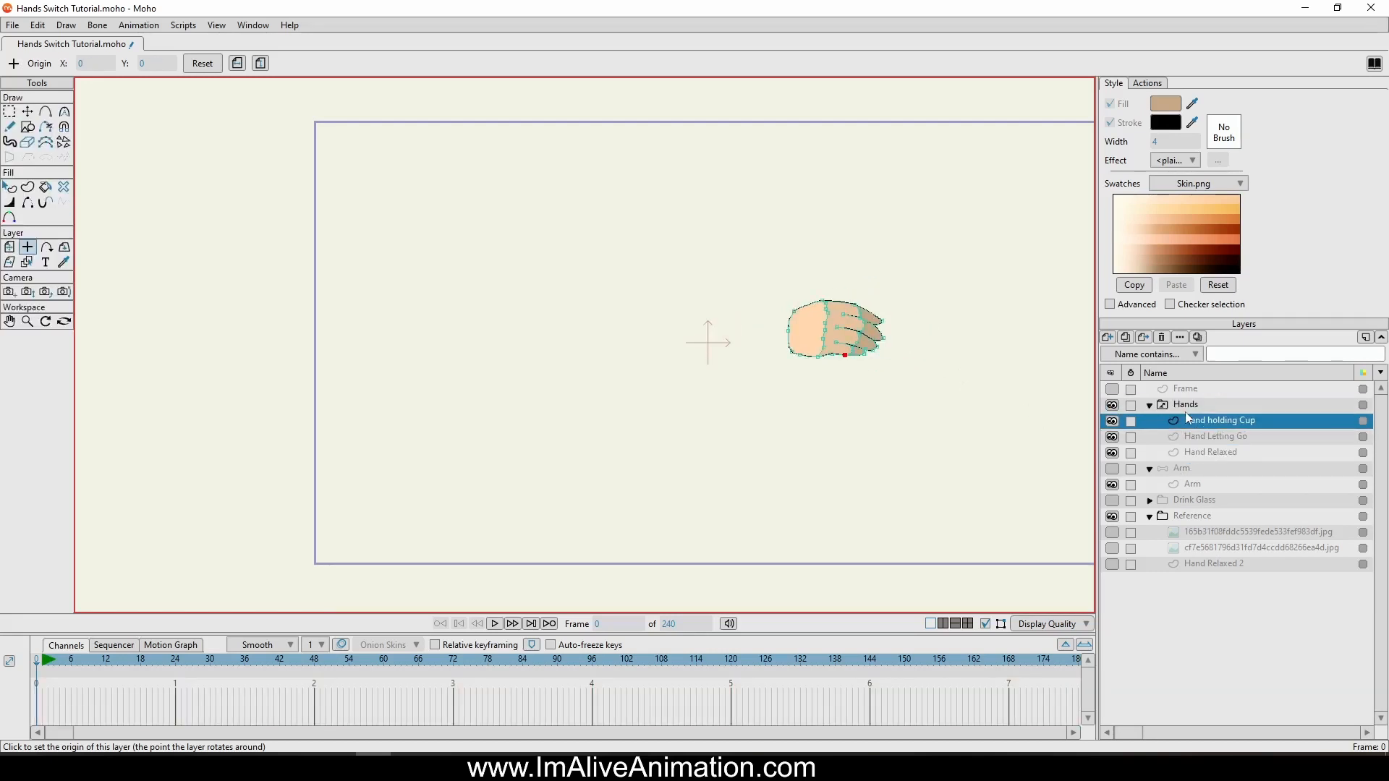
{"action": "left_click", "coordinate": [1185, 411]}
Show the Arm bone layer and nest the collapsed Hands switch layer inside it, beneath the Arm vector layer.
{"action": "left_click", "coordinate": [1195, 472]}
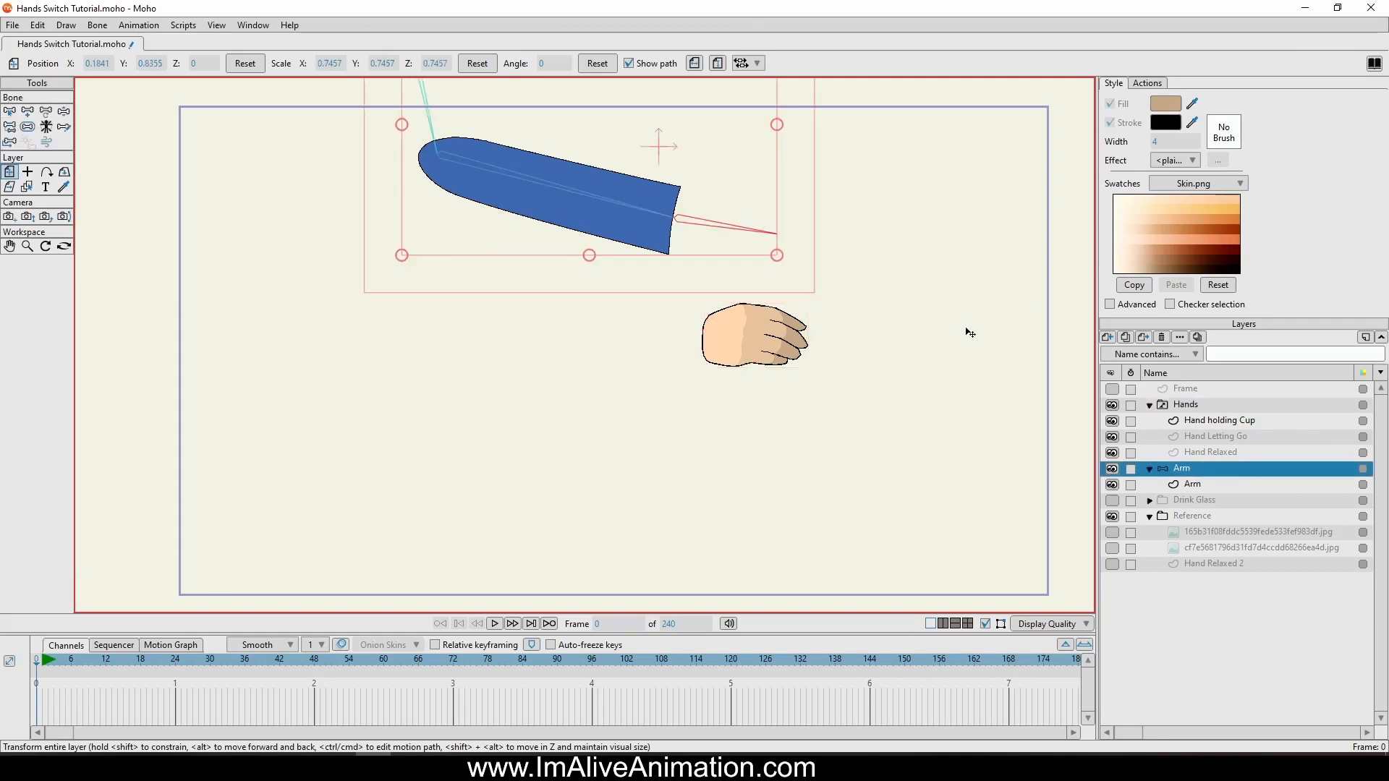
{"action": "left_click_drag", "start_coordinate": [703, 290], "coordinate": [668, 417]}
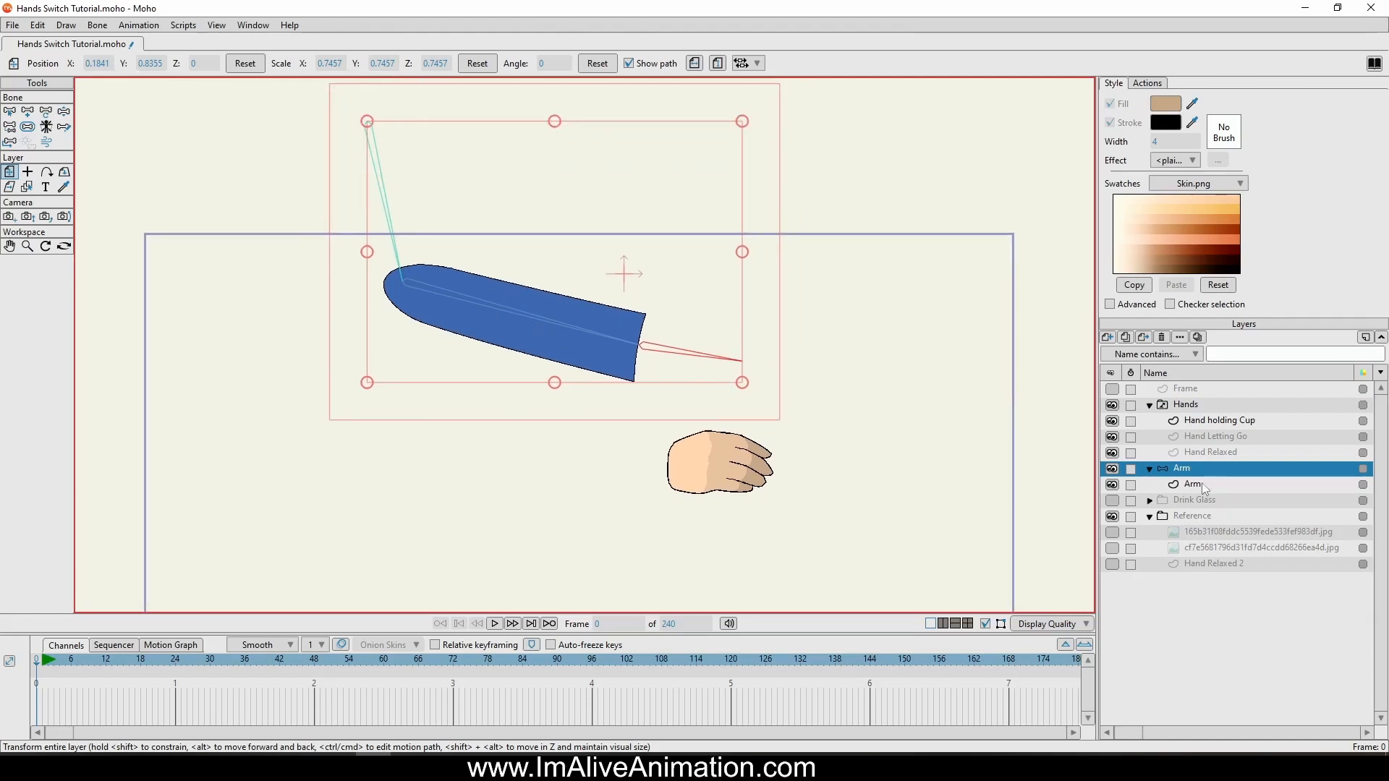
{"action": "left_click", "coordinate": [1190, 406]}
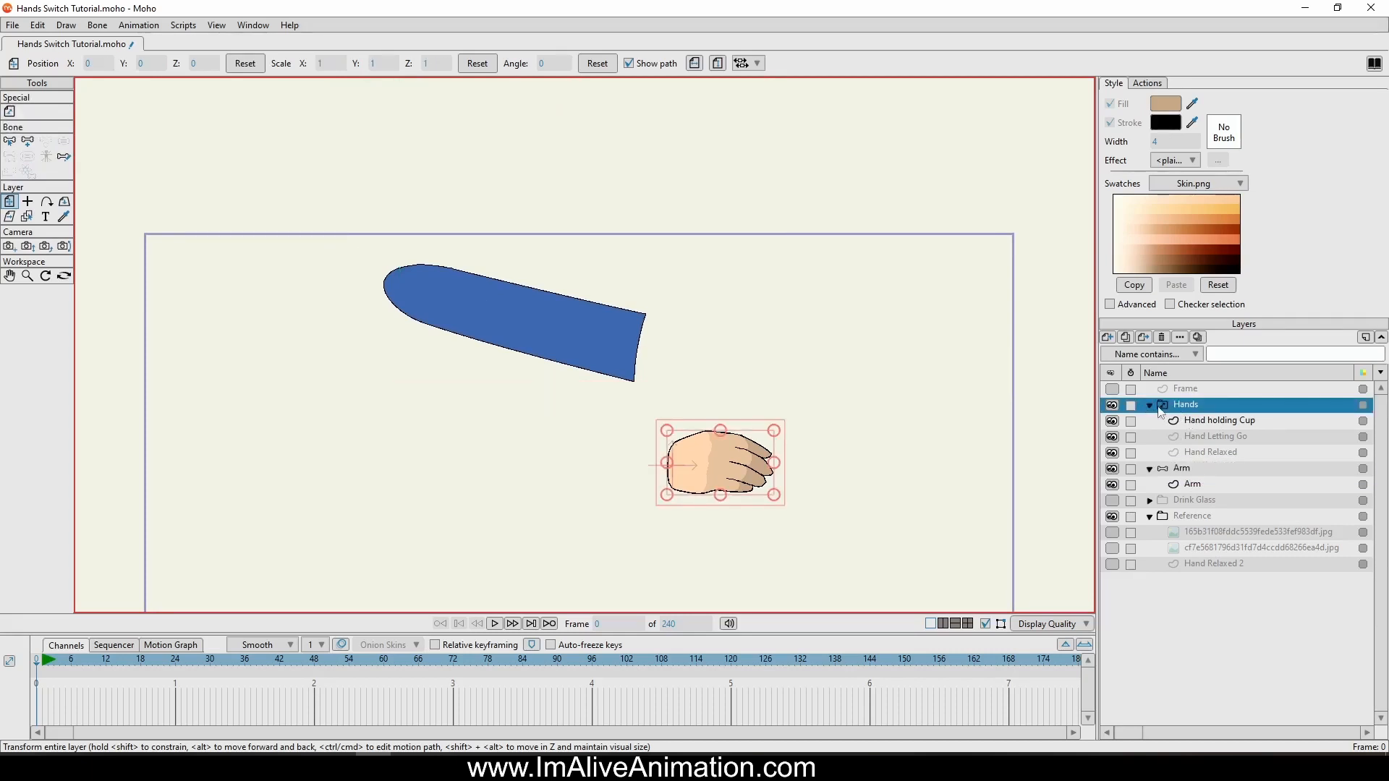
{"action": "left_click", "coordinate": [1149, 405]}
{"action": "left_click_drag", "start_coordinate": [1197, 409], "coordinate": [1193, 444]}
Fit the Hands layer to the sleeve's cuff, scaled to about 1.49 and positioned at about X -0.31, Y -0.45.
{"action": "left_click", "coordinate": [1181, 403]}
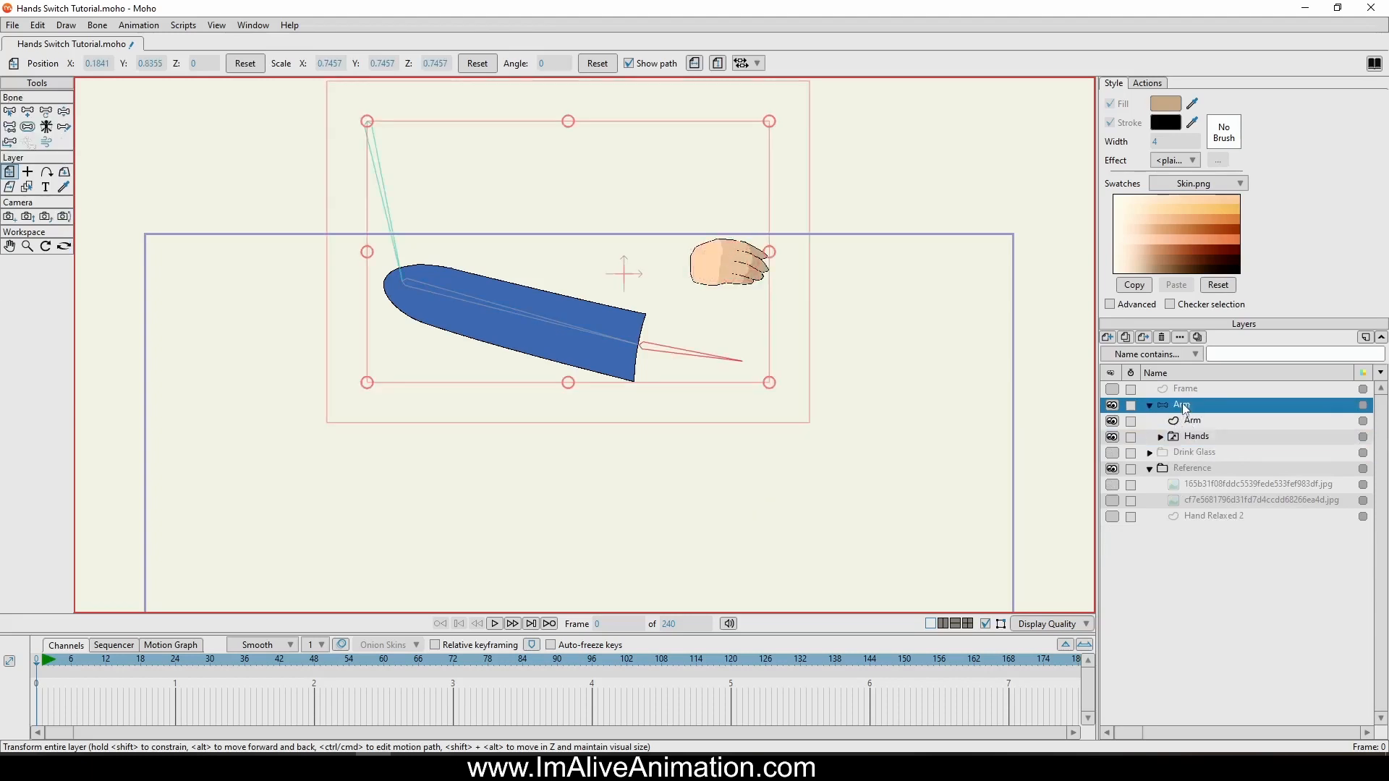
{"action": "left_click", "coordinate": [1112, 406]}
{"action": "left_click", "coordinate": [1113, 407]}
{"action": "left_click", "coordinate": [1212, 438]}
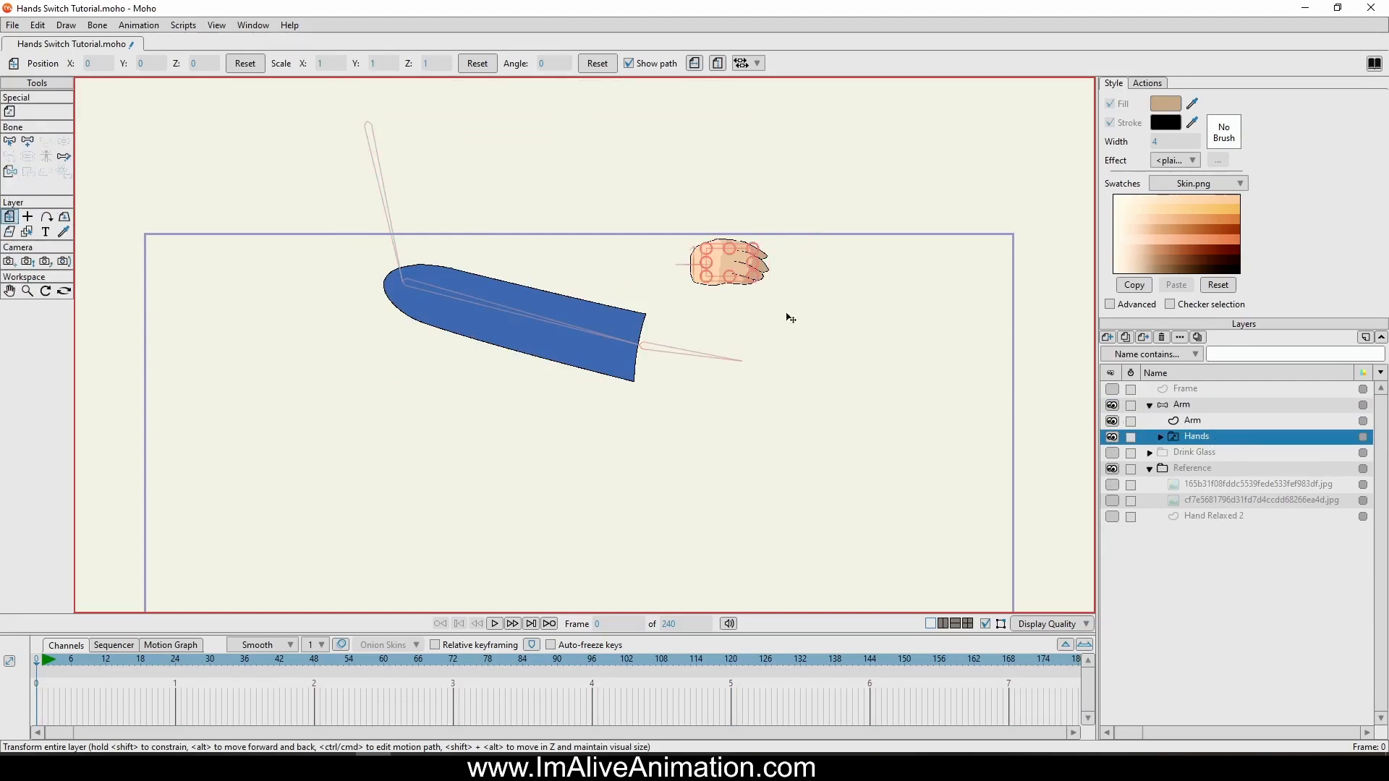
{"action": "left_click_drag", "start_coordinate": [745, 303], "coordinate": [710, 390]}
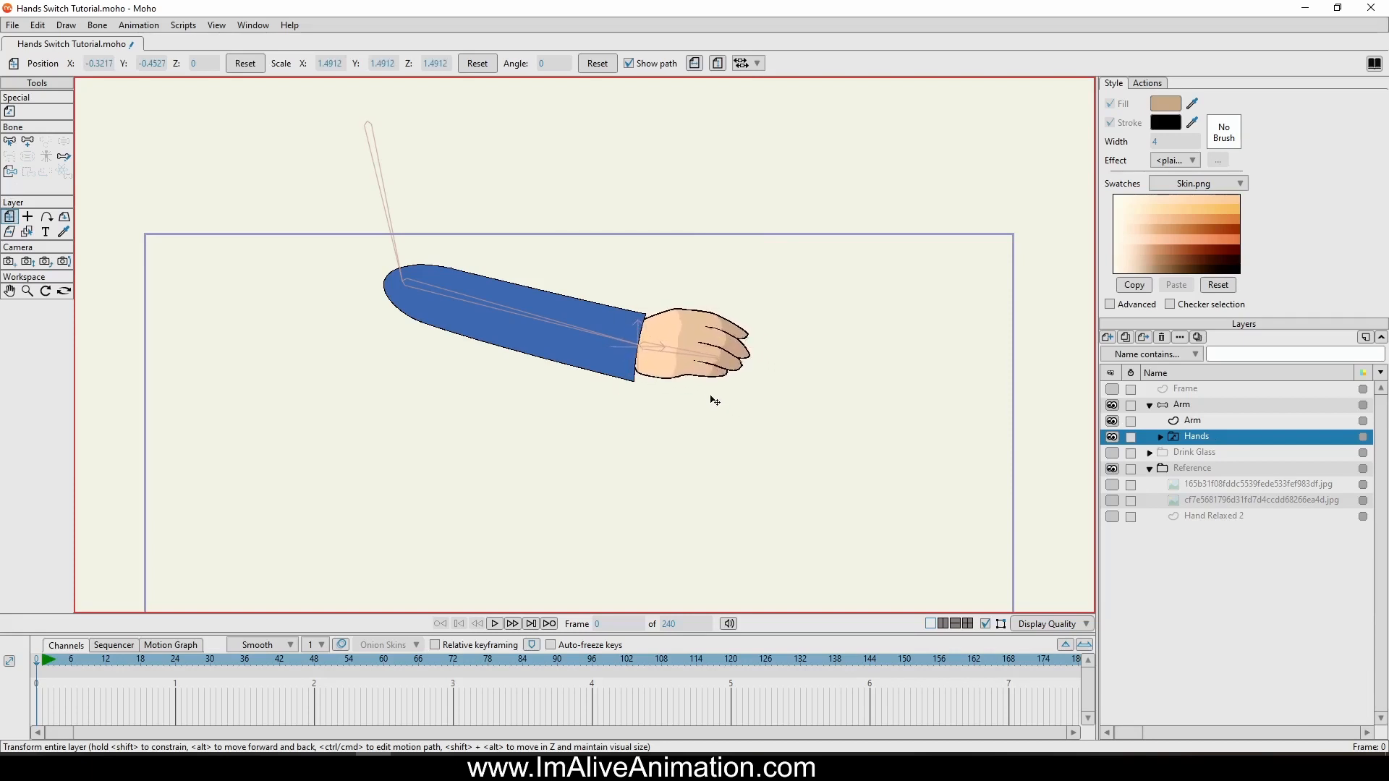
Preview the letting-go, relaxed and cup-holding poses at the end of the sleeve, ending on Hand holding Cup.
{"action": "left_click", "coordinate": [1161, 437]}
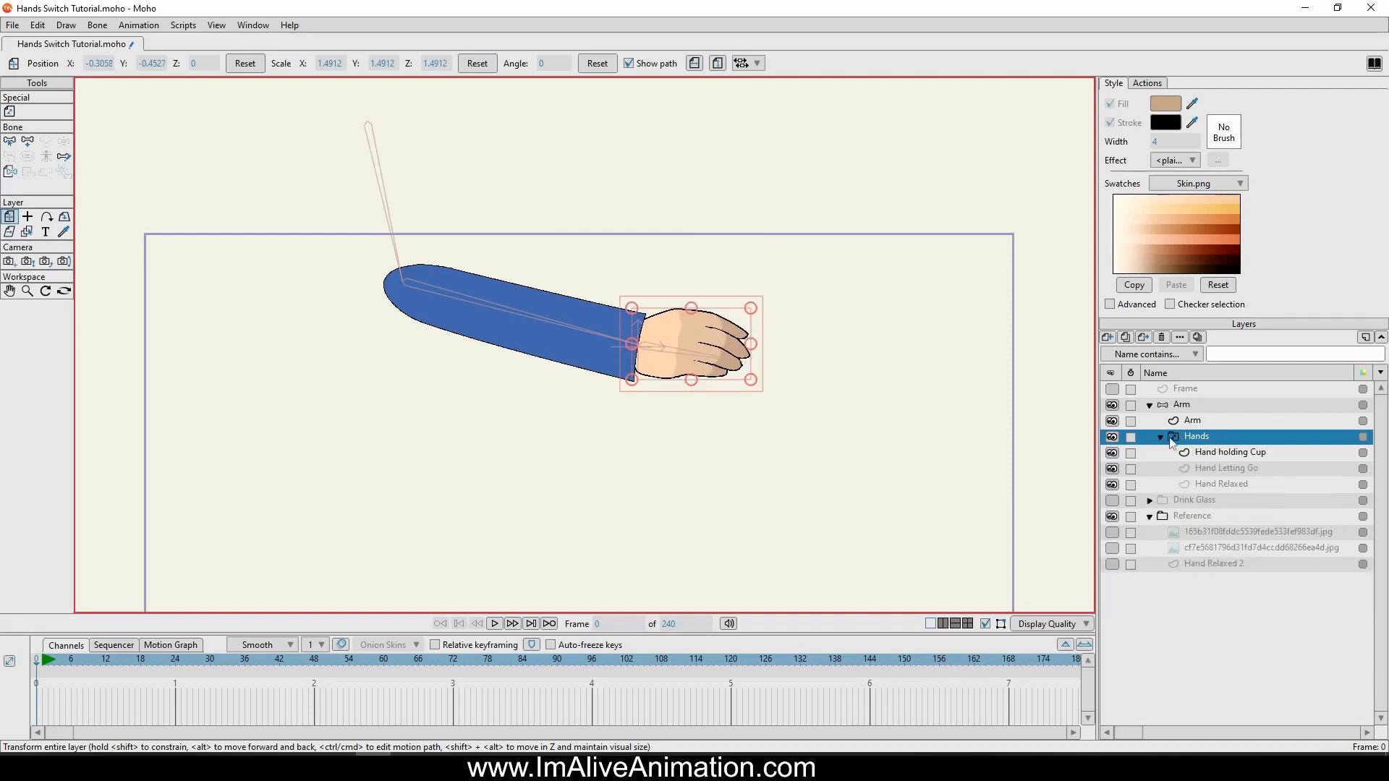
{"action": "left_click", "coordinate": [1221, 469]}
{"action": "left_click", "coordinate": [1207, 484]}
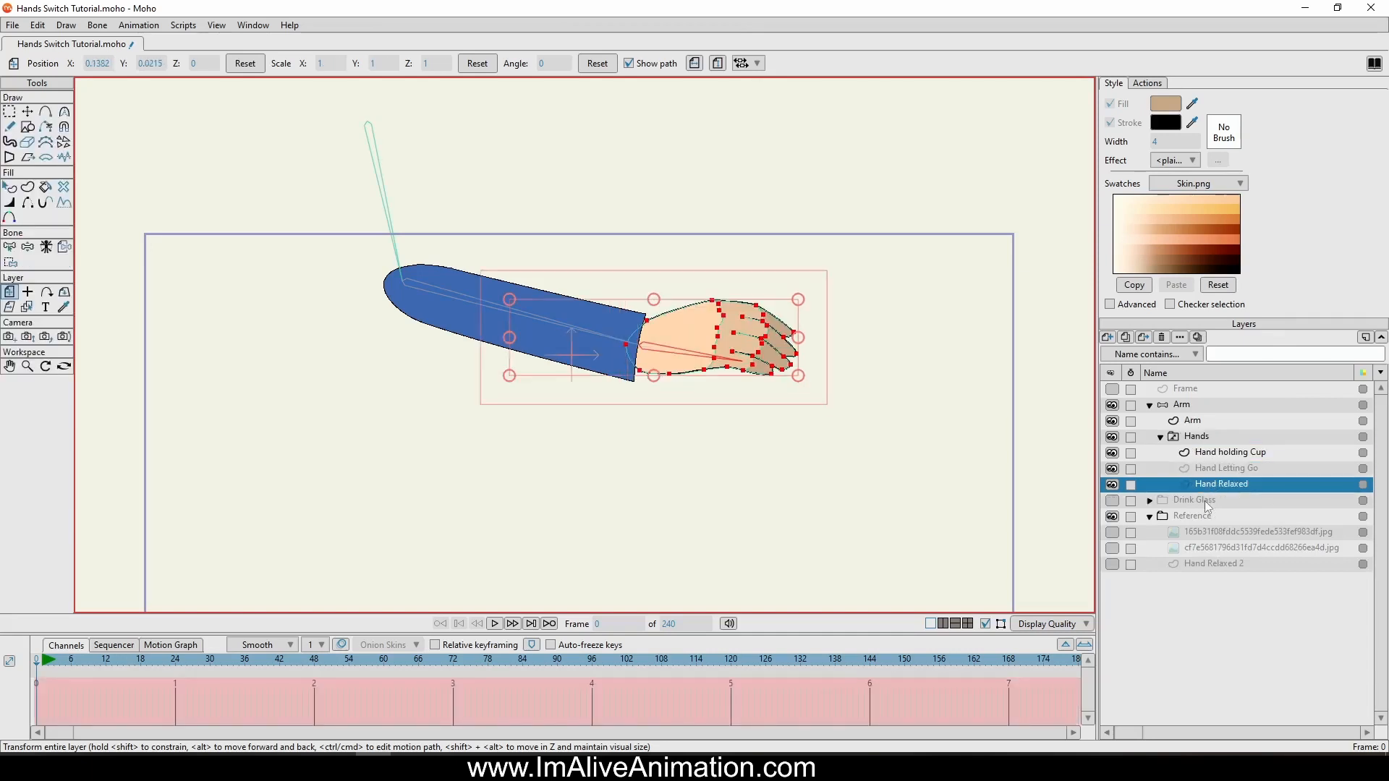
{"action": "left_click", "coordinate": [1220, 469]}
{"action": "left_click", "coordinate": [1205, 452]}
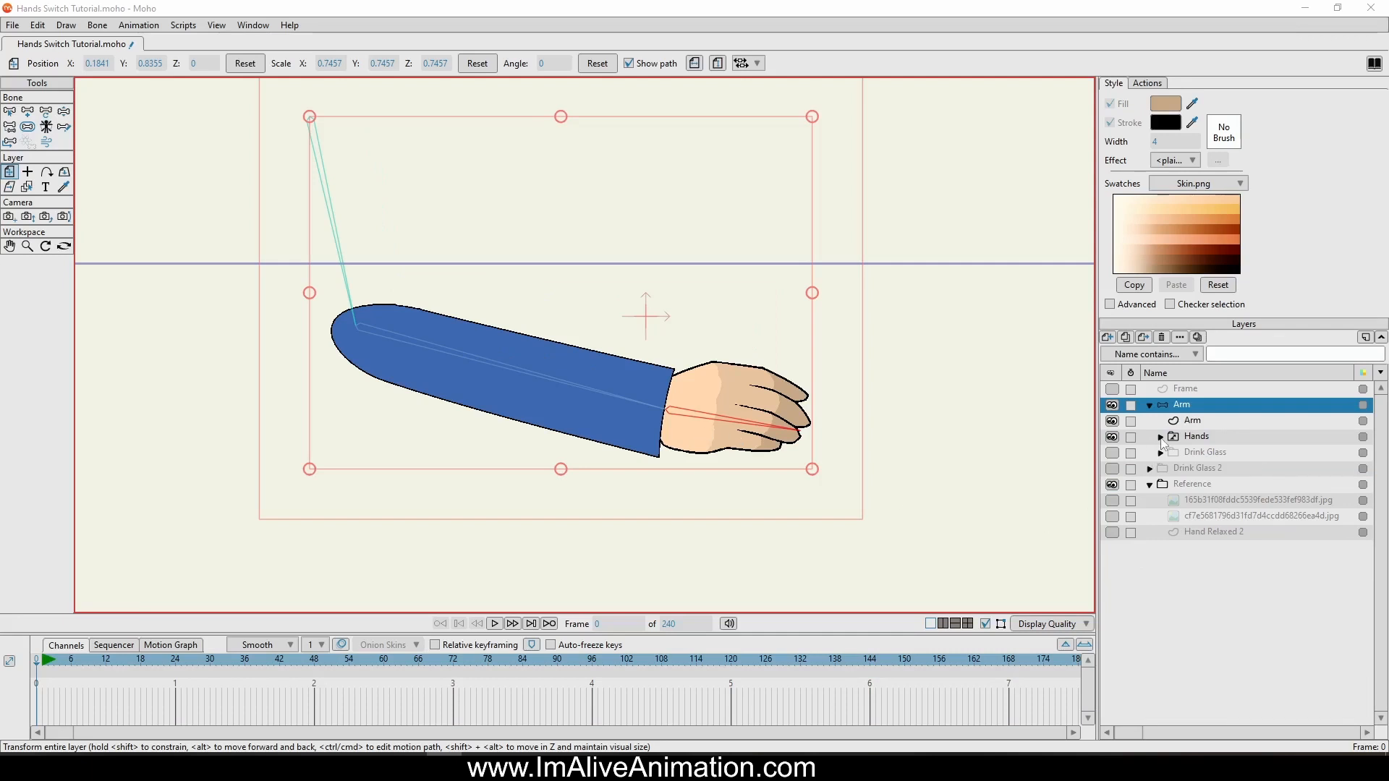
Bind the Hands switch layer to the hand bone at the wrist.
{"action": "left_click", "coordinate": [1174, 438]}
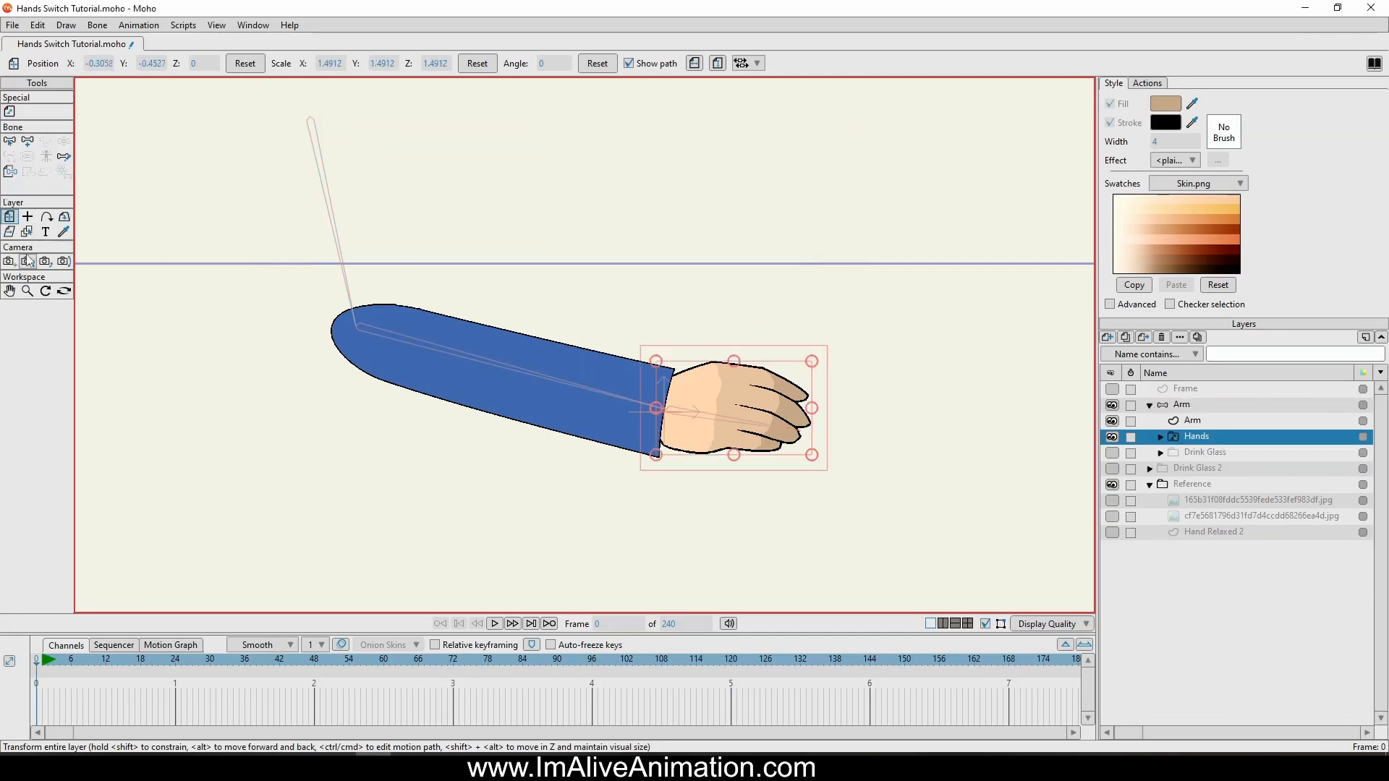
{"action": "left_click", "coordinate": [9, 171]}
{"action": "left_click", "coordinate": [722, 419]}
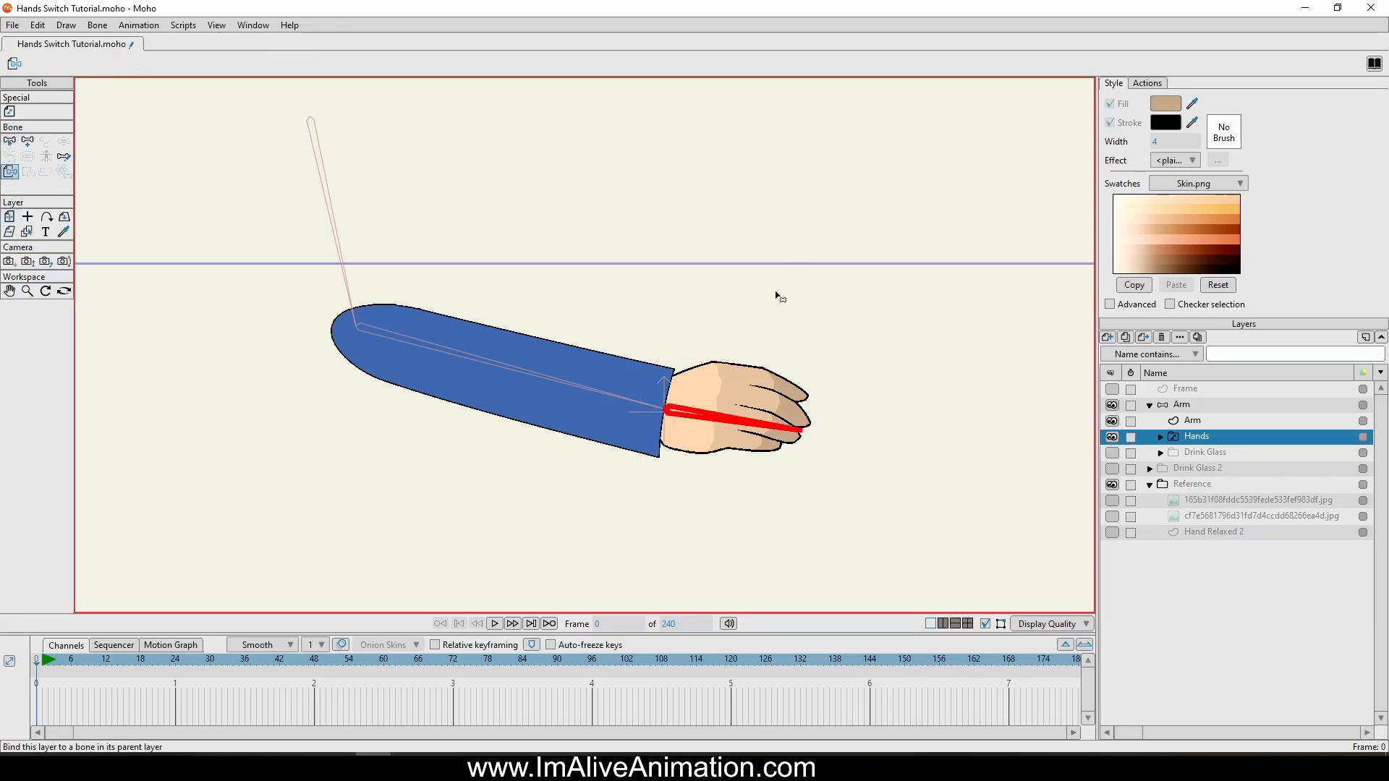
Test the Arm rig by manipulating its bones and checking that the hand follows.
{"action": "left_click", "coordinate": [1182, 405]}
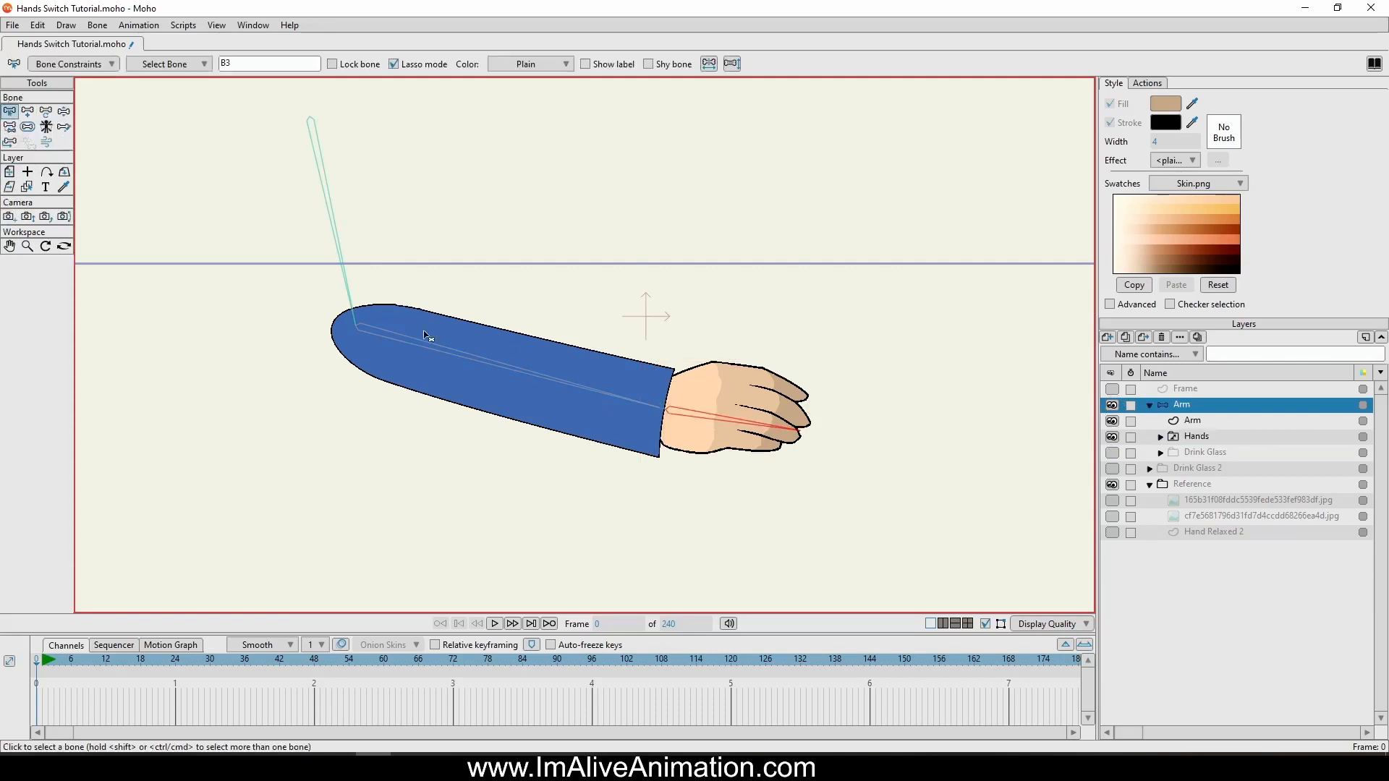
{"action": "left_click", "coordinate": [63, 112]}
{"action": "left_click_drag", "start_coordinate": [680, 420], "coordinate": [583, 340]}
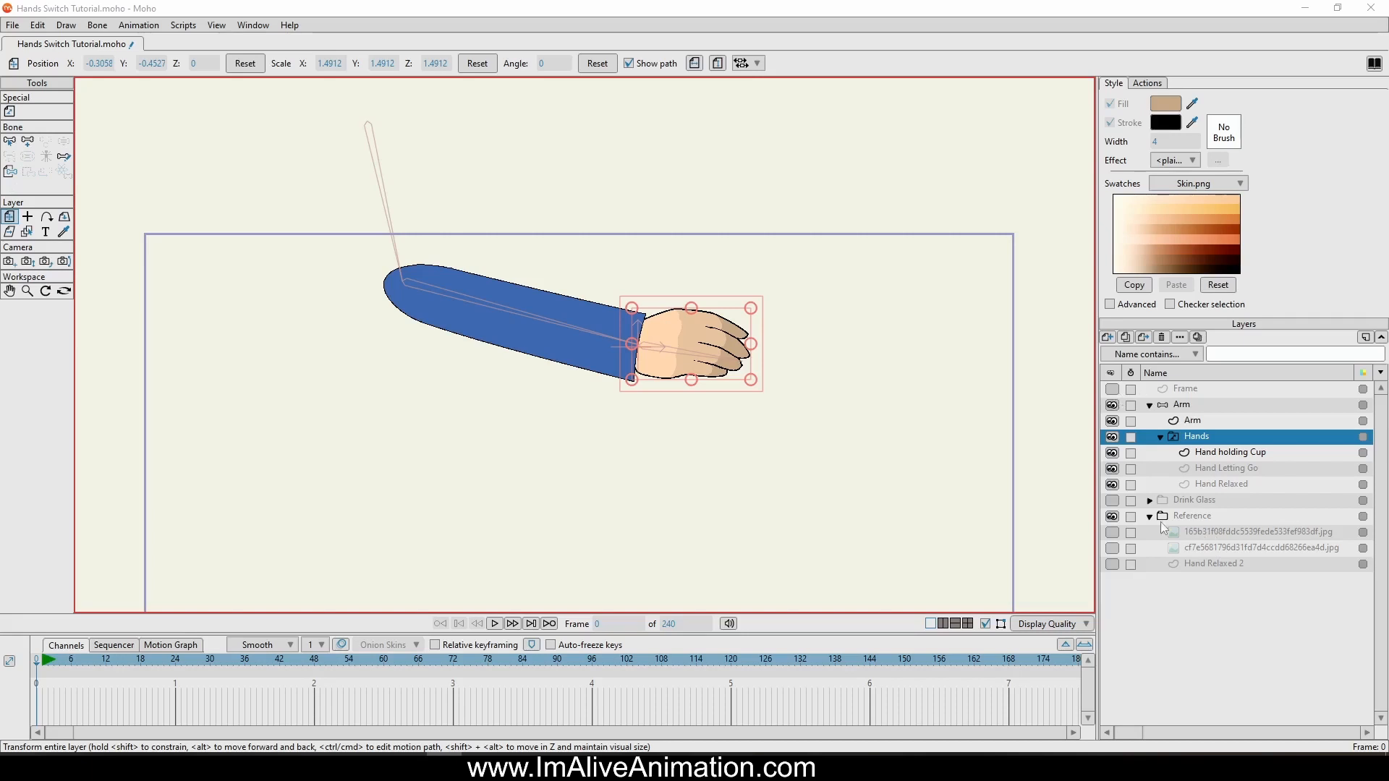
Show the Drink Glass group and place it in the hand, scaled to about 0.71 and rotated about -3.1 degrees.
{"action": "left_click", "coordinate": [1112, 499]}
{"action": "left_click", "coordinate": [1192, 500]}
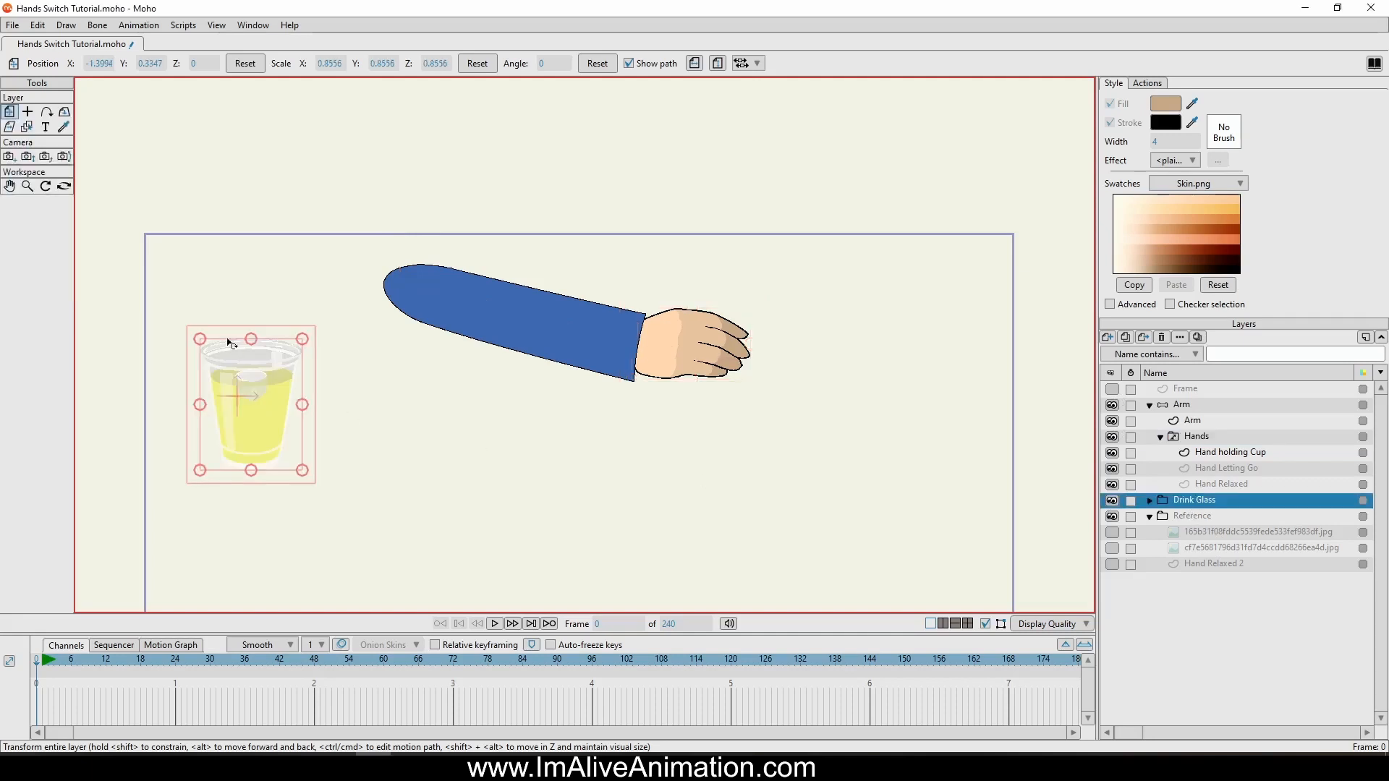
{"action": "left_click_drag", "start_coordinate": [269, 429], "coordinate": [742, 394]}
{"action": "left_click_drag", "start_coordinate": [762, 290], "coordinate": [712, 312]}
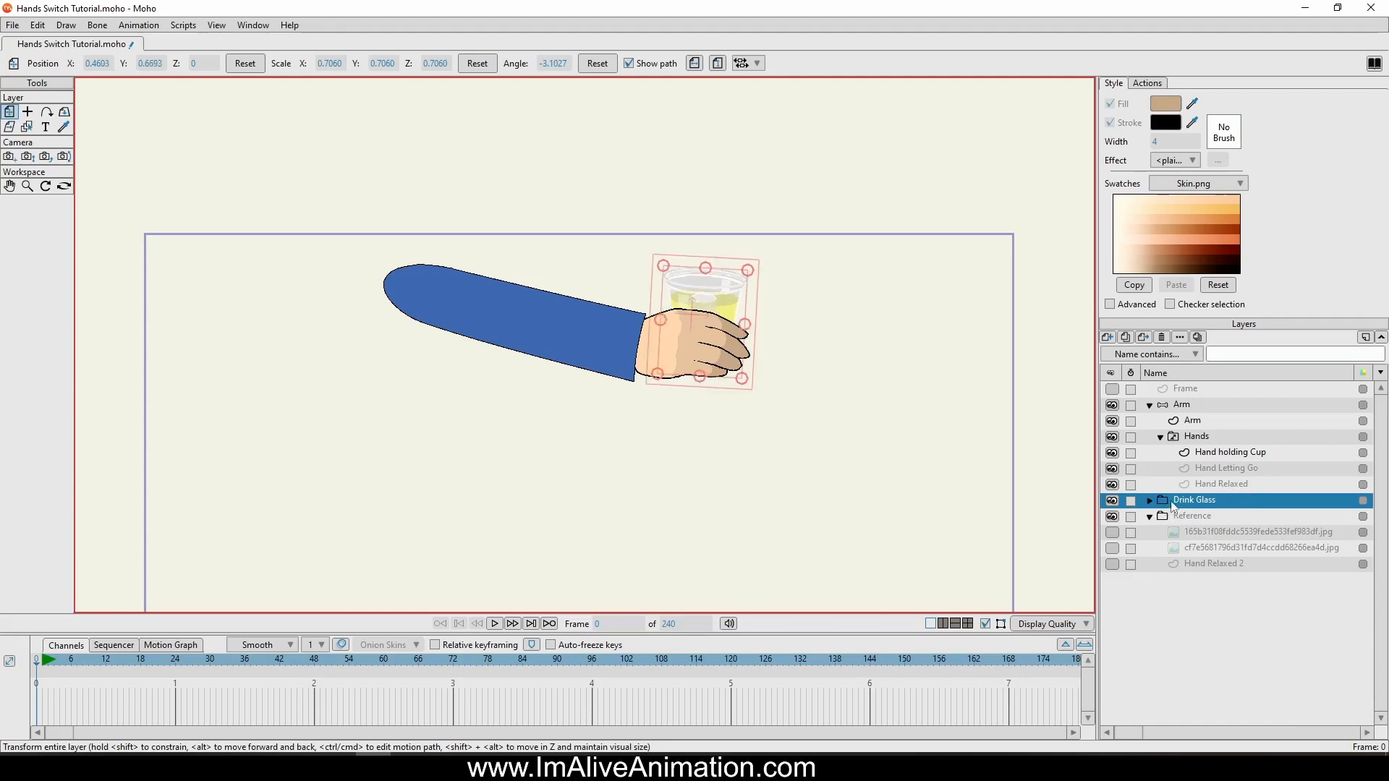
Move the Drink Glass group into the Arm bone layer, directly below the Hands layer.
{"action": "left_click", "coordinate": [1149, 501]}
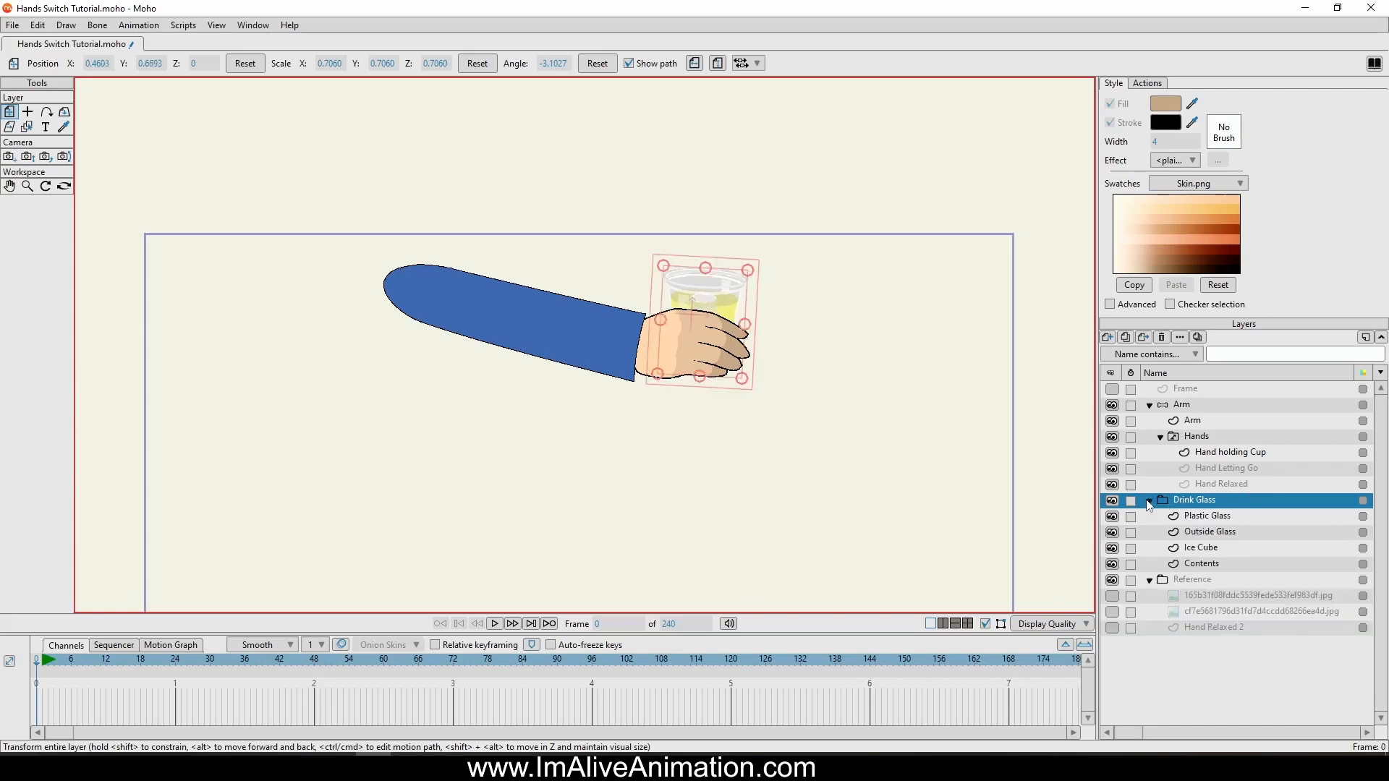
{"action": "left_click", "coordinate": [1150, 501]}
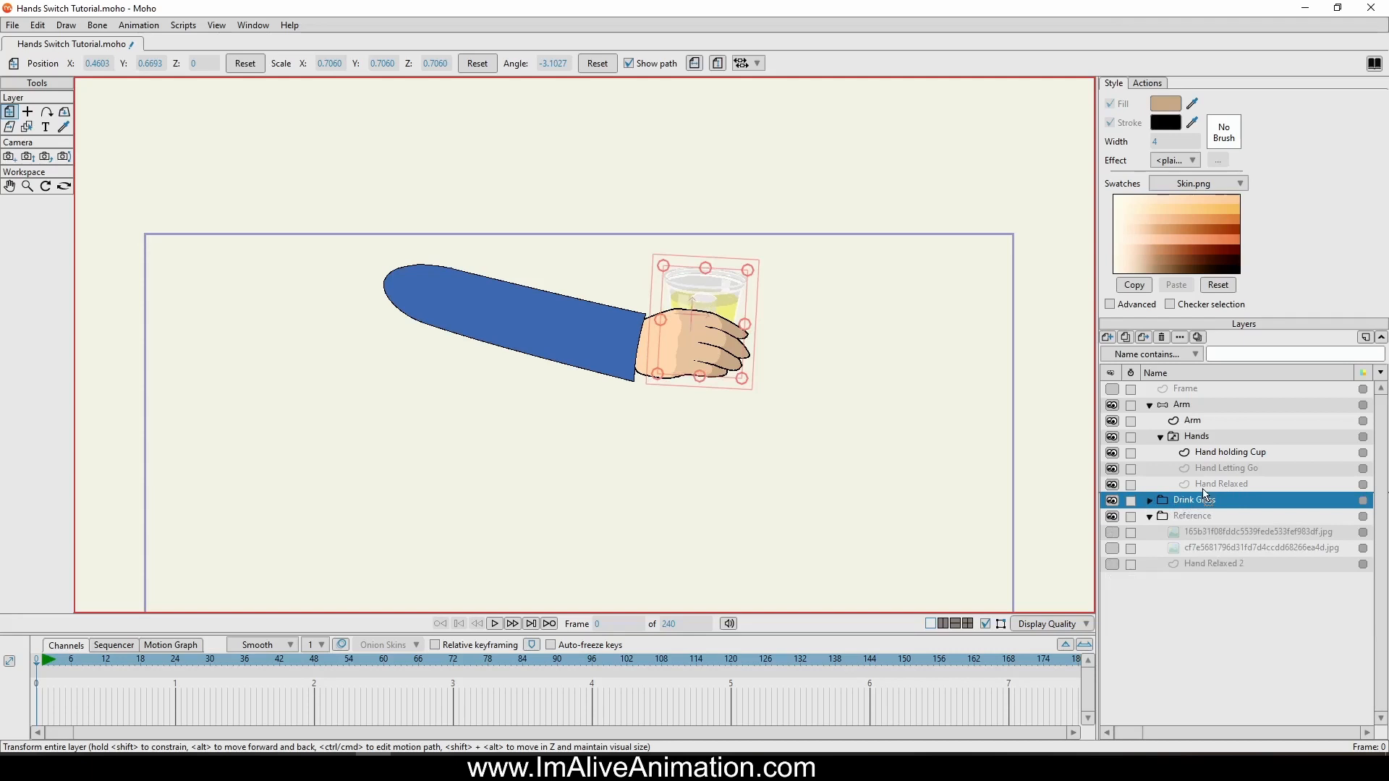
{"action": "left_click_drag", "start_coordinate": [1206, 496], "coordinate": [1196, 424]}
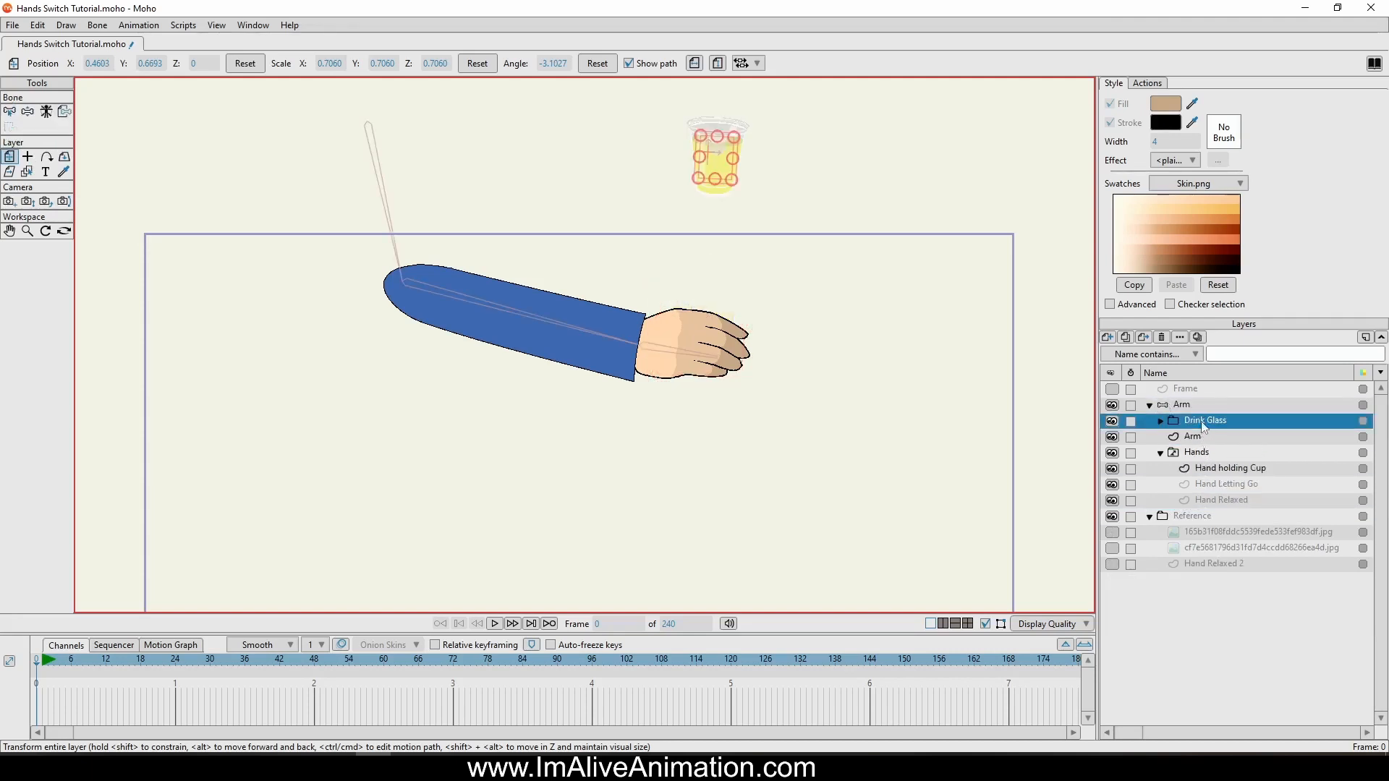
{"action": "left_click", "coordinate": [1160, 453]}
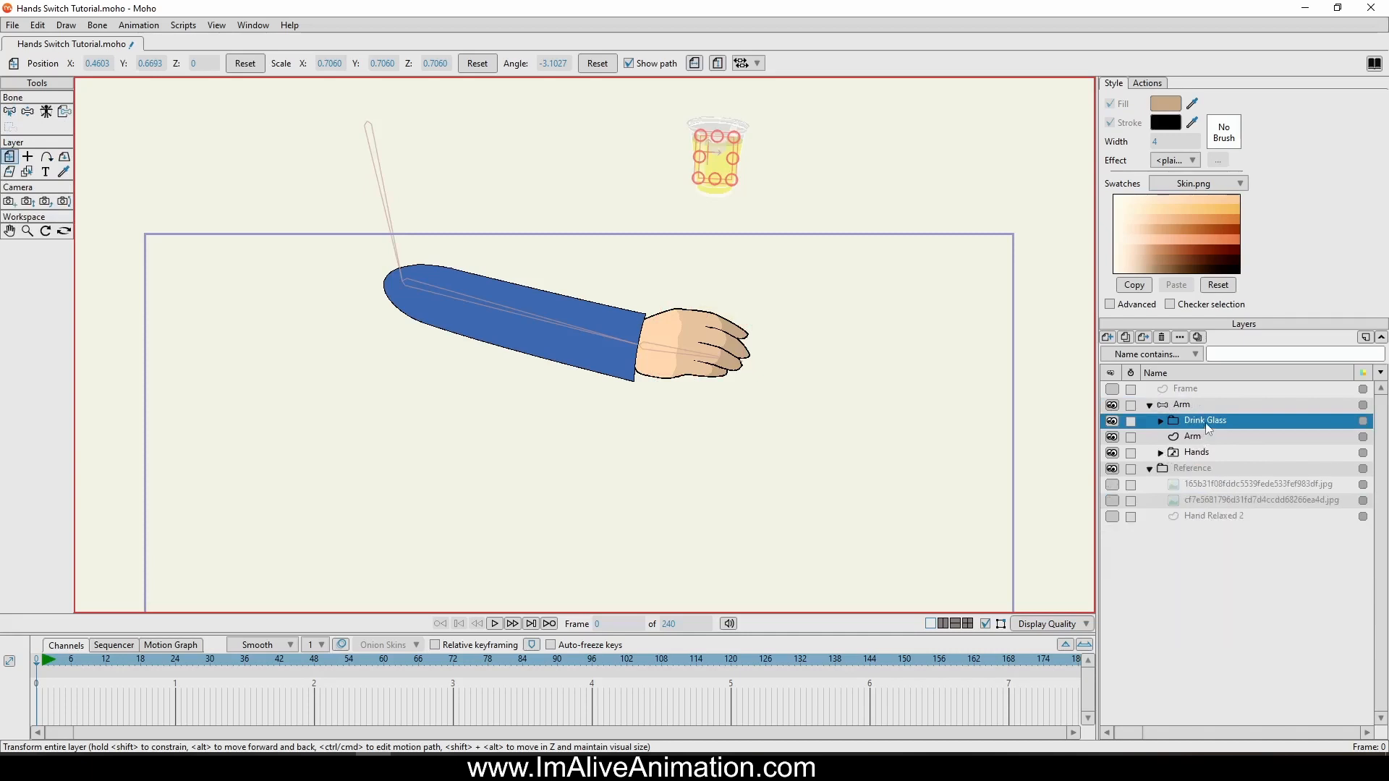
{"action": "left_click_drag", "start_coordinate": [1211, 459], "coordinate": [1208, 464]}
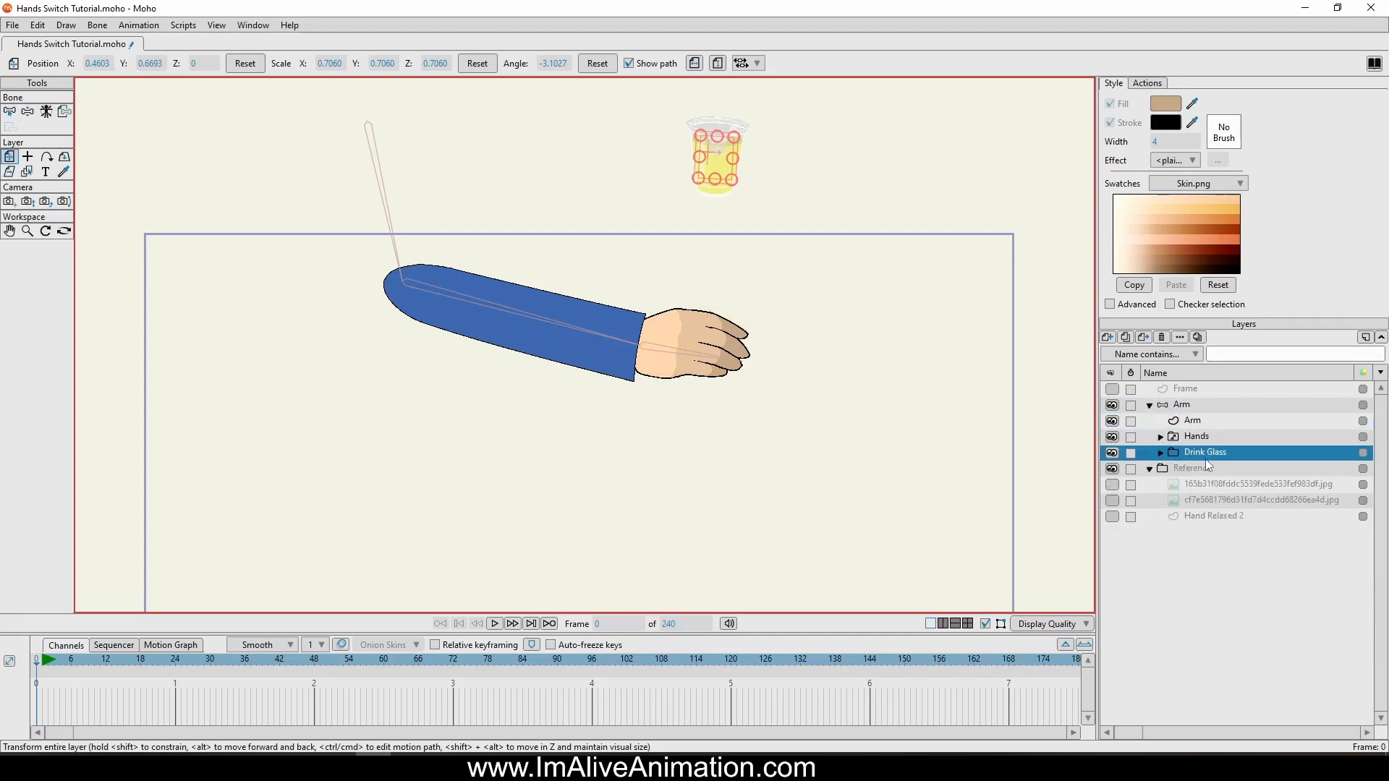
Refit the nested Drink Glass in the hand at about X 0.35, Y -0.25, with scale about 1.04 and angle about -4.5 degrees.
{"action": "left_click_drag", "start_coordinate": [798, 195], "coordinate": [790, 332]}
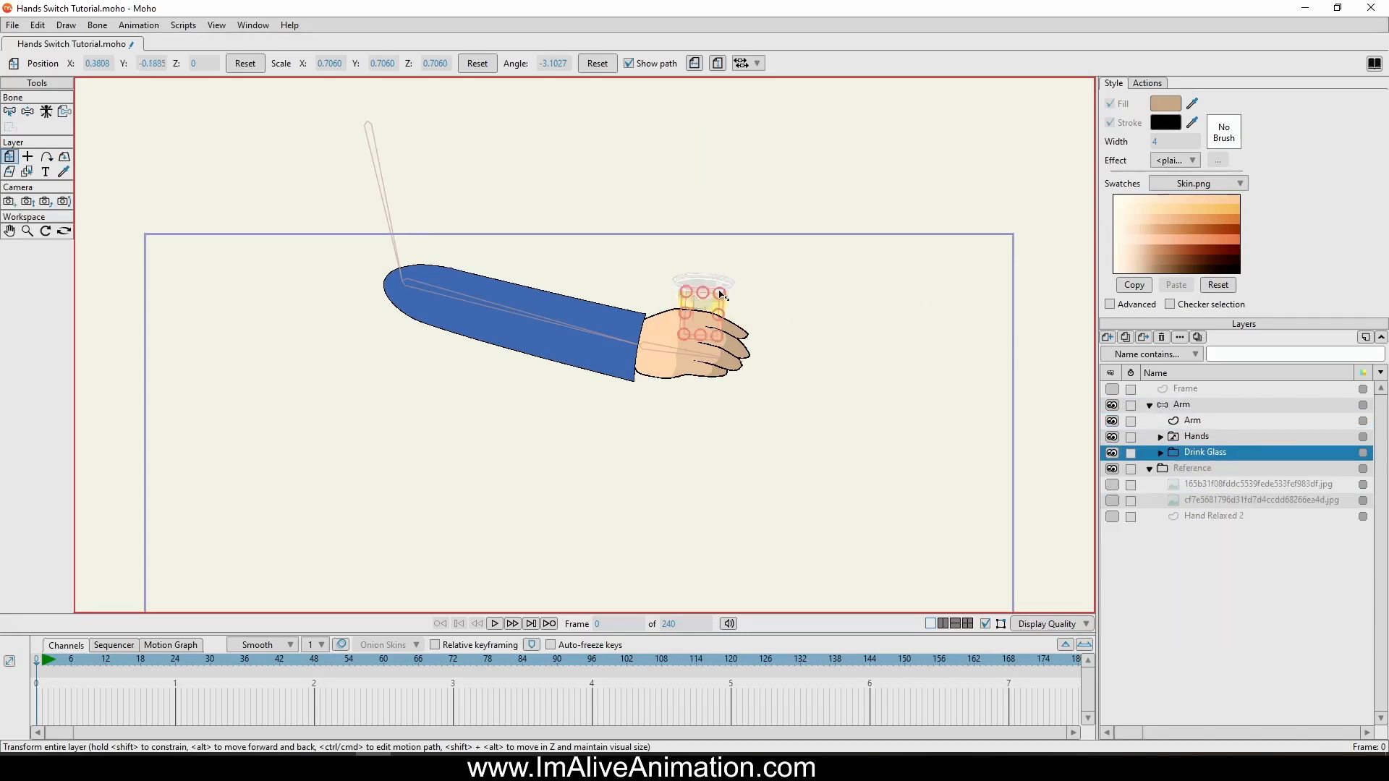
{"action": "left_click_drag", "start_coordinate": [738, 284], "coordinate": [730, 289]}
{"action": "scroll", "coordinate": [703, 342], "scroll_direction": "up", "scroll_amount": 4}
{"action": "left_click_drag", "start_coordinate": [680, 367], "coordinate": [662, 384]}
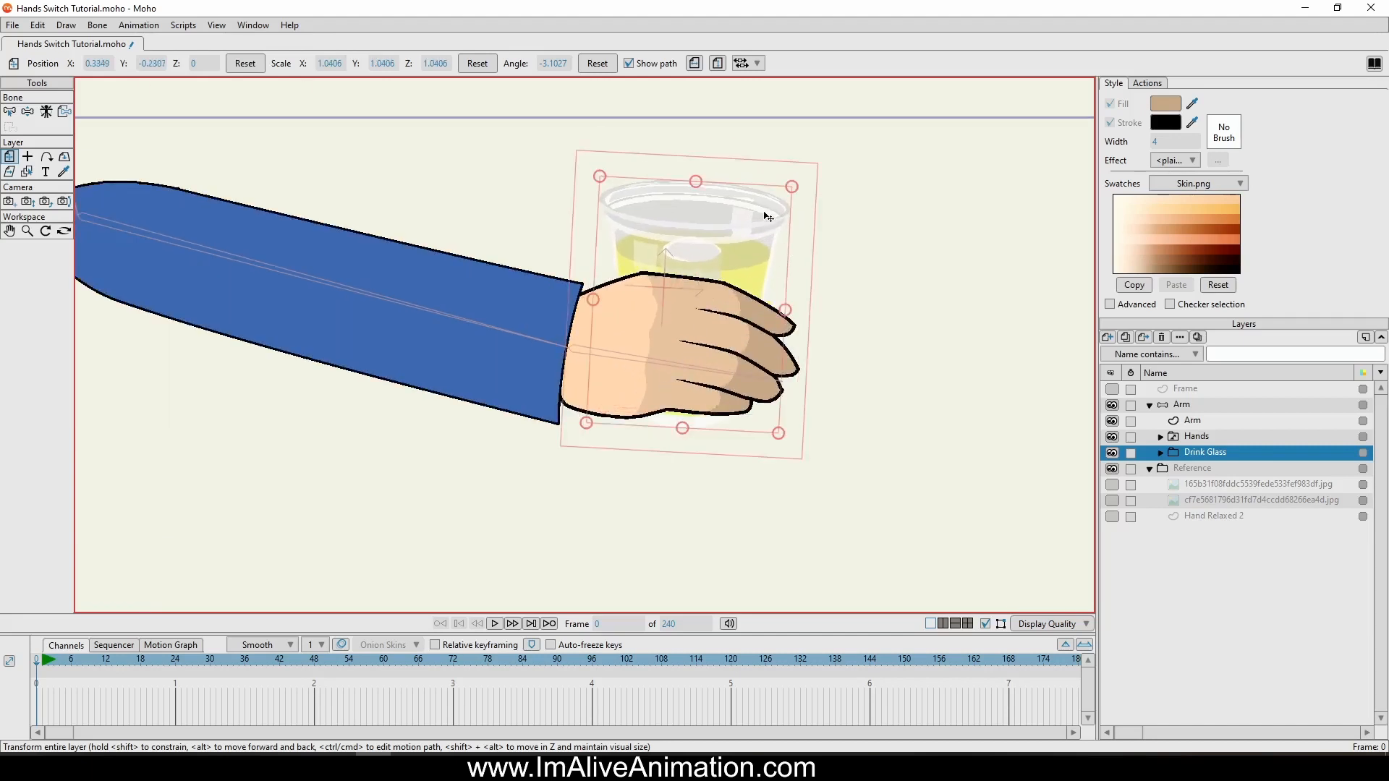
{"action": "left_click_drag", "start_coordinate": [712, 242], "coordinate": [719, 241]}
{"action": "scroll", "coordinate": [773, 316], "scroll_direction": "down", "scroll_amount": 4}
{"action": "scroll", "coordinate": [773, 316], "scroll_direction": "up", "scroll_amount": 4}
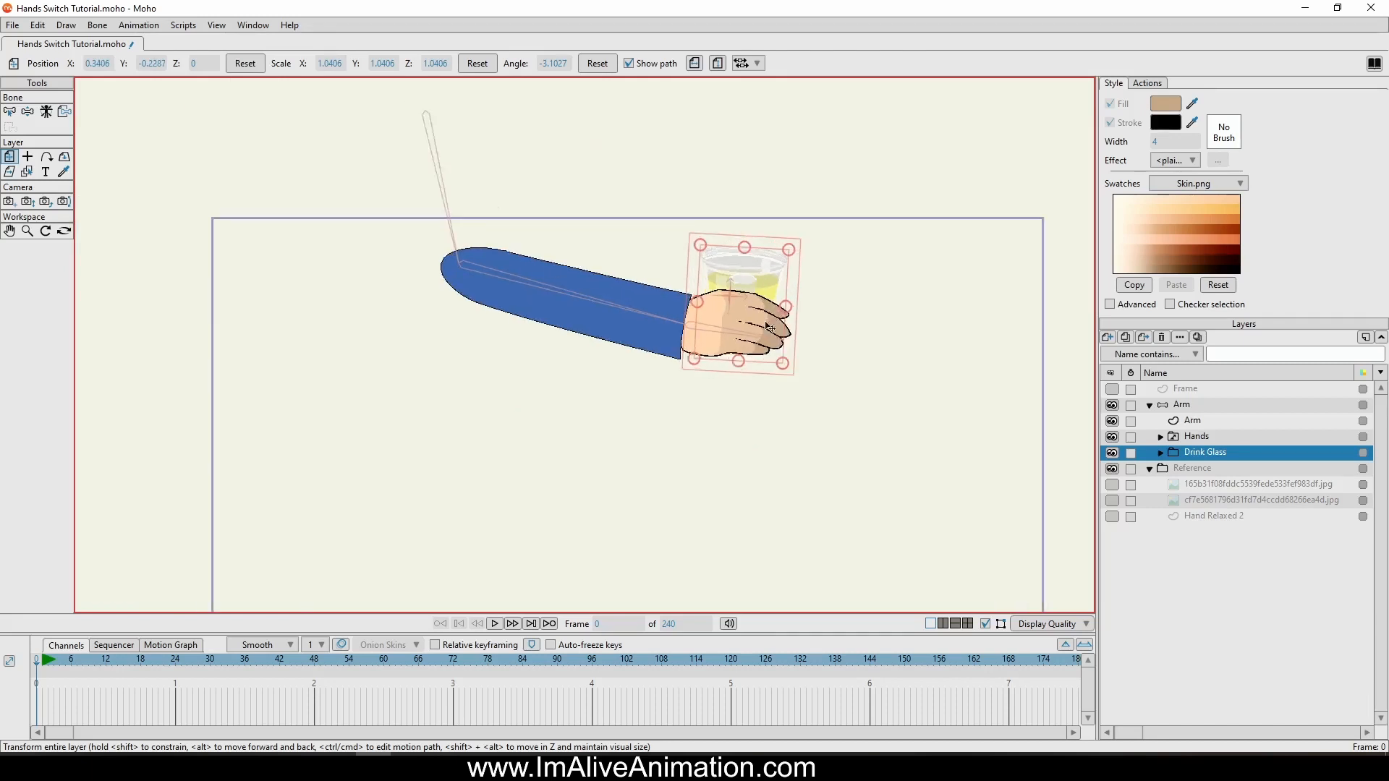
{"action": "left_click_drag", "start_coordinate": [823, 235], "coordinate": [756, 268]}
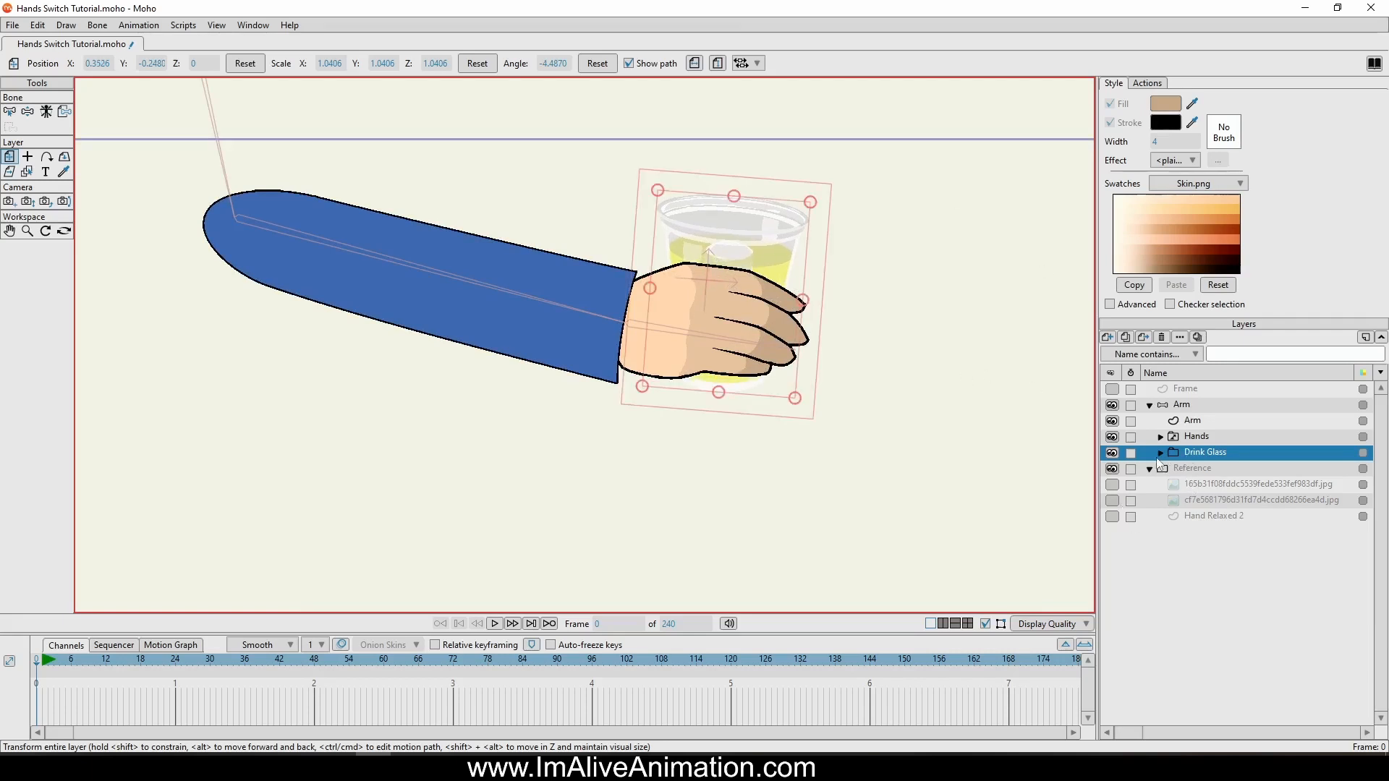
Duplicate the Drink Glass group and move the copy, Drink Glass 2, out of the Arm bone layer.
{"action": "left_click", "coordinate": [1126, 337]}
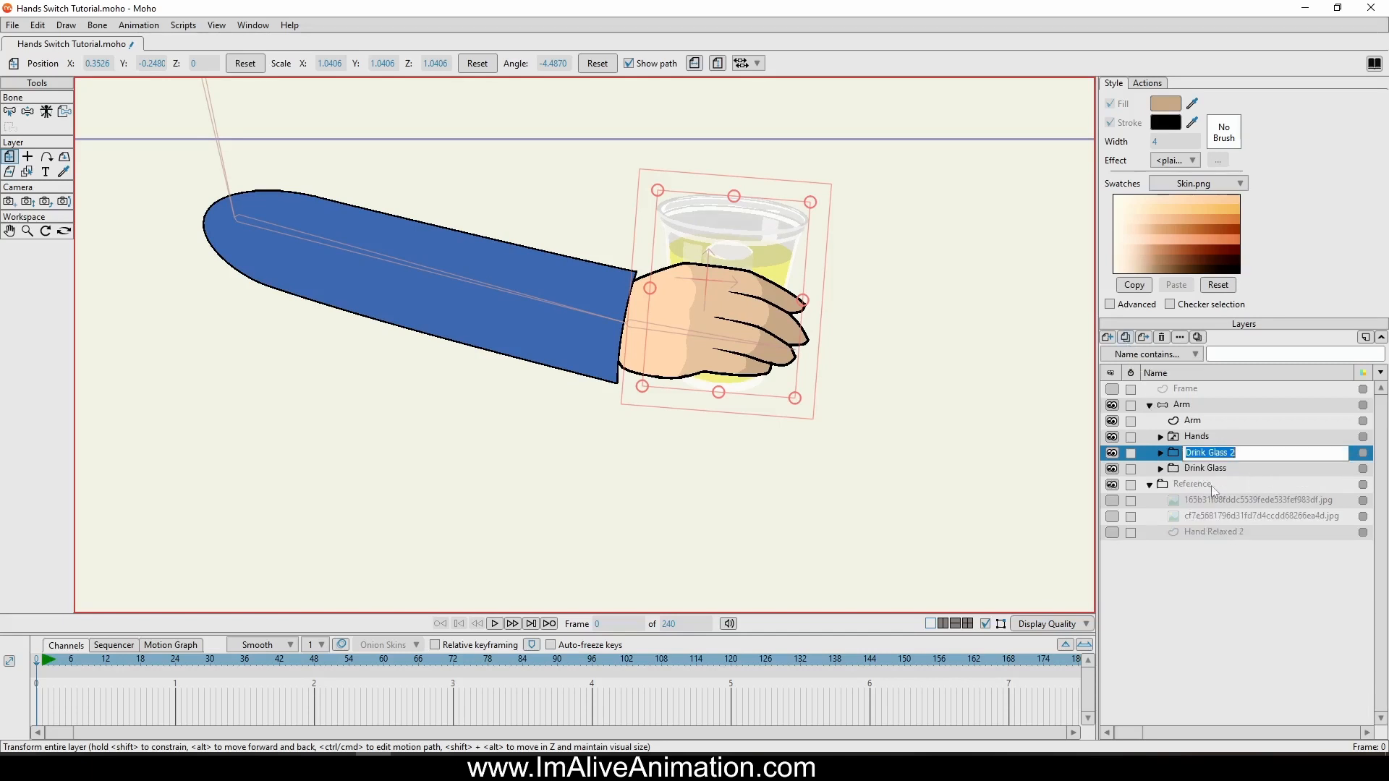
{"action": "left_click_drag", "start_coordinate": [1177, 455], "coordinate": [1186, 483]}
Align Drink Glass 2 with the glass in the hand, scaled to about 0.77 at about X 0.45, Y 0.64.
{"action": "scroll", "coordinate": [949, 391], "scroll_direction": "down", "scroll_amount": 2}
{"action": "left_click_drag", "start_coordinate": [948, 392], "coordinate": [930, 332]}
{"action": "left_click_drag", "start_coordinate": [819, 436], "coordinate": [907, 198]}
{"action": "scroll", "coordinate": [888, 344], "scroll_direction": "up", "scroll_amount": 4}
{"action": "left_click_drag", "start_coordinate": [888, 344], "coordinate": [935, 501]}
{"action": "left_click_drag", "start_coordinate": [921, 410], "coordinate": [779, 412]}
{"action": "left_click_drag", "start_coordinate": [810, 483], "coordinate": [822, 489]}
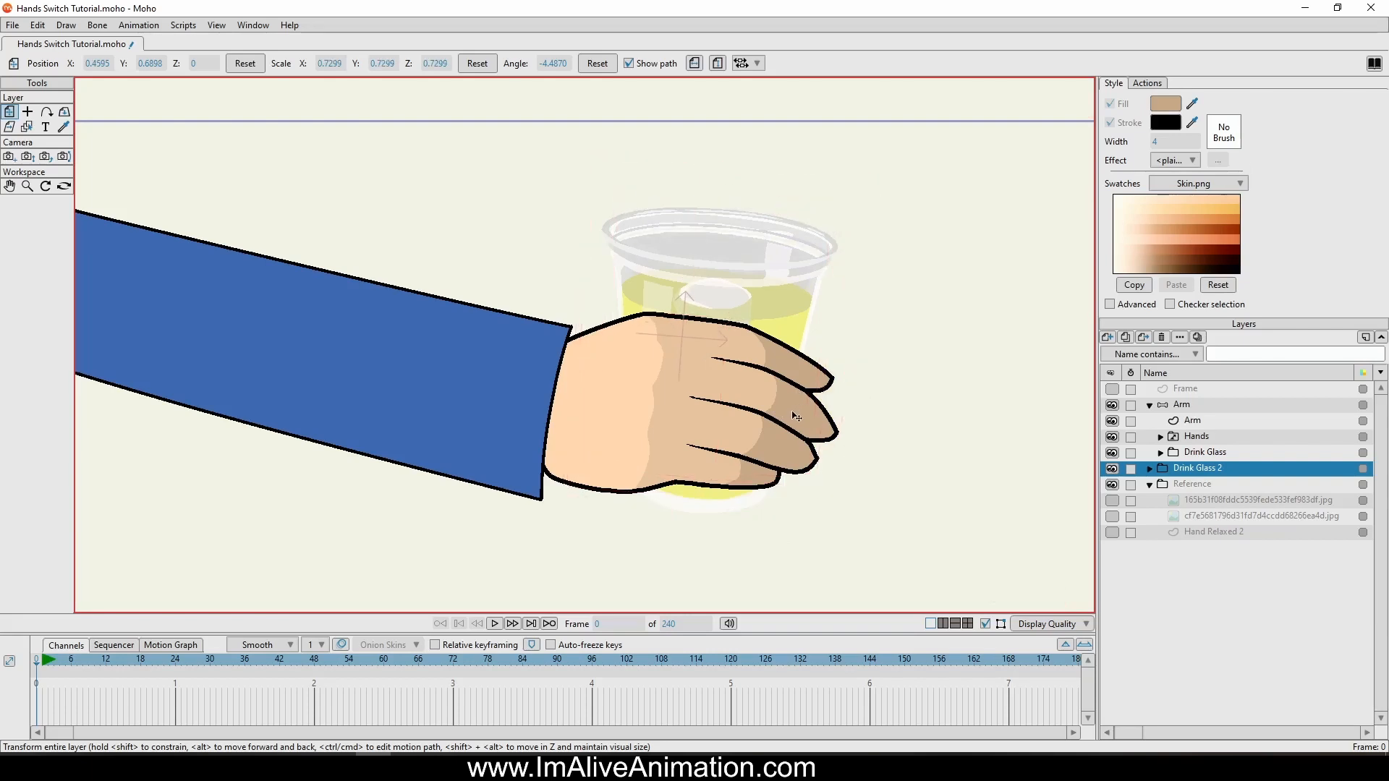
{"action": "left_click_drag", "start_coordinate": [796, 416], "coordinate": [792, 426]}
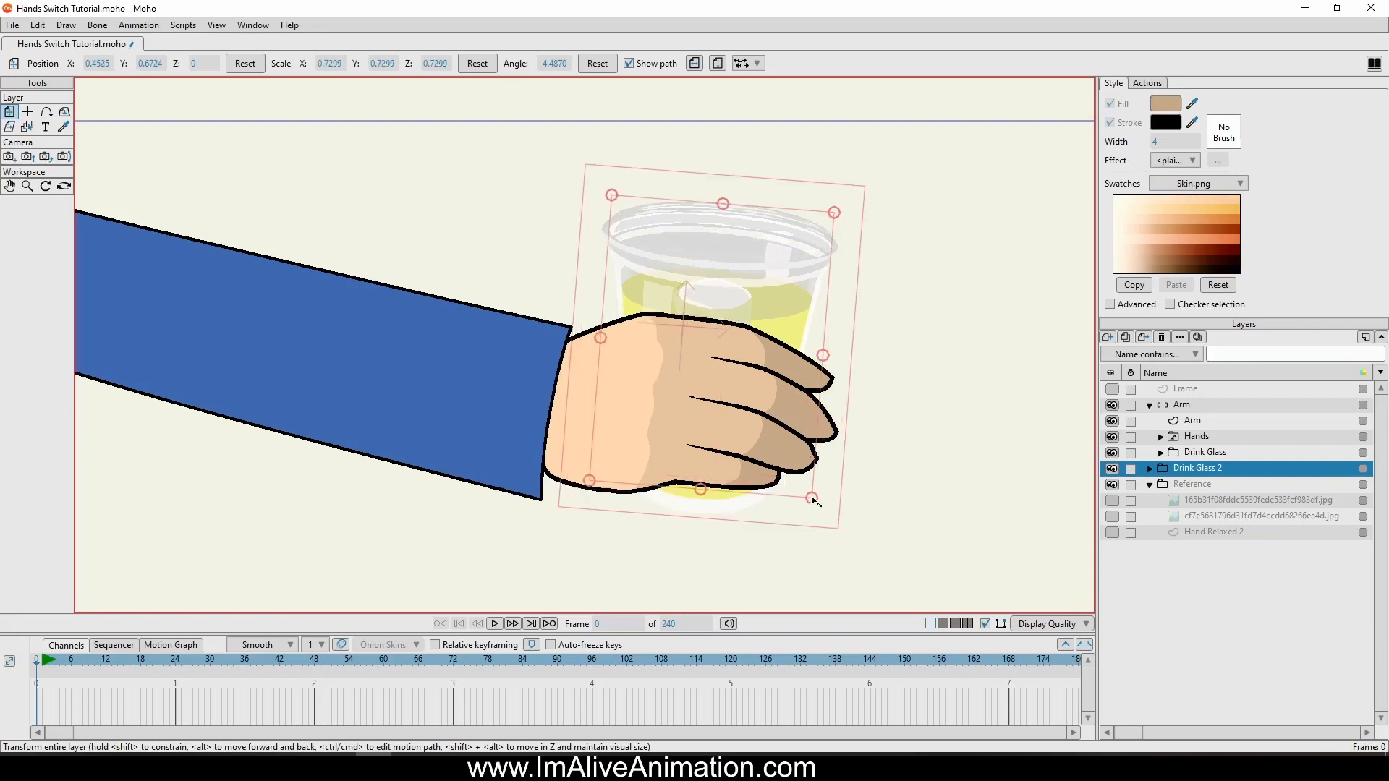
{"action": "left_click_drag", "start_coordinate": [813, 499], "coordinate": [827, 527]}
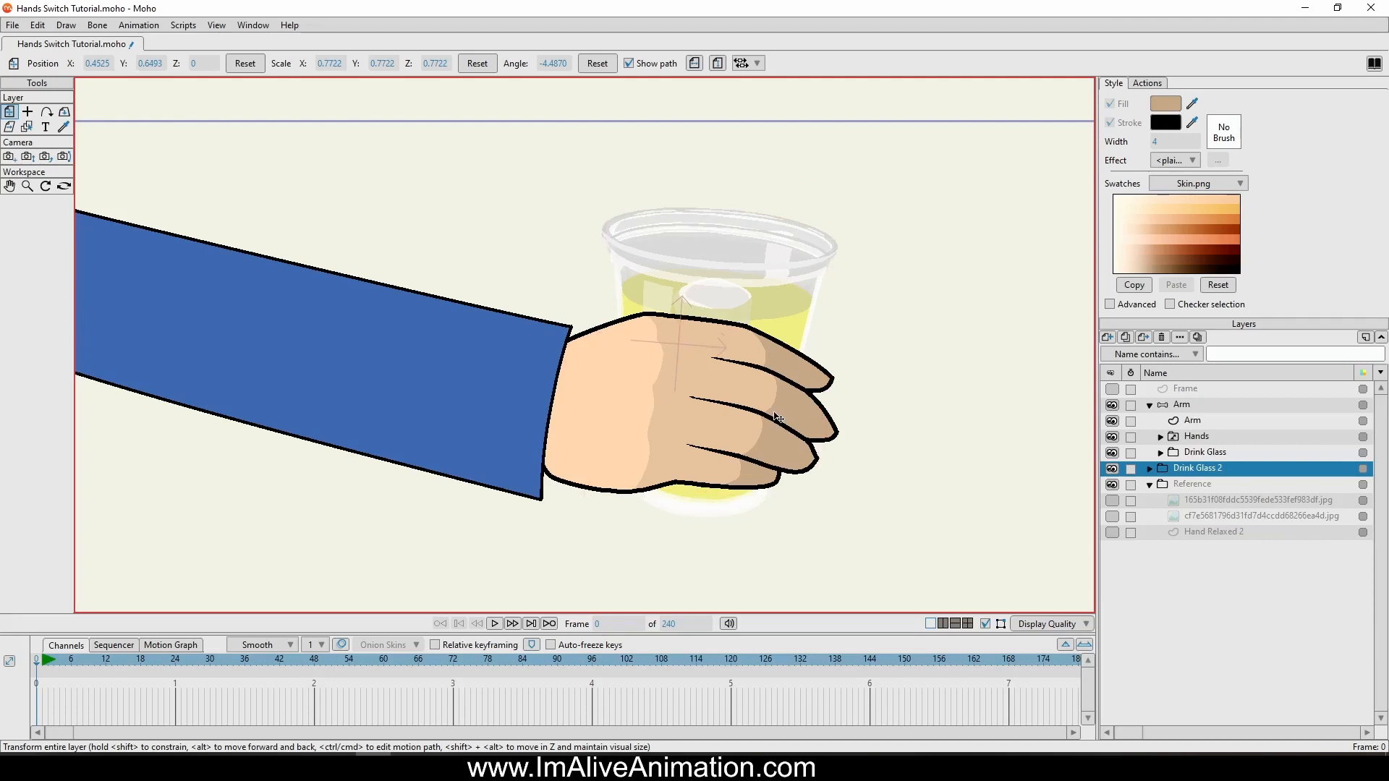
{"action": "scroll", "coordinate": [776, 417], "scroll_direction": "down", "scroll_amount": 4}
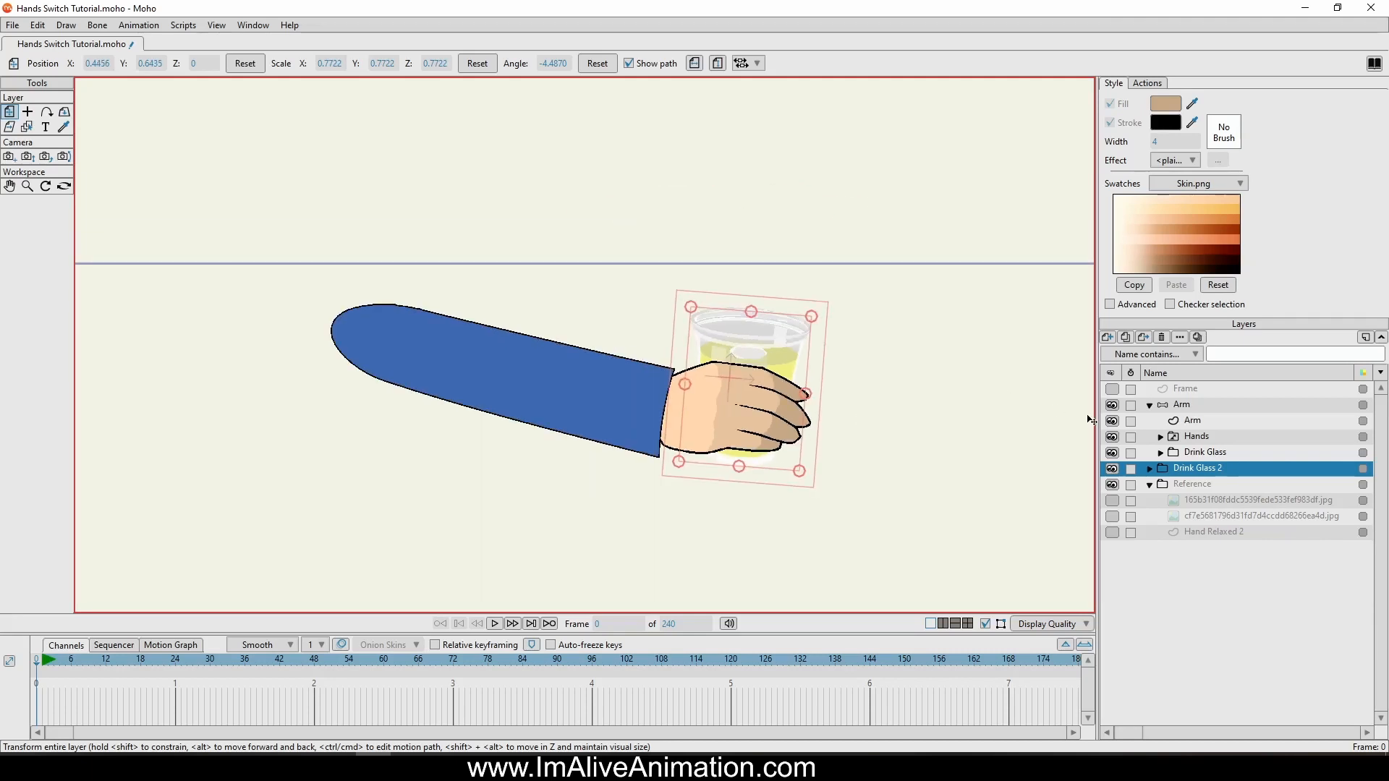
Bind the Drink Glass group inside the Arm layer to the hand bone.
{"action": "left_click", "coordinate": [1181, 404]}
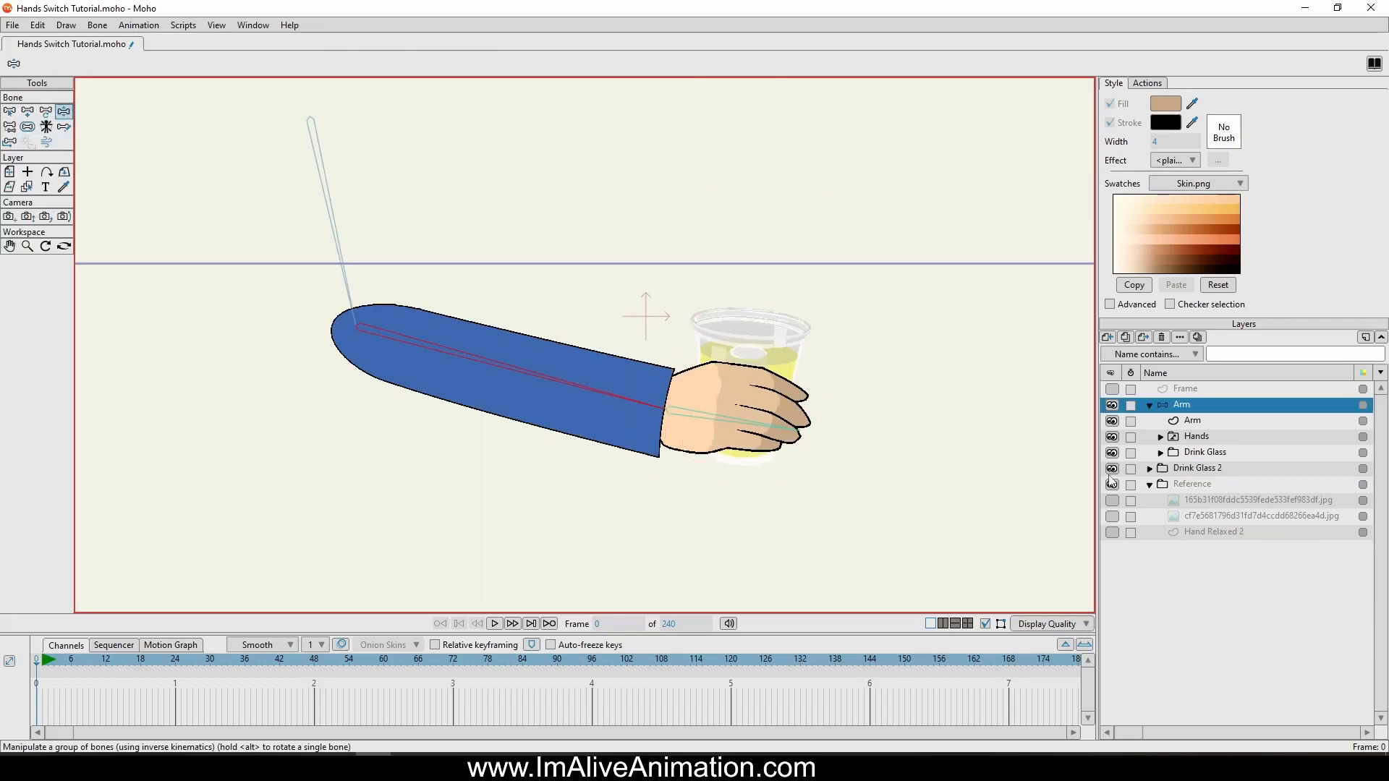
{"action": "left_click", "coordinate": [1207, 453]}
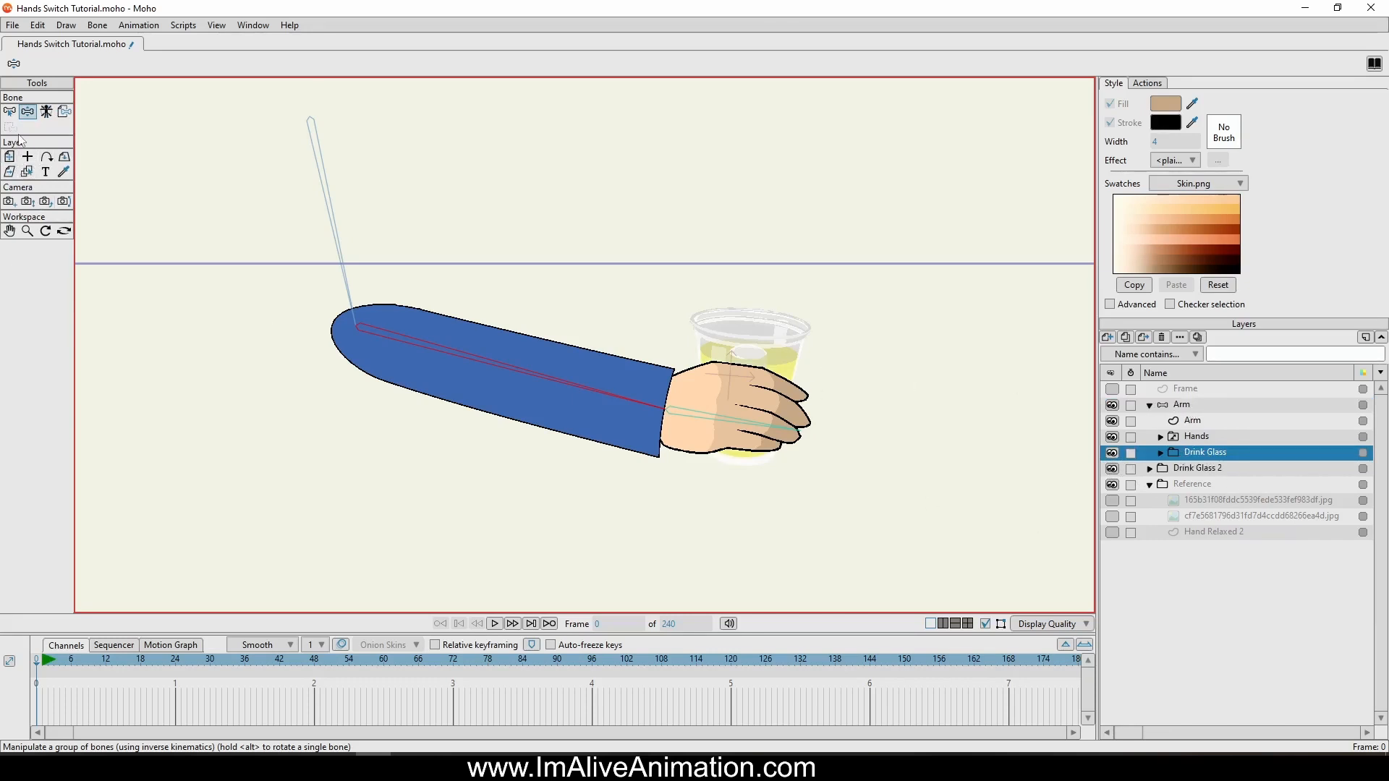
{"action": "left_click", "coordinate": [64, 113]}
{"action": "left_click", "coordinate": [698, 418]}
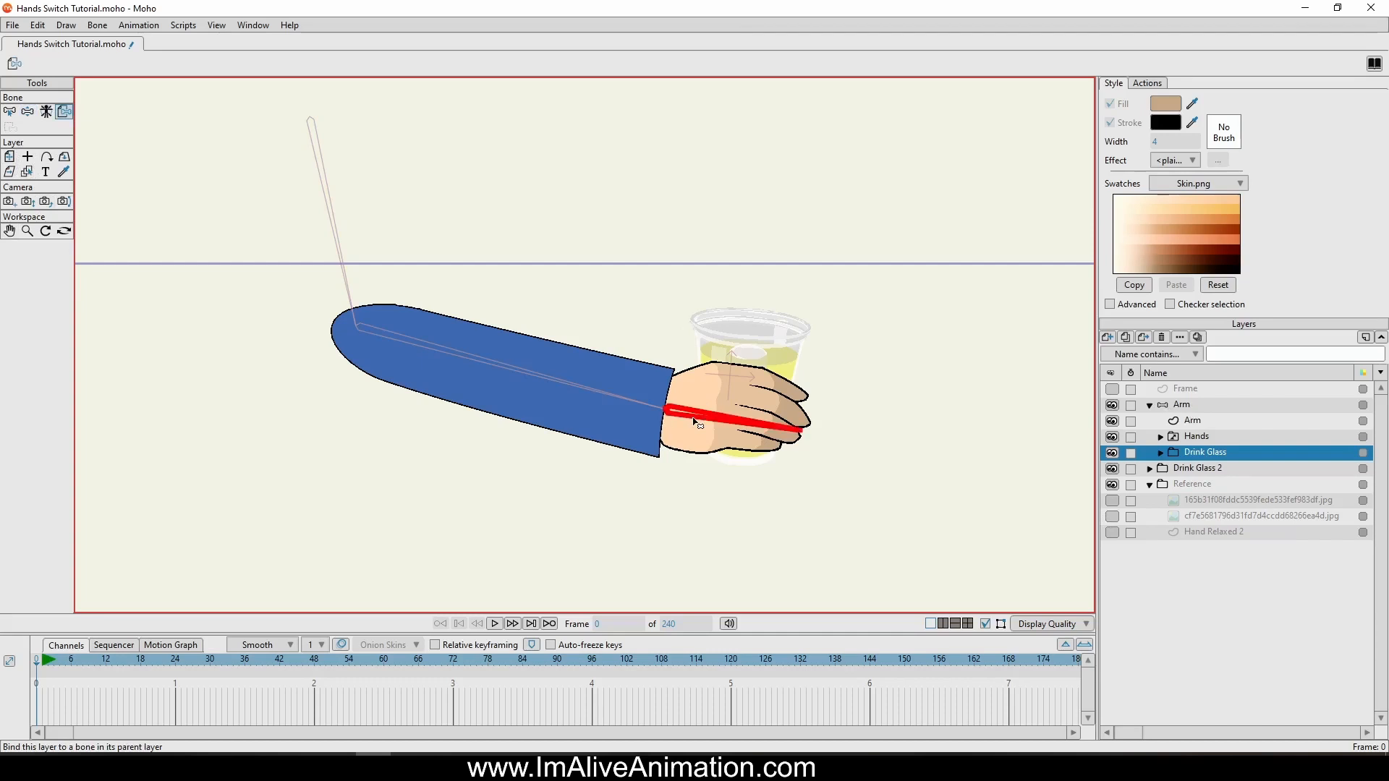
Test the Arm layer's bones by moving the arm and hand to check how the nested glass follows.
{"action": "left_click", "coordinate": [27, 112]}
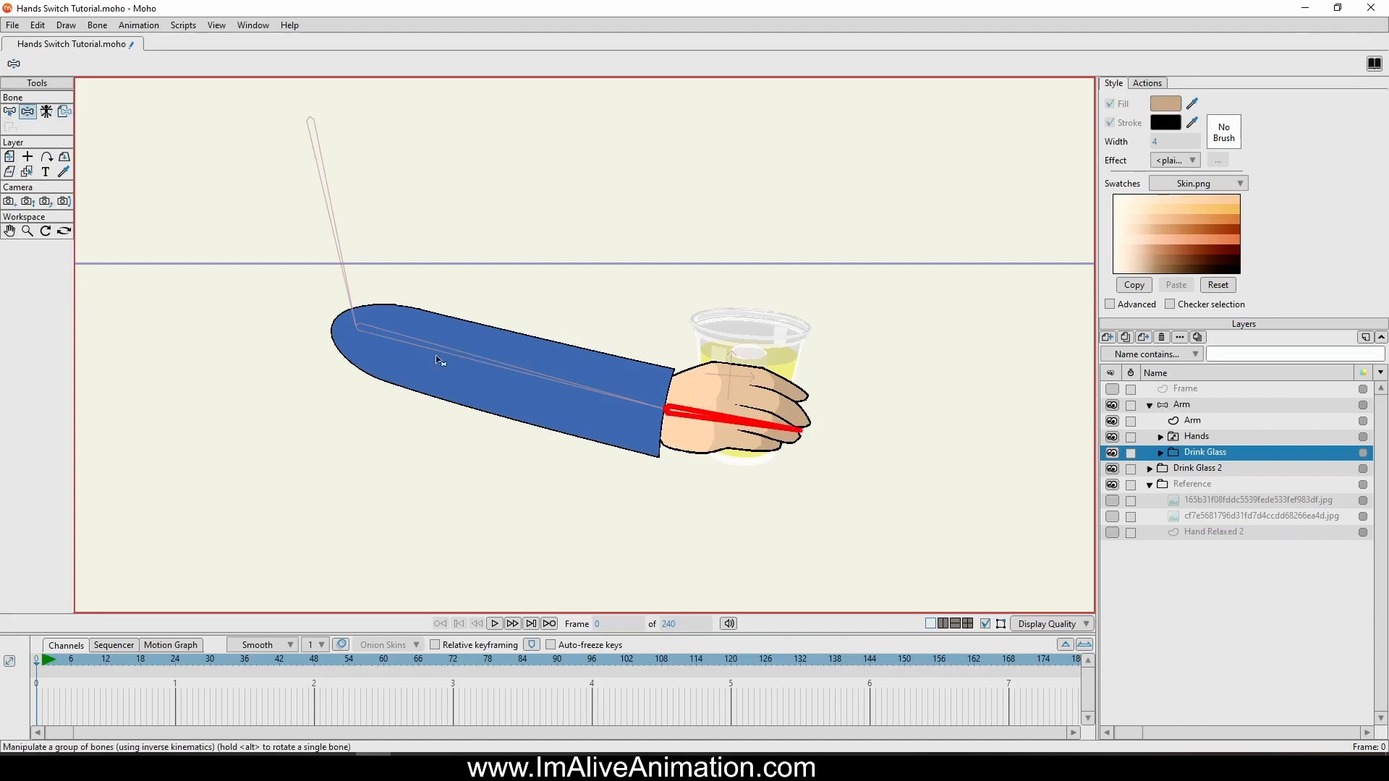
{"action": "left_click", "coordinate": [1200, 406]}
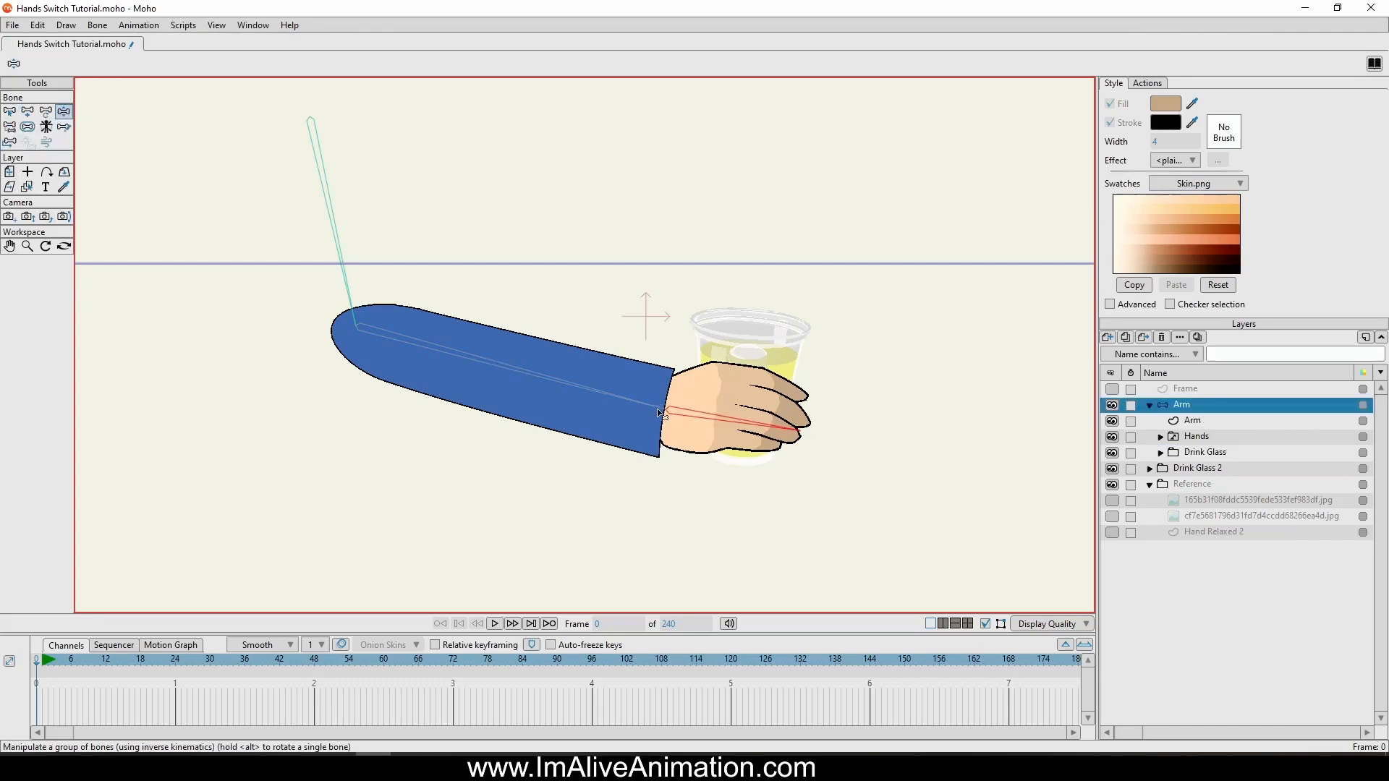
{"action": "left_click_drag", "start_coordinate": [654, 408], "coordinate": [635, 388]}
{"action": "left_click_drag", "start_coordinate": [745, 406], "coordinate": [736, 462]}
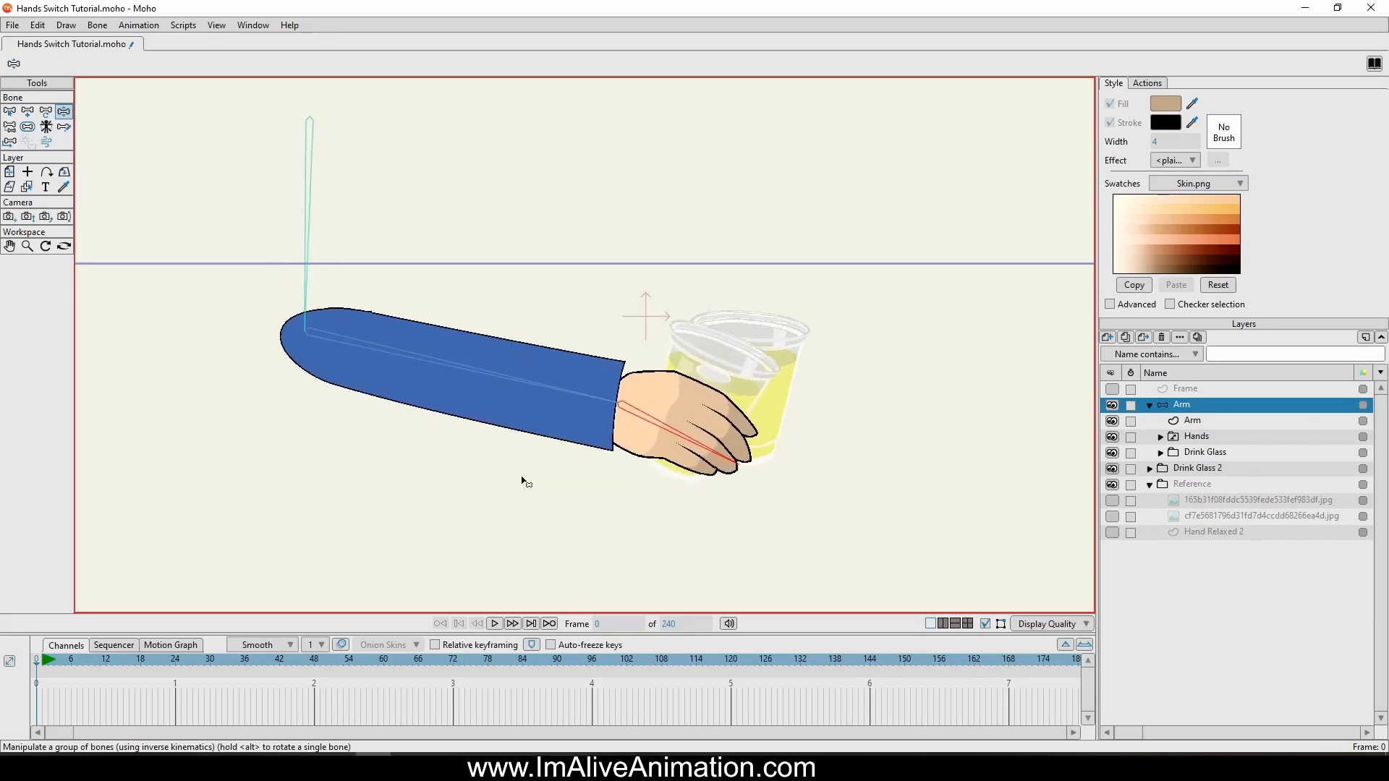
{"action": "left_click", "coordinate": [42, 664]}
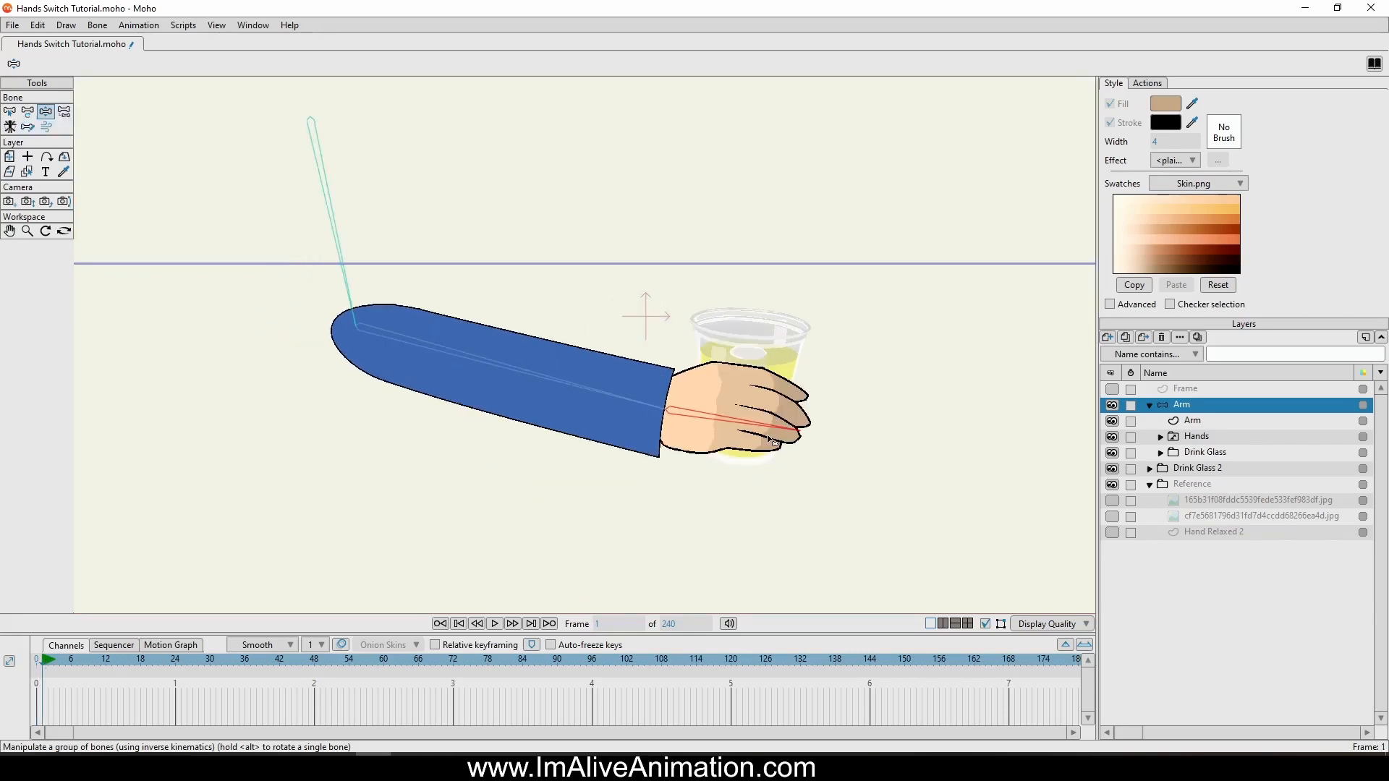
{"action": "left_click_drag", "start_coordinate": [859, 356], "coordinate": [838, 306]}
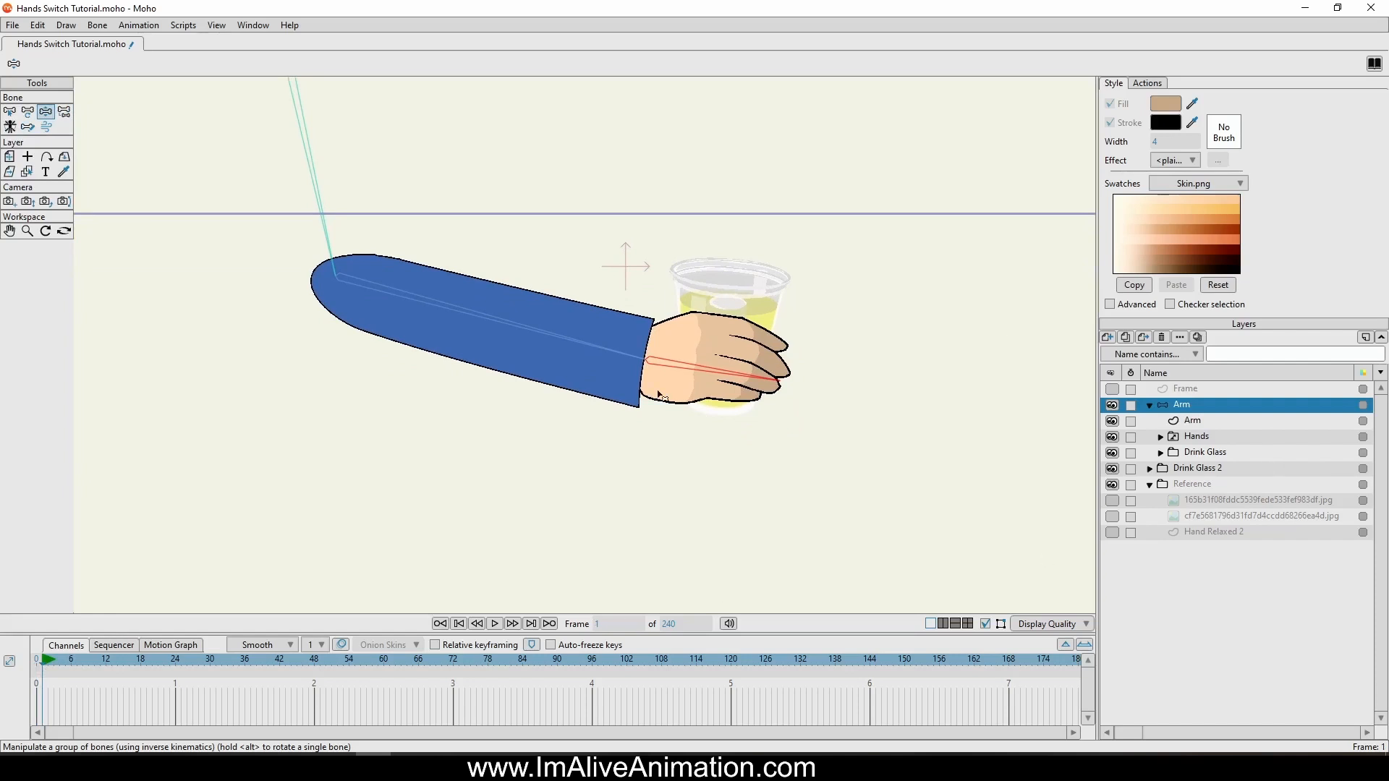
{"action": "left_click", "coordinate": [1191, 452]}
{"action": "left_click", "coordinate": [1157, 455]}
{"action": "left_click", "coordinate": [1112, 453]}
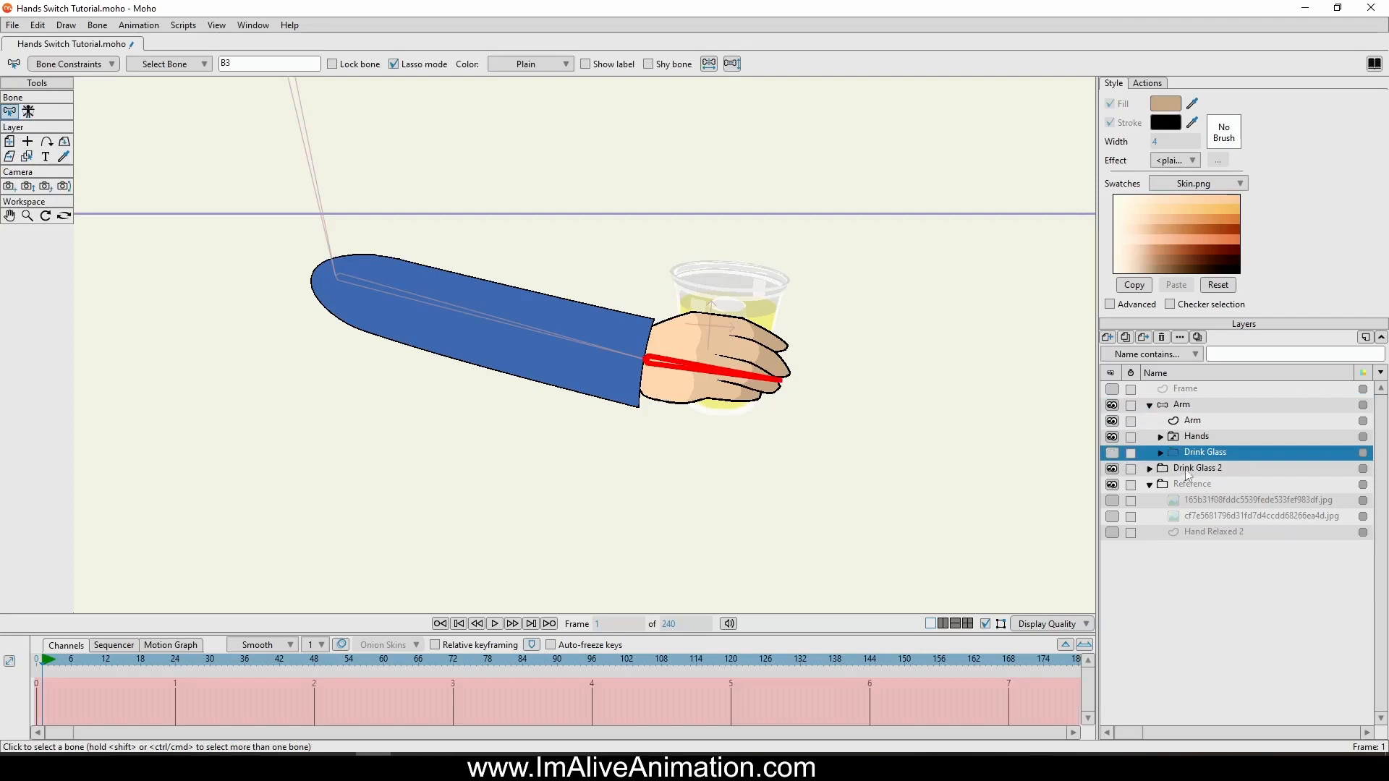
{"action": "left_click", "coordinate": [1183, 470]}
{"action": "left_click_drag", "start_coordinate": [831, 303], "coordinate": [805, 528]}
{"action": "key", "text": "ctrl+z"}
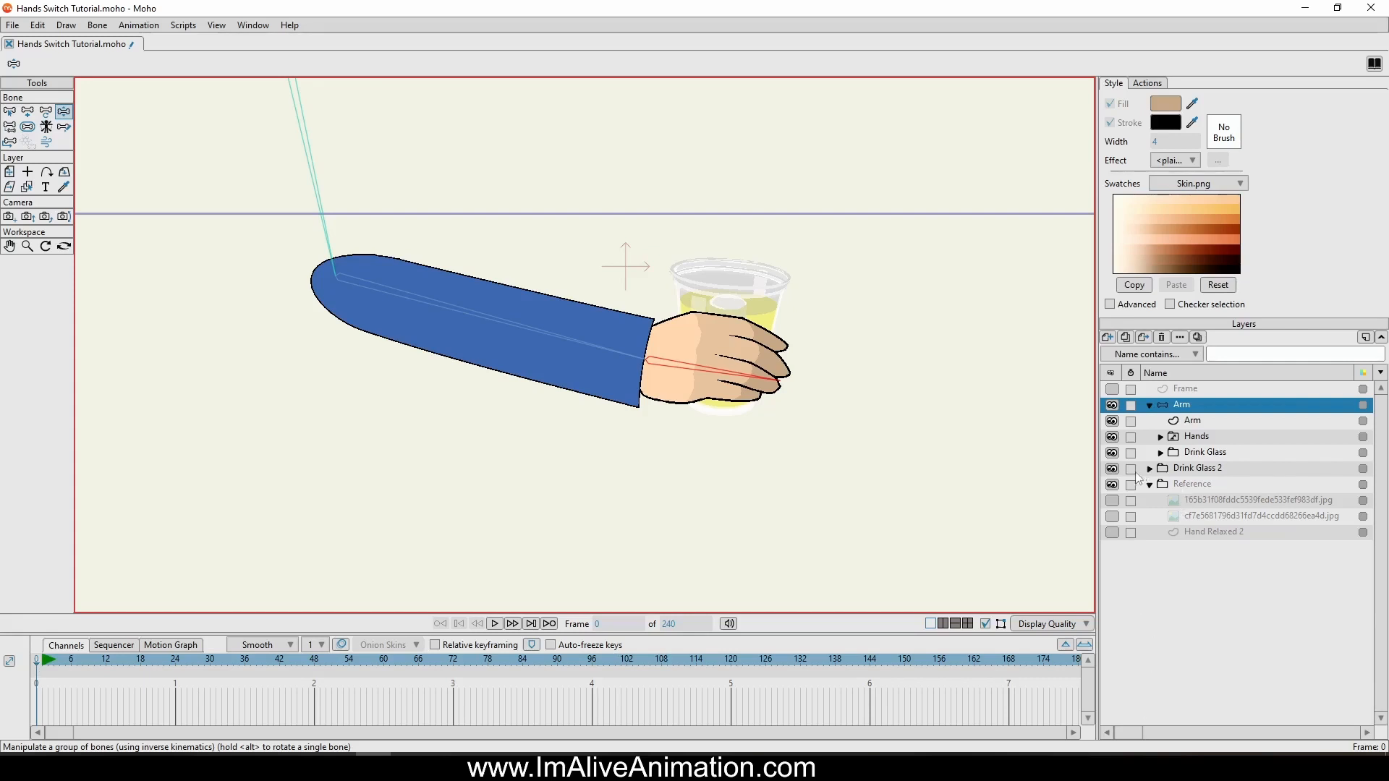
Hide the Drink Glass 2 group and test the Arm layer's bones with only the hand-held glass showing.
{"action": "left_click", "coordinate": [1113, 470]}
{"action": "left_click_drag", "start_coordinate": [145, 352], "coordinate": [196, 351]}
{"action": "left_click_drag", "start_coordinate": [653, 339], "coordinate": [687, 345]}
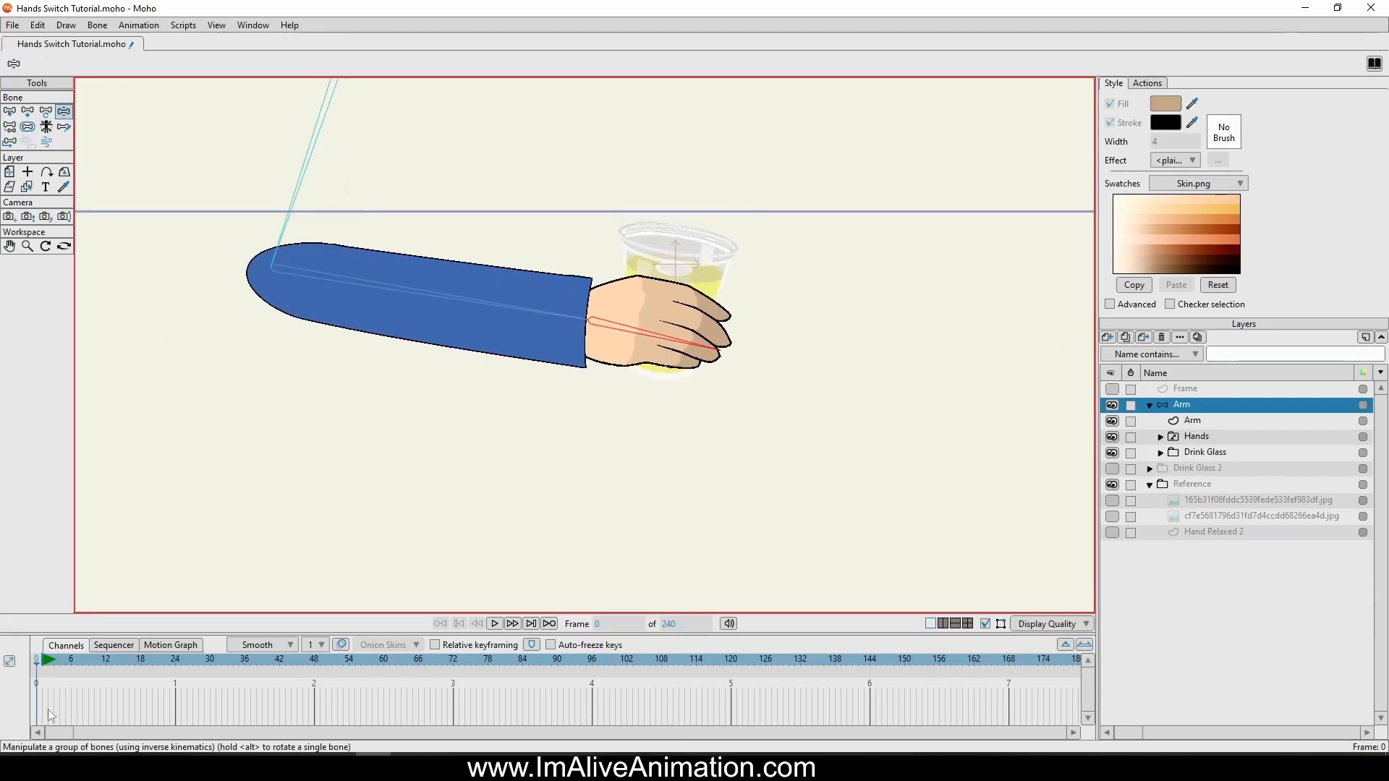
Keyframe the arm bones with the held glass pulled back at frame 1 and extended forward at frame 23.
{"action": "left_click", "coordinate": [111, 661]}
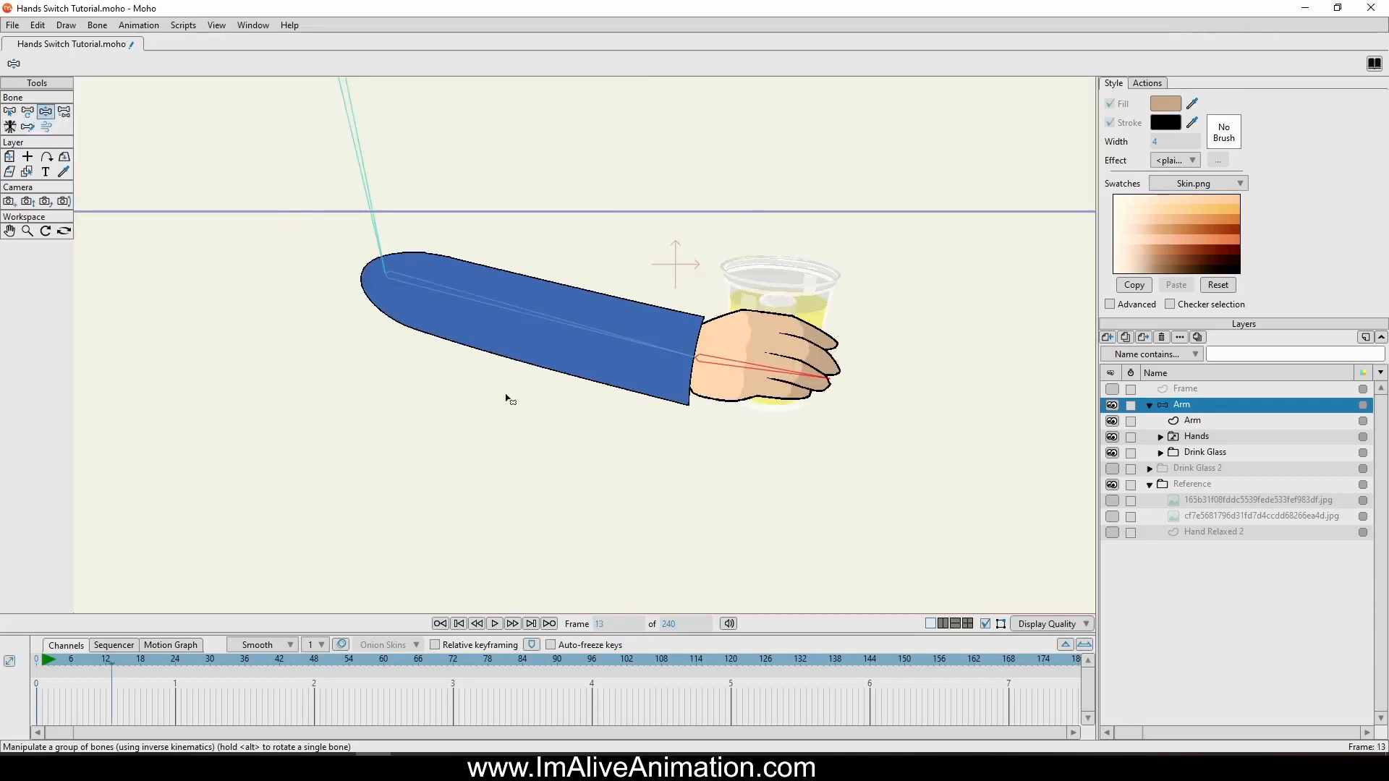
{"action": "left_click", "coordinate": [42, 661]}
{"action": "left_click_drag", "start_coordinate": [557, 352], "coordinate": [591, 359]}
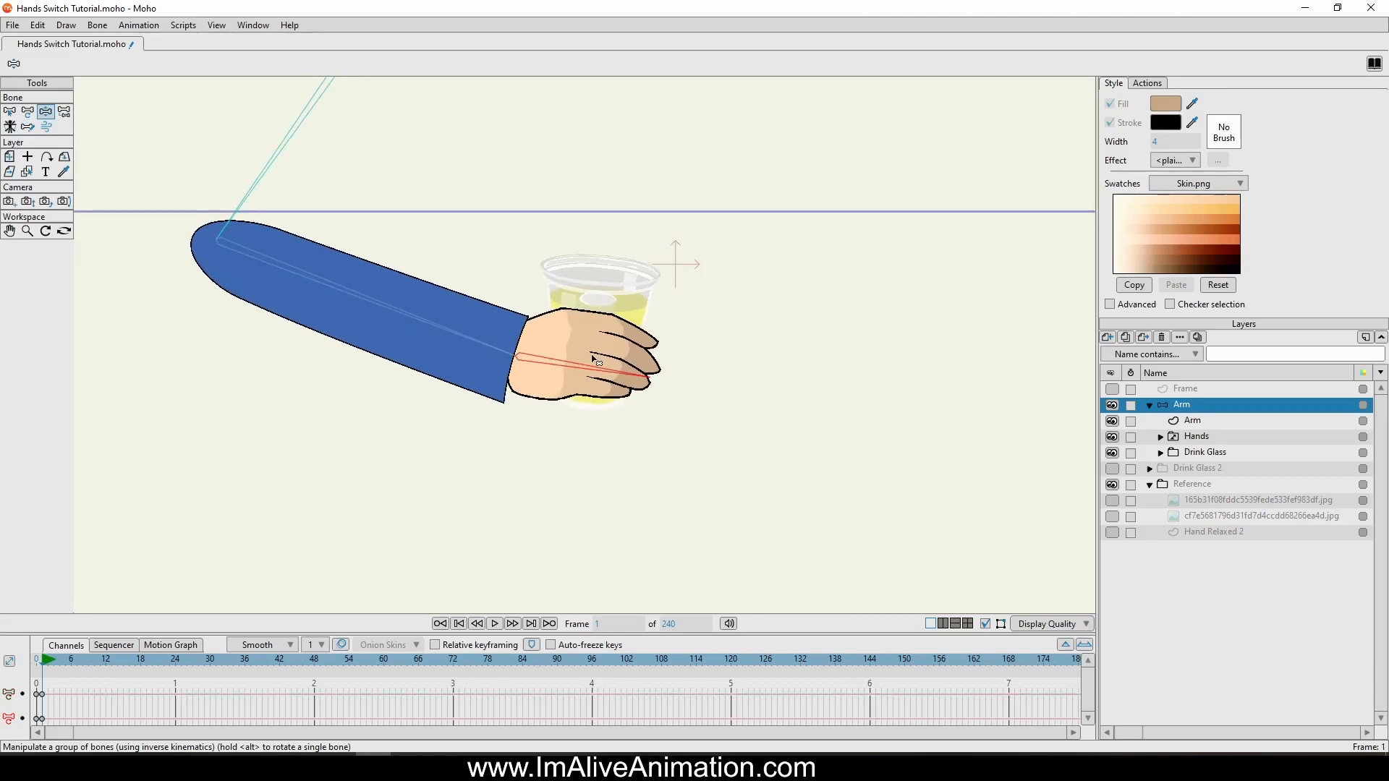
{"action": "left_click_drag", "start_coordinate": [492, 352], "coordinate": [781, 377]}
{"action": "left_click", "coordinate": [169, 661]}
Pose the arm bones slightly drawn back from the extended position at frame 38.
{"action": "left_click", "coordinate": [256, 660]}
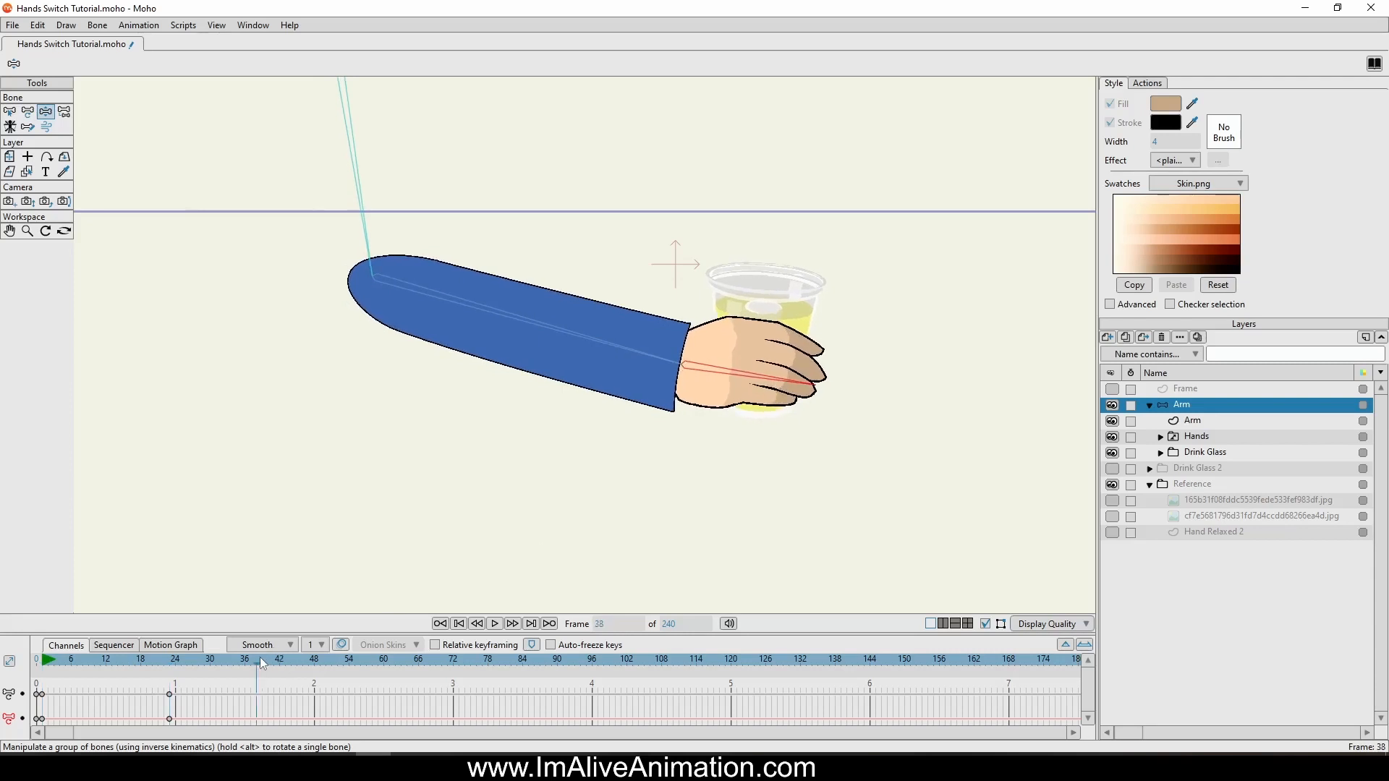
{"action": "left_click_drag", "start_coordinate": [678, 361], "coordinate": [750, 371]}
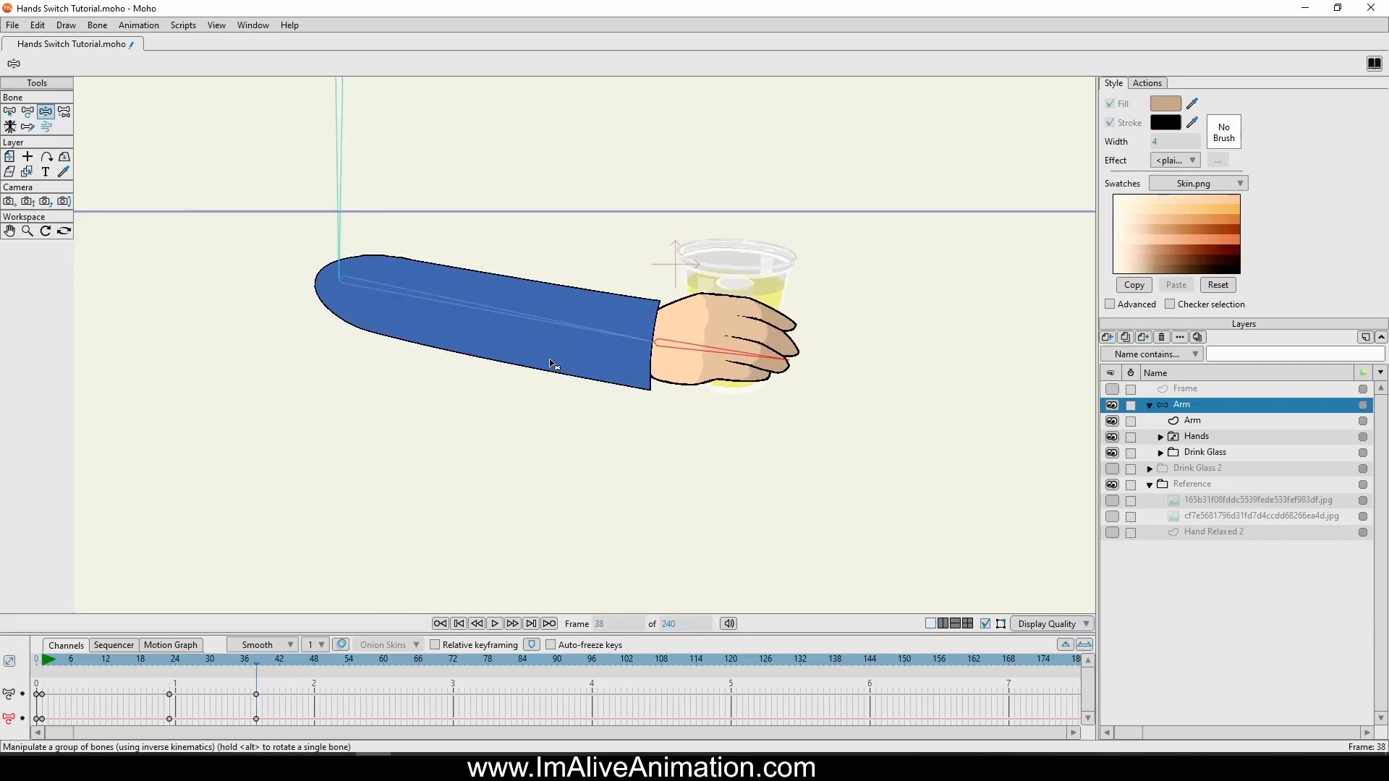
{"action": "left_click_drag", "start_coordinate": [552, 370], "coordinate": [550, 348]}
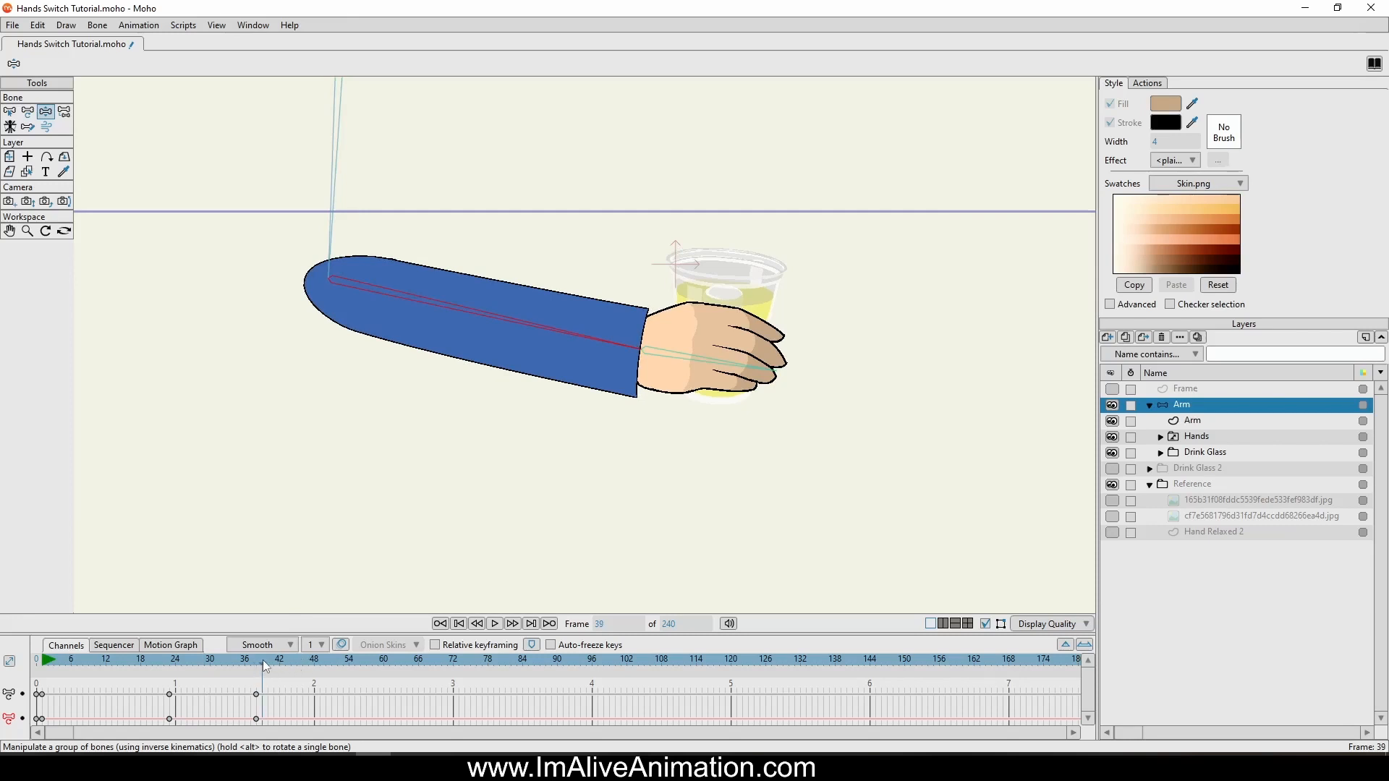
At frame 39, switch the Hands layer to Hand Letting Go and pose the arm lower.
{"action": "right_click", "coordinate": [1199, 441]}
{"action": "left_click", "coordinate": [1233, 493]}
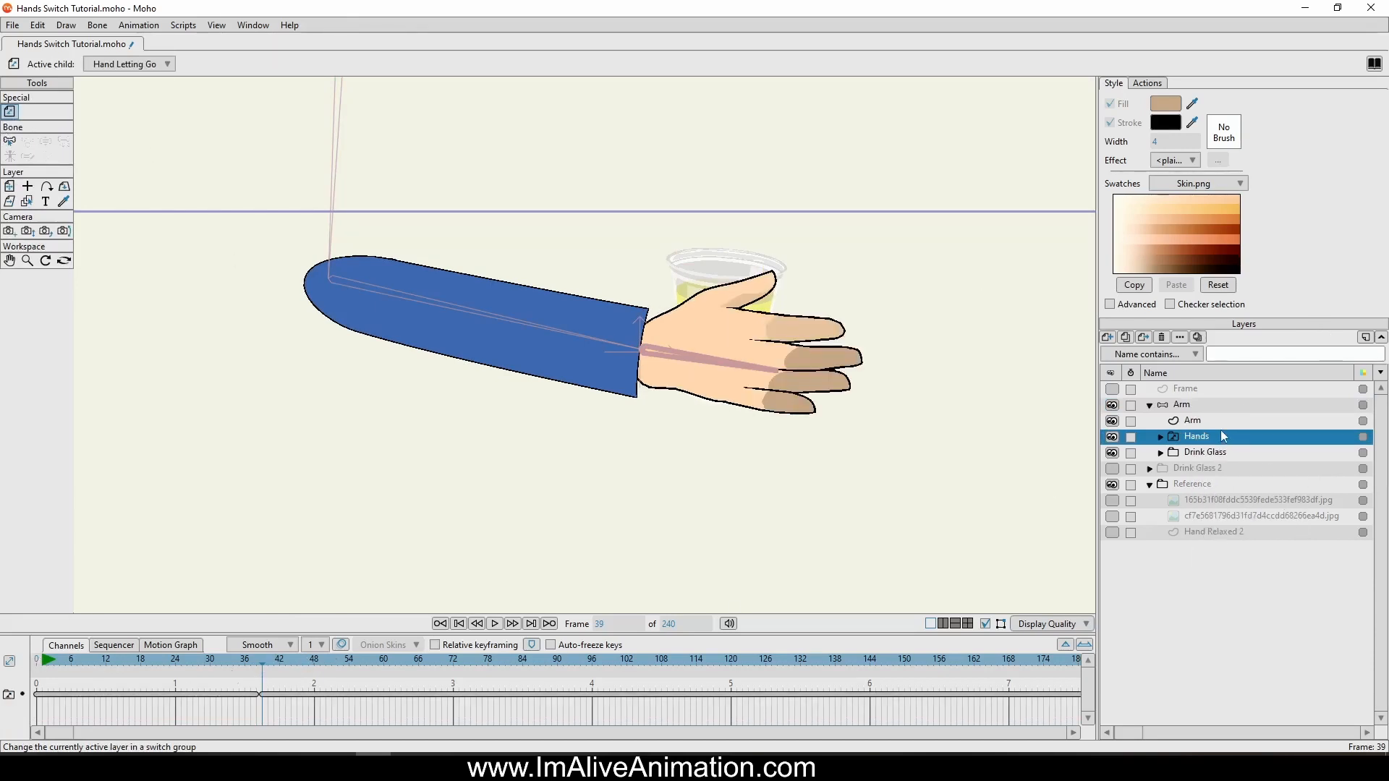
{"action": "left_click", "coordinate": [1186, 405]}
{"action": "left_click_drag", "start_coordinate": [610, 333], "coordinate": [533, 353]}
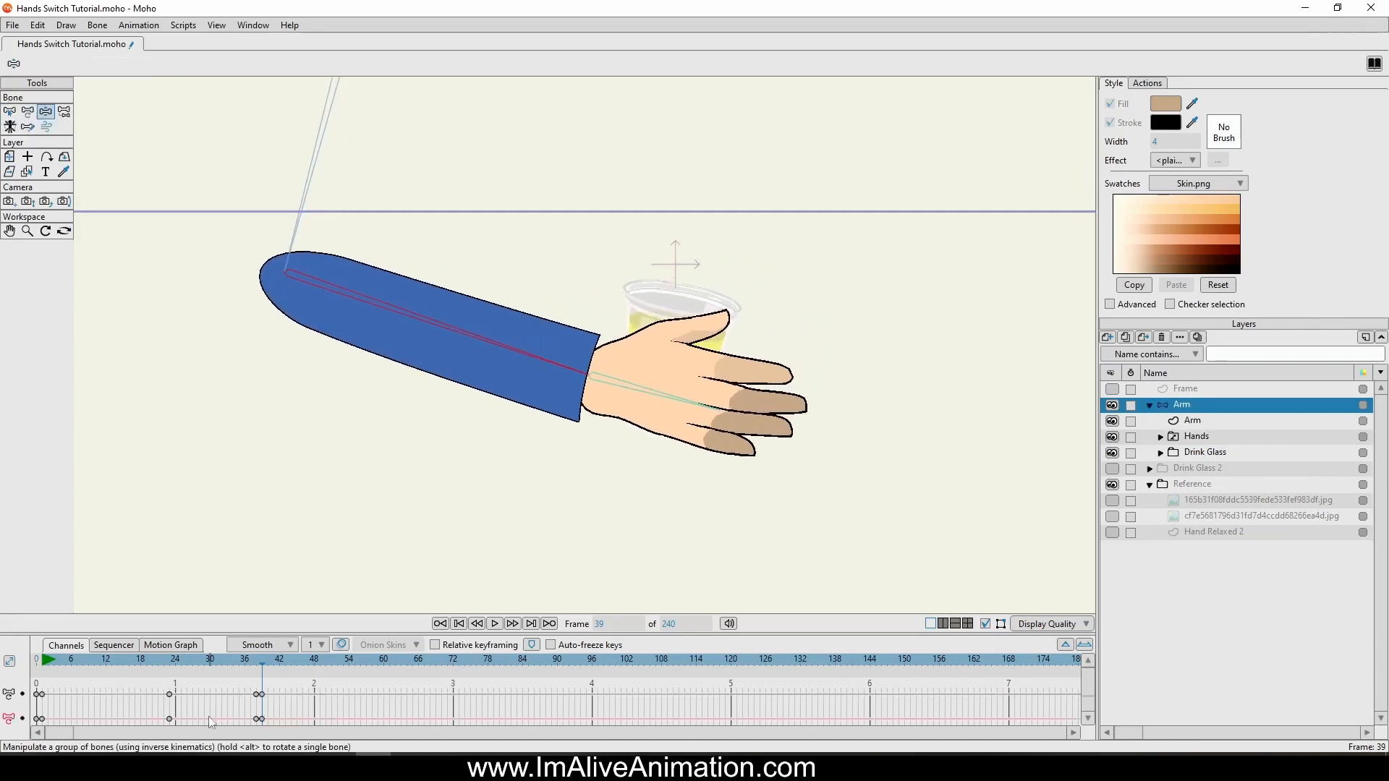
Delete the arm keyframes at frame 38 and shift the frame 39 arm keyframes to frame 45.
{"action": "left_click_drag", "start_coordinate": [41, 667], "coordinate": [254, 700]}
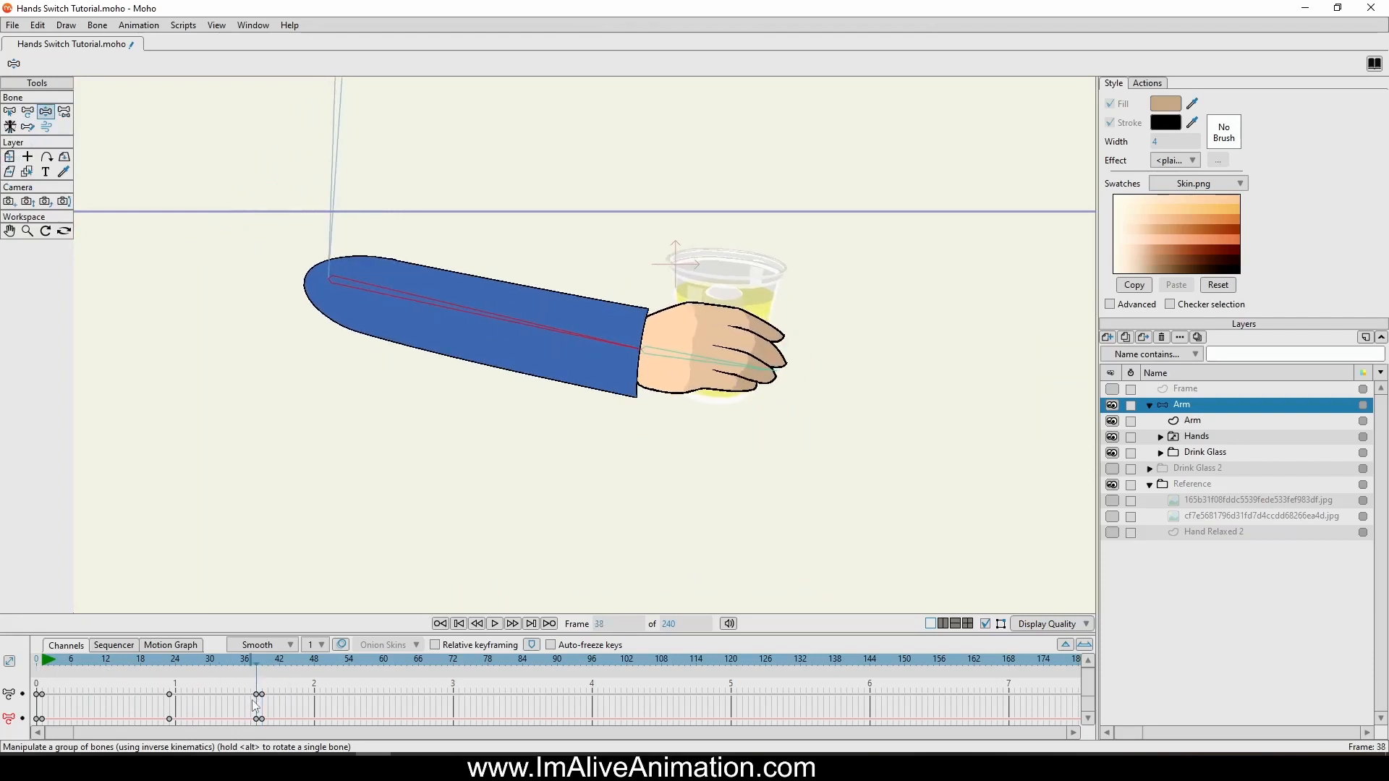
{"action": "key", "text": "Delete"}
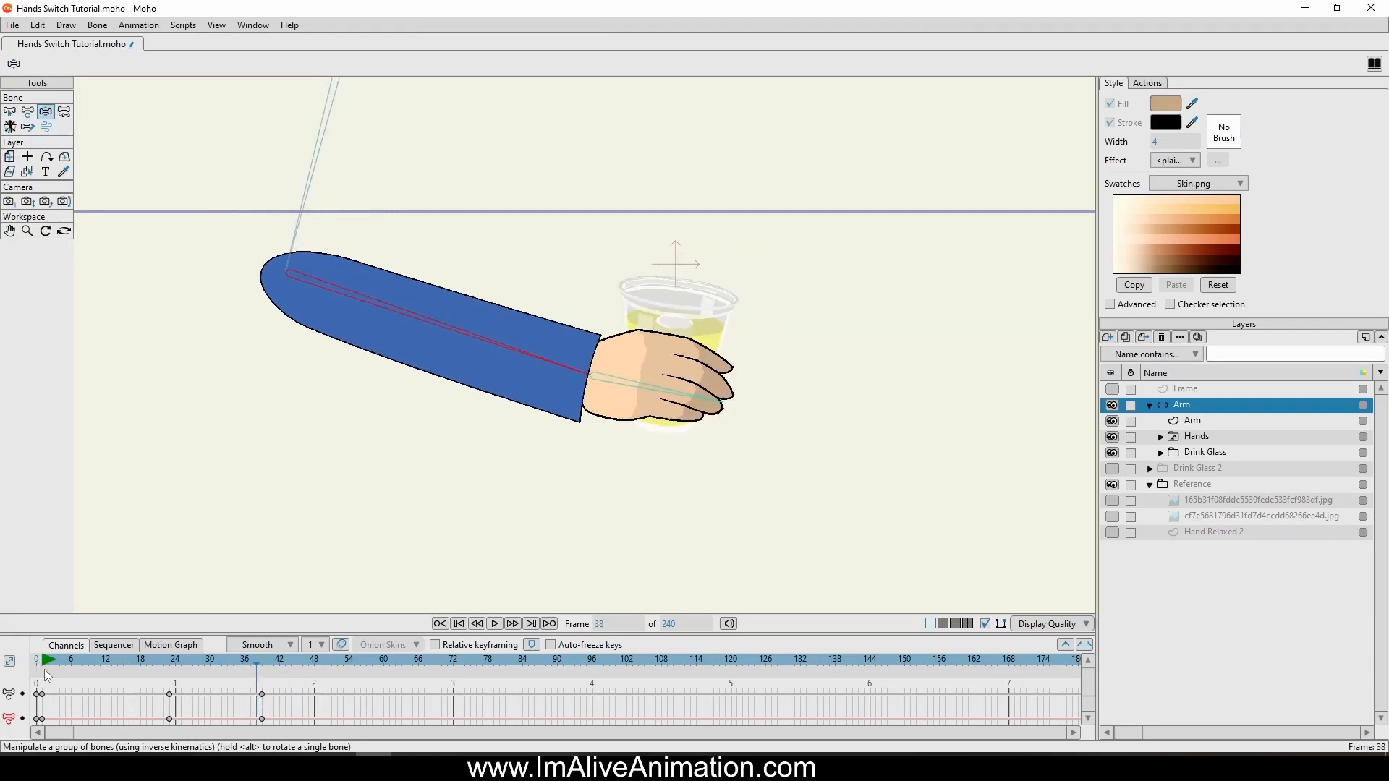
{"action": "left_click_drag", "start_coordinate": [41, 661], "coordinate": [241, 675]}
{"action": "left_click", "coordinate": [262, 686]}
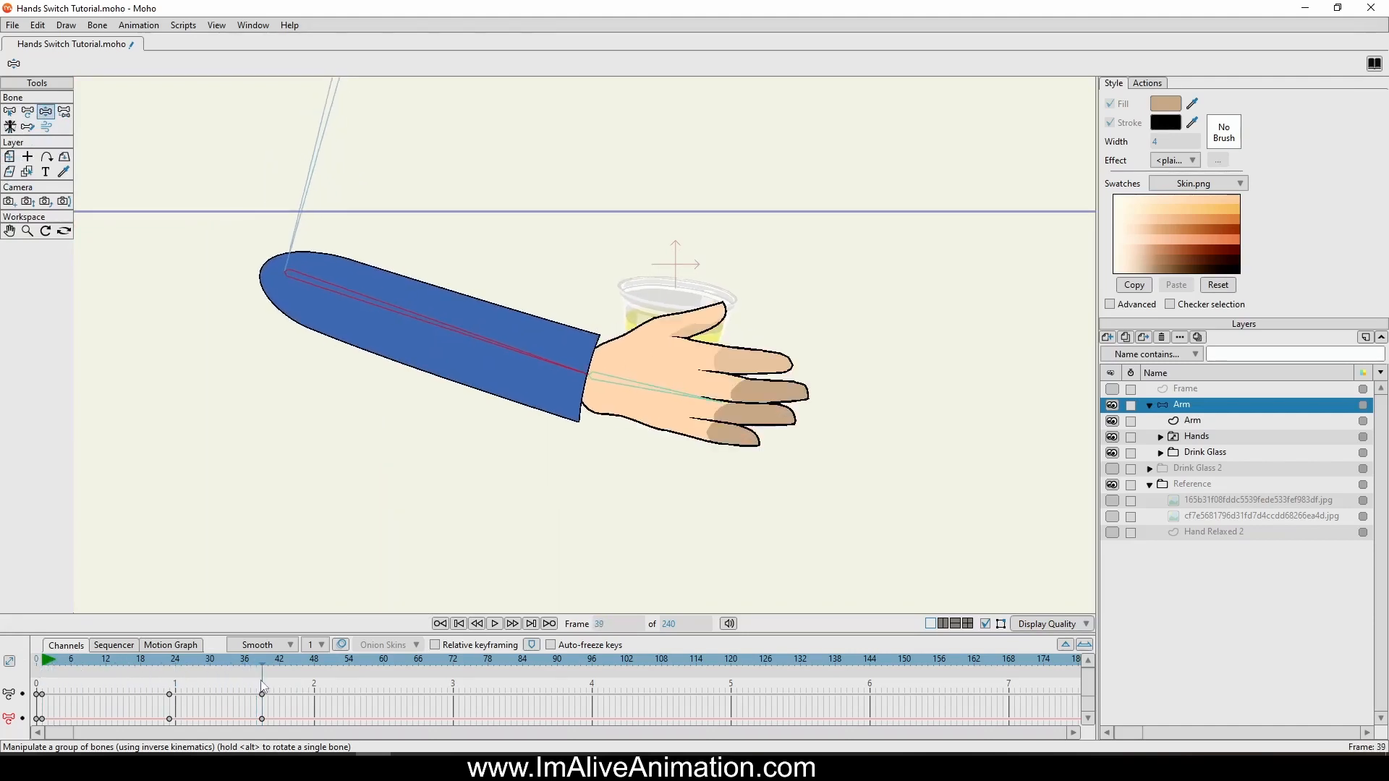
{"action": "mouse_move", "coordinate": [263, 681]}
{"action": "left_mouse_down"}
{"action": "mouse_move", "coordinate": [224, 683]}
{"action": "mouse_move", "coordinate": [304, 683]}
{"action": "mouse_move", "coordinate": [260, 695]}
{"action": "left_mouse_up"}
{"action": "left_click_drag", "start_coordinate": [262, 698], "coordinate": [238, 702]}
Pose the arm and hand bones swung down to hang at frame 72.
{"action": "left_click_drag", "start_coordinate": [85, 662], "coordinate": [299, 708]}
{"action": "left_click_drag", "start_coordinate": [65, 662], "coordinate": [421, 684]}
{"action": "left_click_drag", "start_coordinate": [561, 356], "coordinate": [272, 444]}
{"action": "left_click_drag", "start_coordinate": [434, 416], "coordinate": [708, 238]}
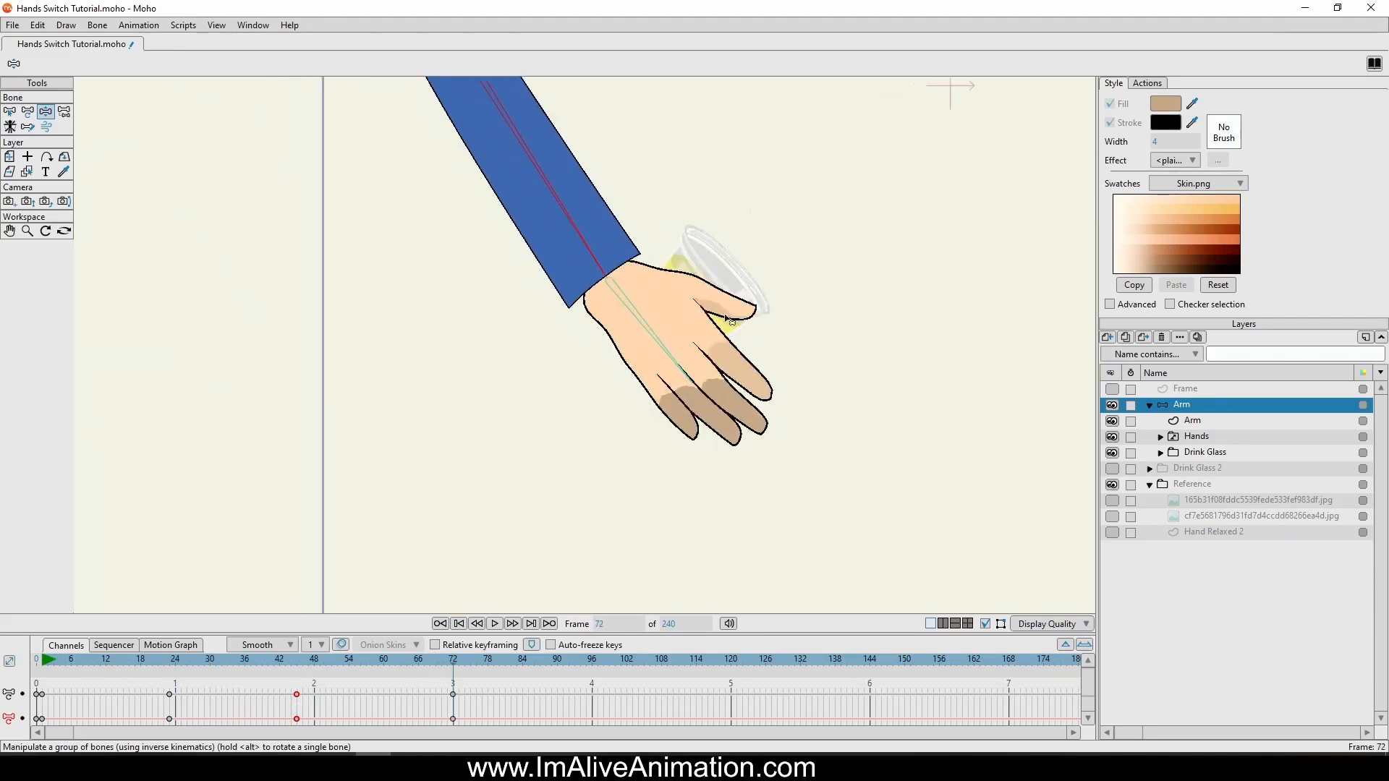
{"action": "left_click_drag", "start_coordinate": [659, 379], "coordinate": [638, 414]}
{"action": "left_click_drag", "start_coordinate": [681, 327], "coordinate": [592, 582]}
{"action": "left_click_drag", "start_coordinate": [482, 456], "coordinate": [480, 499]}
{"action": "left_click_drag", "start_coordinate": [595, 428], "coordinate": [756, 249]}
{"action": "left_click_drag", "start_coordinate": [623, 321], "coordinate": [629, 361]}
{"action": "left_click_drag", "start_coordinate": [707, 555], "coordinate": [759, 532]}
{"action": "left_click_drag", "start_coordinate": [622, 325], "coordinate": [633, 433]}
Switch the Hands layer to Hand Relaxed at frame 56 as the arm swings down.
{"action": "left_click_drag", "start_coordinate": [176, 666], "coordinate": [238, 651]}
{"action": "scroll", "coordinate": [691, 387], "scroll_direction": "down", "scroll_amount": 3}
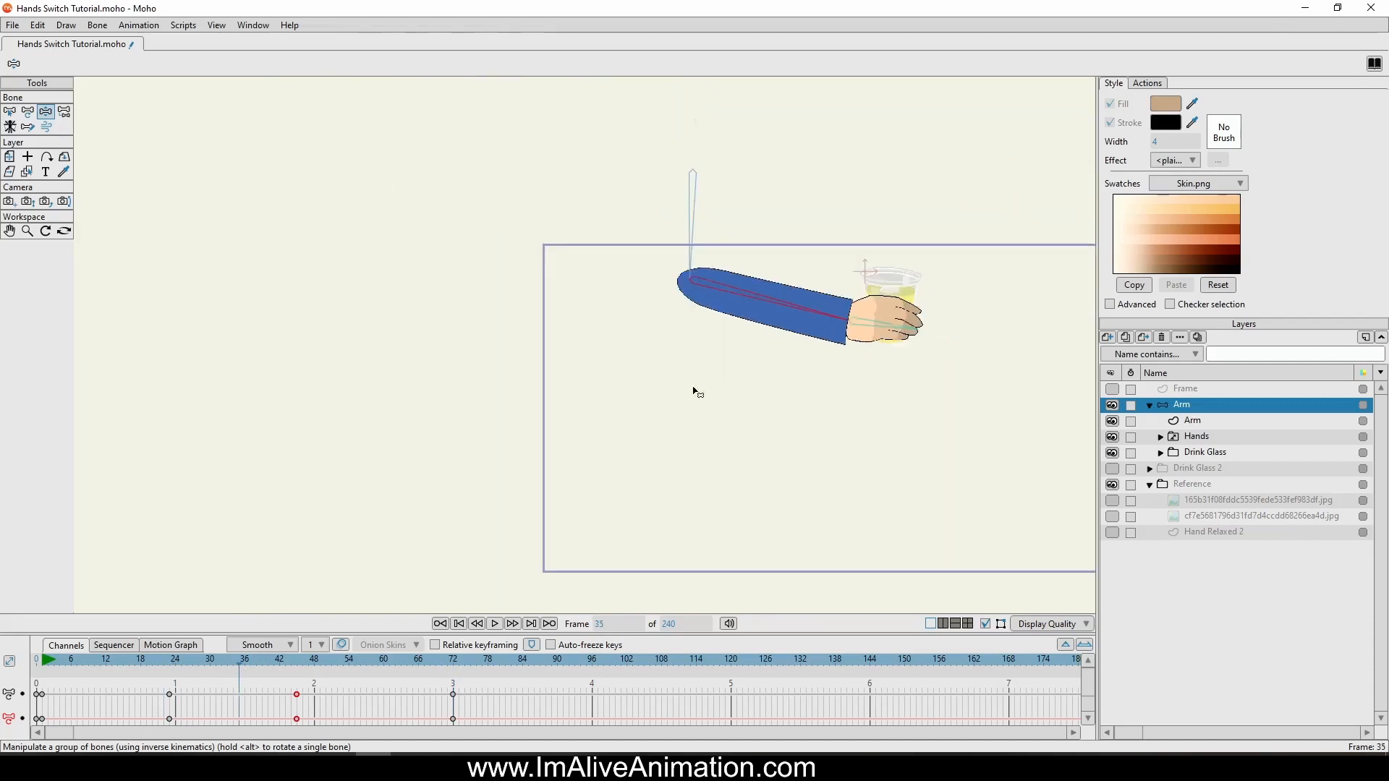
{"action": "left_click_drag", "start_coordinate": [691, 388], "coordinate": [501, 355]}
{"action": "left_click_drag", "start_coordinate": [52, 660], "coordinate": [361, 760]}
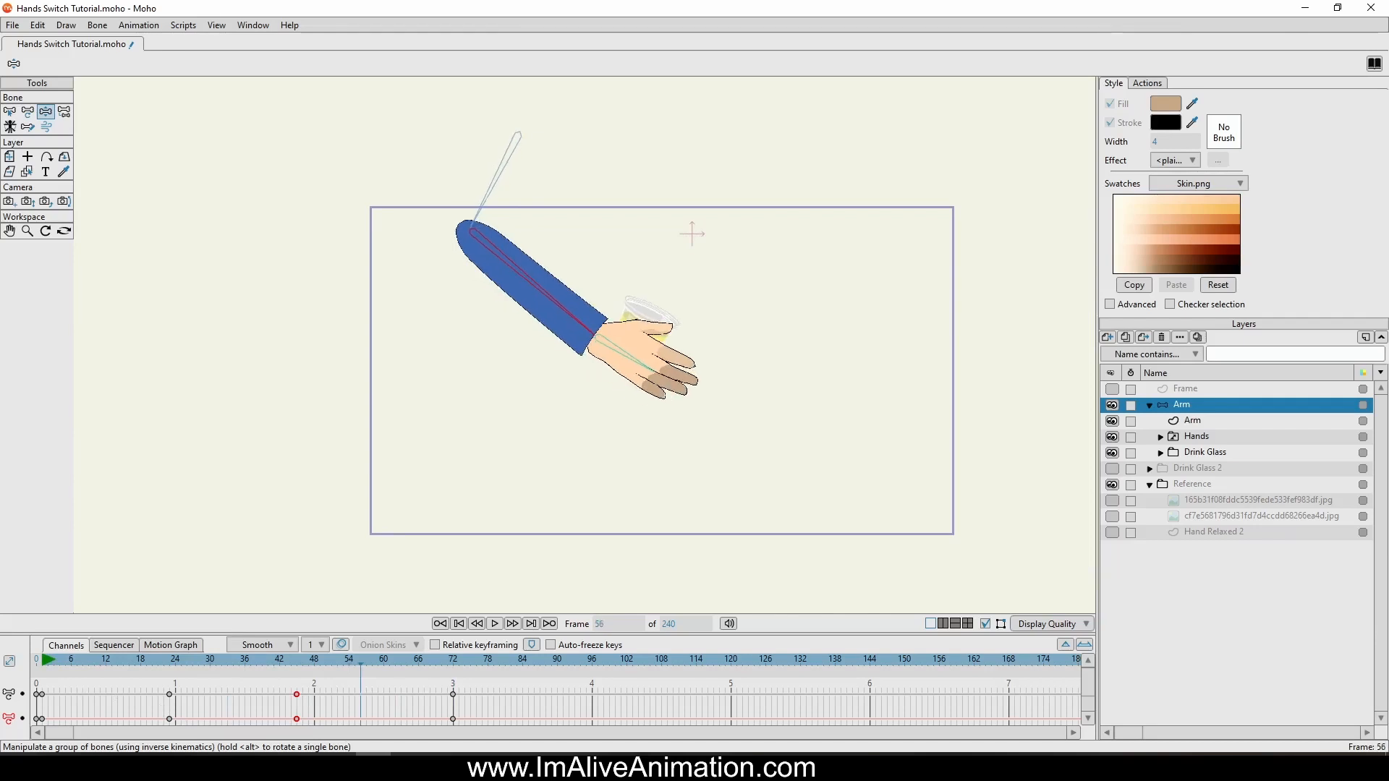
{"action": "right_click", "coordinate": [1167, 439]}
{"action": "left_click", "coordinate": [1205, 504]}
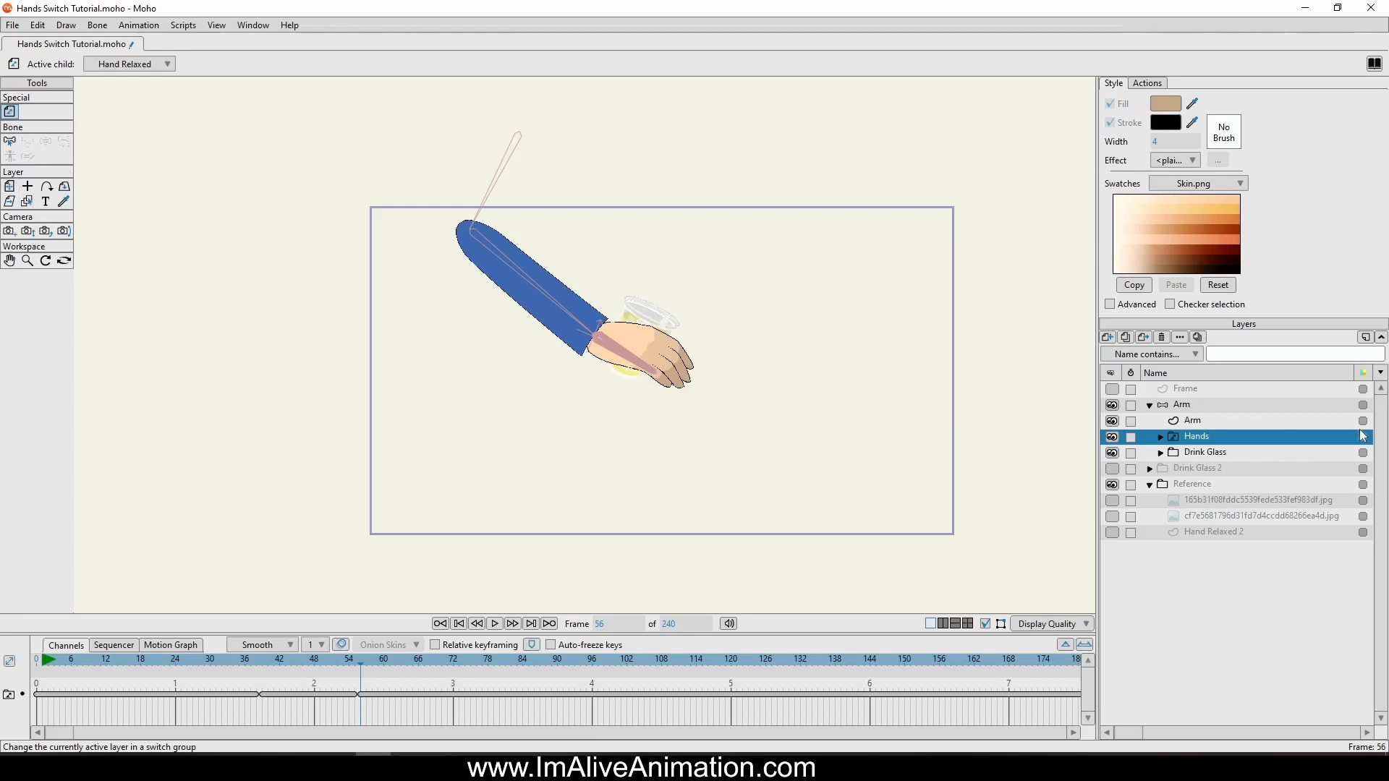
Retime the Arm layer's frame 45 pose keyframes to frame 39, where the hand lets go.
{"action": "left_click", "coordinate": [1182, 405]}
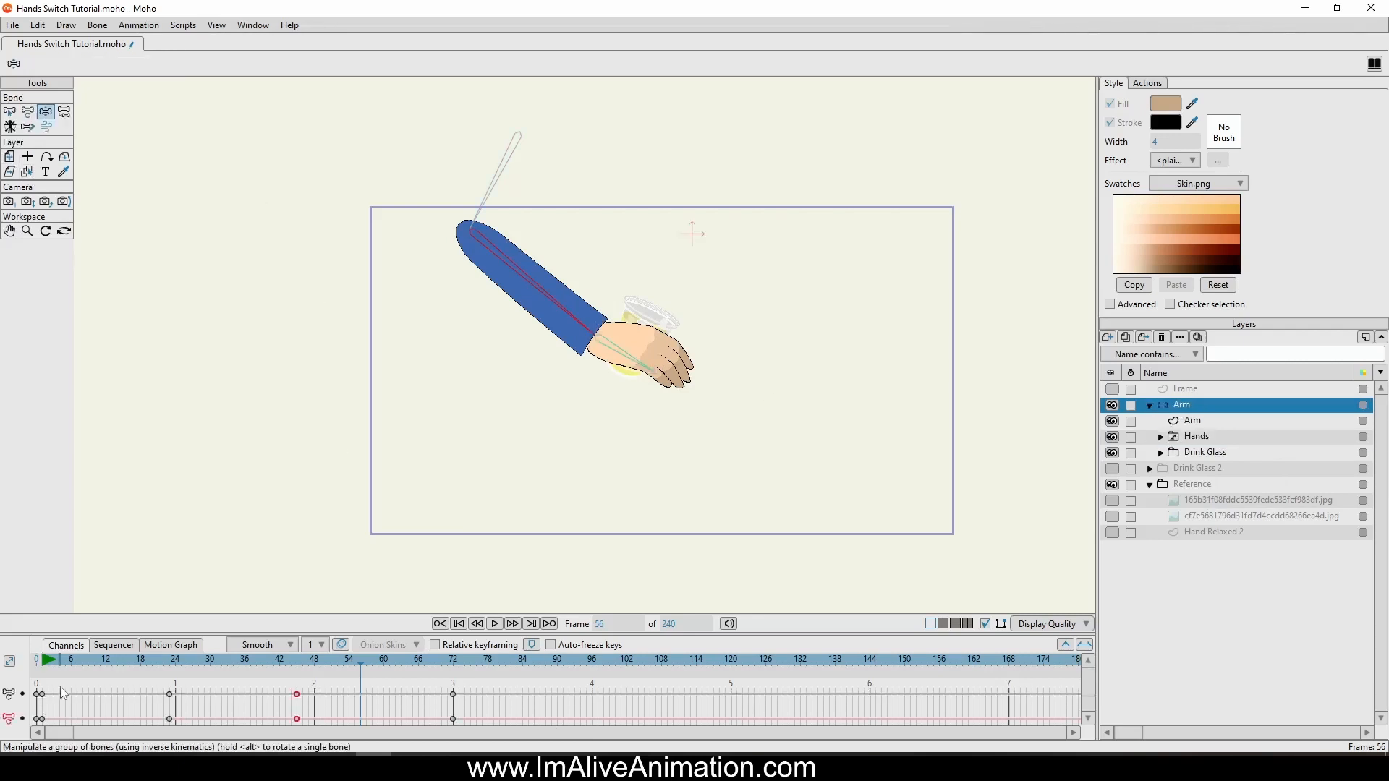
{"action": "left_click_drag", "start_coordinate": [38, 664], "coordinate": [297, 655]}
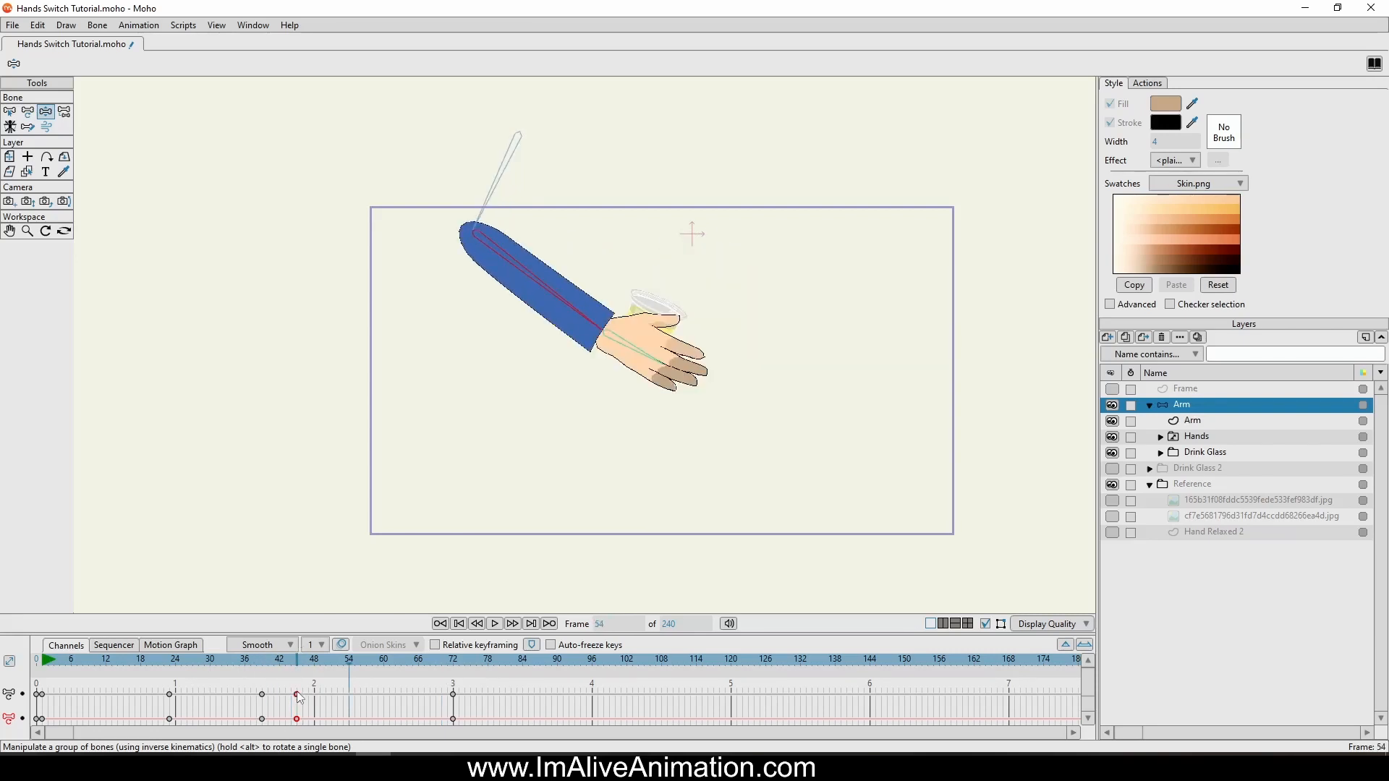
{"action": "mouse_move", "coordinate": [297, 693]}
{"action": "left_mouse_down"}
{"action": "mouse_move", "coordinate": [220, 665]}
{"action": "mouse_move", "coordinate": [302, 678]}
{"action": "left_mouse_up"}
{"action": "left_click", "coordinate": [261, 696]}
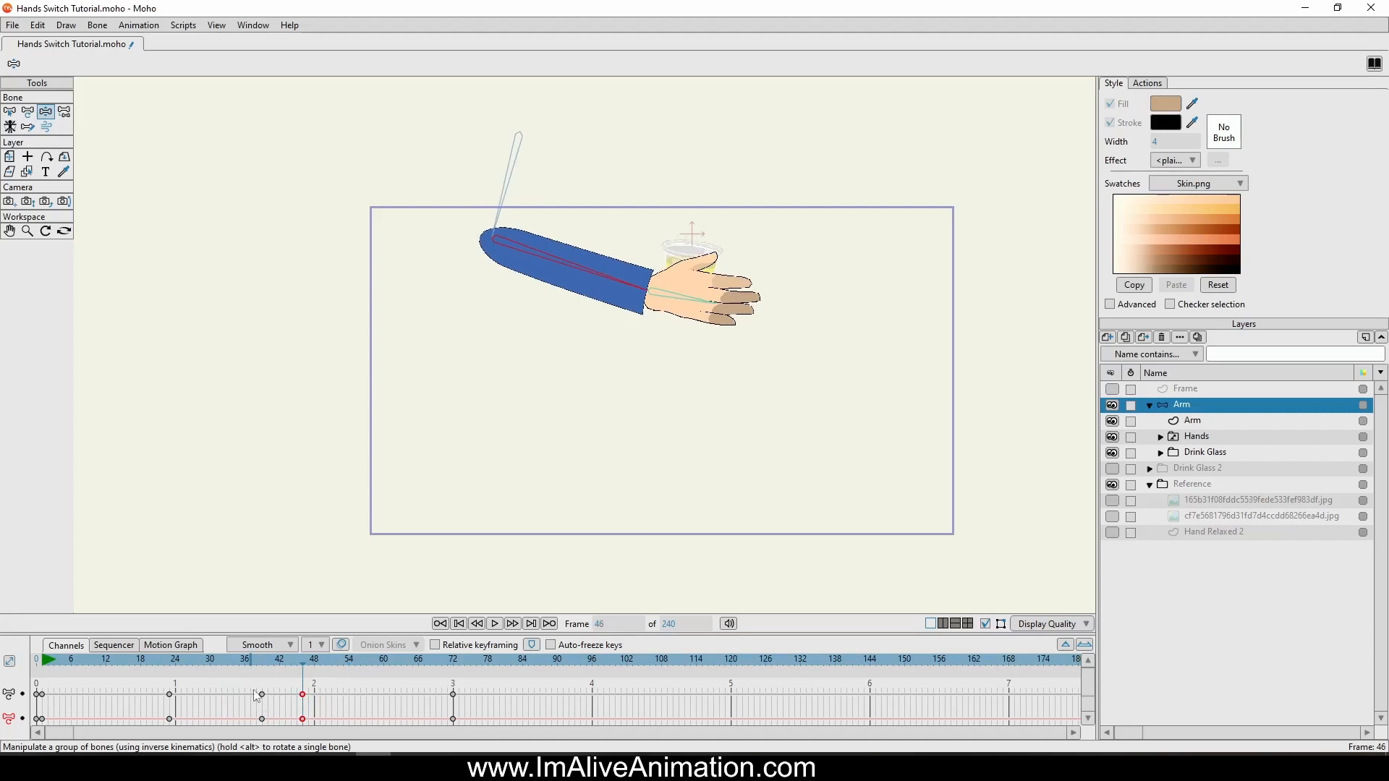
{"action": "right_click", "coordinate": [303, 698]}
{"action": "left_click", "coordinate": [303, 704]}
{"action": "left_click_drag", "start_coordinate": [304, 703], "coordinate": [262, 702]}
{"action": "left_click_drag", "start_coordinate": [212, 663], "coordinate": [265, 693]}
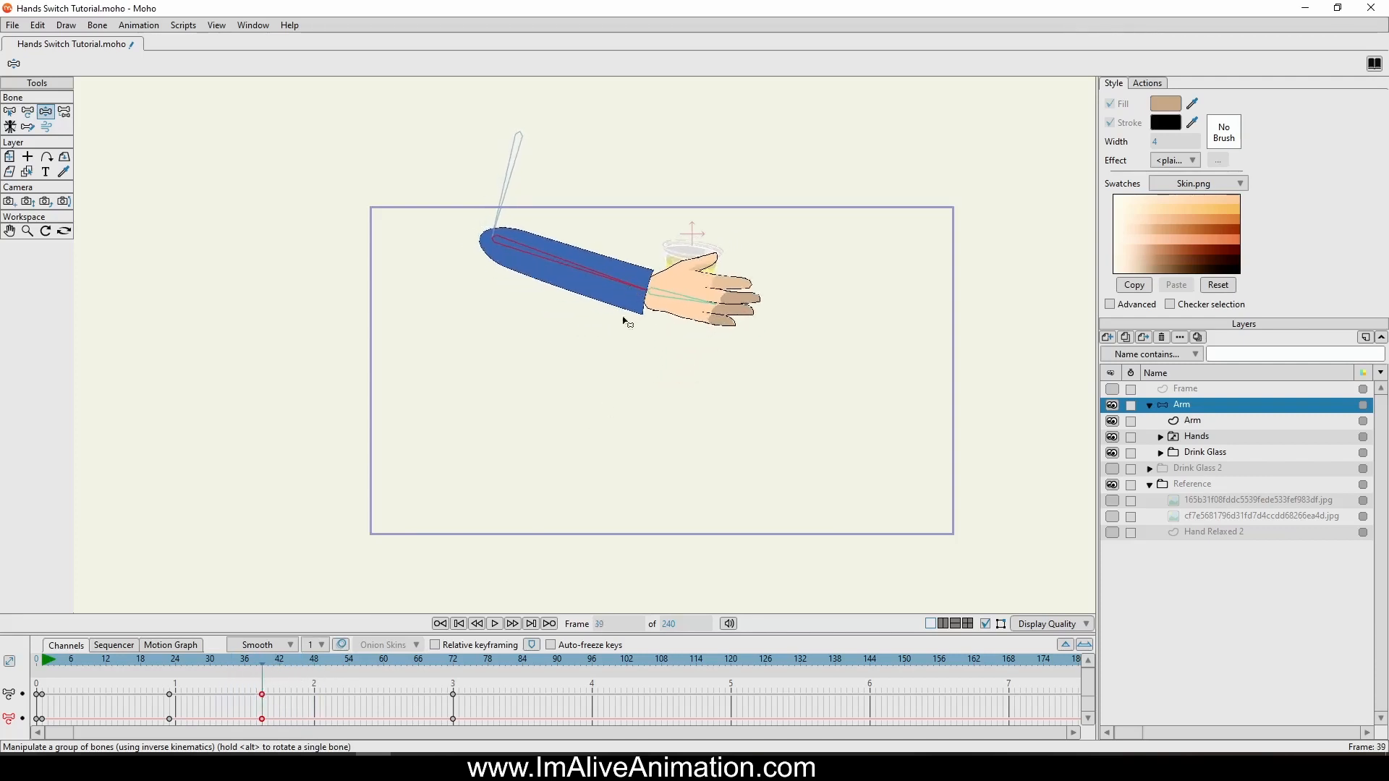
Move the arm's last pose keyframes to frame 58 and the Hand Relaxed switch key to frame 48.
{"action": "left_click_drag", "start_coordinate": [170, 660], "coordinate": [373, 725]}
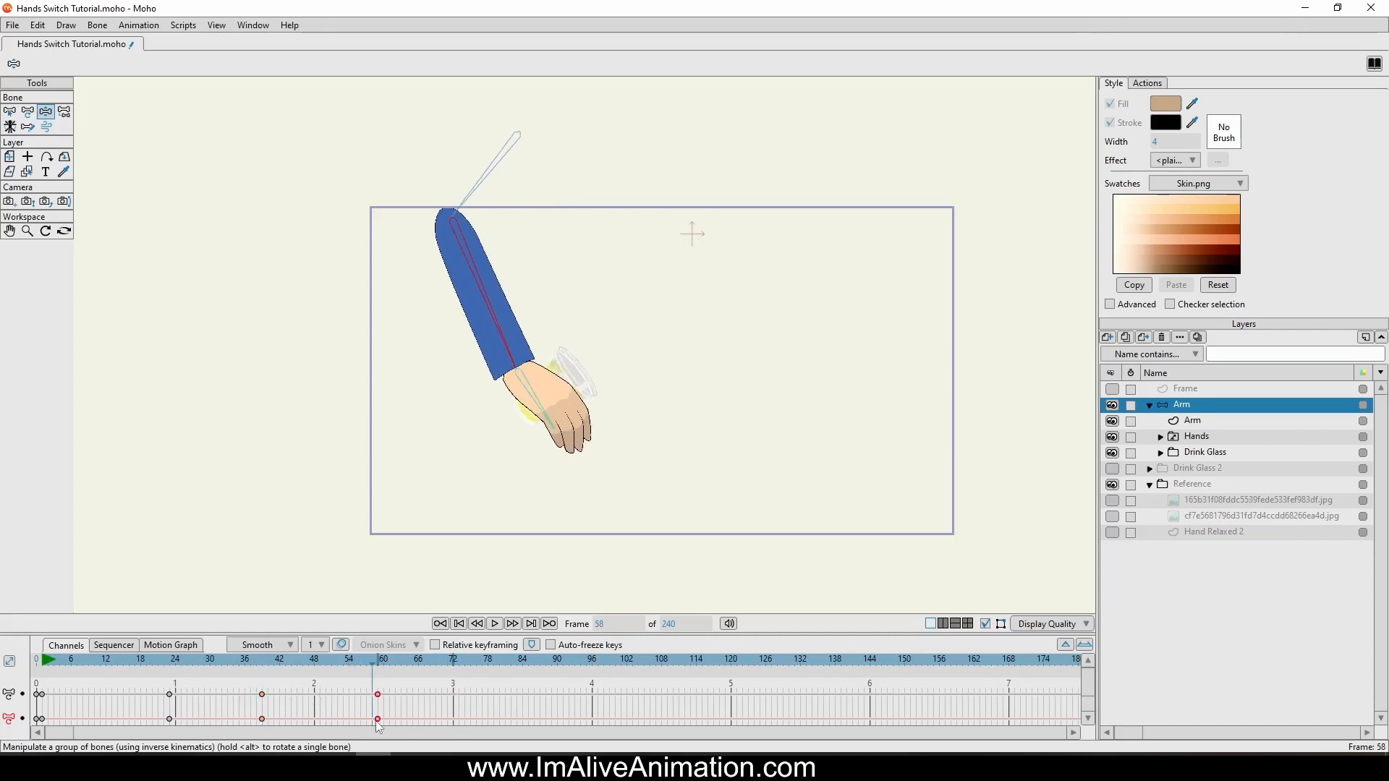
{"action": "left_click_drag", "start_coordinate": [241, 659], "coordinate": [314, 691]}
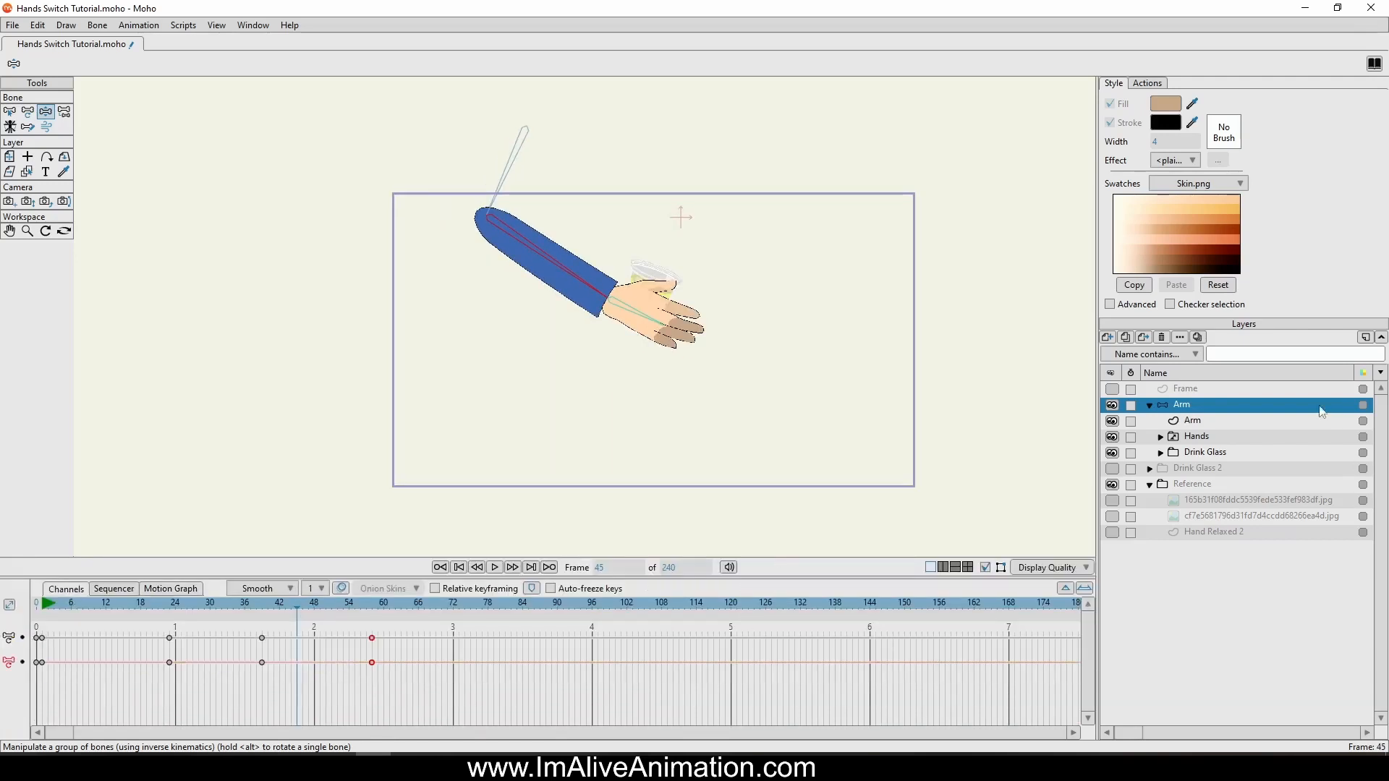
{"action": "left_click", "coordinate": [1195, 436]}
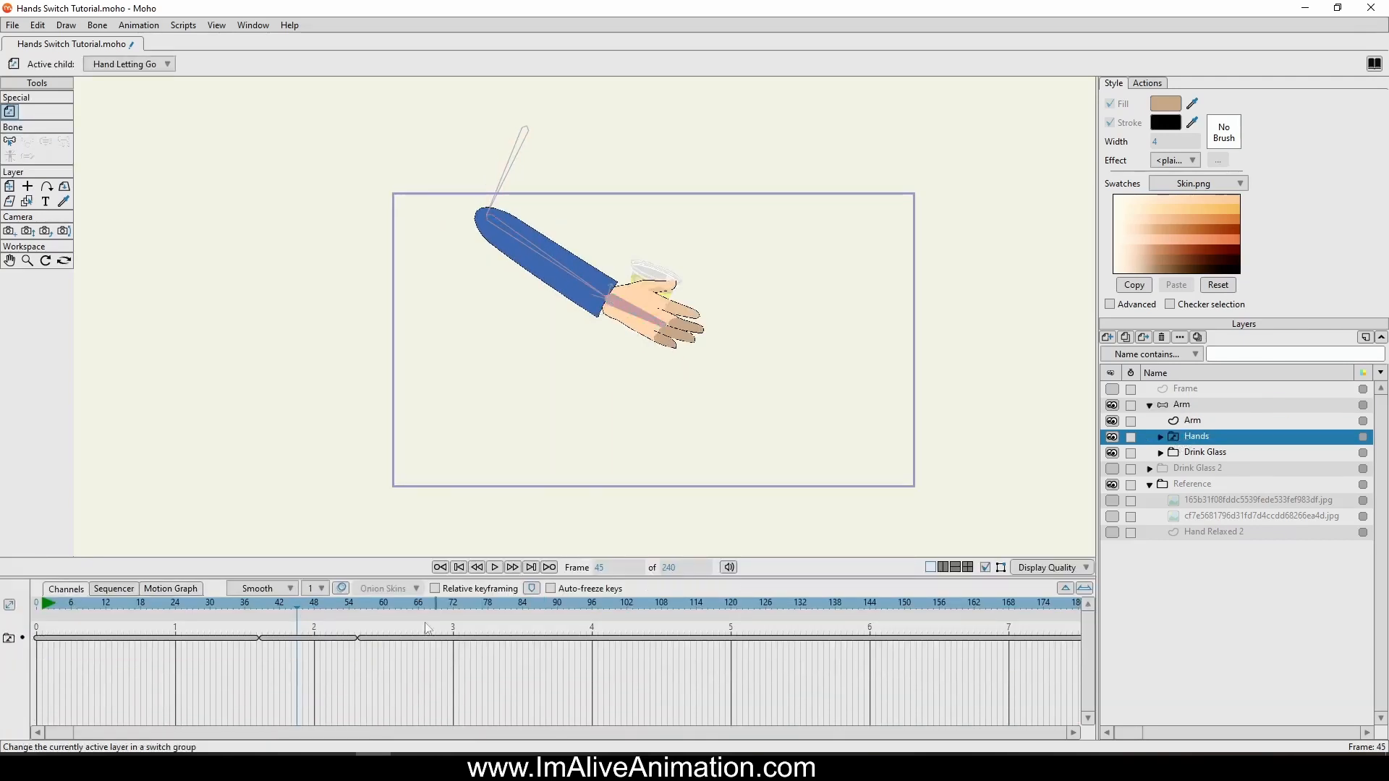
{"action": "left_click_drag", "start_coordinate": [358, 639], "coordinate": [312, 639]}
{"action": "left_click_drag", "start_coordinate": [176, 601], "coordinate": [315, 663]}
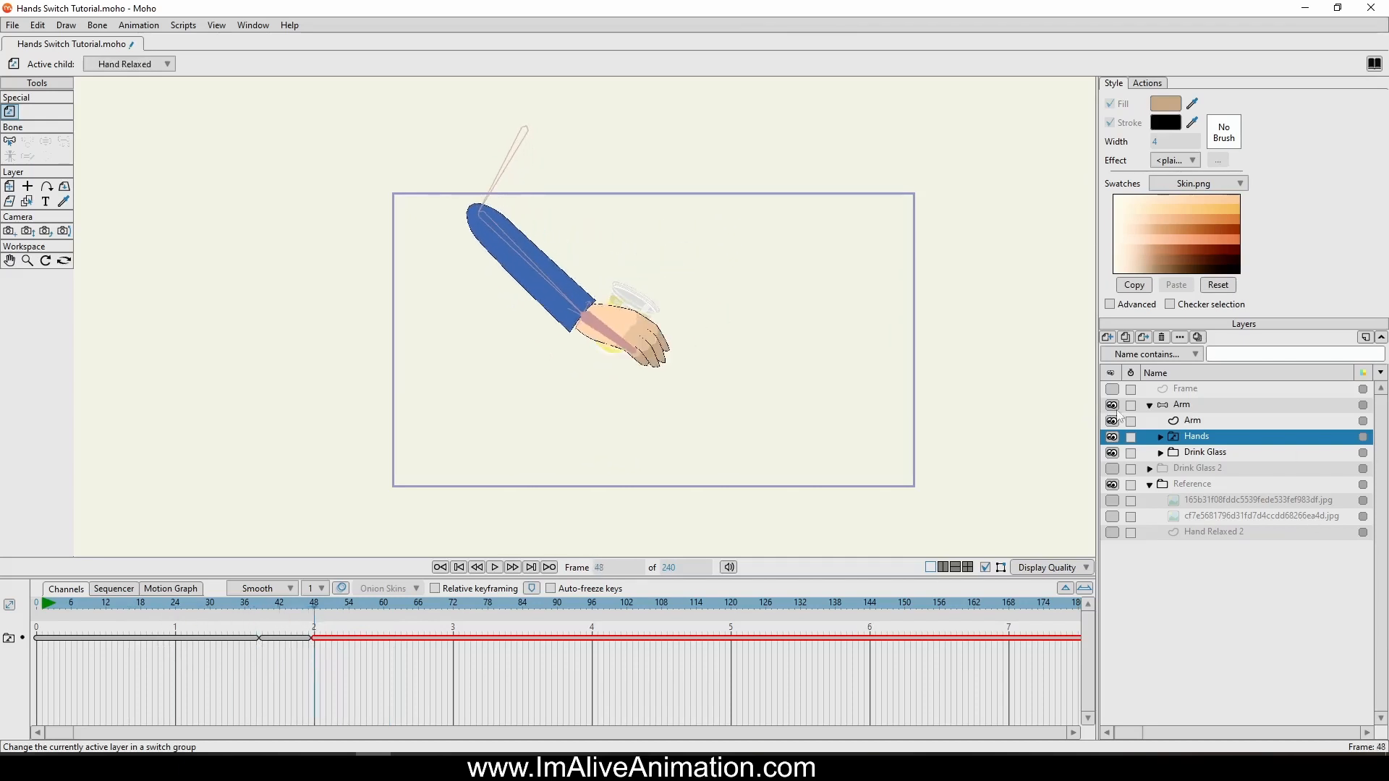
Collapse the Arm layer and bend the hand bone downward at the wrist at frame 48.
{"action": "left_click", "coordinate": [1149, 405]}
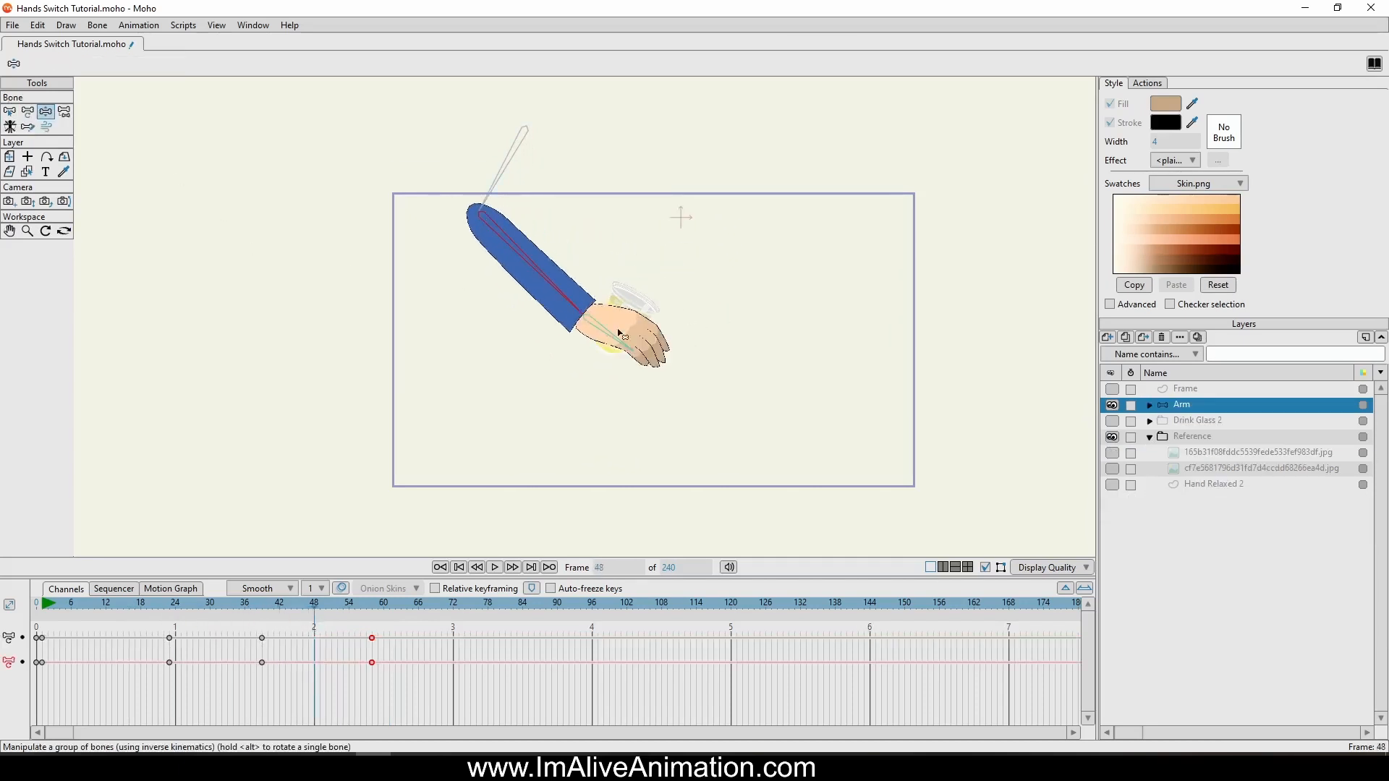
{"action": "scroll", "coordinate": [630, 392], "scroll_direction": "up", "scroll_amount": 3}
{"action": "mouse_move", "coordinate": [621, 334]}
{"action": "left_mouse_down"}
{"action": "mouse_move", "coordinate": [562, 307]}
{"action": "mouse_move", "coordinate": [599, 321]}
{"action": "left_mouse_up"}
{"action": "right_click", "coordinate": [286, 601]}
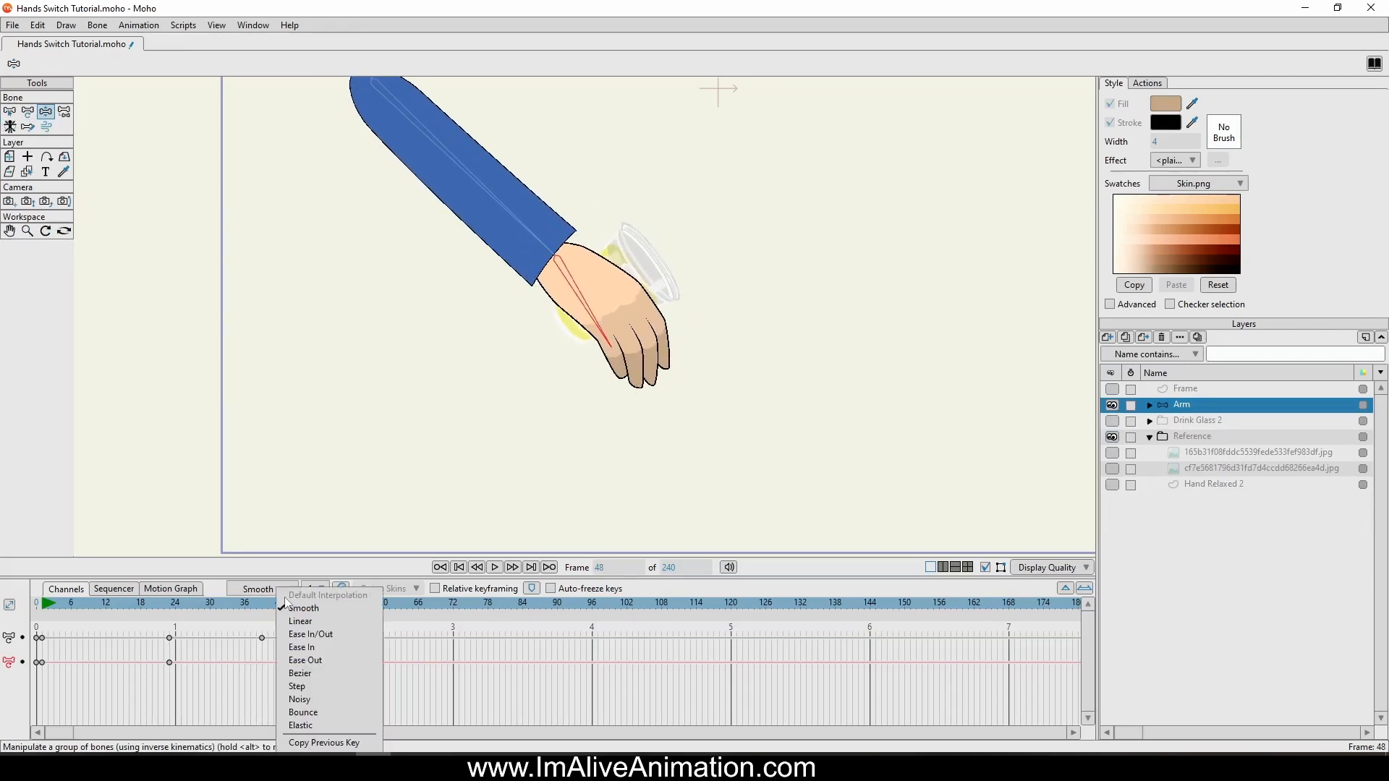
{"action": "left_click", "coordinate": [155, 607]}
Pose the arm hanging down with the hand bent back at the wrist at frame 58.
{"action": "left_click_drag", "start_coordinate": [161, 607], "coordinate": [372, 660]}
{"action": "left_click_drag", "start_coordinate": [471, 401], "coordinate": [387, 429]}
{"action": "left_click_drag", "start_coordinate": [387, 233], "coordinate": [338, 399]}
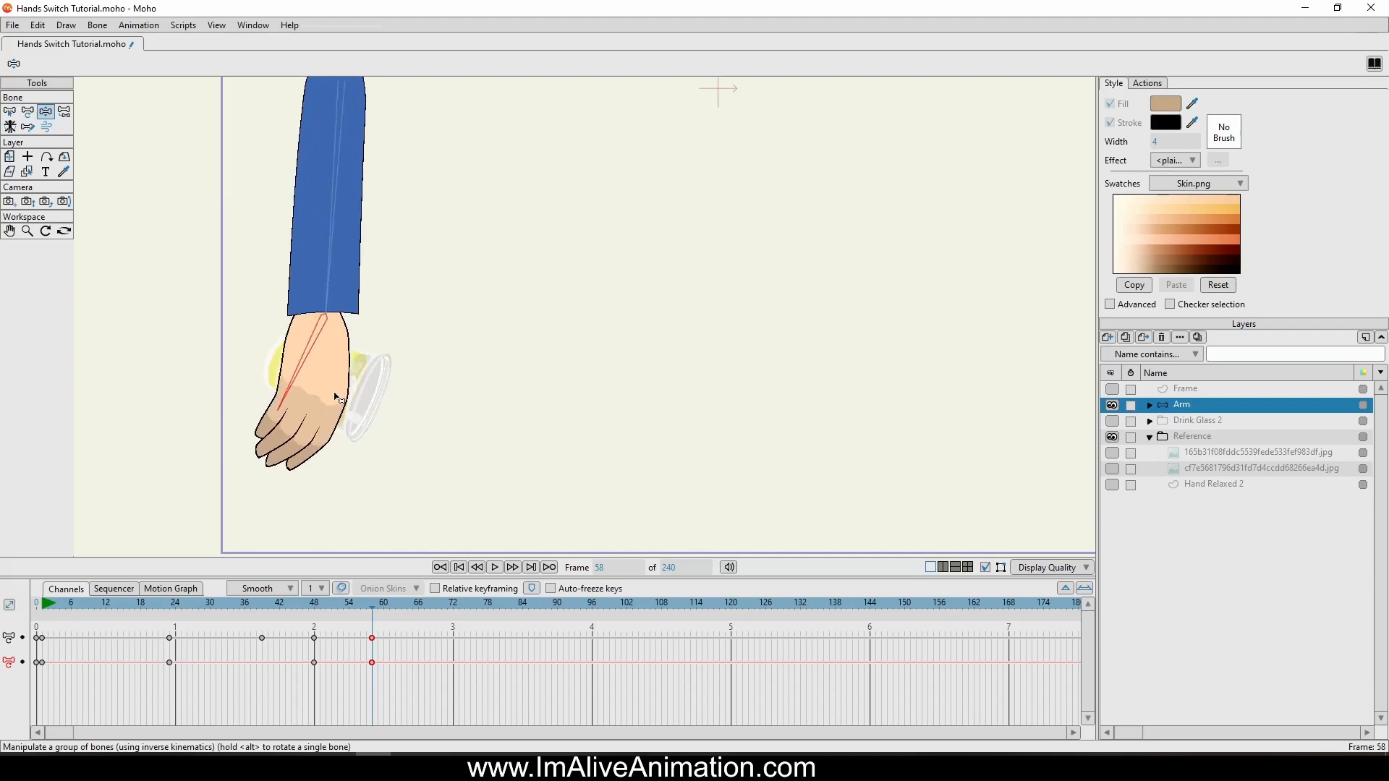
Play back the arm animation to review the timing of the swing and hand switches.
{"action": "left_click_drag", "start_coordinate": [52, 601], "coordinate": [88, 609]}
{"action": "key", "text": "space"}
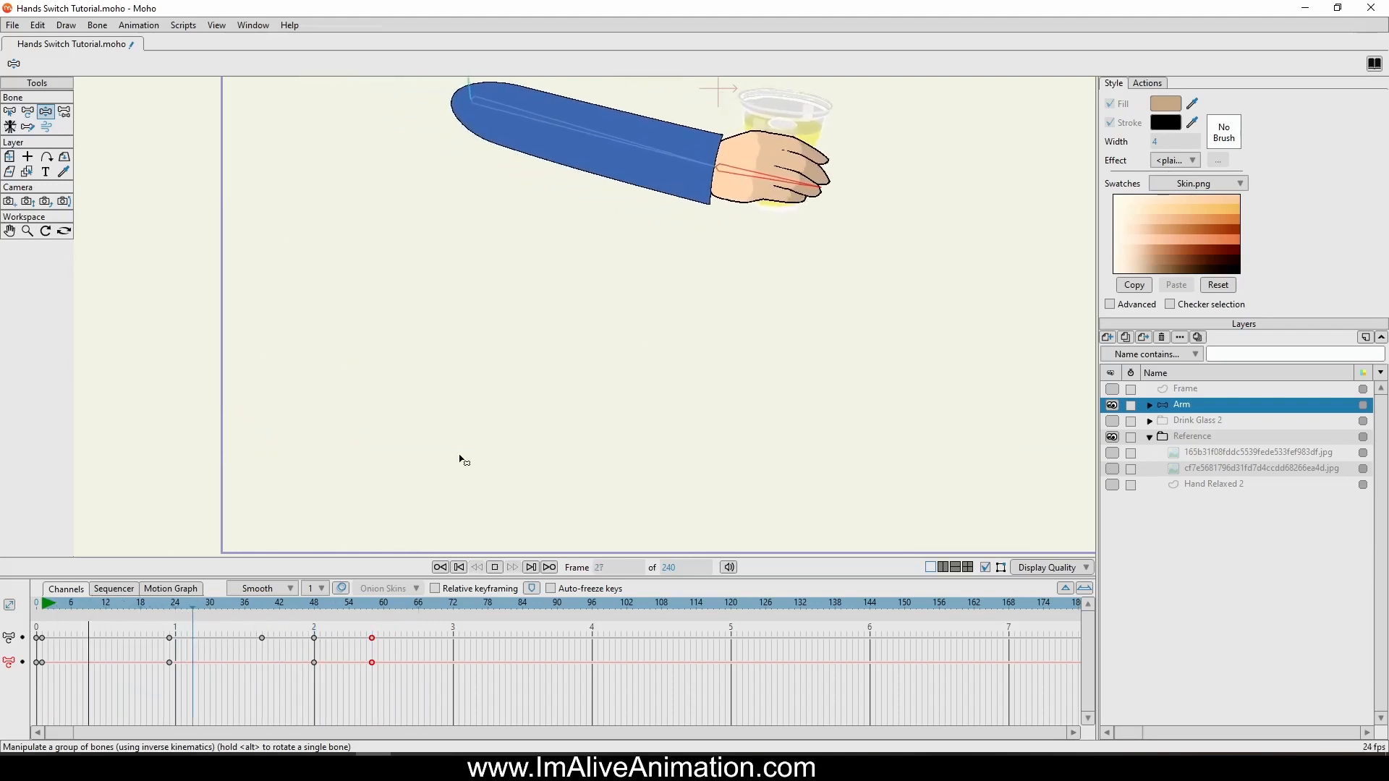
{"action": "key", "text": "space"}
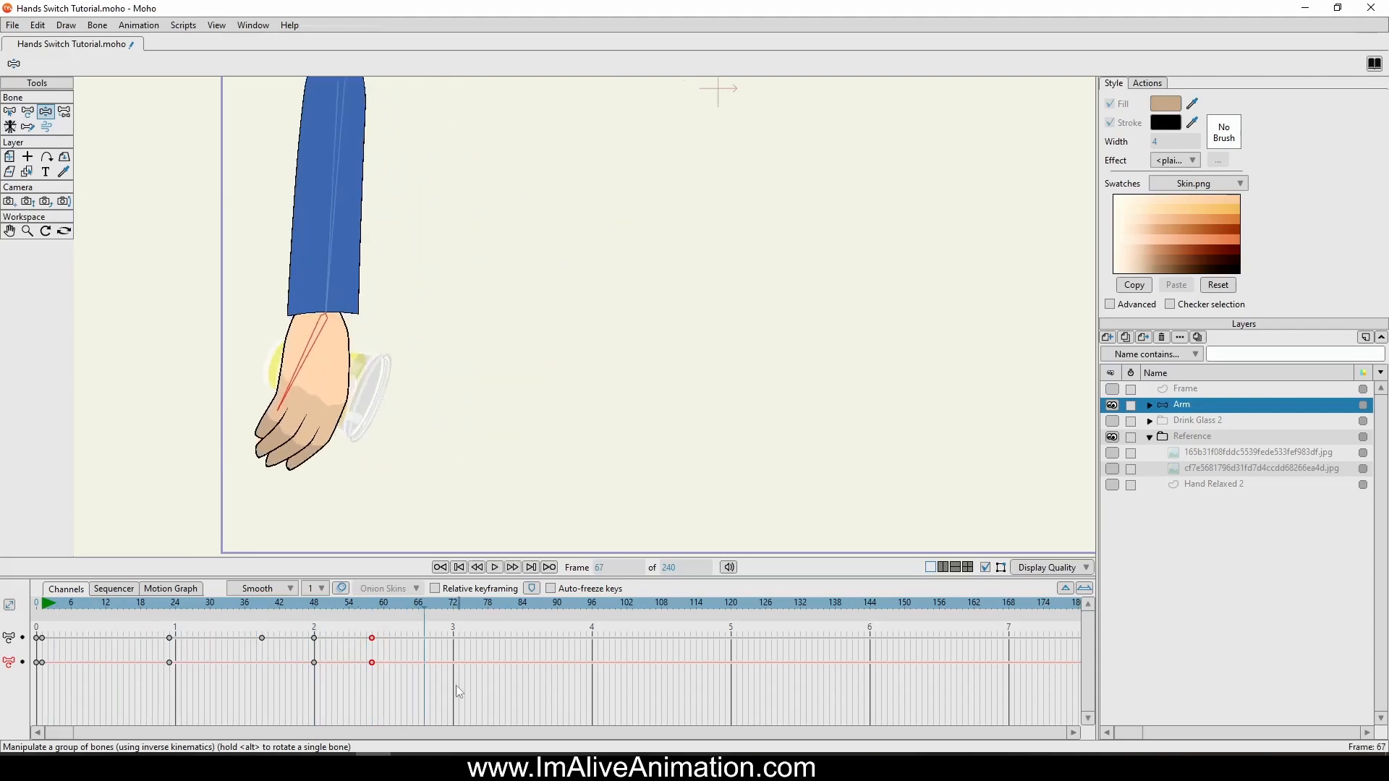
Compress the timing of all the arm's pose keyframes so the last one falls on frame 33, and play back the result.
{"action": "left_click_drag", "start_coordinate": [449, 688], "coordinate": [38, 636]}
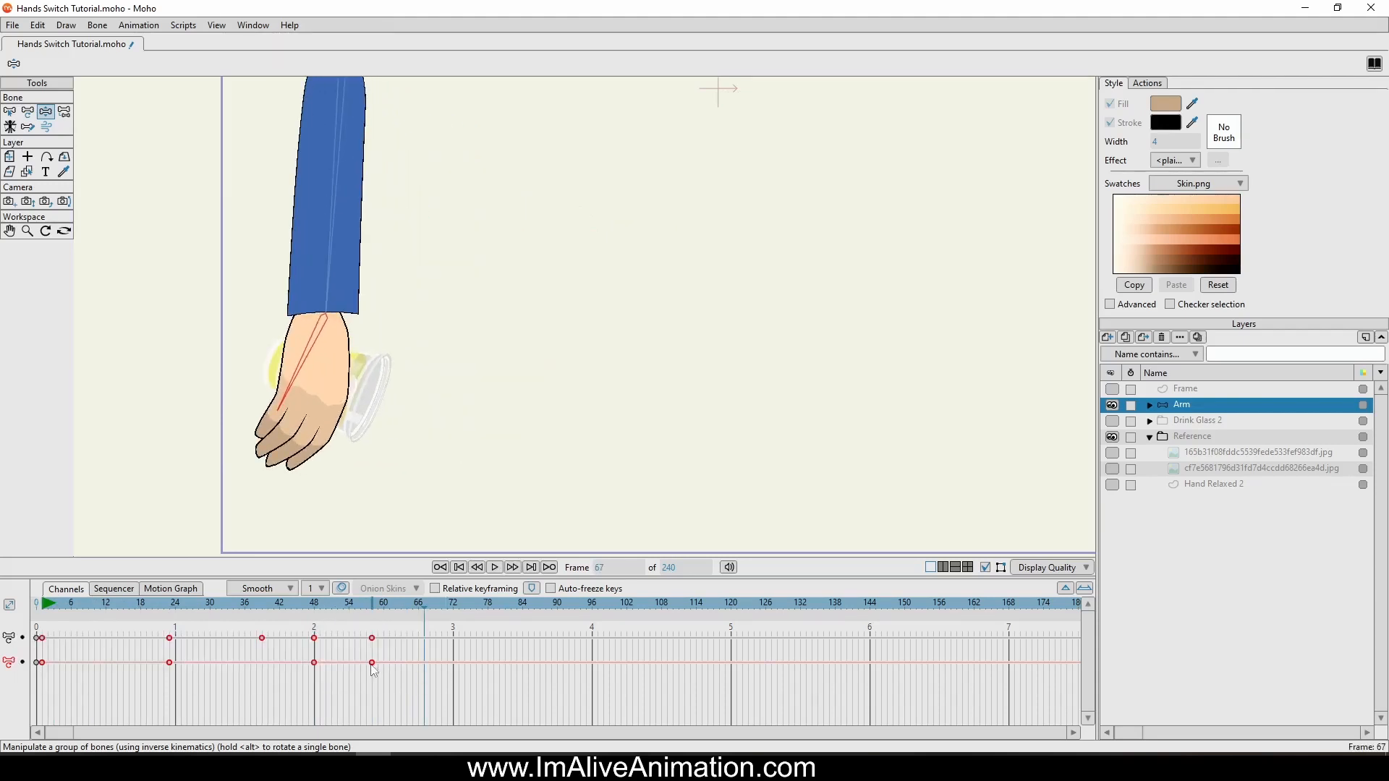
{"action": "left_click_drag", "start_coordinate": [371, 662], "coordinate": [274, 662]}
{"action": "left_click", "coordinate": [44, 609]}
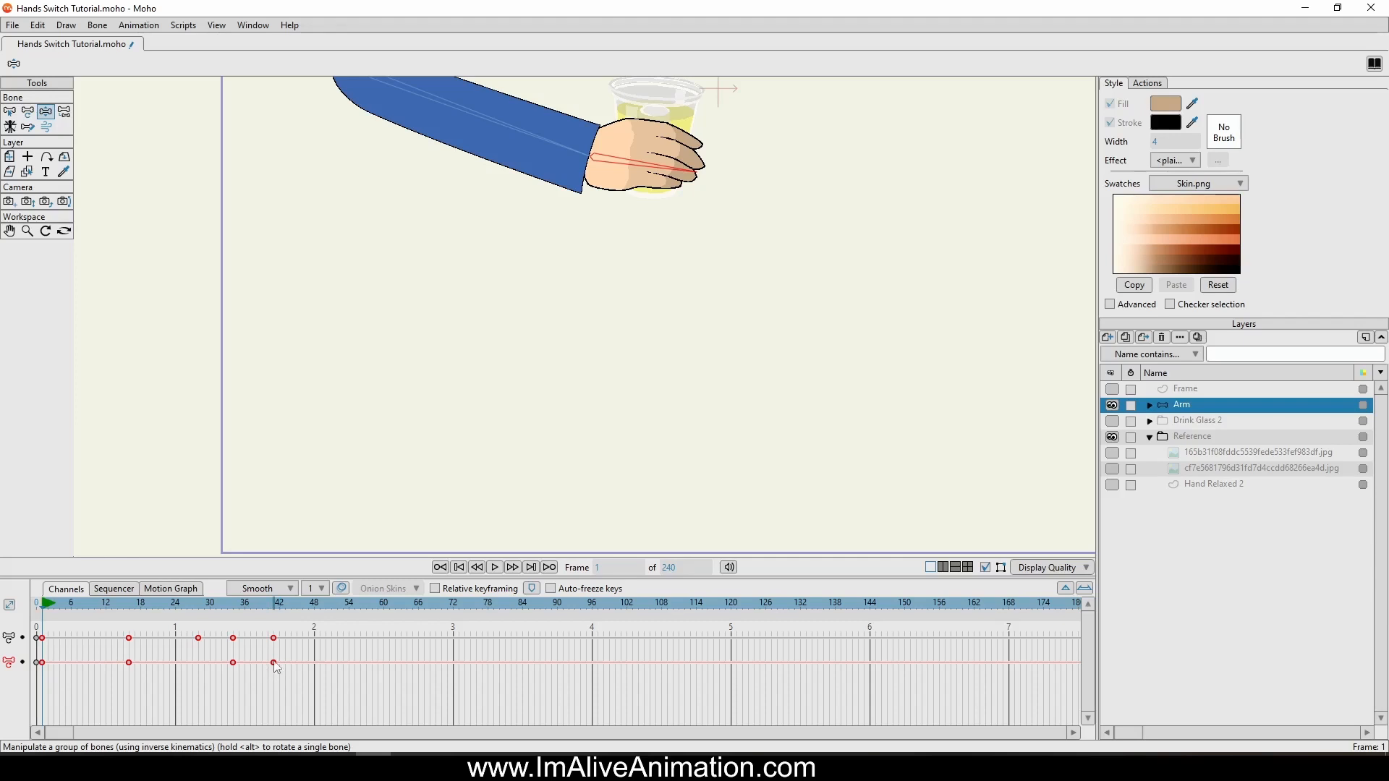
{"action": "left_click_drag", "start_coordinate": [275, 663], "coordinate": [440, 693]}
{"action": "left_click_drag", "start_coordinate": [567, 683], "coordinate": [227, 666]}
{"action": "key", "text": "space"}
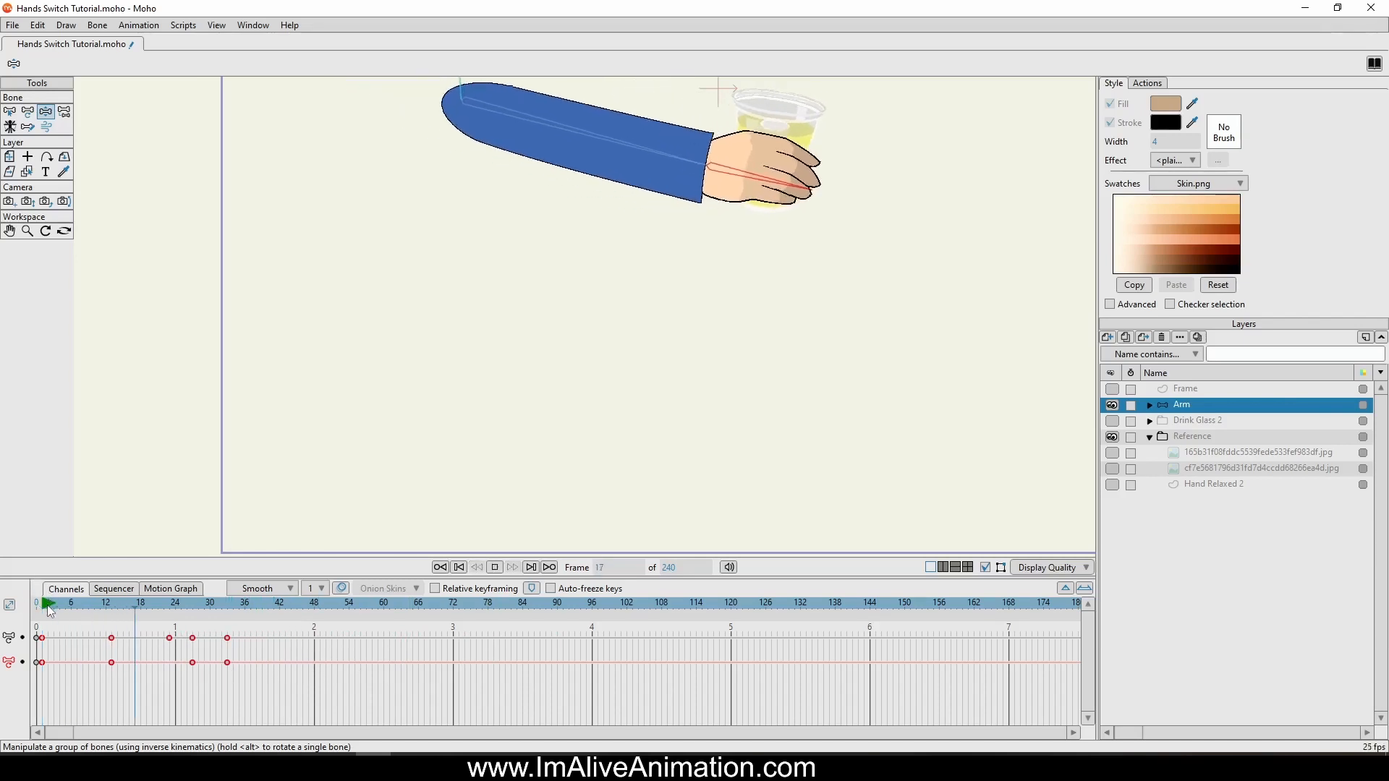
{"action": "key", "text": "space"}
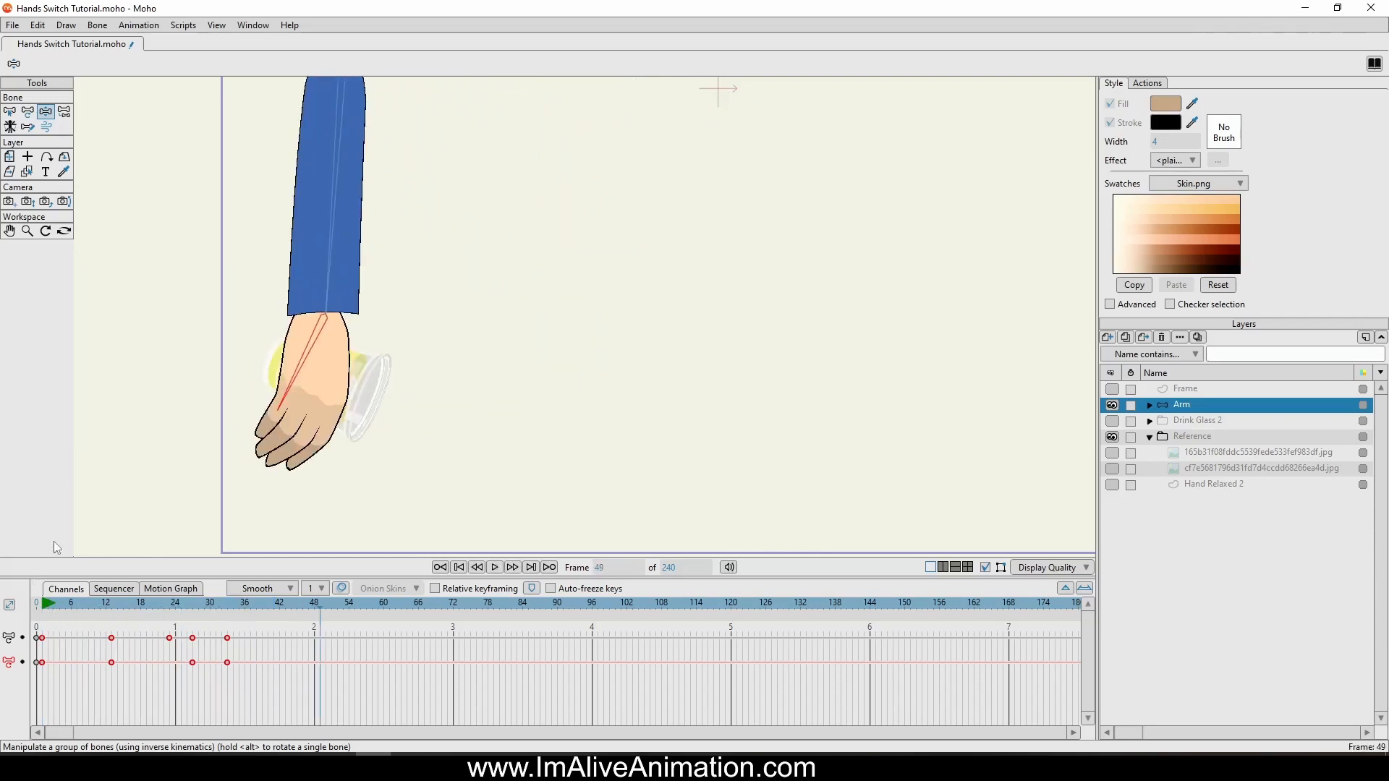
{"action": "left_click", "coordinate": [169, 590]}
{"action": "left_click", "coordinate": [109, 592]}
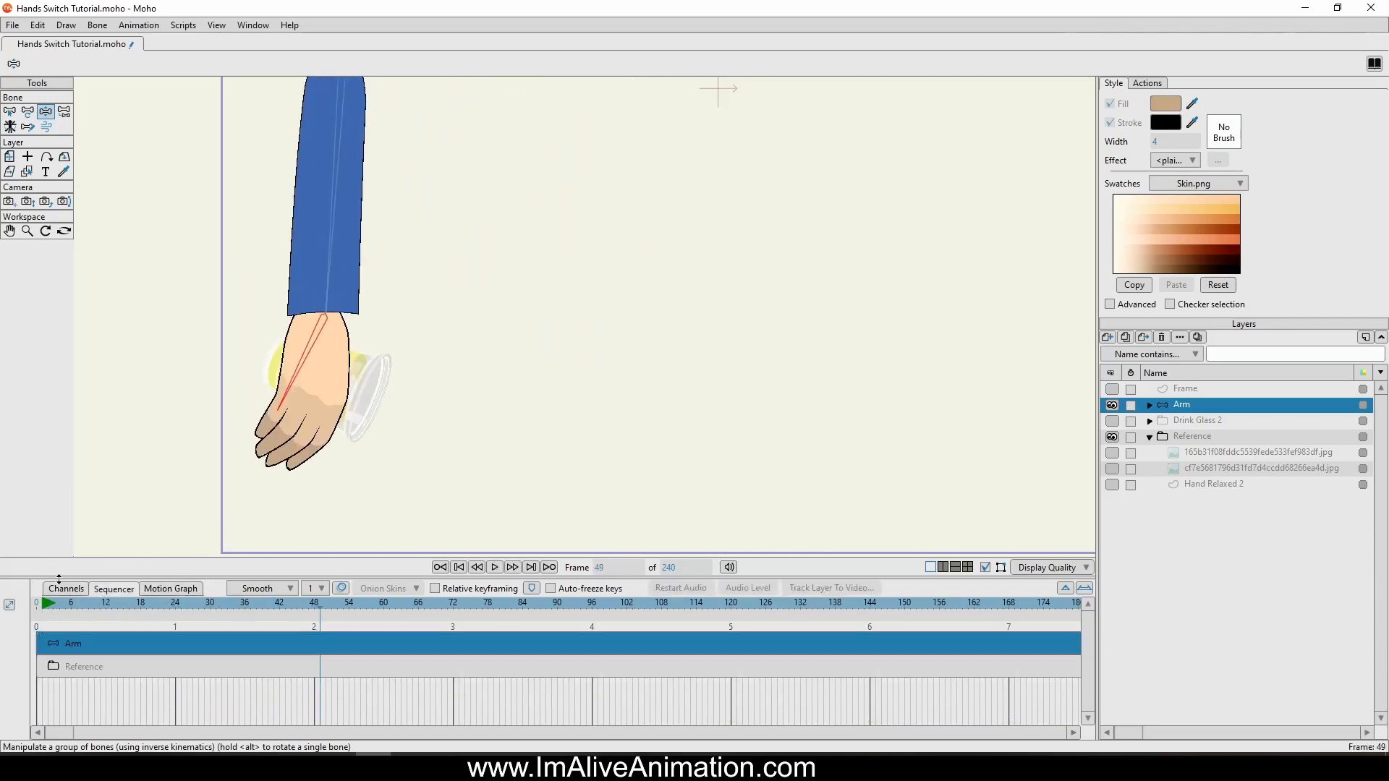
{"action": "left_click", "coordinate": [69, 595]}
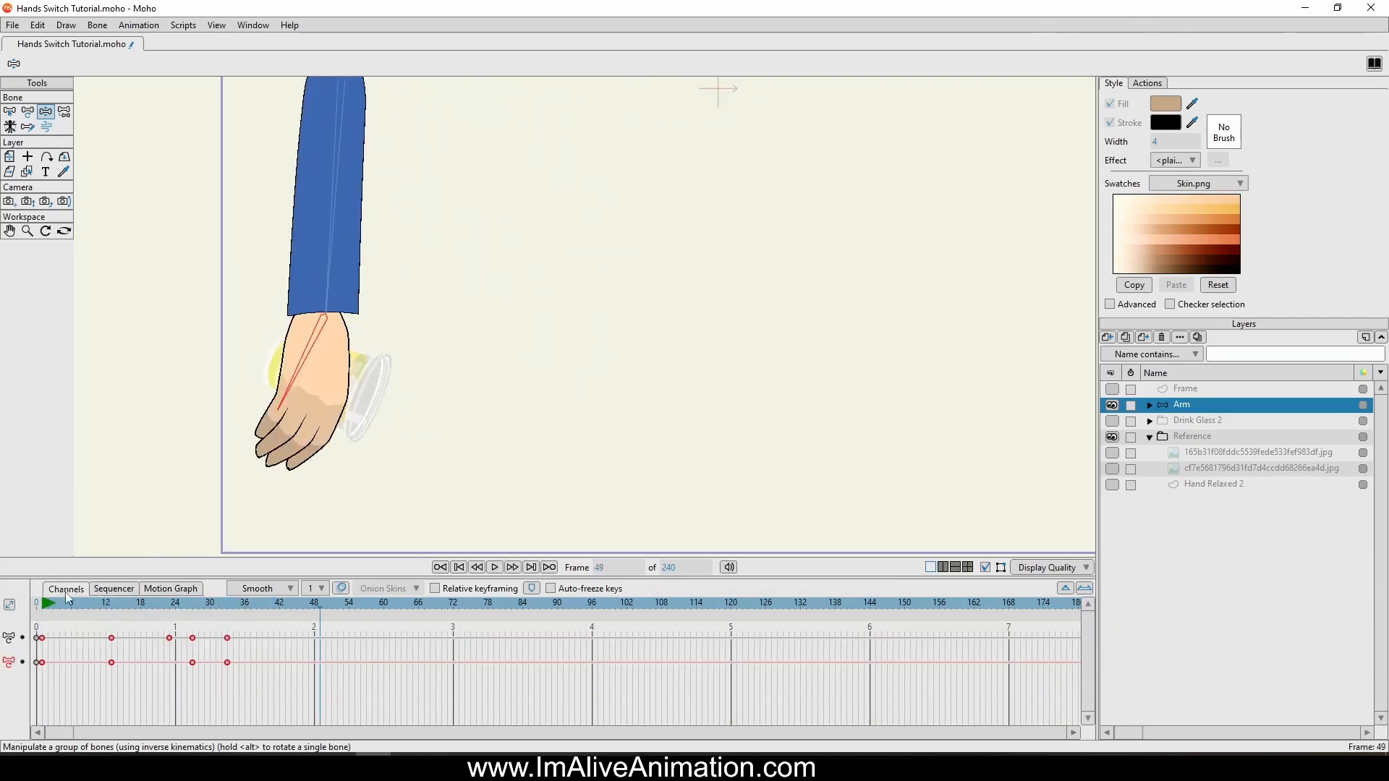
Retime the Hands switch layer, moving the Hand Letting Go key to frame 22 and the Hand Relaxed key to frame 30.
{"action": "left_click", "coordinate": [1150, 407]}
{"action": "left_click", "coordinate": [1186, 439]}
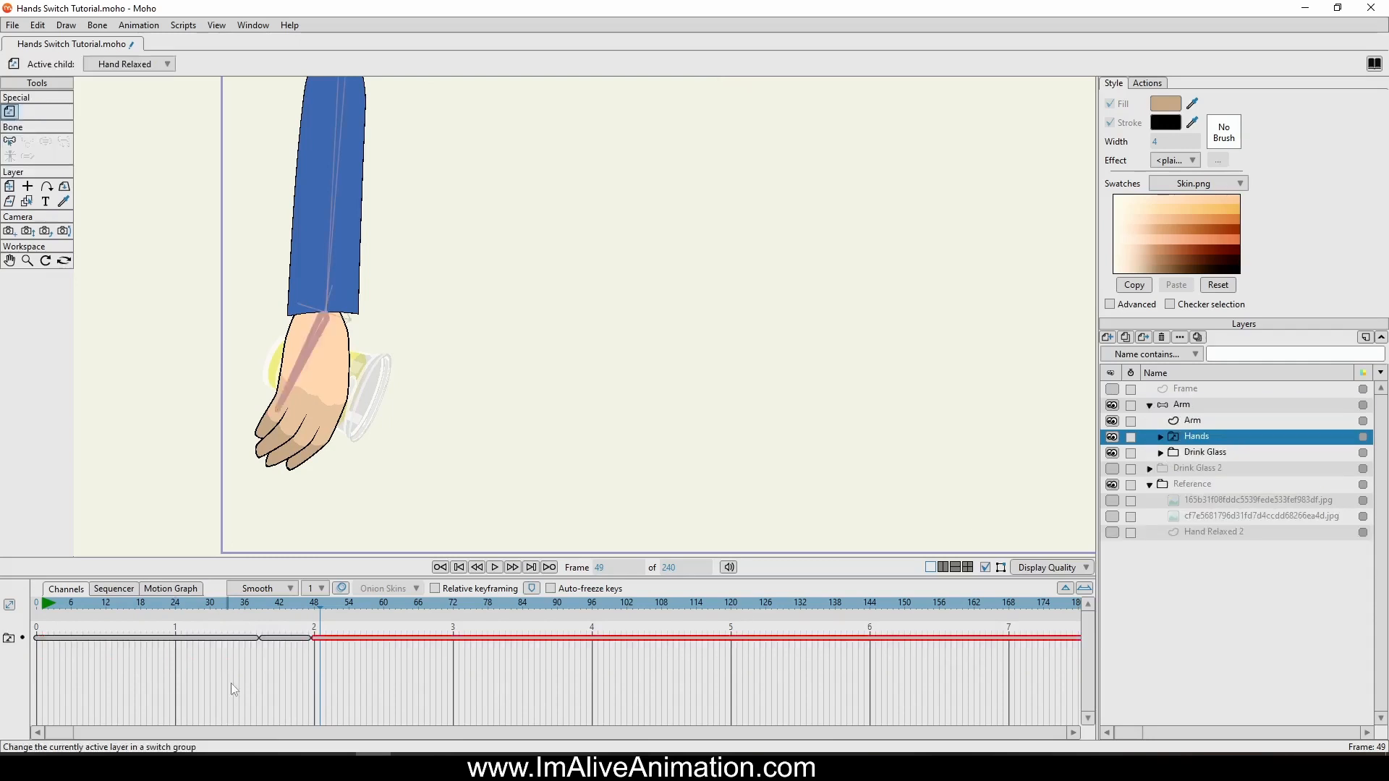
{"action": "left_click", "coordinate": [254, 638]}
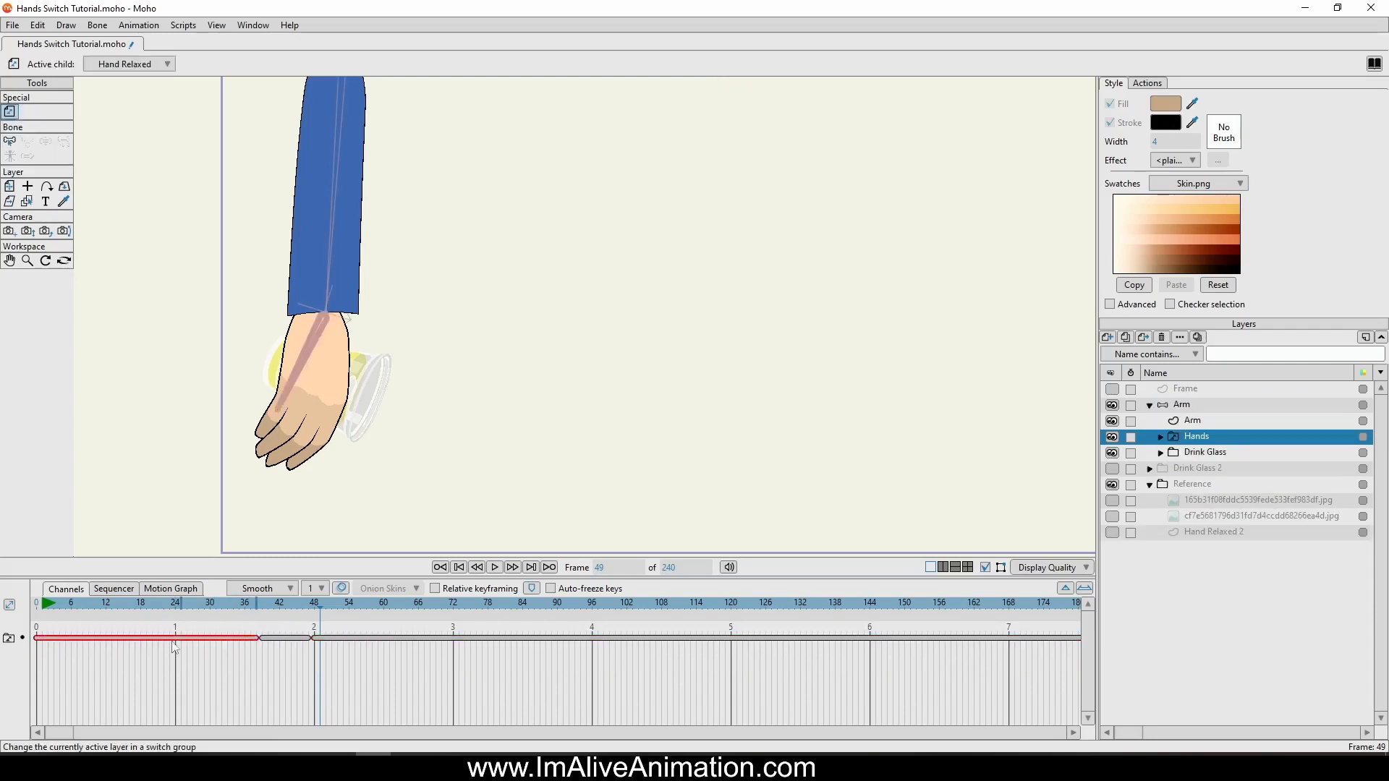
{"action": "left_click", "coordinate": [263, 641]}
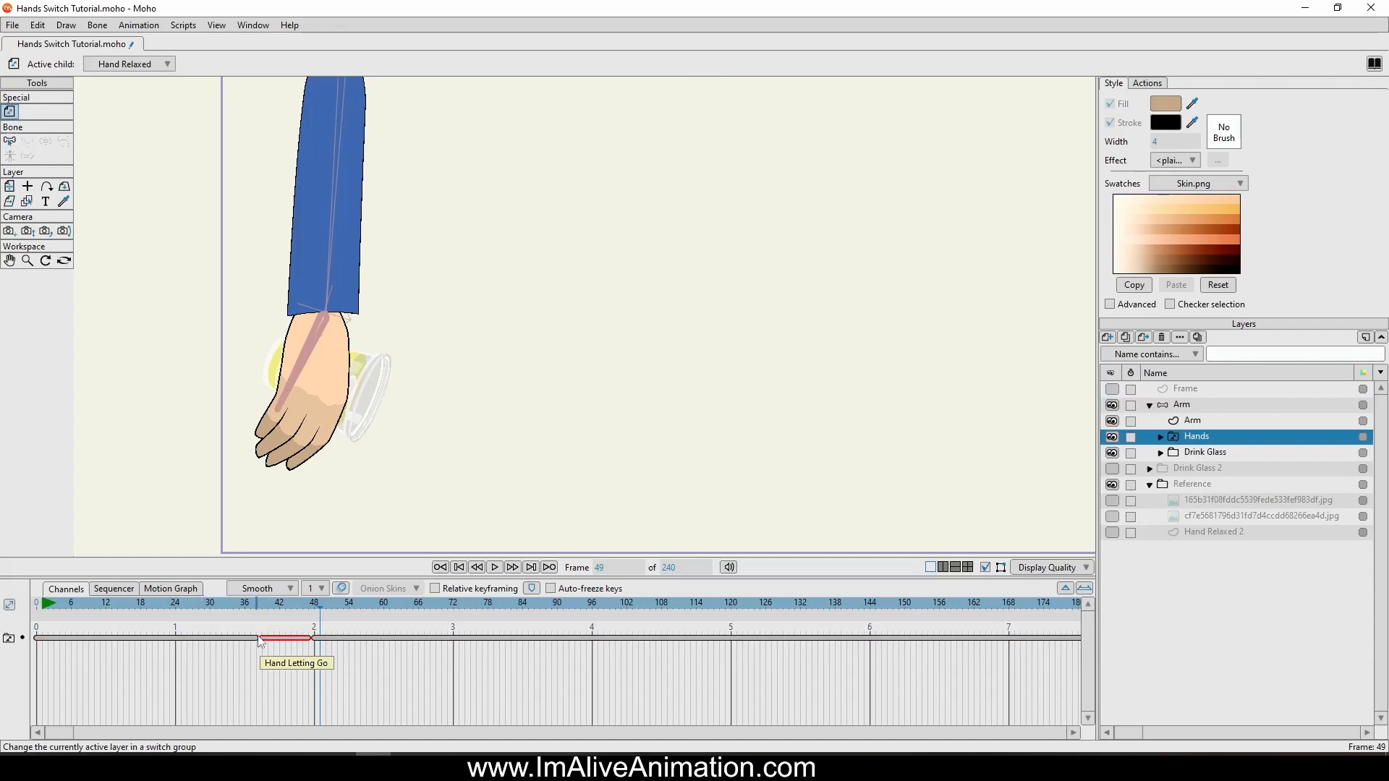
{"action": "left_click_drag", "start_coordinate": [260, 641], "coordinate": [174, 648]}
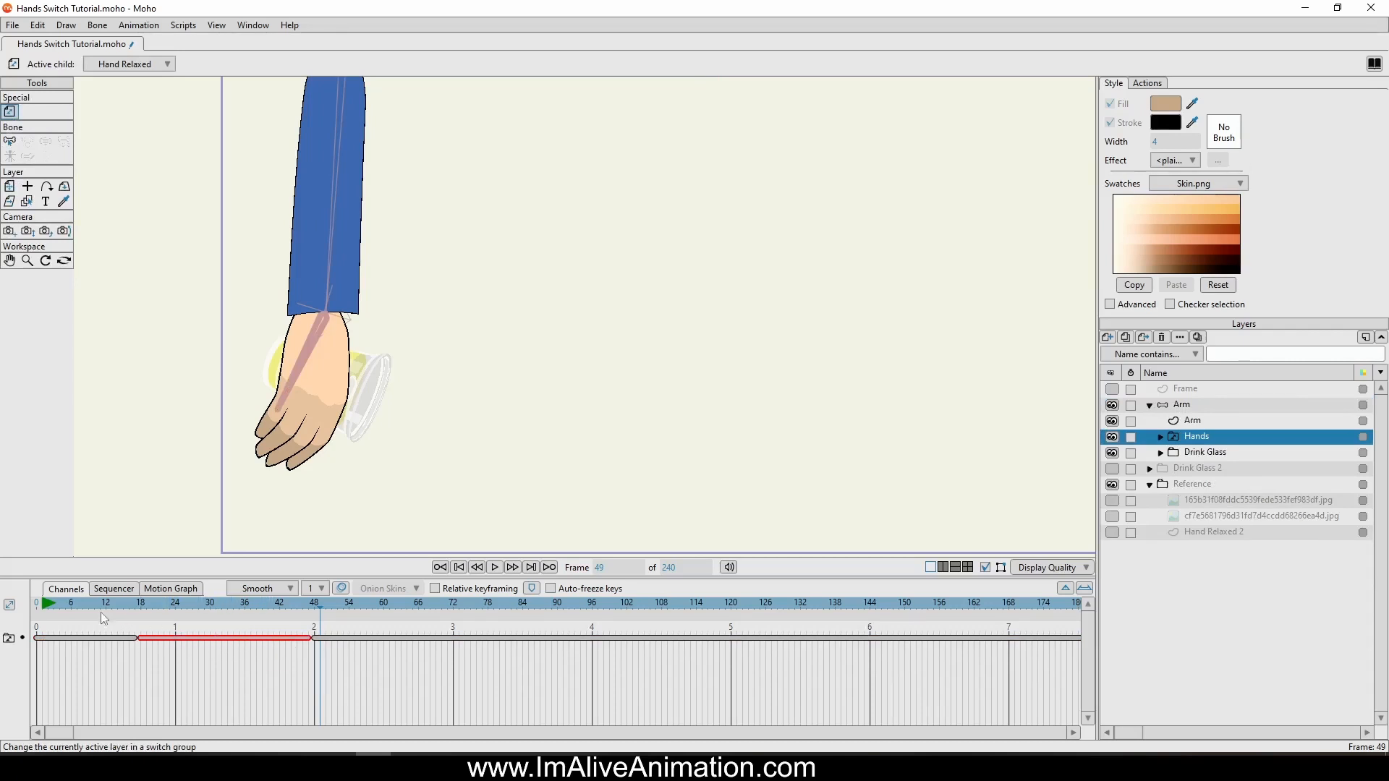
{"action": "left_click_drag", "start_coordinate": [88, 601], "coordinate": [175, 630]}
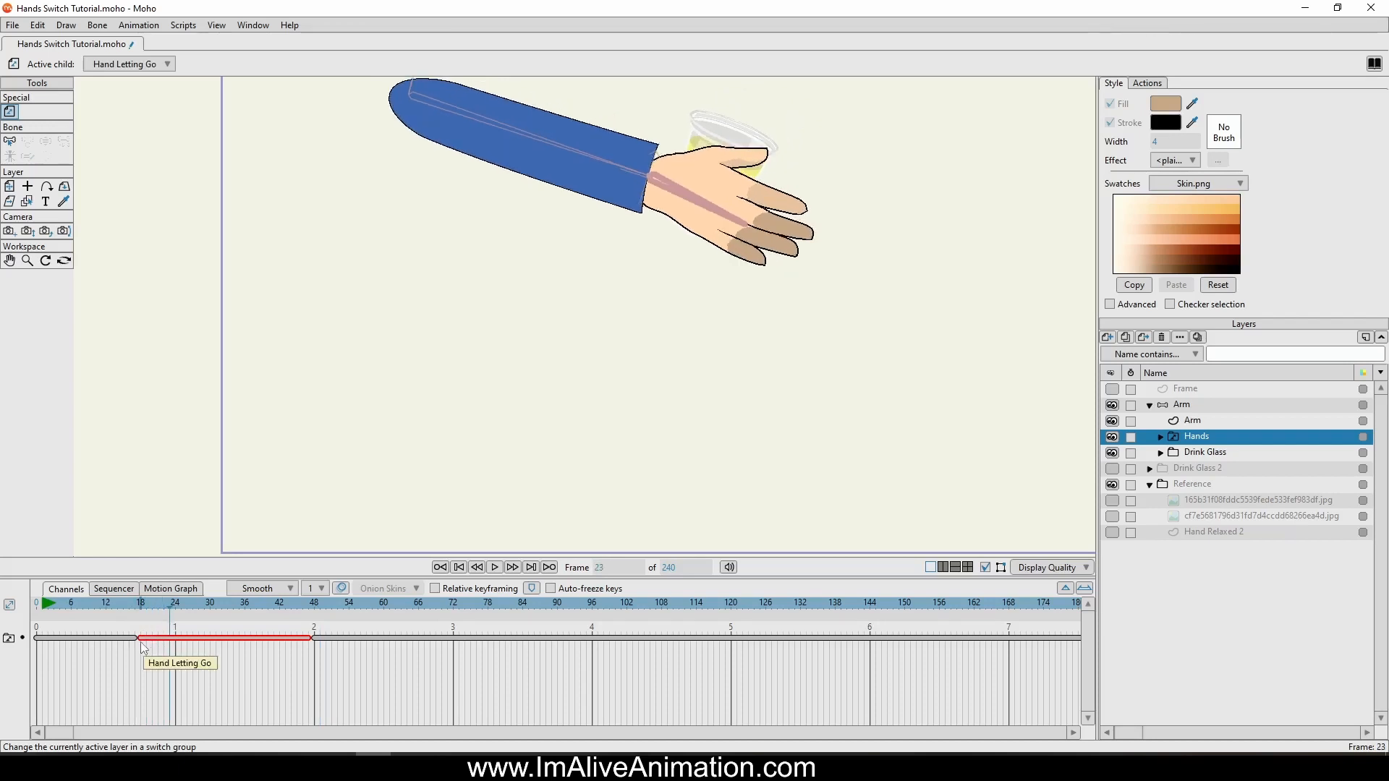
{"action": "left_click_drag", "start_coordinate": [138, 639], "coordinate": [209, 644]}
{"action": "left_click_drag", "start_coordinate": [312, 646], "coordinate": [209, 651]}
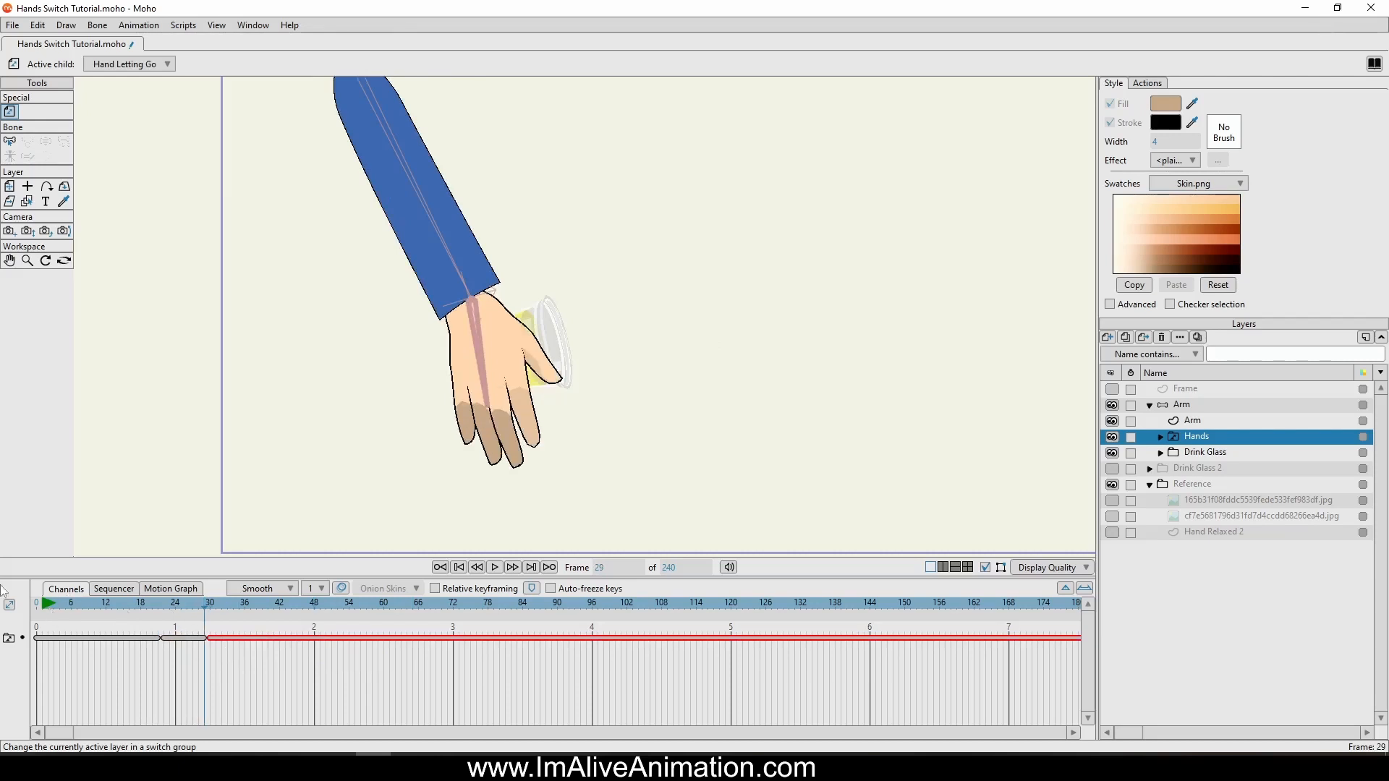
Scrub and play back the animation to check the hand switches against the faster arm swing.
{"action": "left_click_drag", "start_coordinate": [58, 606], "coordinate": [222, 626]}
{"action": "key", "text": "space"}
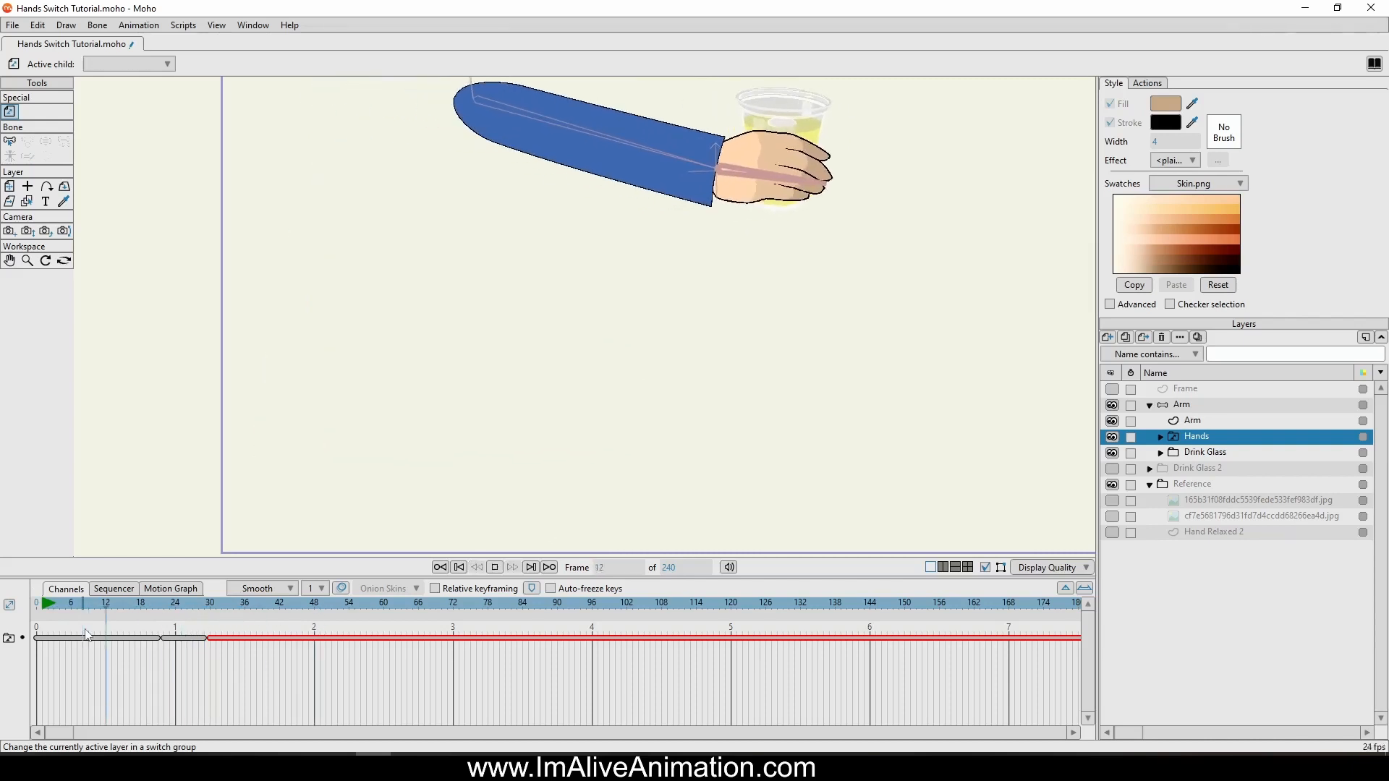
{"action": "key", "text": "space"}
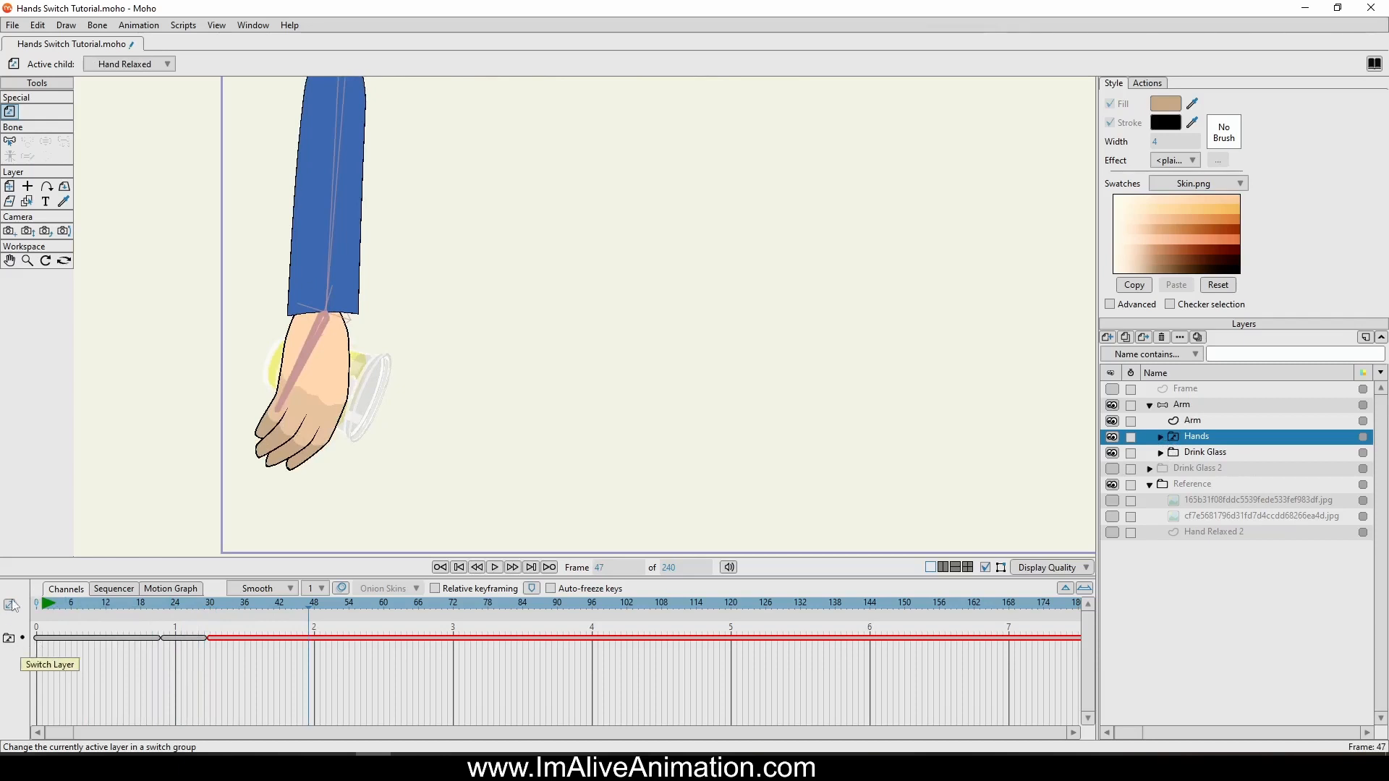
Make the Drink Glass 2 layer visible in the view at frame 21, just before the hand opens.
{"action": "left_click", "coordinate": [45, 613]}
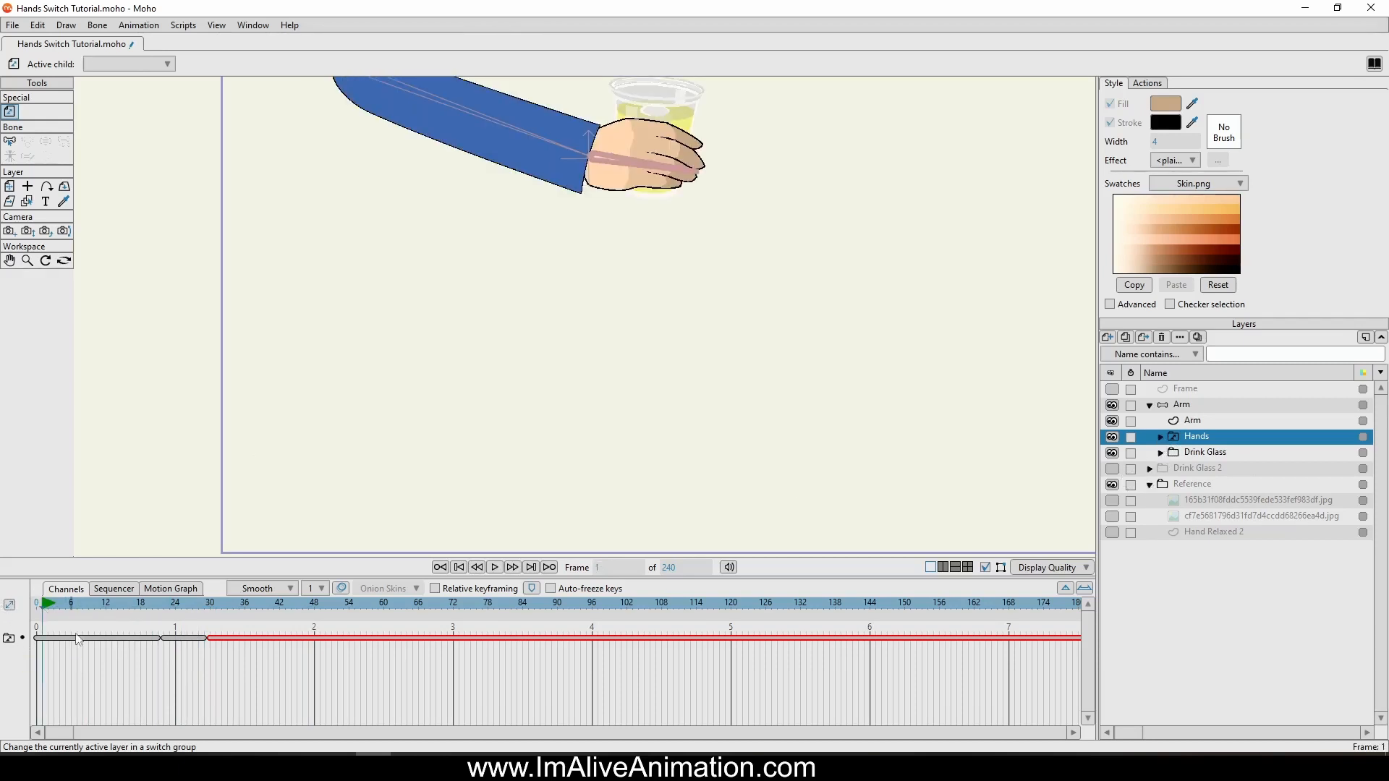
{"action": "left_click_drag", "start_coordinate": [145, 612], "coordinate": [160, 610]}
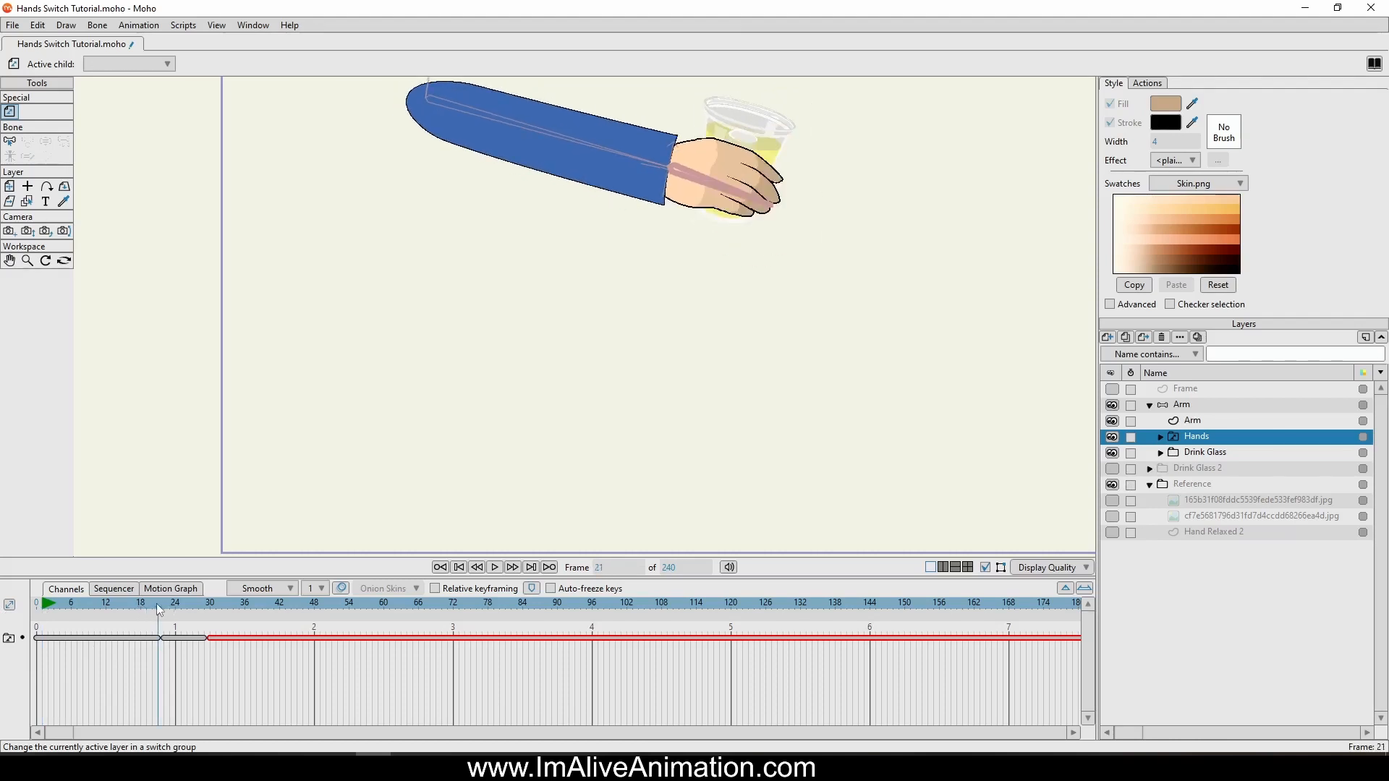
{"action": "scroll", "coordinate": [818, 191], "scroll_direction": "up", "scroll_amount": 3}
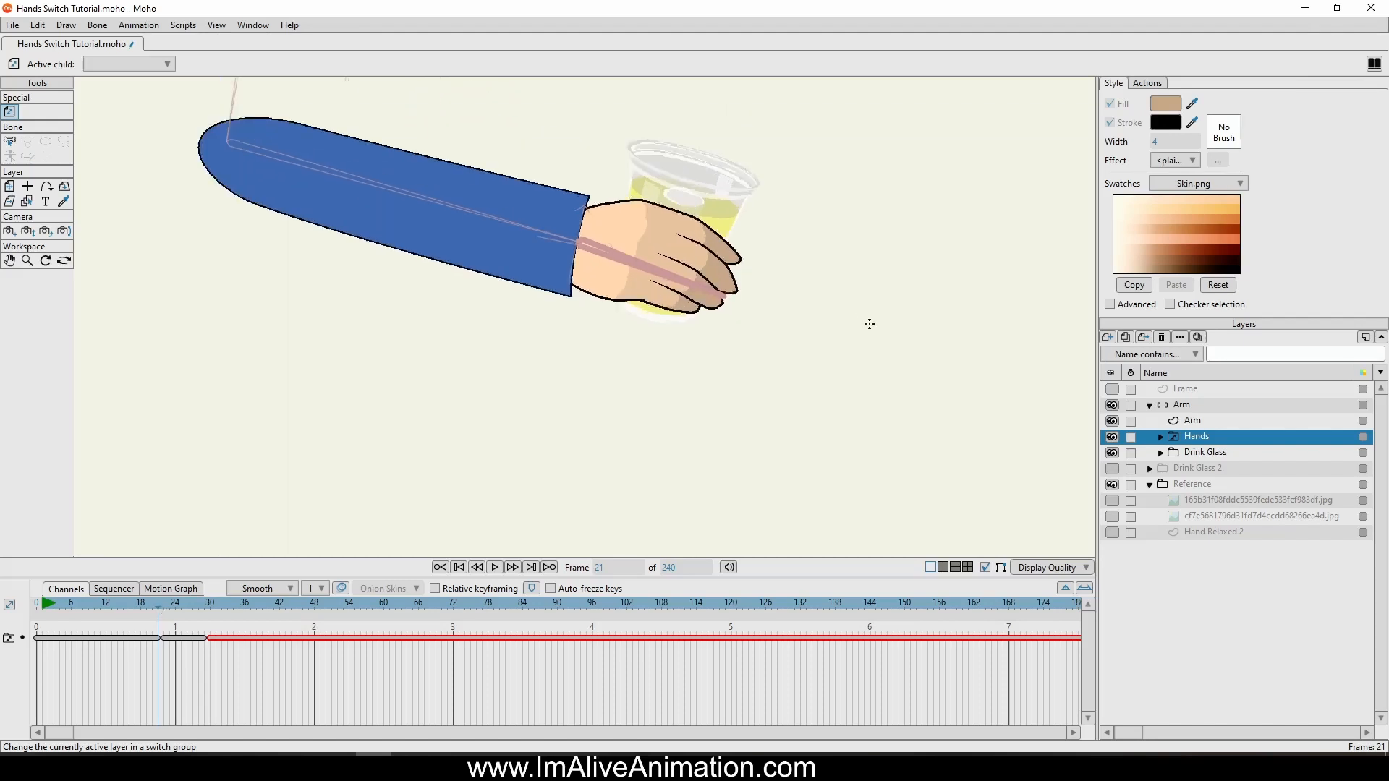
{"action": "left_click", "coordinate": [1111, 469]}
{"action": "left_click_drag", "start_coordinate": [851, 343], "coordinate": [952, 434]}
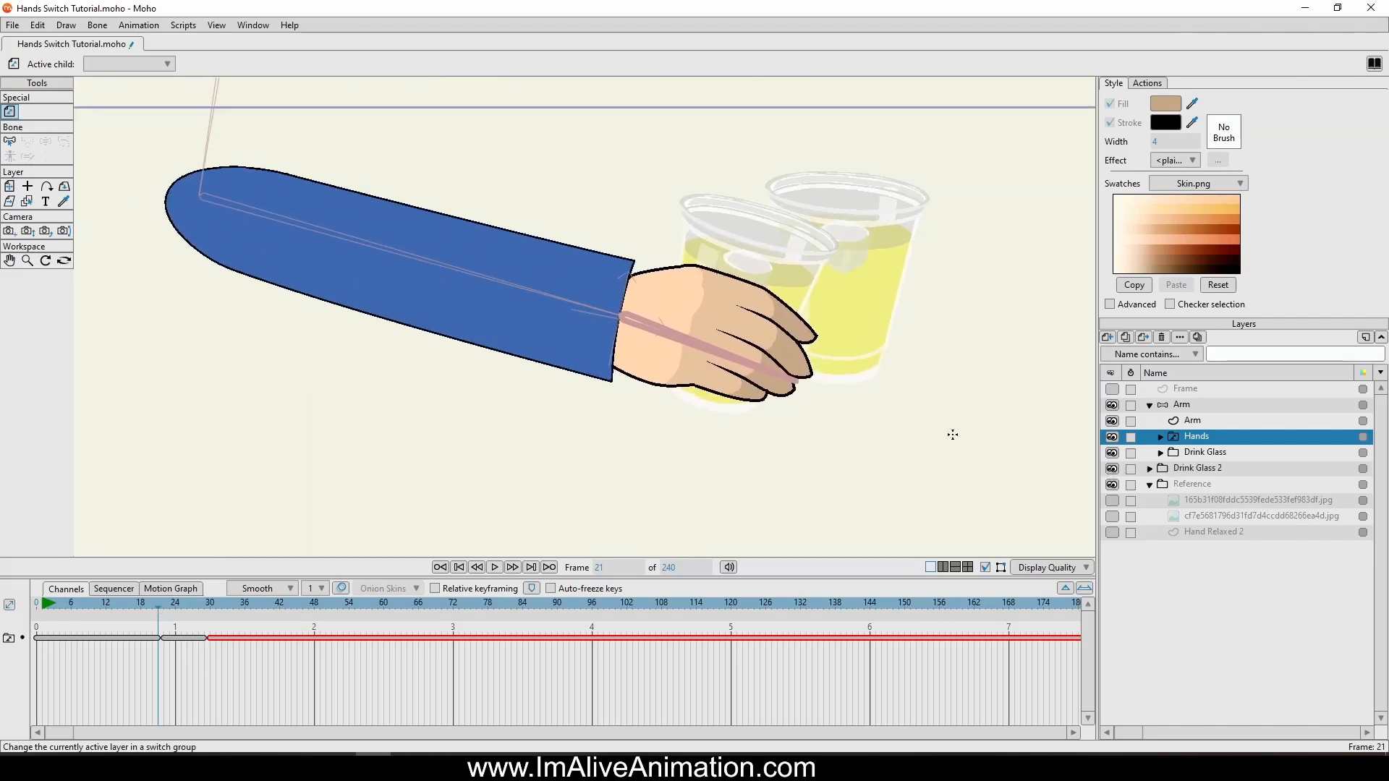
Move and rotate Drink Glass 2 at frame 21 to match the held glass, at an angle of about -15.88.
{"action": "left_click", "coordinate": [1200, 469]}
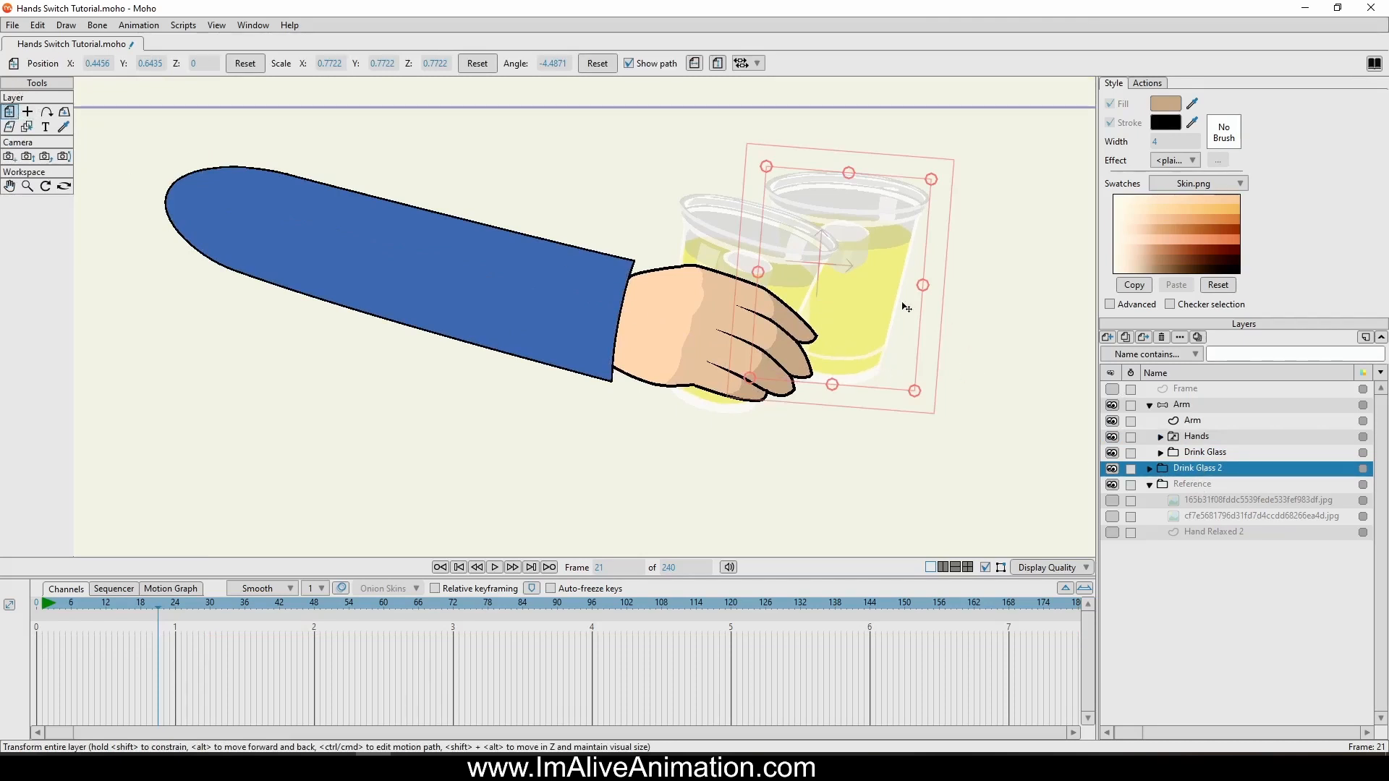
{"action": "left_click_drag", "start_coordinate": [906, 308], "coordinate": [810, 333]}
{"action": "left_click_drag", "start_coordinate": [877, 366], "coordinate": [760, 339]}
{"action": "left_click_drag", "start_coordinate": [759, 444], "coordinate": [786, 457]}
{"action": "left_click_drag", "start_coordinate": [768, 393], "coordinate": [734, 338]}
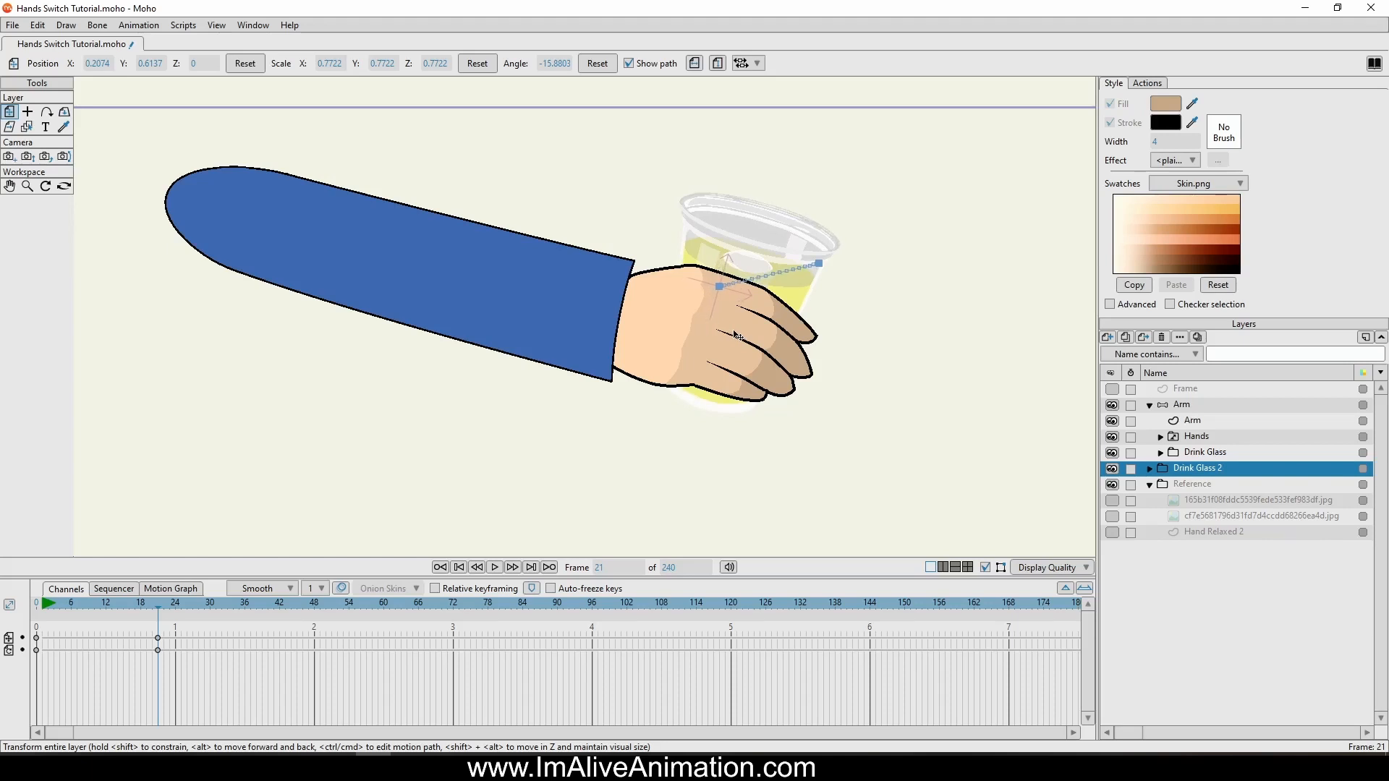
{"action": "left_click_drag", "start_coordinate": [731, 334], "coordinate": [727, 338]}
Copy Drink Glass 2's frame 21 position and rotation keys to frame 1 and delete the keys at frame 21.
{"action": "left_click_drag", "start_coordinate": [234, 687], "coordinate": [153, 633]}
{"action": "left_click", "coordinate": [47, 614]}
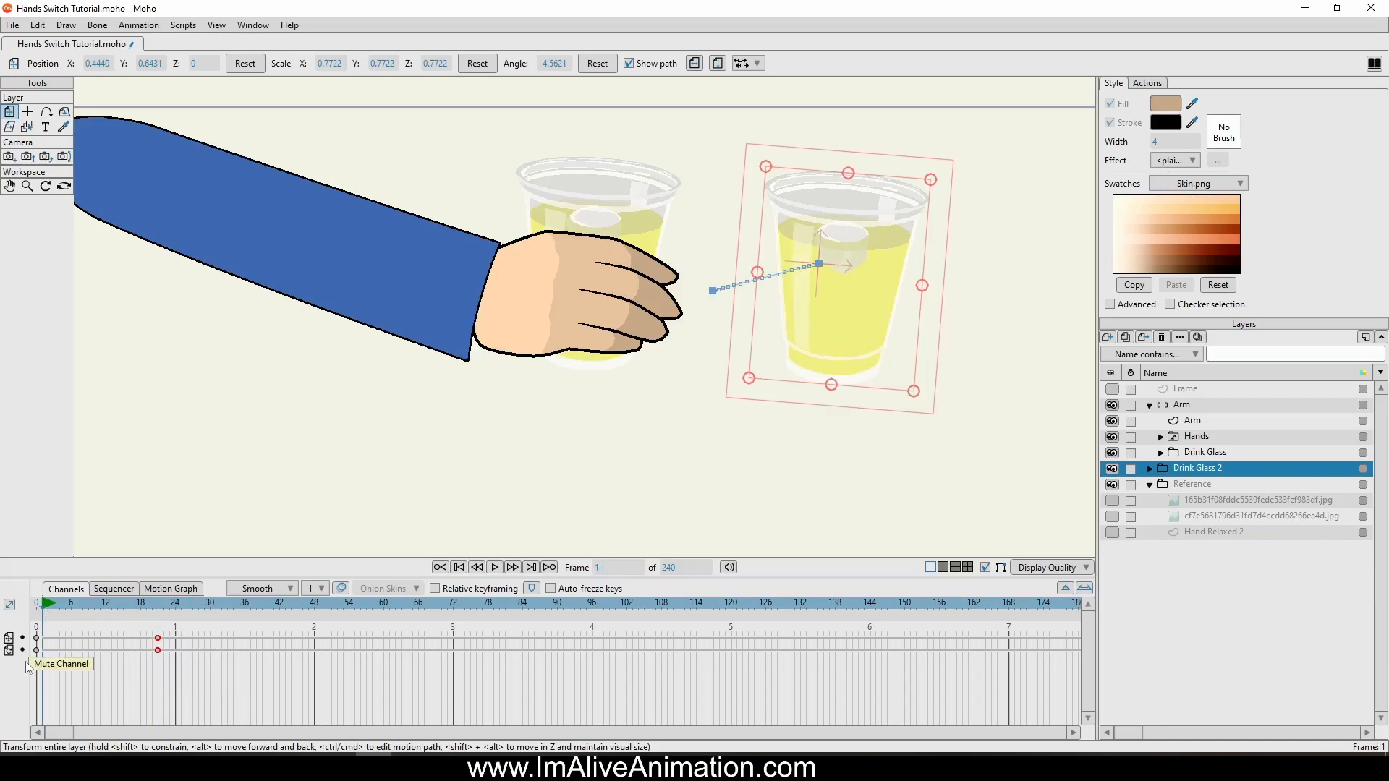
{"action": "key", "text": "ctrl+v"}
{"action": "left_click_drag", "start_coordinate": [166, 675], "coordinate": [141, 628]}
{"action": "key", "text": "Delete"}
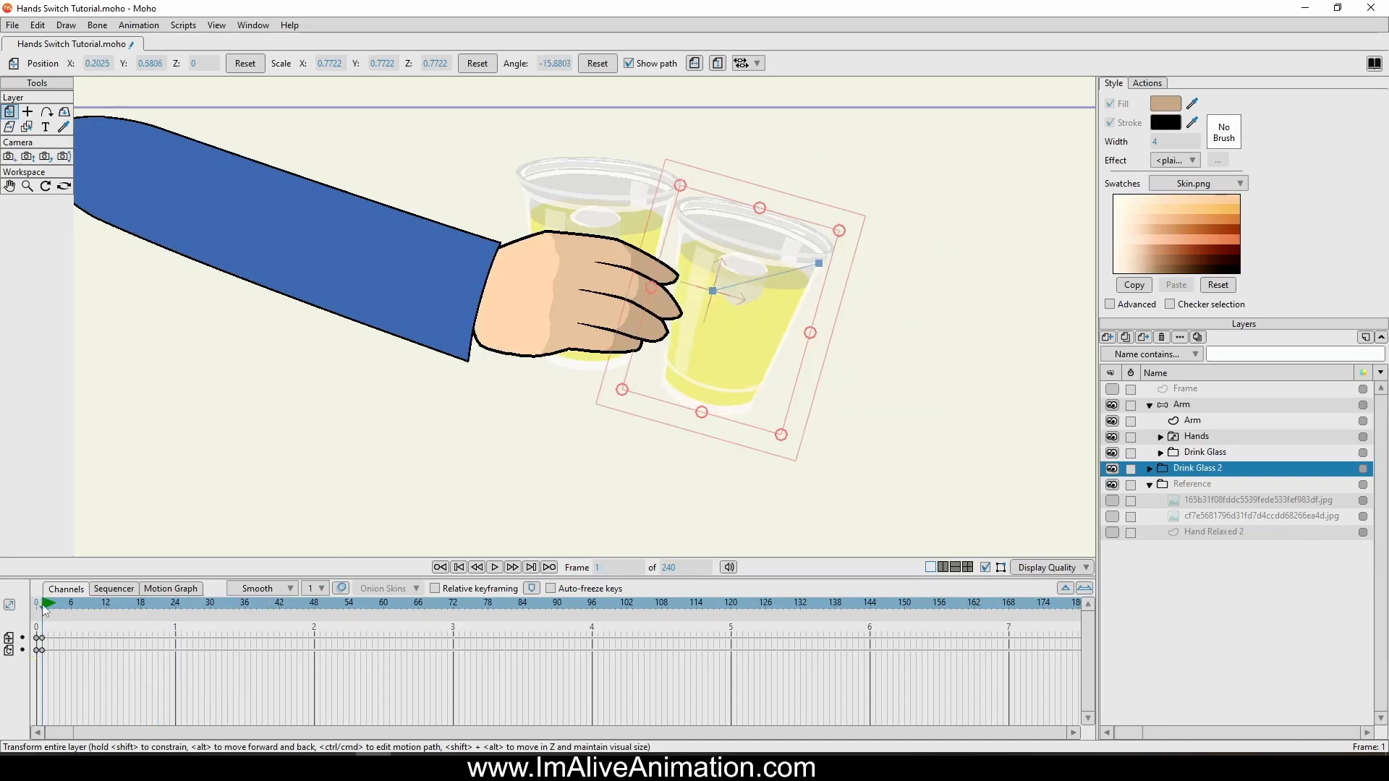
Turn off Drink Glass 2's Visible setting and move the resulting visibility key from frame 22 to frame 1.
{"action": "left_click_drag", "start_coordinate": [45, 611], "coordinate": [166, 616]}
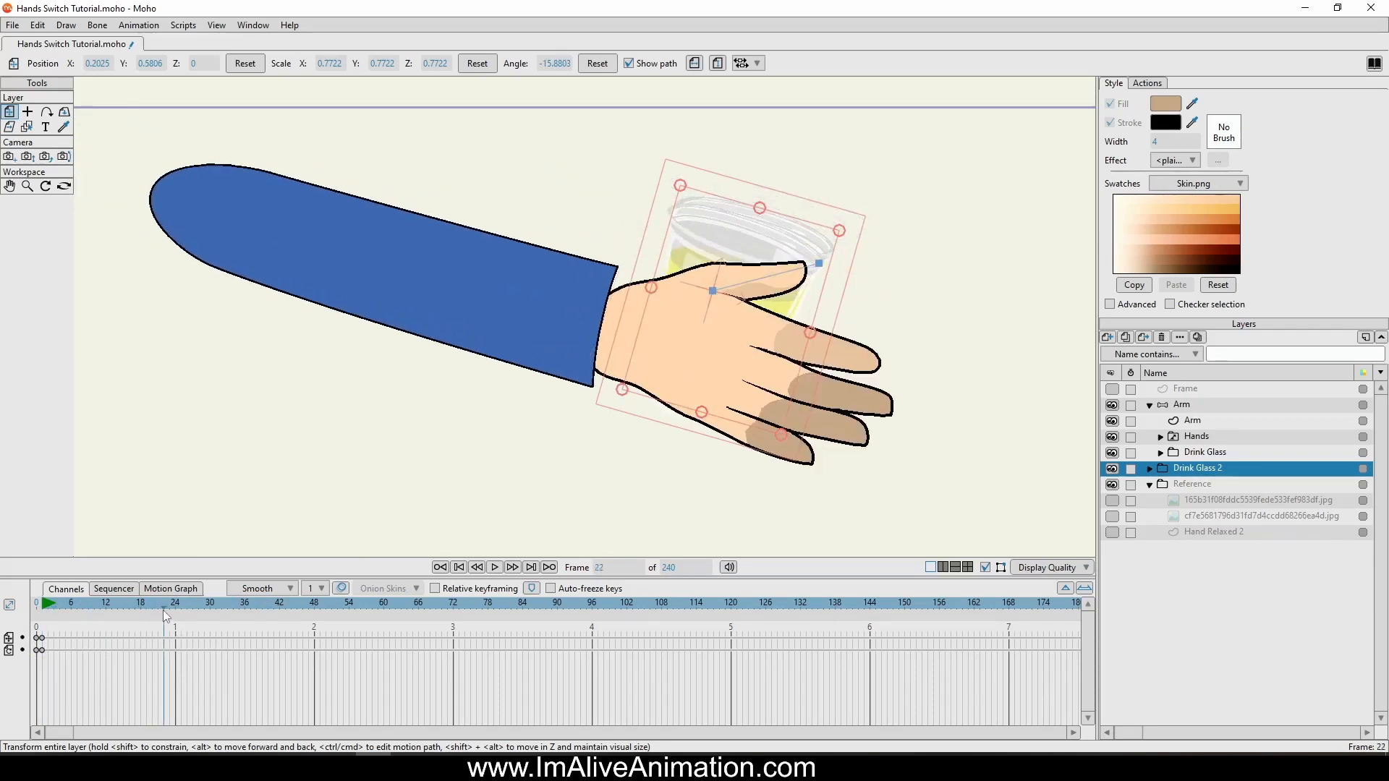
{"action": "double_click", "coordinate": [1182, 470]}
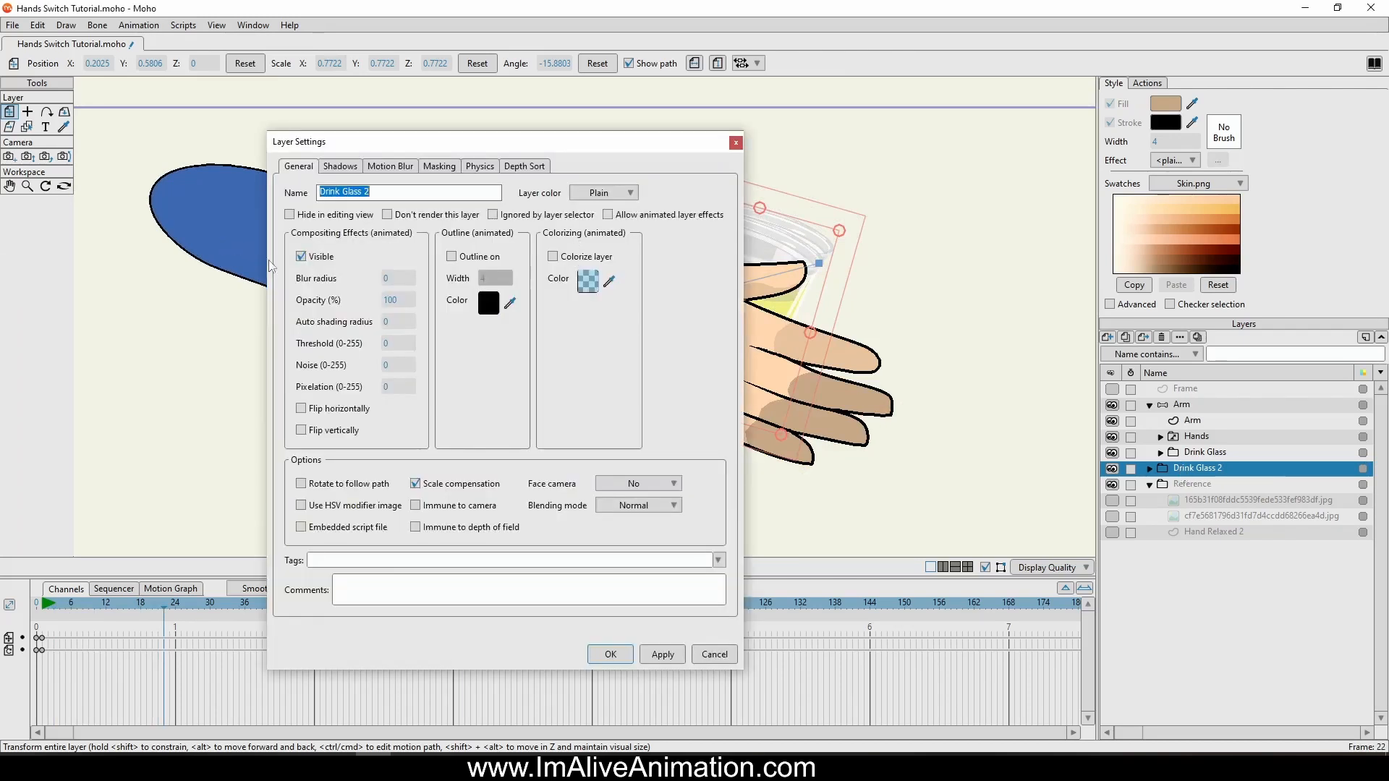
{"action": "left_click", "coordinate": [302, 259]}
{"action": "left_click", "coordinate": [616, 656]}
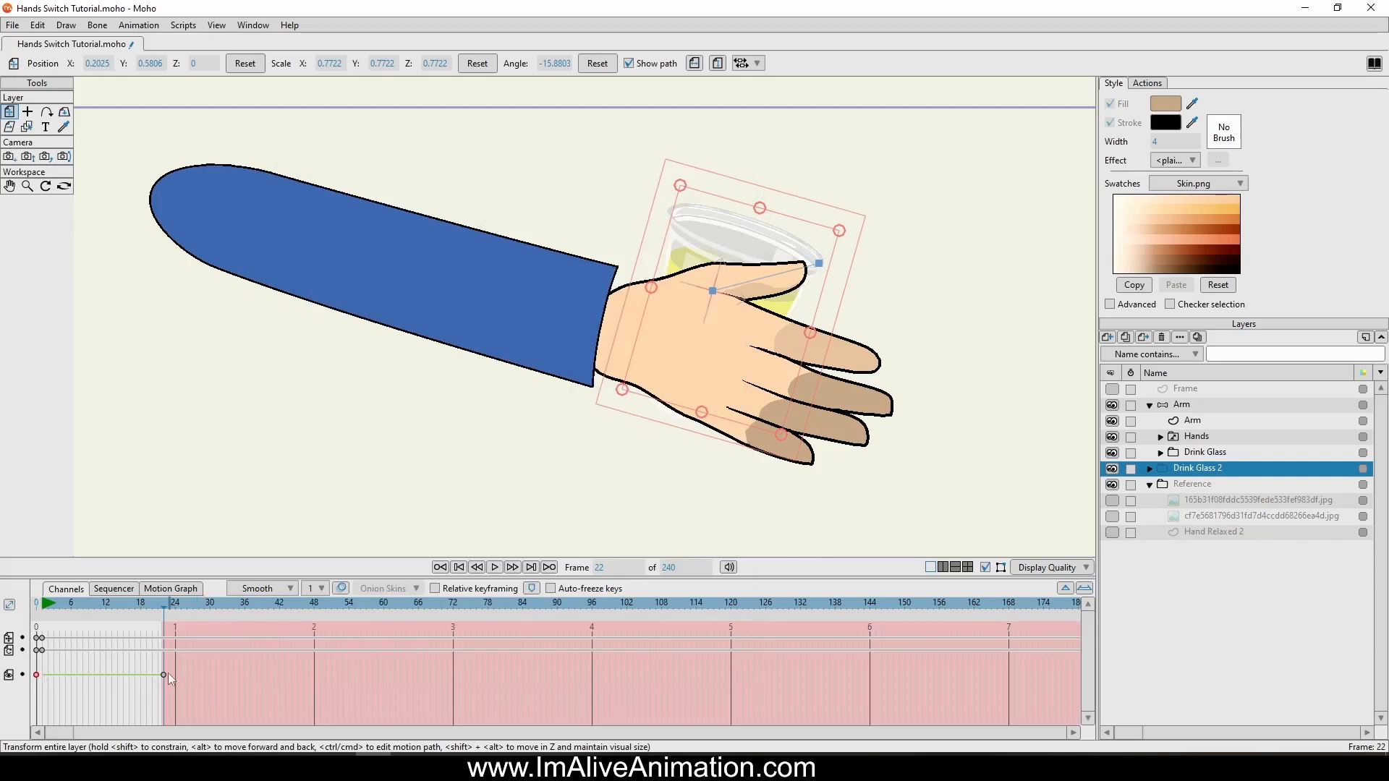
{"action": "left_click_drag", "start_coordinate": [164, 676], "coordinate": [41, 695]}
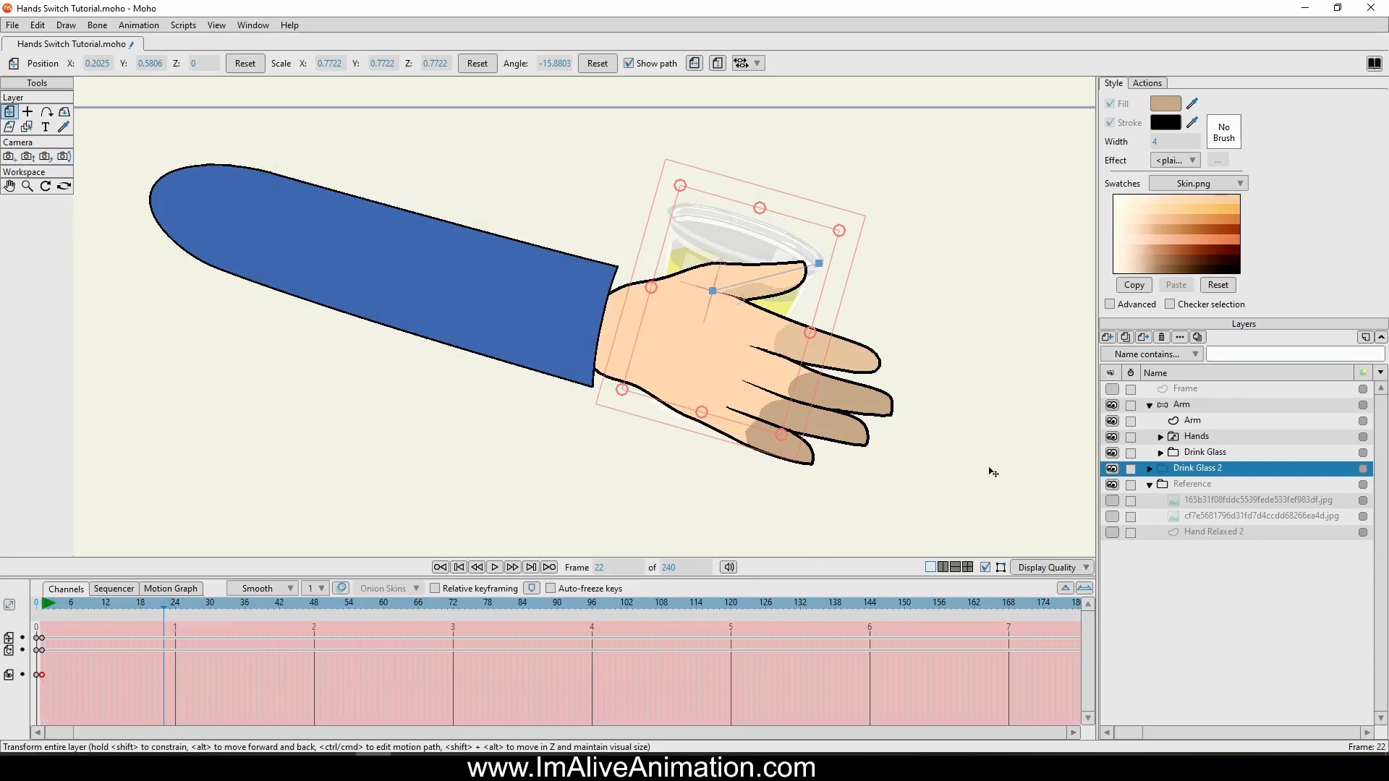
Turn on Drink Glass 2's Visible setting at frame 22 and scrub the frames leading up to the switch.
{"action": "double_click", "coordinate": [1208, 470]}
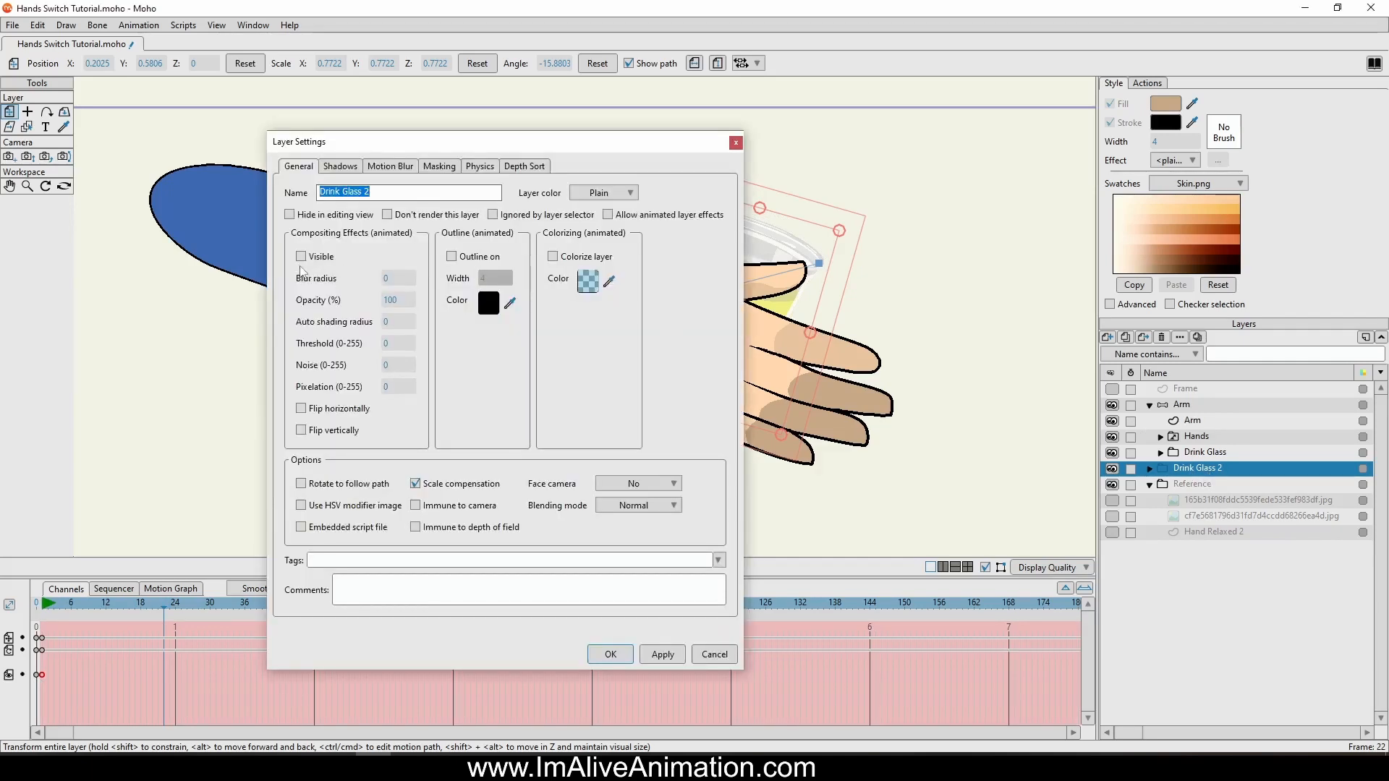
{"action": "left_click", "coordinate": [302, 257]}
{"action": "left_click", "coordinate": [610, 655]}
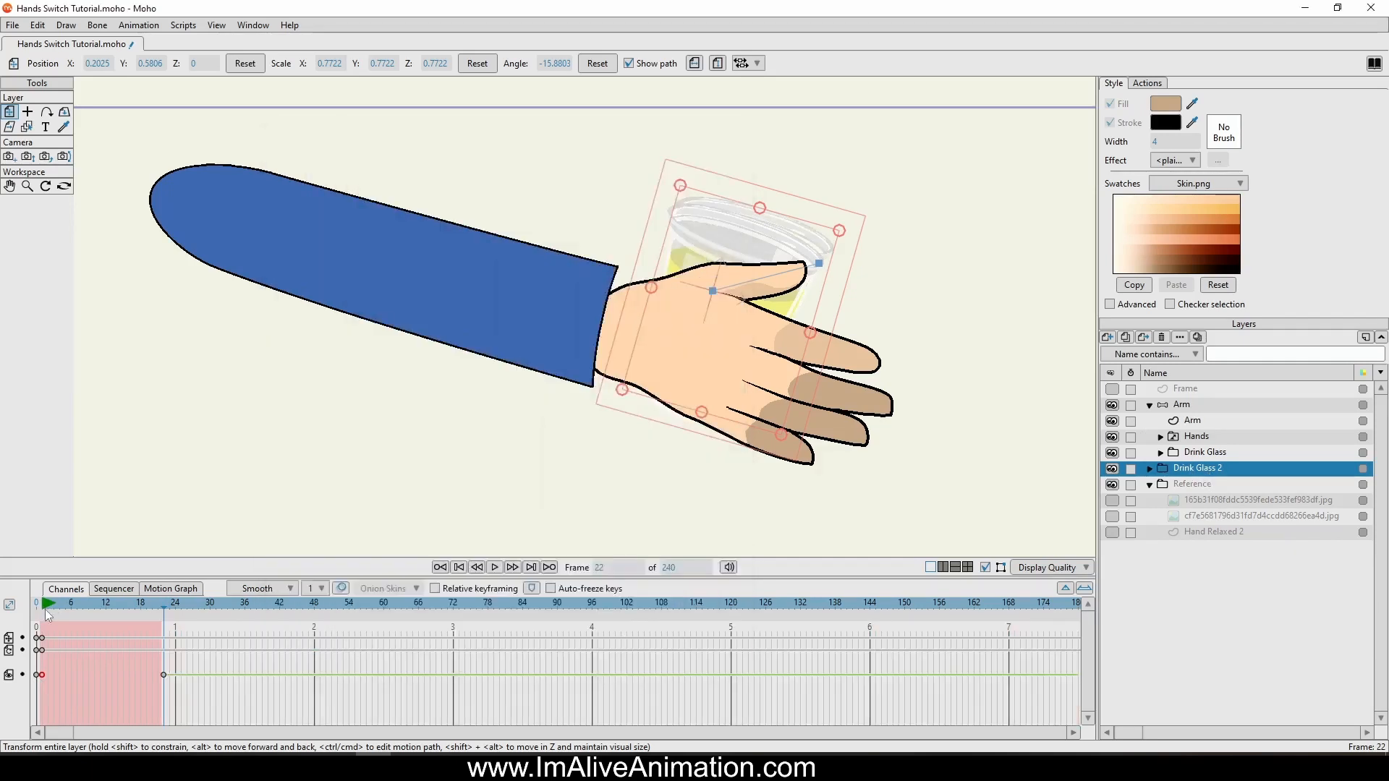
{"action": "left_click_drag", "start_coordinate": [45, 608], "coordinate": [160, 626]}
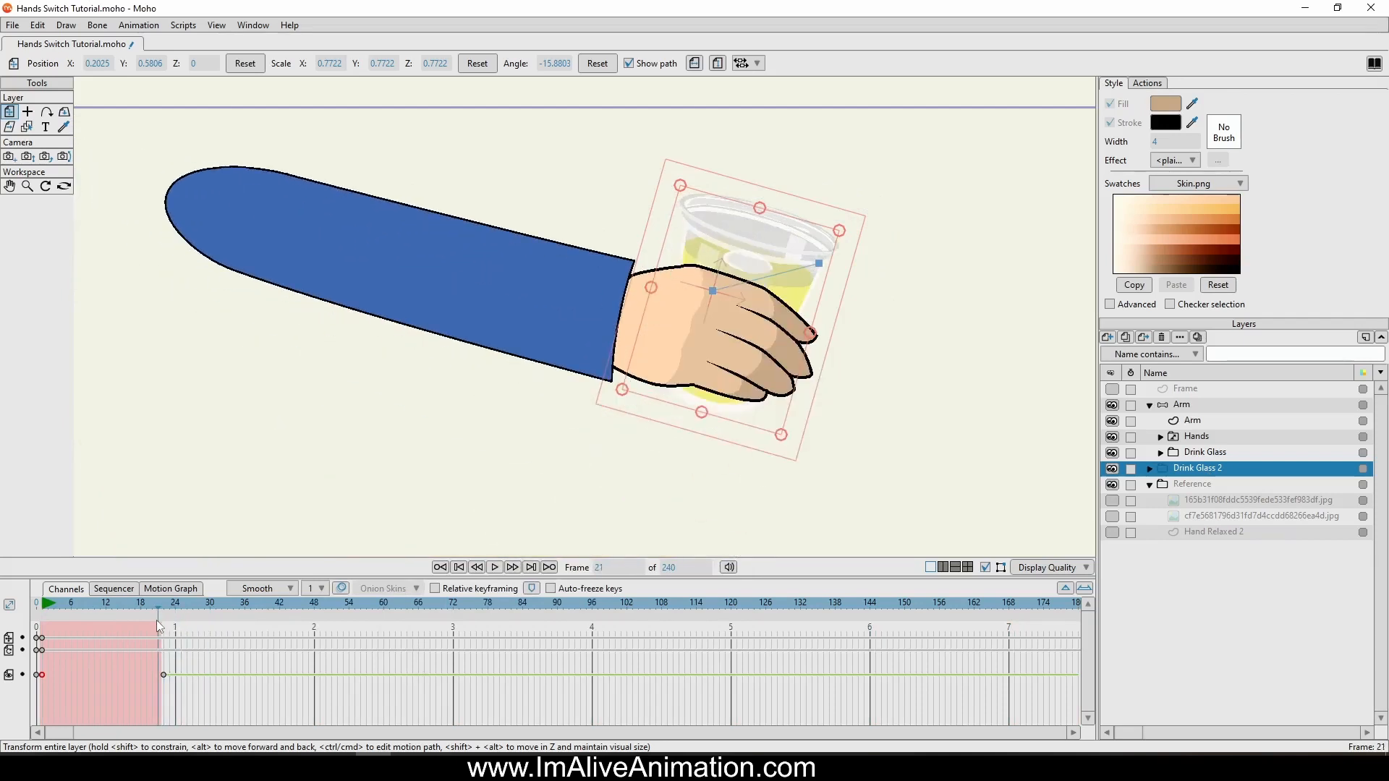
Turn off the Visible setting of the rigged Drink Glass layer at frame 22.
{"action": "left_click", "coordinate": [166, 614]}
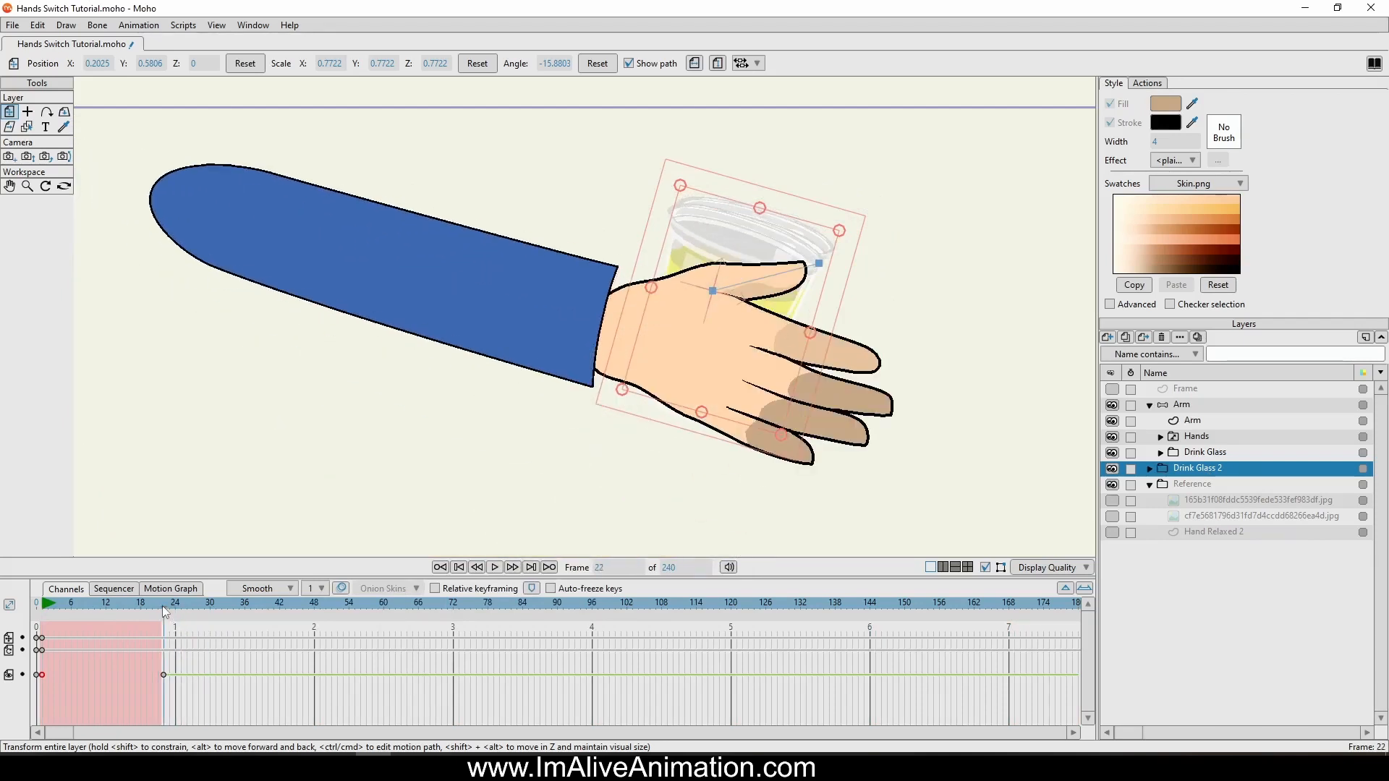
{"action": "double_click", "coordinate": [1193, 456]}
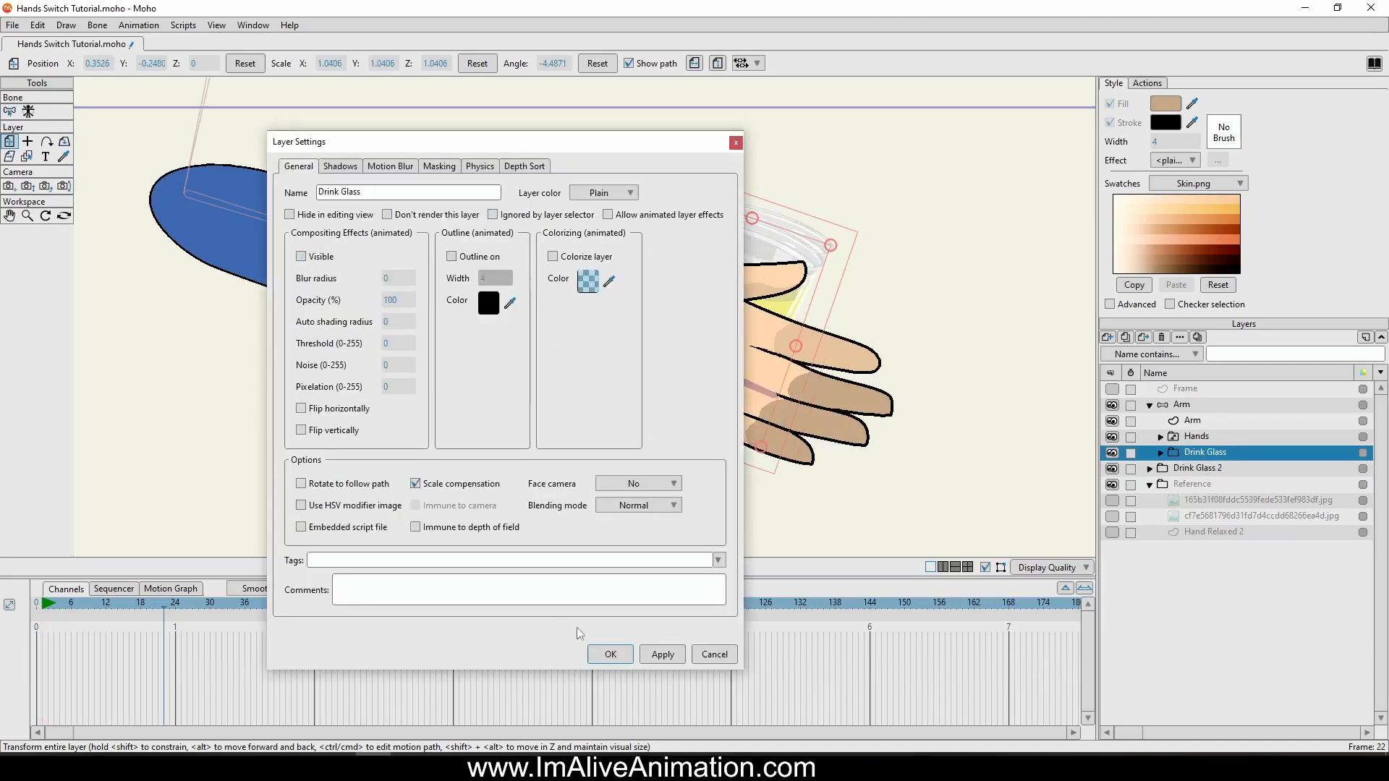
{"action": "left_click", "coordinate": [609, 654]}
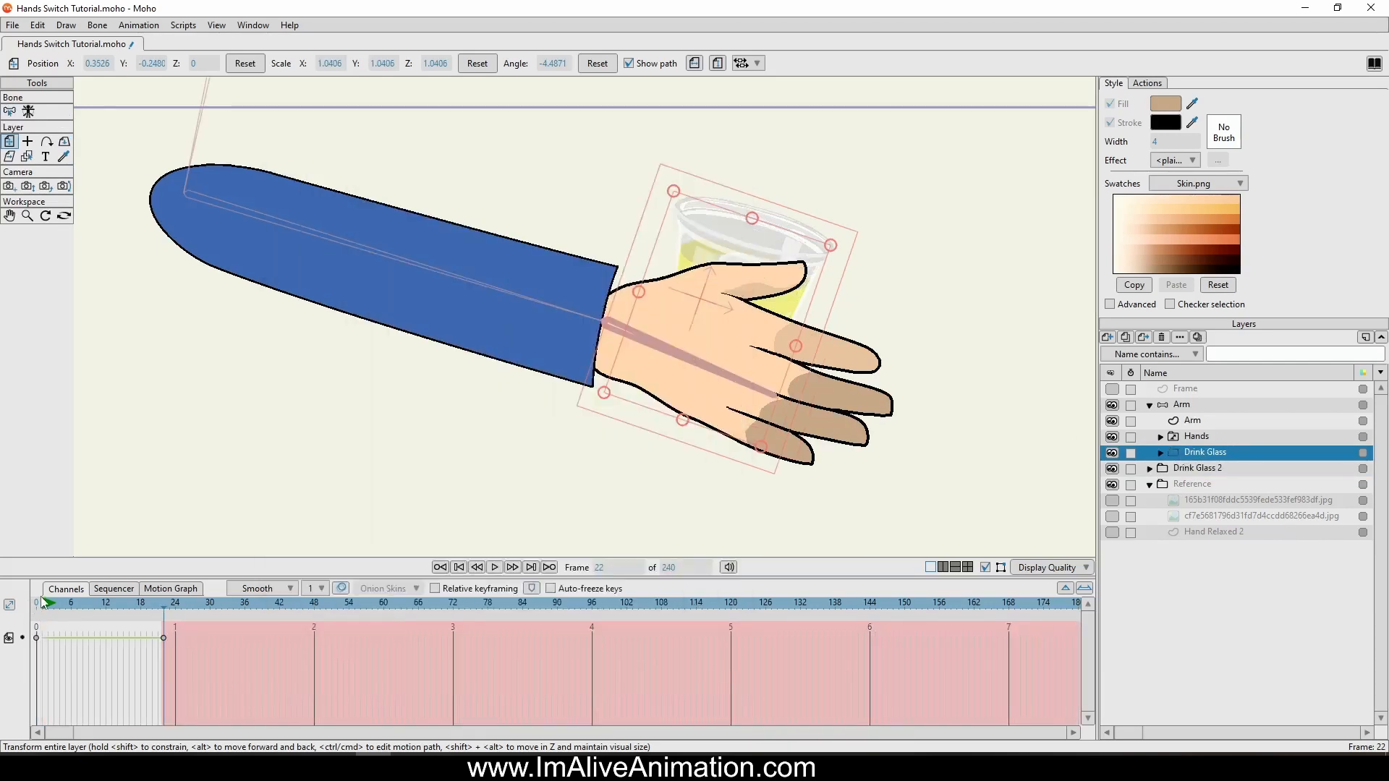
Play back the animation to review the swap between the rigged glass and Drink Glass 2.
{"action": "left_click_drag", "start_coordinate": [43, 603], "coordinate": [100, 617]}
{"action": "scroll", "coordinate": [394, 474], "scroll_direction": "down", "scroll_amount": 3}
{"action": "key", "text": "space"}
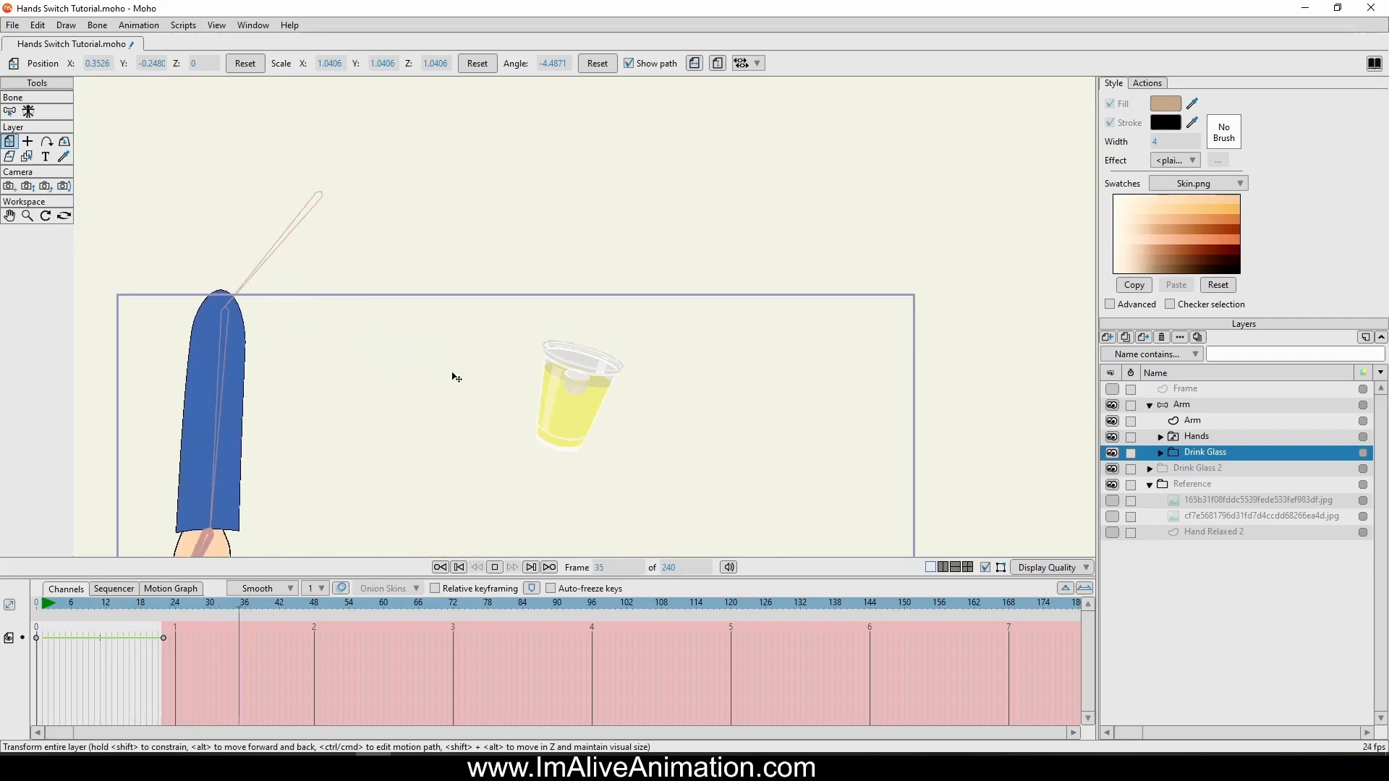
{"action": "key", "text": "space"}
Shift Drink Glass 2 slightly downward behind the open hand at frame 22.
{"action": "left_click", "coordinate": [165, 609]}
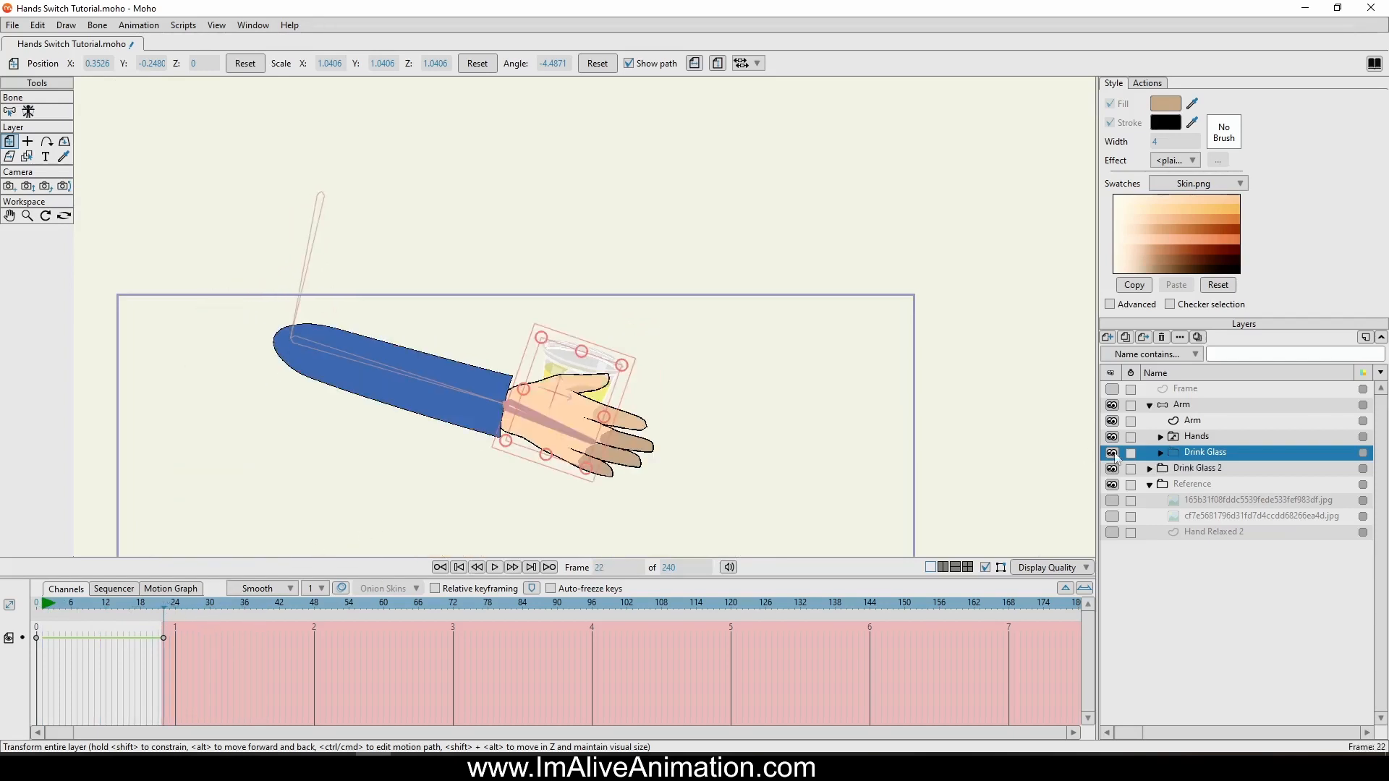
{"action": "left_click_drag", "start_coordinate": [280, 289], "coordinate": [510, 137]}
{"action": "scroll", "coordinate": [834, 235], "scroll_direction": "up", "scroll_amount": 2}
{"action": "left_click_drag", "start_coordinate": [802, 295], "coordinate": [817, 329]}
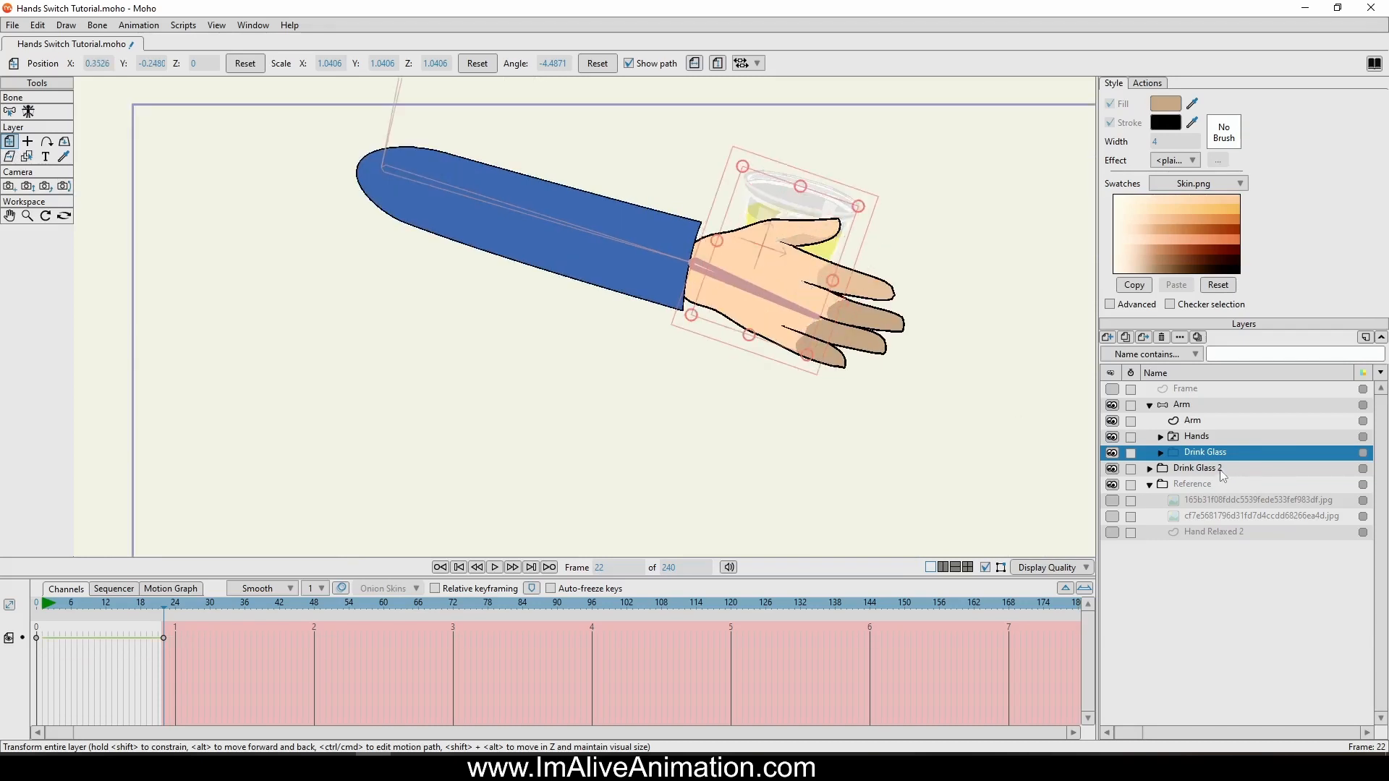
{"action": "left_click", "coordinate": [1222, 469]}
{"action": "left_click_drag", "start_coordinate": [777, 266], "coordinate": [791, 296]}
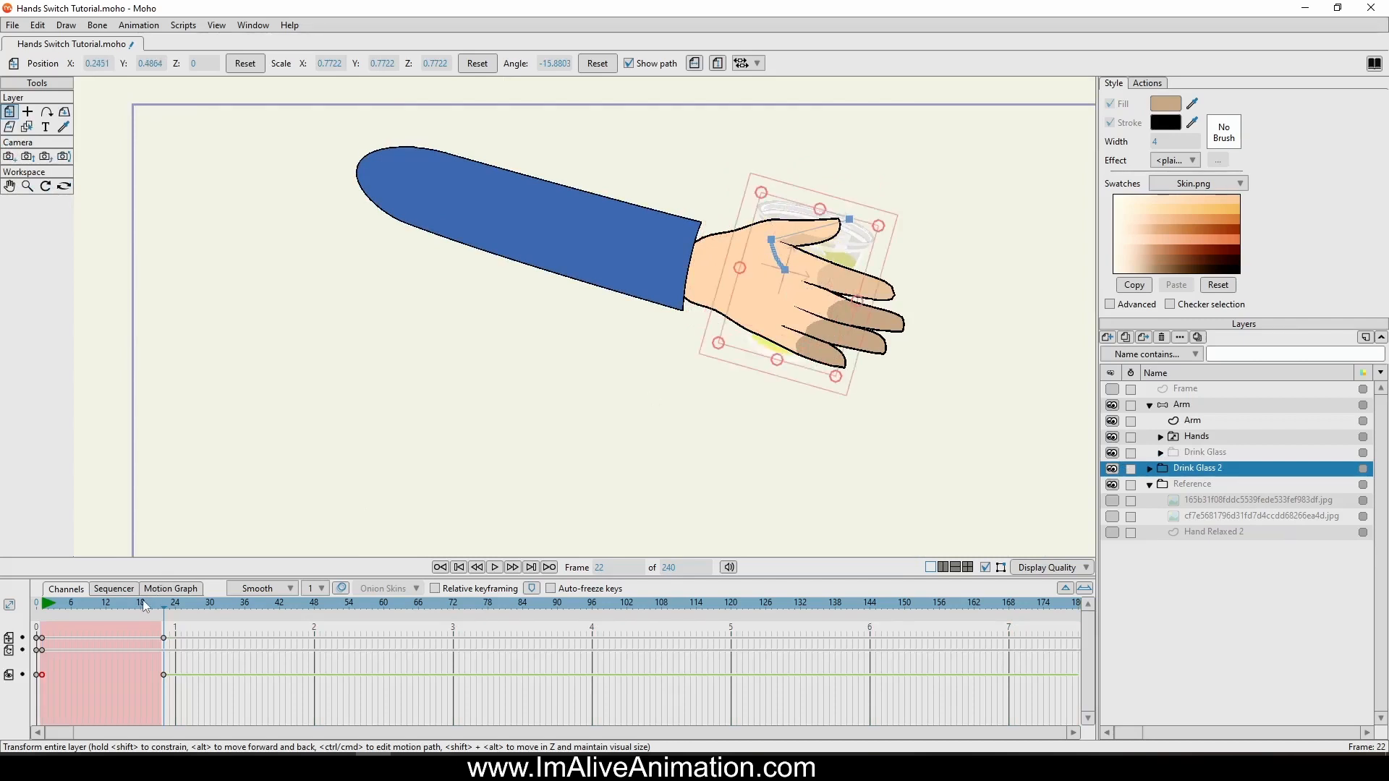
Key Drink Glass 2 falling straight down below the hand at about frame 43.
{"action": "left_click_drag", "start_coordinate": [145, 606], "coordinate": [238, 632]}
{"action": "scroll", "coordinate": [462, 408], "scroll_direction": "down", "scroll_amount": 4}
{"action": "left_click_drag", "start_coordinate": [733, 520], "coordinate": [732, 355]}
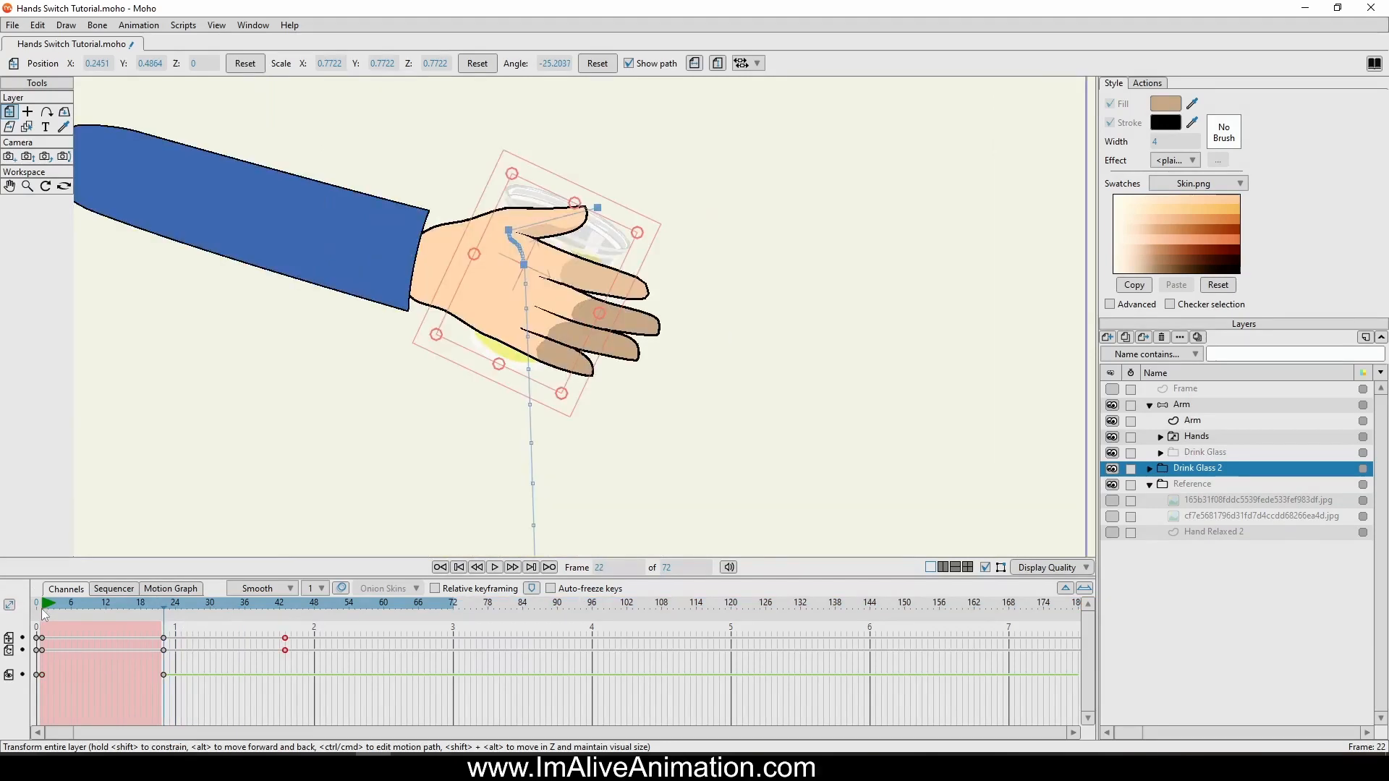
Play back the glass drop and review the rendered Hands Switch Tutorial.mp4 in VLC media player.
{"action": "key", "text": "space"}
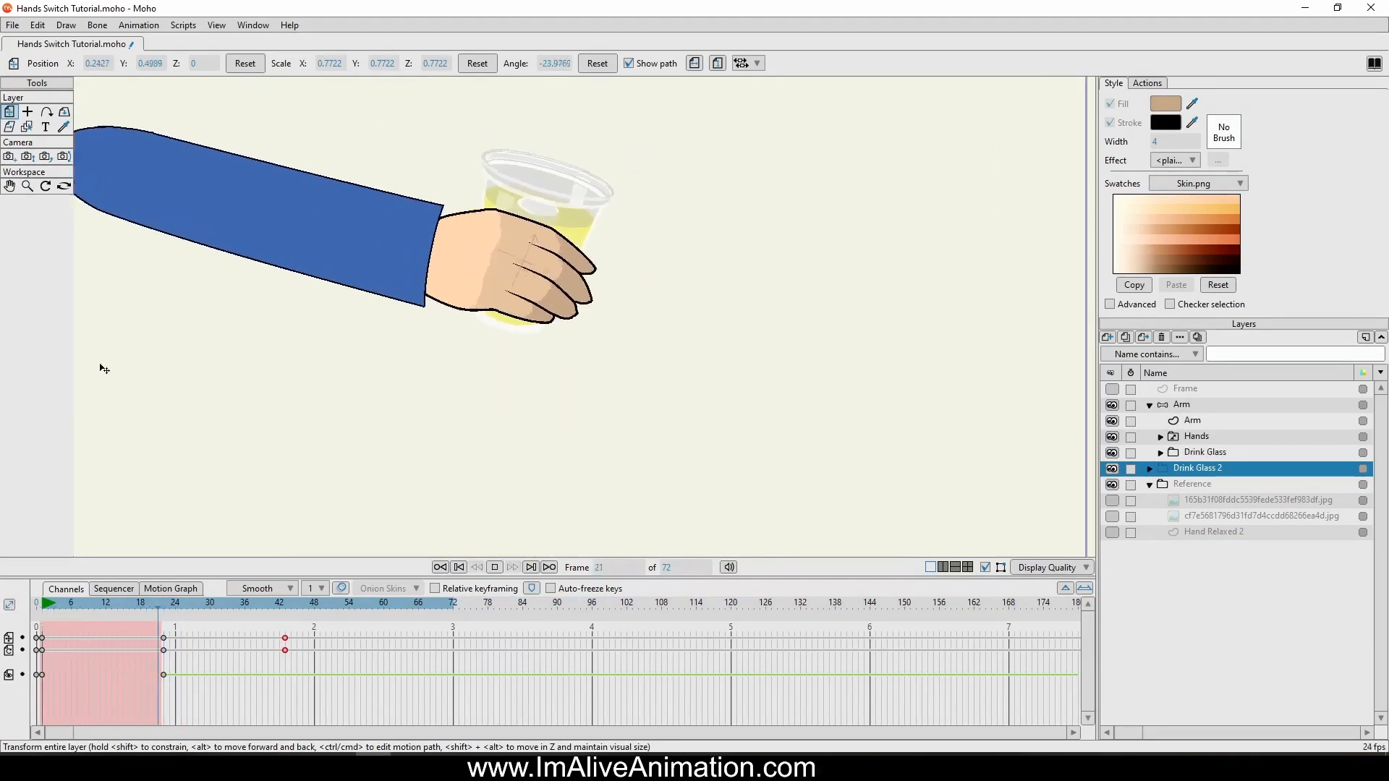
{"action": "scroll", "coordinate": [631, 289], "scroll_direction": "down", "scroll_amount": 4}
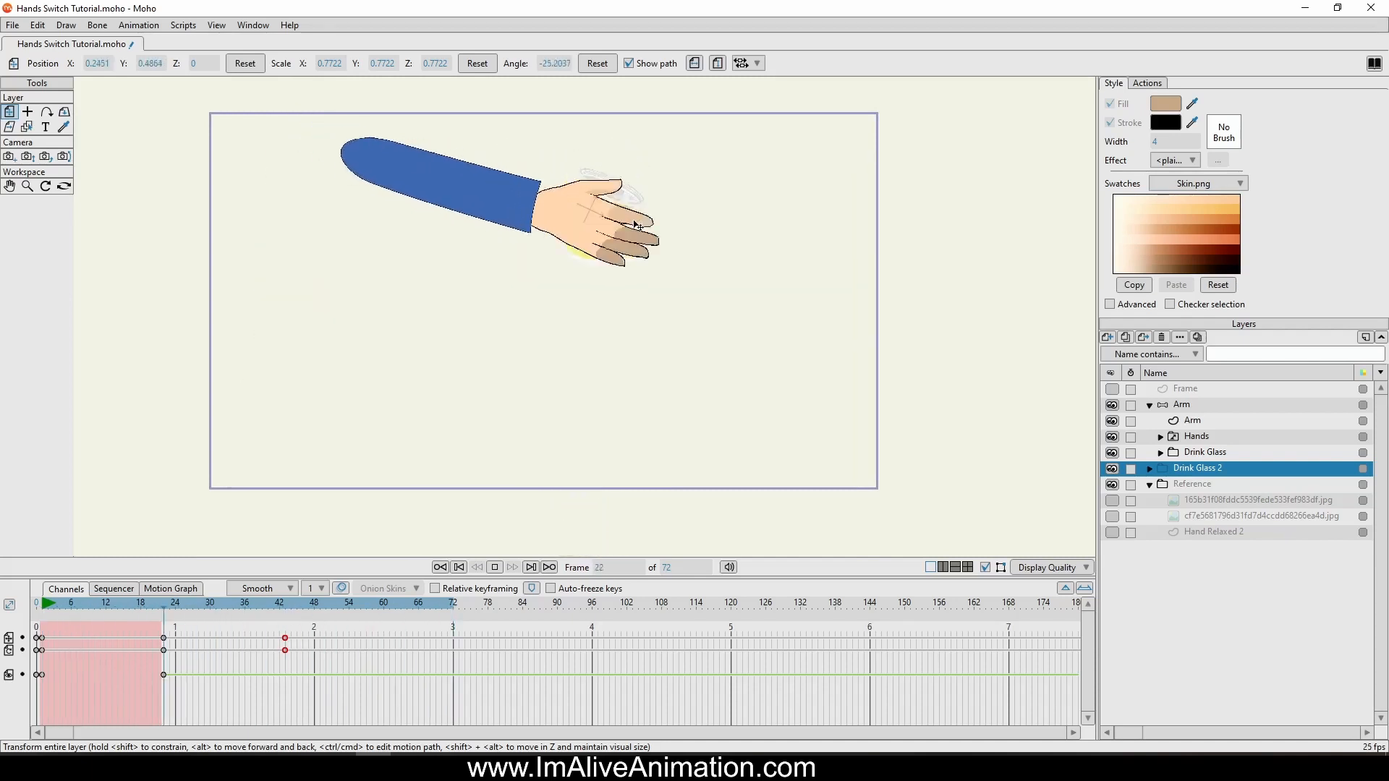
{"action": "key", "text": "space"}
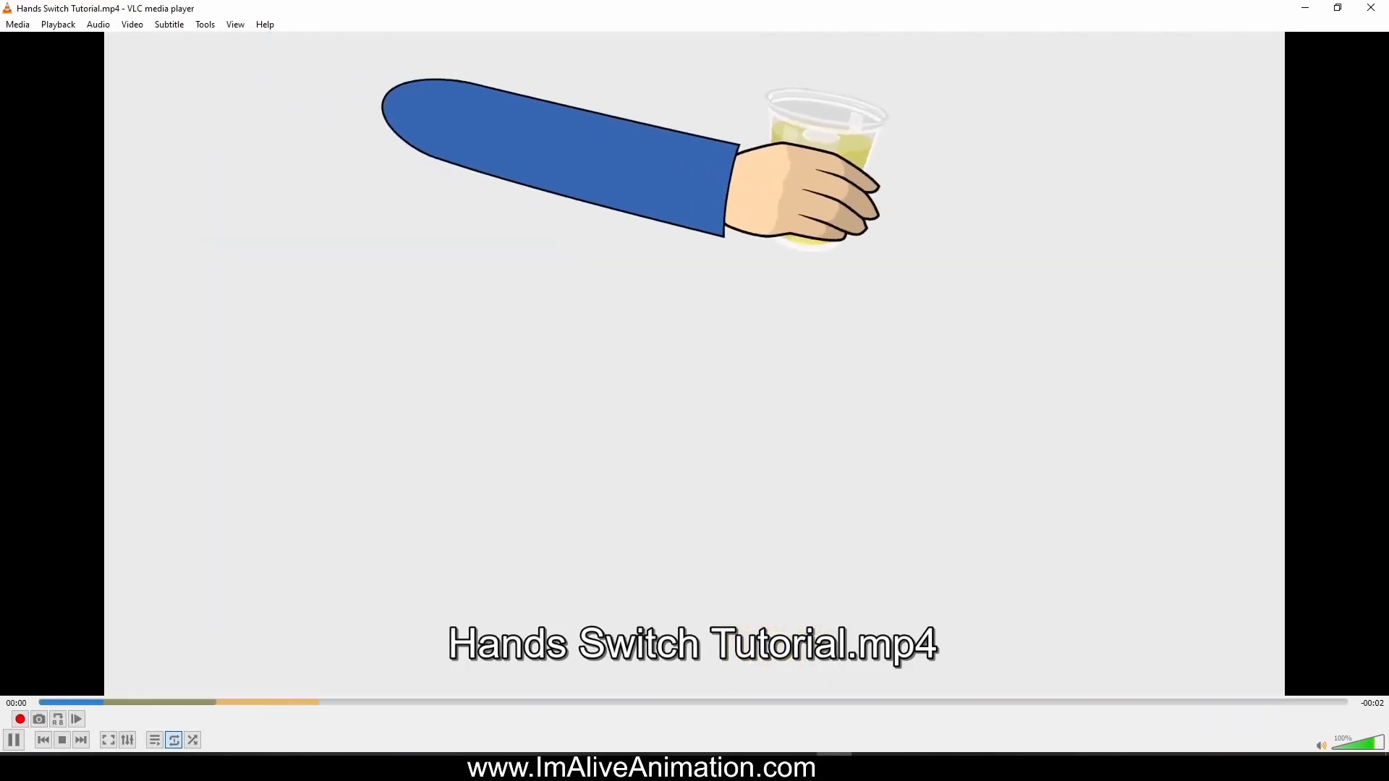
{"action": "key", "text": "space"}
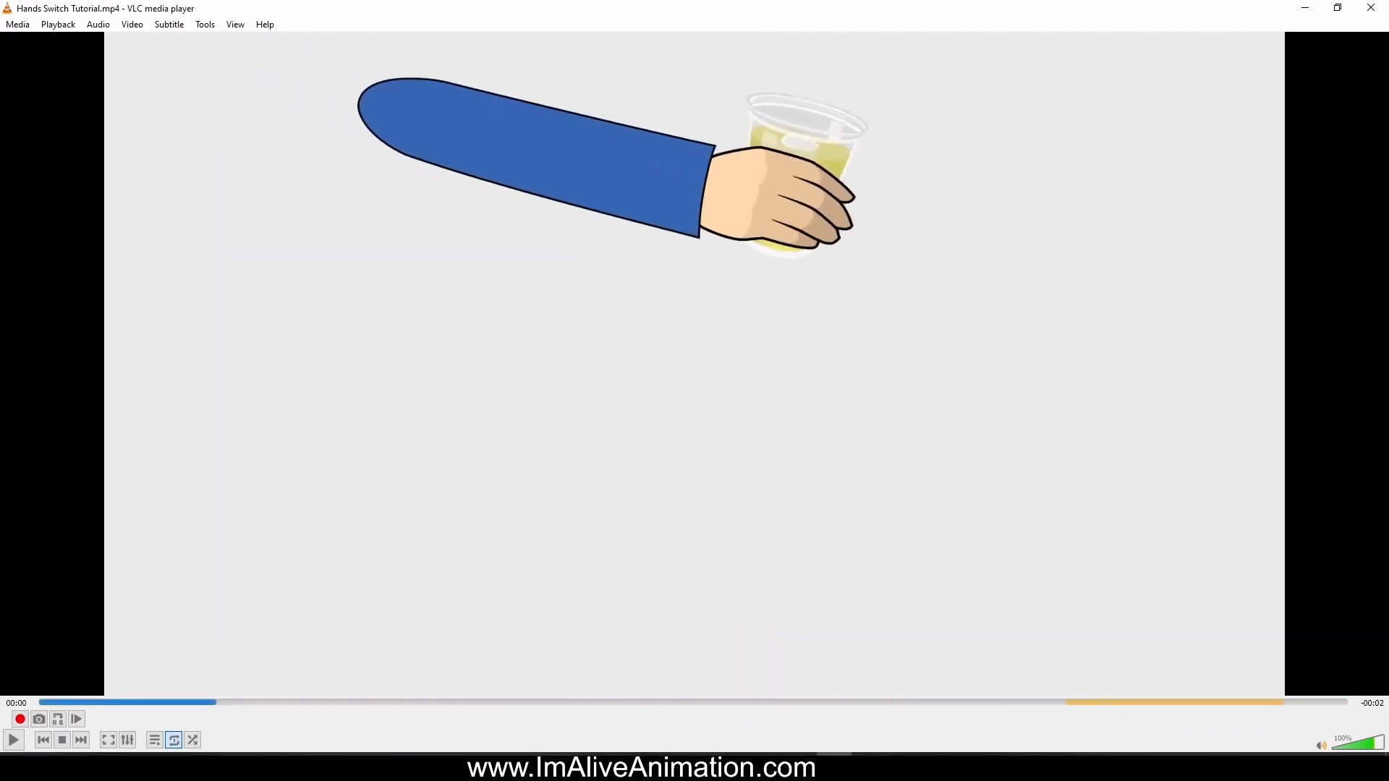